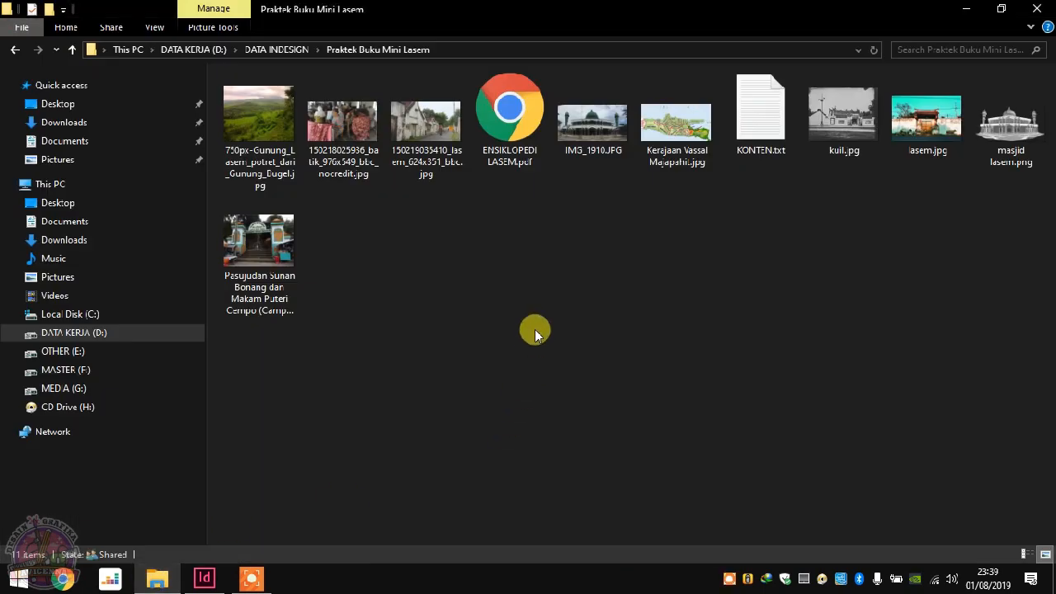
Step: Go up to the DATA INDESIGN folder and reopen its Praktek Buku Mini Lasem subfolder
{"action": "left_click", "coordinate": [278, 51]}
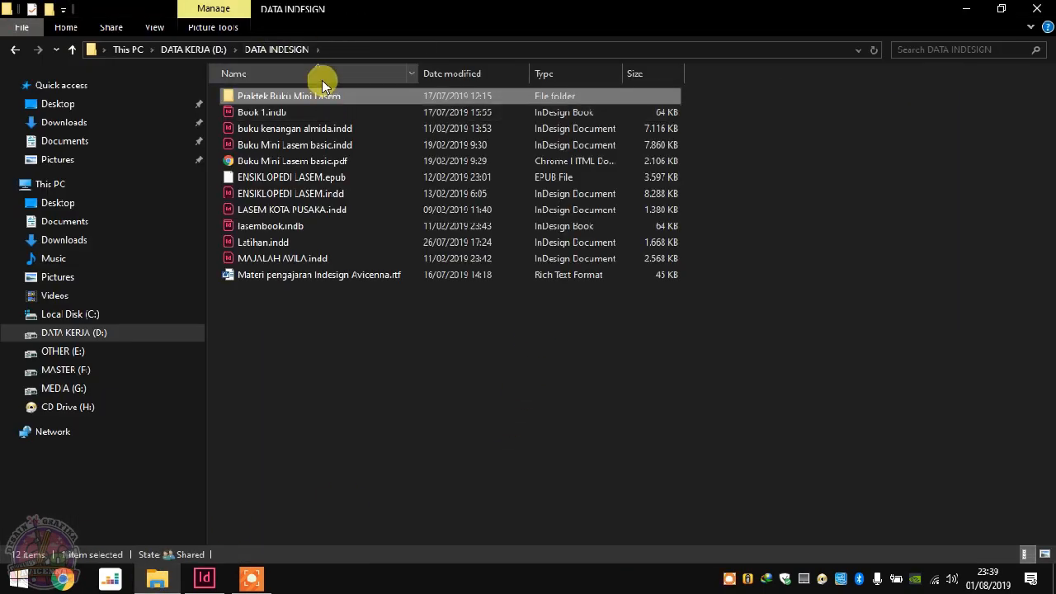
{"action": "double_click", "coordinate": [320, 100]}
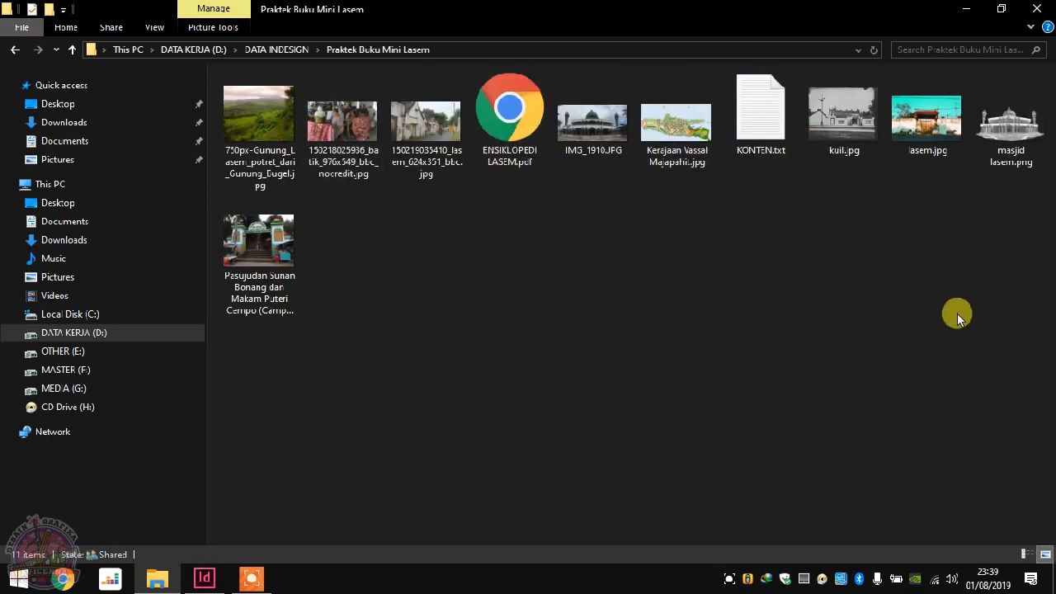
{"action": "left_click_drag", "start_coordinate": [986, 333], "coordinate": [690, 285]}
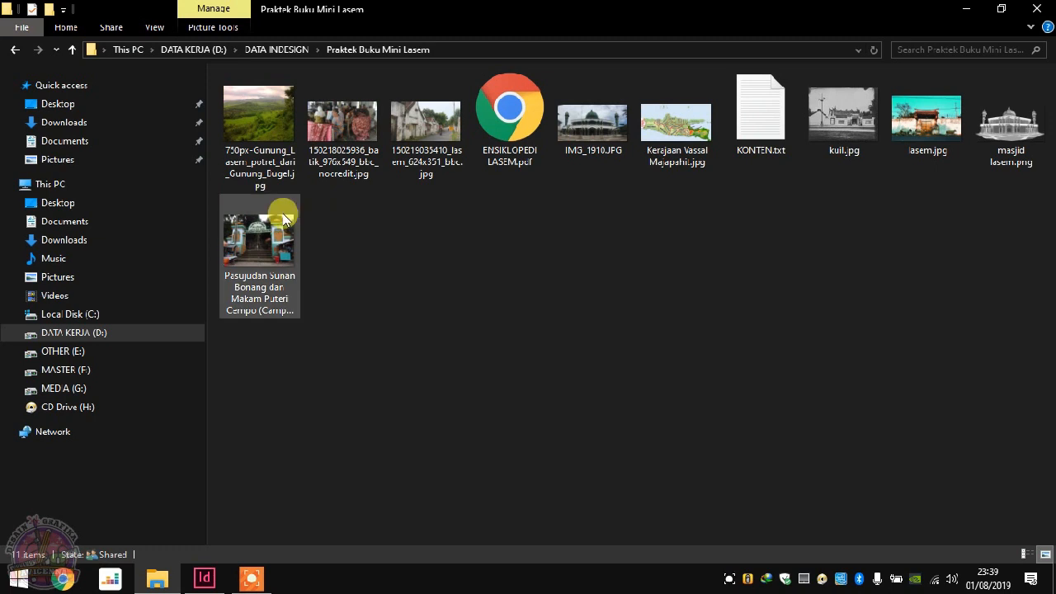
{"action": "left_click_drag", "start_coordinate": [313, 200], "coordinate": [312, 283]}
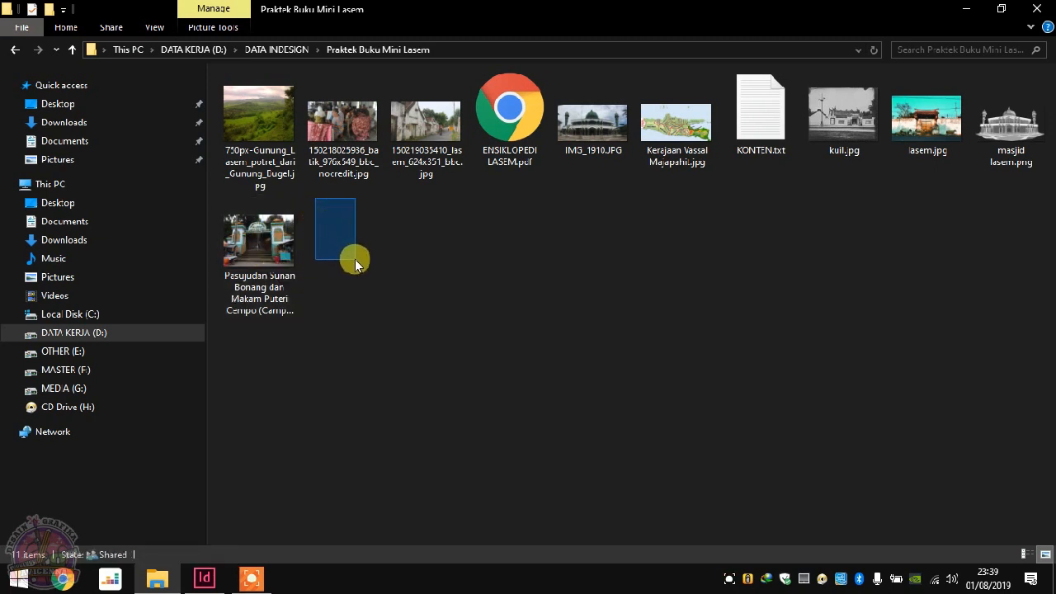
{"action": "left_click_drag", "start_coordinate": [354, 259], "coordinate": [356, 262]}
{"action": "left_click_drag", "start_coordinate": [357, 267], "coordinate": [369, 299]}
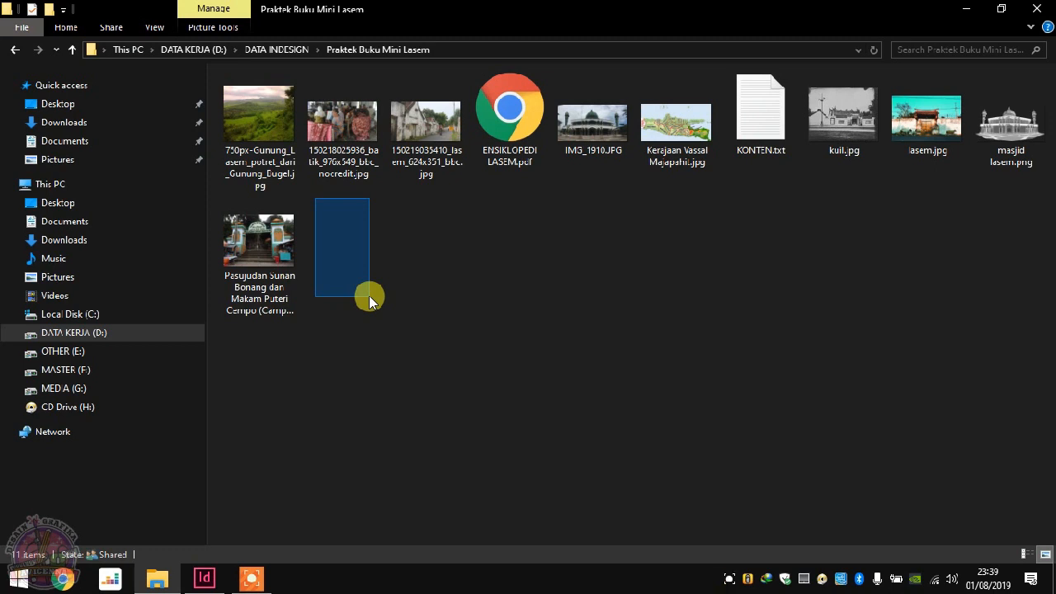
{"action": "left_click_drag", "start_coordinate": [369, 295], "coordinate": [363, 293]}
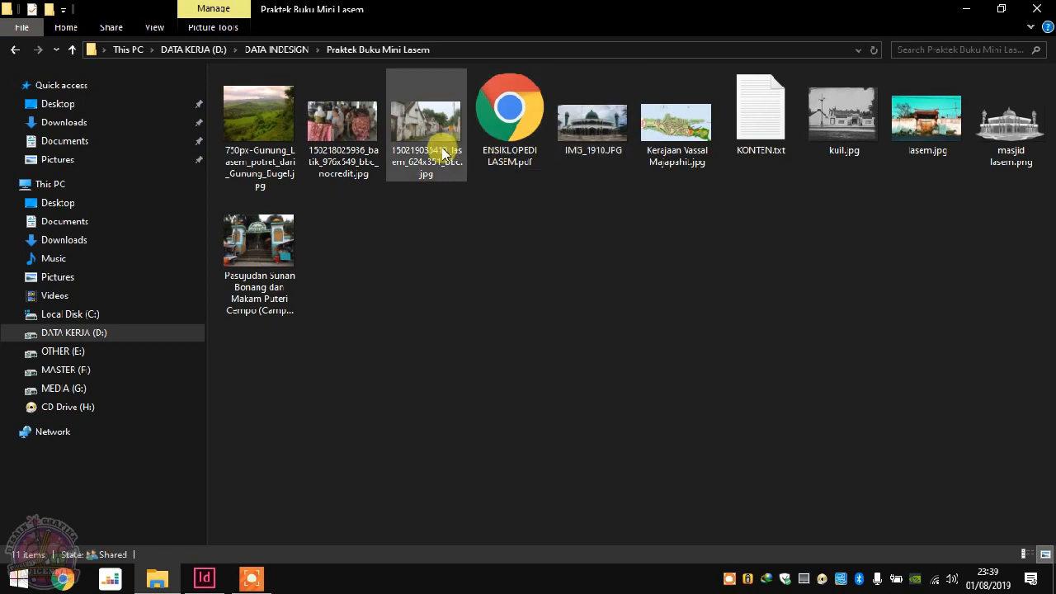
Step: Open ENSIKLOPEDI LASEM.pdf and examine its cover and the daftar isi page
{"action": "double_click", "coordinate": [524, 142]}
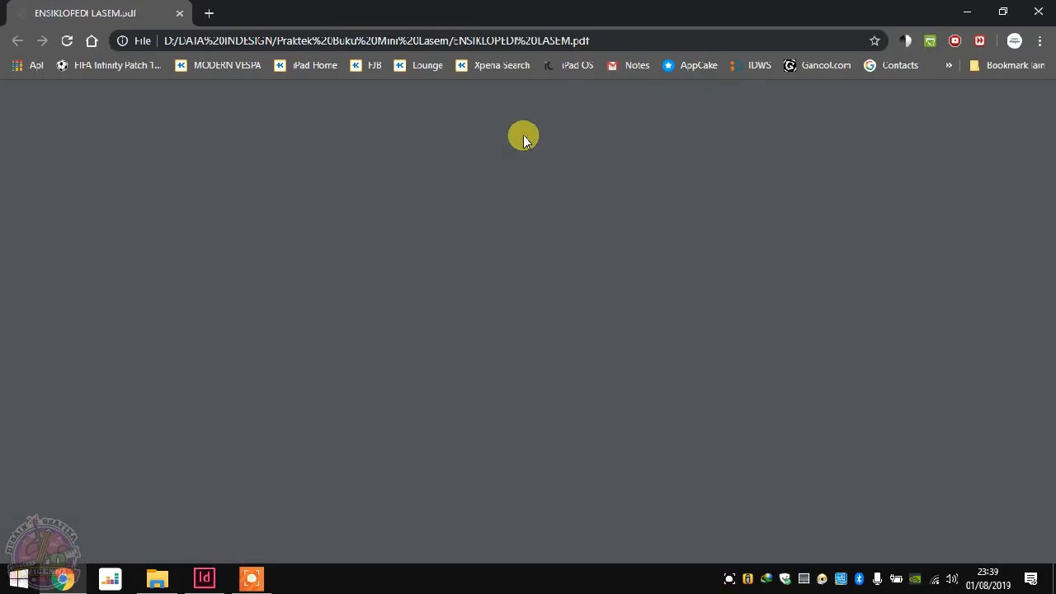
{"action": "scroll", "coordinate": [527, 142], "scroll_direction": "down", "scroll_amount": 1}
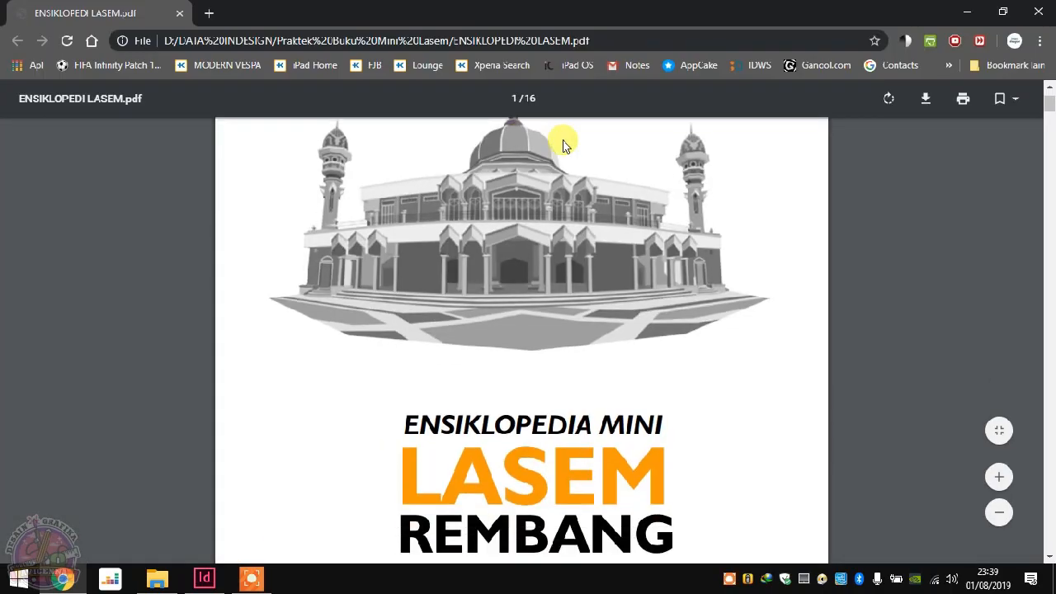
{"action": "mouse_move", "coordinate": [1051, 108]}
{"action": "left_mouse_down"}
{"action": "mouse_move", "coordinate": [1049, 459]}
{"action": "mouse_move", "coordinate": [1037, 146]}
{"action": "mouse_move", "coordinate": [1050, 99]}
{"action": "mouse_move", "coordinate": [1049, 142]}
{"action": "mouse_move", "coordinate": [1049, 101]}
{"action": "left_mouse_up"}
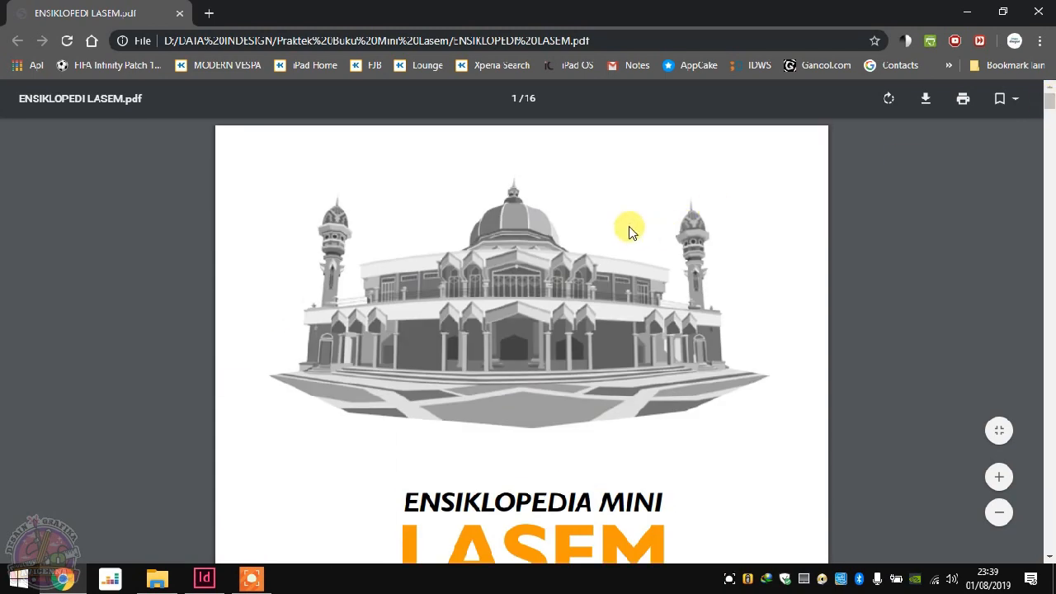
{"action": "scroll", "coordinate": [613, 226], "scroll_direction": "down", "scroll_amount": 4}
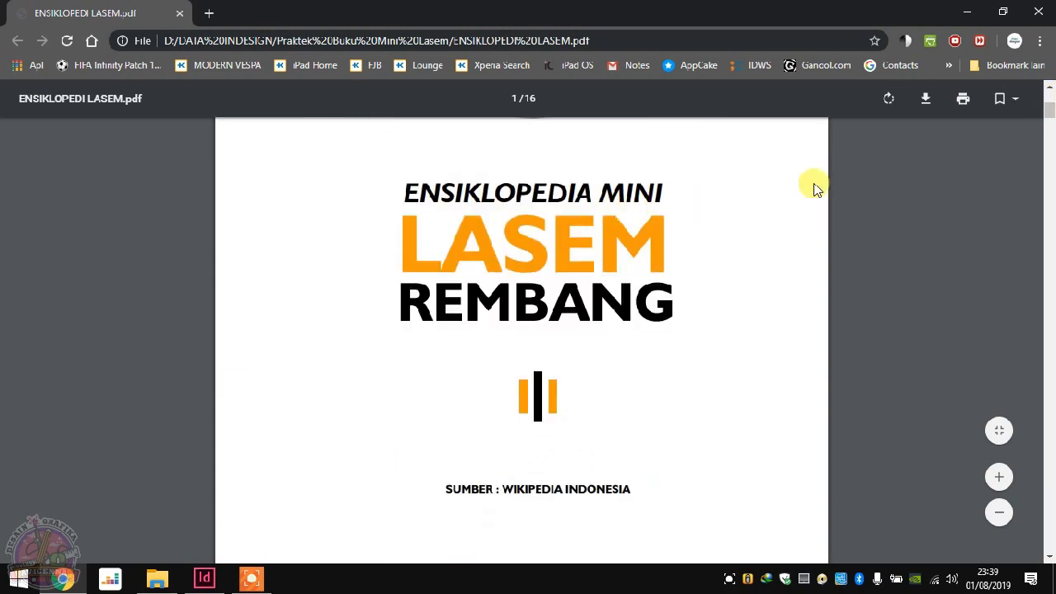
{"action": "left_click_drag", "start_coordinate": [1050, 120], "coordinate": [1049, 97]}
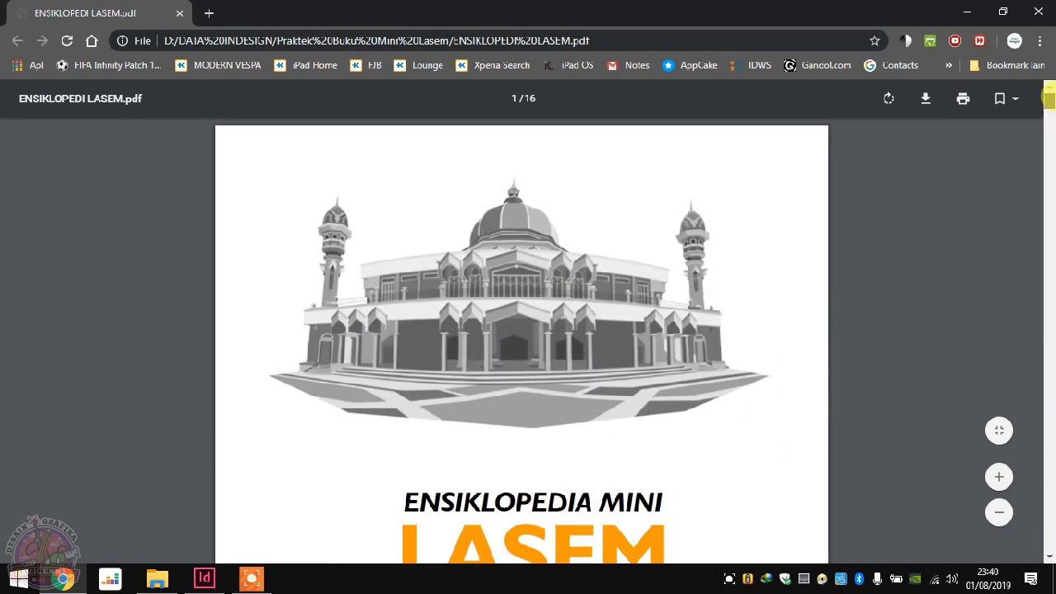
{"action": "scroll", "coordinate": [528, 206], "scroll_direction": "down", "scroll_amount": 3}
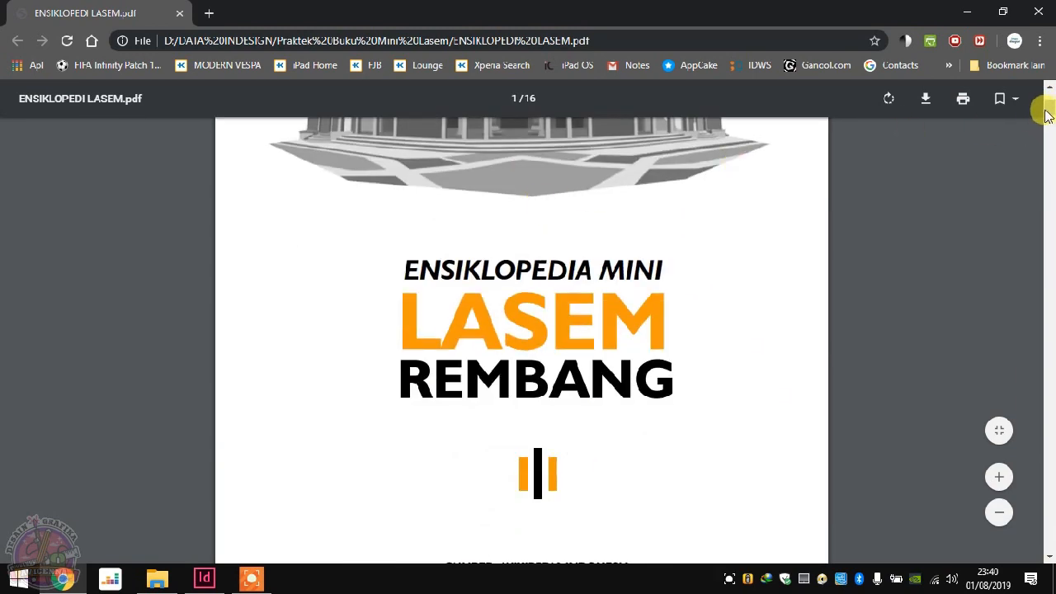
{"action": "left_click_drag", "start_coordinate": [1048, 113], "coordinate": [1049, 164]}
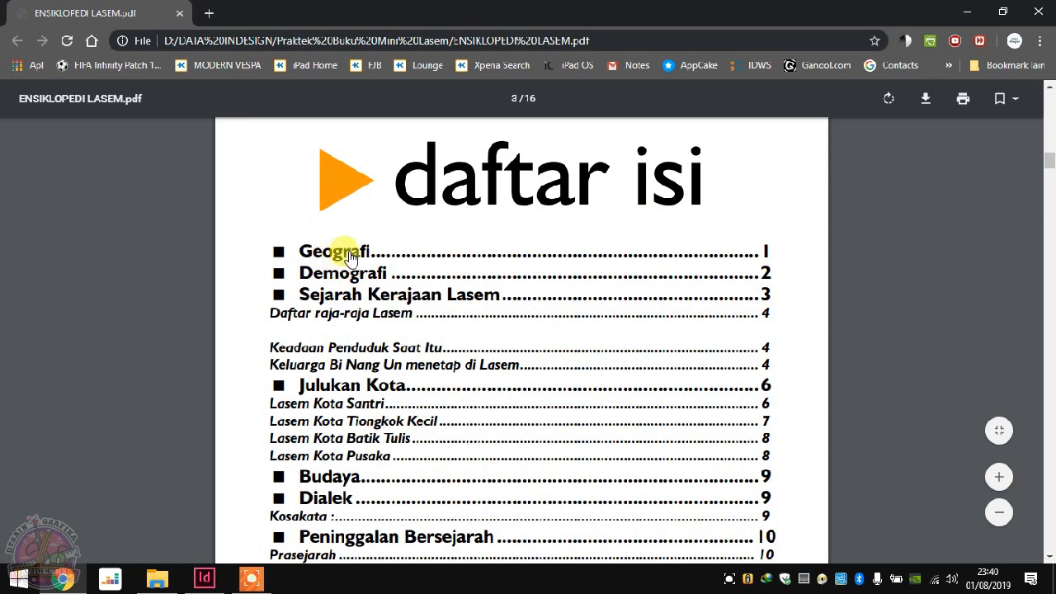
{"action": "scroll", "coordinate": [349, 247], "scroll_direction": "down", "scroll_amount": 2}
{"action": "scroll", "coordinate": [349, 240], "scroll_direction": "up", "scroll_amount": 2}
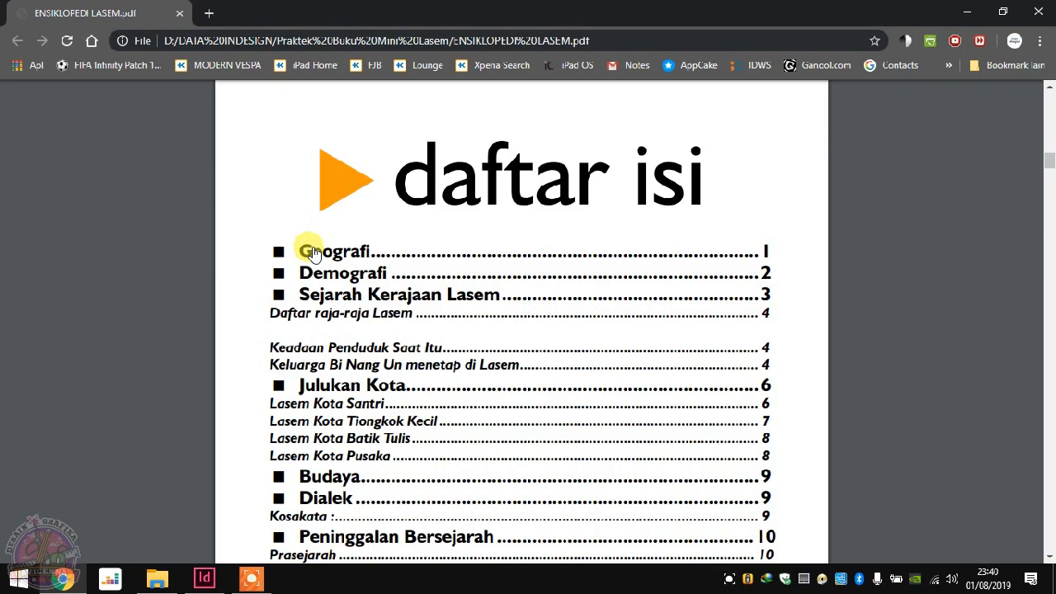
Step: Follow the Geografi entry in the table of contents and examine that section's layout
{"action": "left_click", "coordinate": [313, 254]}
{"action": "scroll", "coordinate": [398, 207], "scroll_direction": "down", "scroll_amount": 4}
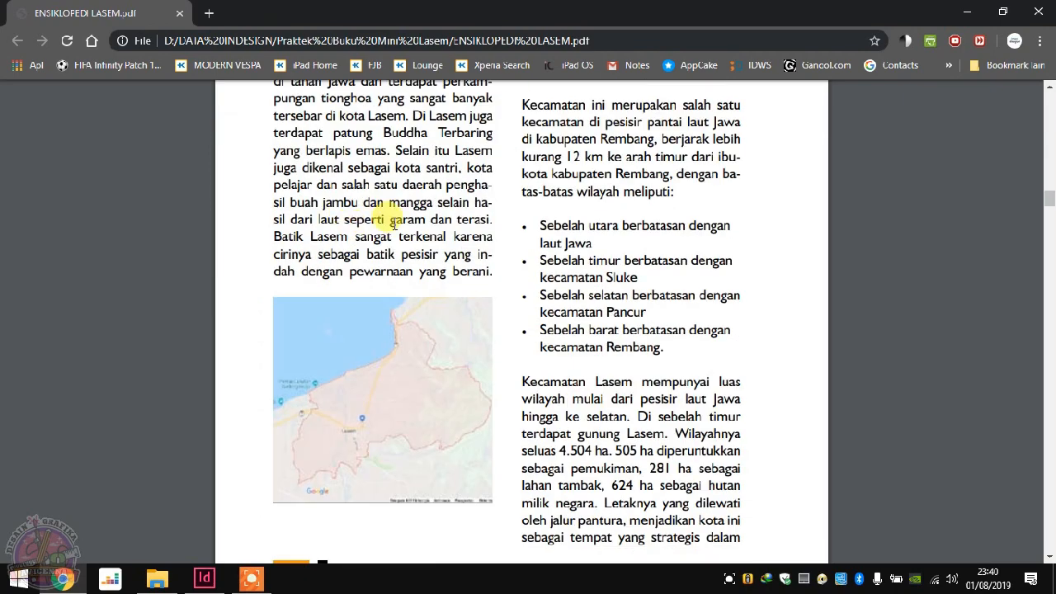
{"action": "scroll", "coordinate": [652, 188], "scroll_direction": "up", "scroll_amount": 2}
{"action": "scroll", "coordinate": [533, 212], "scroll_direction": "down", "scroll_amount": 5}
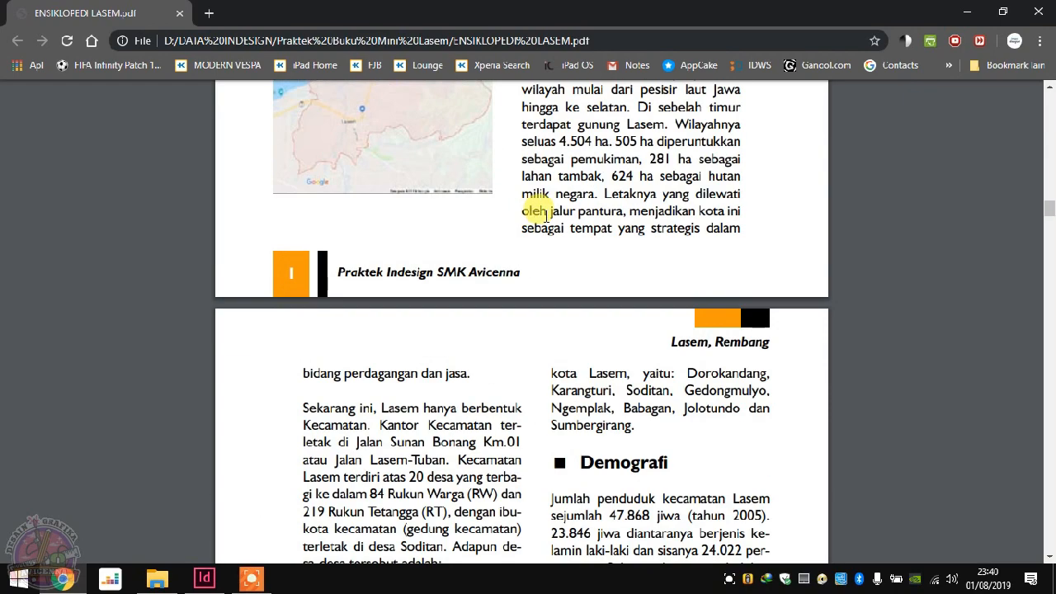
{"action": "scroll", "coordinate": [349, 269], "scroll_direction": "up", "scroll_amount": 4}
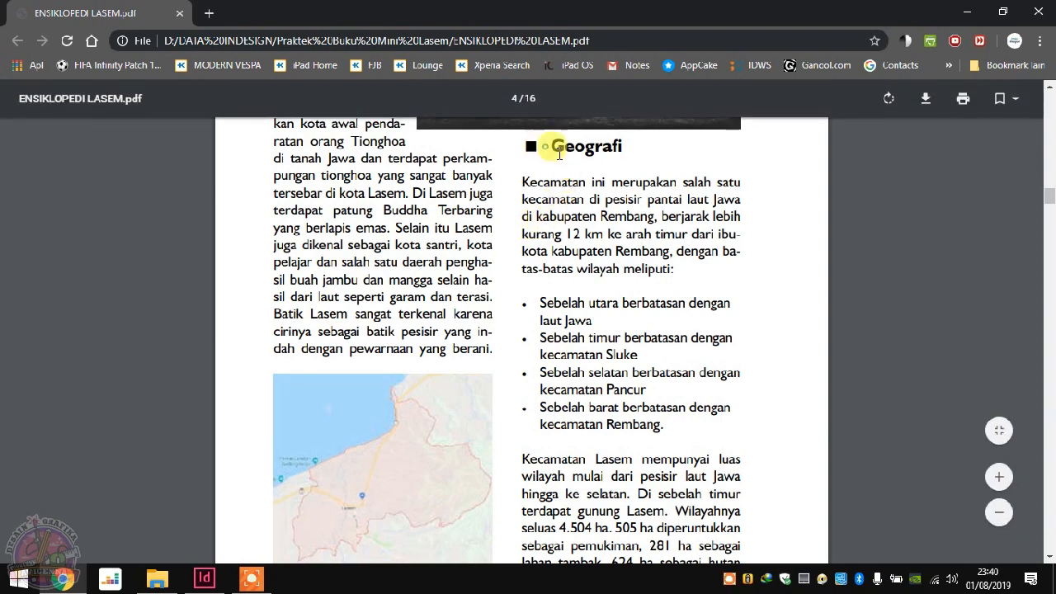
{"action": "left_click_drag", "start_coordinate": [552, 149], "coordinate": [651, 235]}
{"action": "left_click", "coordinate": [580, 200]}
Step: Return to the table of contents and follow the Lasem Kota Pusaka entry to its section
{"action": "scroll", "coordinate": [396, 201], "scroll_direction": "up", "scroll_amount": 10}
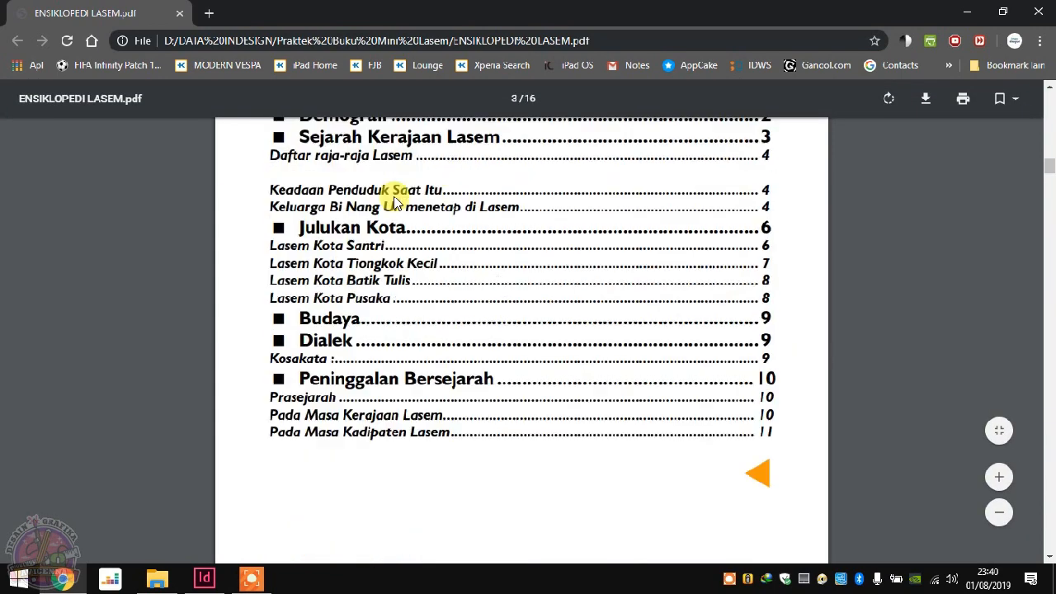
{"action": "left_click", "coordinate": [330, 301]}
{"action": "scroll", "coordinate": [607, 313], "scroll_direction": "down", "scroll_amount": 5}
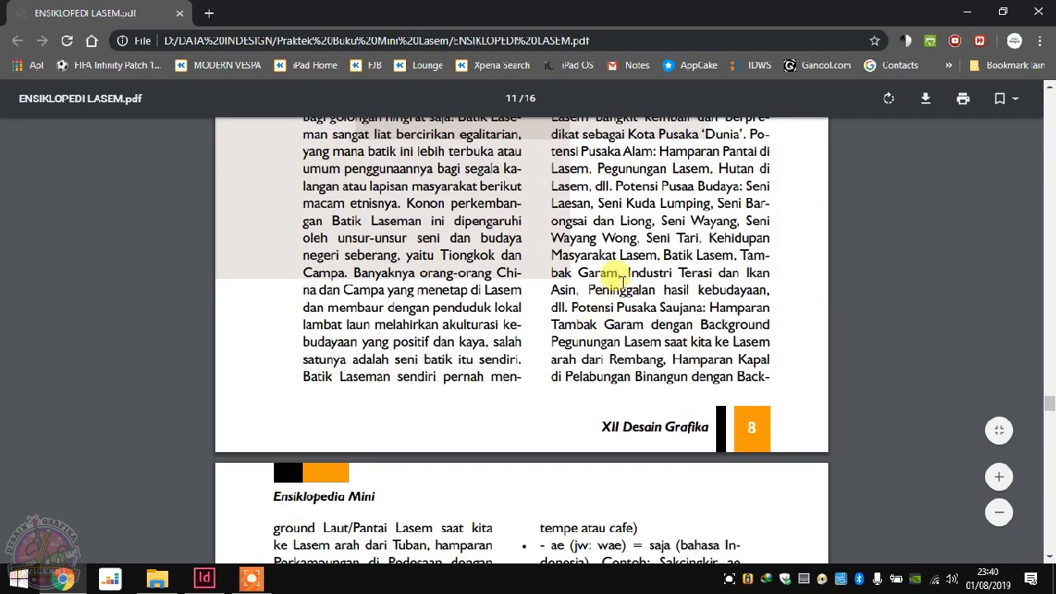
Step: Close the PDF and switch to Adobe InDesign
{"action": "left_click", "coordinate": [1038, 13]}
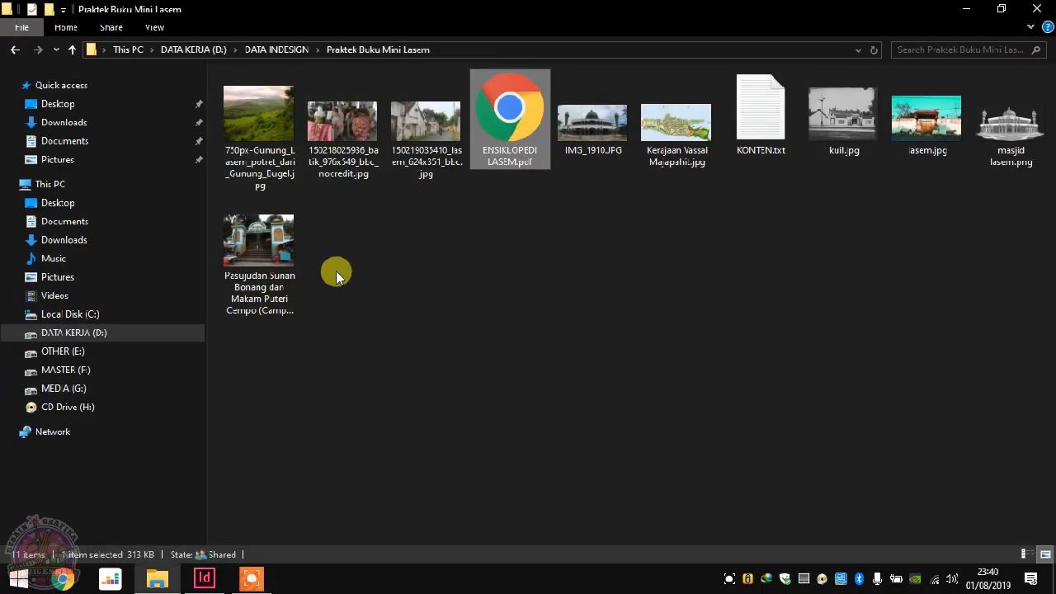
{"action": "left_click", "coordinate": [205, 577]}
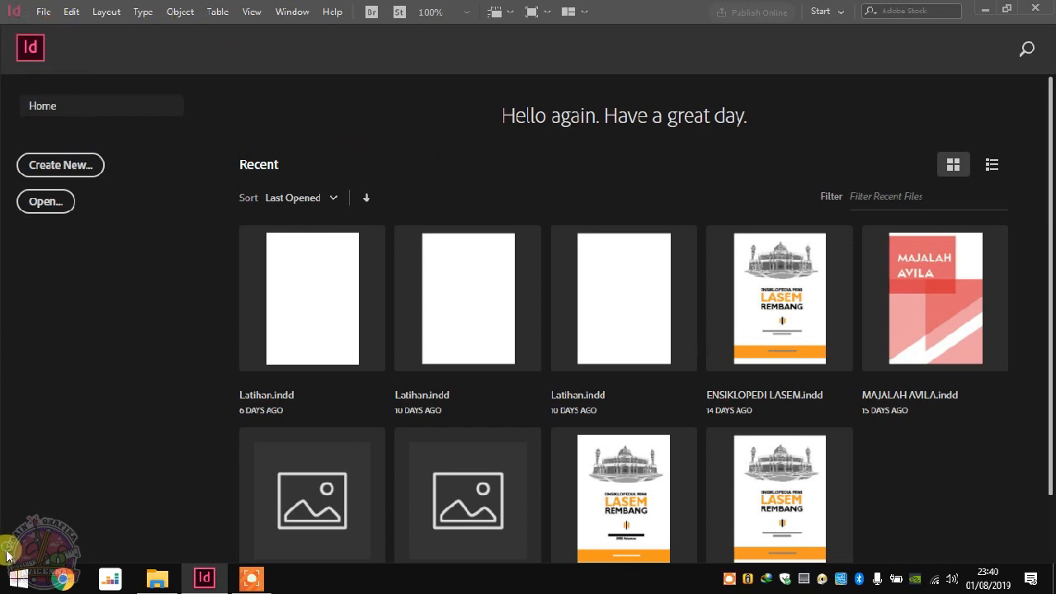
{"action": "left_click", "coordinate": [16, 579]}
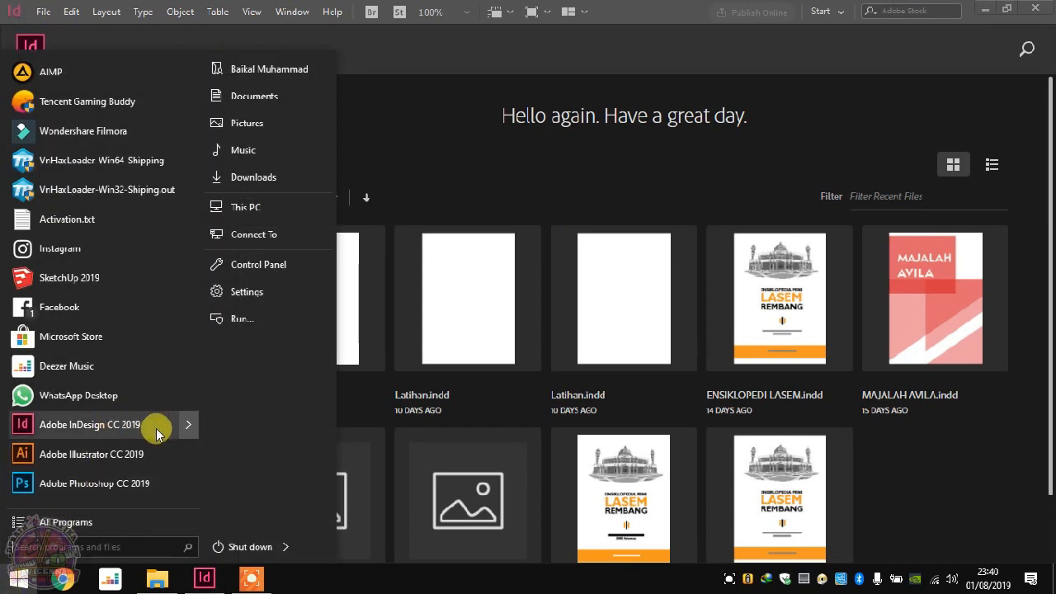
{"action": "left_click", "coordinate": [386, 143]}
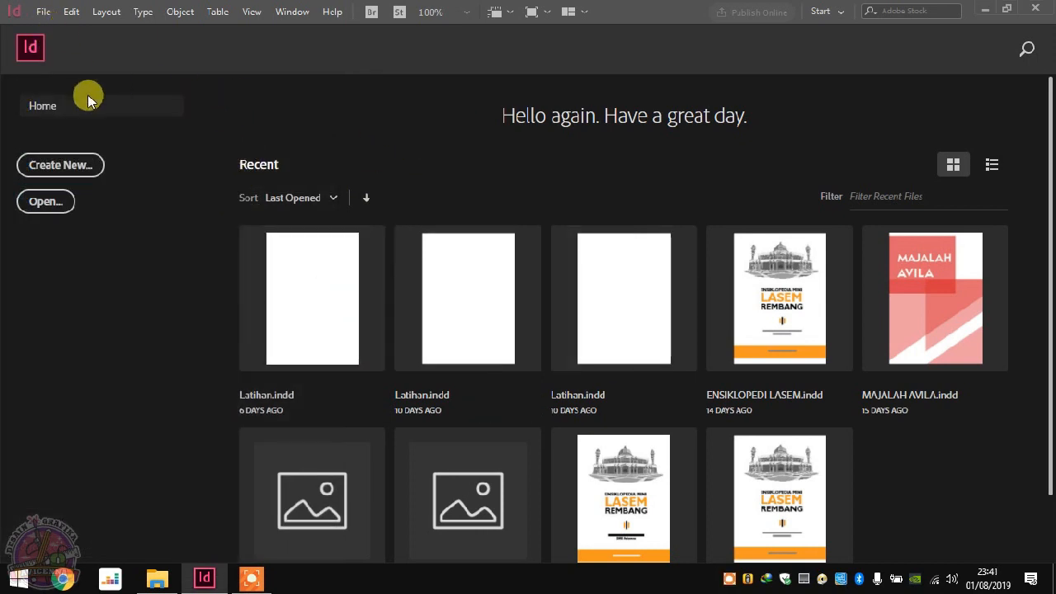
{"action": "left_click", "coordinate": [41, 10]}
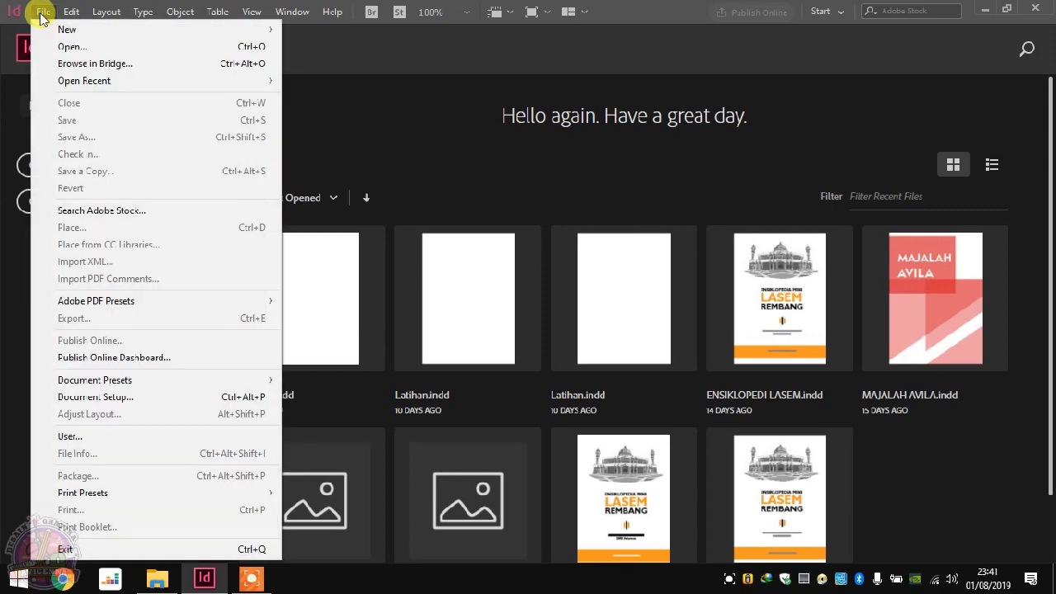
{"action": "left_click", "coordinate": [70, 47]}
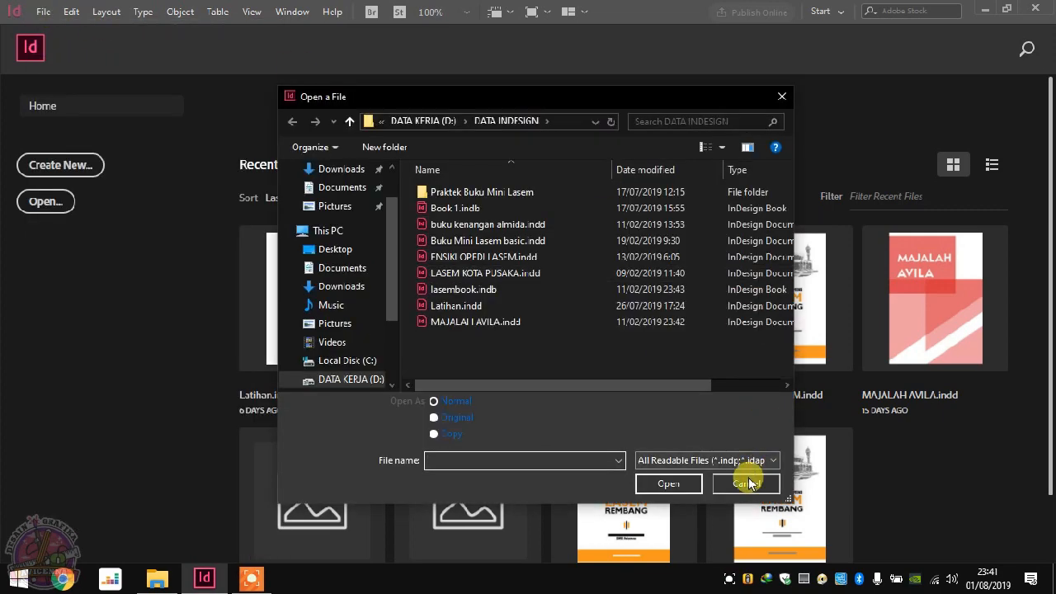
{"action": "left_click", "coordinate": [749, 483]}
Step: Start a new document and show the Print presets with A4 (210 x 297 mm) as the page size
{"action": "left_click", "coordinate": [43, 12]}
{"action": "mouse_move", "coordinate": [124, 29]}
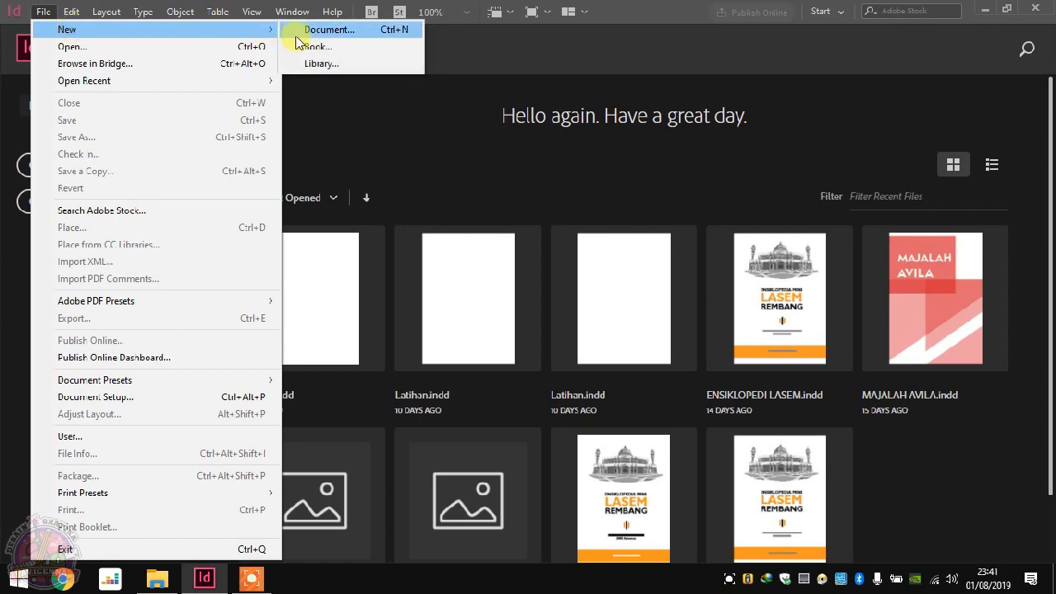
{"action": "left_click", "coordinate": [299, 33]}
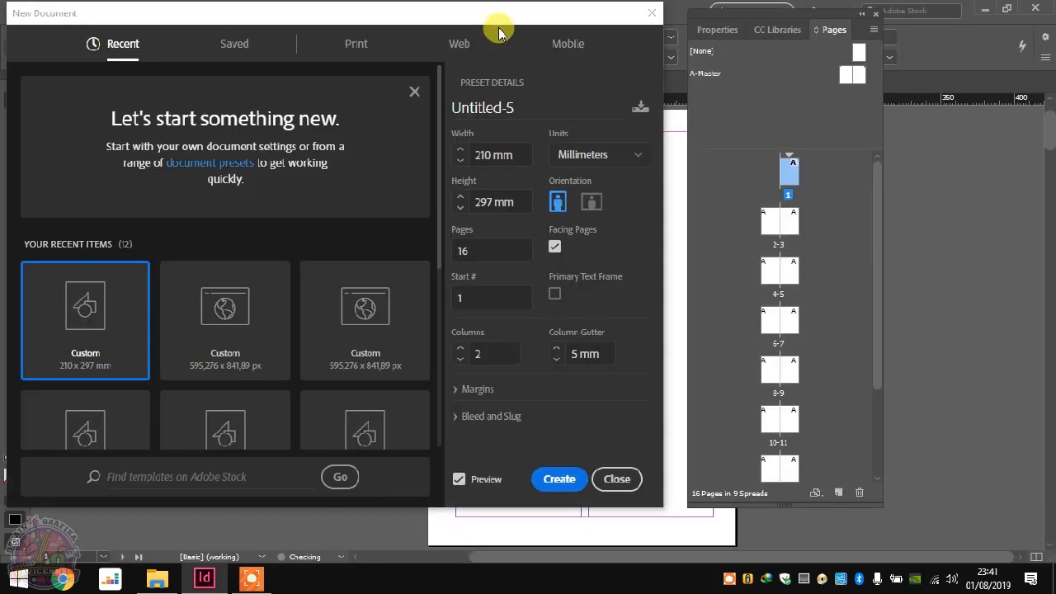
{"action": "left_click_drag", "start_coordinate": [403, 29], "coordinate": [447, 20]}
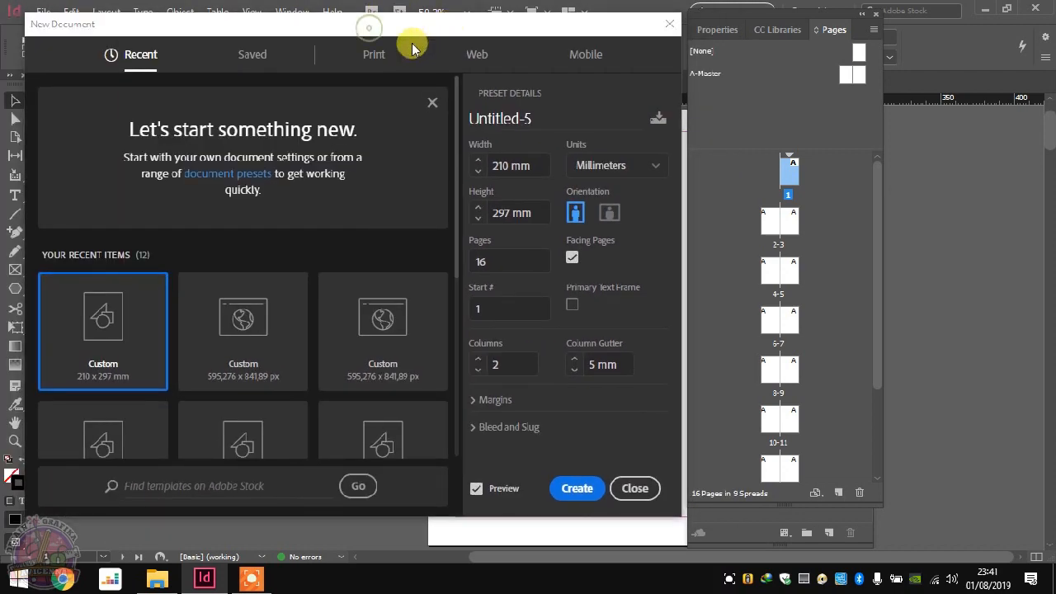
{"action": "left_click", "coordinate": [372, 65]}
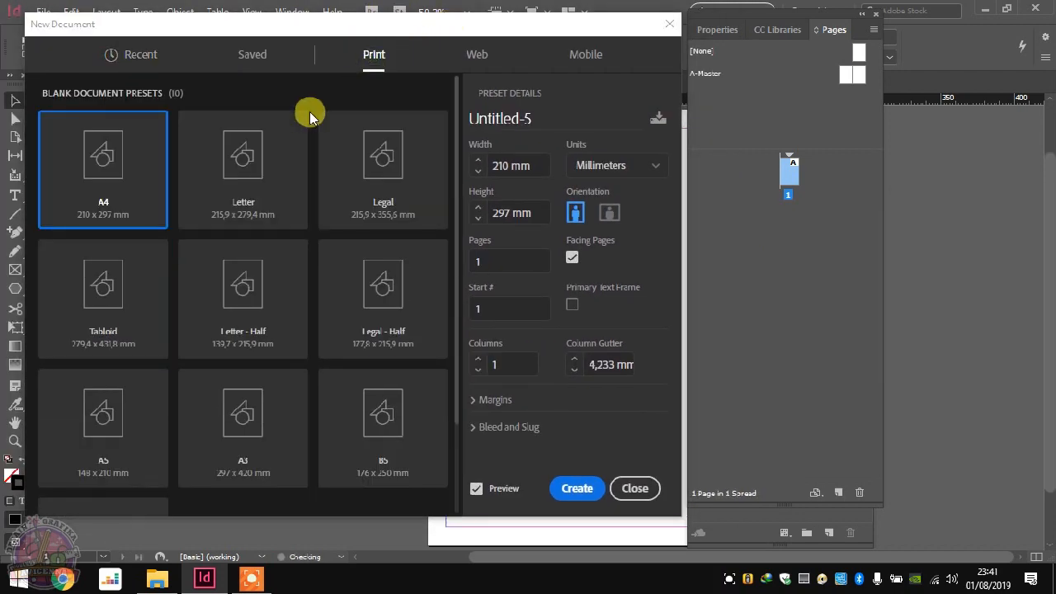
Step: Keep the new document's units in millimeters and set its number of pages to 16
{"action": "left_click", "coordinate": [633, 176]}
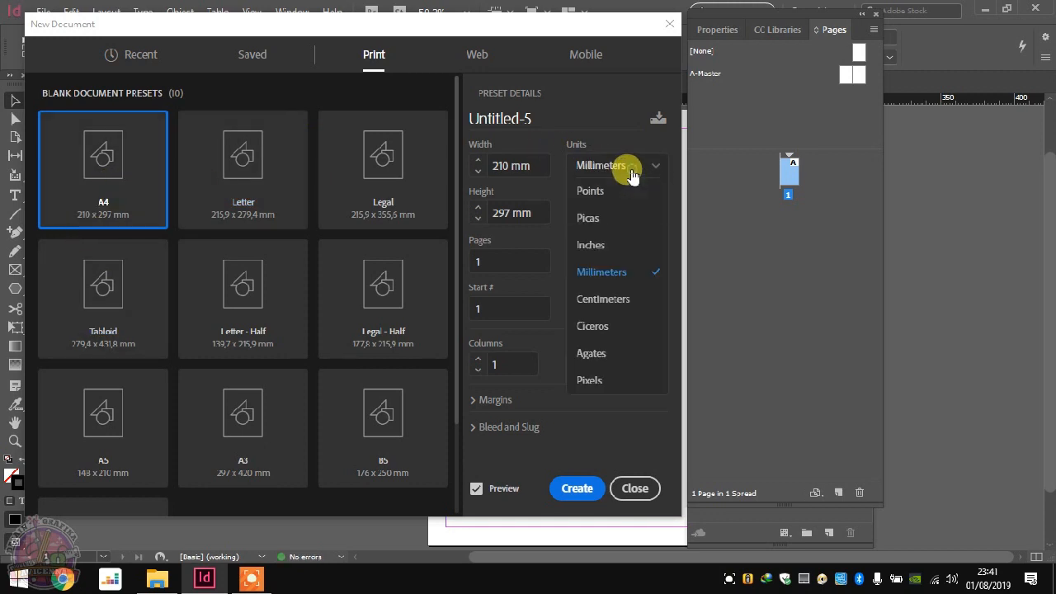
{"action": "left_click", "coordinate": [608, 169]}
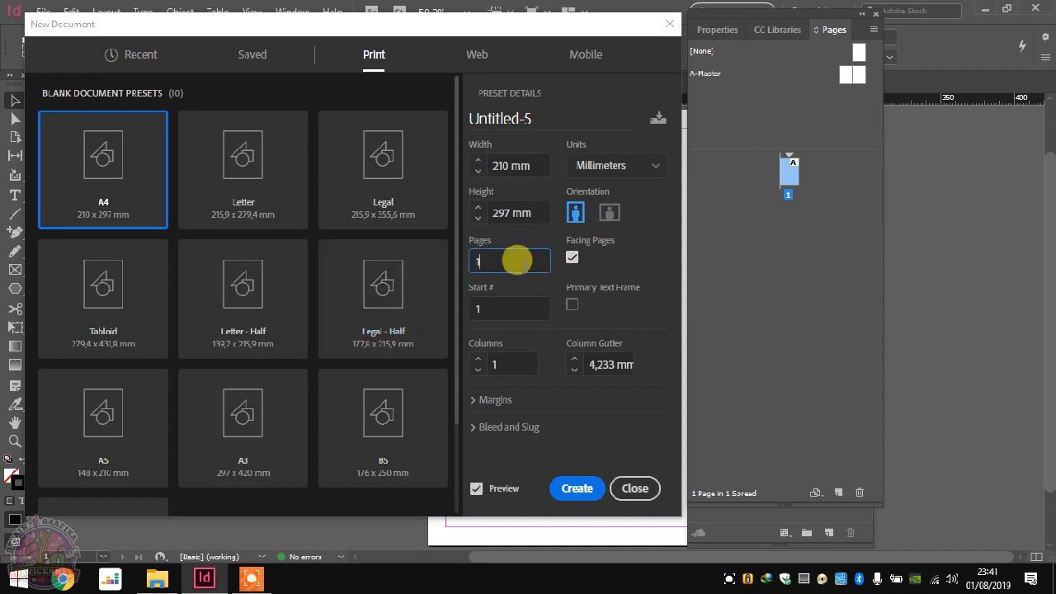
{"action": "left_click", "coordinate": [504, 213]}
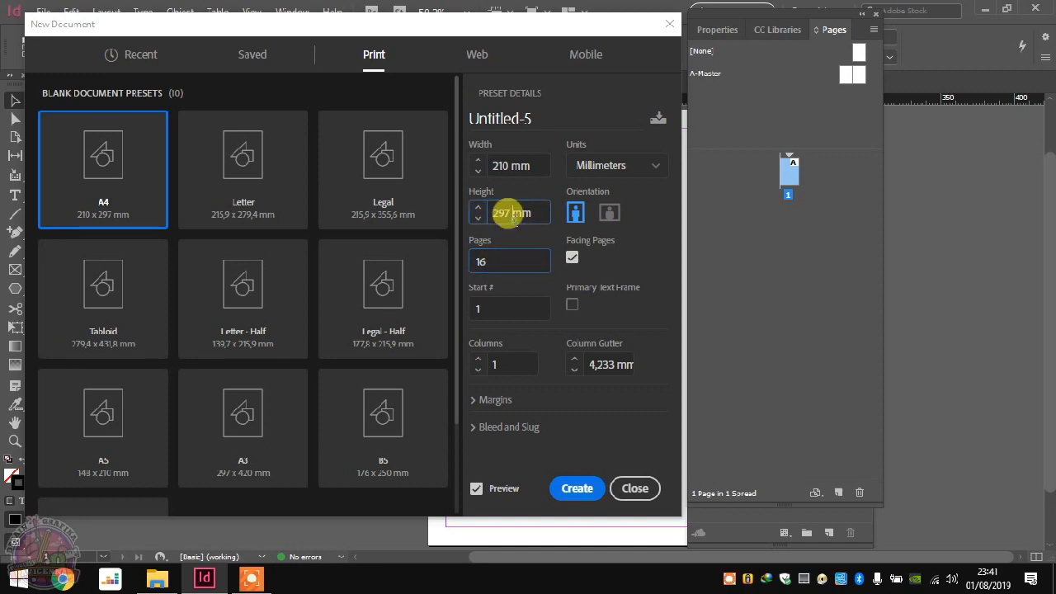
{"action": "left_click", "coordinate": [500, 263]}
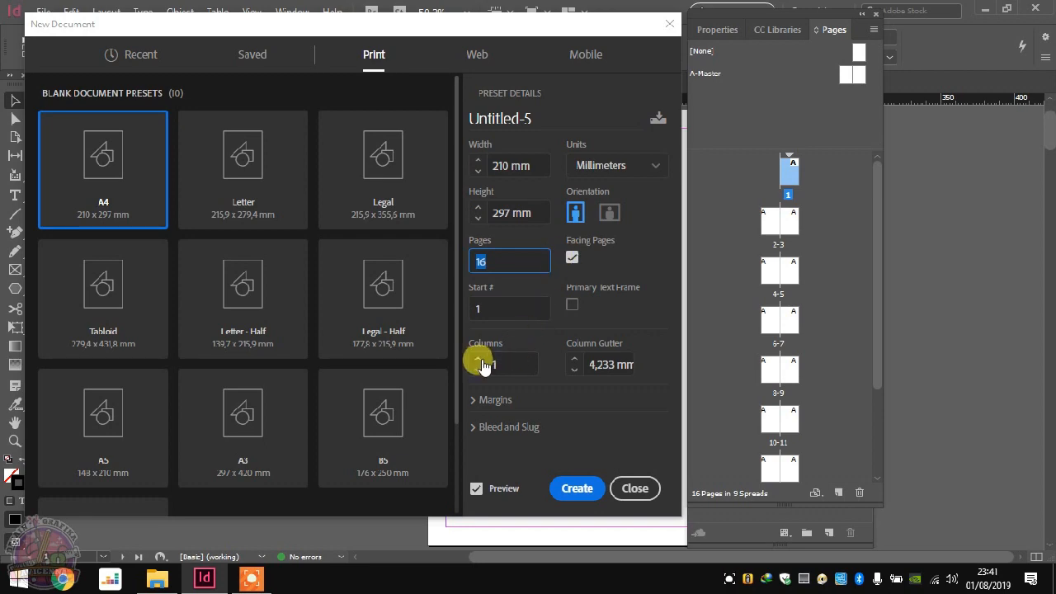
Step: Set the new document to two columns with a 5 mm column gutter, keeping 1 as the start page number
{"action": "left_click", "coordinate": [595, 361]}
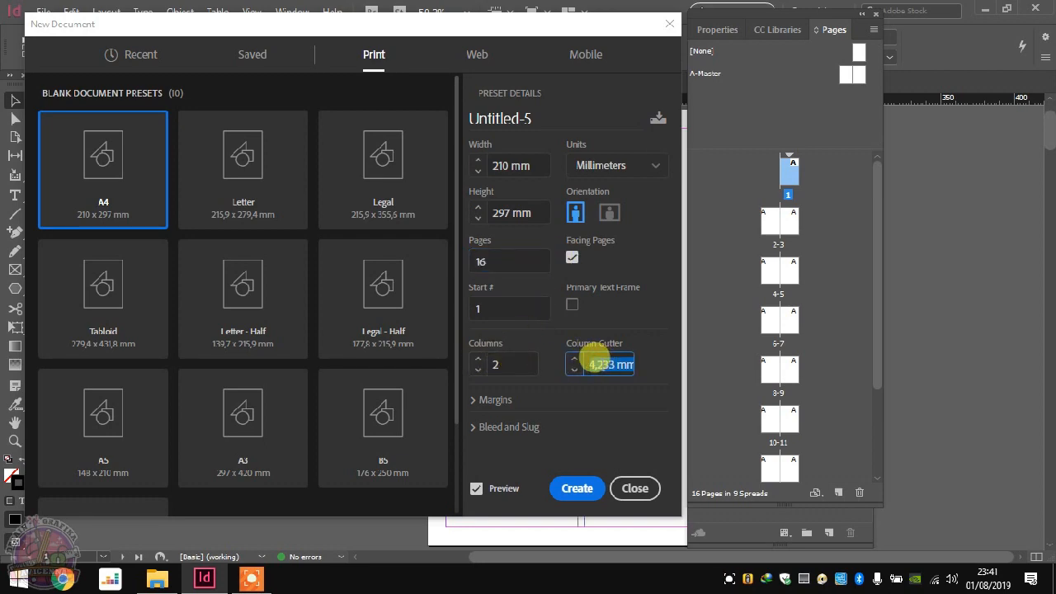
{"action": "left_click_drag", "start_coordinate": [414, 25], "coordinate": [213, 56]}
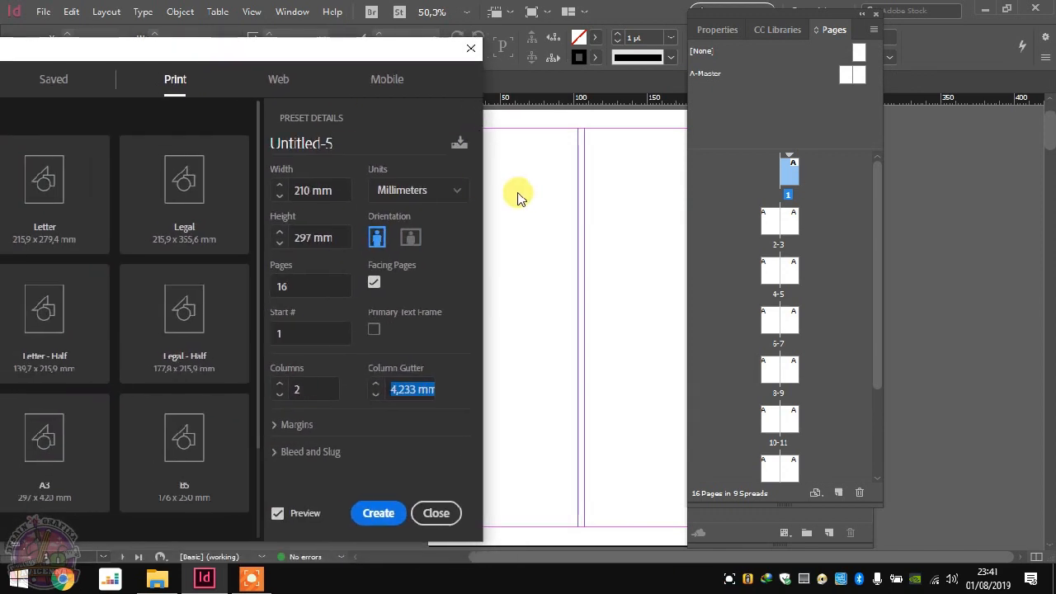
{"action": "left_click", "coordinate": [405, 388]}
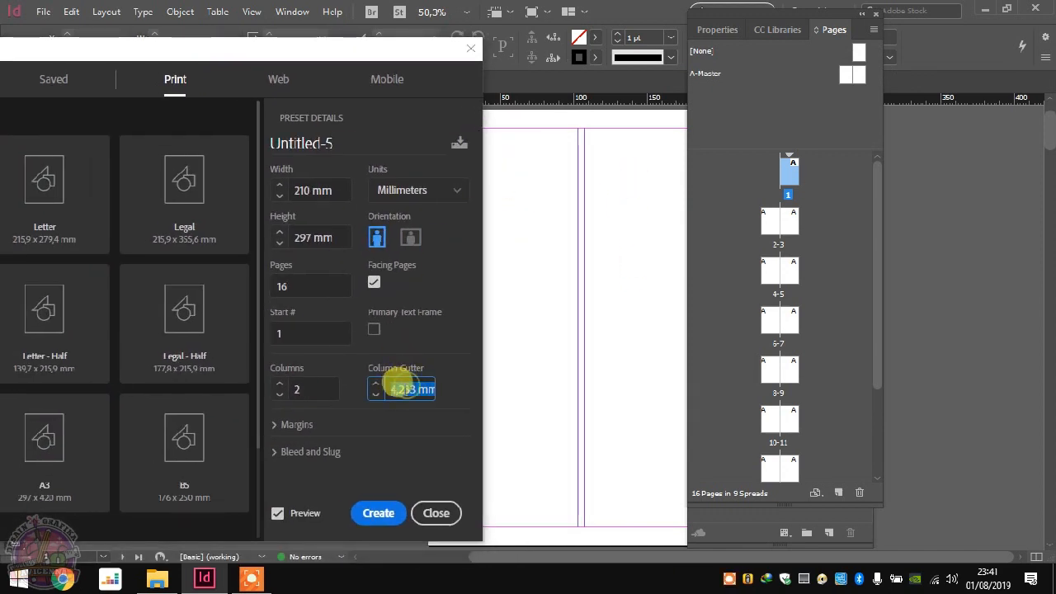
{"action": "type", "text": "5"}
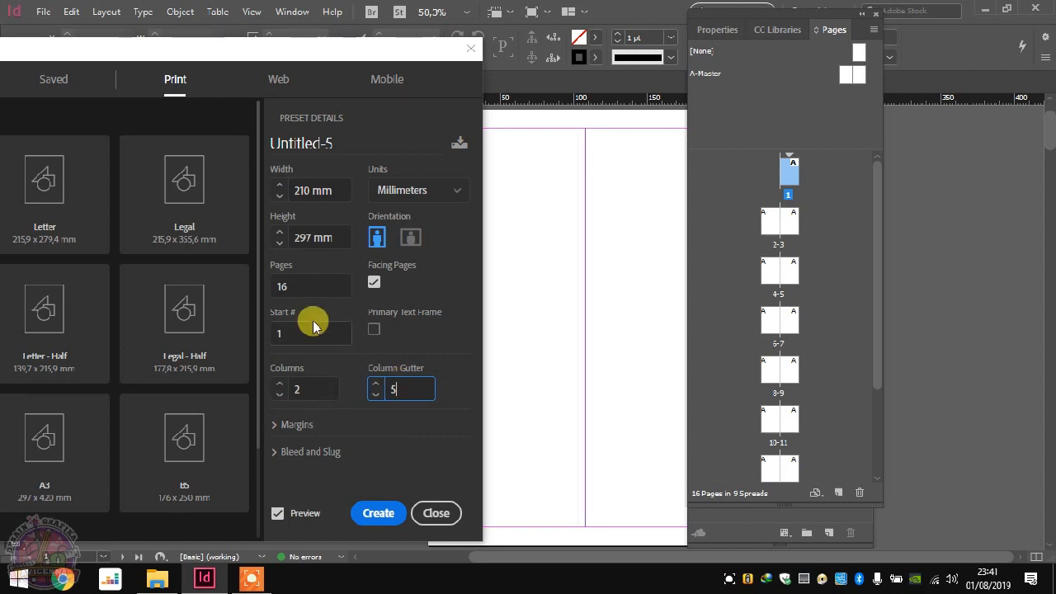
{"action": "left_click", "coordinate": [308, 323]}
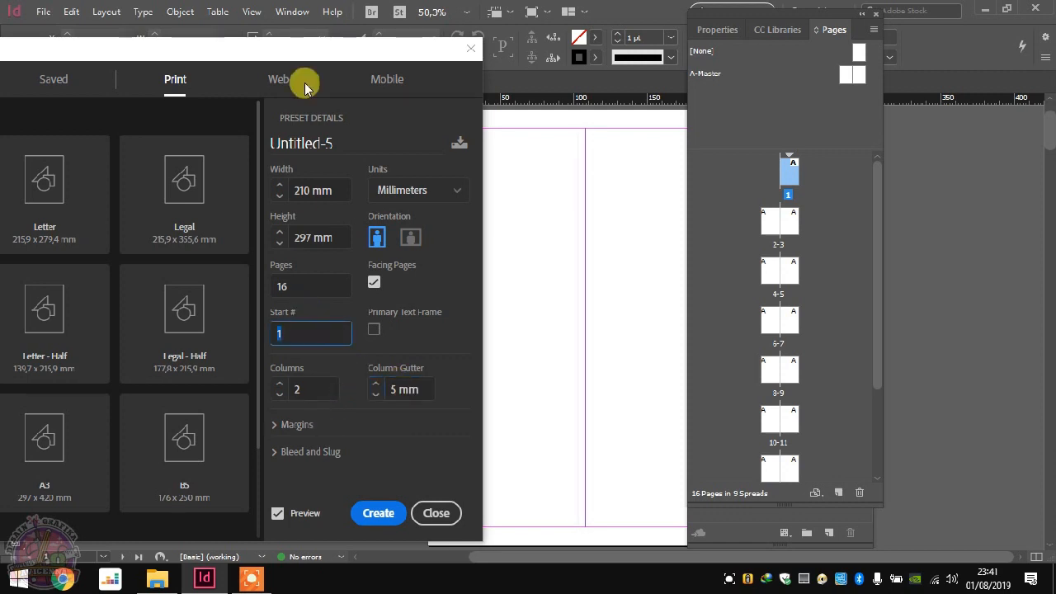
{"action": "left_click_drag", "start_coordinate": [268, 51], "coordinate": [283, 23]}
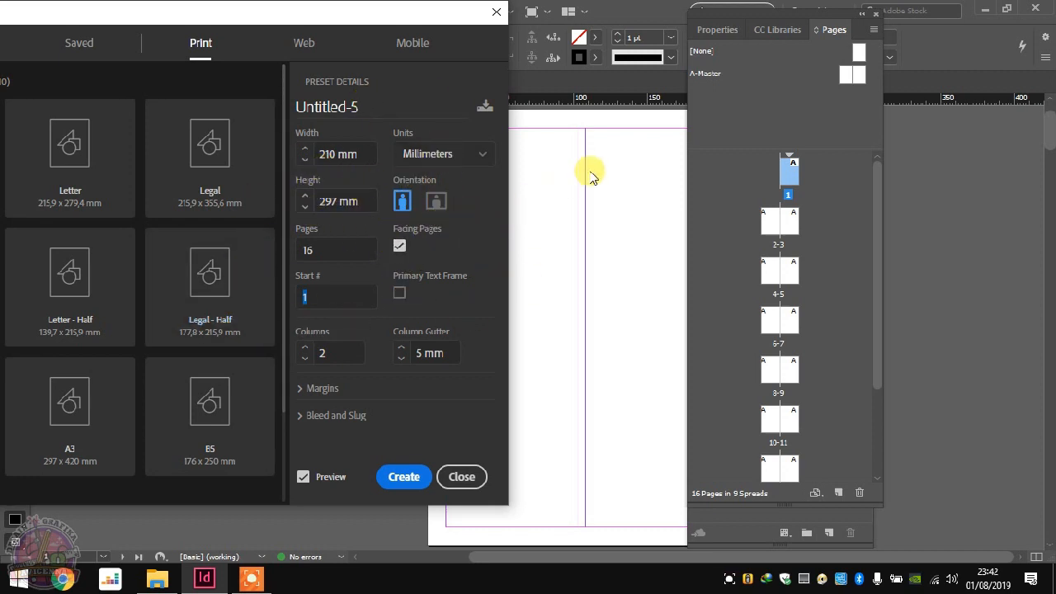
Step: Show the new document's margin settings, unlink the four margins and set the top margin to 15 mm
{"action": "left_click", "coordinate": [312, 388]}
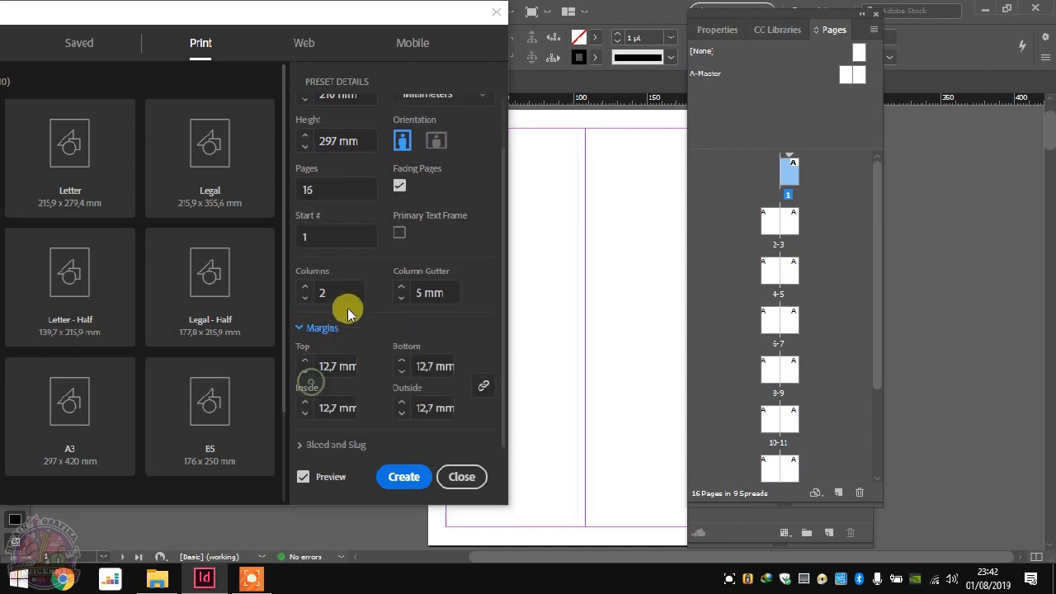
{"action": "left_click", "coordinate": [329, 366]}
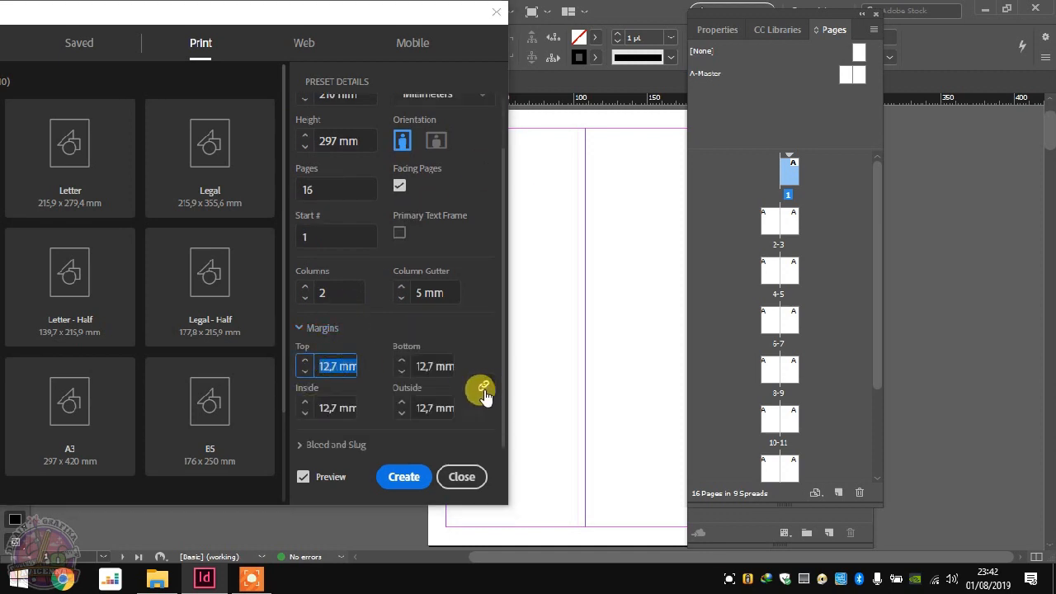
{"action": "left_click", "coordinate": [483, 388]}
{"action": "left_click", "coordinate": [335, 365]}
{"action": "double_click", "coordinate": [335, 365]}
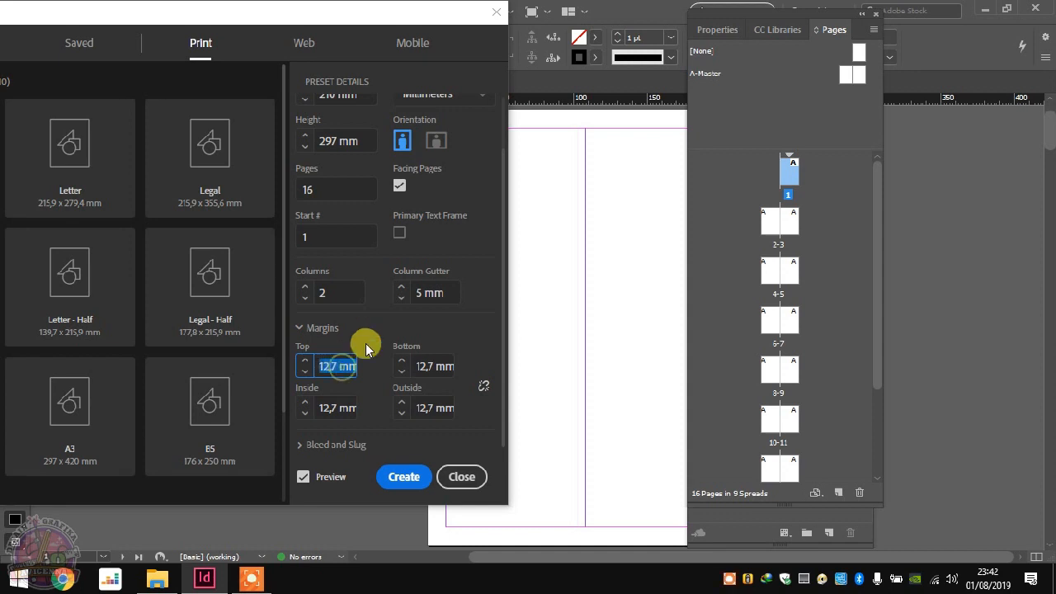
{"action": "type", "text": "15"}
{"action": "key", "text": "Tab"}
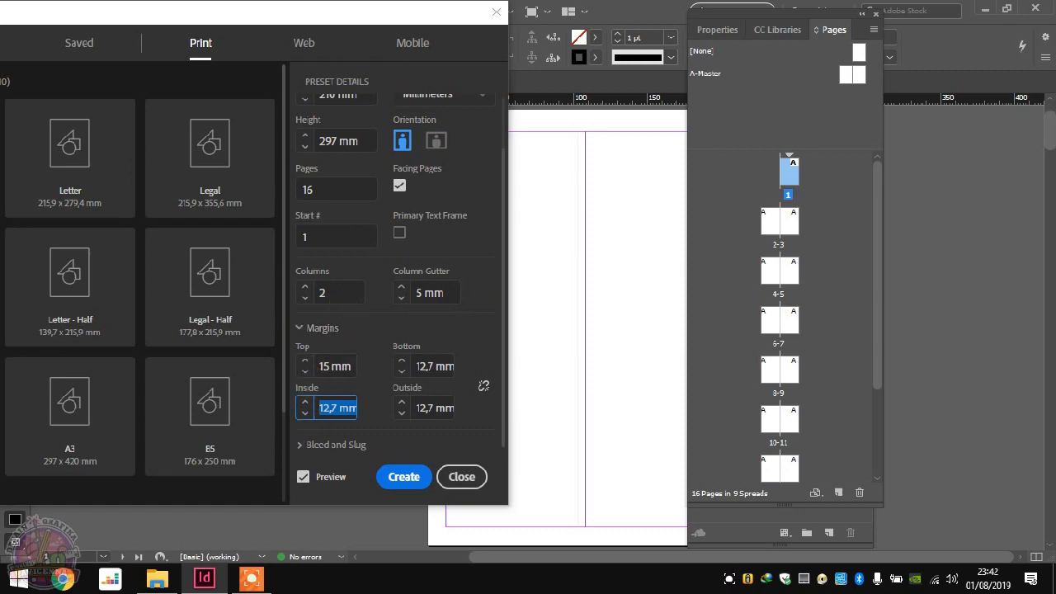
Step: Set the new document's inside margin to 20 mm, keeping the previewed page's inner edge in sight
{"action": "left_click_drag", "start_coordinate": [210, 14], "coordinate": [764, 35]}
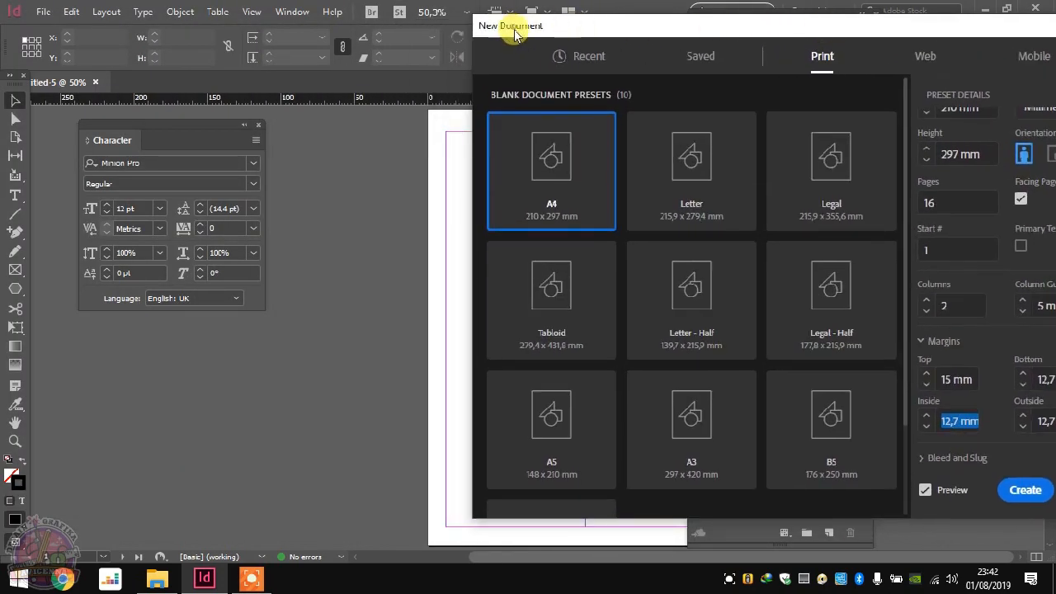
{"action": "left_click_drag", "start_coordinate": [490, 25], "coordinate": [572, 26]}
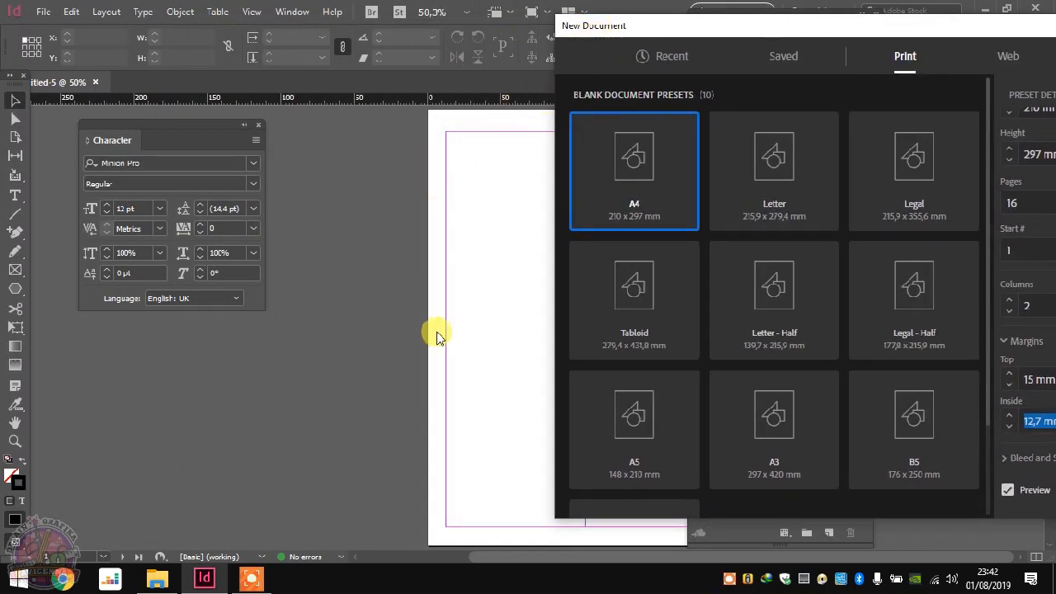
{"action": "left_click_drag", "start_coordinate": [813, 24], "coordinate": [741, 31]}
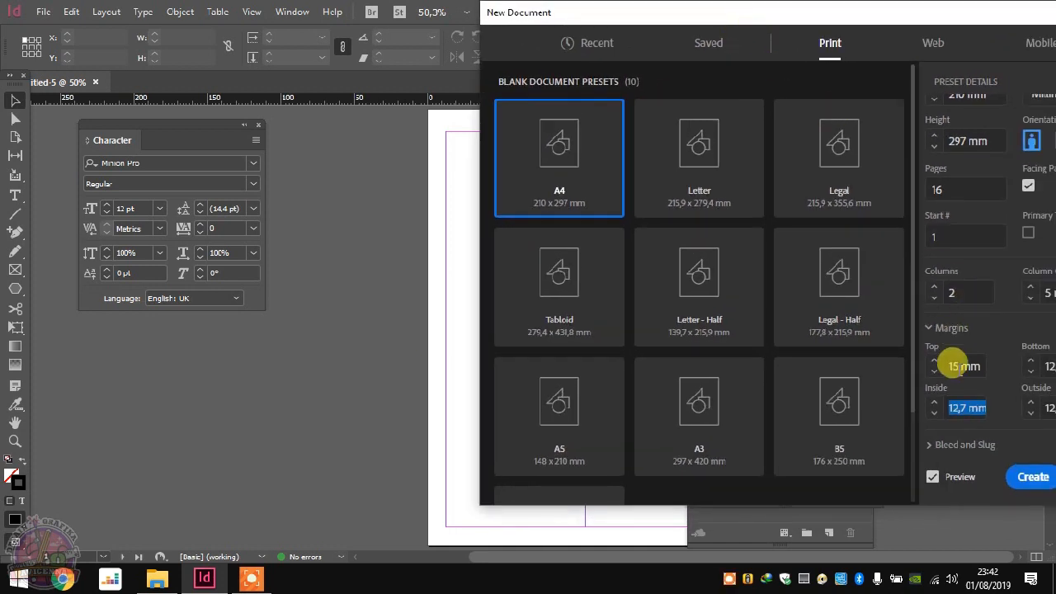
{"action": "left_click", "coordinate": [957, 407]}
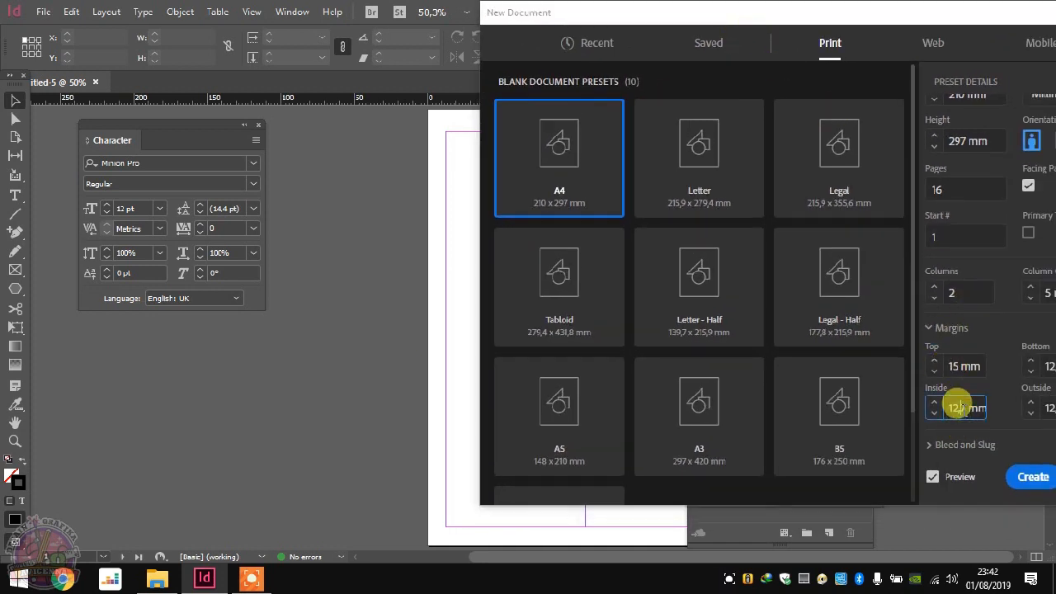
{"action": "type", "text": "20"}
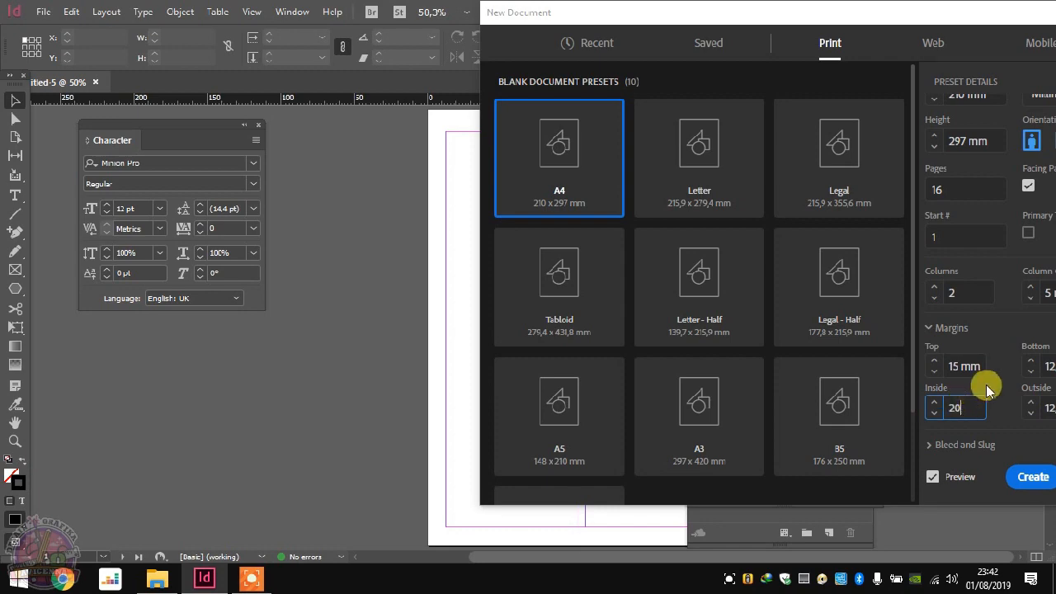
Step: Set the new document's bottom margin to 20 mm
{"action": "left_click_drag", "start_coordinate": [867, 20], "coordinate": [396, 30]}
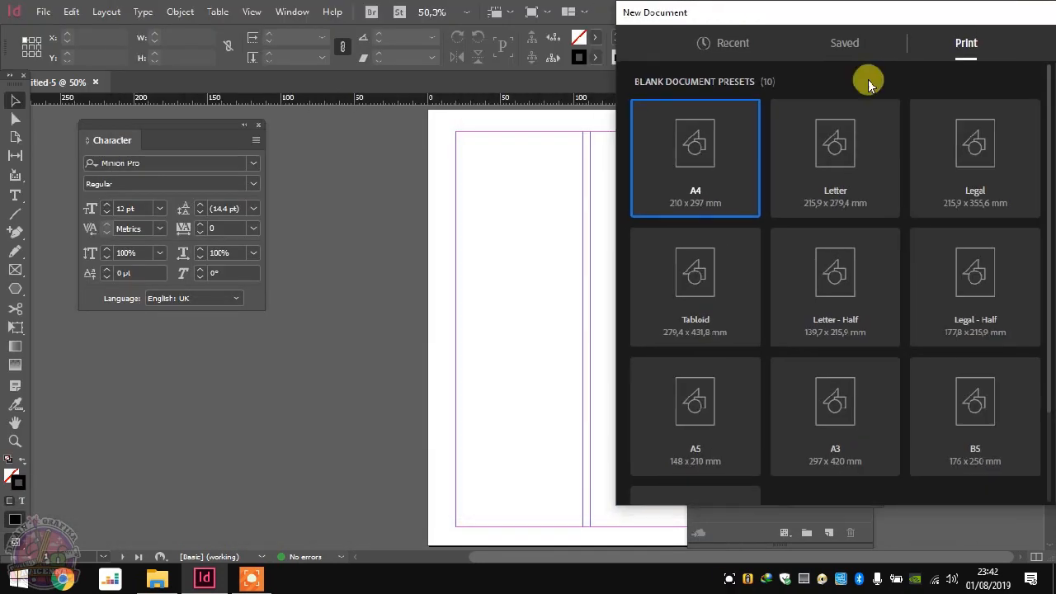
{"action": "left_click_drag", "start_coordinate": [691, 29], "coordinate": [398, 31]}
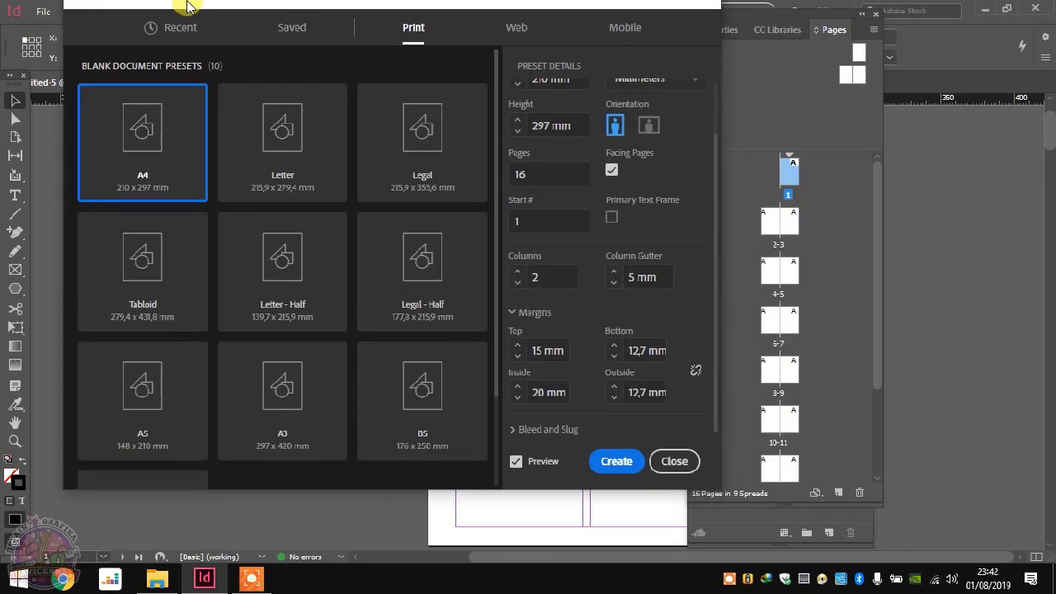
{"action": "left_click_drag", "start_coordinate": [179, 5], "coordinate": [182, 6]}
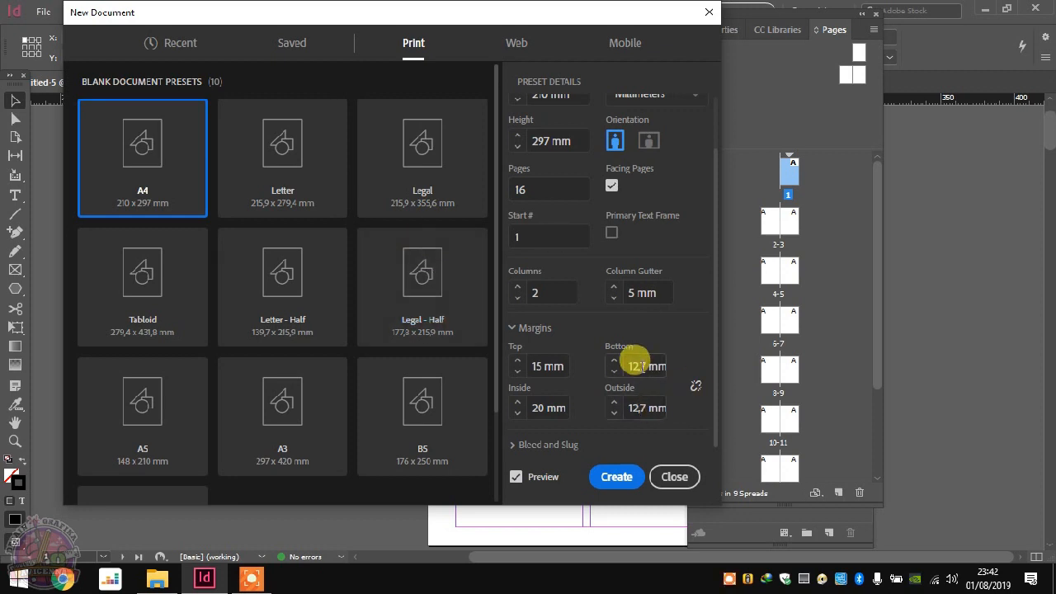
{"action": "left_click", "coordinate": [643, 358]}
{"action": "type", "text": "2"}
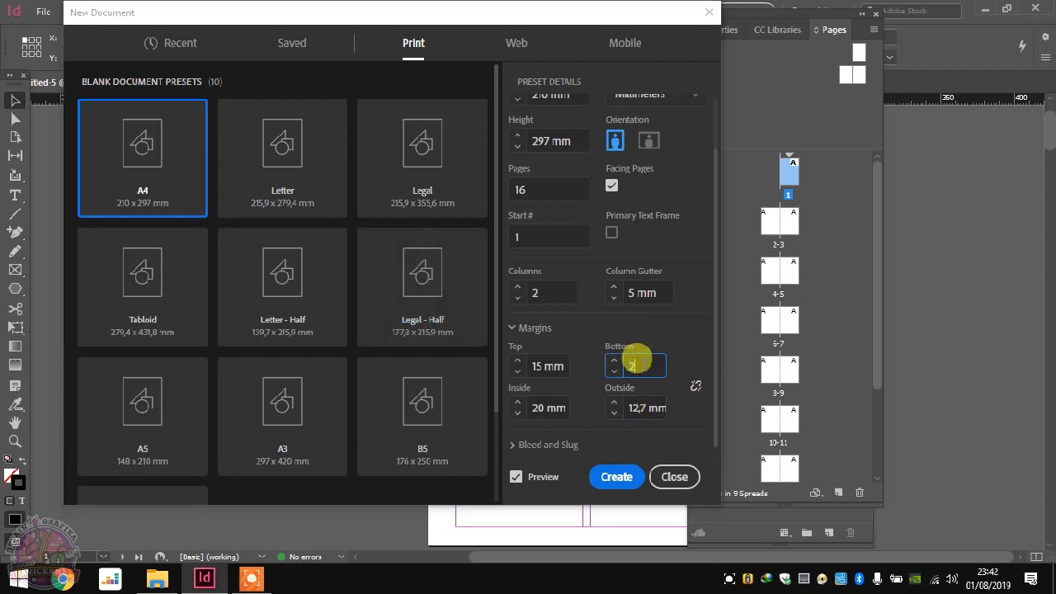
{"action": "type", "text": "0"}
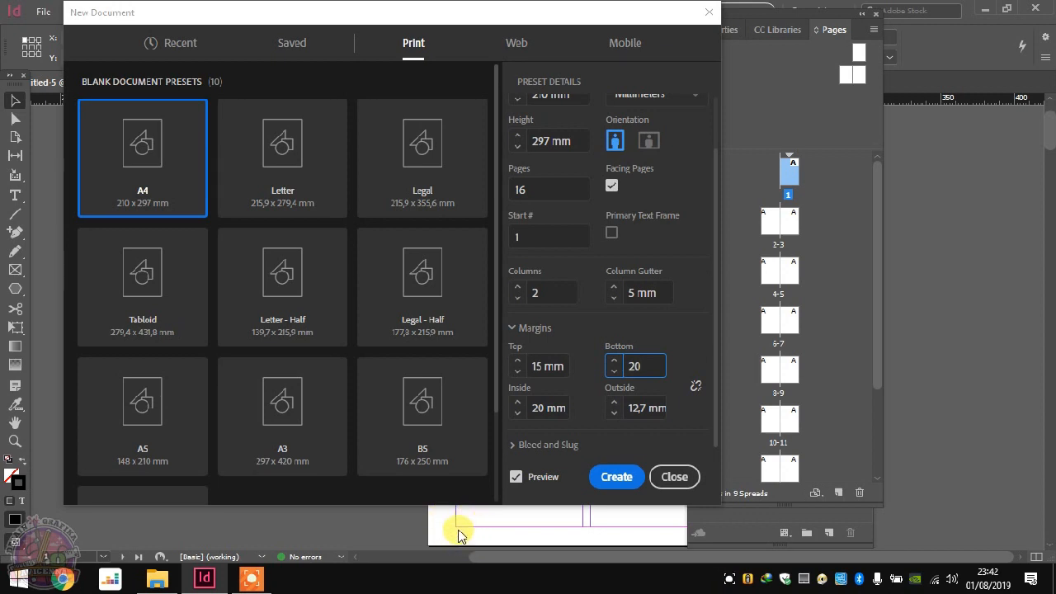
Step: Set the outside margin to 15 mm and create the document
{"action": "left_click", "coordinate": [646, 410]}
{"action": "left_click_drag", "start_coordinate": [464, 23], "coordinate": [310, 32]}
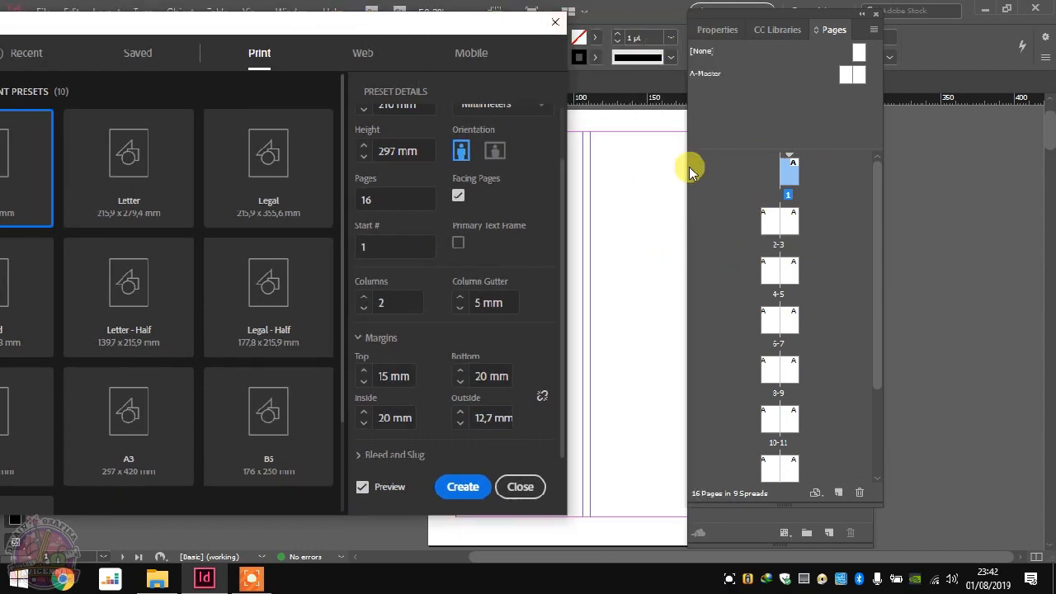
{"action": "left_click", "coordinate": [483, 418]}
{"action": "type", "text": "1"}
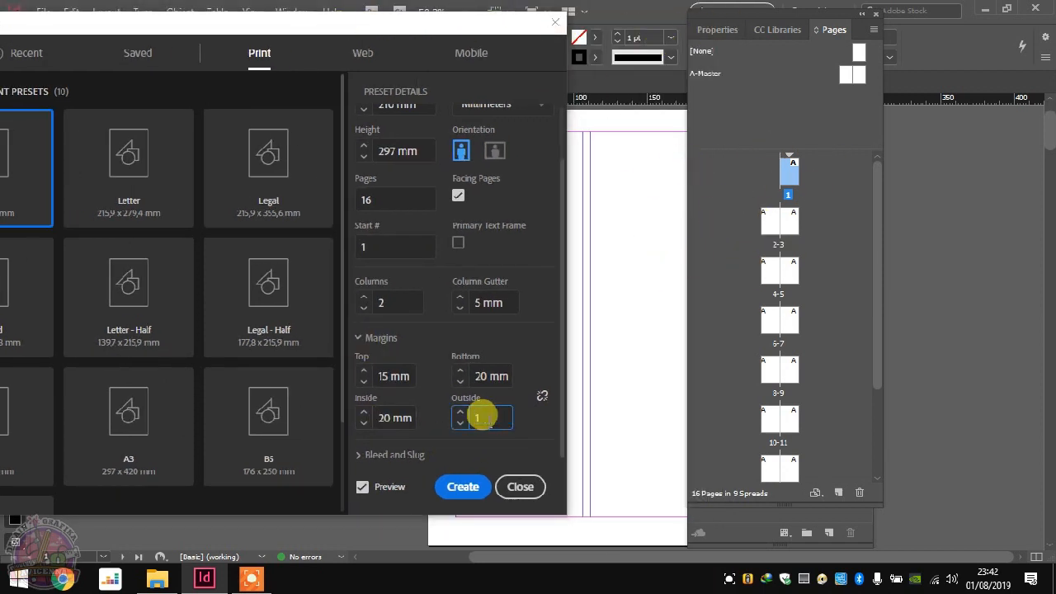
{"action": "type", "text": "5"}
{"action": "left_click", "coordinate": [463, 486]}
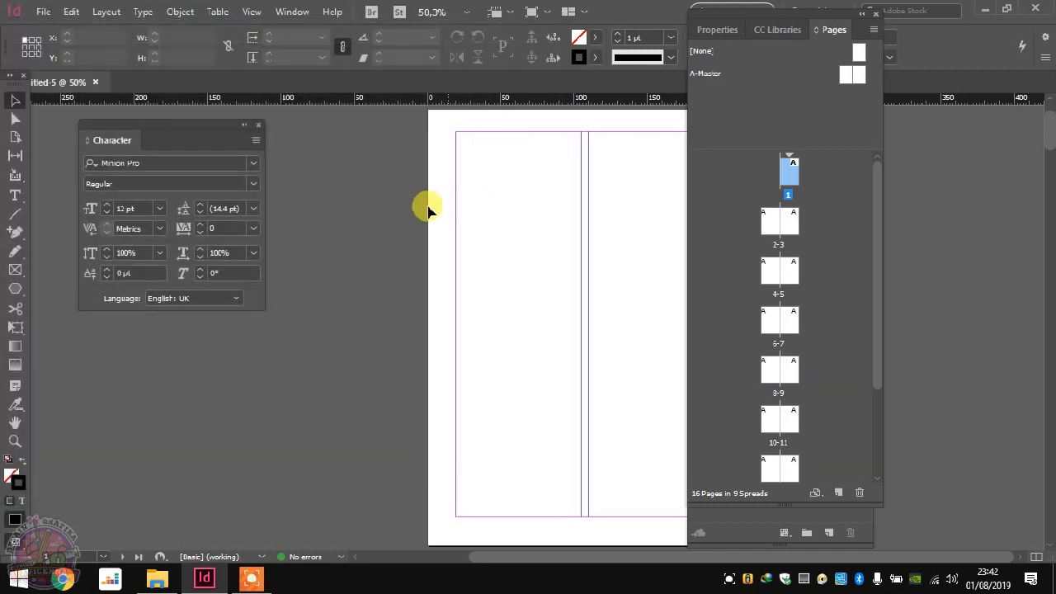
Step: Close the floating Character panel and lay the Tools panel out as a single horizontal row
{"action": "key", "text": "ctrl+minus"}
{"action": "scroll", "coordinate": [596, 202], "scroll_direction": "down", "scroll_amount": 5}
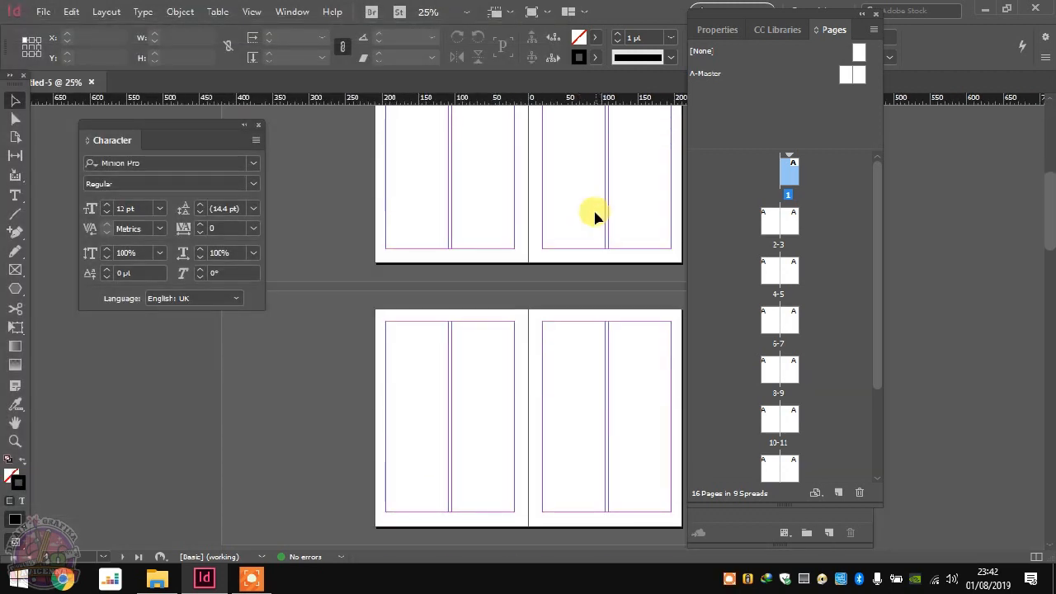
{"action": "scroll", "coordinate": [597, 216], "scroll_direction": "up", "scroll_amount": 3}
{"action": "left_click", "coordinate": [258, 124]}
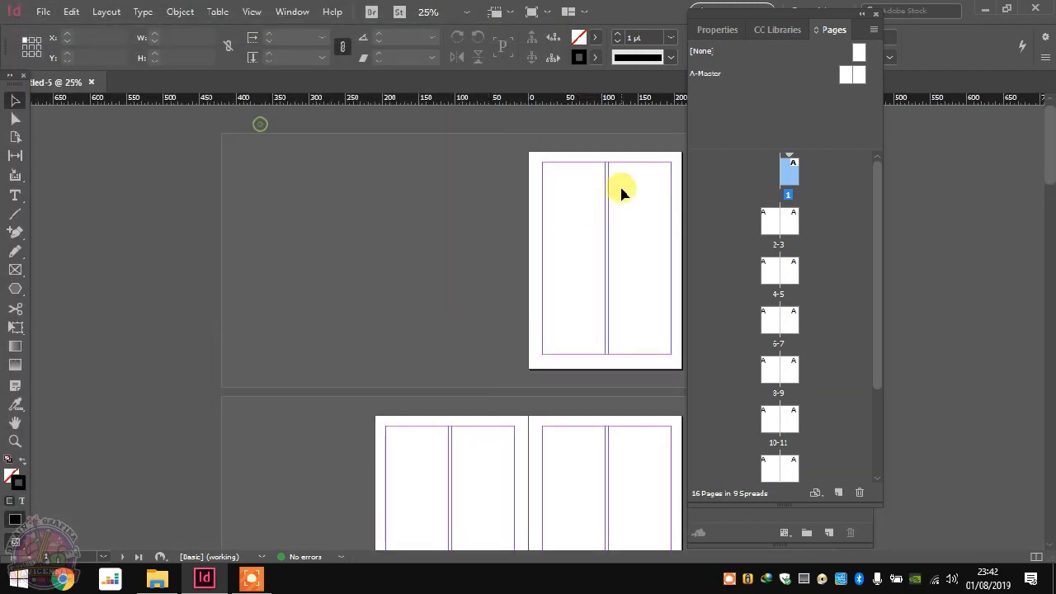
{"action": "key", "text": "ctrl+equal"}
{"action": "key", "text": "ctrl+minus"}
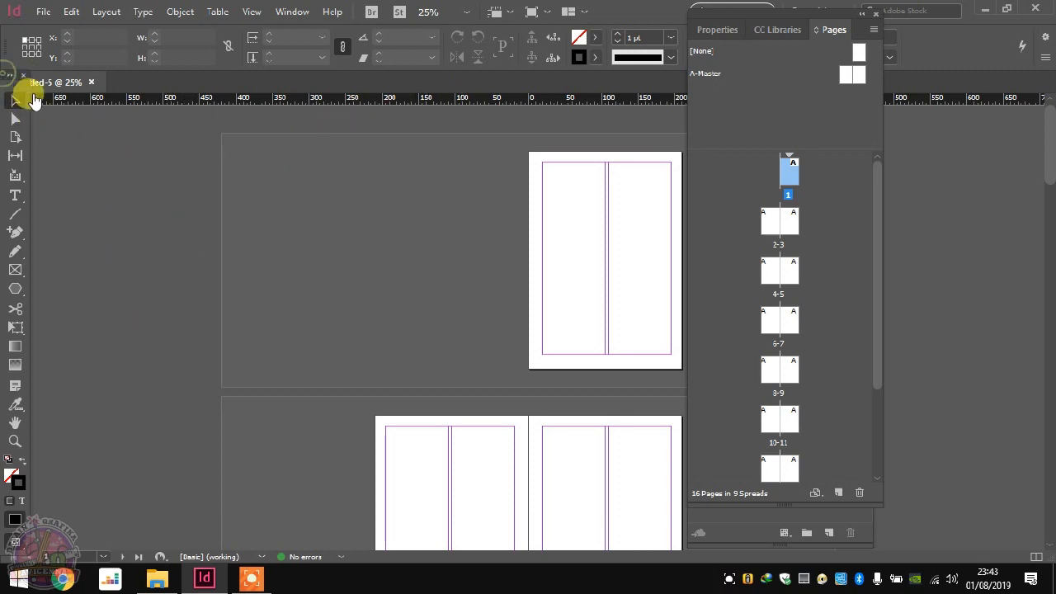
{"action": "left_click", "coordinate": [8, 76]}
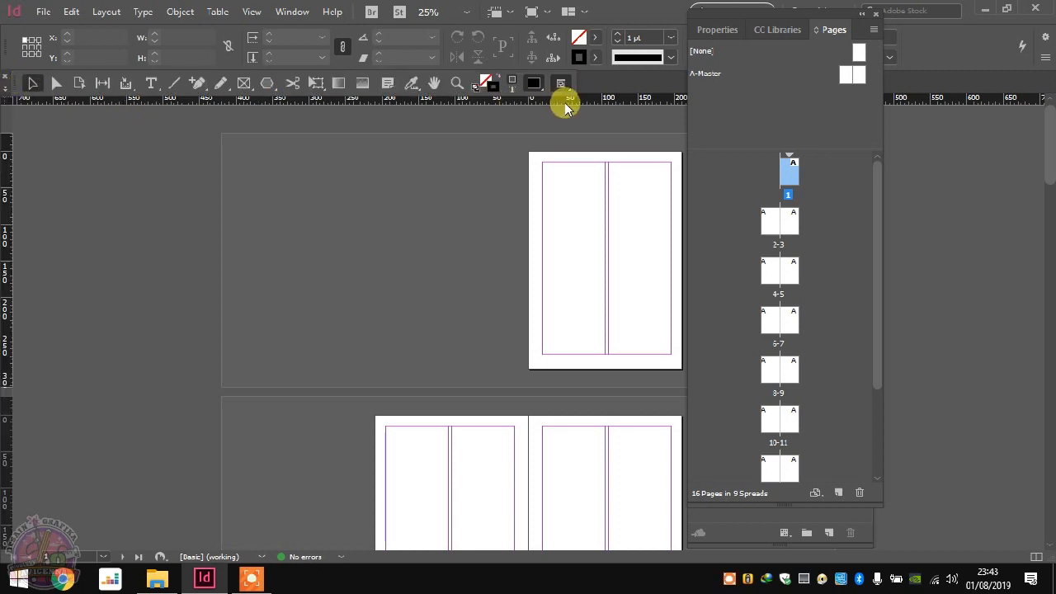
Step: Check which measurement unit the horizontal and vertical rulers use, leaving both settings as they are
{"action": "right_click", "coordinate": [591, 99]}
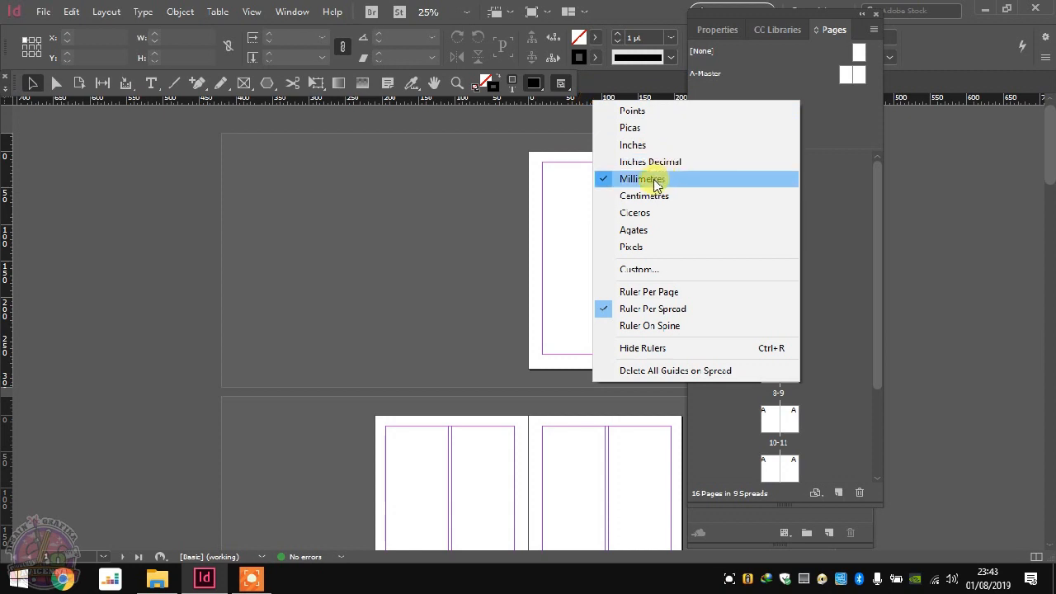
{"action": "left_click", "coordinate": [98, 285]}
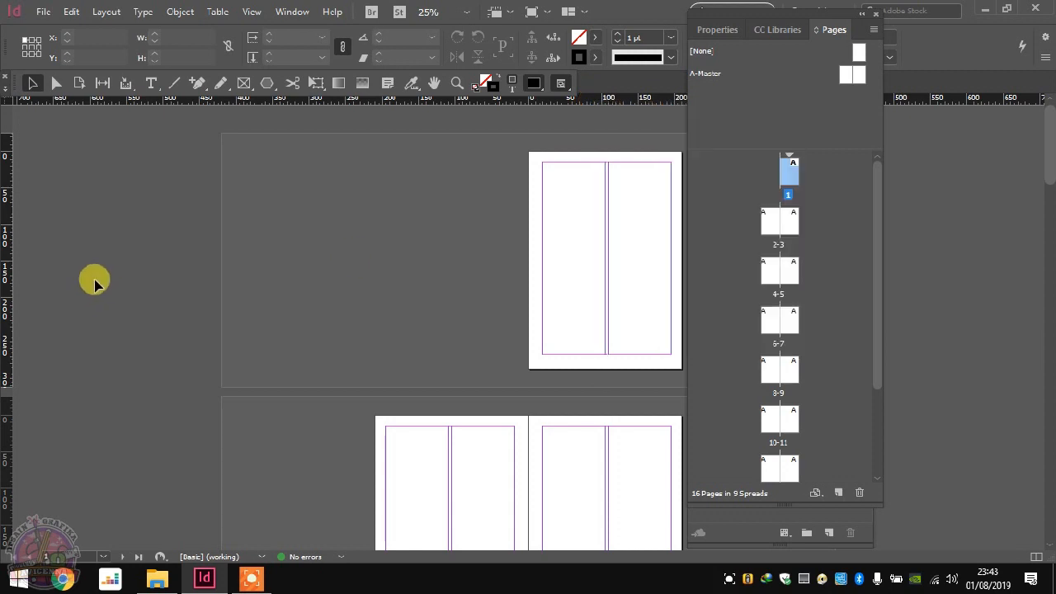
{"action": "right_click", "coordinate": [12, 290]}
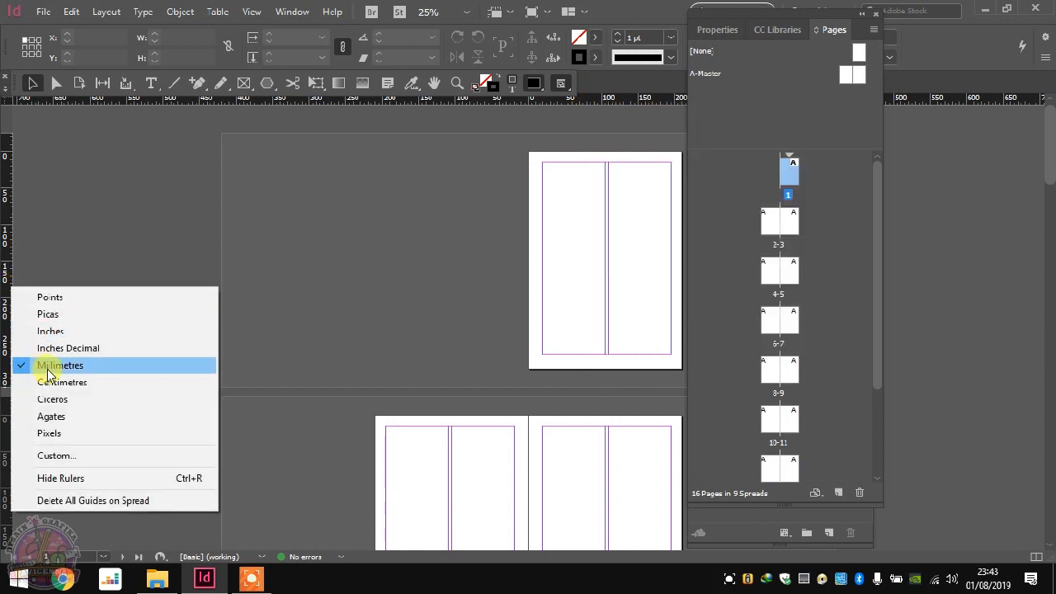
{"action": "left_click", "coordinate": [302, 200]}
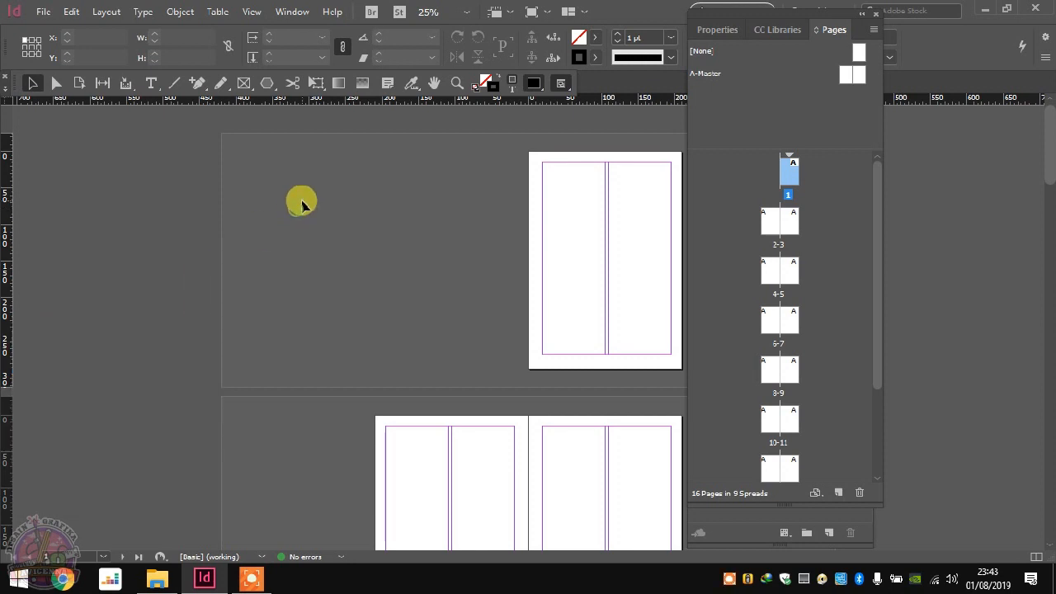
Step: Review the Margins and Columns settings for the document's pages and leave them without applying any change
{"action": "scroll", "coordinate": [460, 164], "scroll_direction": "down", "scroll_amount": 4}
{"action": "scroll", "coordinate": [459, 164], "scroll_direction": "up", "scroll_amount": 1}
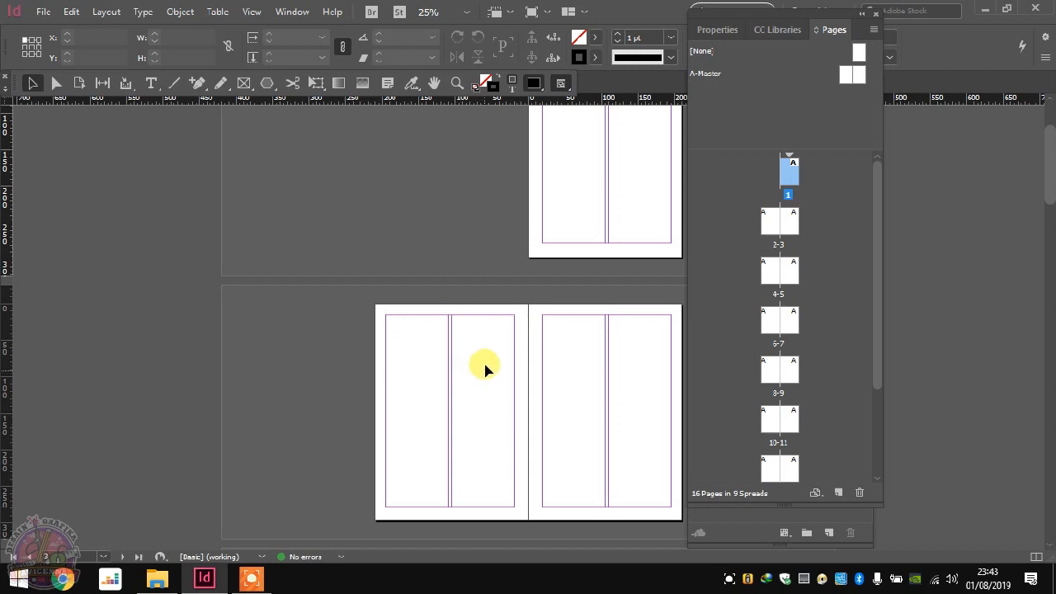
{"action": "left_click", "coordinate": [103, 14]}
{"action": "left_click", "coordinate": [118, 49]}
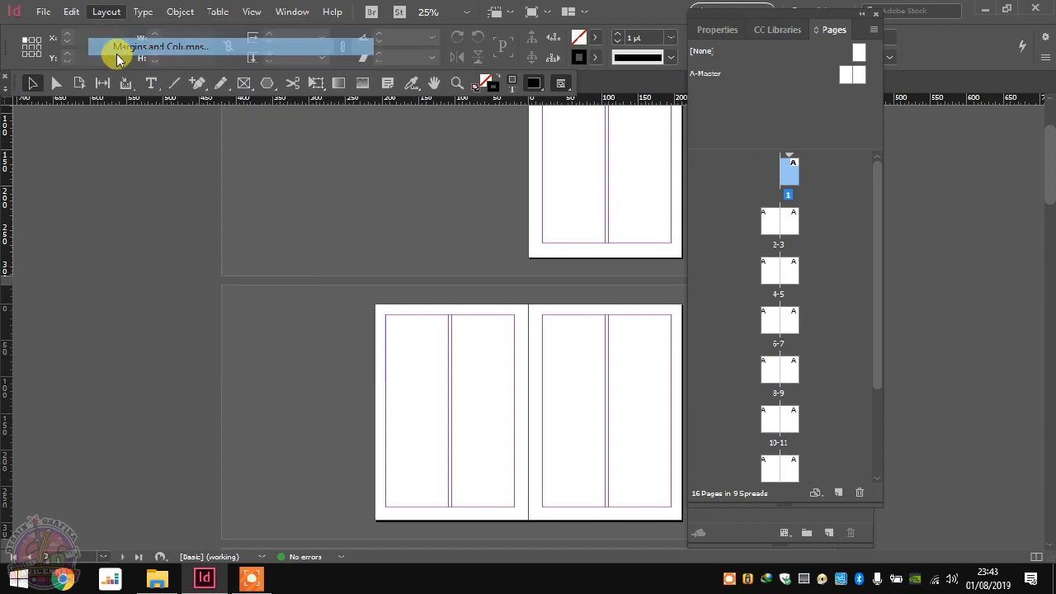
{"action": "left_click_drag", "start_coordinate": [245, 131], "coordinate": [273, 106]}
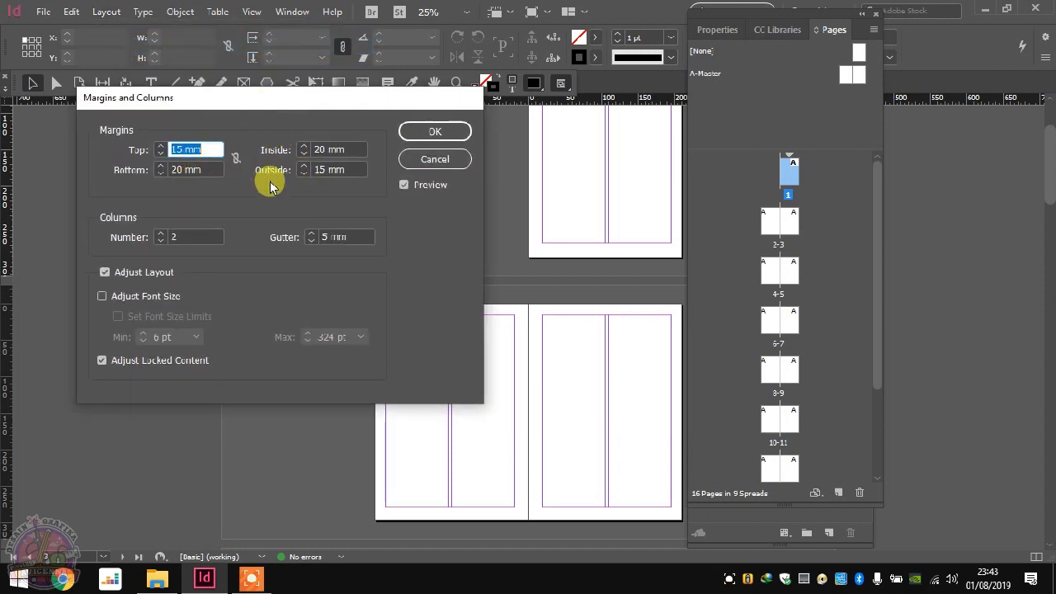
{"action": "left_click", "coordinate": [435, 159]}
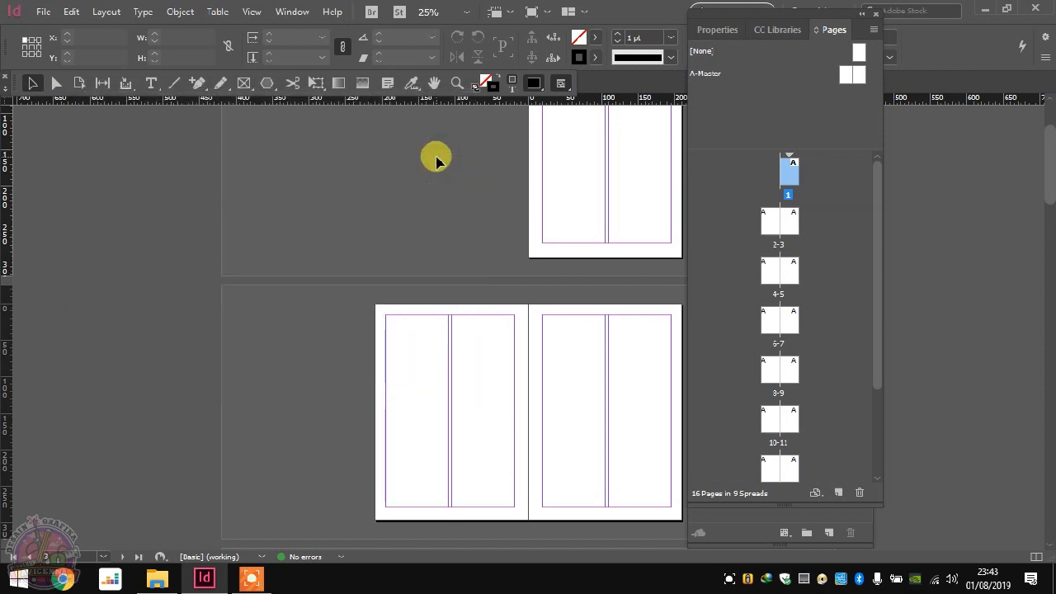
{"action": "scroll", "coordinate": [602, 177], "scroll_direction": "up", "scroll_amount": 3}
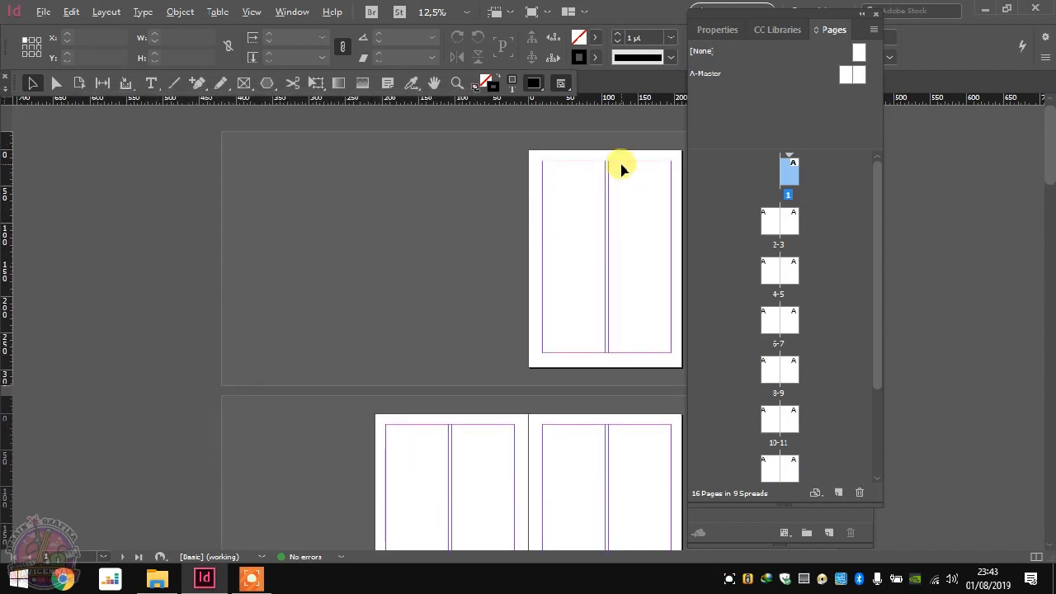
{"action": "key", "text": "ctrl+minus"}
{"action": "key", "text": "ctrl+equal"}
{"action": "scroll", "coordinate": [635, 157], "scroll_direction": "up", "scroll_amount": 5}
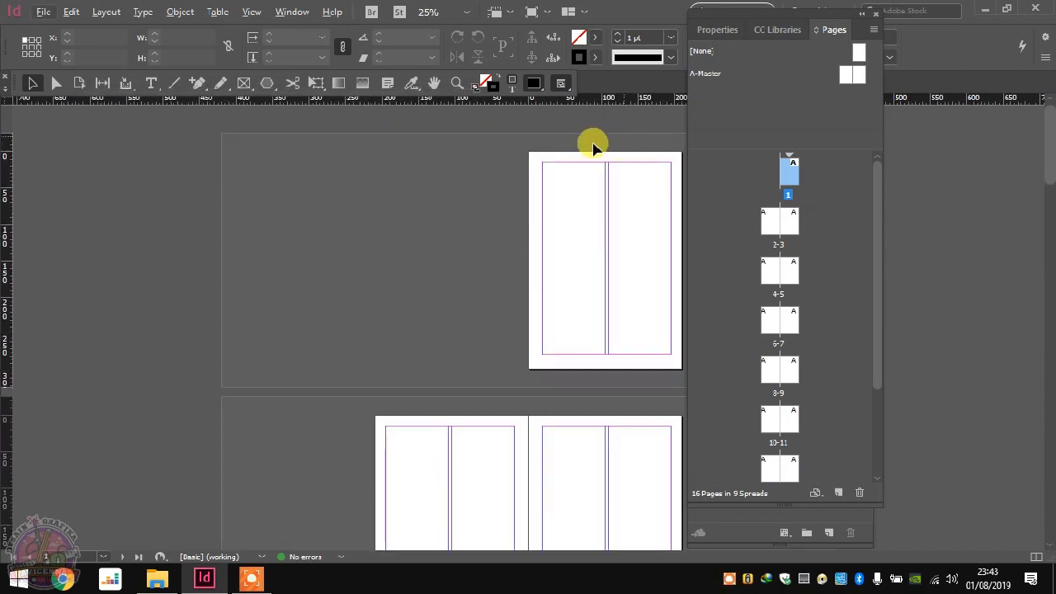
{"action": "key", "text": "ctrl+equal"}
{"action": "left_click_drag", "start_coordinate": [419, 556], "coordinate": [523, 551]}
{"action": "key", "text": "ctrl+minus"}
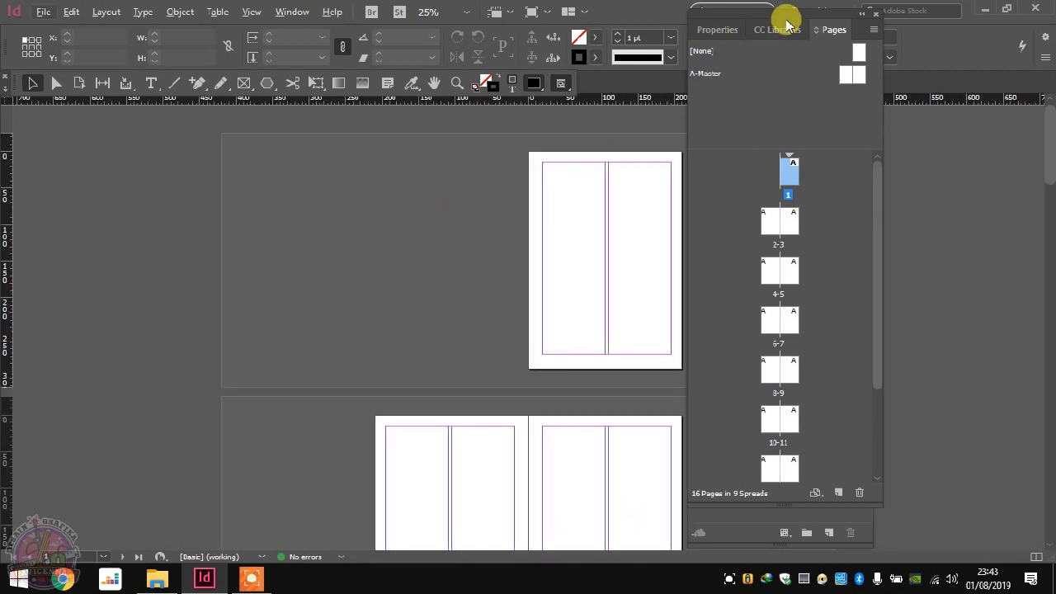
Step: Move the Pages panel over the empty pasteboard beside page 1 and look over the document's page thumbnails
{"action": "left_click_drag", "start_coordinate": [777, 18], "coordinate": [173, 63]}
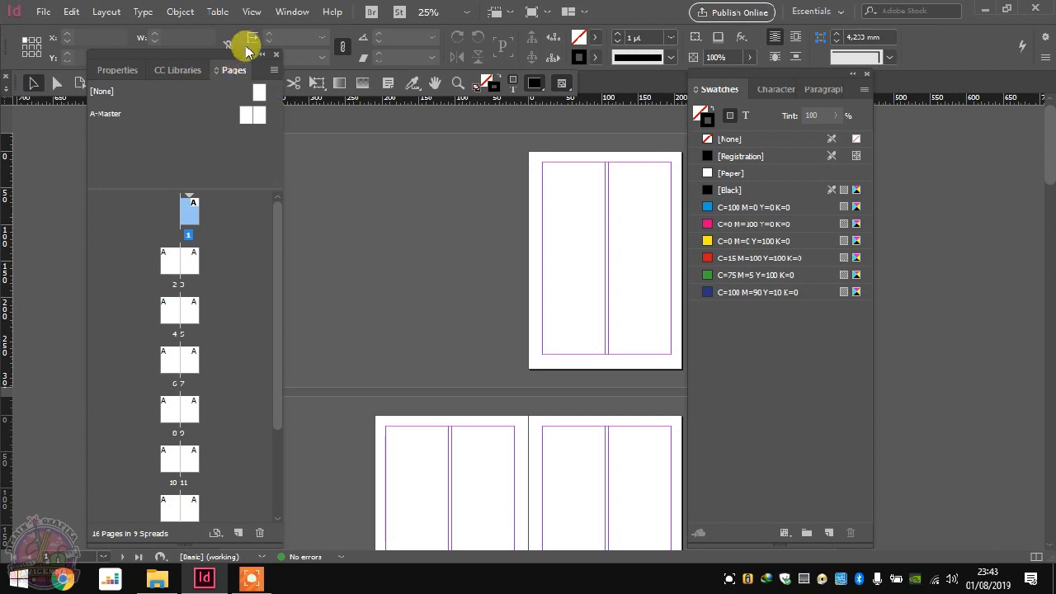
{"action": "left_click", "coordinate": [289, 12]}
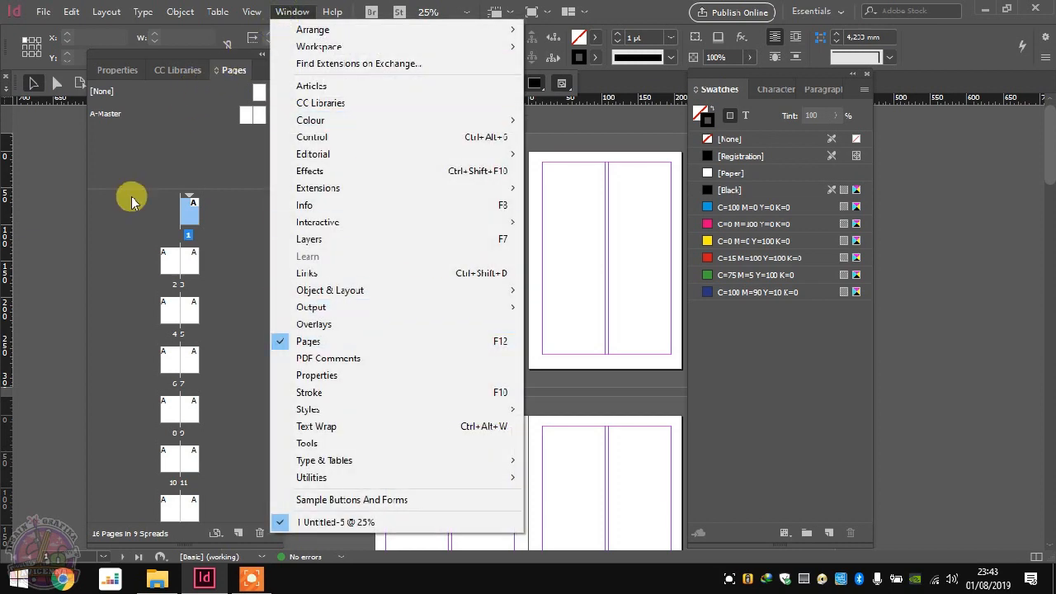
{"action": "left_click", "coordinate": [187, 176]}
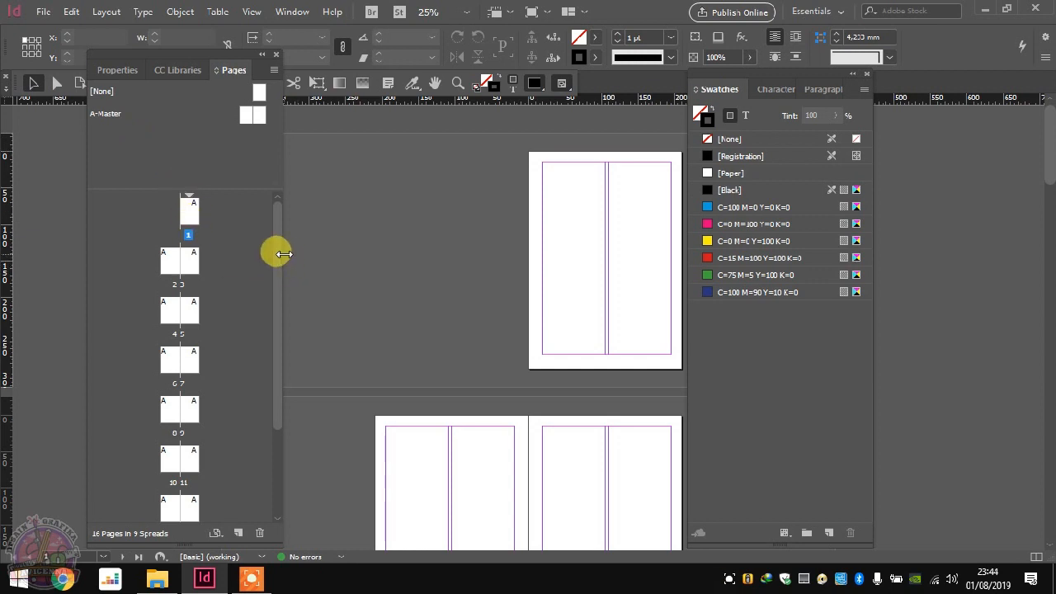
{"action": "scroll", "coordinate": [279, 358], "scroll_direction": "down", "scroll_amount": 1}
{"action": "left_click_drag", "start_coordinate": [279, 358], "coordinate": [273, 255]}
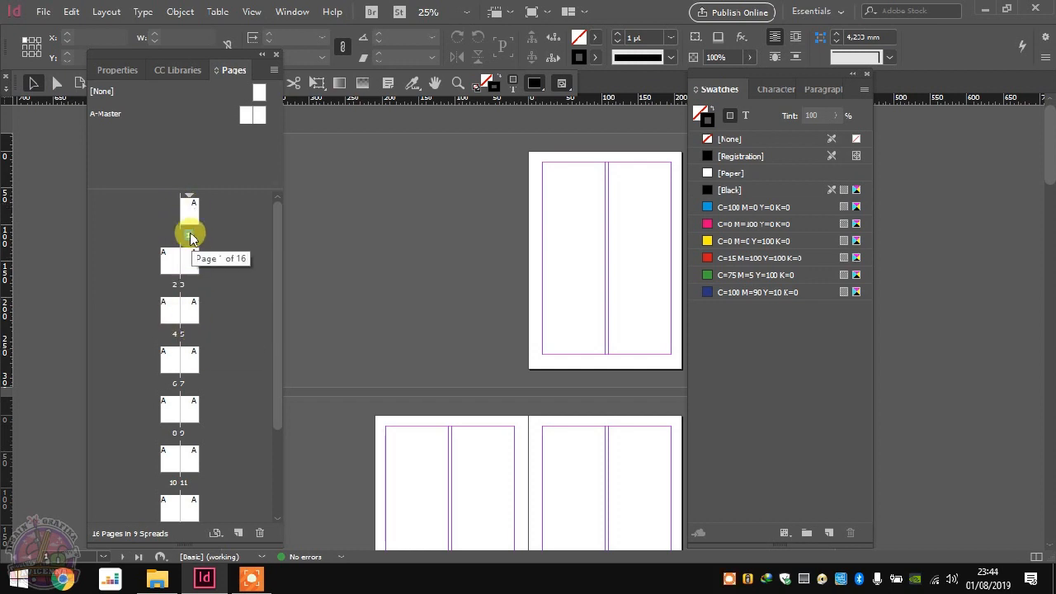
{"action": "left_click_drag", "start_coordinate": [277, 266], "coordinate": [248, 243]}
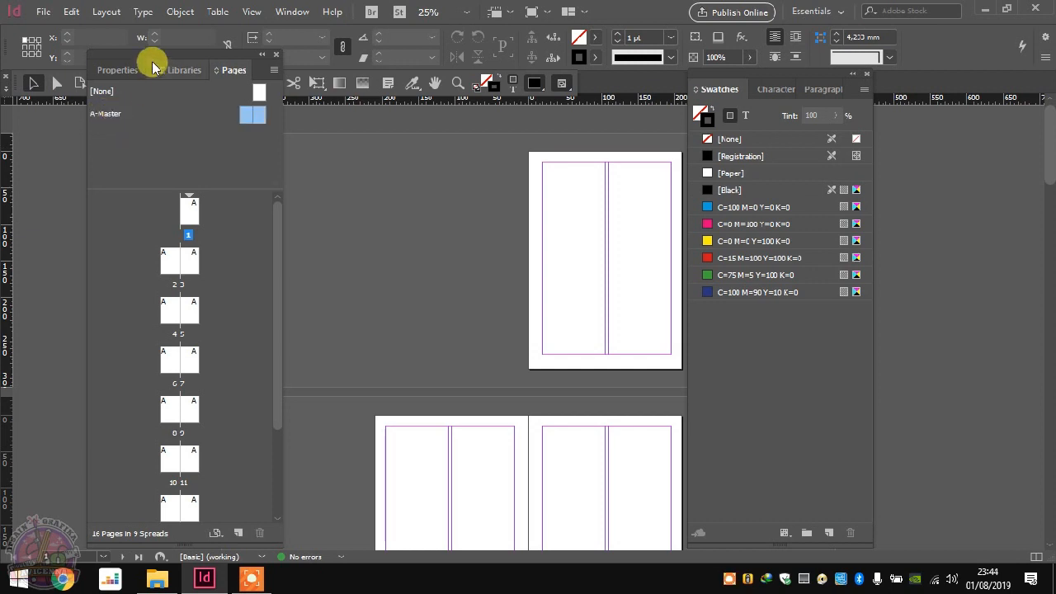
Step: Open the A-Master spread for editing and move the Pages panel away from the spread's left page
{"action": "left_click_drag", "start_coordinate": [148, 64], "coordinate": [203, 37]}
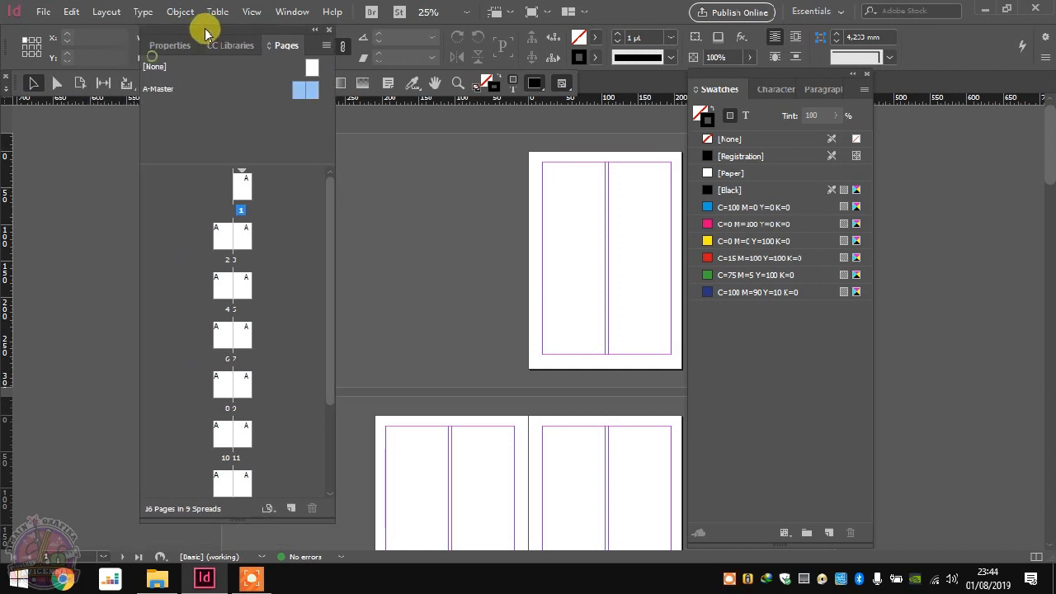
{"action": "double_click", "coordinate": [164, 89]}
{"action": "left_click_drag", "start_coordinate": [250, 33], "coordinate": [825, 40]}
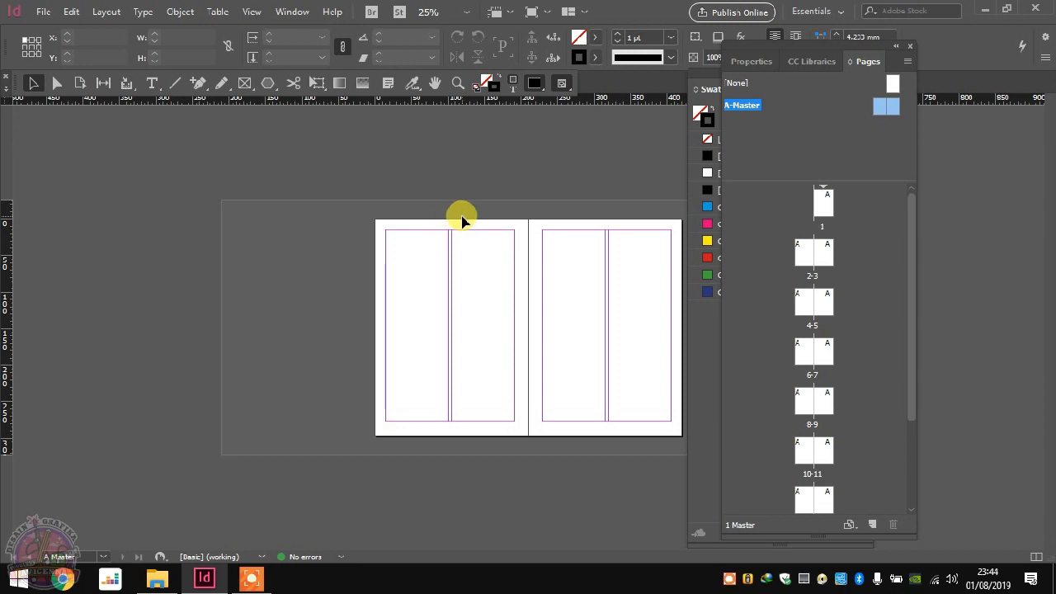
{"action": "scroll", "coordinate": [462, 221], "scroll_direction": "up", "scroll_amount": 1}
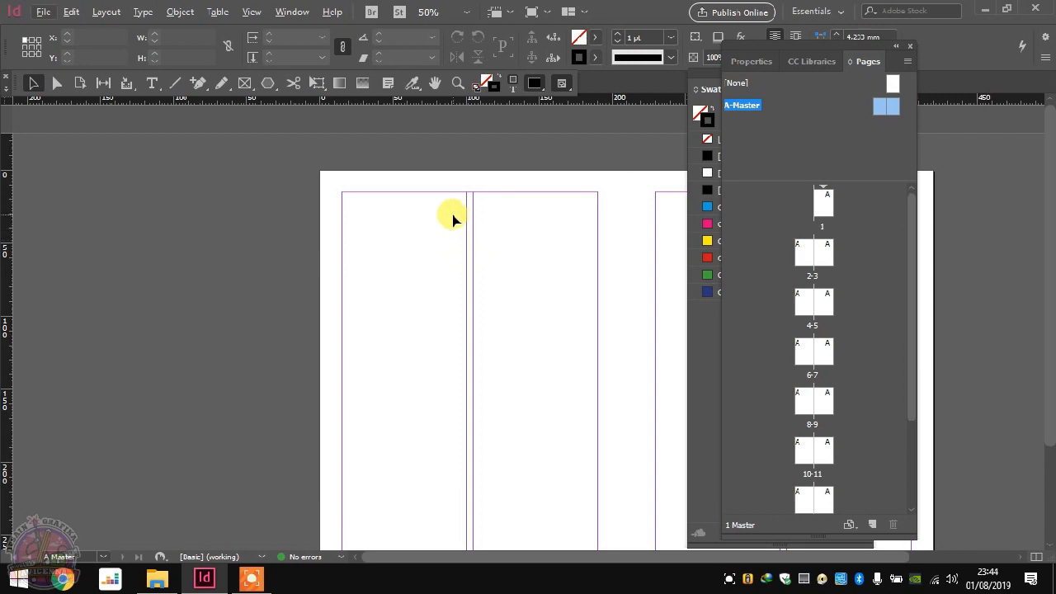
{"action": "scroll", "coordinate": [452, 218], "scroll_direction": "down", "scroll_amount": 1}
{"action": "scroll", "coordinate": [450, 214], "scroll_direction": "down", "scroll_amount": 1}
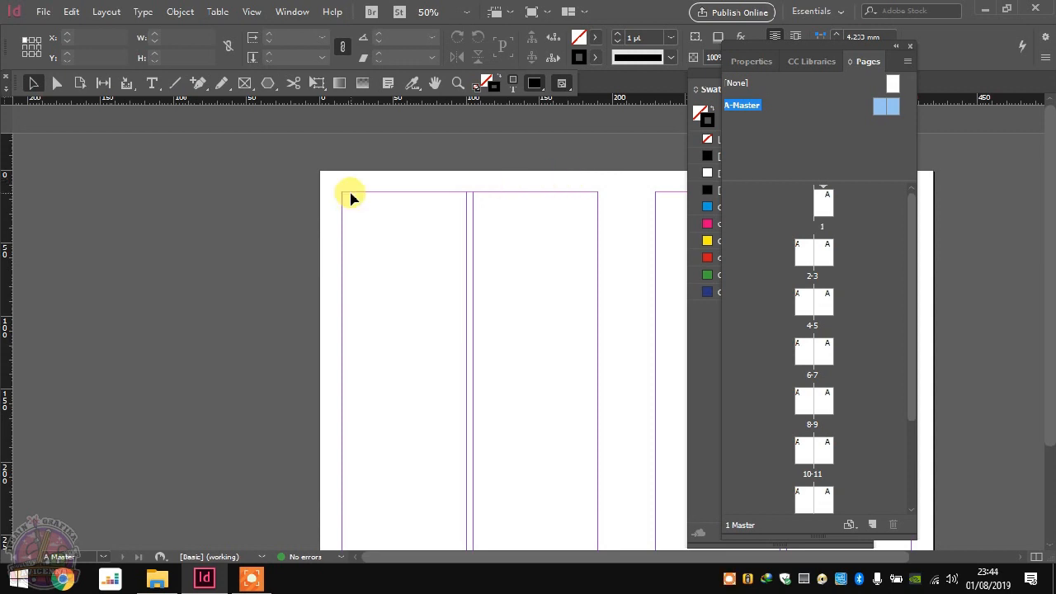
{"action": "scroll", "coordinate": [436, 207], "scroll_direction": "down", "scroll_amount": 1}
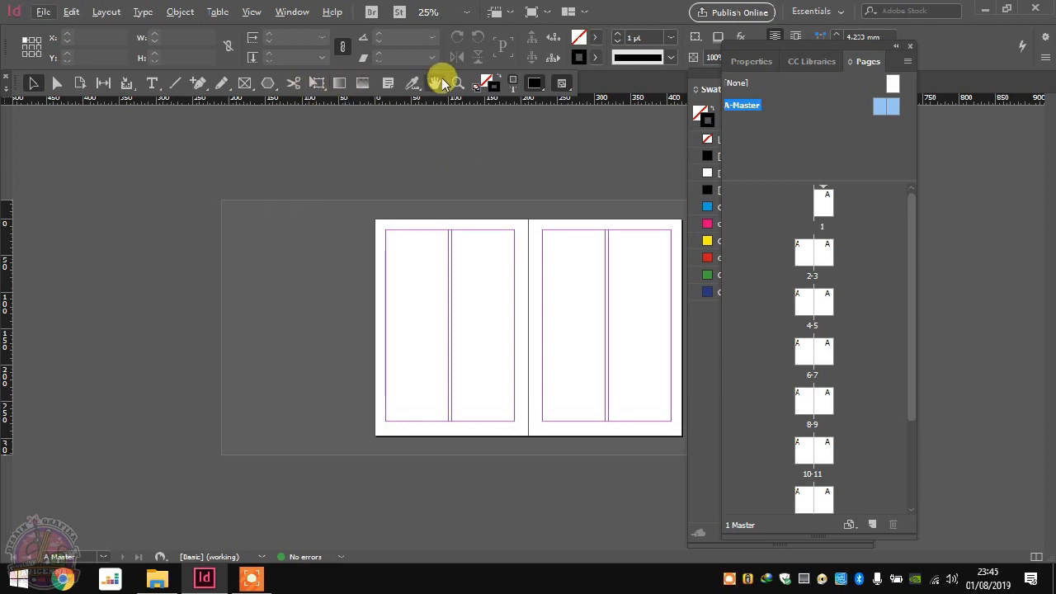
Step: Lay the Tools panel out in two columns and draw a triangle about 152 × 132 mm over the left master page's upper outer corner
{"action": "left_click_drag", "start_coordinate": [7, 83], "coordinate": [9, 90]}
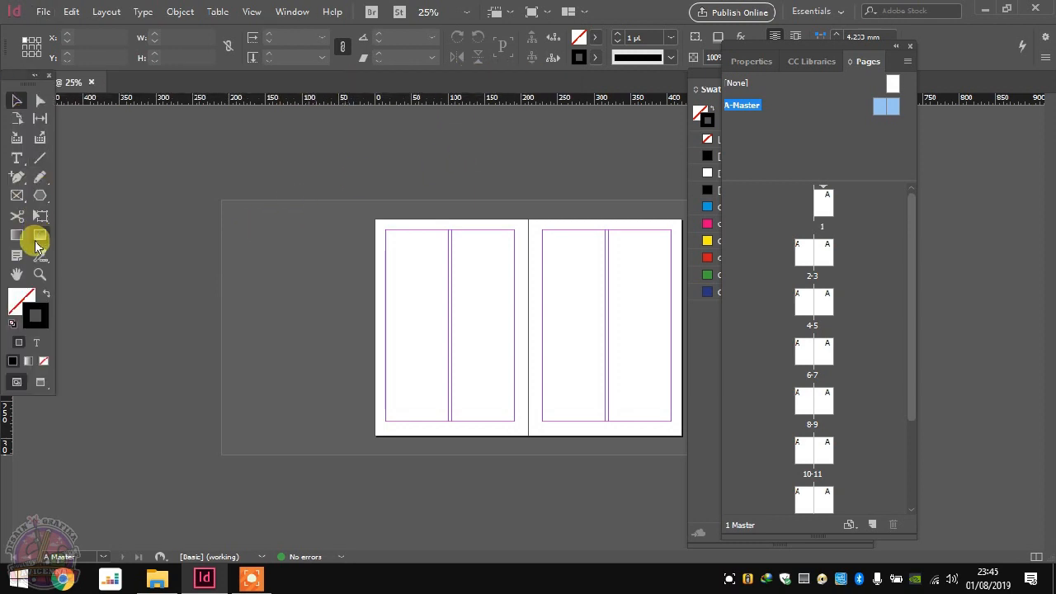
{"action": "left_click", "coordinate": [39, 195]}
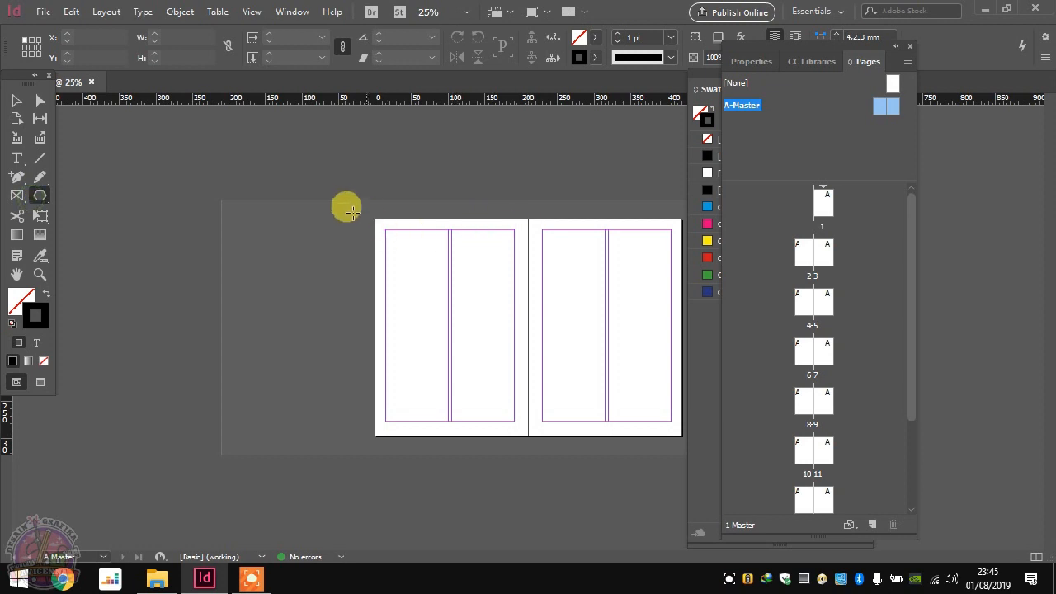
{"action": "mouse_move", "coordinate": [349, 206]}
{"action": "left_mouse_down"}
{"action": "mouse_move", "coordinate": [462, 323]}
{"action": "mouse_move", "coordinate": [457, 302]}
{"action": "left_mouse_up"}
{"action": "scroll", "coordinate": [422, 280], "scroll_direction": "up", "scroll_amount": 1}
{"action": "scroll", "coordinate": [392, 264], "scroll_direction": "up", "scroll_amount": 2}
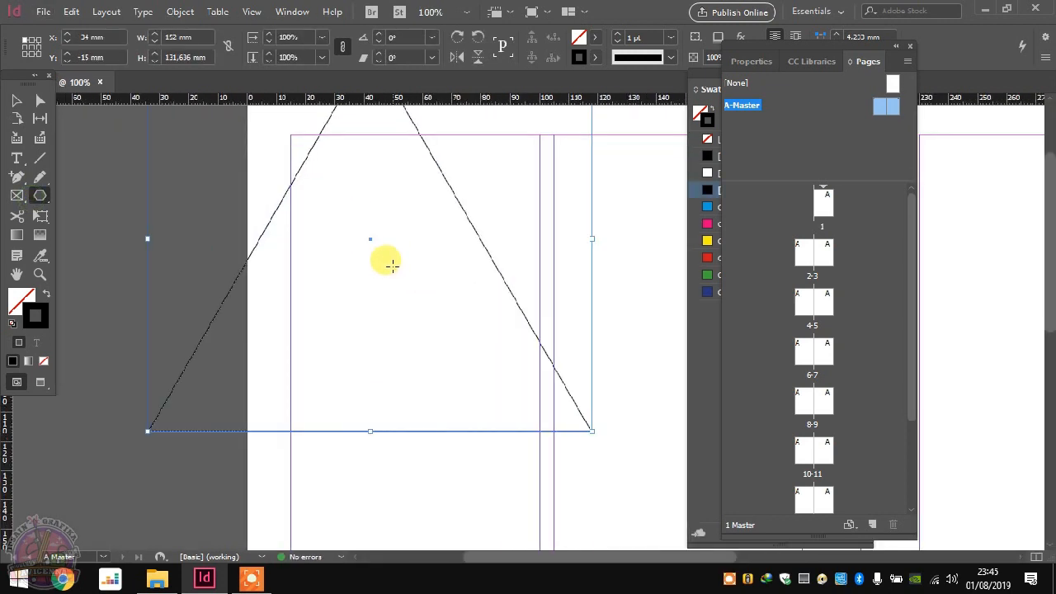
{"action": "scroll", "coordinate": [381, 264], "scroll_direction": "down", "scroll_amount": 1}
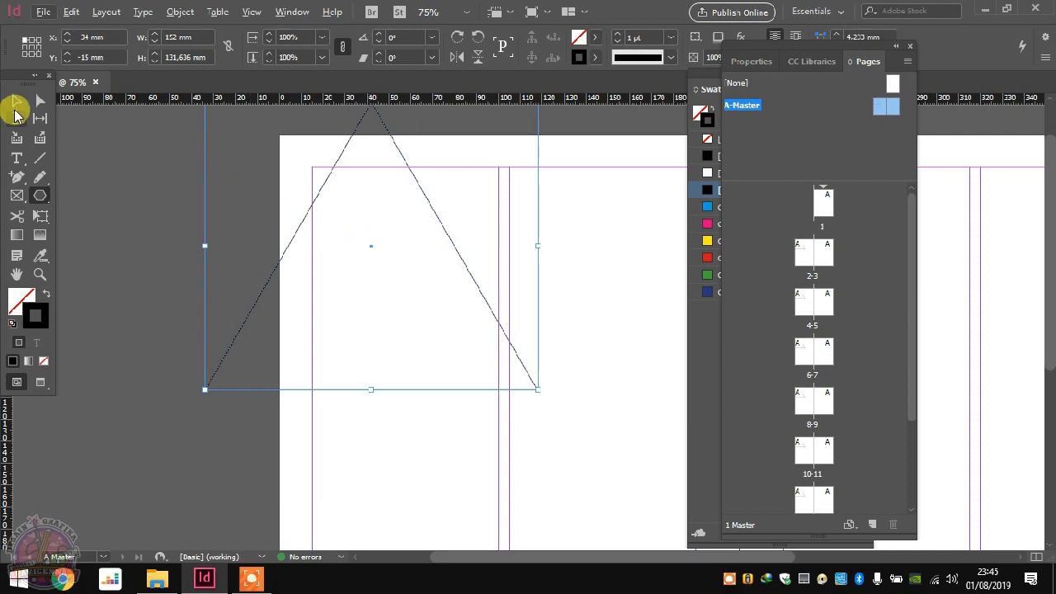
{"action": "left_click", "coordinate": [15, 101]}
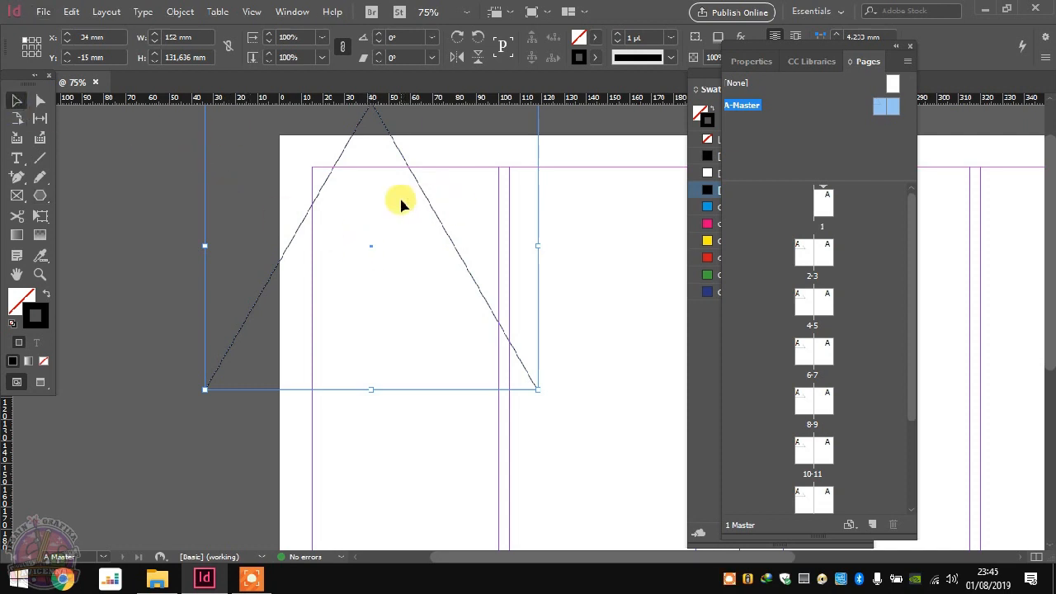
Step: Make the triangle's fill the active colour, bring up the Swatches panel and place it beside the Tools panel
{"action": "left_click", "coordinate": [39, 312]}
{"action": "key", "text": "x"}
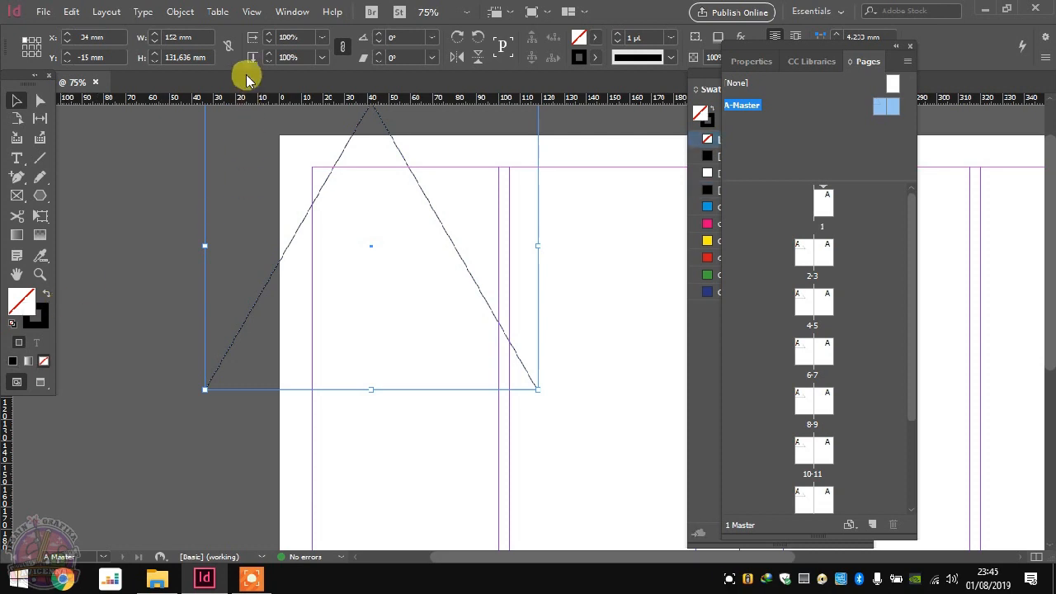
{"action": "left_click", "coordinate": [291, 11]}
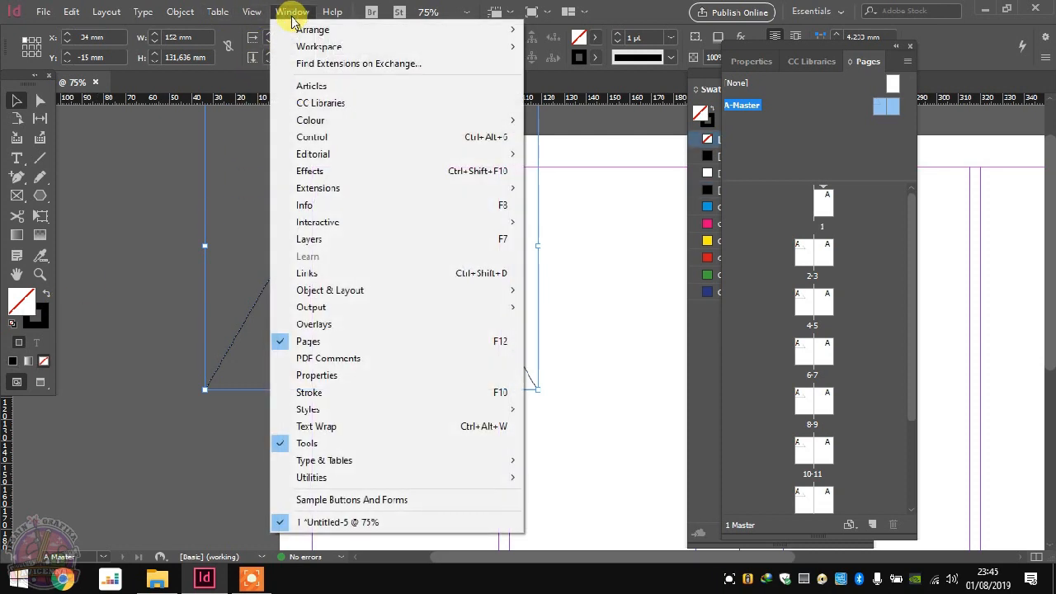
{"action": "mouse_move", "coordinate": [349, 122]}
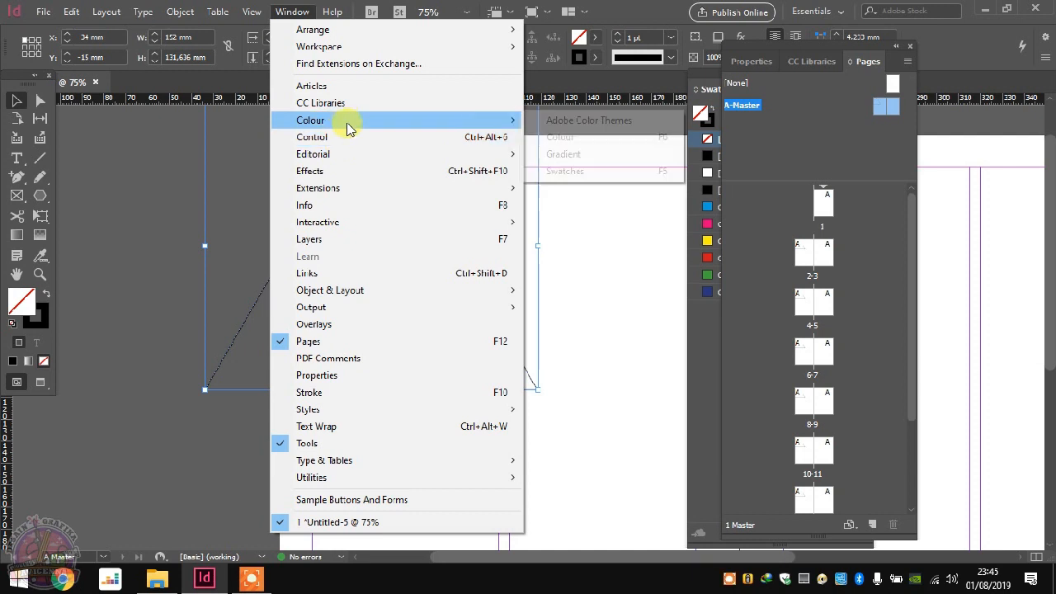
{"action": "left_click", "coordinate": [618, 181]}
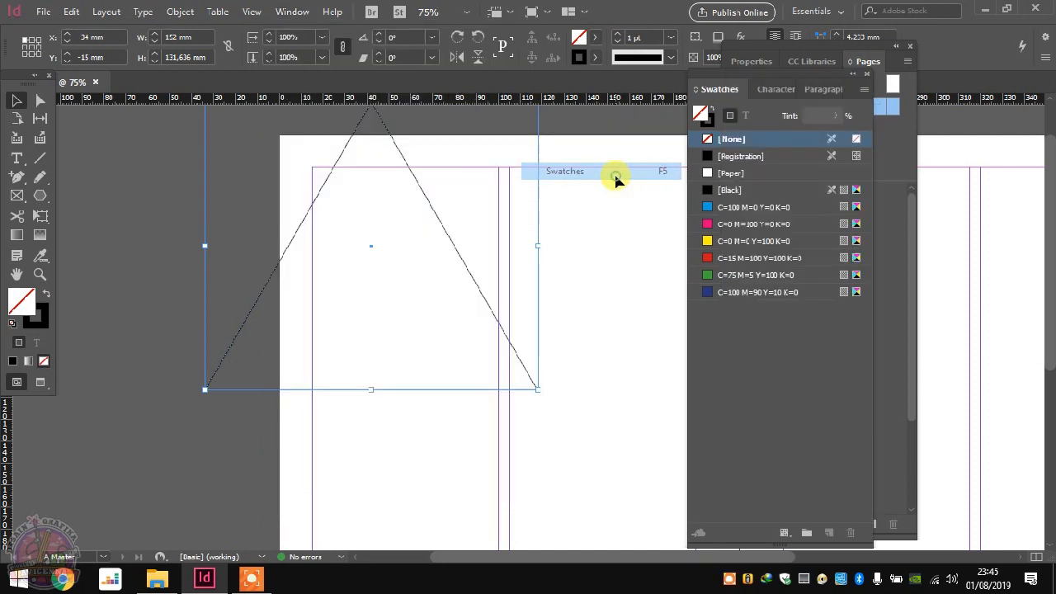
{"action": "left_click_drag", "start_coordinate": [775, 79], "coordinate": [149, 52]}
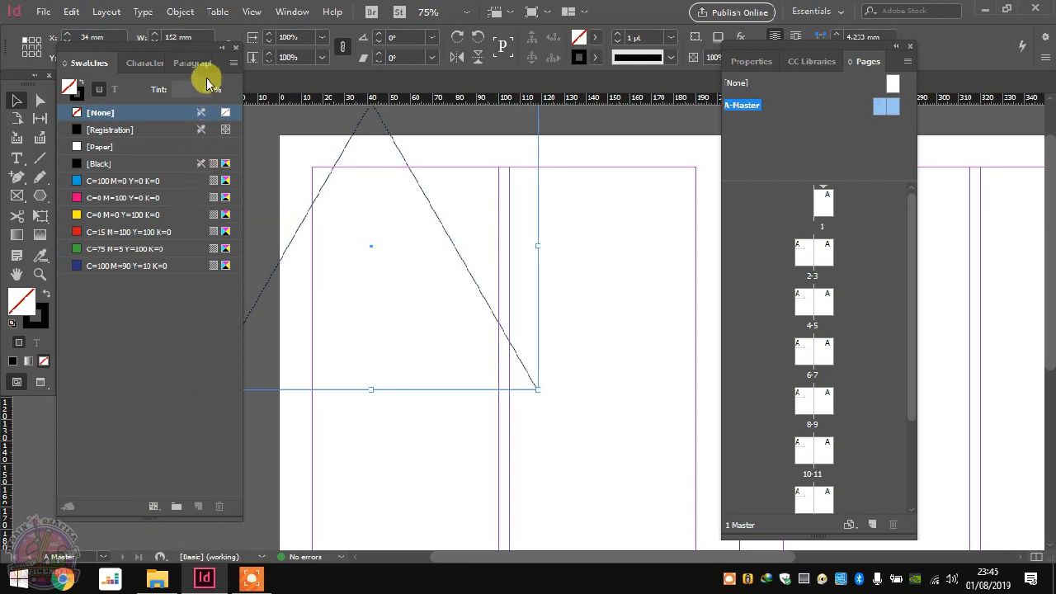
Step: Load the colour swatches from Material.ase in the Data AI folder on drive D
{"action": "left_click", "coordinate": [233, 66]}
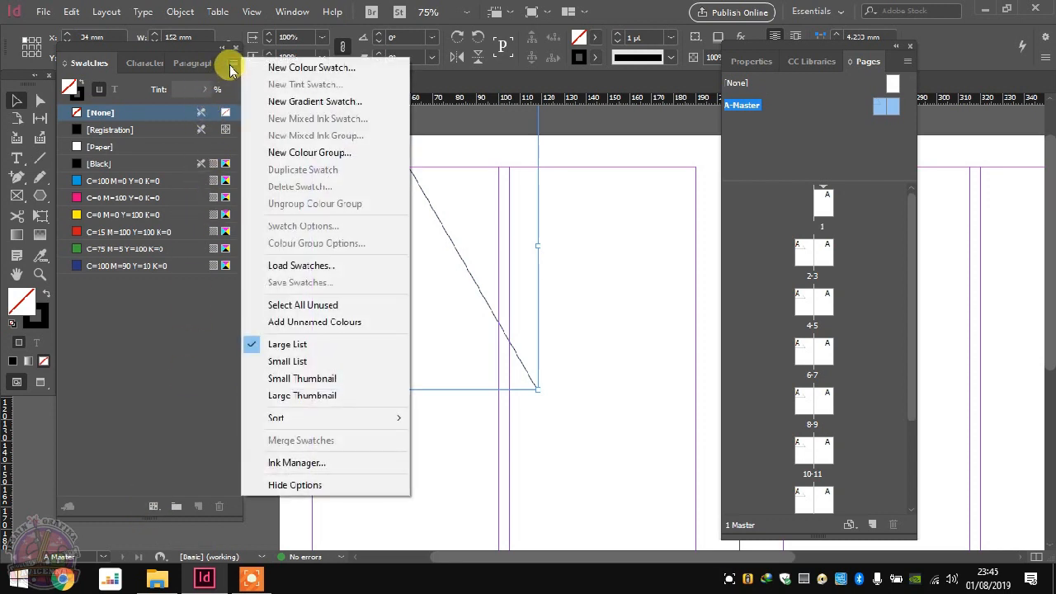
{"action": "left_click", "coordinate": [355, 276]}
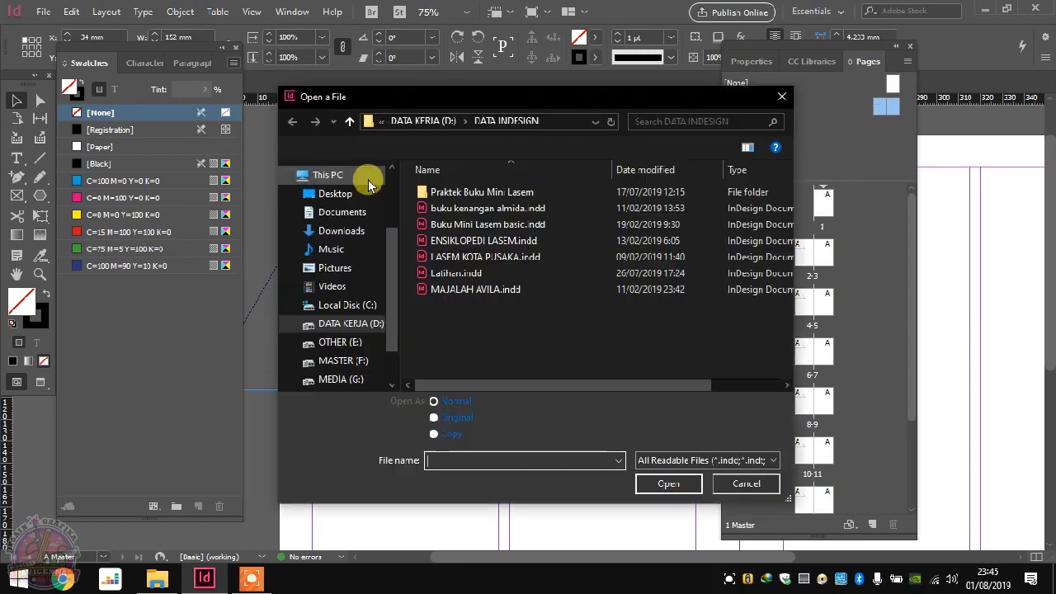
{"action": "left_click_drag", "start_coordinate": [532, 92], "coordinate": [461, 23]}
{"action": "scroll", "coordinate": [347, 235], "scroll_direction": "right", "scroll_amount": 1}
{"action": "scroll", "coordinate": [314, 260], "scroll_direction": "up", "scroll_amount": 1}
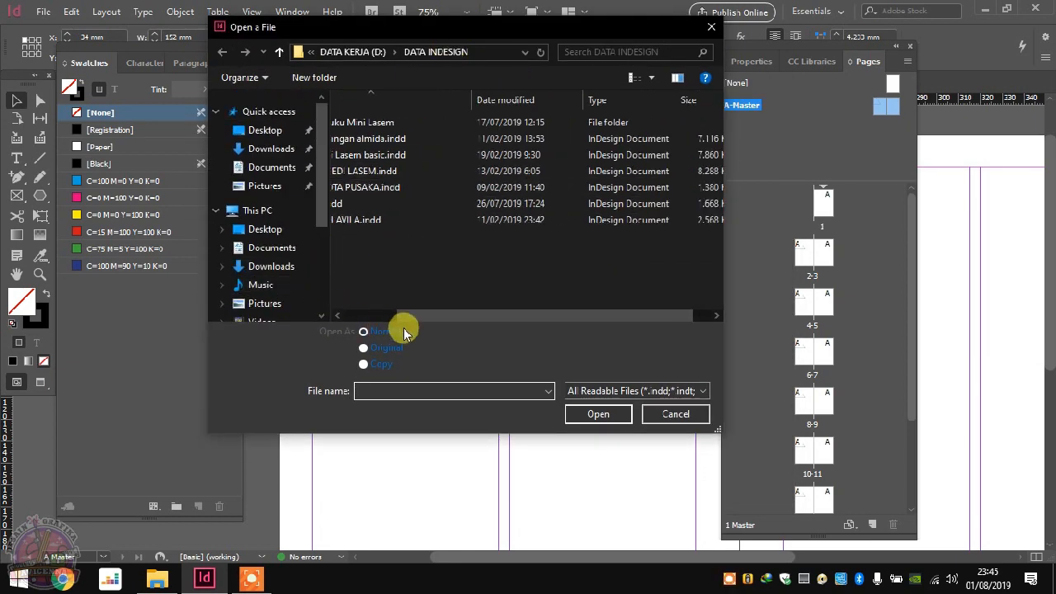
{"action": "left_click_drag", "start_coordinate": [403, 316], "coordinate": [330, 316]}
{"action": "scroll", "coordinate": [325, 252], "scroll_direction": "down", "scroll_amount": 2}
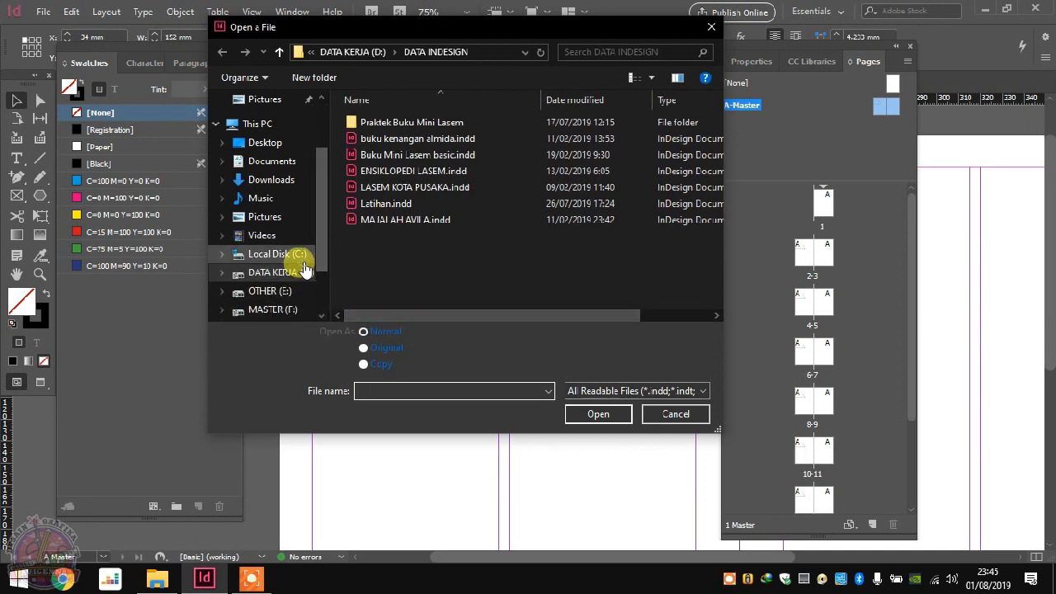
{"action": "left_click", "coordinate": [298, 272]}
{"action": "double_click", "coordinate": [392, 174]}
{"action": "scroll", "coordinate": [418, 174], "scroll_direction": "down", "scroll_amount": 2}
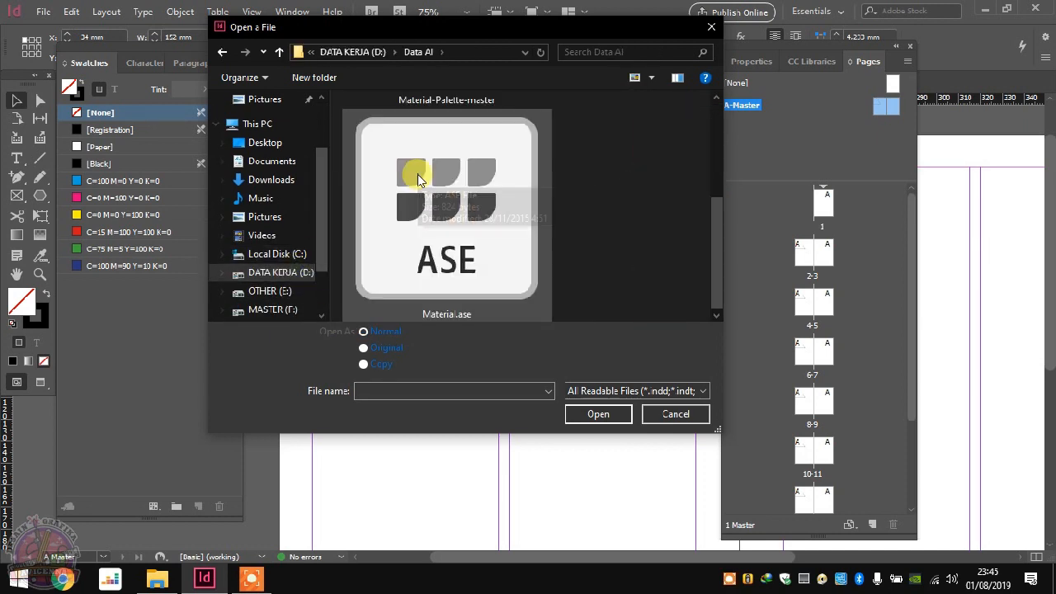
{"action": "double_click", "coordinate": [445, 282]}
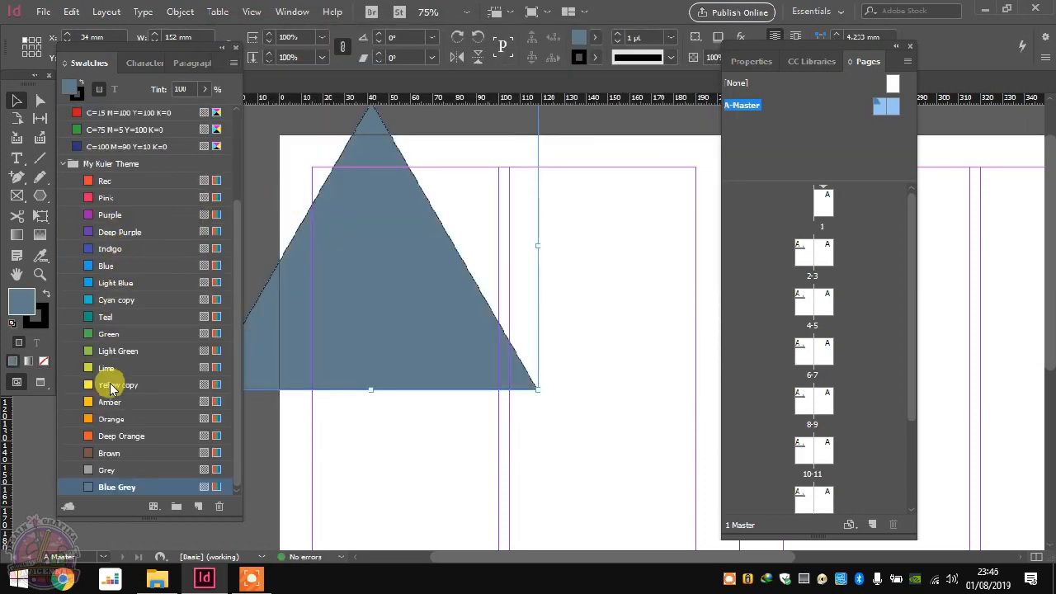
Step: Look through the loaded colours in the My Kuler Theme group and collapse the group
{"action": "scroll", "coordinate": [99, 247], "scroll_direction": "up", "scroll_amount": 1}
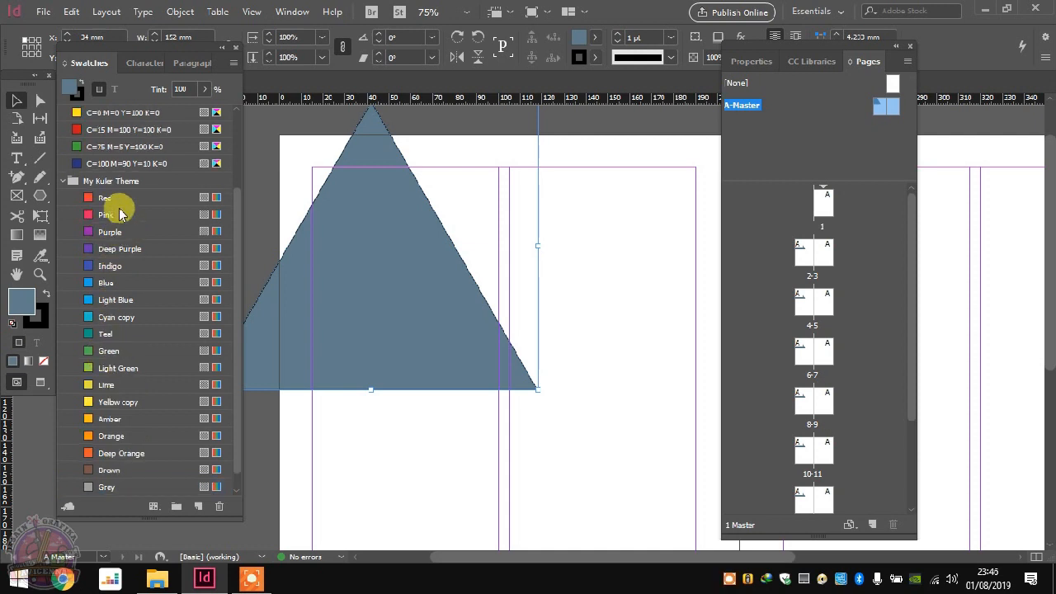
{"action": "scroll", "coordinate": [102, 247], "scroll_direction": "down", "scroll_amount": 1}
{"action": "scroll", "coordinate": [89, 183], "scroll_direction": "up", "scroll_amount": 2}
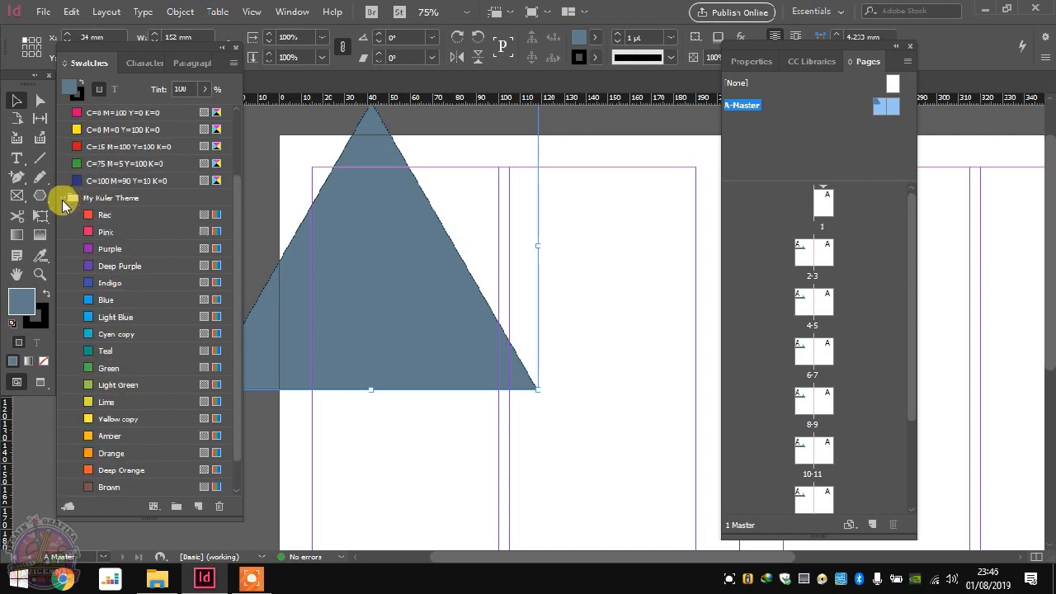
{"action": "left_click", "coordinate": [66, 199]}
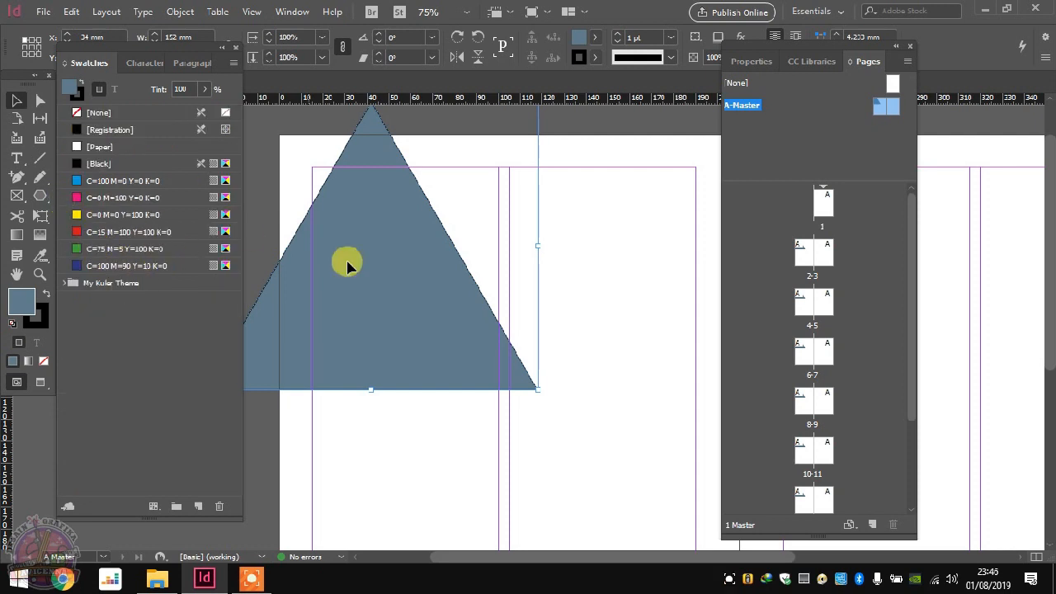
Step: Move the triangle about 18 mm outward and slightly upward, further over the left master page's upper outer corner
{"action": "left_click_drag", "start_coordinate": [379, 242], "coordinate": [411, 264]}
{"action": "left_click_drag", "start_coordinate": [411, 264], "coordinate": [313, 179]}
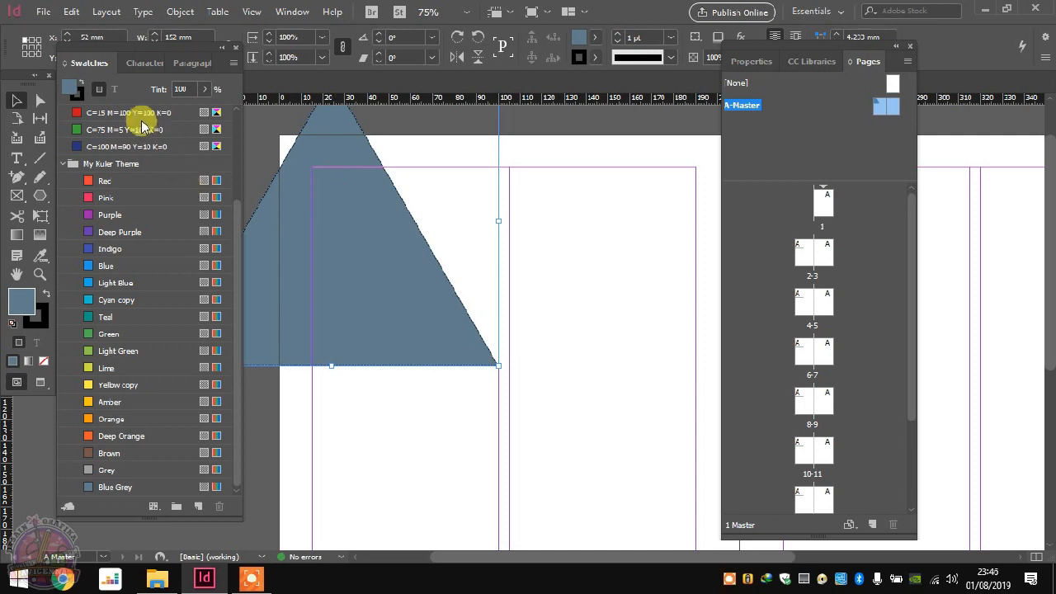
Step: Fill the triangle with the C=0 M=100 Y=0 K=0 swatch and make its stroke the active colour
{"action": "scroll", "coordinate": [157, 201], "scroll_direction": "up", "scroll_amount": 5}
{"action": "left_click", "coordinate": [120, 164]}
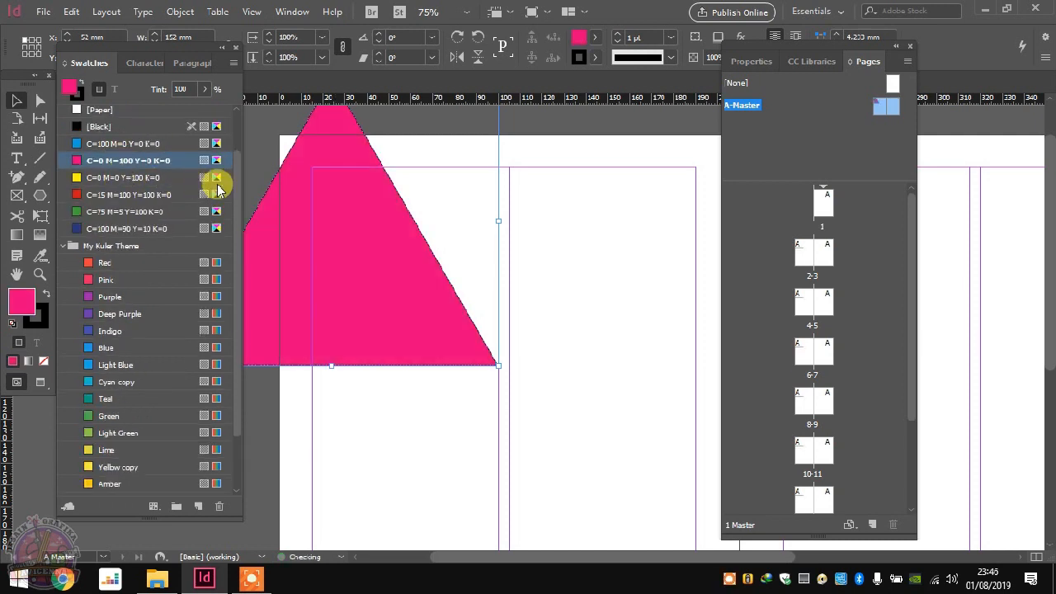
{"action": "left_click", "coordinate": [42, 326]}
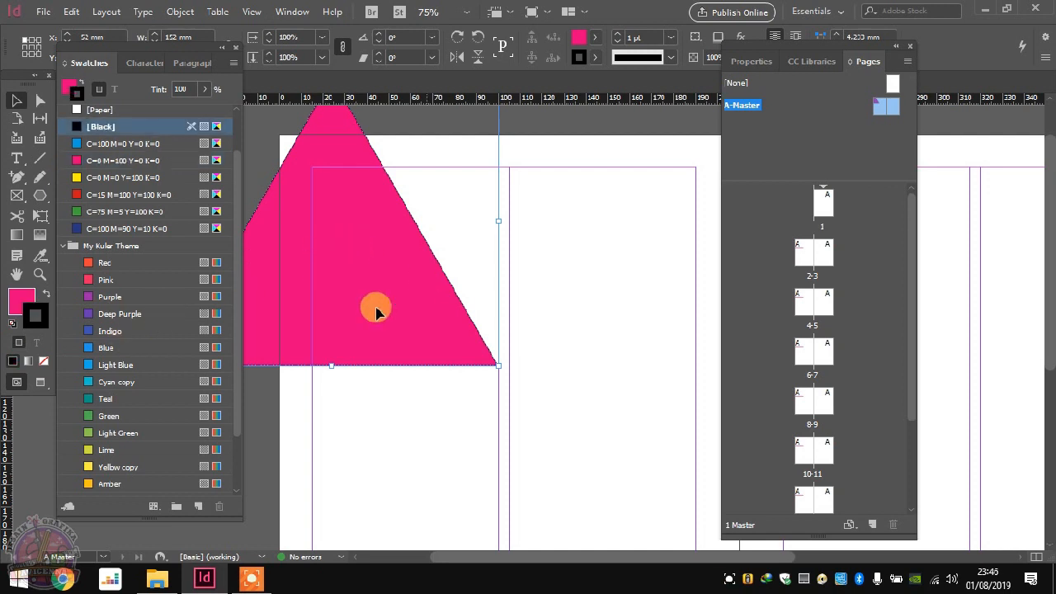
Step: Remove the stroke from the magenta triangle on the left master page and deselect it
{"action": "key", "text": "slash"}
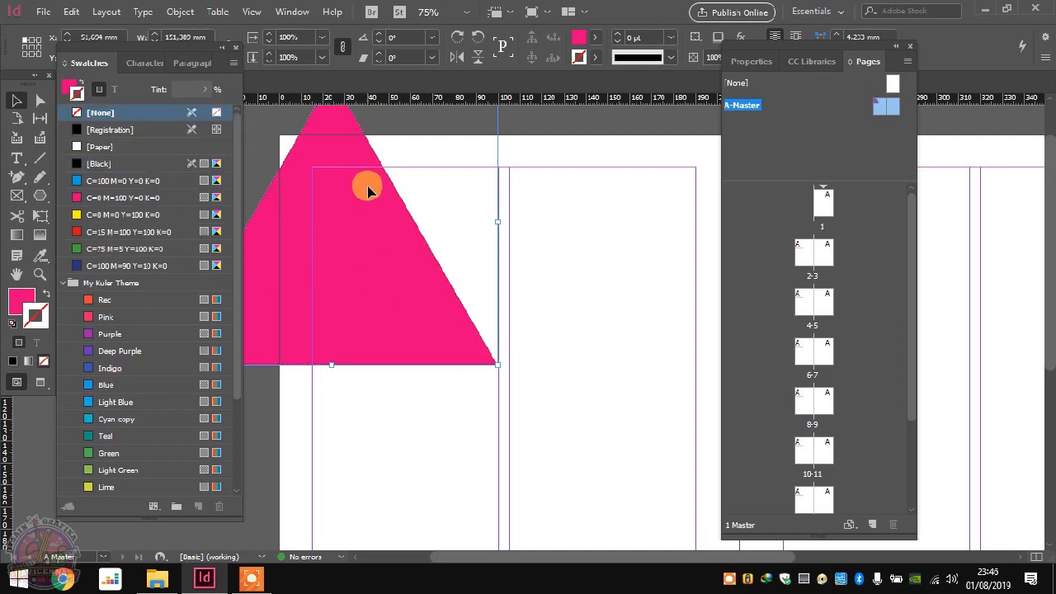
{"action": "key", "text": "ctrl+minus"}
{"action": "key", "text": "ctrl+minus"}
{"action": "key", "text": "ctrl+equal"}
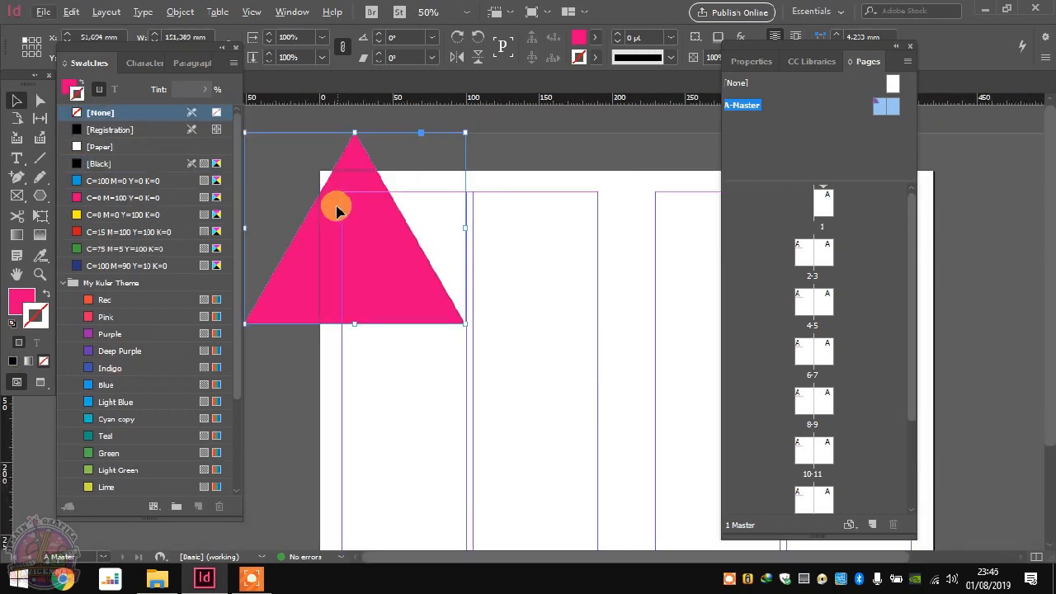
{"action": "left_click", "coordinate": [413, 163]}
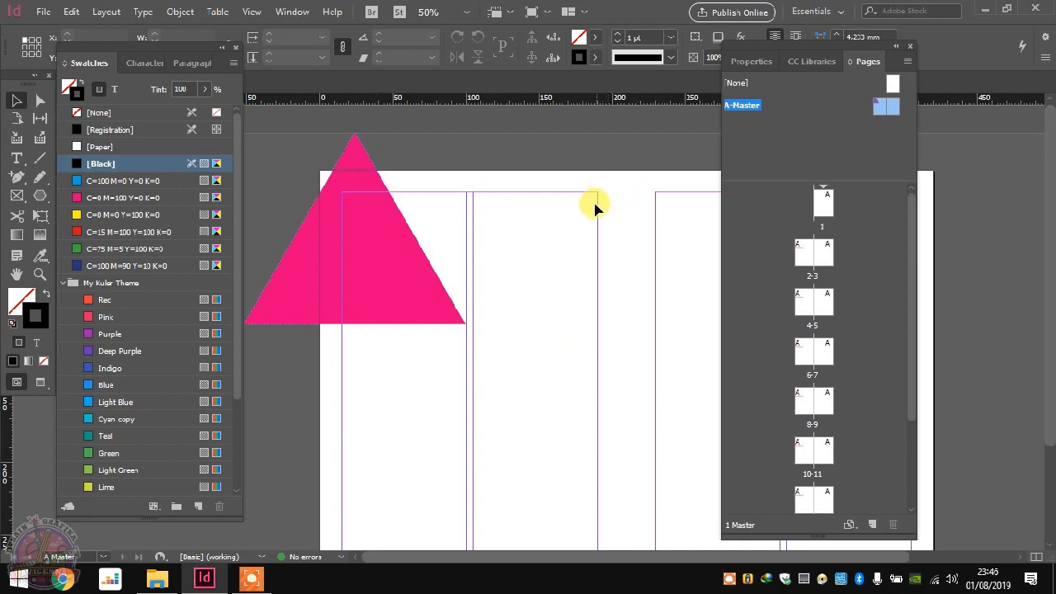
Step: Show the master spread in preview mode, hiding guides, frame edges and everything outside the pages
{"action": "scroll", "coordinate": [586, 314], "scroll_direction": "down", "scroll_amount": 3}
{"action": "scroll", "coordinate": [371, 205], "scroll_direction": "up", "scroll_amount": 3}
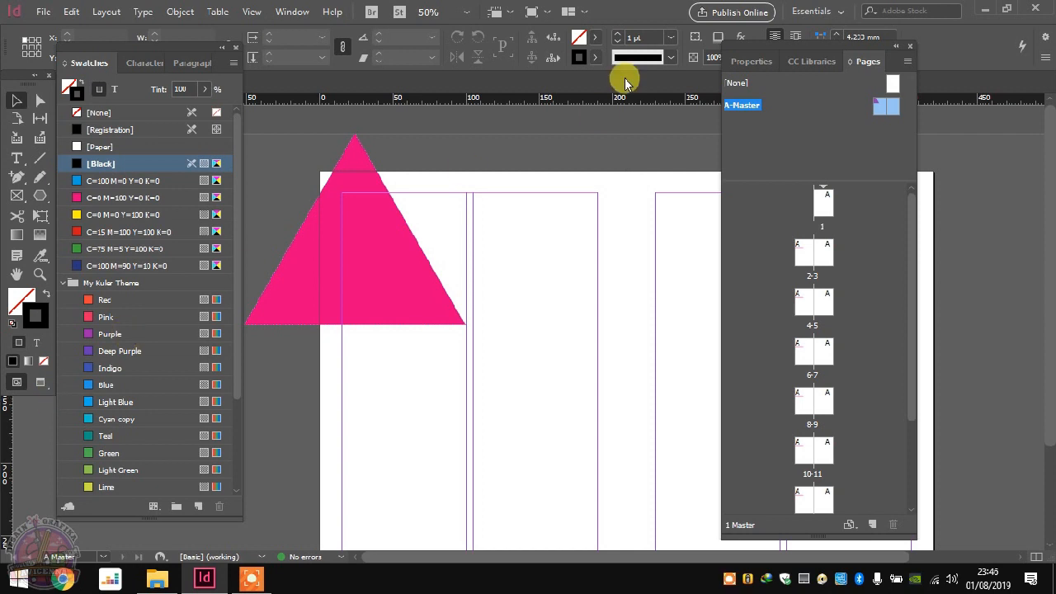
{"action": "key", "text": "w"}
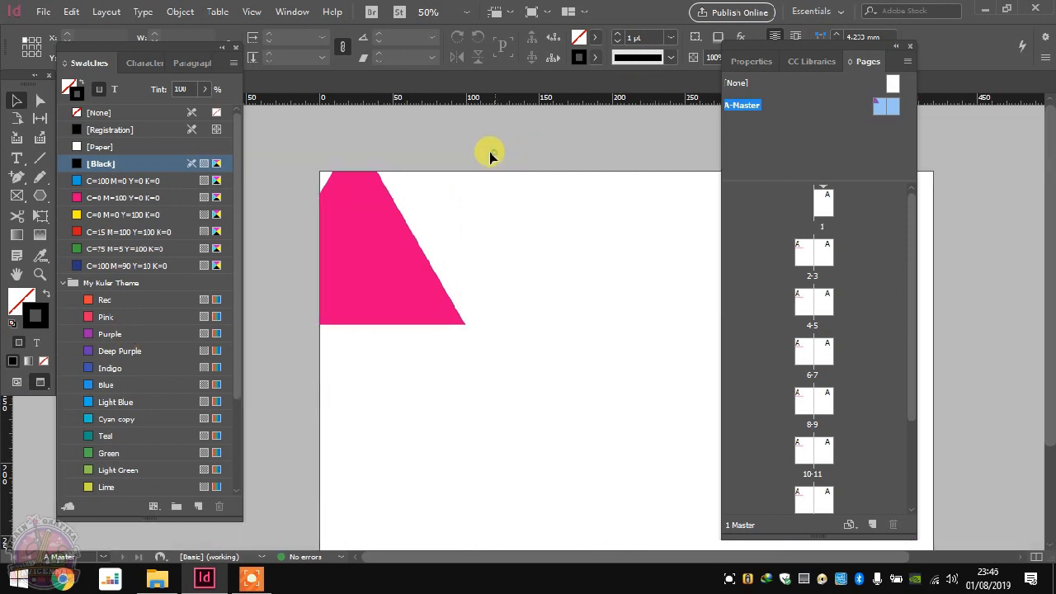
Step: Move the triangle about 24 mm outward and slightly lower over the left master page's outer edge, then deselect it
{"action": "scroll", "coordinate": [372, 166], "scroll_direction": "down", "scroll_amount": 2}
{"action": "scroll", "coordinate": [495, 292], "scroll_direction": "up", "scroll_amount": 2}
{"action": "mouse_move", "coordinate": [391, 272]}
{"action": "left_mouse_down"}
{"action": "mouse_move", "coordinate": [425, 354]}
{"action": "mouse_move", "coordinate": [401, 314]}
{"action": "mouse_move", "coordinate": [448, 289]}
{"action": "mouse_move", "coordinate": [394, 212]}
{"action": "mouse_move", "coordinate": [345, 213]}
{"action": "mouse_move", "coordinate": [362, 180]}
{"action": "mouse_move", "coordinate": [362, 235]}
{"action": "mouse_move", "coordinate": [343, 192]}
{"action": "left_mouse_up"}
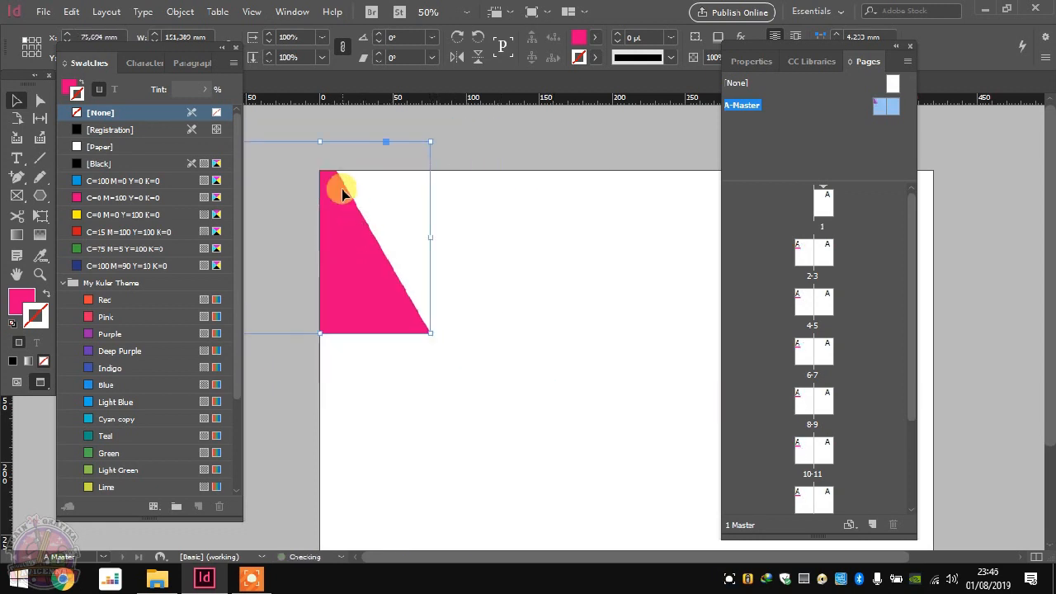
{"action": "left_click", "coordinate": [481, 143]}
{"action": "scroll", "coordinate": [308, 194], "scroll_direction": "down", "scroll_amount": 1}
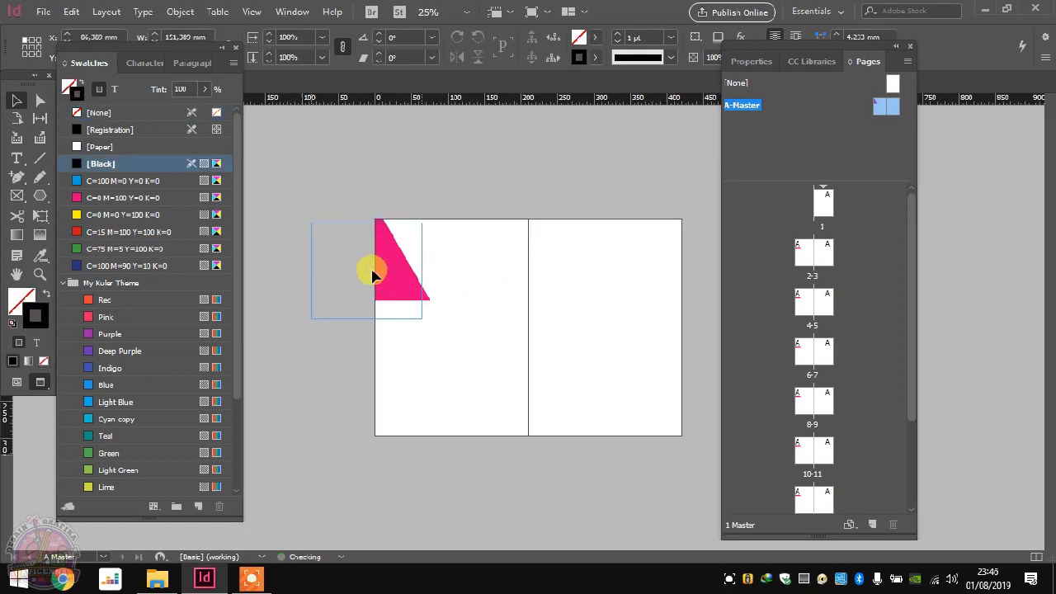
Step: Duplicate the triangle onto the right master page and place the copy lower, overhanging that page's outer edge
{"action": "mouse_move", "coordinate": [371, 267]}
{"action": "left_mouse_down"}
{"action": "mouse_move", "coordinate": [464, 285]}
{"action": "mouse_move", "coordinate": [641, 284]}
{"action": "left_mouse_up"}
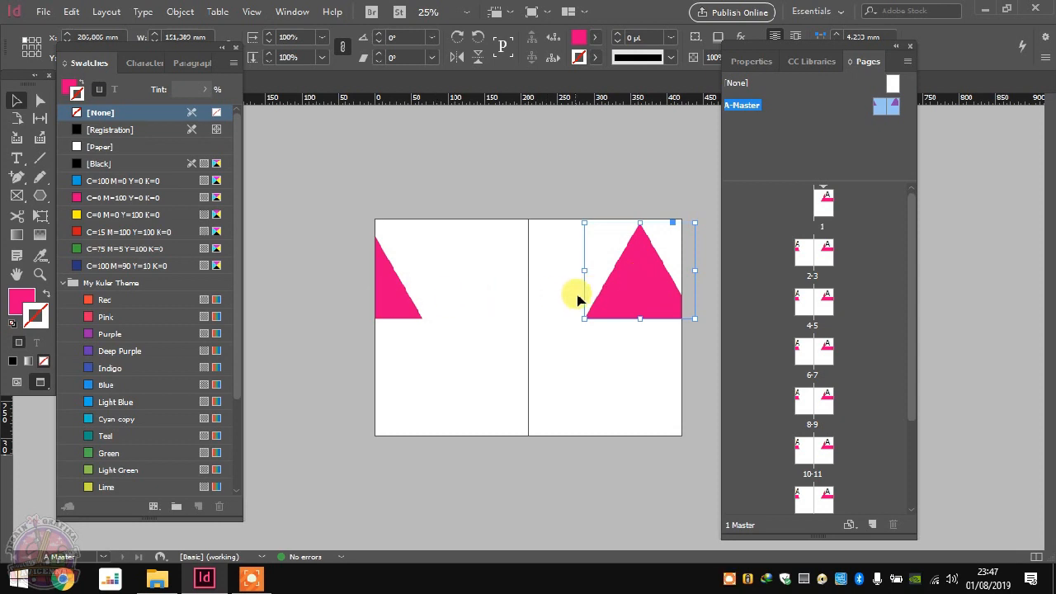
{"action": "left_click", "coordinate": [608, 292]}
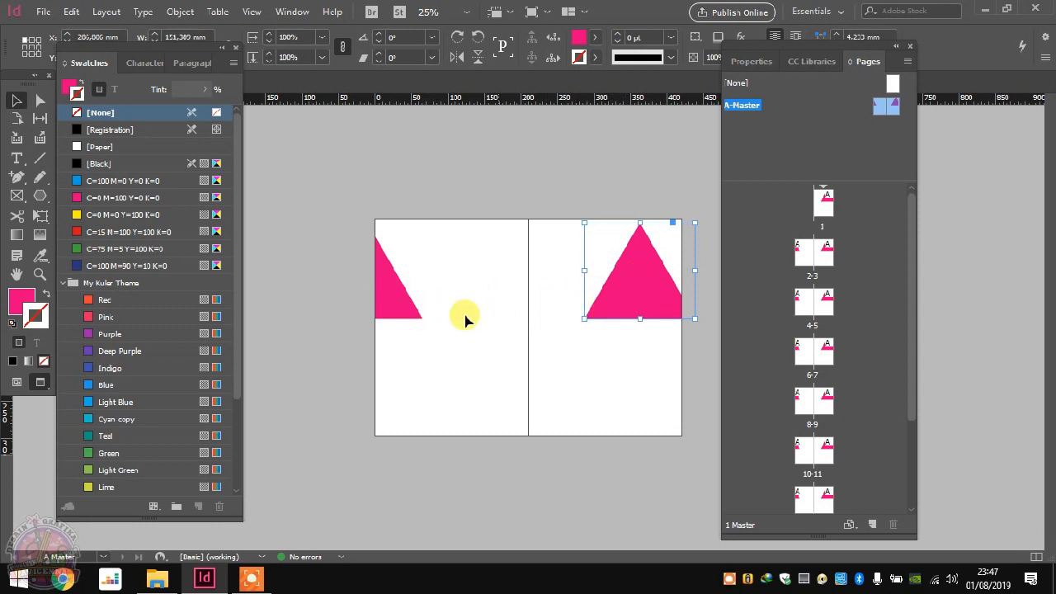
{"action": "left_click_drag", "start_coordinate": [660, 288], "coordinate": [680, 331]}
{"action": "left_click", "coordinate": [612, 253]}
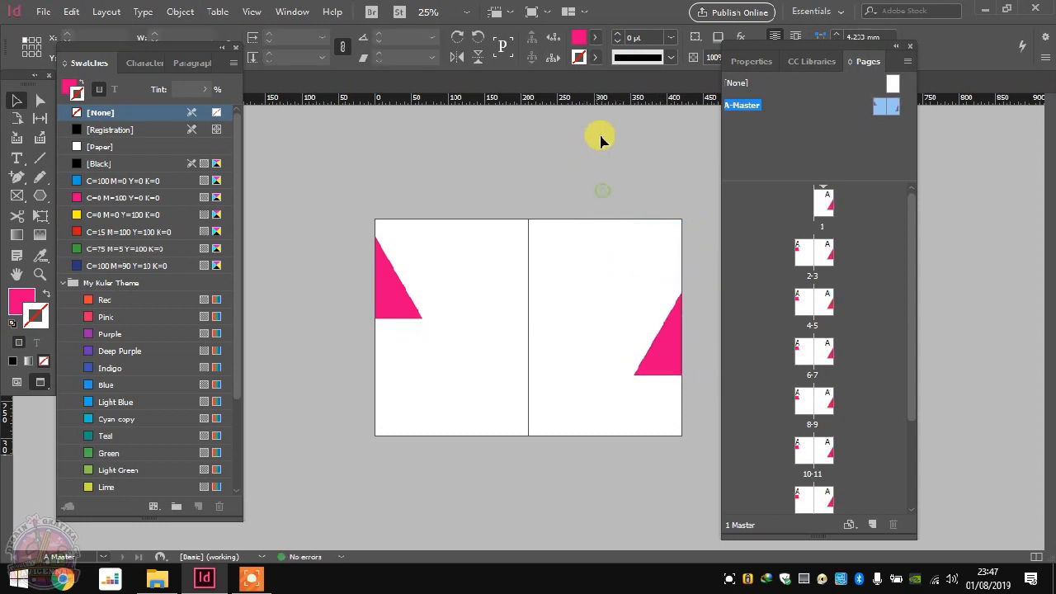
Step: Move the left master page's triangle slightly lower along the outer edge and deselect it
{"action": "key", "text": "d"}
{"action": "left_click", "coordinate": [392, 306]}
{"action": "left_click_drag", "start_coordinate": [392, 306], "coordinate": [389, 319]}
{"action": "left_click", "coordinate": [564, 181]}
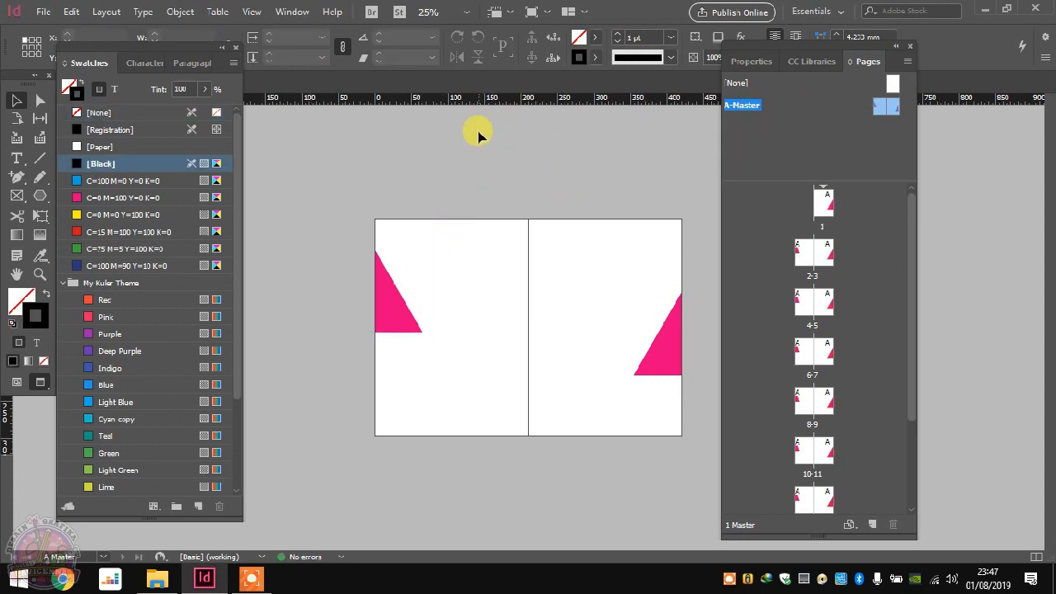
{"action": "left_click", "coordinate": [740, 109]}
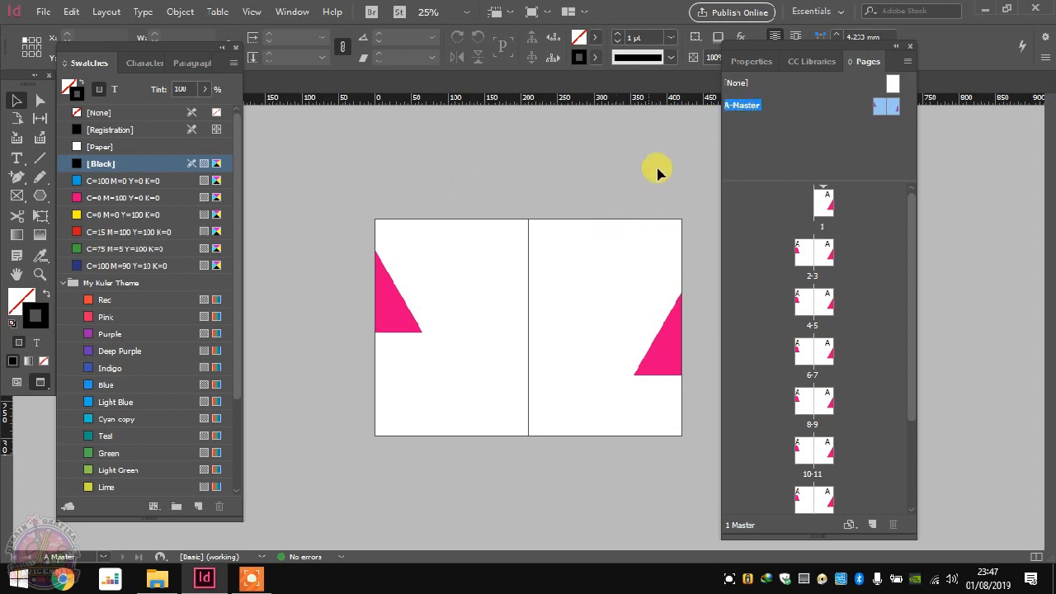
{"action": "left_click", "coordinate": [376, 279]}
{"action": "left_click", "coordinate": [679, 176]}
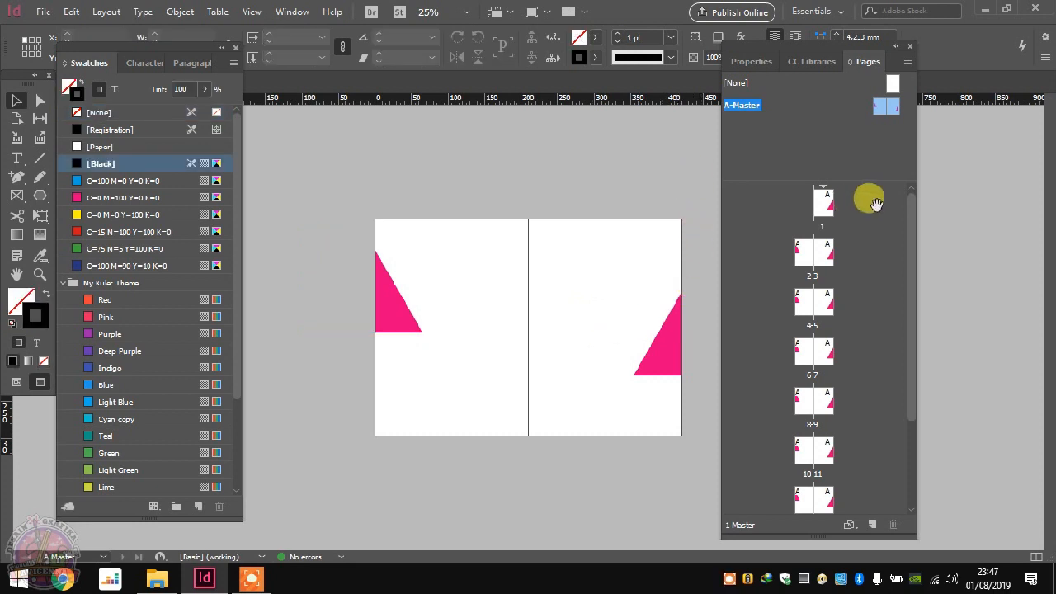
{"action": "left_click_drag", "start_coordinate": [915, 245], "coordinate": [910, 205]}
Step: Go to page 1 and examine how the master triangles appear on it and on the spreads below
{"action": "double_click", "coordinate": [827, 205]}
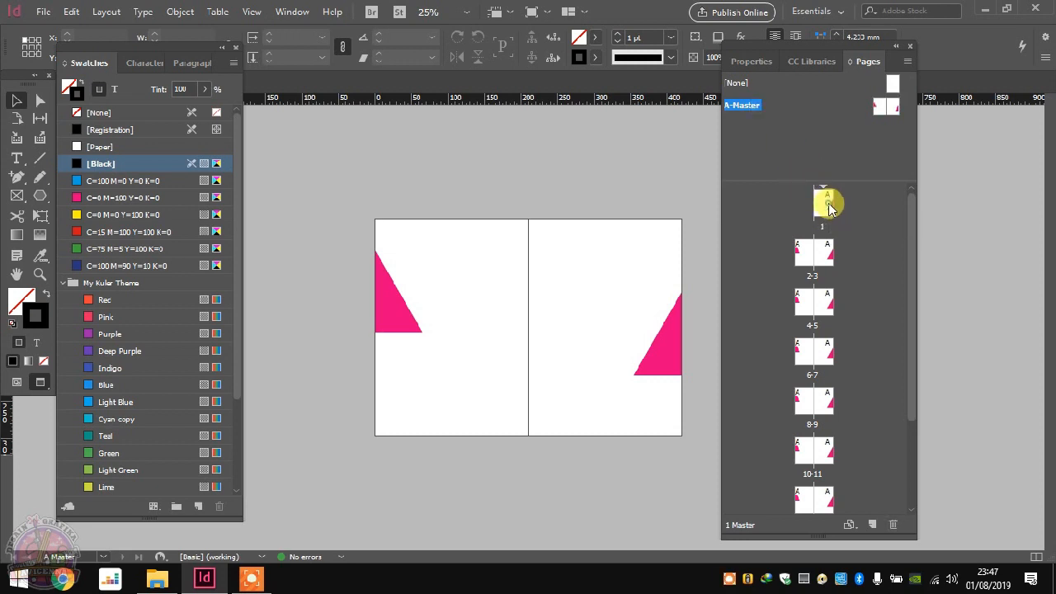
{"action": "key", "text": "ctrl+equal"}
{"action": "scroll", "coordinate": [682, 268], "scroll_direction": "up", "scroll_amount": 1}
{"action": "scroll", "coordinate": [514, 239], "scroll_direction": "down", "scroll_amount": 3}
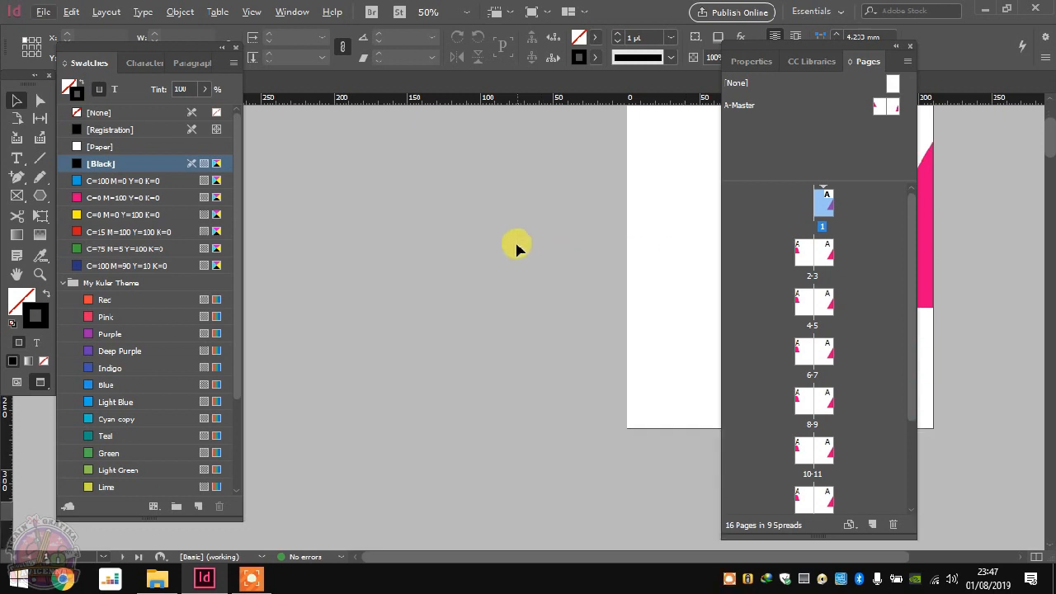
{"action": "scroll", "coordinate": [580, 228], "scroll_direction": "up", "scroll_amount": 1}
{"action": "key", "text": "ctrl+minus"}
{"action": "key", "text": "ctrl+minus"}
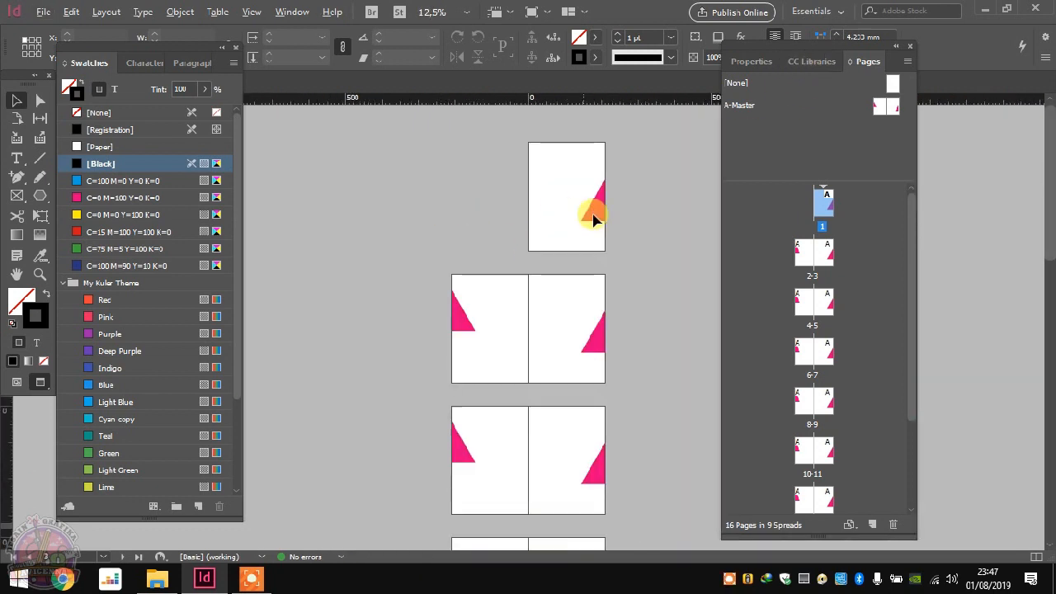
{"action": "key", "text": "ctrl+equal"}
{"action": "scroll", "coordinate": [648, 203], "scroll_direction": "up", "scroll_amount": 3}
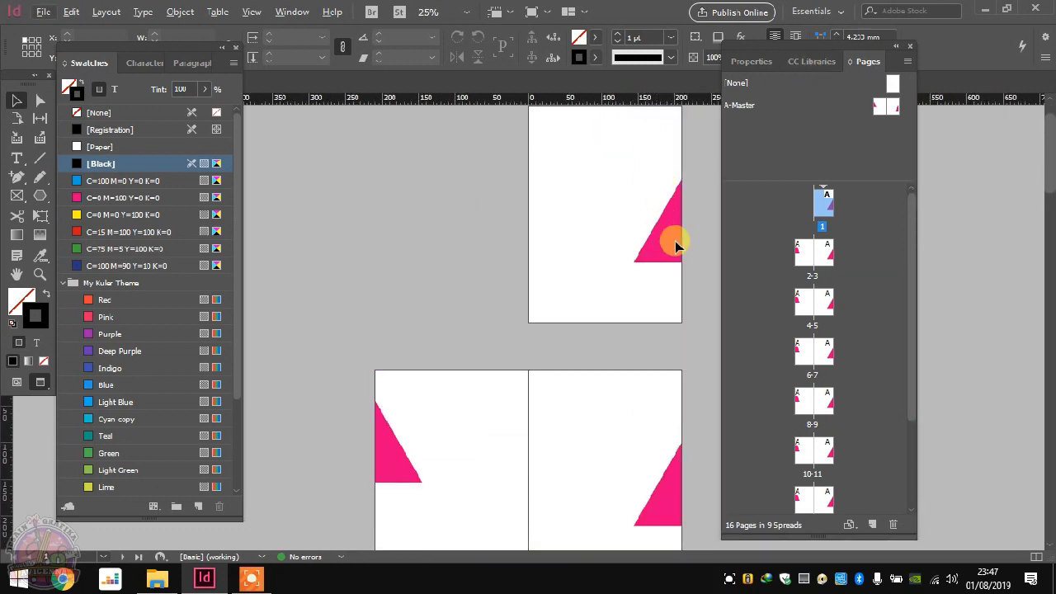
{"action": "scroll", "coordinate": [660, 215], "scroll_direction": "down", "scroll_amount": 2}
{"action": "scroll", "coordinate": [495, 260], "scroll_direction": "down", "scroll_amount": 2}
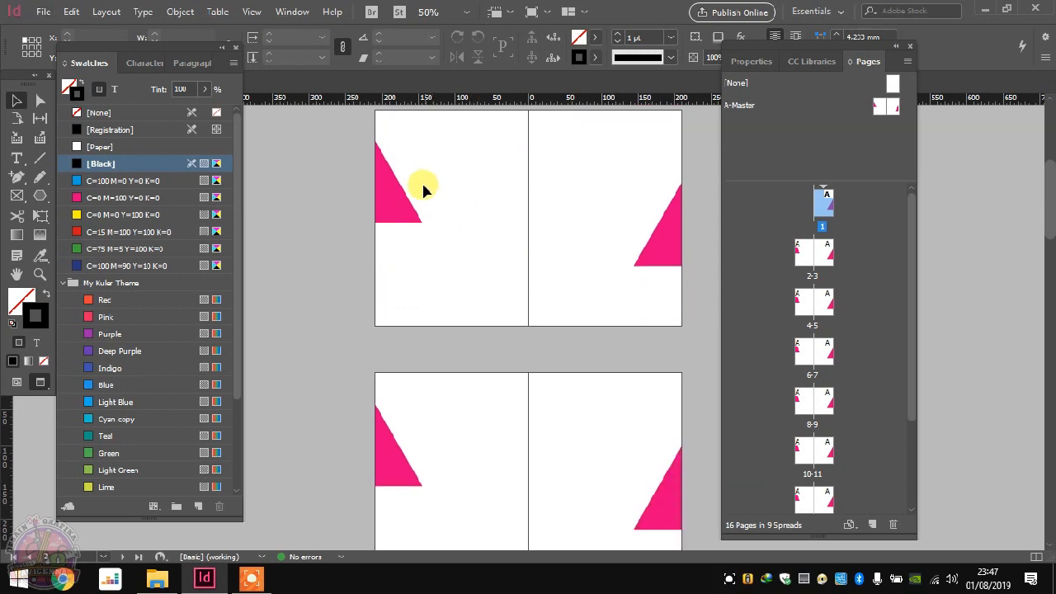
{"action": "scroll", "coordinate": [422, 187], "scroll_direction": "up", "scroll_amount": 2}
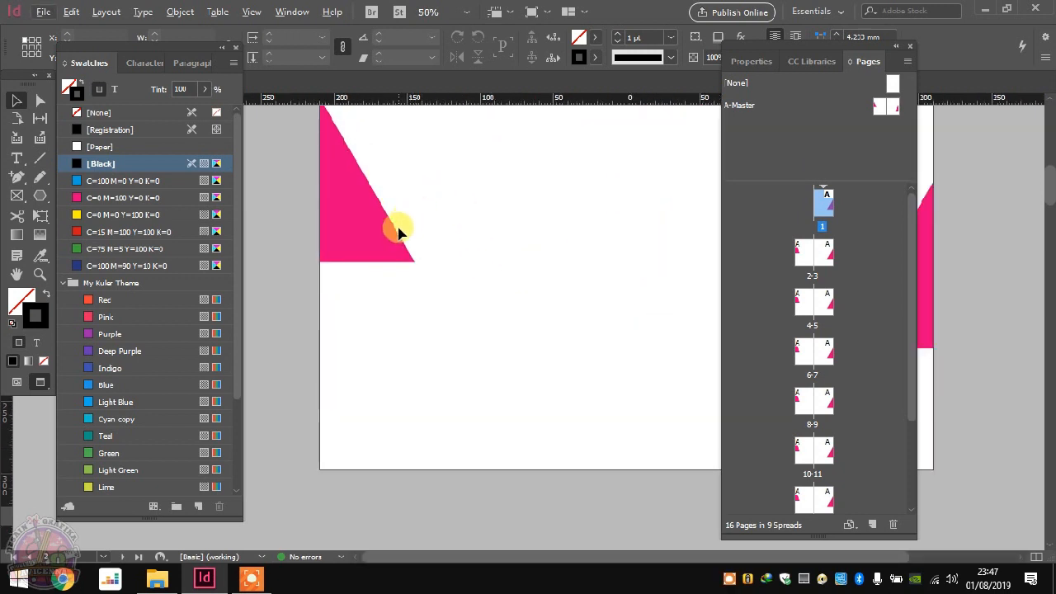
{"action": "scroll", "coordinate": [396, 228], "scroll_direction": "down", "scroll_amount": 3}
{"action": "scroll", "coordinate": [424, 266], "scroll_direction": "up", "scroll_amount": 1}
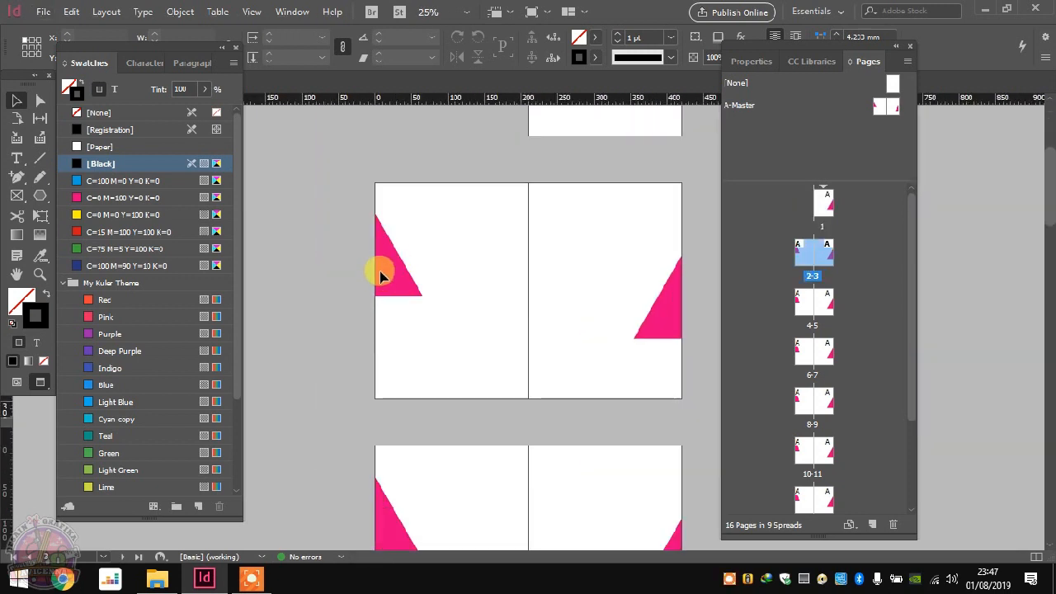
{"action": "scroll", "coordinate": [412, 289], "scroll_direction": "up", "scroll_amount": 1}
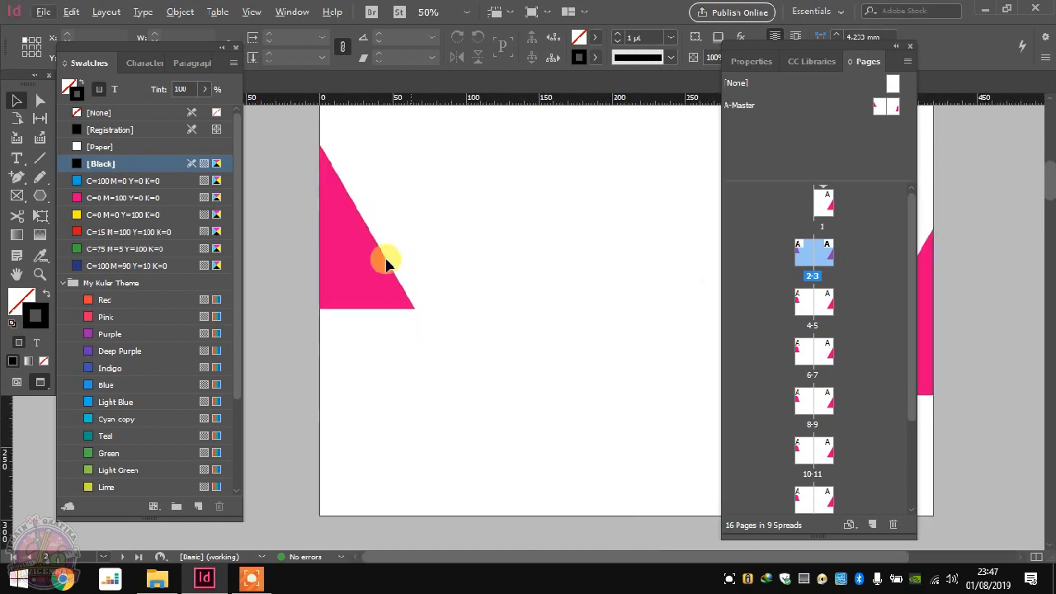
Step: Go to page 4 and try to select the master triangle at its outer edge
{"action": "left_click", "coordinate": [806, 311]}
{"action": "double_click", "coordinate": [806, 305]}
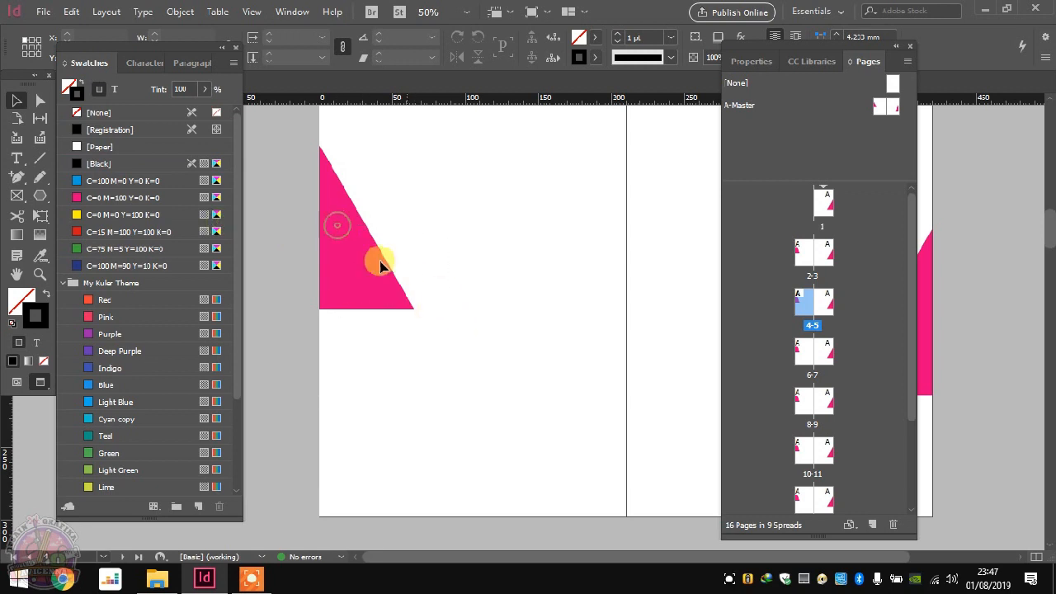
{"action": "left_click_drag", "start_coordinate": [373, 253], "coordinate": [443, 327]}
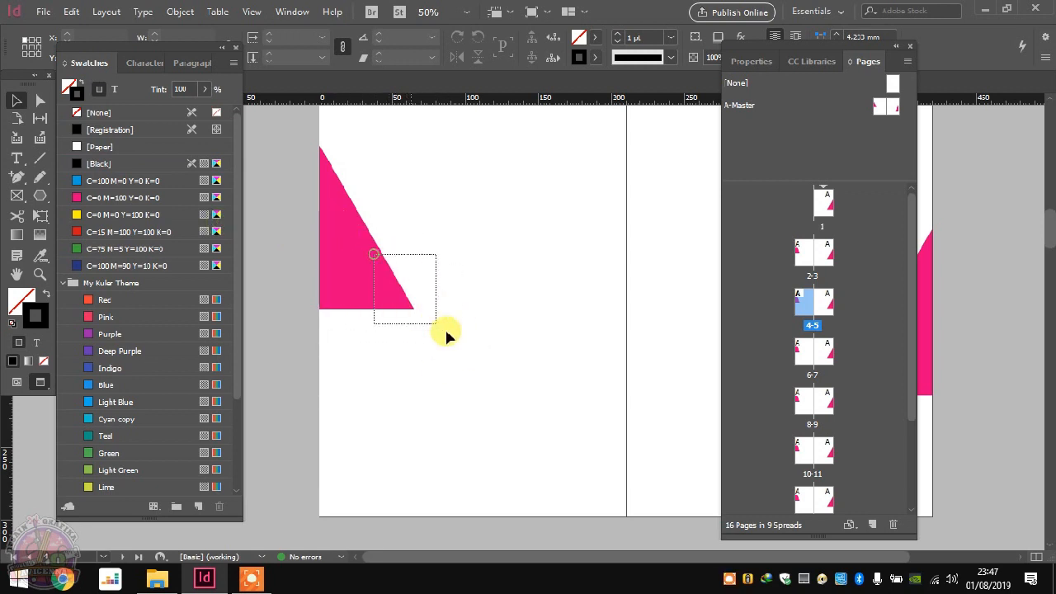
{"action": "left_click_drag", "start_coordinate": [366, 269], "coordinate": [468, 320]}
{"action": "left_click_drag", "start_coordinate": [341, 258], "coordinate": [487, 363]}
{"action": "left_click_drag", "start_coordinate": [373, 284], "coordinate": [513, 344]}
{"action": "left_click_drag", "start_coordinate": [330, 177], "coordinate": [495, 341]}
{"action": "left_click_drag", "start_coordinate": [345, 246], "coordinate": [439, 311]}
Step: Return to the A-Master spread and duplicate the left triangle, placing the copy across the spine in the lower half
{"action": "left_click", "coordinate": [748, 107]}
{"action": "double_click", "coordinate": [747, 109]}
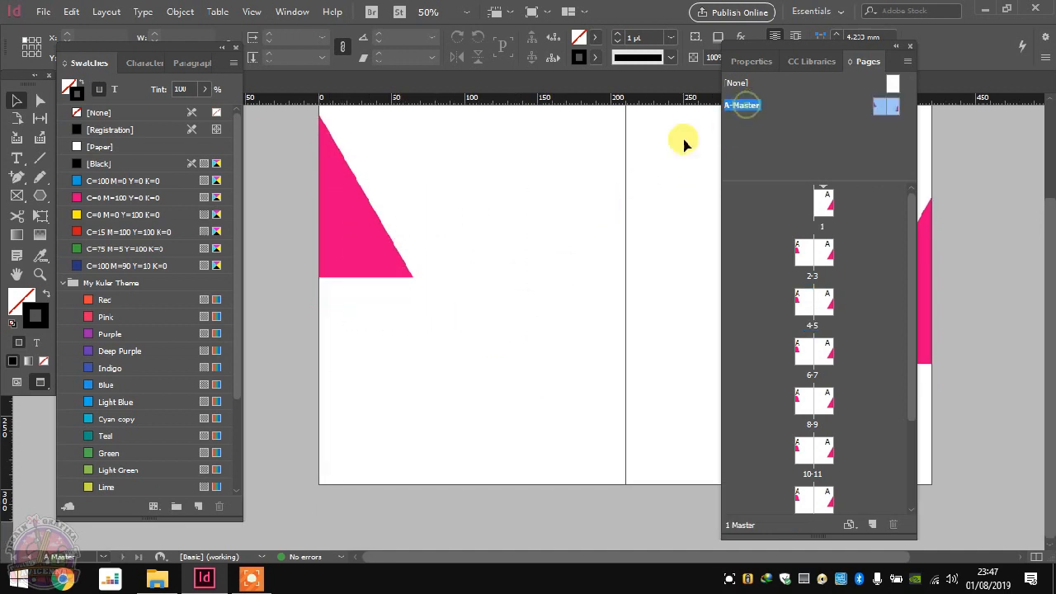
{"action": "left_click_drag", "start_coordinate": [356, 226], "coordinate": [607, 364]}
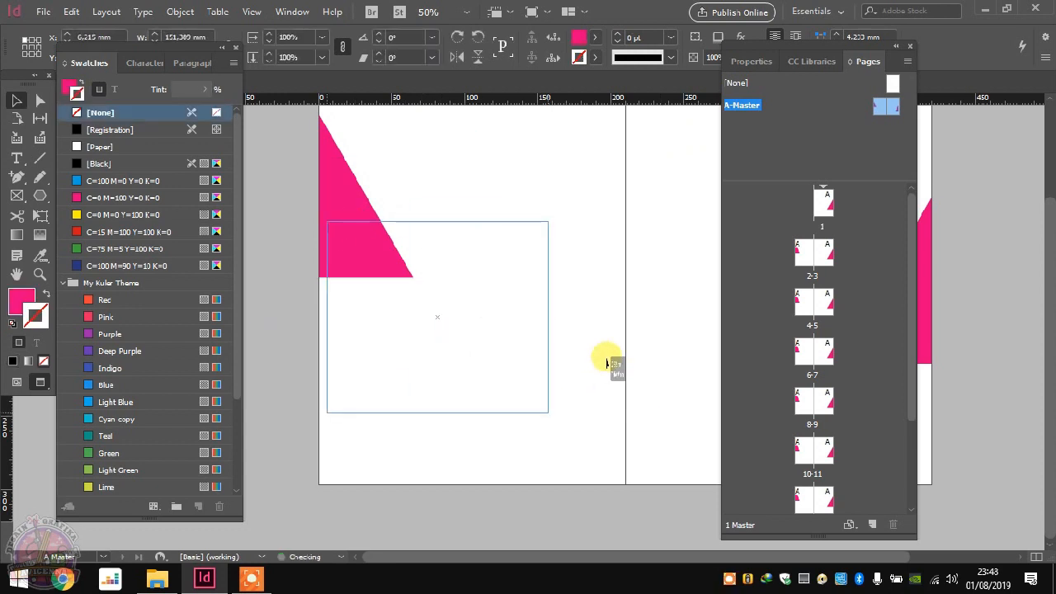
{"action": "left_click_drag", "start_coordinate": [429, 327], "coordinate": [568, 341]}
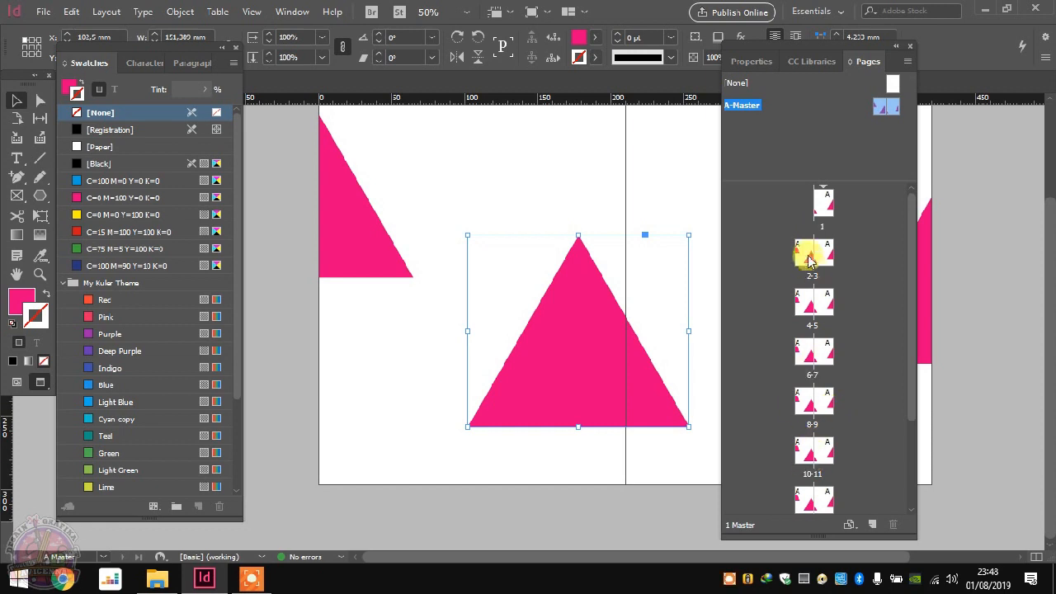
{"action": "left_click", "coordinate": [566, 247]}
{"action": "key", "text": "ctrl+minus"}
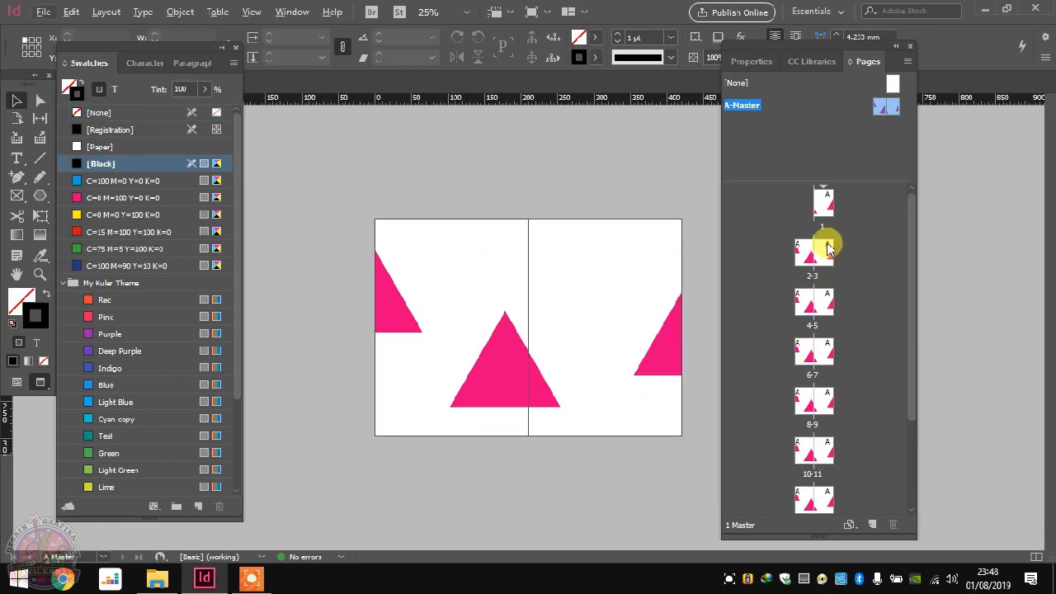
{"action": "left_click_drag", "start_coordinate": [909, 269], "coordinate": [910, 247]}
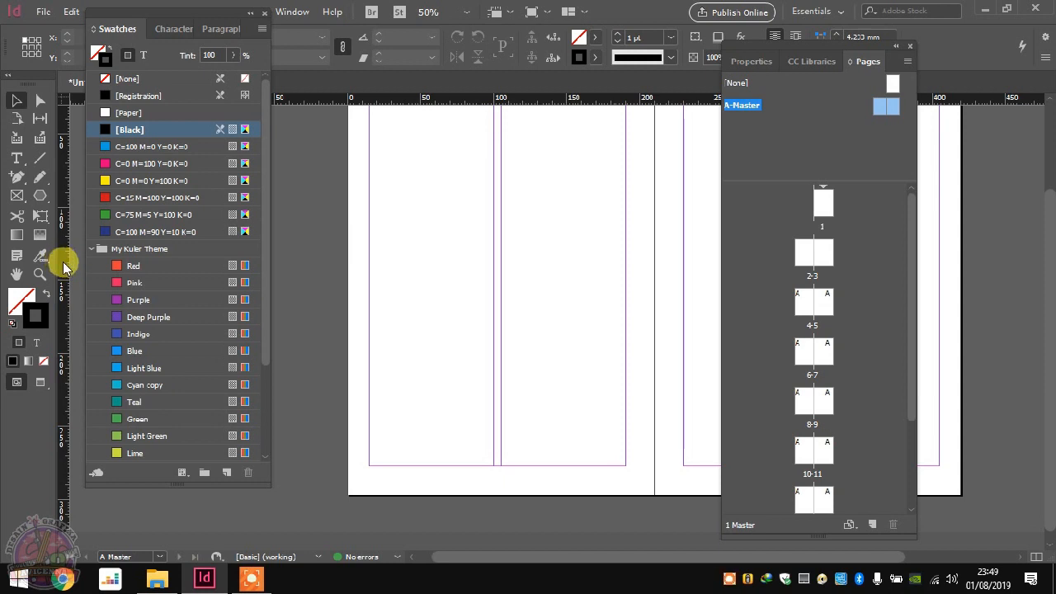
Step: Place vertical ruler guides along the outer margins of the left and right A-Master pages
{"action": "left_click_drag", "start_coordinate": [64, 266], "coordinate": [370, 264]}
{"action": "key", "text": "ctrl+minus"}
{"action": "key", "text": "ctrl+minus"}
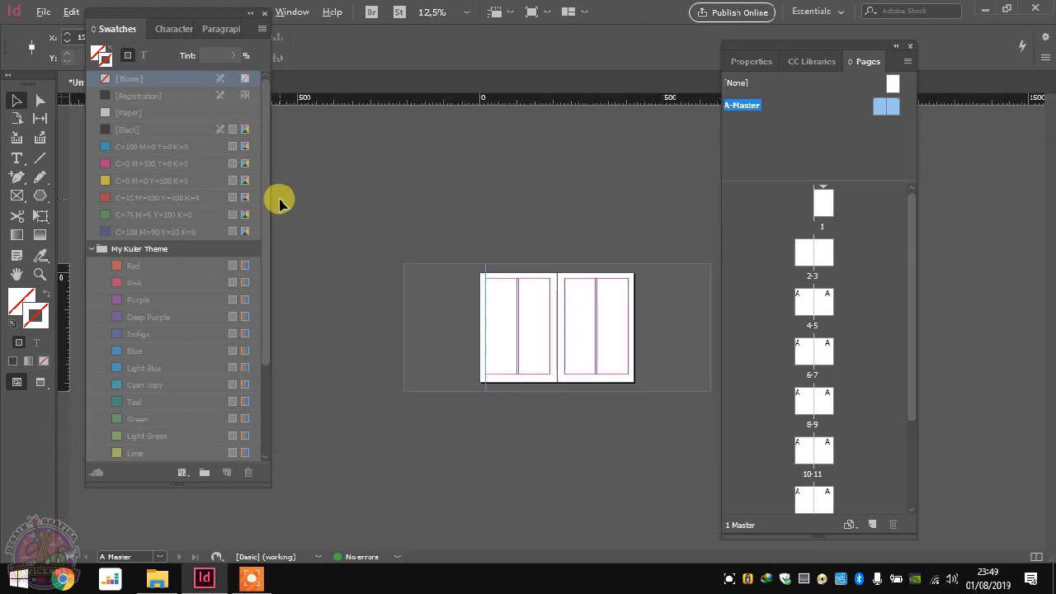
{"action": "key", "text": "ctrl+equal"}
{"action": "scroll", "coordinate": [424, 437], "scroll_direction": "up", "scroll_amount": 1}
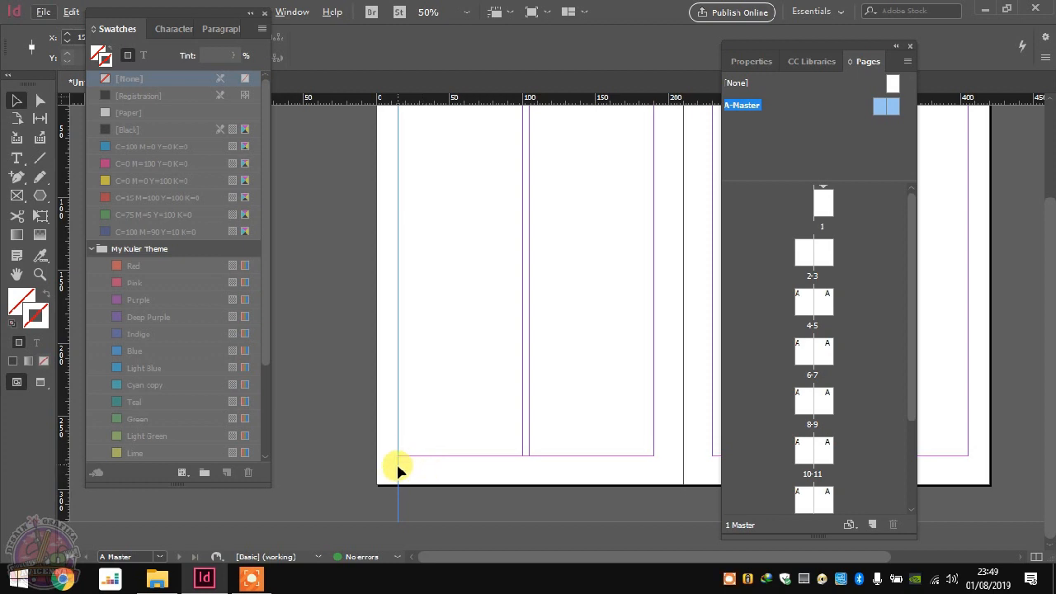
{"action": "key", "text": "ctrl+minus"}
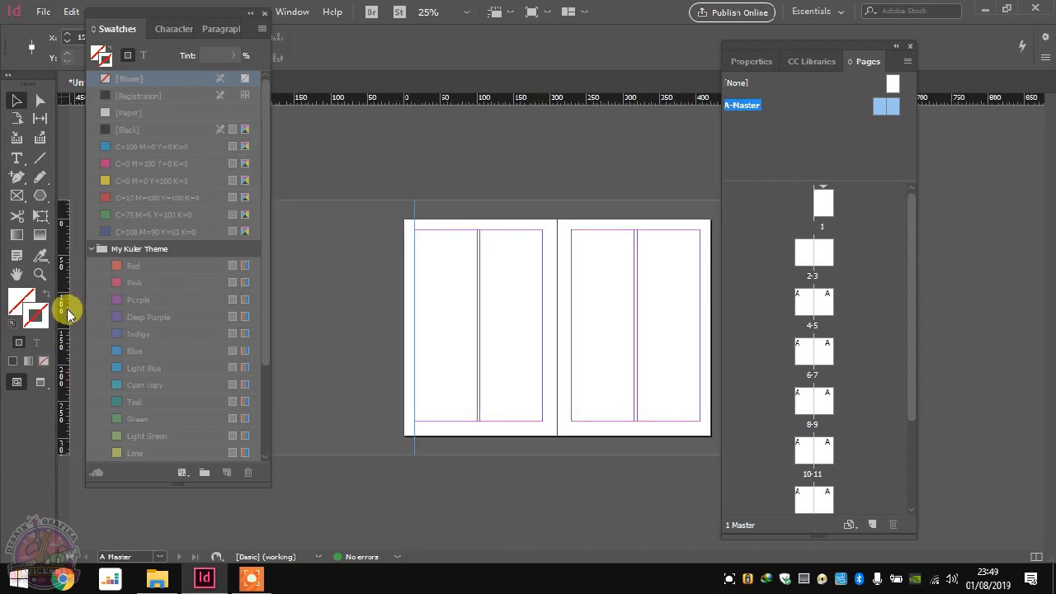
{"action": "left_click_drag", "start_coordinate": [66, 309], "coordinate": [697, 287]}
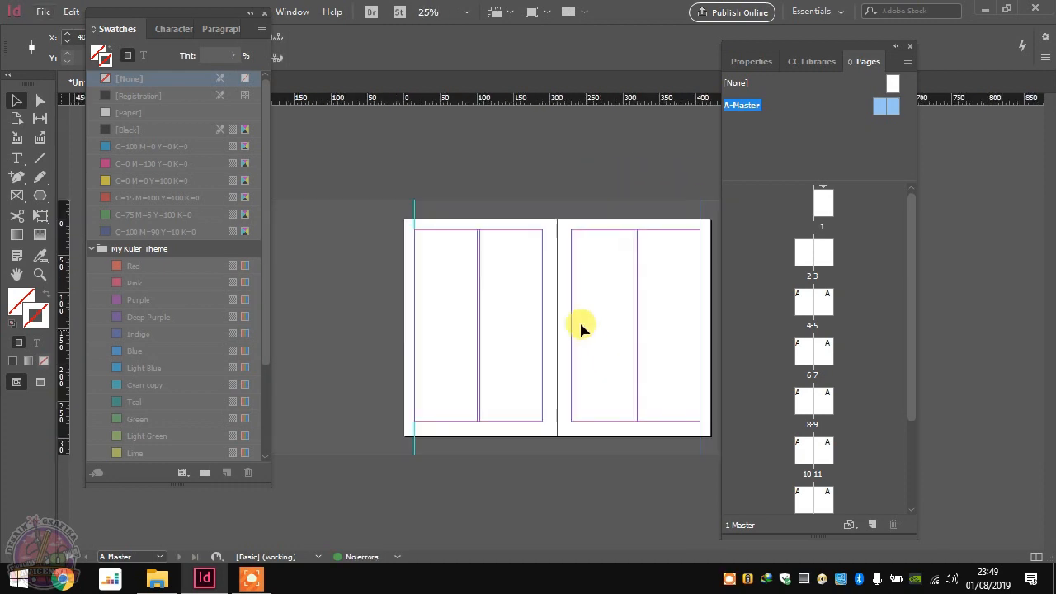
Step: Activate the Rectangle tool for the lower outer corner of the left A-Master page
{"action": "scroll", "coordinate": [422, 379], "scroll_direction": "up", "scroll_amount": 2}
{"action": "scroll", "coordinate": [421, 375], "scroll_direction": "up", "scroll_amount": 1}
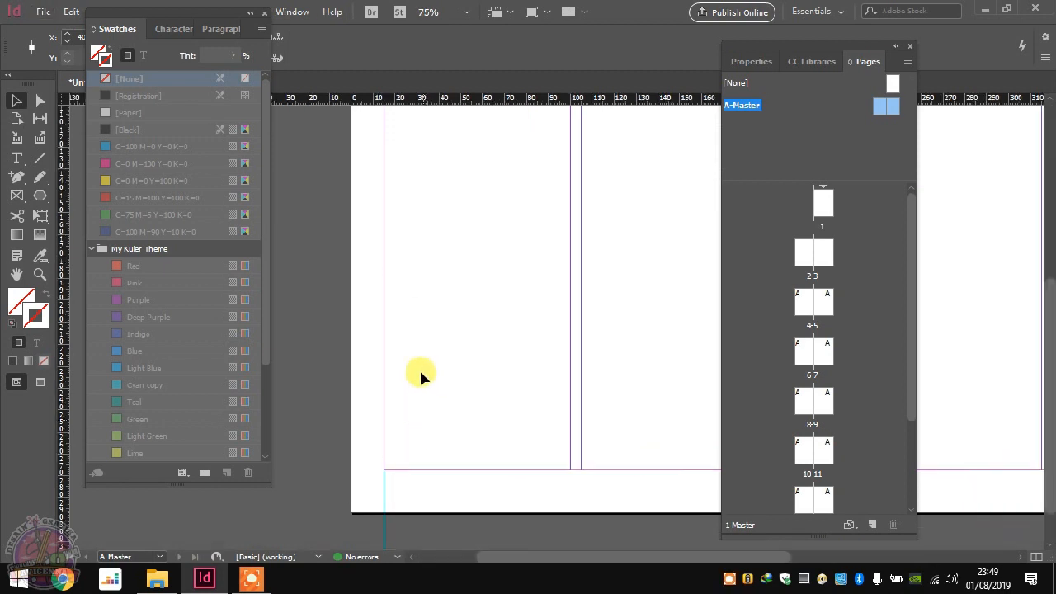
{"action": "scroll", "coordinate": [421, 377], "scroll_direction": "up", "scroll_amount": 1}
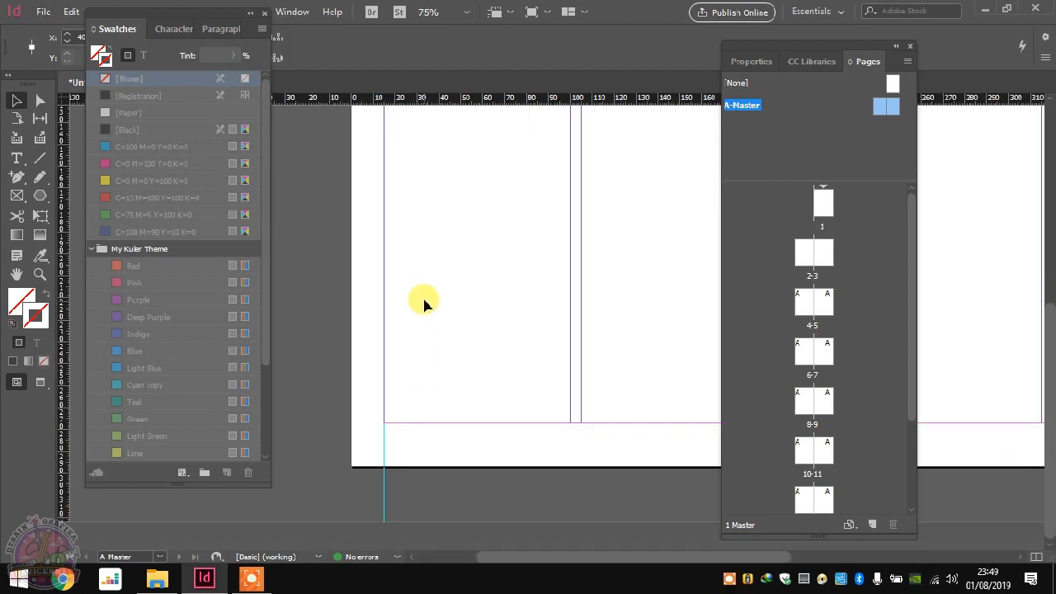
{"action": "left_click", "coordinate": [38, 198]}
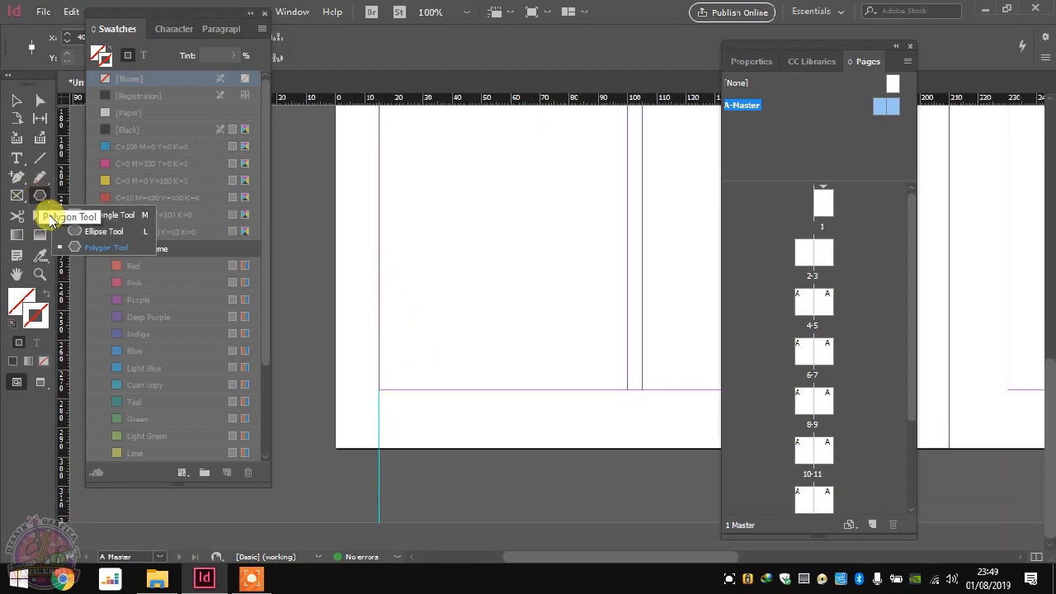
{"action": "left_click", "coordinate": [91, 217]}
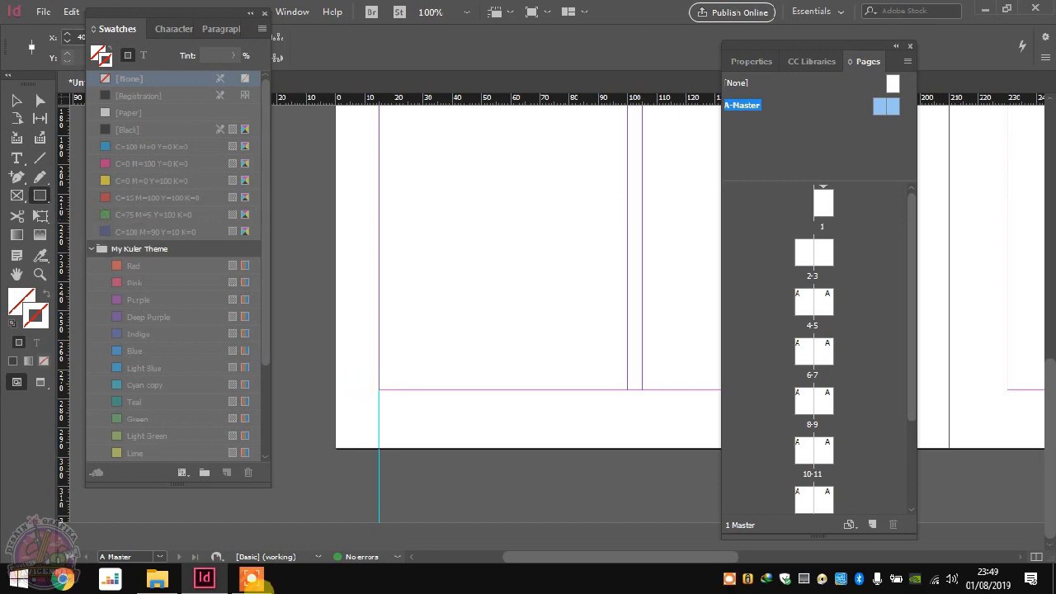
Step: Open ENSIKLOPEDI LASEM.pdf in Chrome, examine the footer blocks on page 4, and return to the InDesign document
{"action": "left_click", "coordinate": [157, 580]}
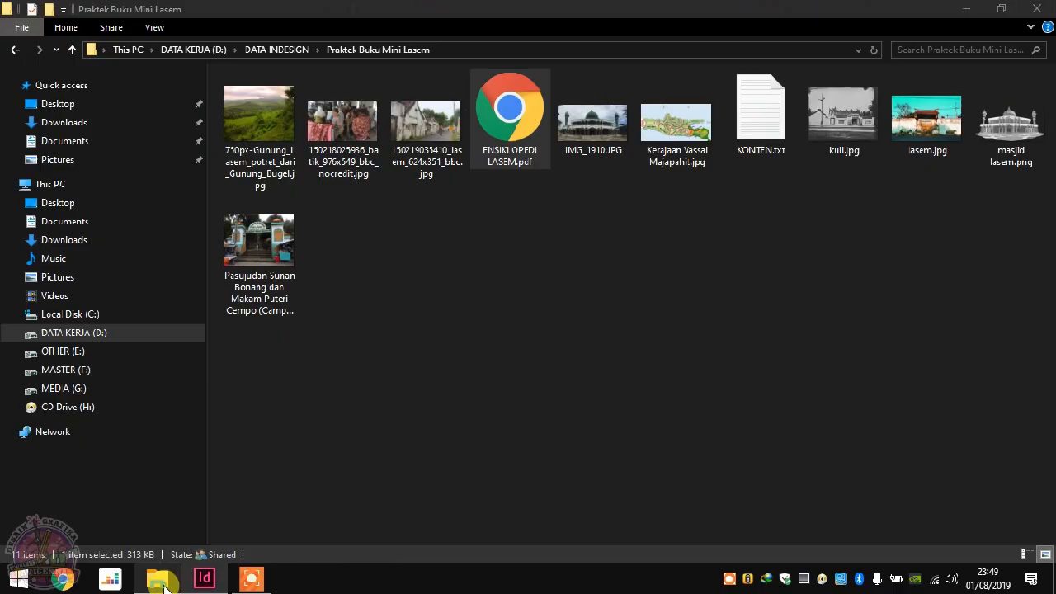
{"action": "double_click", "coordinate": [509, 153]}
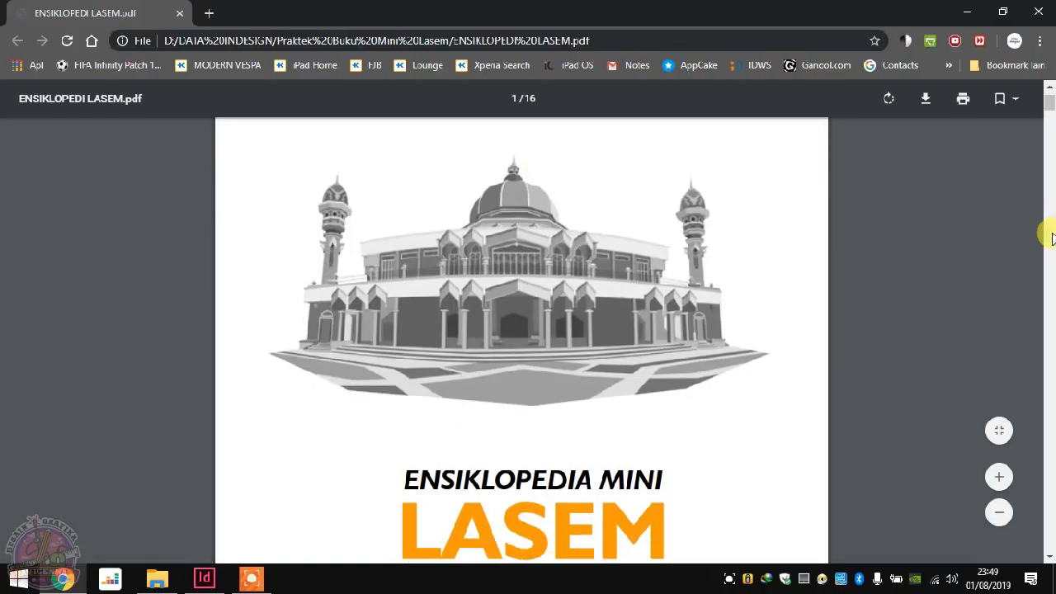
{"action": "left_click", "coordinate": [1051, 238]}
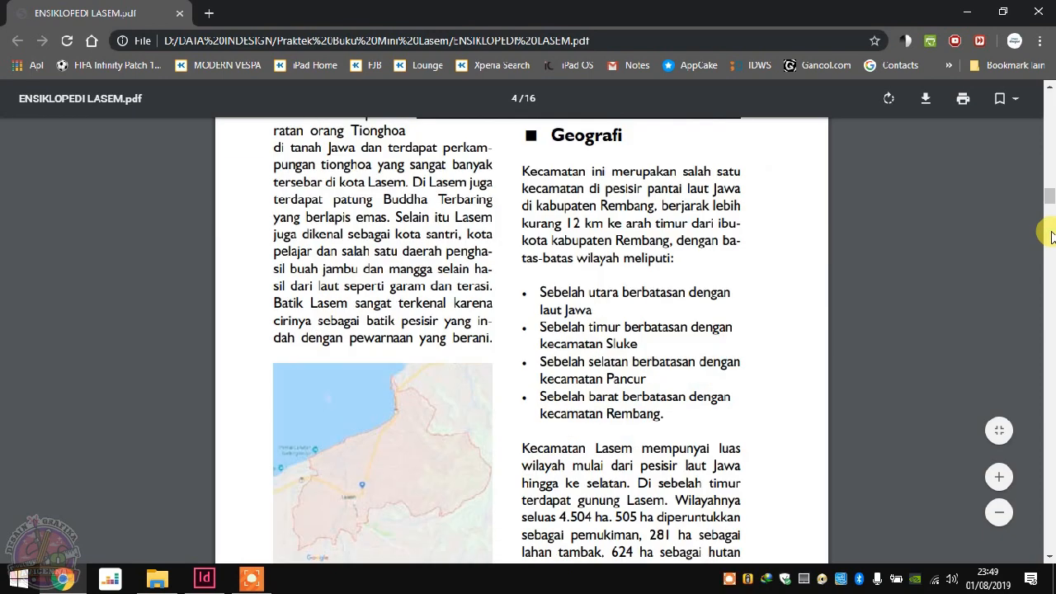
{"action": "left_click", "coordinate": [1051, 237]}
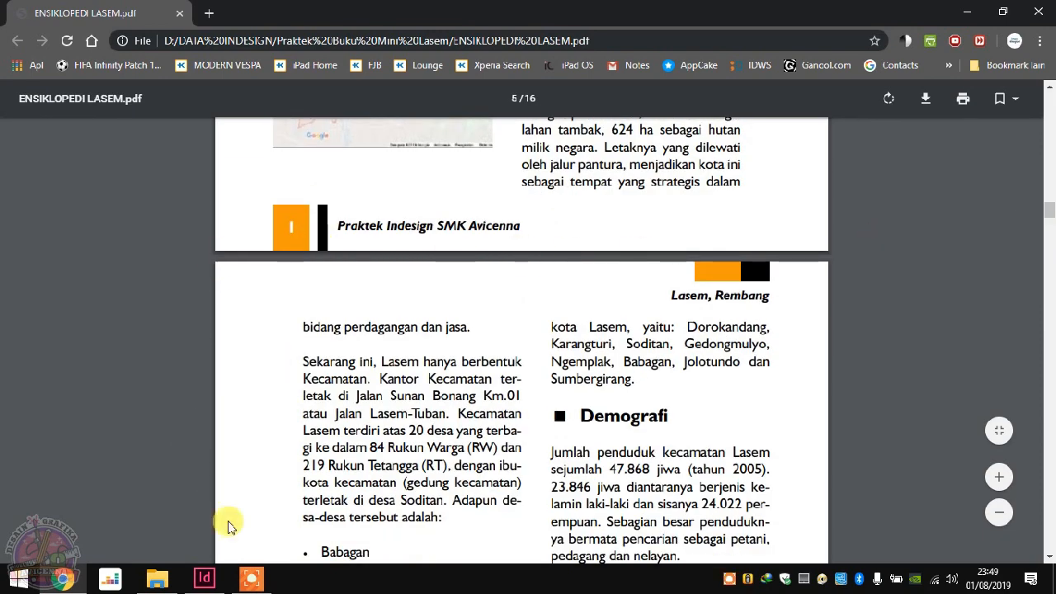
{"action": "left_click", "coordinate": [203, 577]}
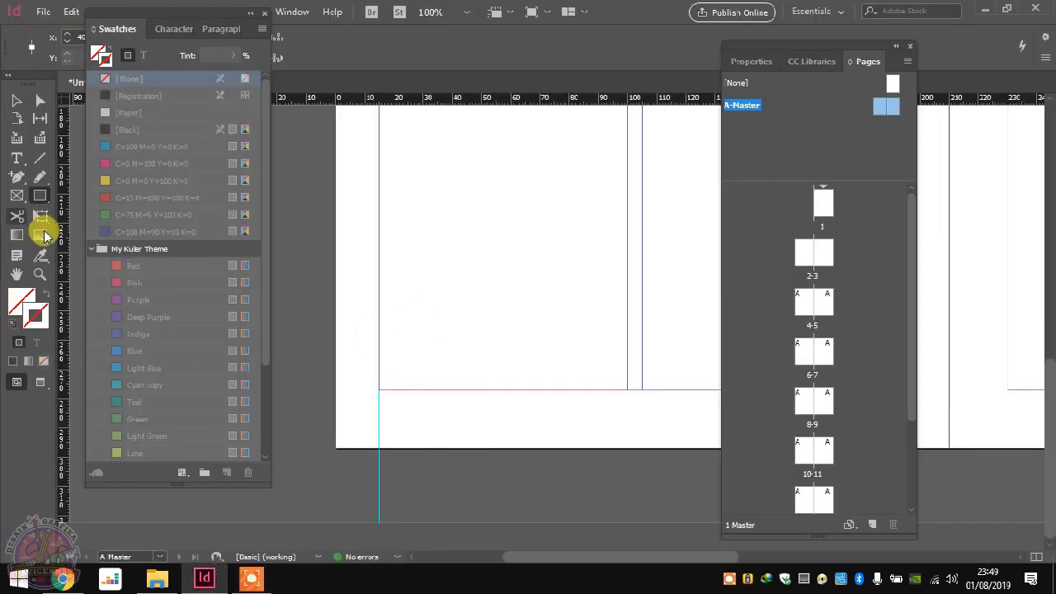
Step: Draw a square about 15 mm wide from the left page's outer margin guide, extending slightly past the bottom page edge
{"action": "scroll", "coordinate": [387, 486], "scroll_direction": "up", "scroll_amount": 2}
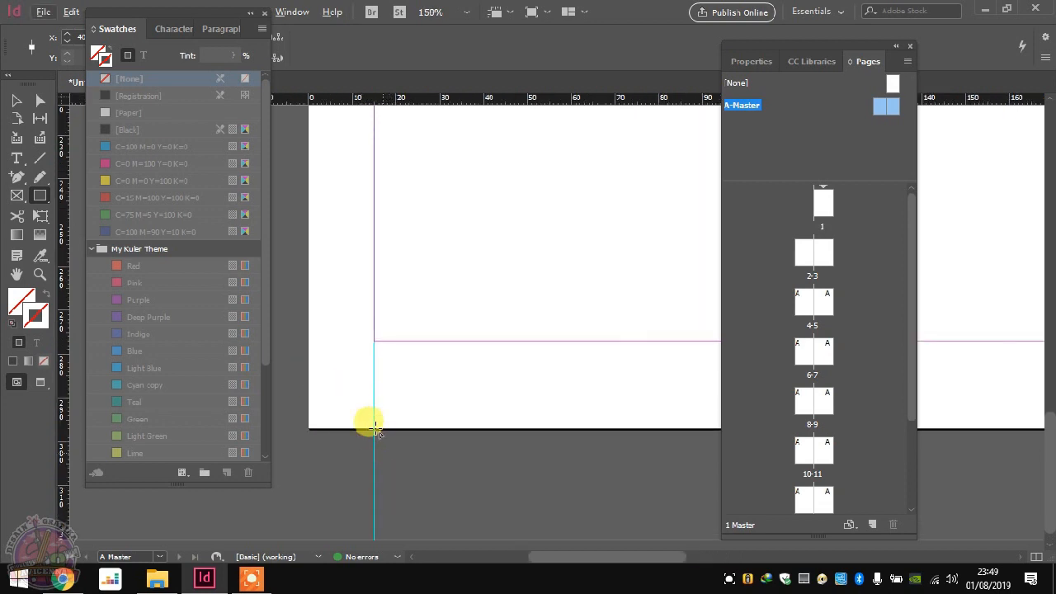
{"action": "left_click_drag", "start_coordinate": [374, 372], "coordinate": [438, 492]}
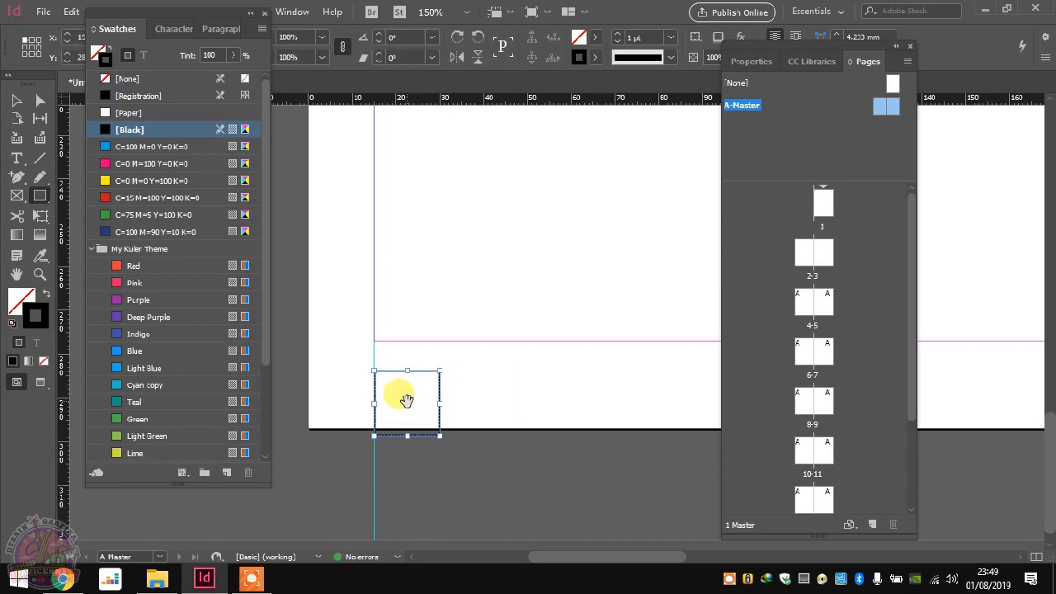
{"action": "scroll", "coordinate": [418, 409], "scroll_direction": "up", "scroll_amount": 2}
{"action": "scroll", "coordinate": [420, 470], "scroll_direction": "up", "scroll_amount": 2}
{"action": "scroll", "coordinate": [414, 384], "scroll_direction": "down", "scroll_amount": 3}
{"action": "scroll", "coordinate": [417, 395], "scroll_direction": "up", "scroll_amount": 1}
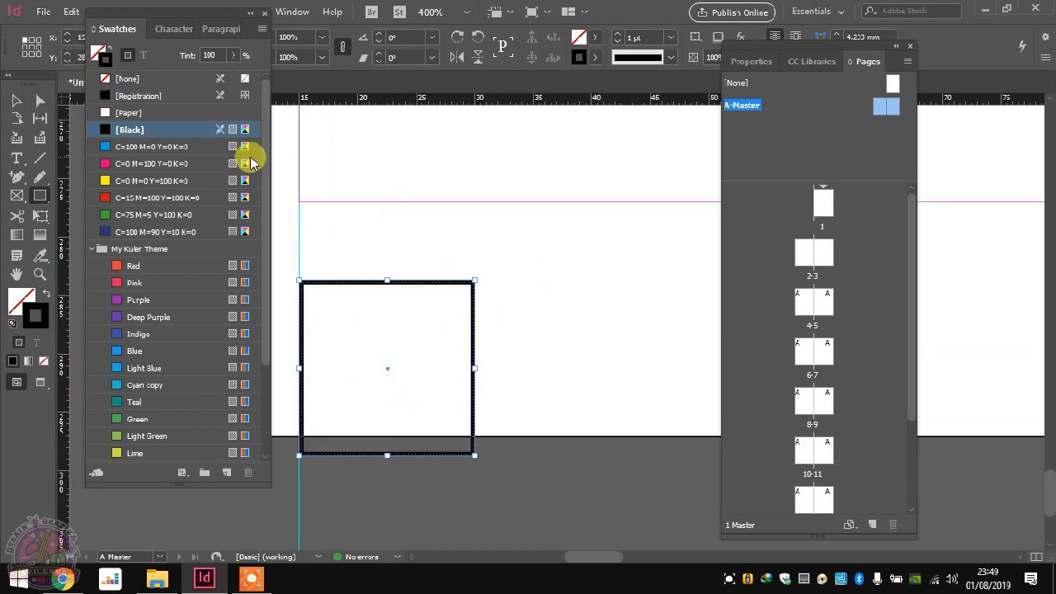
Step: Duplicate the square just to its right and narrow the copy to a vertical bar about 3 mm wide
{"action": "left_click", "coordinate": [11, 101]}
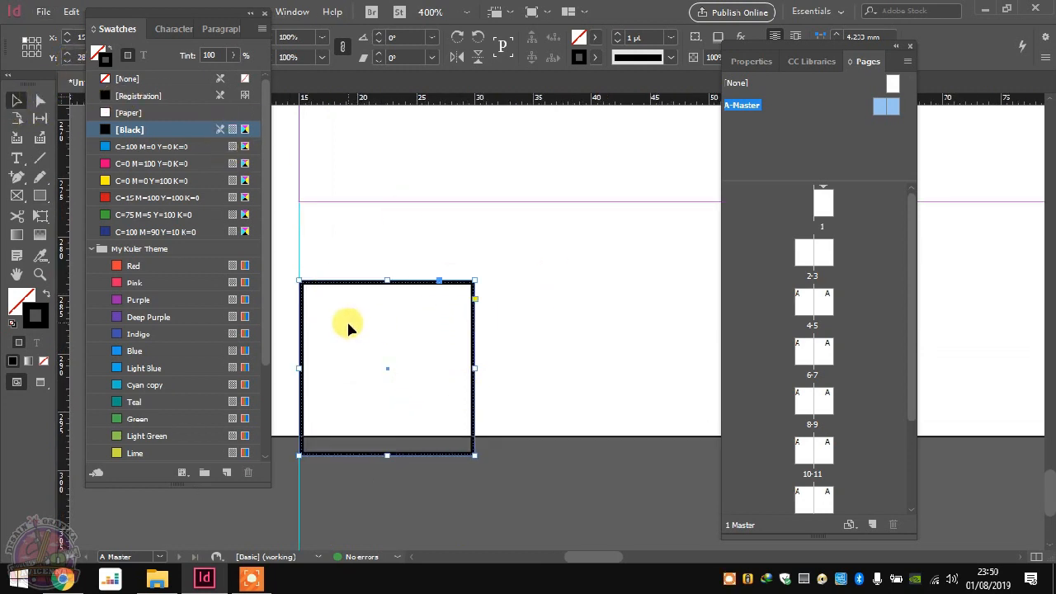
{"action": "left_click_drag", "start_coordinate": [385, 369], "coordinate": [584, 368]}
{"action": "key", "text": "ctrl+z"}
{"action": "left_click_drag", "start_coordinate": [387, 369], "coordinate": [595, 370]}
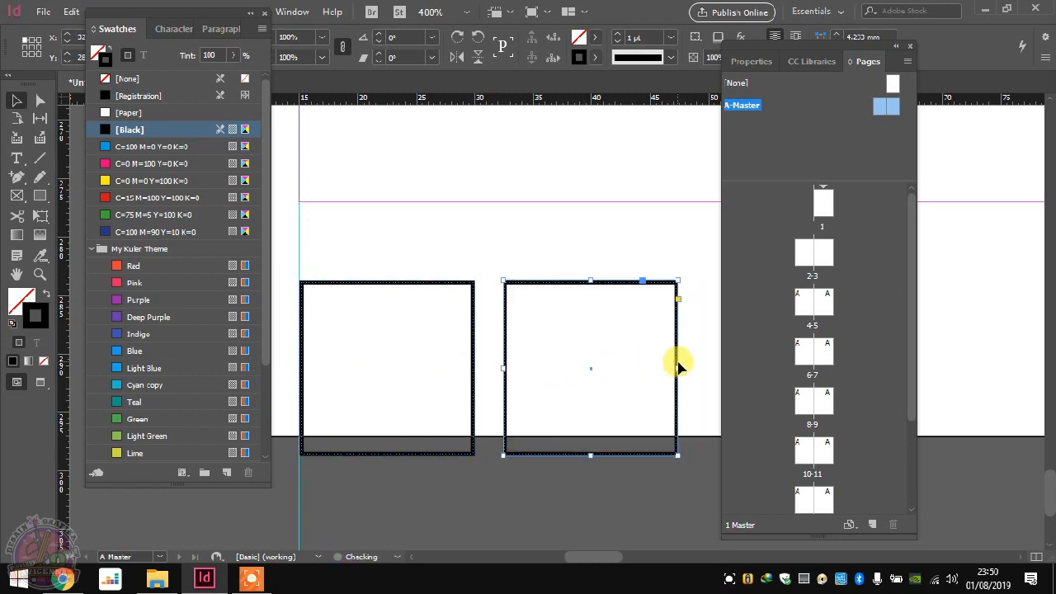
{"action": "left_click_drag", "start_coordinate": [678, 369], "coordinate": [538, 386]}
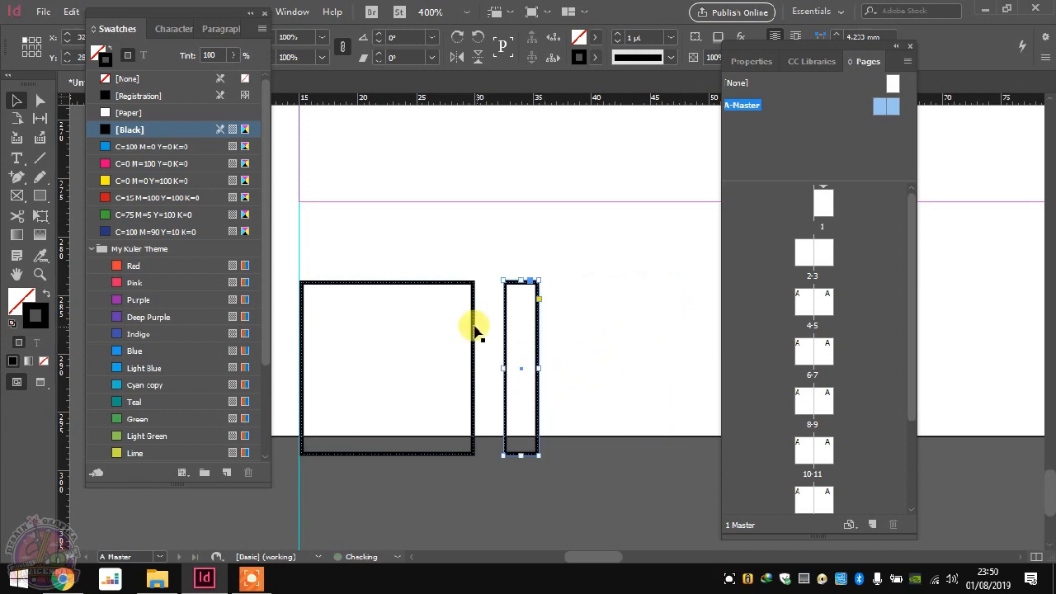
Step: Fill the square and the bar with the red C=15 M=100 Y=100 swatch and remove their strokes
{"action": "left_click", "coordinate": [441, 283], "text": "shift"}
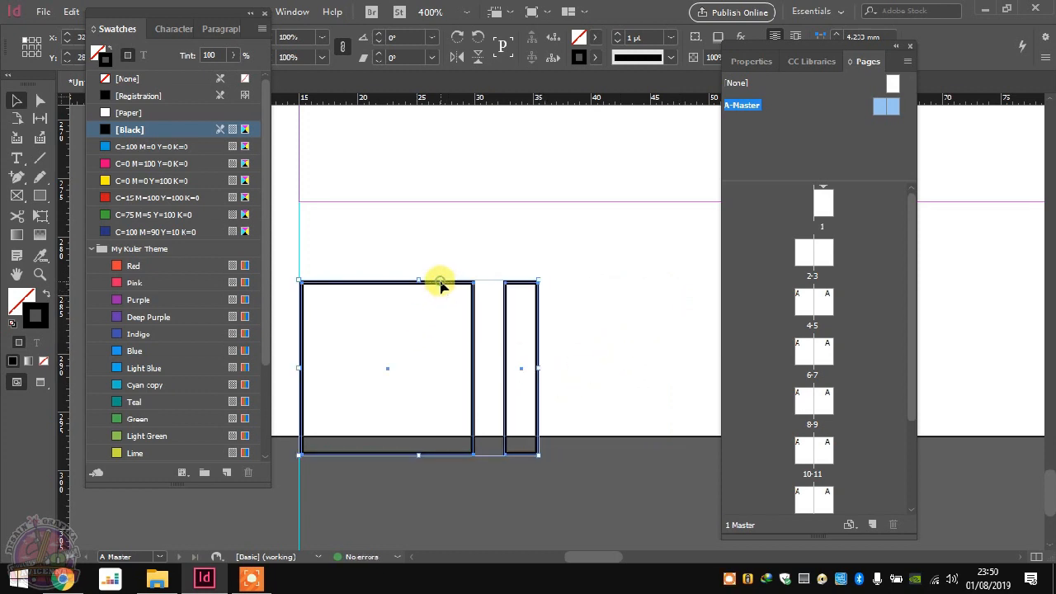
{"action": "left_click", "coordinate": [35, 322]}
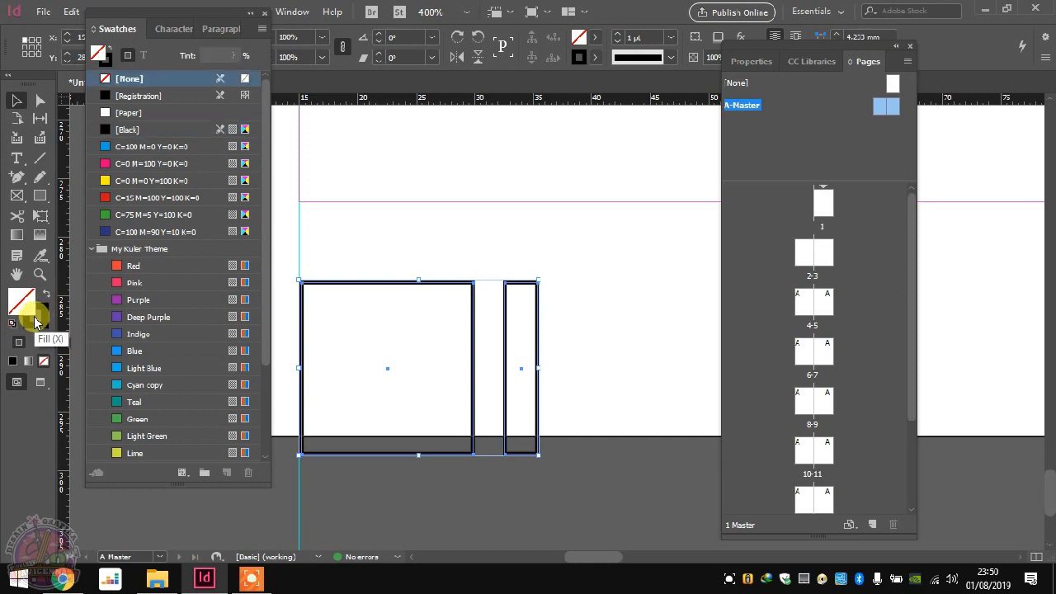
{"action": "left_click", "coordinate": [136, 198]}
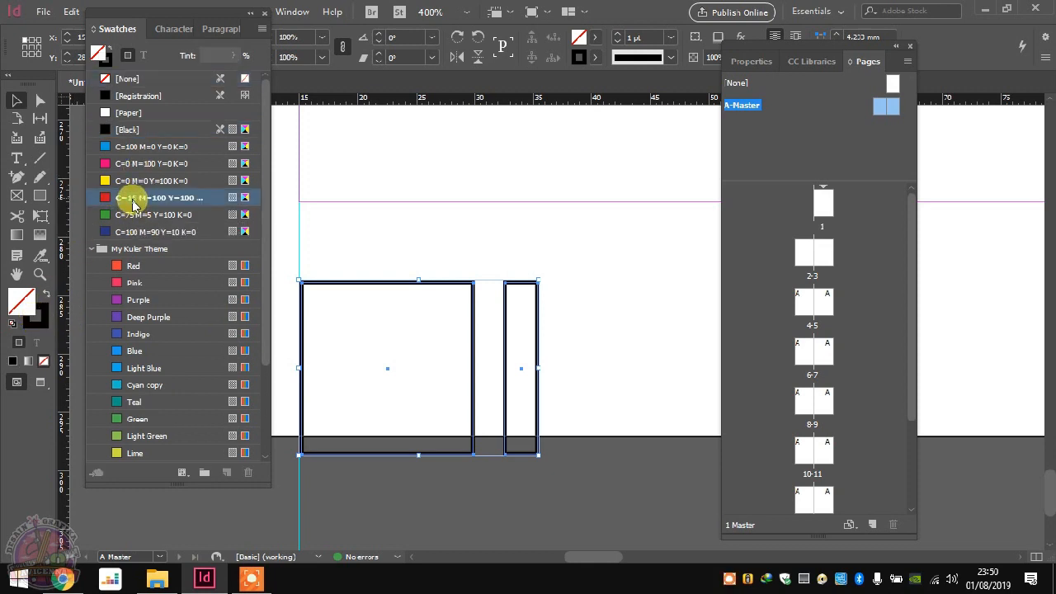
{"action": "left_click", "coordinate": [38, 317]}
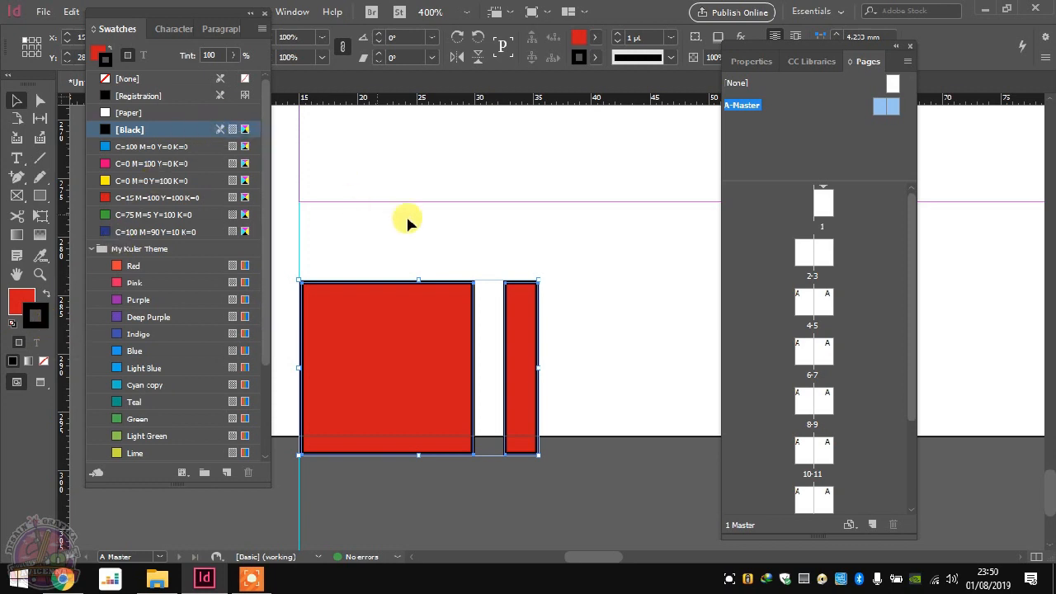
{"action": "key", "text": "slash"}
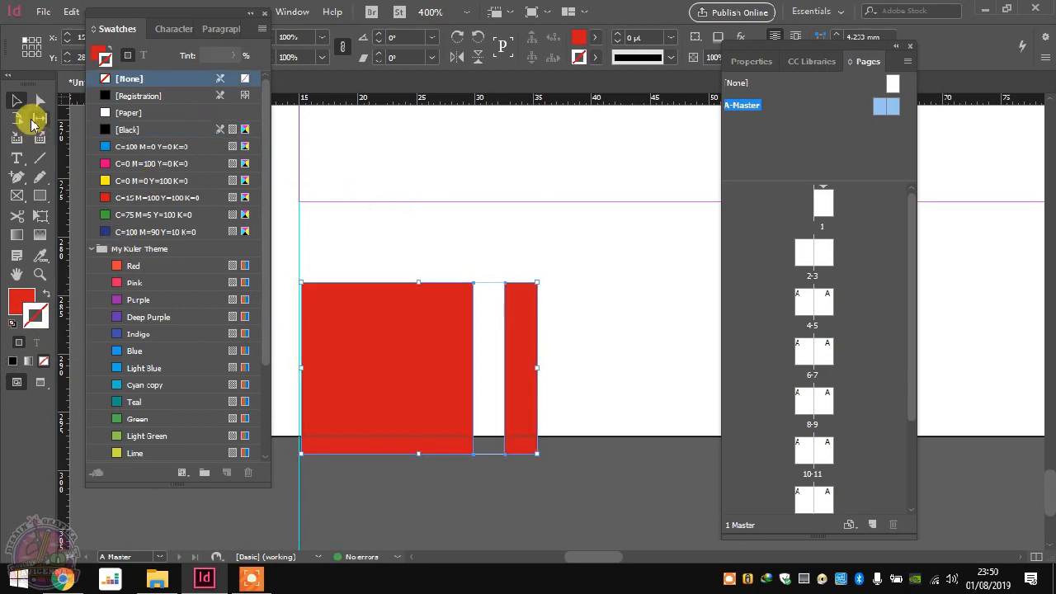
Step: Move the red square and bar together so the square's left edge aligns with the outer margin guide
{"action": "left_click", "coordinate": [429, 229]}
{"action": "left_click", "coordinate": [347, 327]}
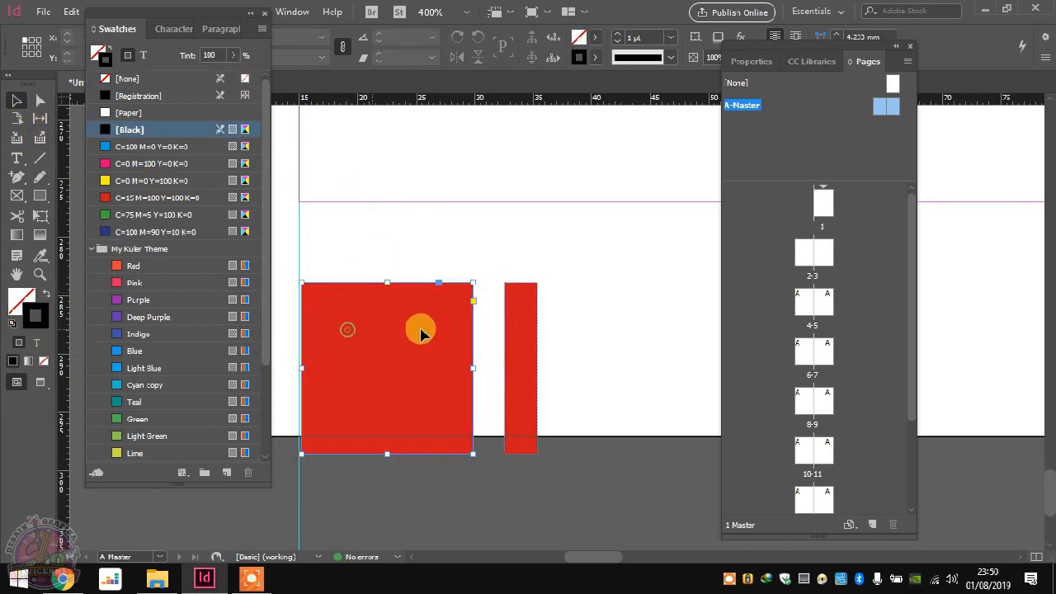
{"action": "left_click", "coordinate": [520, 329], "text": "shift"}
{"action": "left_click_drag", "start_coordinate": [323, 366], "coordinate": [320, 363]}
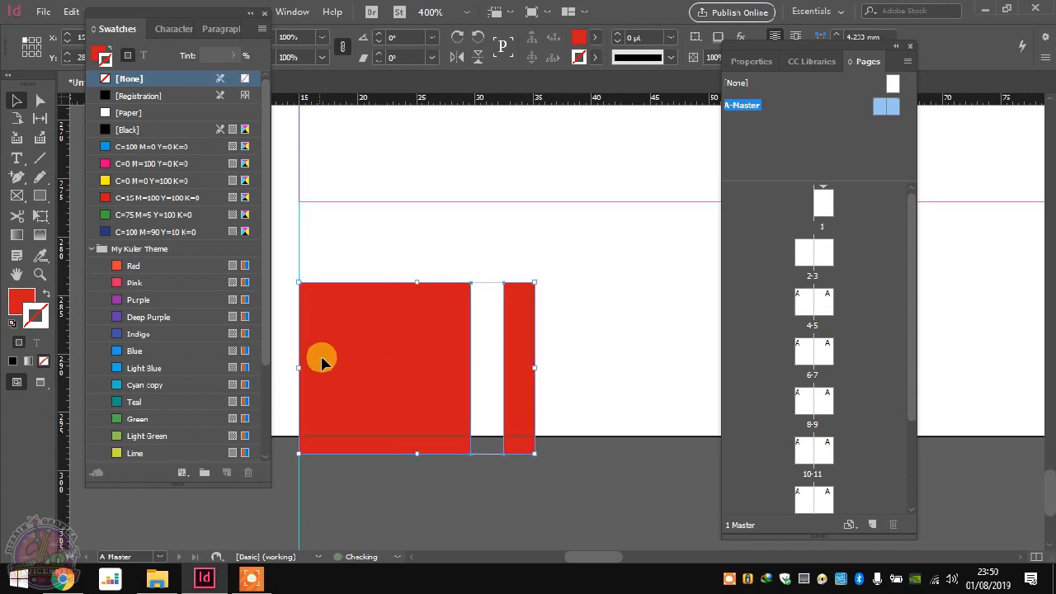
Step: Change the fill of the narrow vertical bar to the Black swatch
{"action": "left_click", "coordinate": [447, 238]}
{"action": "left_click", "coordinate": [514, 320]}
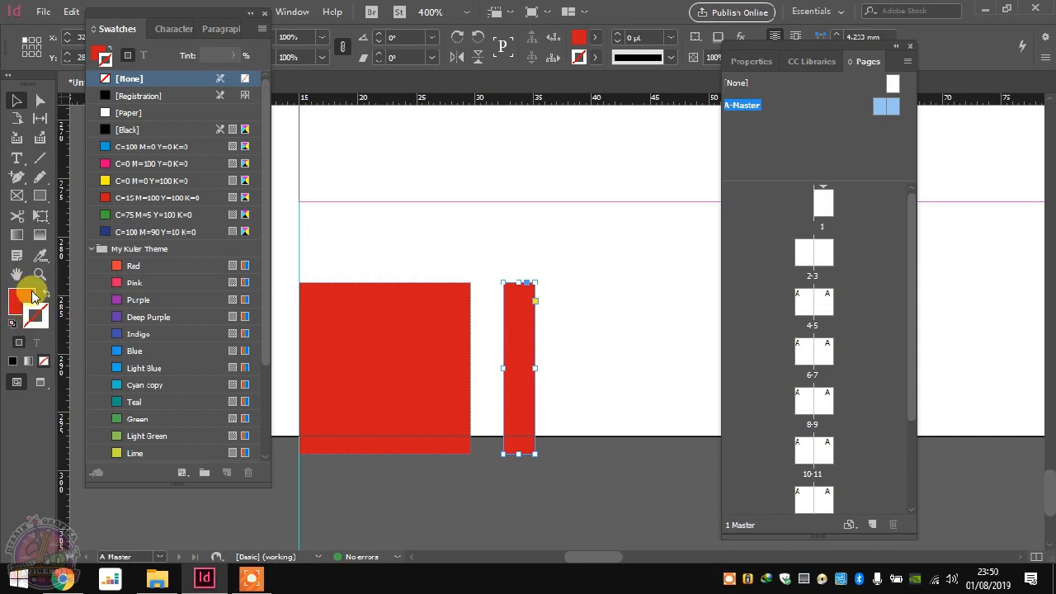
{"action": "left_click", "coordinate": [18, 314]}
{"action": "left_click", "coordinate": [106, 199]}
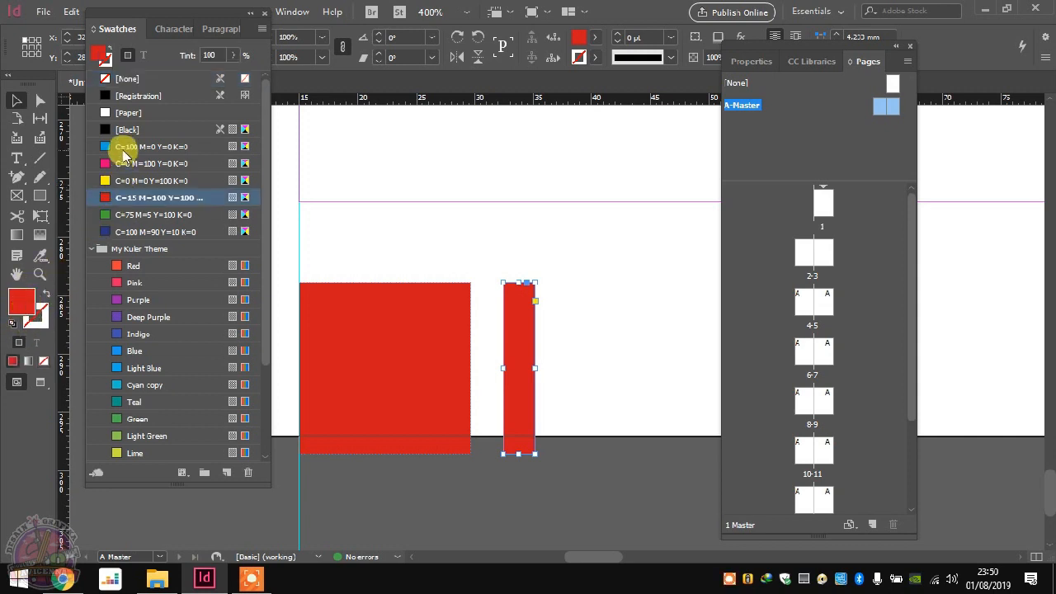
{"action": "left_click", "coordinate": [126, 134]}
{"action": "left_click", "coordinate": [566, 252]}
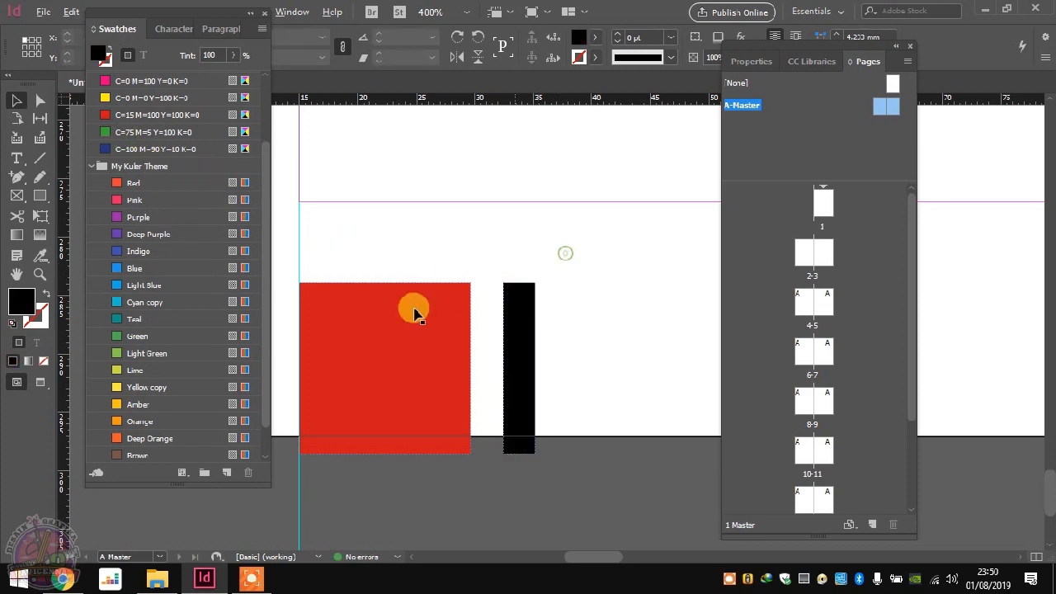
Step: Preview the footer square and bar without guides, examine them at several zoom levels, and return to normal view
{"action": "scroll", "coordinate": [388, 302], "scroll_direction": "down", "scroll_amount": 3}
{"action": "scroll", "coordinate": [414, 405], "scroll_direction": "up", "scroll_amount": 3}
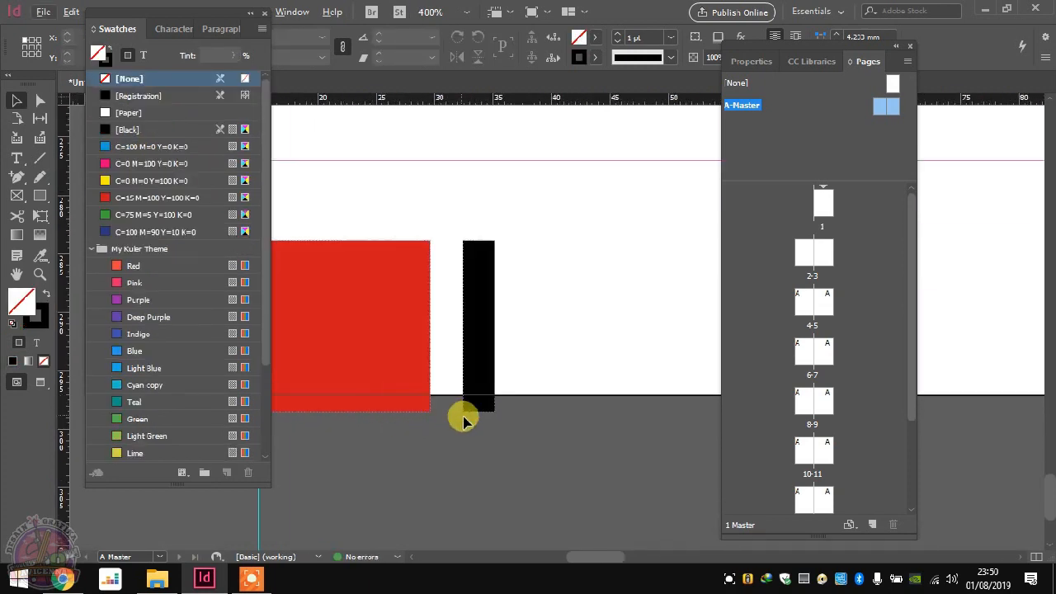
{"action": "scroll", "coordinate": [412, 379], "scroll_direction": "down", "scroll_amount": 1}
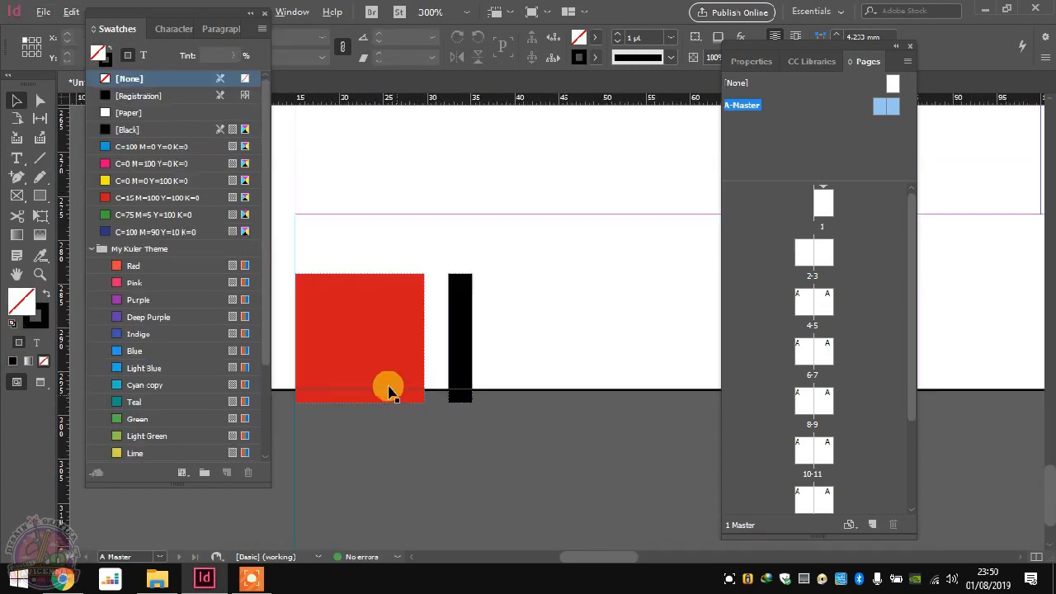
{"action": "scroll", "coordinate": [363, 375], "scroll_direction": "down", "scroll_amount": 2}
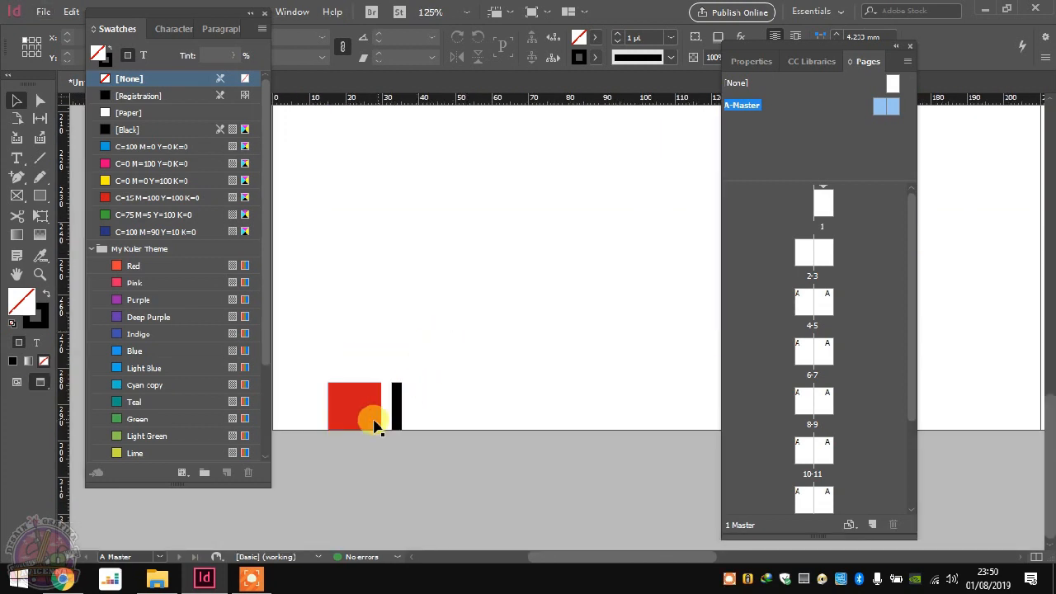
{"action": "scroll", "coordinate": [371, 419], "scroll_direction": "down", "scroll_amount": 3}
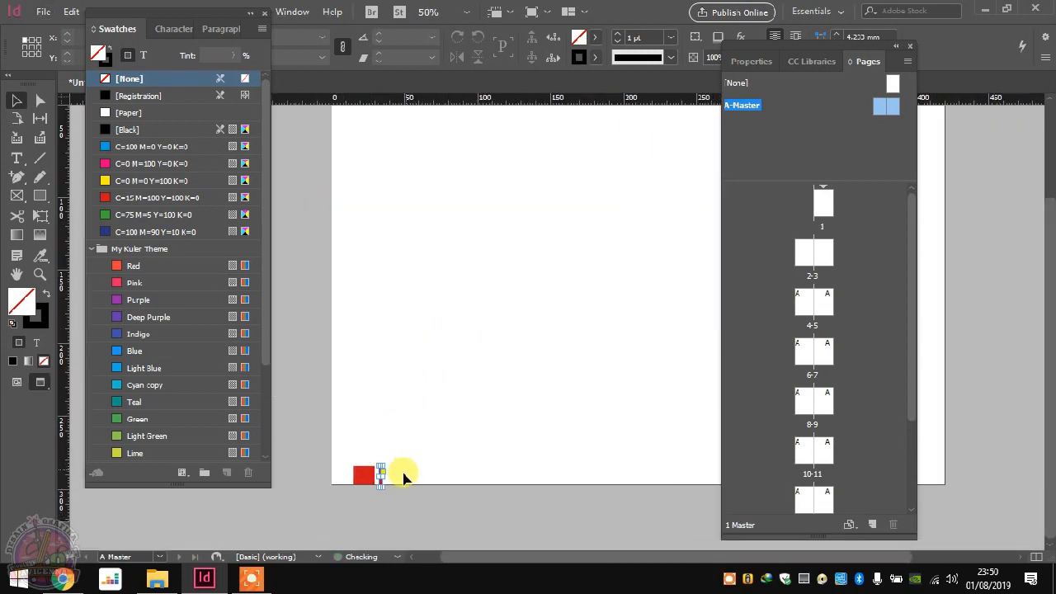
{"action": "scroll", "coordinate": [388, 493], "scroll_direction": "up", "scroll_amount": 4}
{"action": "scroll", "coordinate": [407, 400], "scroll_direction": "down", "scroll_amount": 3}
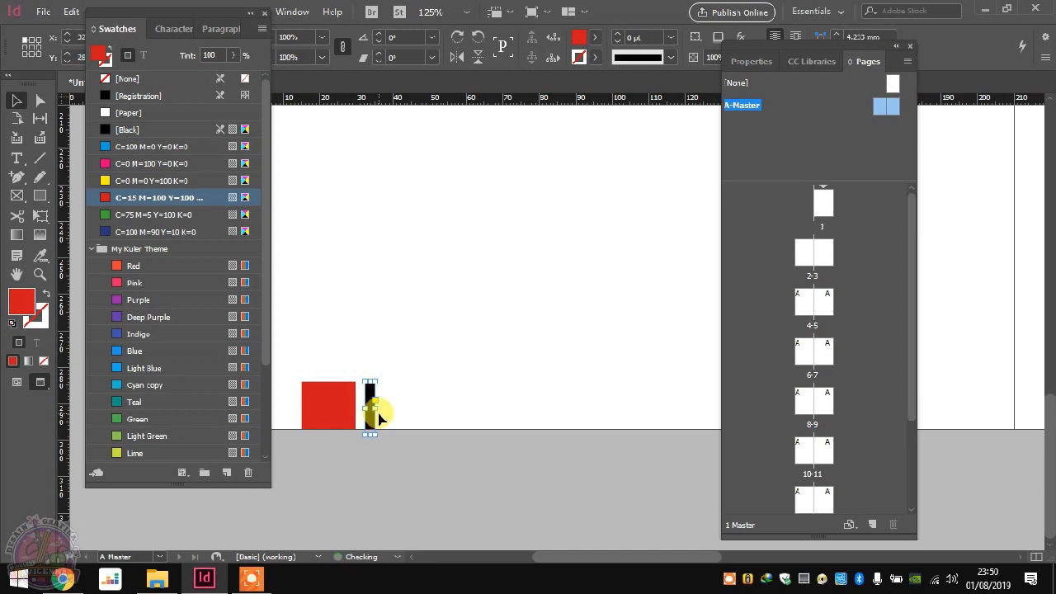
{"action": "key", "text": "w"}
{"action": "left_click", "coordinate": [436, 365]}
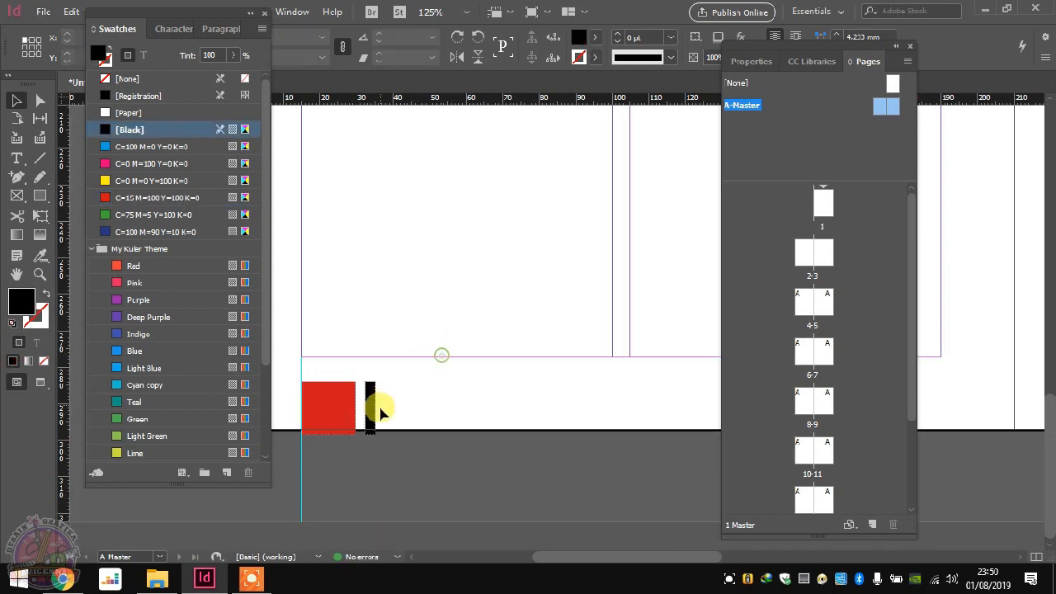
Step: Duplicate the red square and black bar onto the right A-Master page, near its lower outer corner
{"action": "scroll", "coordinate": [337, 288], "scroll_direction": "down", "scroll_amount": 3}
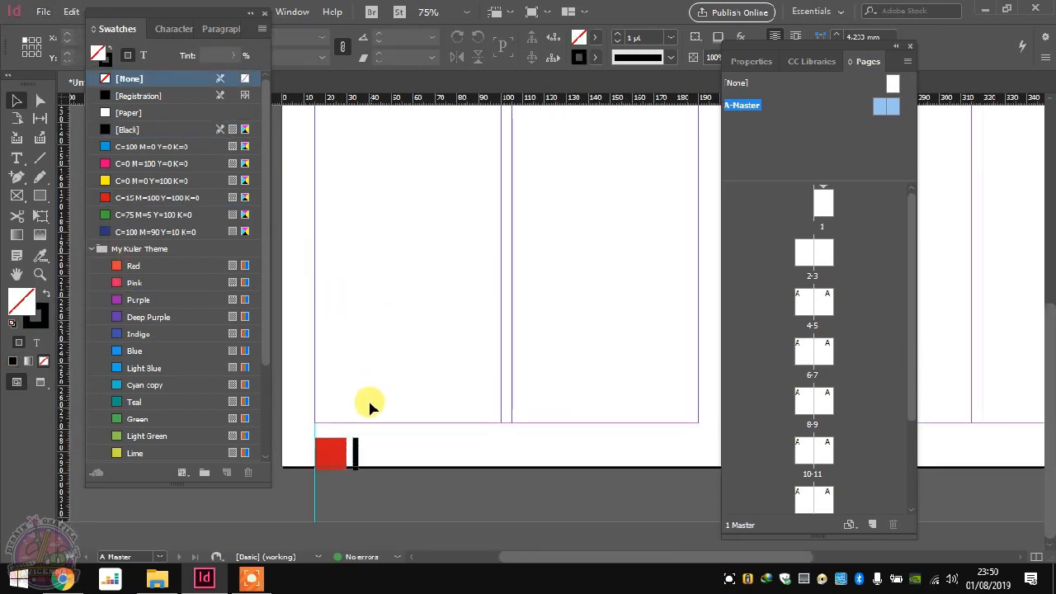
{"action": "left_click_drag", "start_coordinate": [364, 483], "coordinate": [595, 478]}
{"action": "left_click_drag", "start_coordinate": [609, 557], "coordinate": [728, 547]}
{"action": "left_click_drag", "start_coordinate": [403, 475], "coordinate": [688, 488]}
{"action": "scroll", "coordinate": [697, 486], "scroll_direction": "up", "scroll_amount": 4}
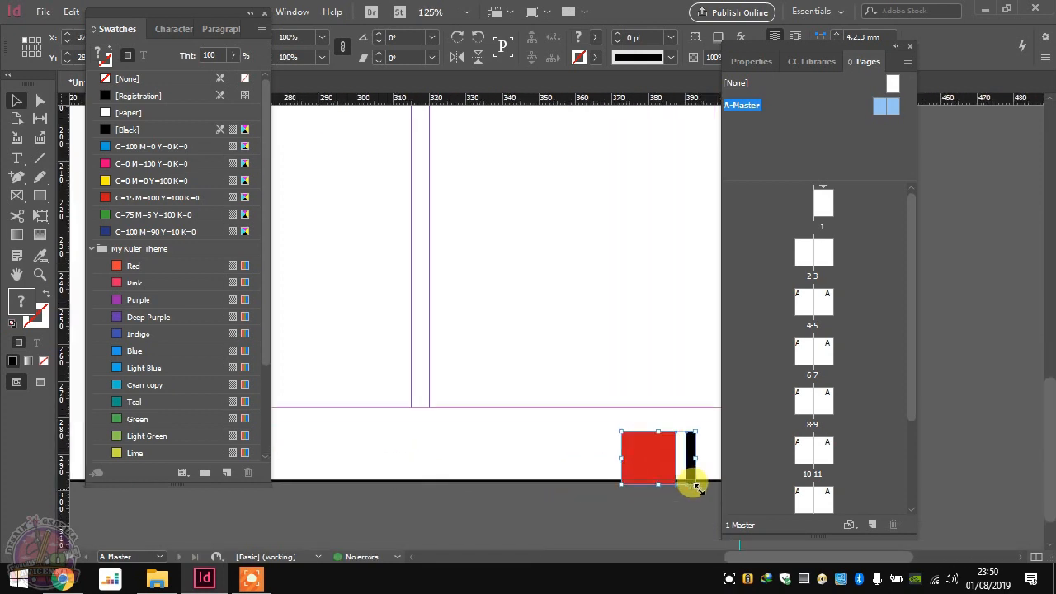
Step: Flip the copied red square and black bar horizontally and align the square's outer edge with the right page's outer margin guide
{"action": "scroll", "coordinate": [670, 502], "scroll_direction": "right", "scroll_amount": 3}
{"action": "right_click", "coordinate": [381, 461]}
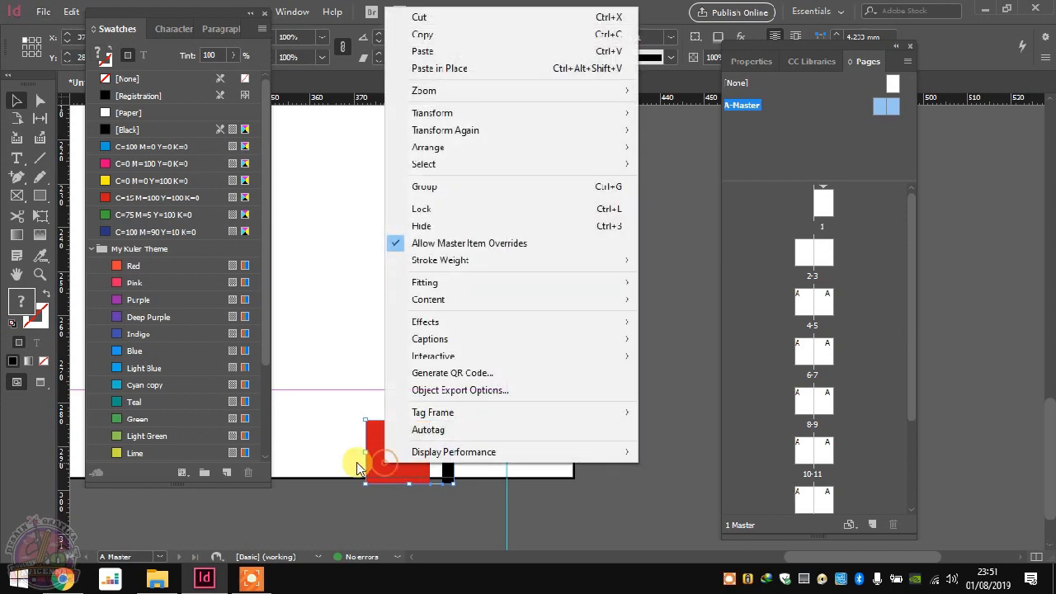
{"action": "mouse_move", "coordinate": [578, 115]}
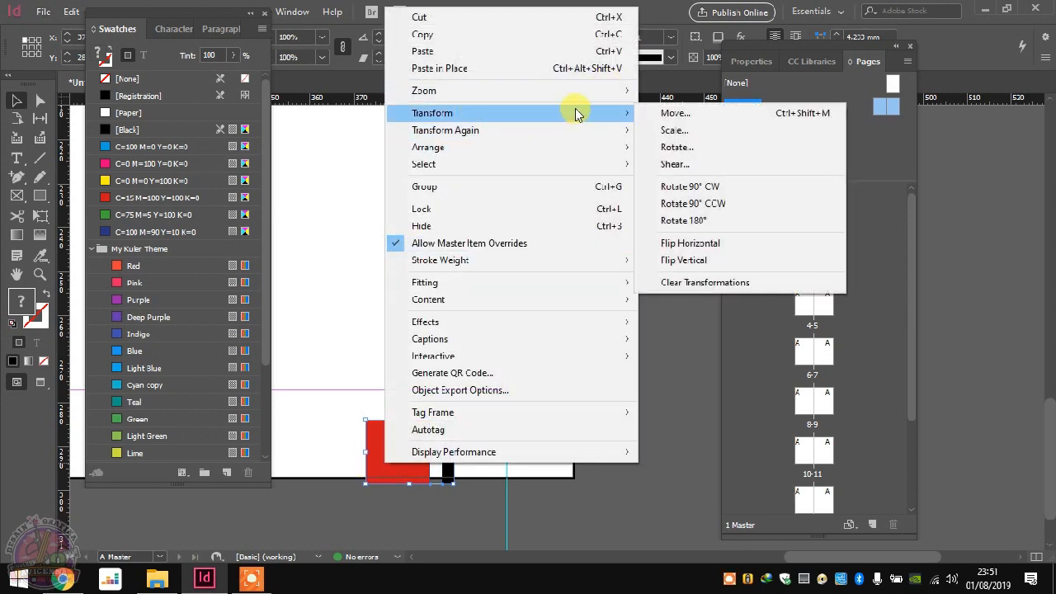
{"action": "left_click", "coordinate": [707, 245]}
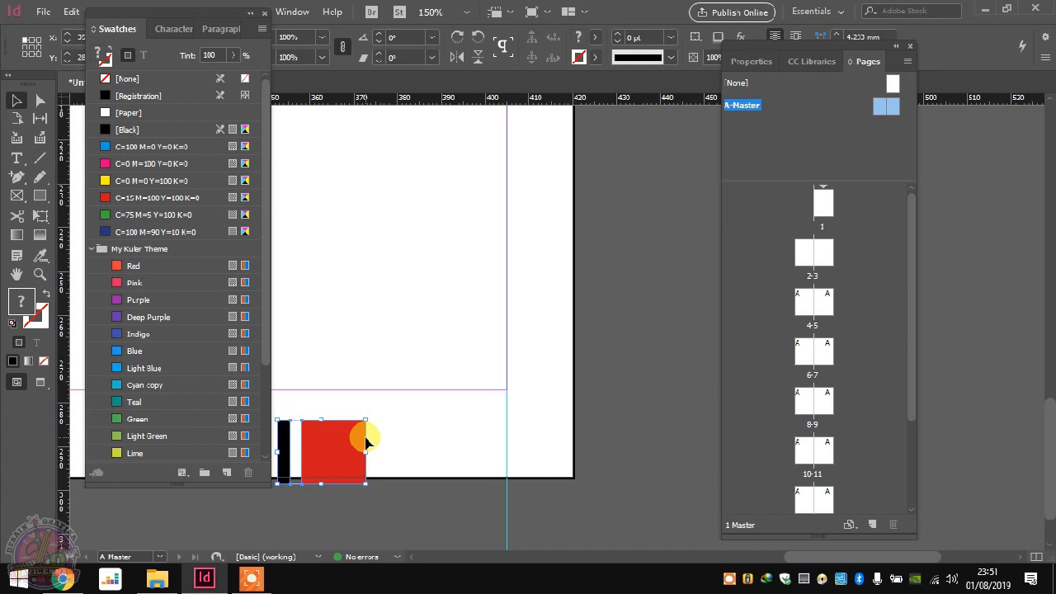
{"action": "left_click_drag", "start_coordinate": [367, 439], "coordinate": [505, 440]}
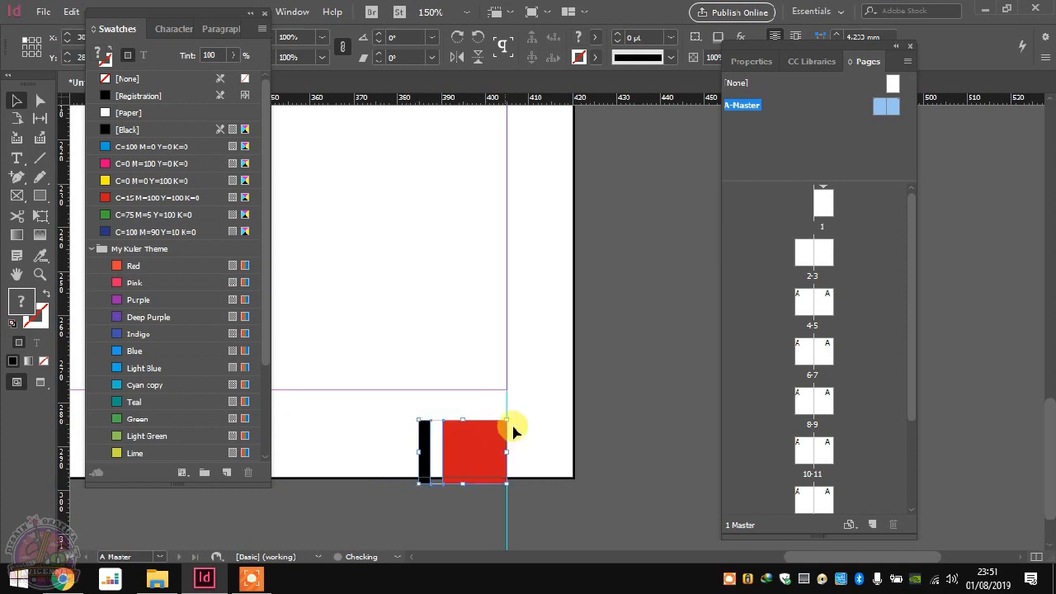
{"action": "left_click", "coordinate": [555, 405]}
Step: Draw a small text frame above the footer blocks on the left A-Master page
{"action": "scroll", "coordinate": [577, 379], "scroll_direction": "down", "scroll_amount": 5}
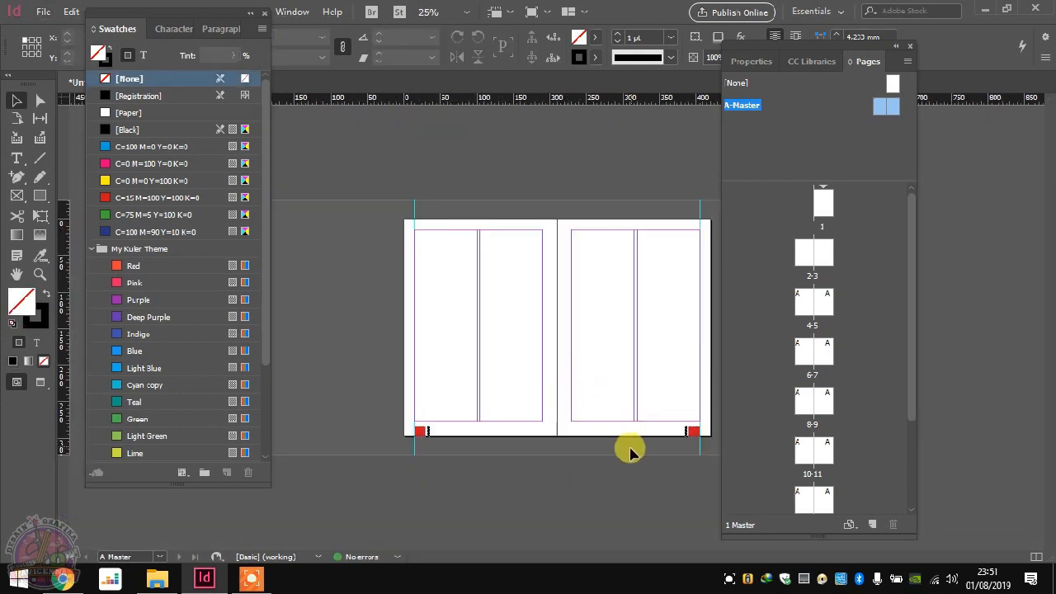
{"action": "scroll", "coordinate": [566, 413], "scroll_direction": "up", "scroll_amount": 3}
{"action": "scroll", "coordinate": [502, 419], "scroll_direction": "down", "scroll_amount": 2}
{"action": "scroll", "coordinate": [443, 452], "scroll_direction": "up", "scroll_amount": 4}
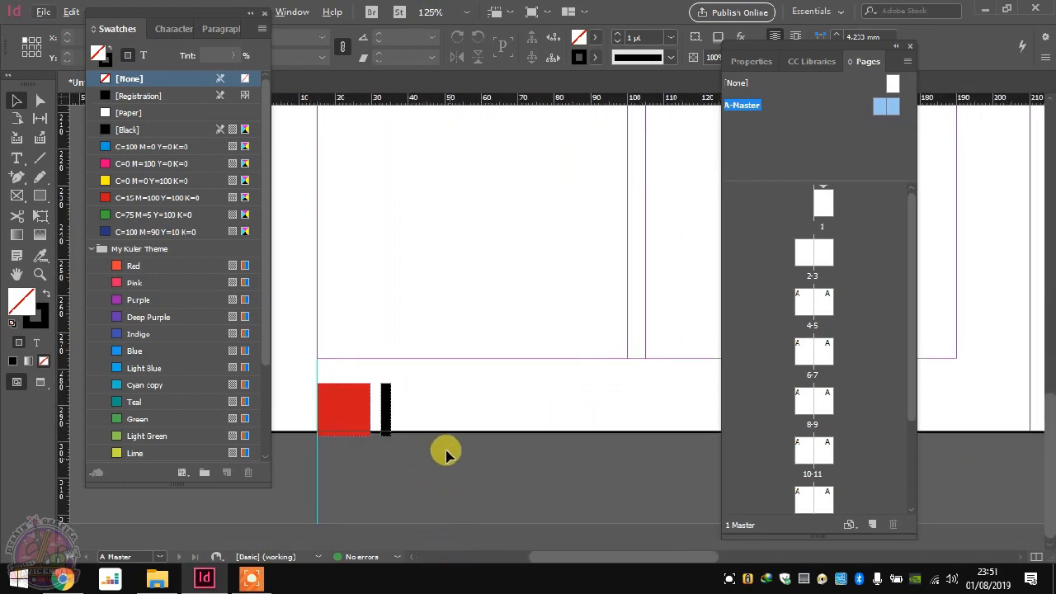
{"action": "left_click", "coordinate": [18, 159]}
{"action": "scroll", "coordinate": [412, 363], "scroll_direction": "up", "scroll_amount": 1}
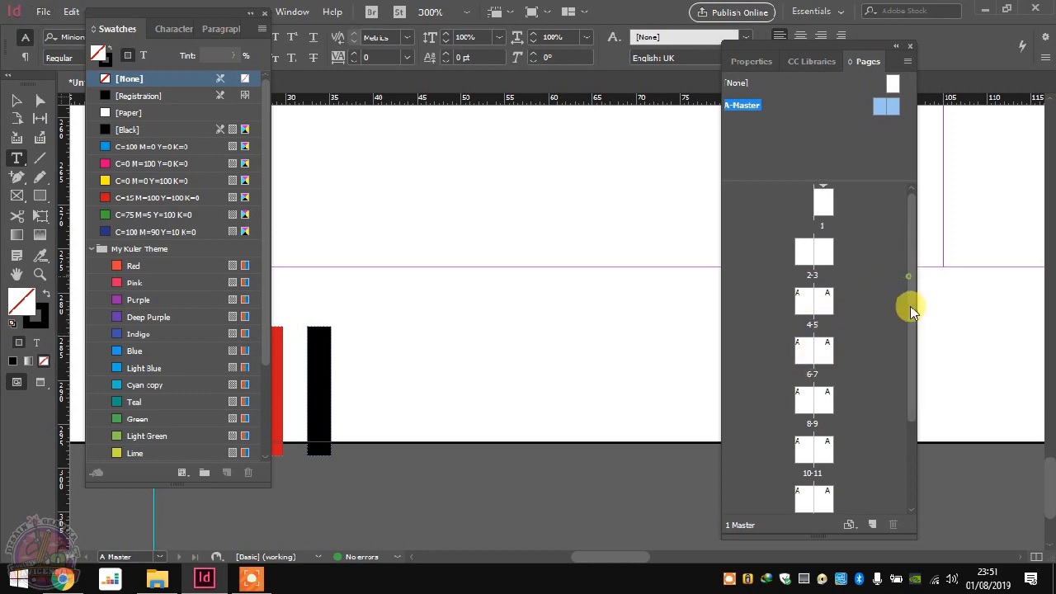
{"action": "scroll", "coordinate": [814, 229], "scroll_direction": "down", "scroll_amount": 2}
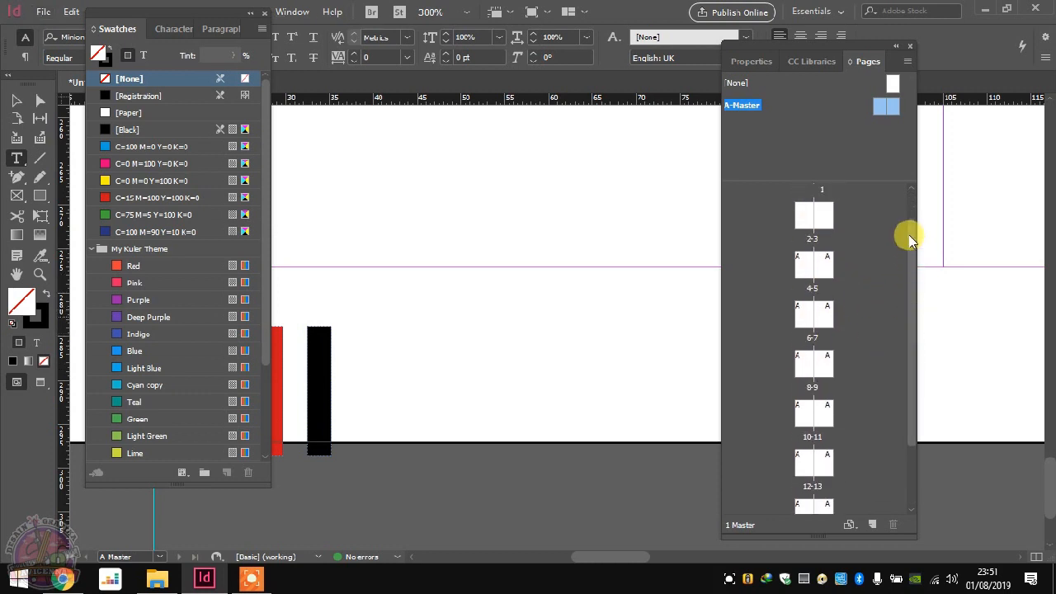
{"action": "scroll", "coordinate": [911, 240], "scroll_direction": "up", "scroll_amount": 2}
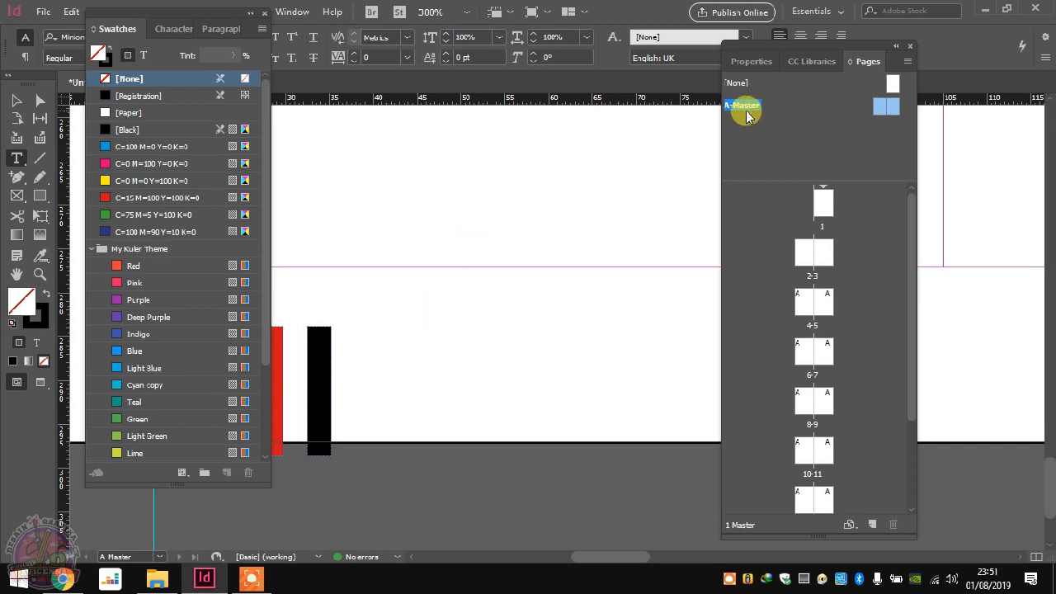
{"action": "left_click_drag", "start_coordinate": [747, 116], "coordinate": [350, 402]}
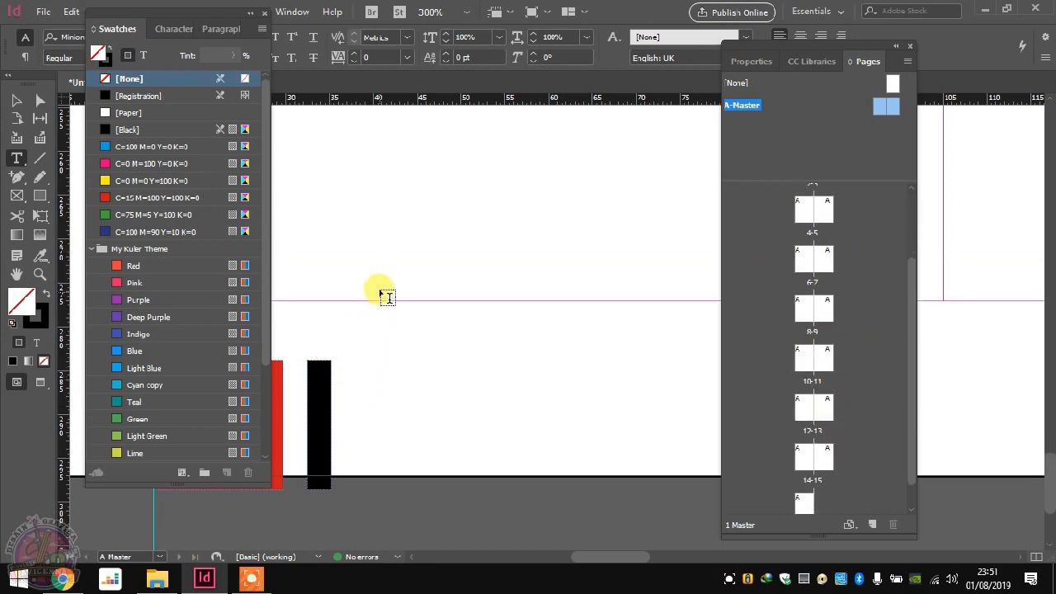
{"action": "left_click", "coordinate": [17, 161]}
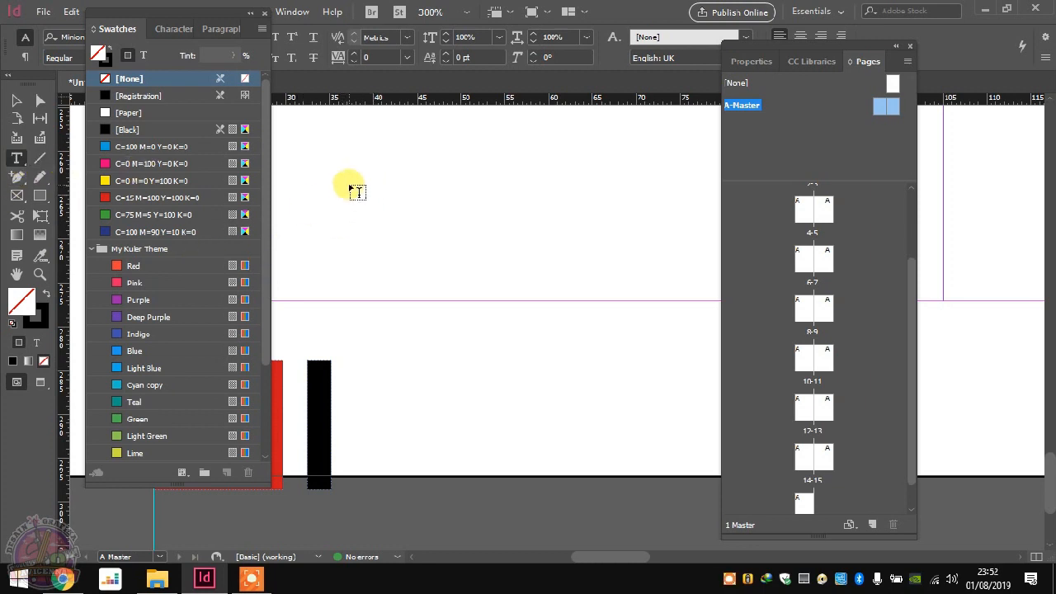
{"action": "left_click_drag", "start_coordinate": [348, 185], "coordinate": [424, 259]}
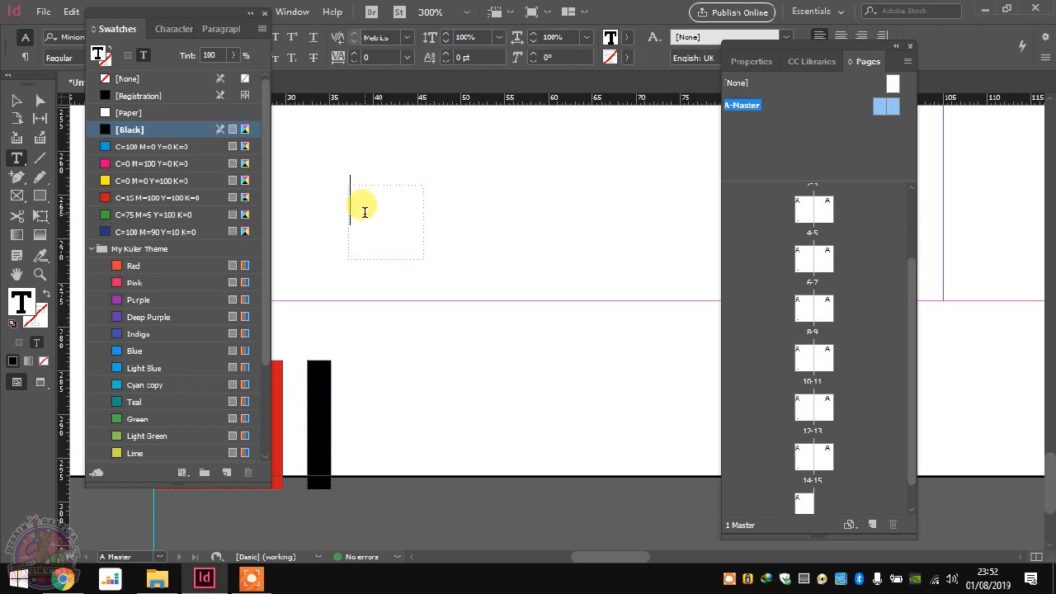
Step: Insert a Current Page Number marker in the new text frame
{"action": "right_click", "coordinate": [366, 212]}
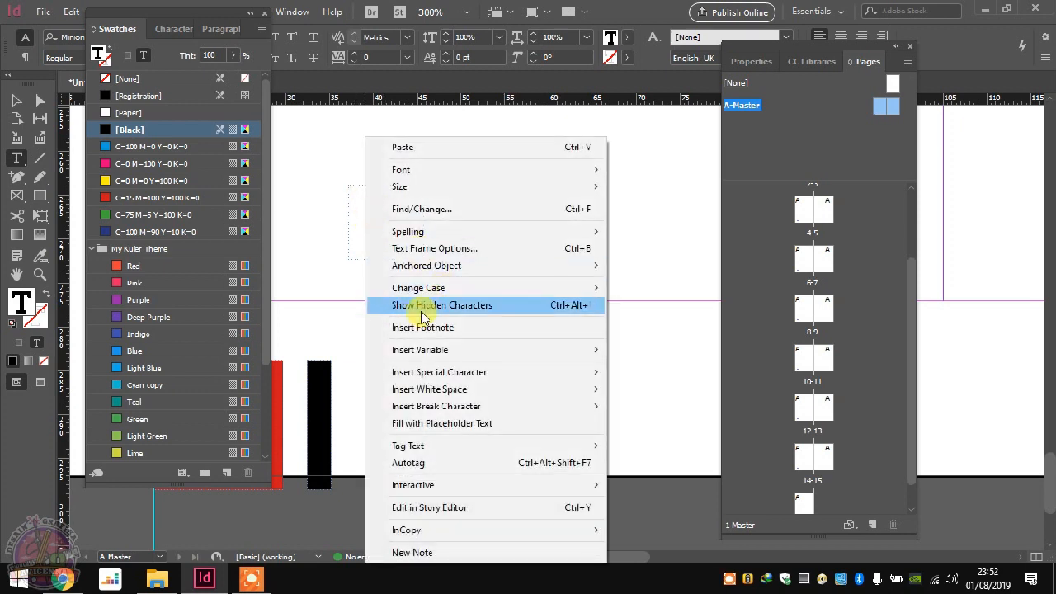
{"action": "mouse_move", "coordinate": [462, 373]}
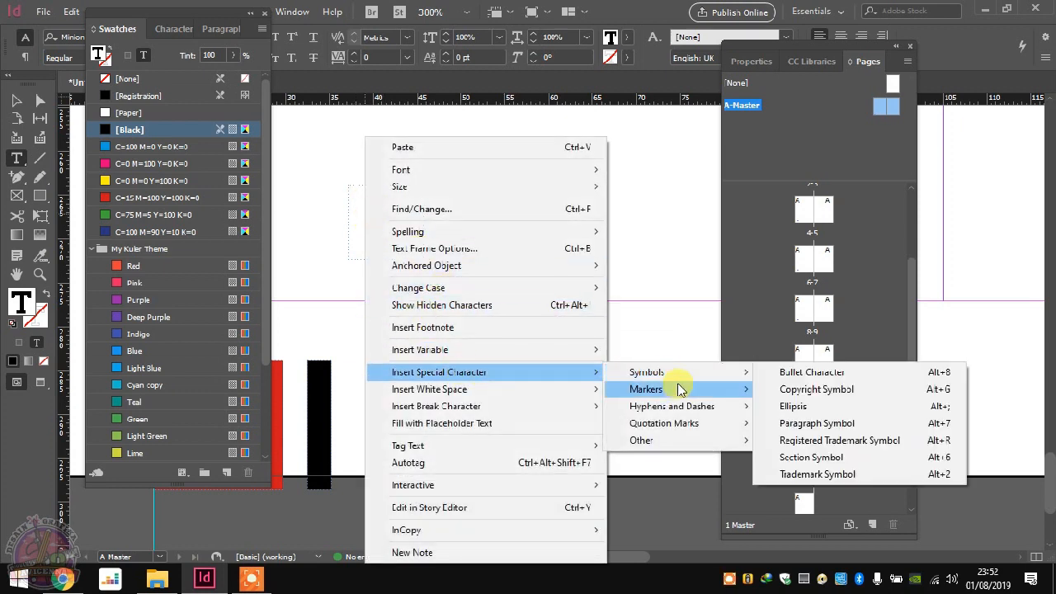
{"action": "mouse_move", "coordinate": [678, 390]}
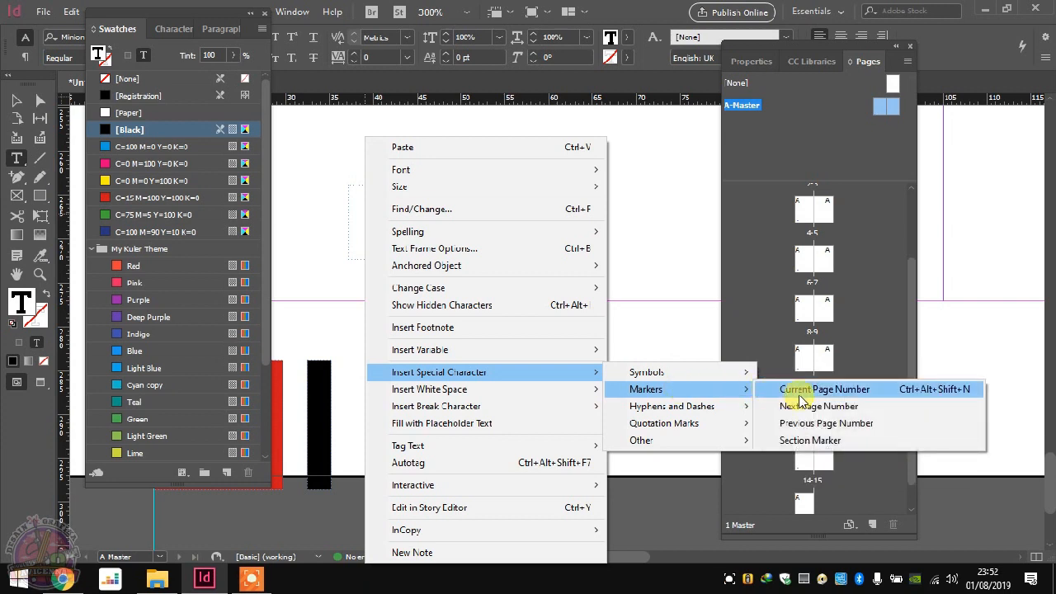
{"action": "left_click", "coordinate": [798, 393]}
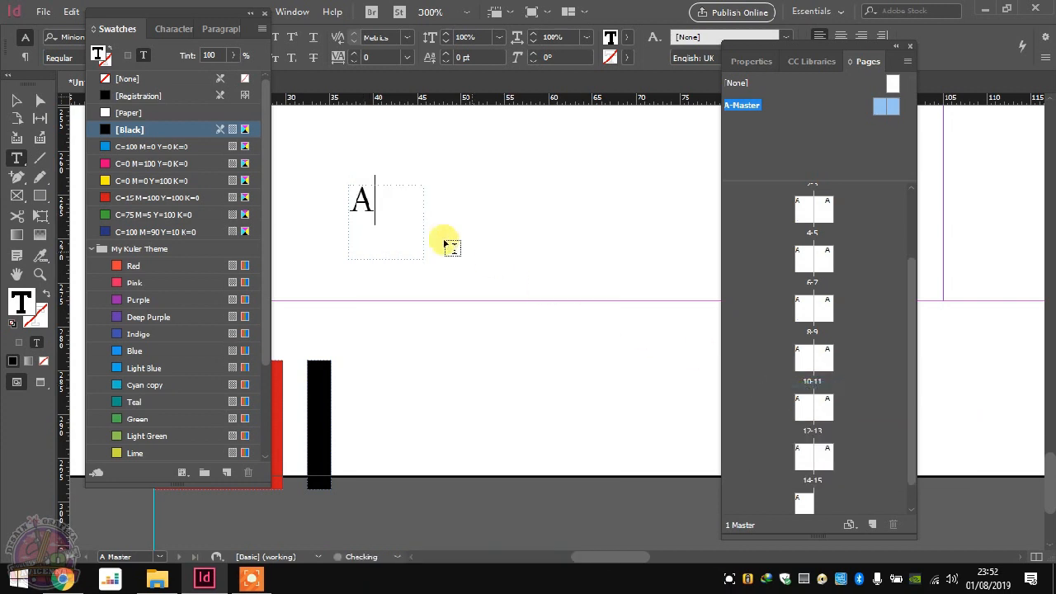
Step: Fit the page-number frame to its content and narrow it to about 3.7 mm wide
{"action": "left_click", "coordinate": [18, 102]}
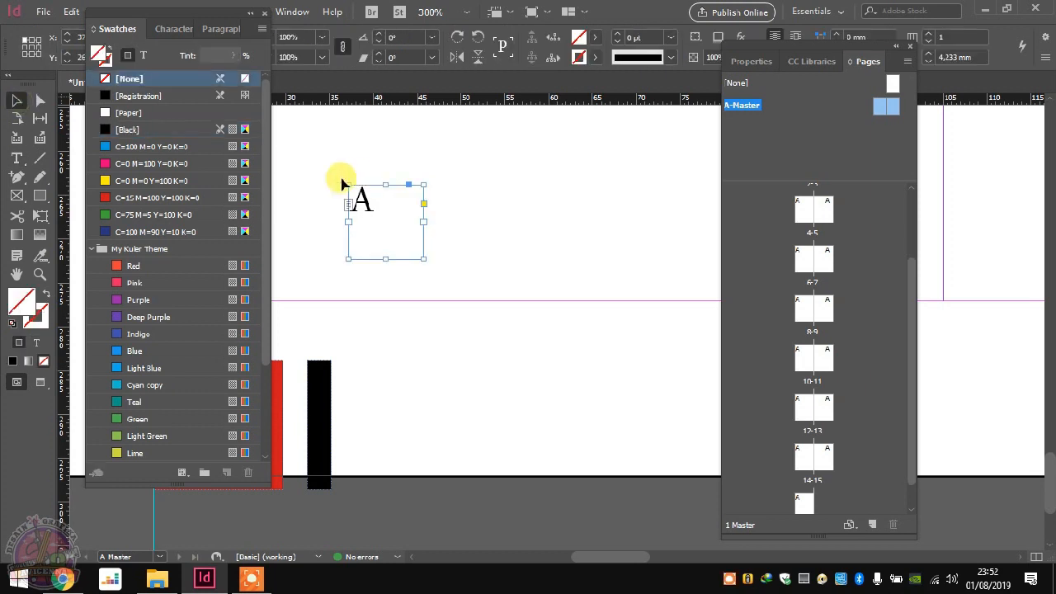
{"action": "scroll", "coordinate": [454, 211], "scroll_direction": "left", "scroll_amount": 2}
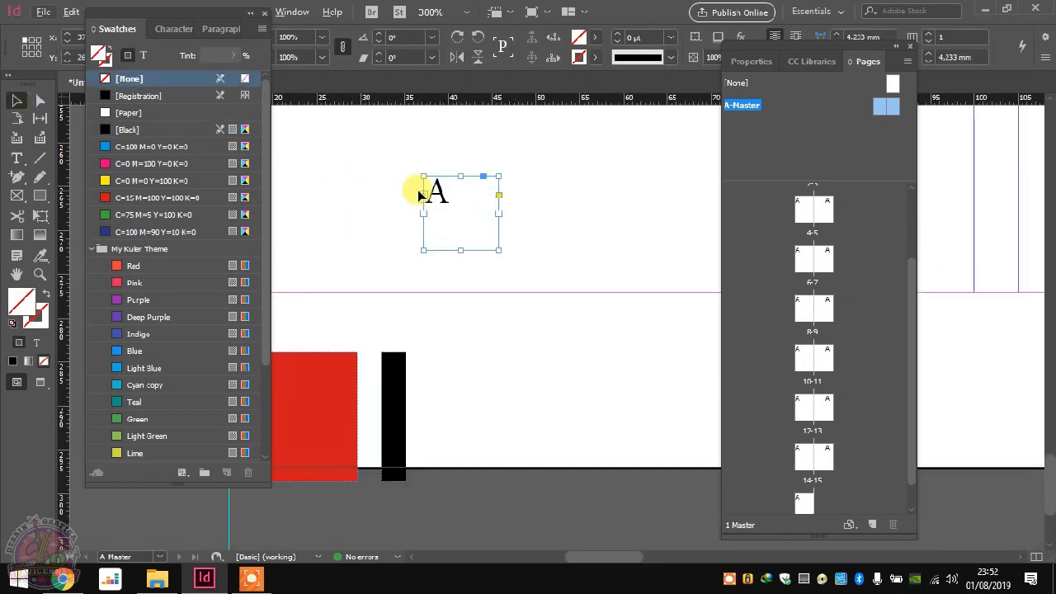
{"action": "scroll", "coordinate": [422, 191], "scroll_direction": "up", "scroll_amount": 1}
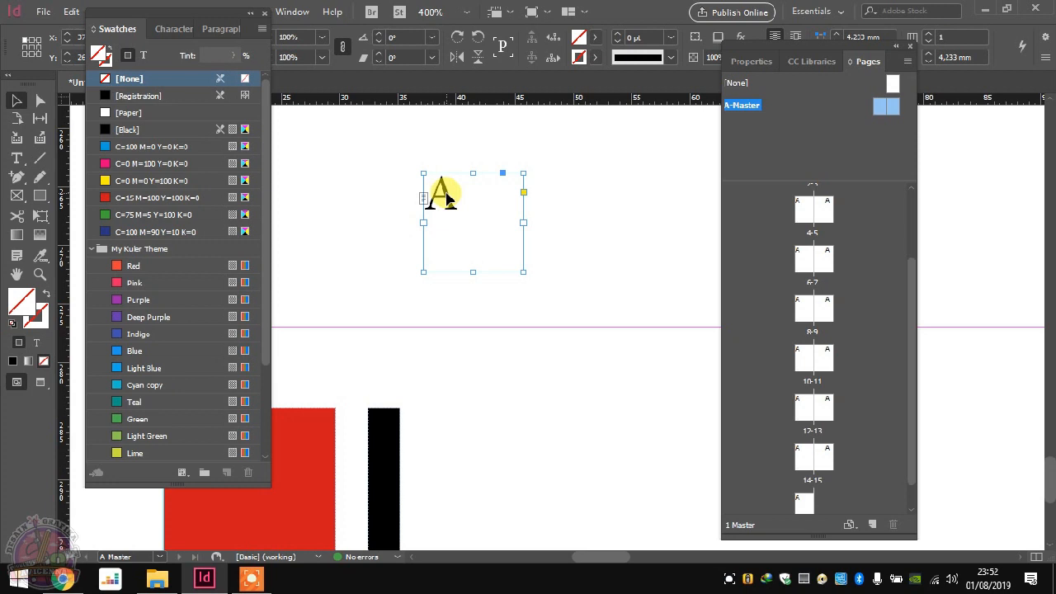
{"action": "left_click_drag", "start_coordinate": [446, 196], "coordinate": [491, 209]}
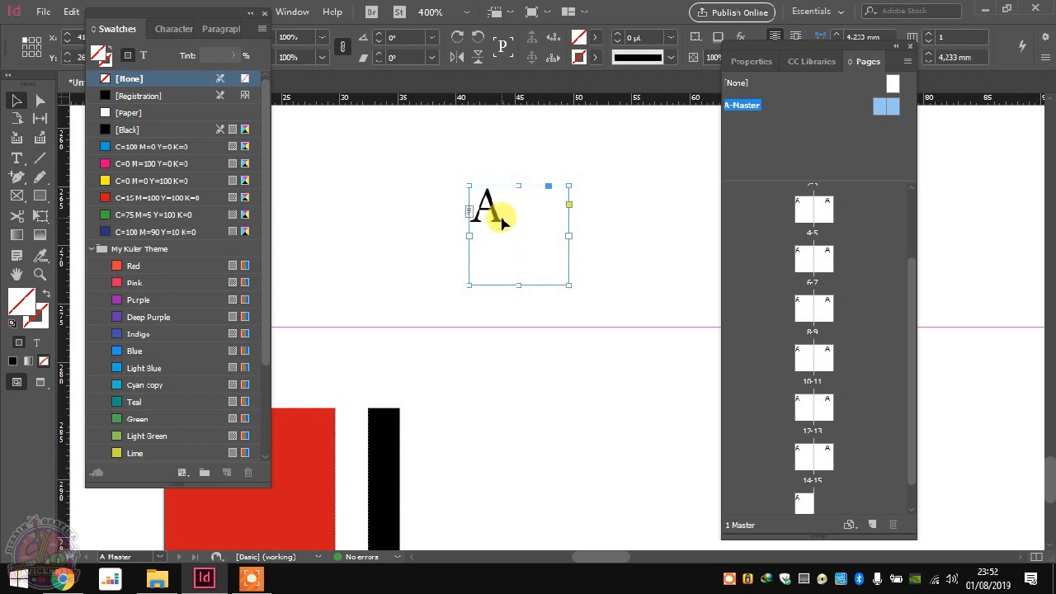
{"action": "right_click", "coordinate": [500, 217]}
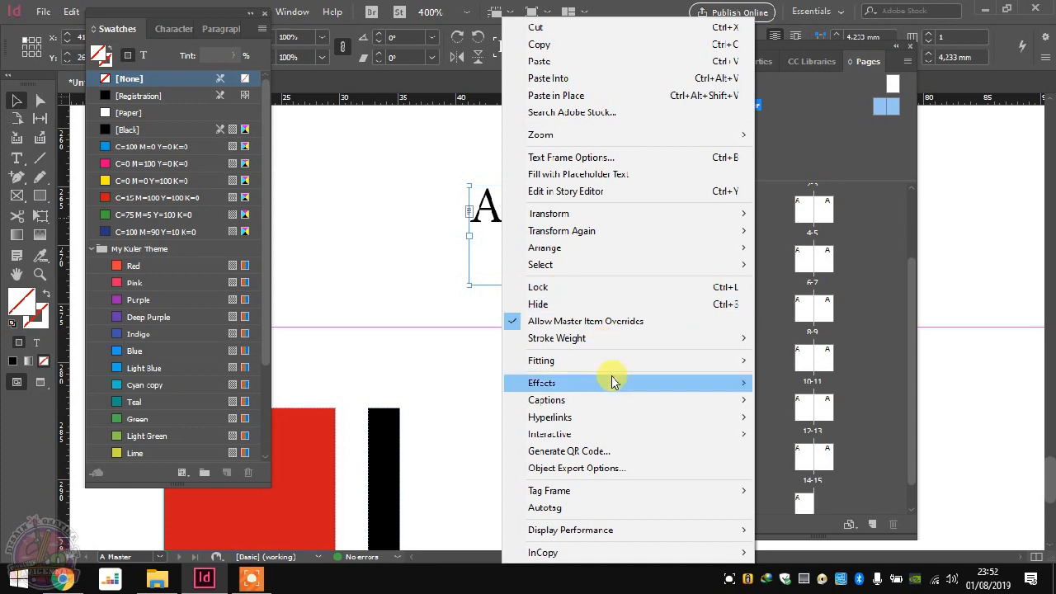
{"action": "mouse_move", "coordinate": [614, 360]}
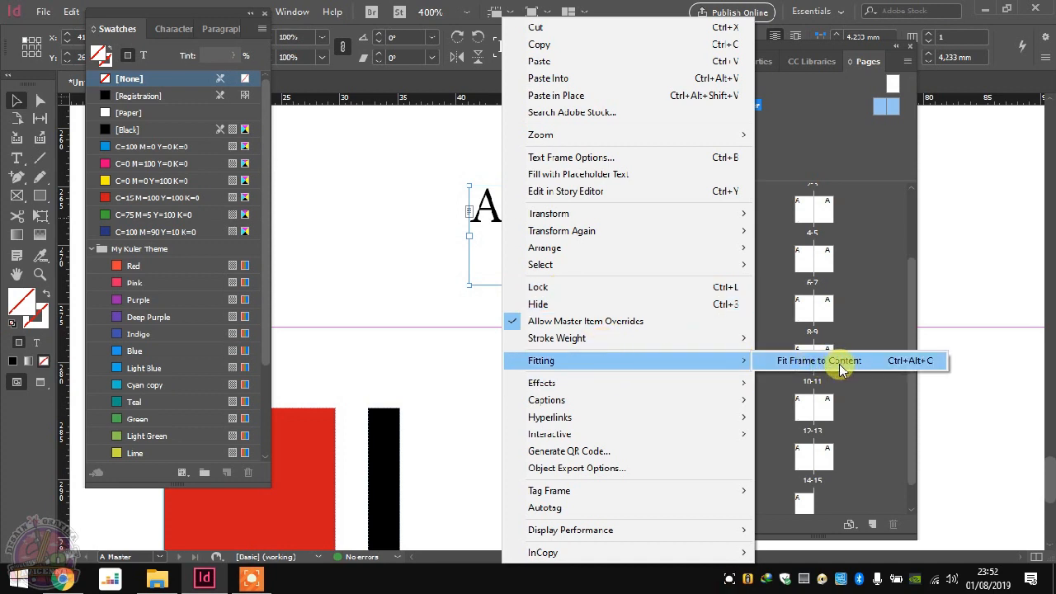
{"action": "left_click", "coordinate": [895, 365]}
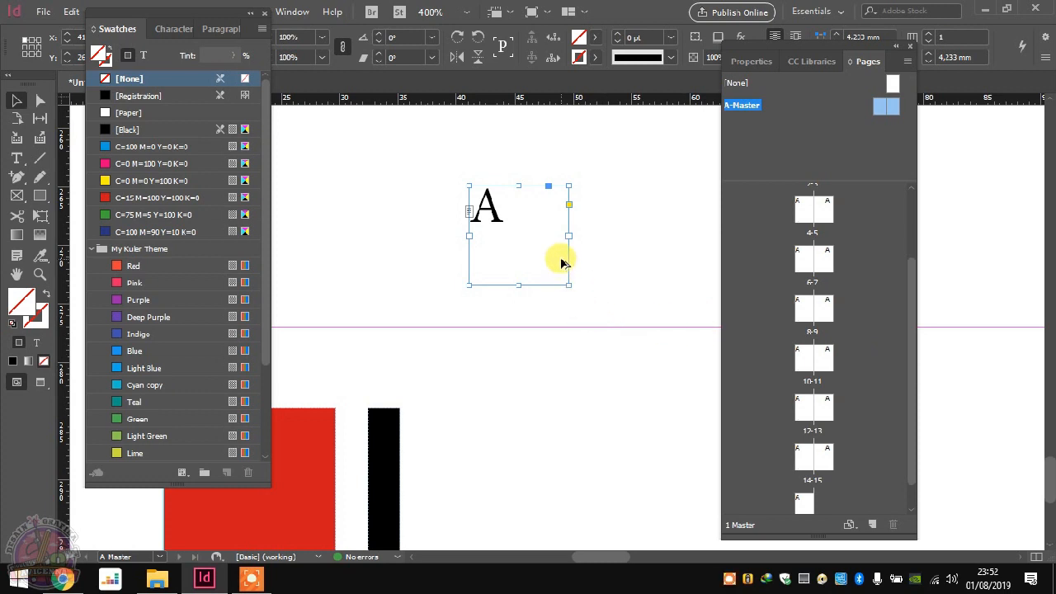
{"action": "left_click", "coordinate": [561, 225]}
{"action": "key", "text": "ctrl+alt+c"}
{"action": "left_click", "coordinate": [583, 208]}
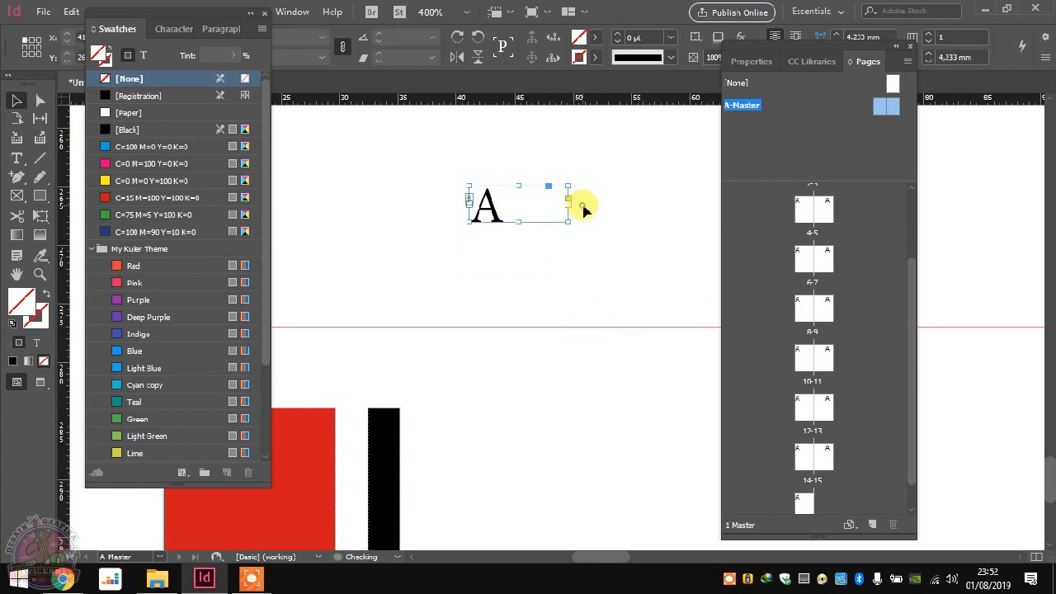
{"action": "left_click_drag", "start_coordinate": [568, 203], "coordinate": [510, 212]}
{"action": "key", "text": "ctrl+minus"}
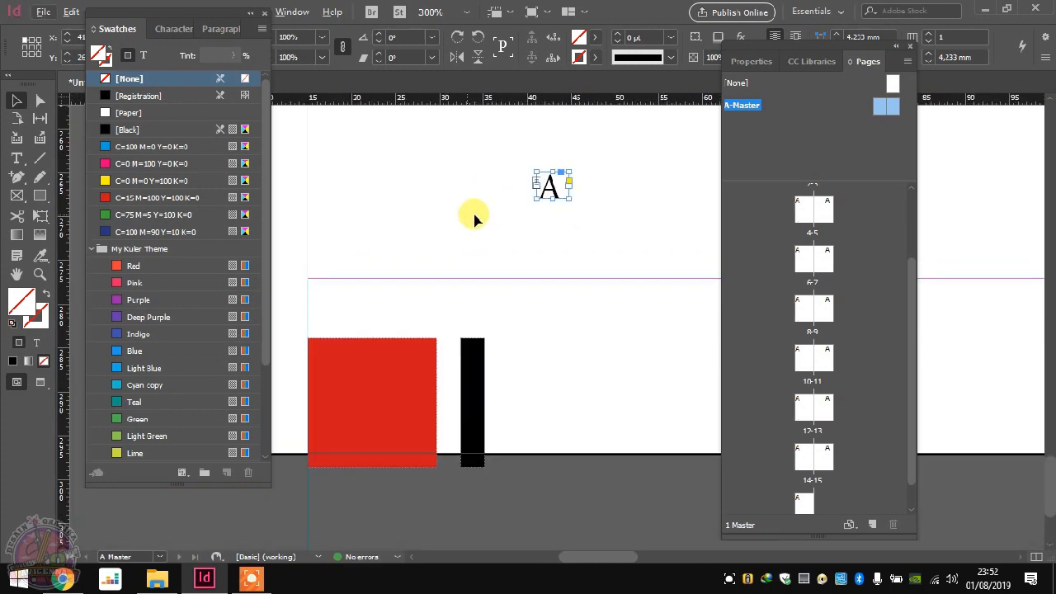
Step: Set the page-number marker's font to Futura Md BT Medium
{"action": "left_click_drag", "start_coordinate": [170, 18], "coordinate": [153, 90]}
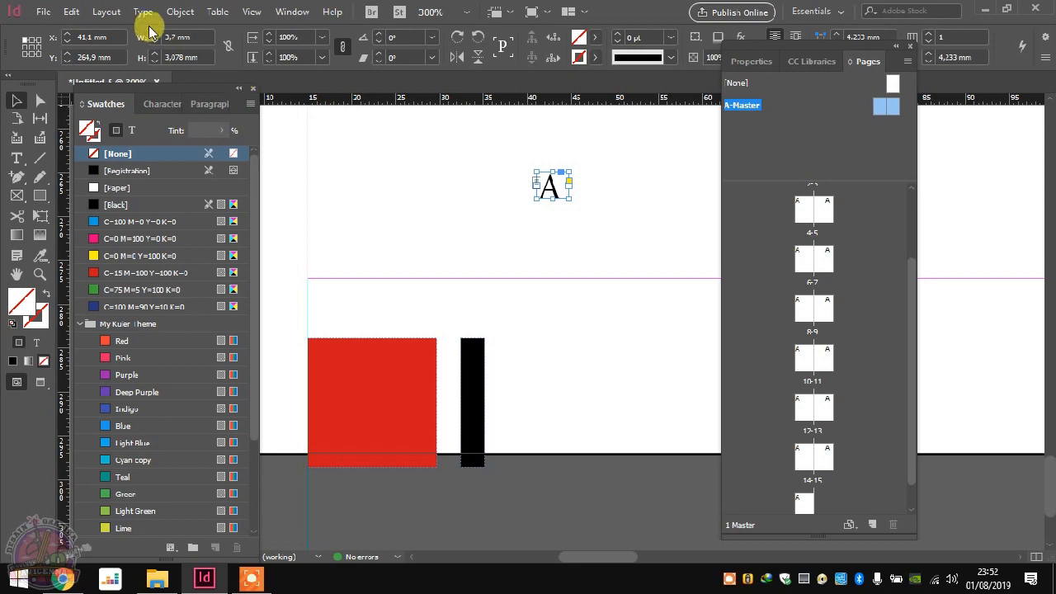
{"action": "left_click", "coordinate": [122, 15]}
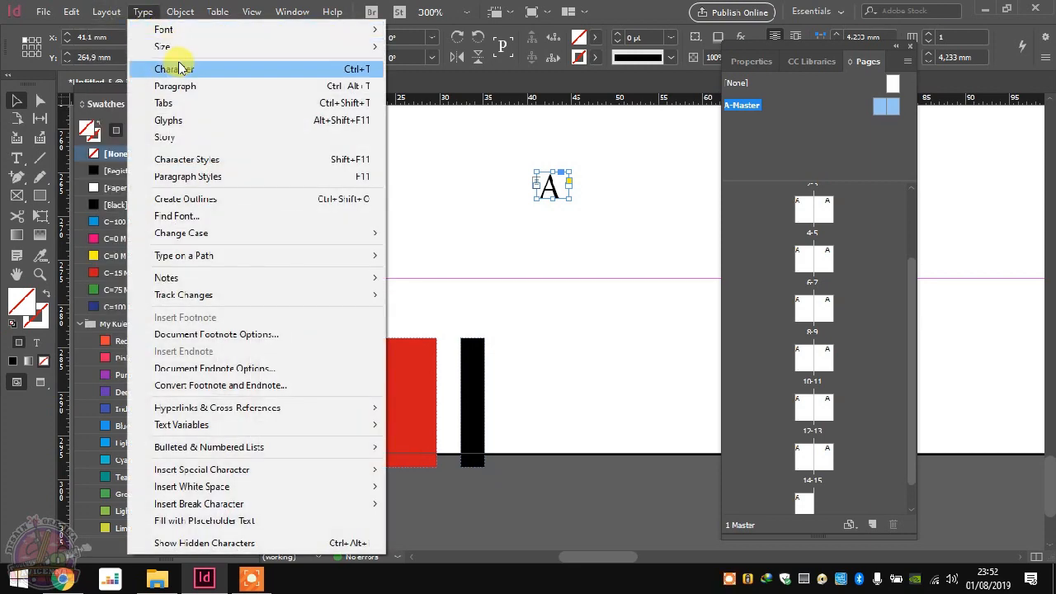
{"action": "left_click", "coordinate": [176, 66]}
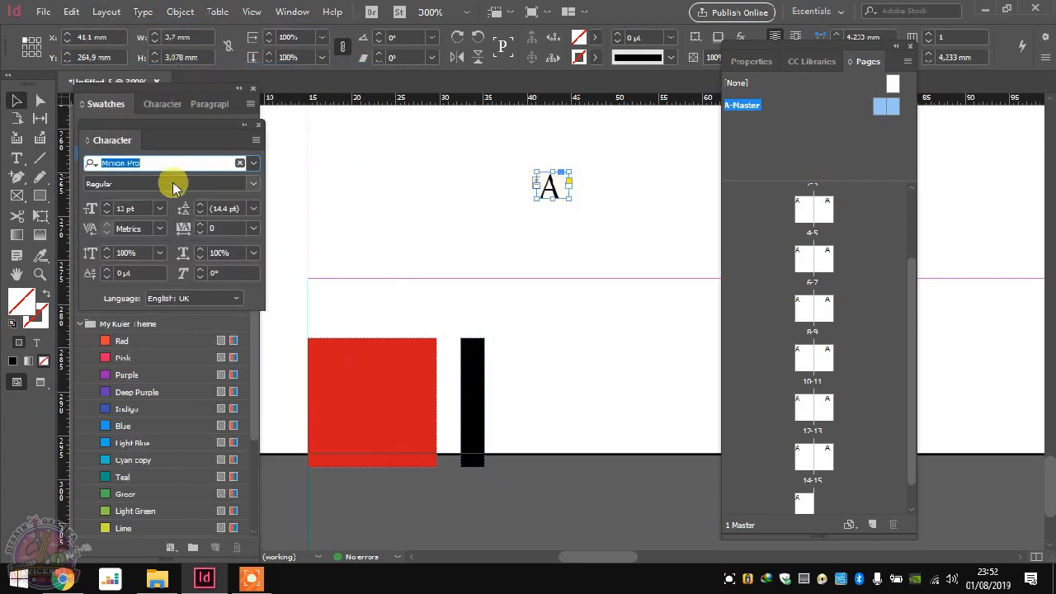
{"action": "left_click", "coordinate": [252, 164]}
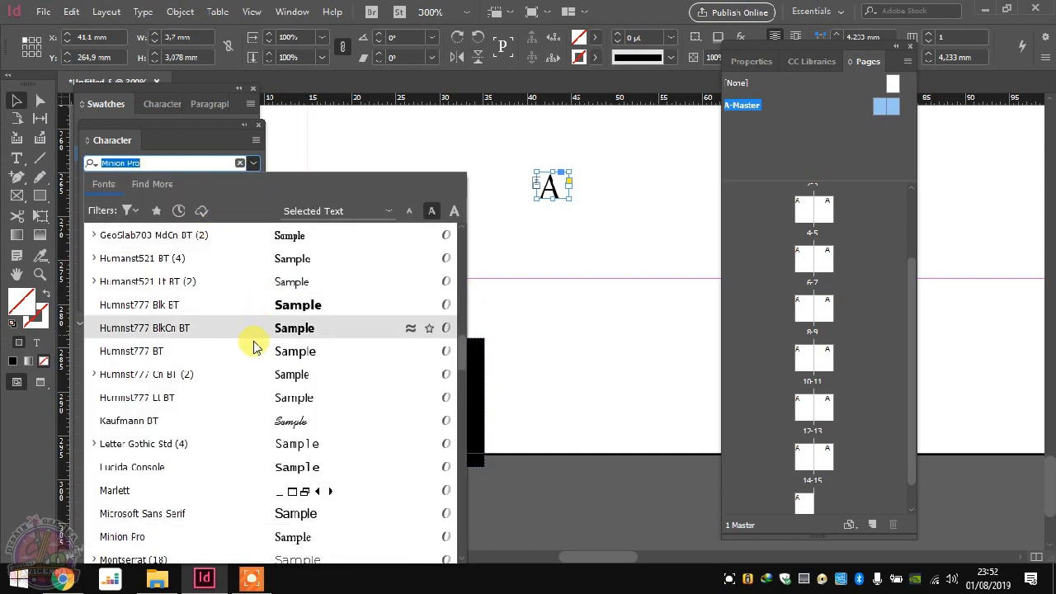
{"action": "scroll", "coordinate": [245, 346], "scroll_direction": "up", "scroll_amount": 3}
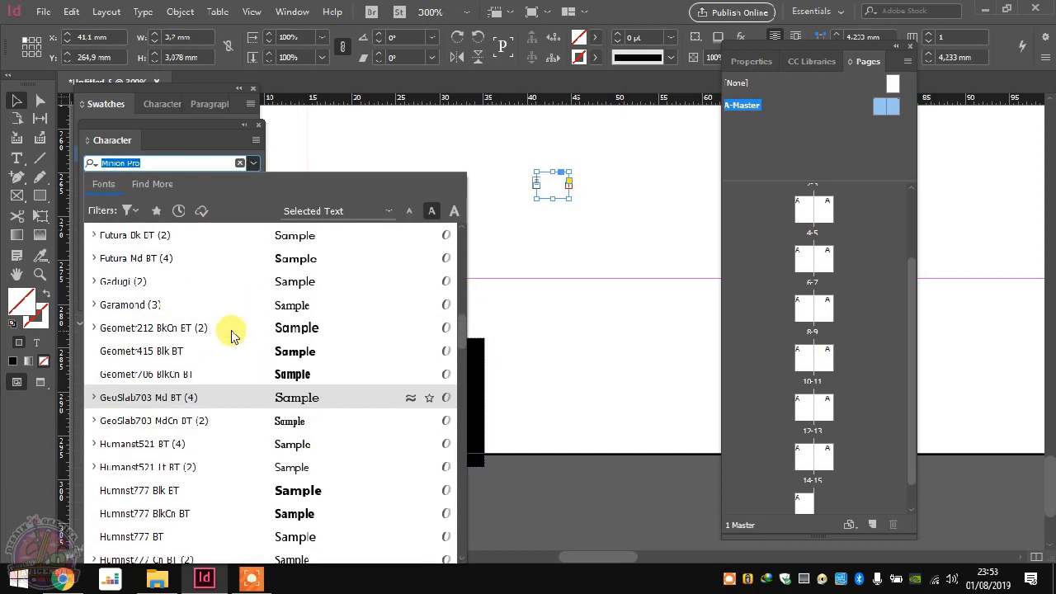
{"action": "left_click", "coordinate": [260, 258]}
Step: Enlarge the page-number frame to about 5.1 by 4 mm, then fit it to its content
{"action": "scroll", "coordinate": [587, 189], "scroll_direction": "up", "scroll_amount": 3}
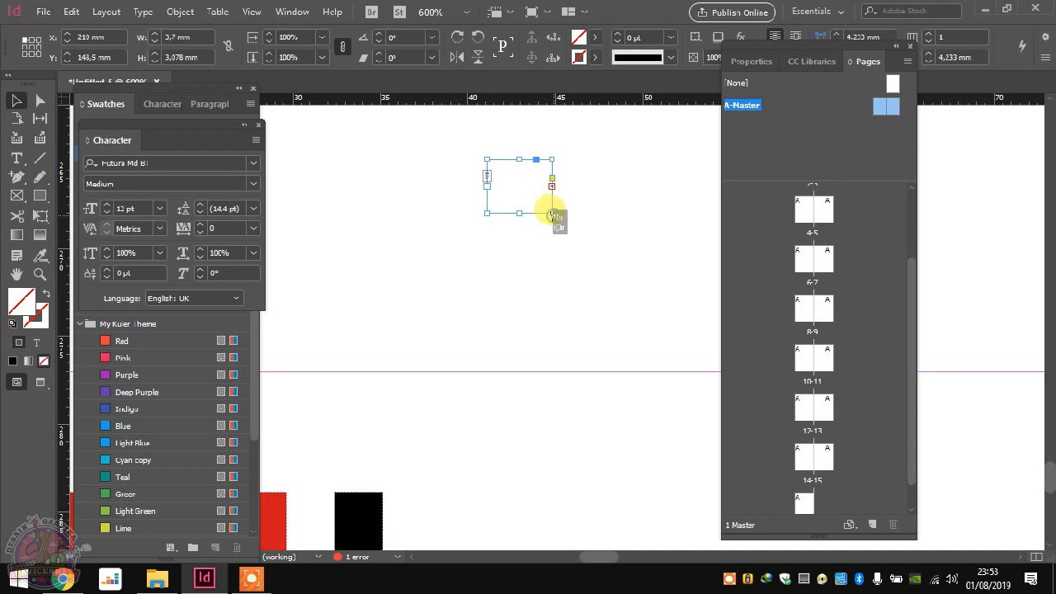
{"action": "left_click_drag", "start_coordinate": [552, 214], "coordinate": [577, 230]}
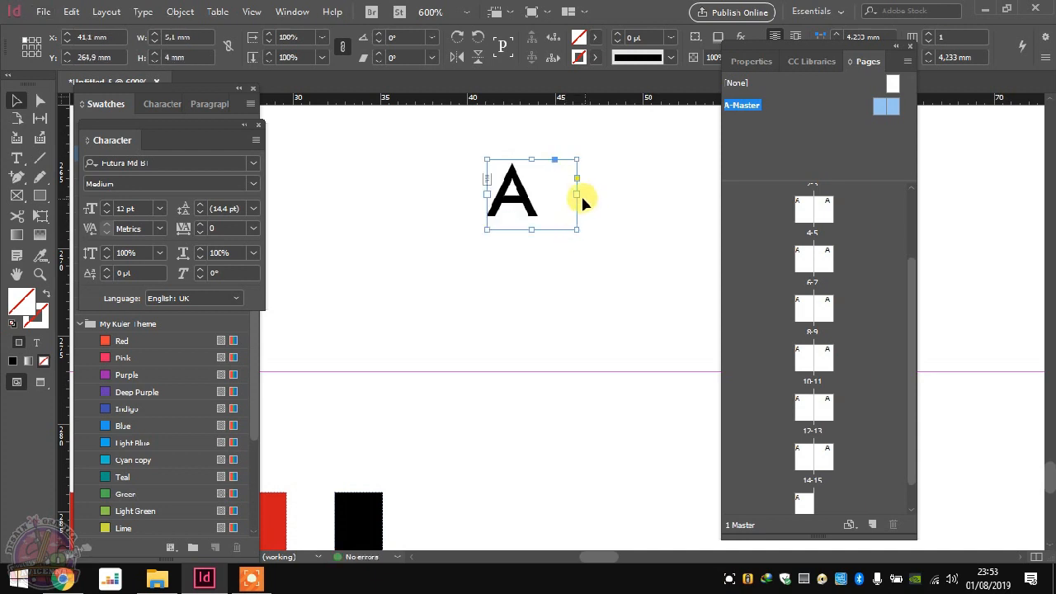
{"action": "key", "text": "ctrl+alt+c"}
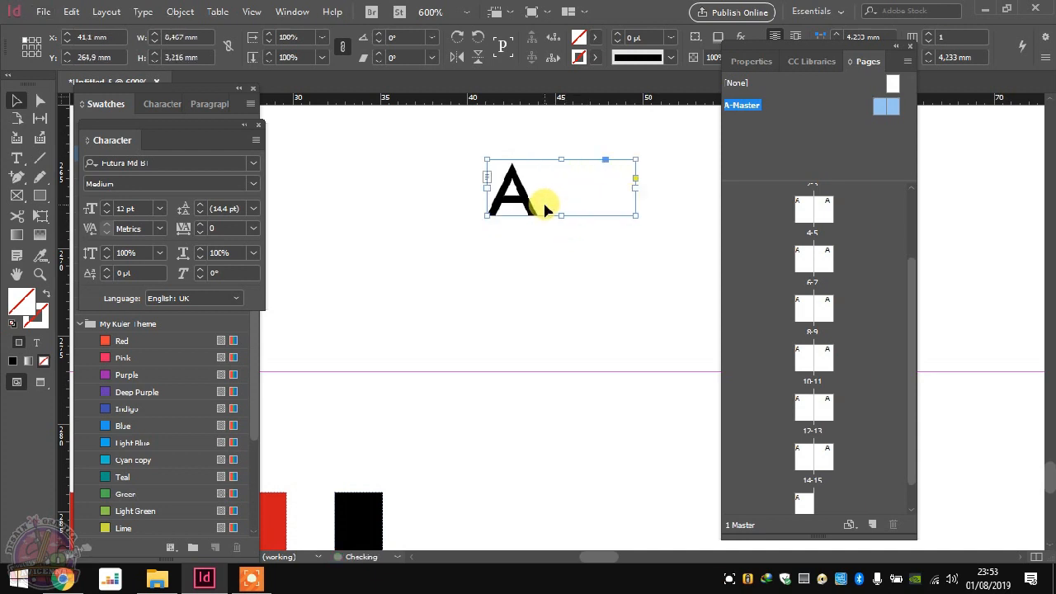
Step: Narrow the page-number frame to about 3.1 mm and place it in the centre of the left page's red square
{"action": "left_click_drag", "start_coordinate": [636, 189], "coordinate": [366, 384]}
{"action": "scroll", "coordinate": [574, 166], "scroll_direction": "down", "scroll_amount": 2}
{"action": "left_click", "coordinate": [401, 300]}
{"action": "scroll", "coordinate": [356, 396], "scroll_direction": "up", "scroll_amount": 1}
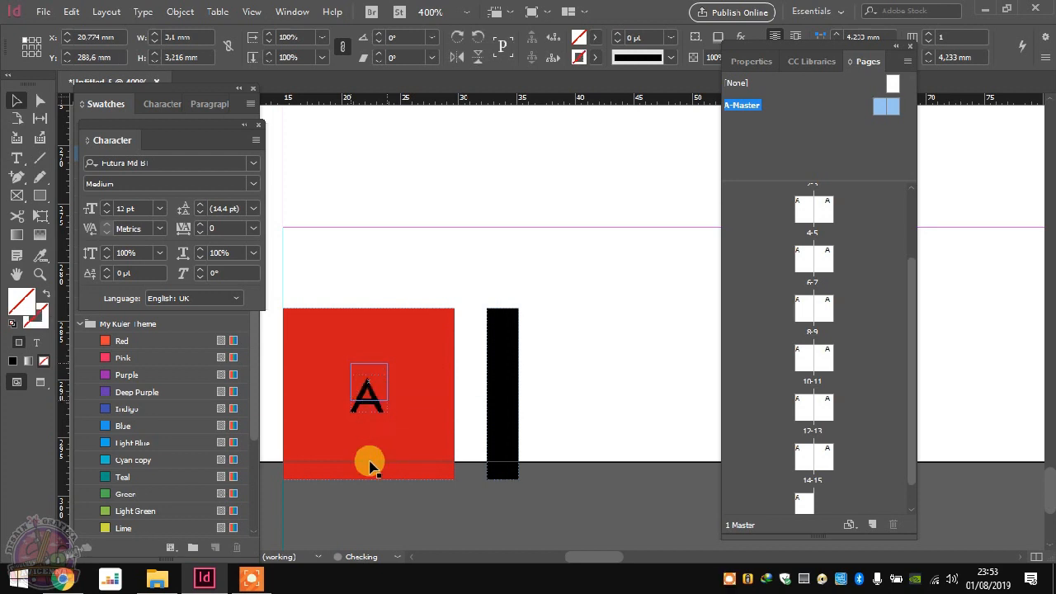
{"action": "left_click", "coordinate": [452, 222]}
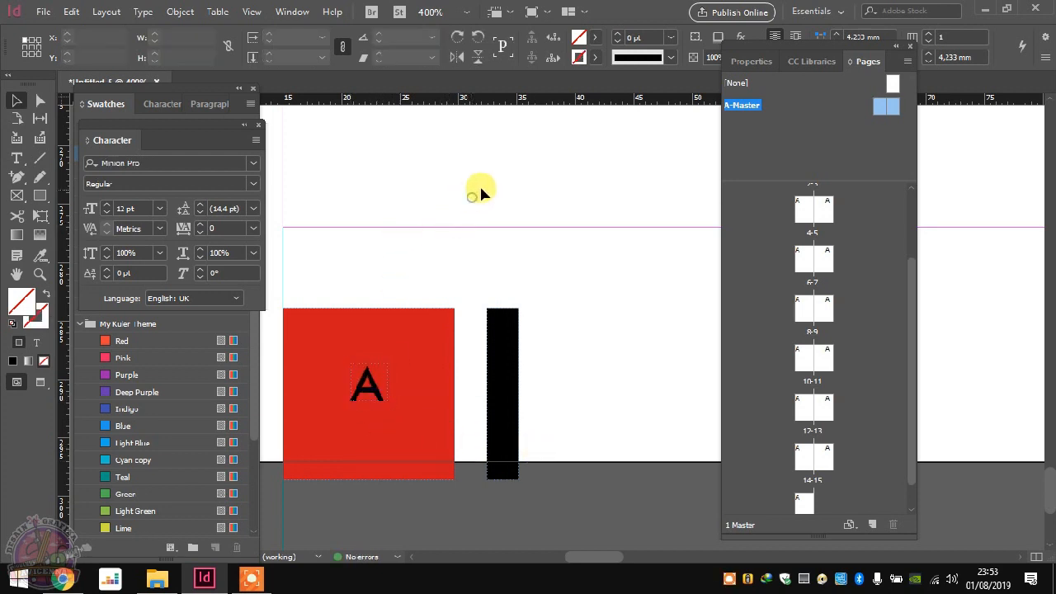
{"action": "left_click", "coordinate": [395, 270]}
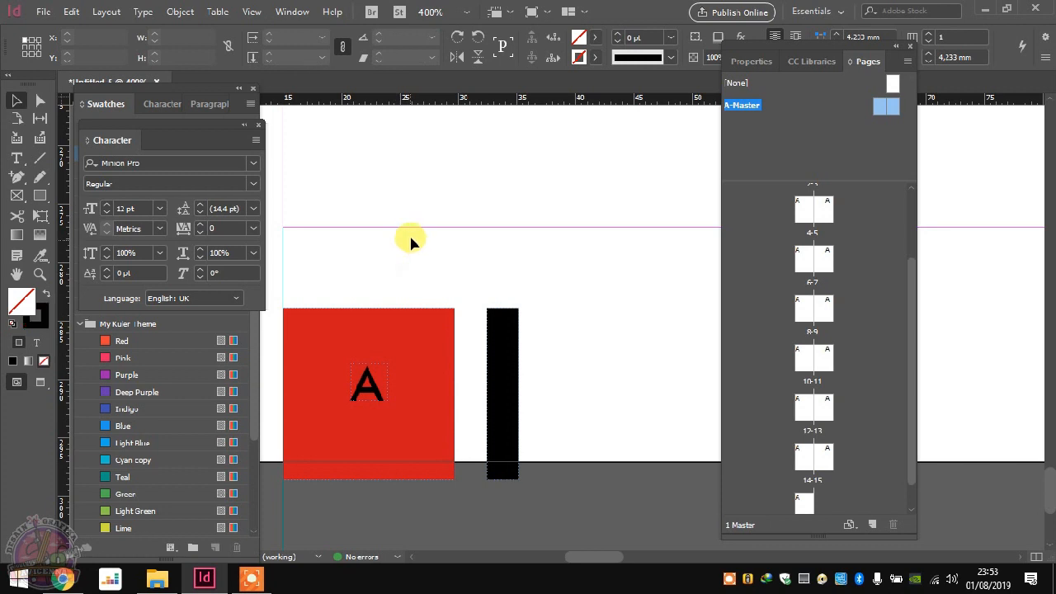
{"action": "double_click", "coordinate": [364, 395]}
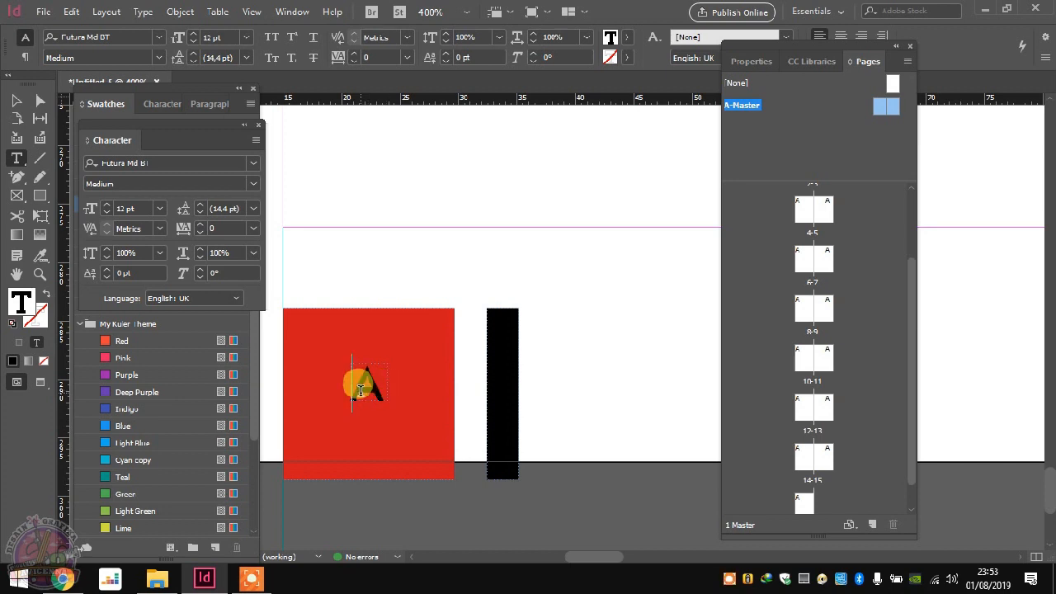
{"action": "double_click", "coordinate": [363, 390]}
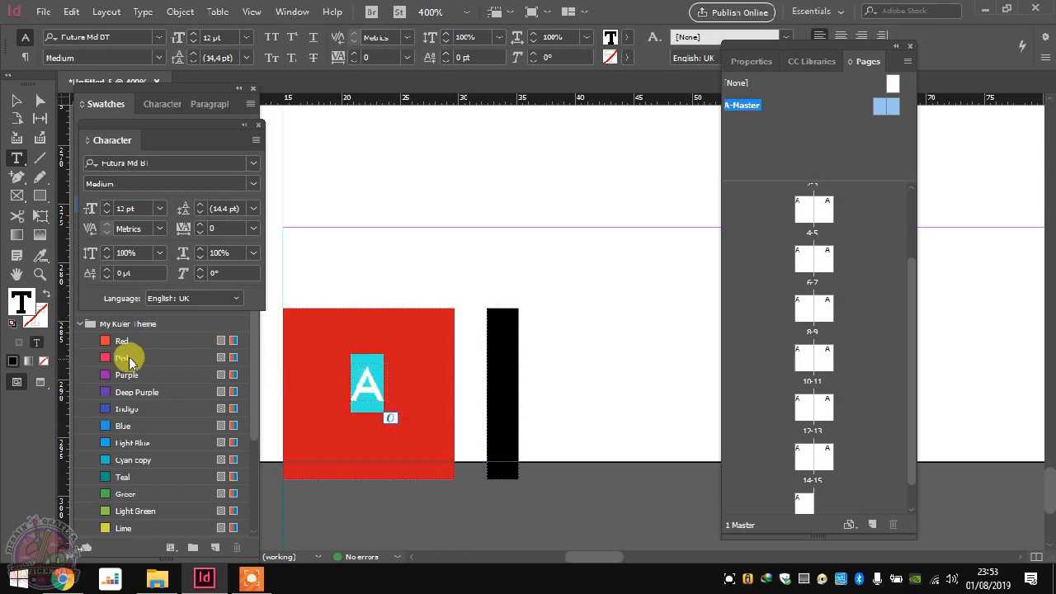
{"action": "left_click", "coordinate": [17, 99]}
{"action": "left_click", "coordinate": [429, 227]}
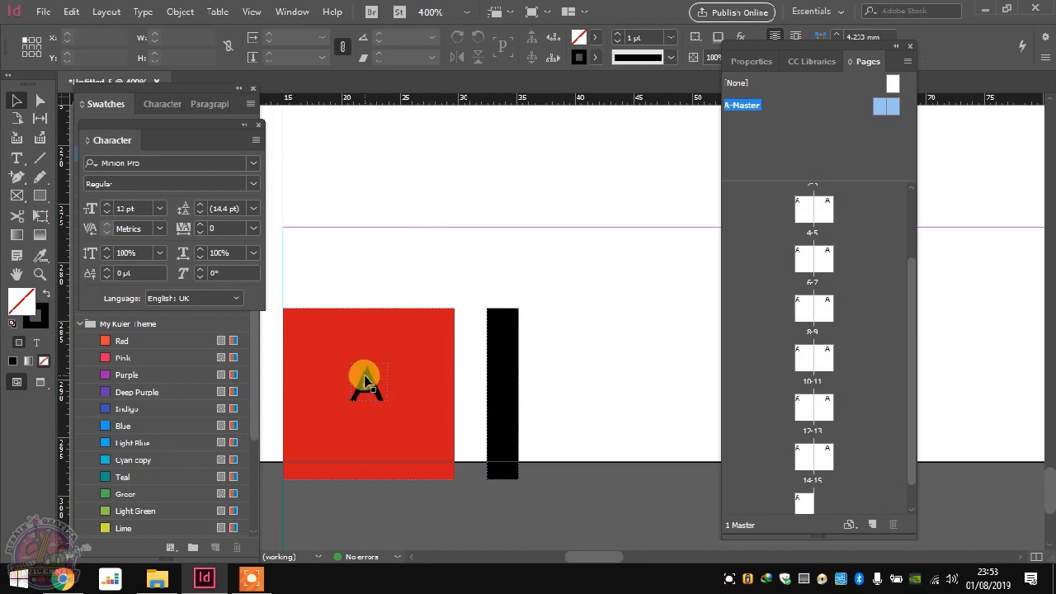
{"action": "left_click", "coordinate": [376, 262]}
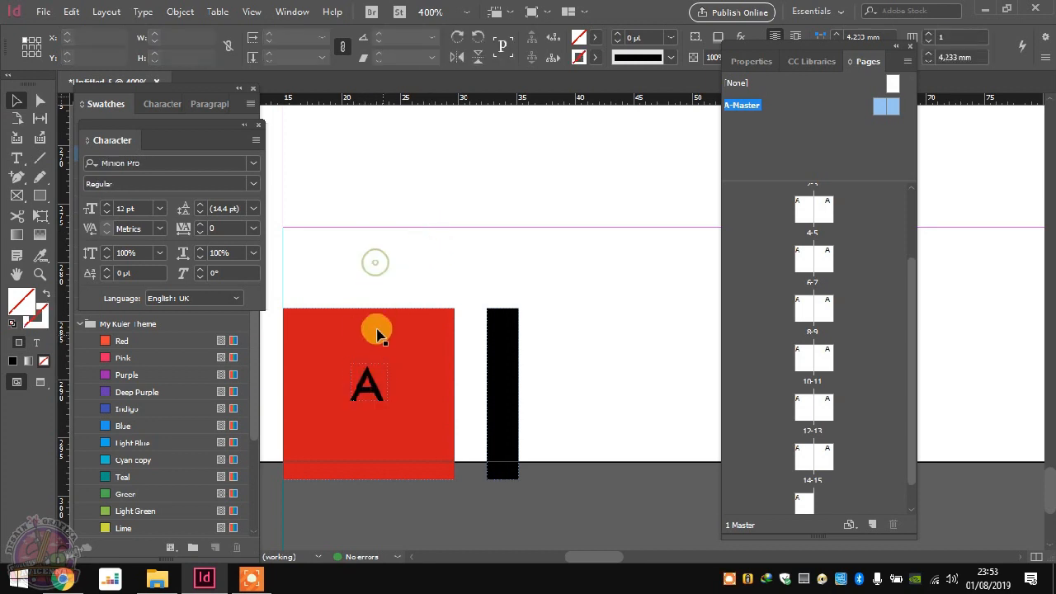
Step: Try a Green fill on the left page's page-number frame, and reset the frame's fill to None
{"action": "left_click", "coordinate": [384, 377]}
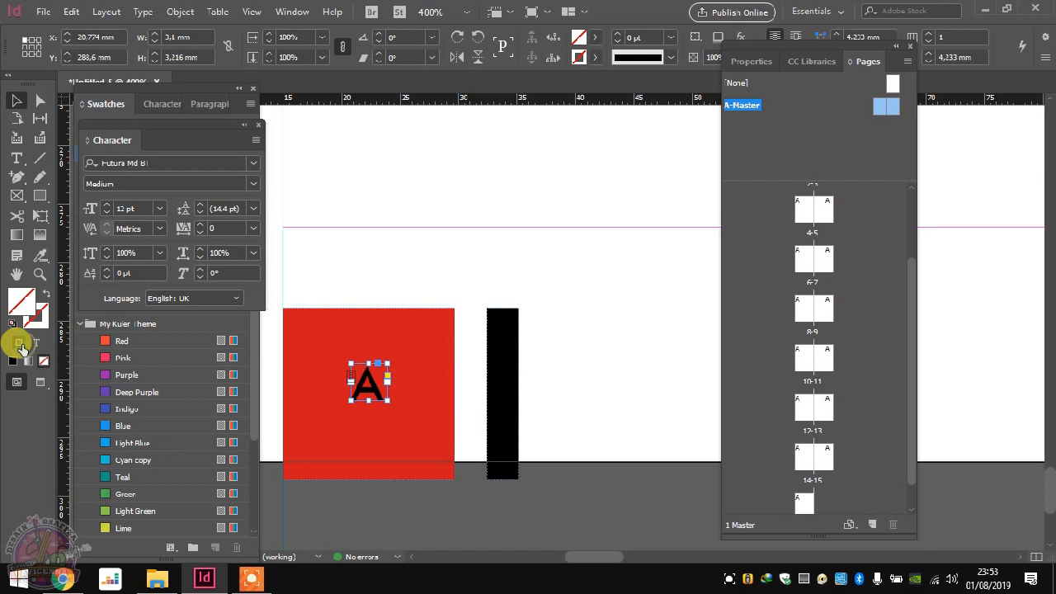
{"action": "left_click", "coordinate": [124, 360]}
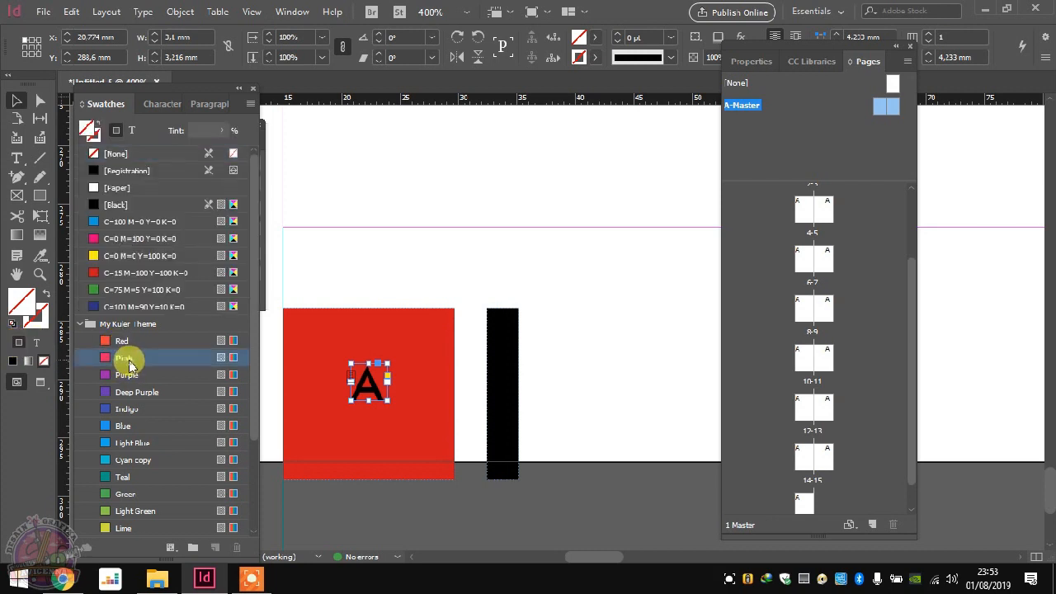
{"action": "left_click", "coordinate": [128, 426]}
{"action": "left_click", "coordinate": [144, 490]}
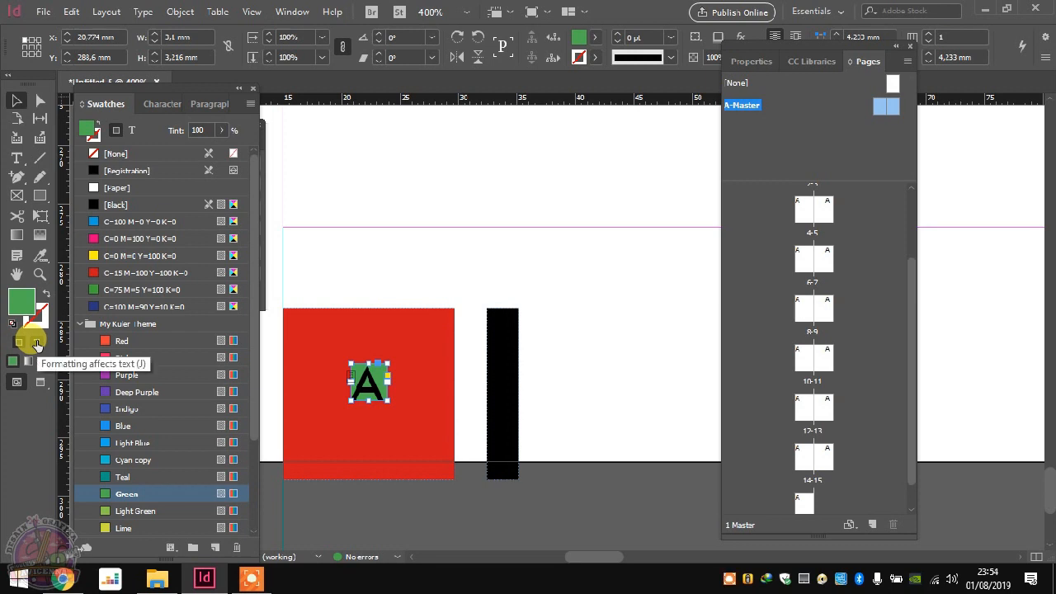
{"action": "left_click", "coordinate": [132, 153]}
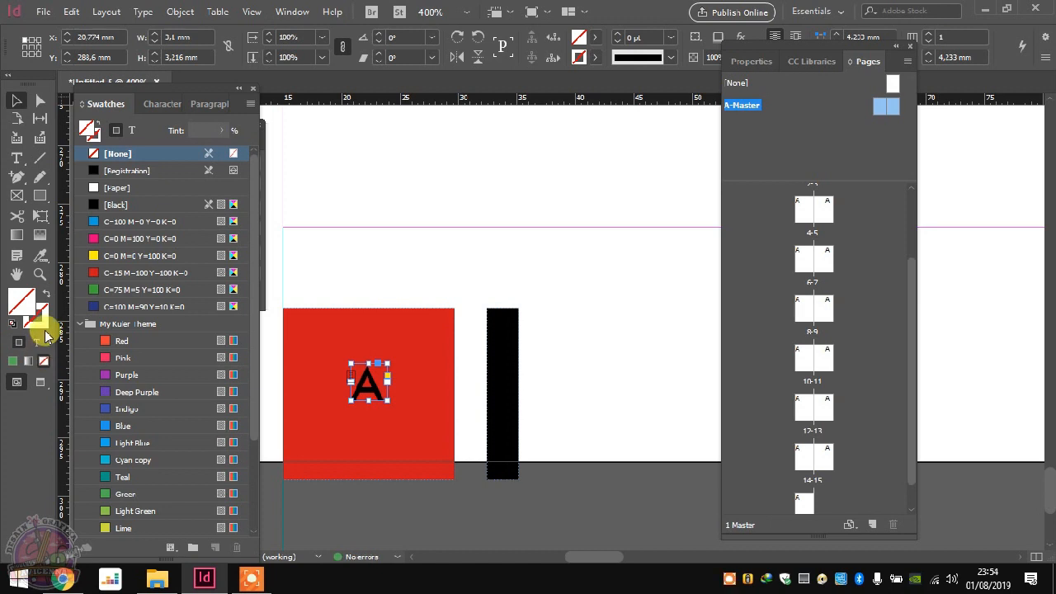
Step: Colour the left page's page-number marker text, not its frame, with the [Paper] swatch
{"action": "key", "text": "j"}
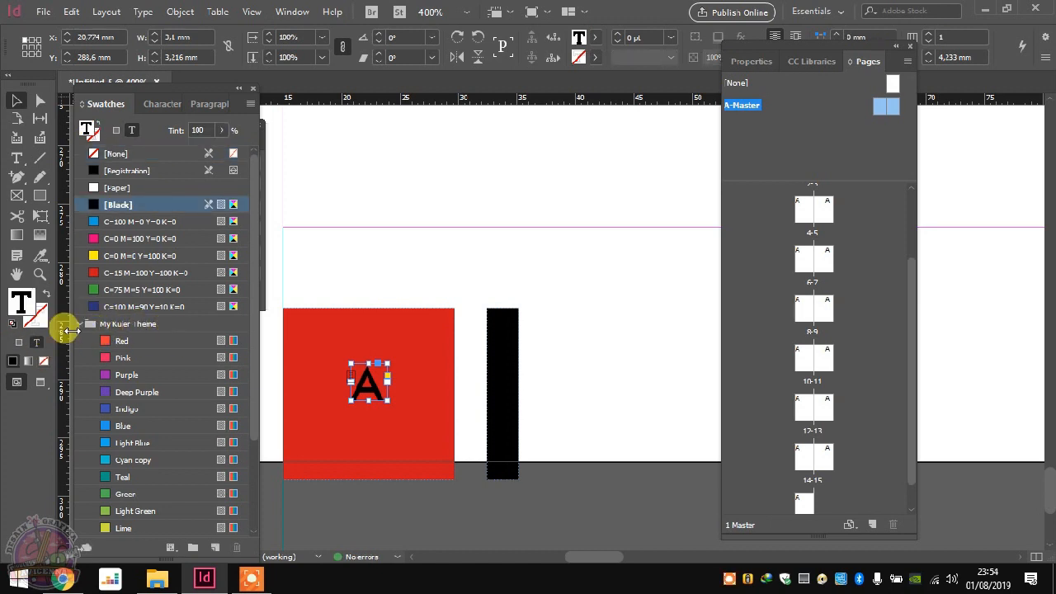
{"action": "left_click", "coordinate": [139, 188]}
{"action": "left_click", "coordinate": [419, 238]}
Step: Duplicate the white page-number frame onto the right page and centre the copy in that page's red square
{"action": "scroll", "coordinate": [289, 268], "scroll_direction": "down", "scroll_amount": 5}
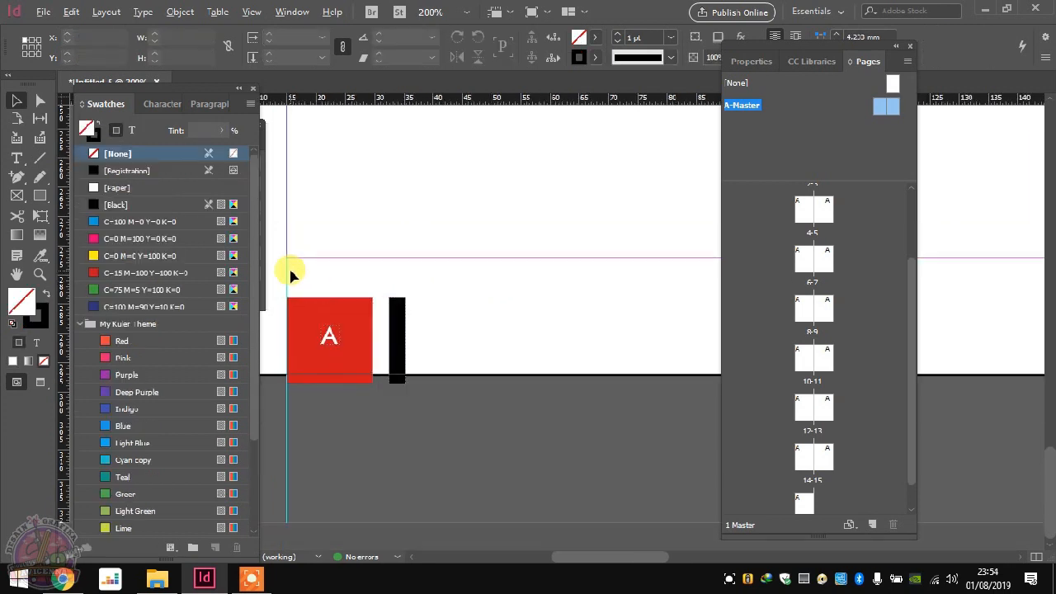
{"action": "scroll", "coordinate": [330, 453], "scroll_direction": "down", "scroll_amount": 1}
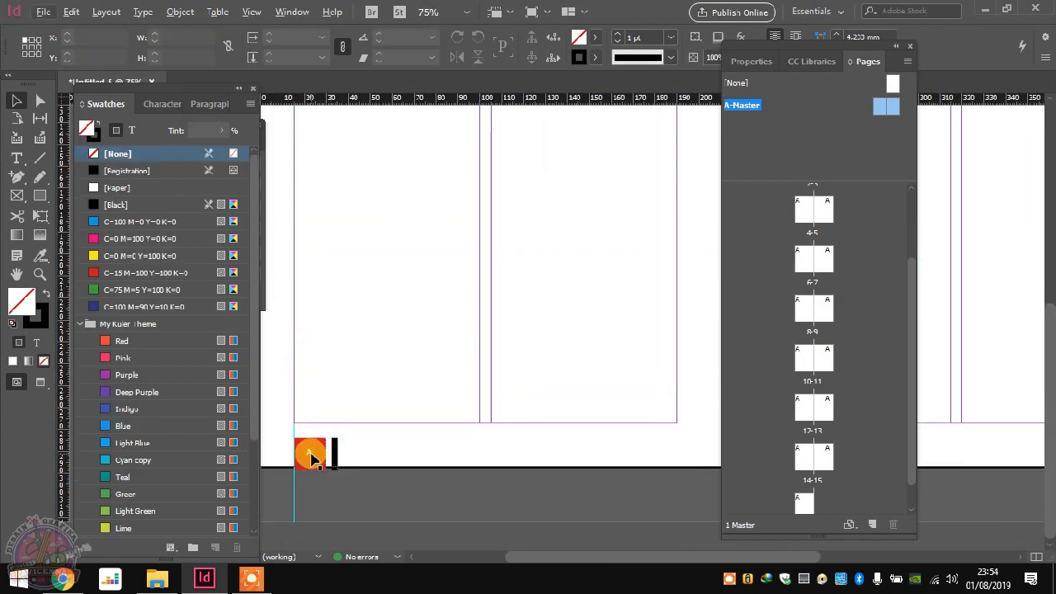
{"action": "left_click_drag", "start_coordinate": [310, 458], "coordinate": [994, 470]}
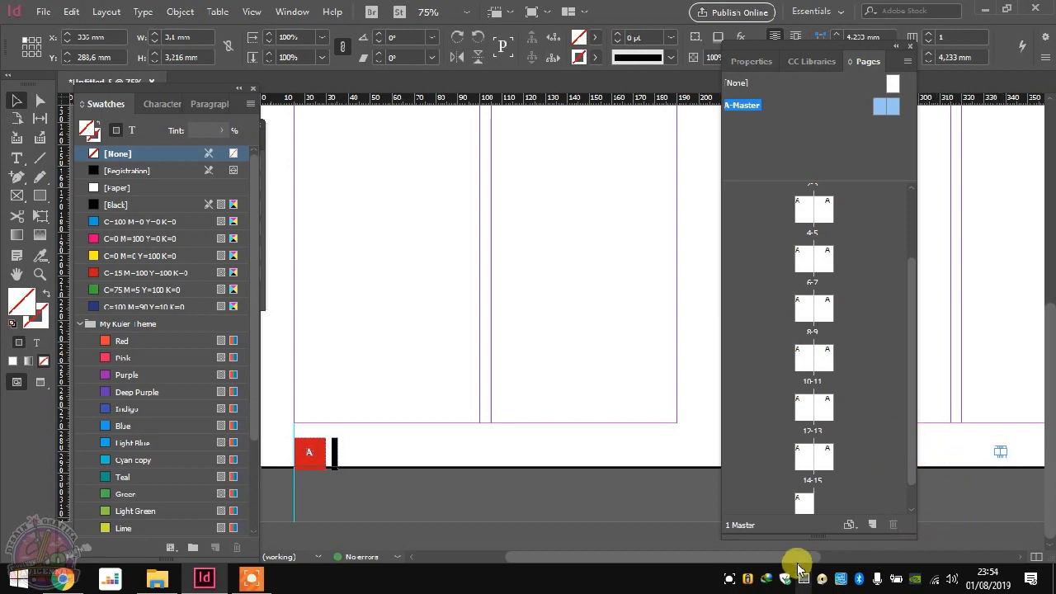
{"action": "left_click_drag", "start_coordinate": [798, 559], "coordinate": [988, 553]}
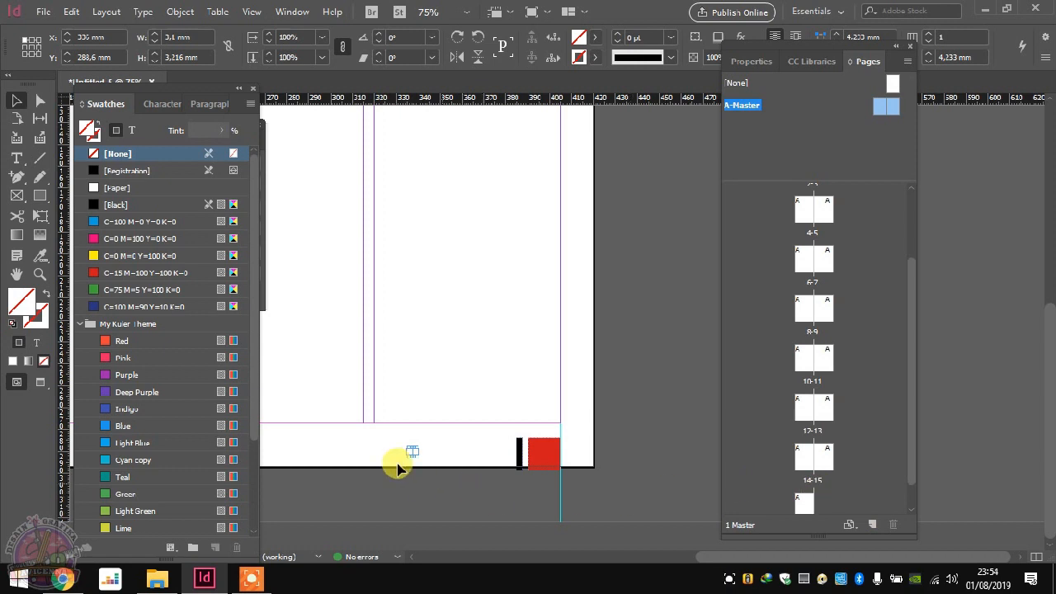
{"action": "scroll", "coordinate": [397, 468], "scroll_direction": "up", "scroll_amount": 3}
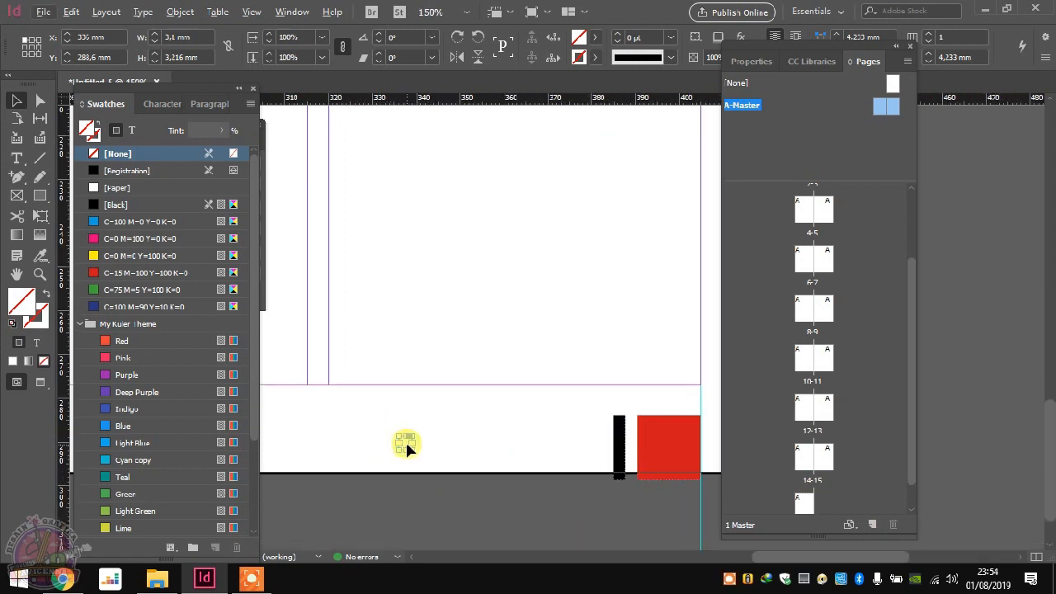
{"action": "left_click_drag", "start_coordinate": [405, 439], "coordinate": [668, 447]}
{"action": "left_click", "coordinate": [657, 389]}
Step: Check the left-page footer design in ENSIKLOPEDI LASEM.pdf in Chrome, and return to the InDesign document
{"action": "scroll", "coordinate": [679, 365], "scroll_direction": "down", "scroll_amount": 4}
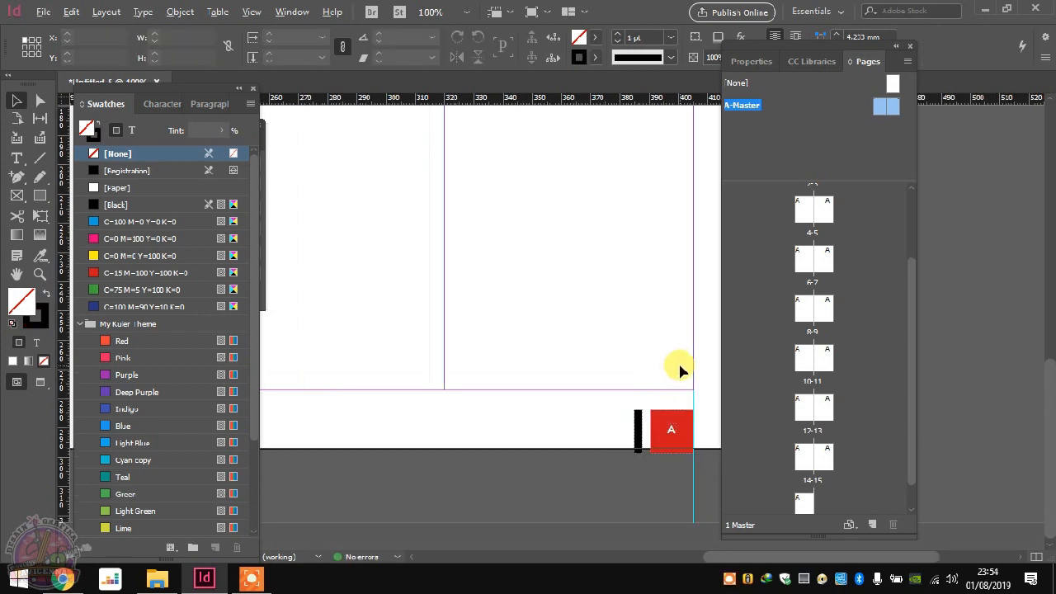
{"action": "scroll", "coordinate": [458, 413], "scroll_direction": "down", "scroll_amount": 1}
{"action": "scroll", "coordinate": [495, 392], "scroll_direction": "up", "scroll_amount": 2}
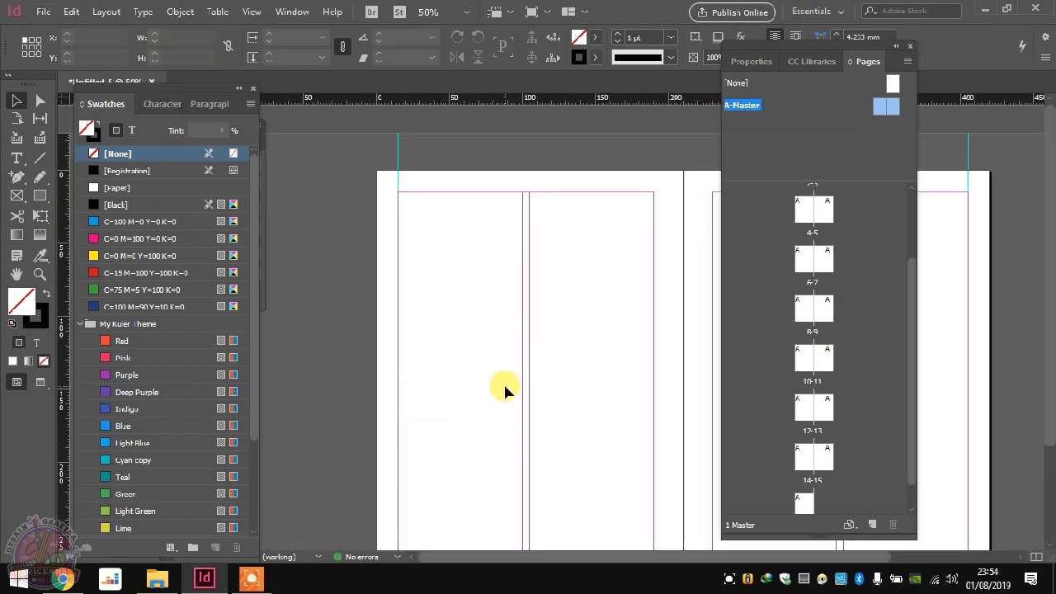
{"action": "scroll", "coordinate": [405, 443], "scroll_direction": "up", "scroll_amount": 3}
{"action": "scroll", "coordinate": [423, 483], "scroll_direction": "up", "scroll_amount": 1}
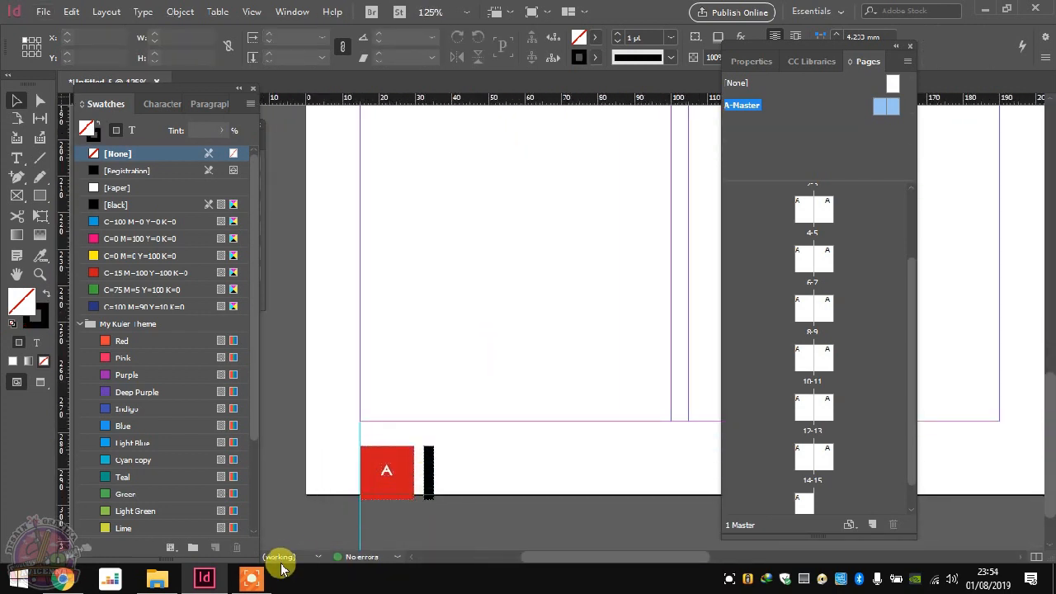
{"action": "left_click", "coordinate": [62, 579]}
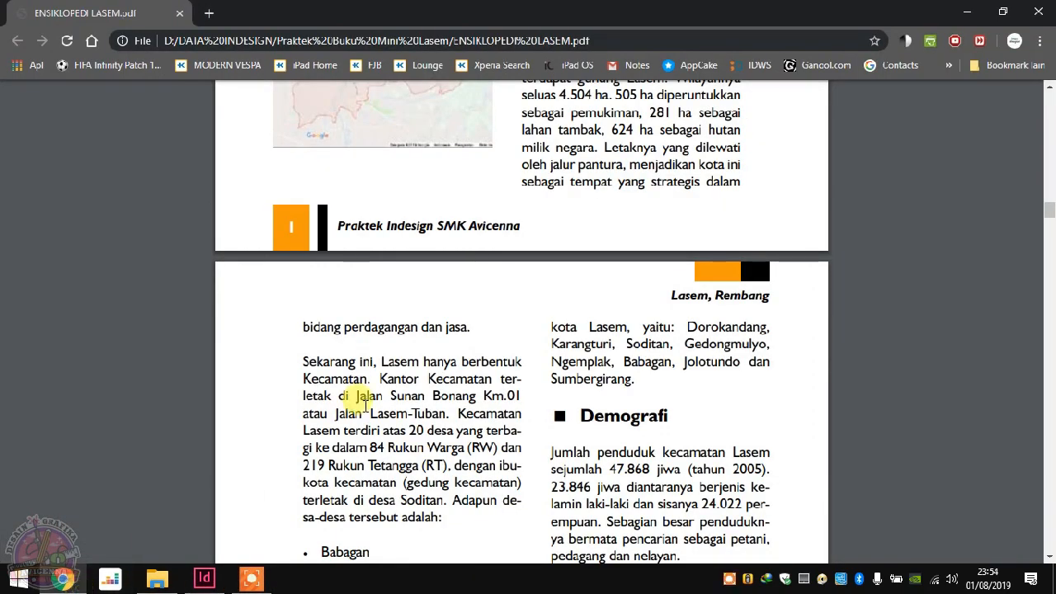
{"action": "left_click", "coordinate": [204, 578]}
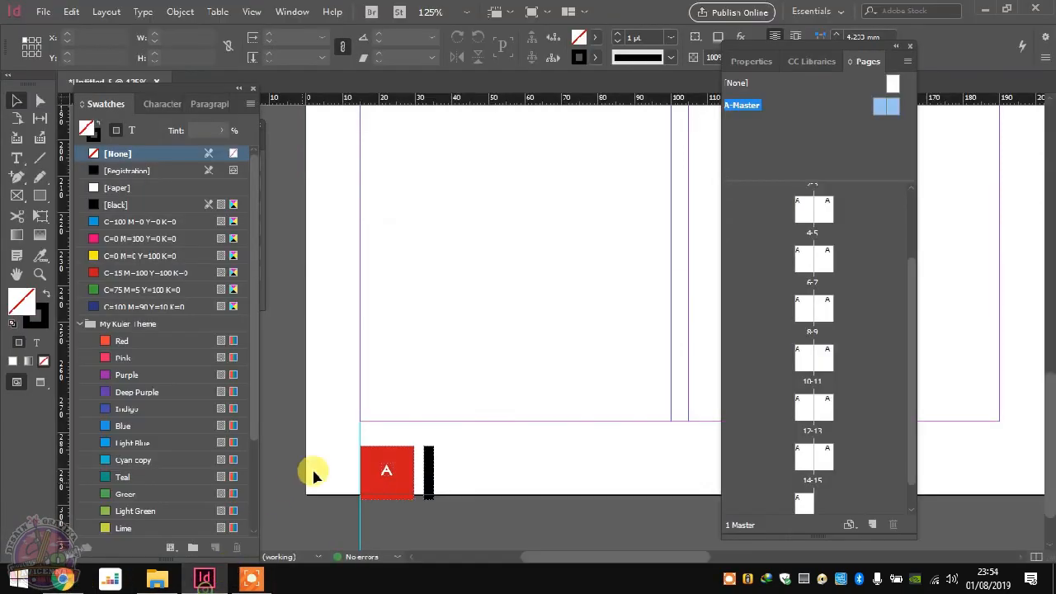
Step: Add the footer text "Praktek Indesign SMK Avicenna" beside the left page's black bar and fit its frame to the content
{"action": "left_click", "coordinate": [17, 156]}
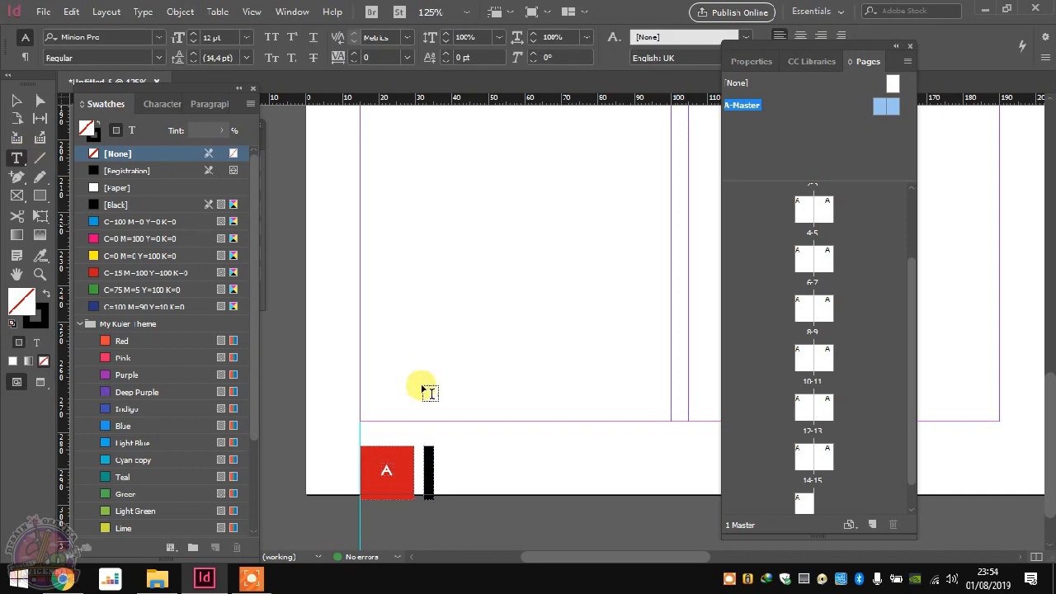
{"action": "left_click_drag", "start_coordinate": [444, 459], "coordinate": [679, 488]}
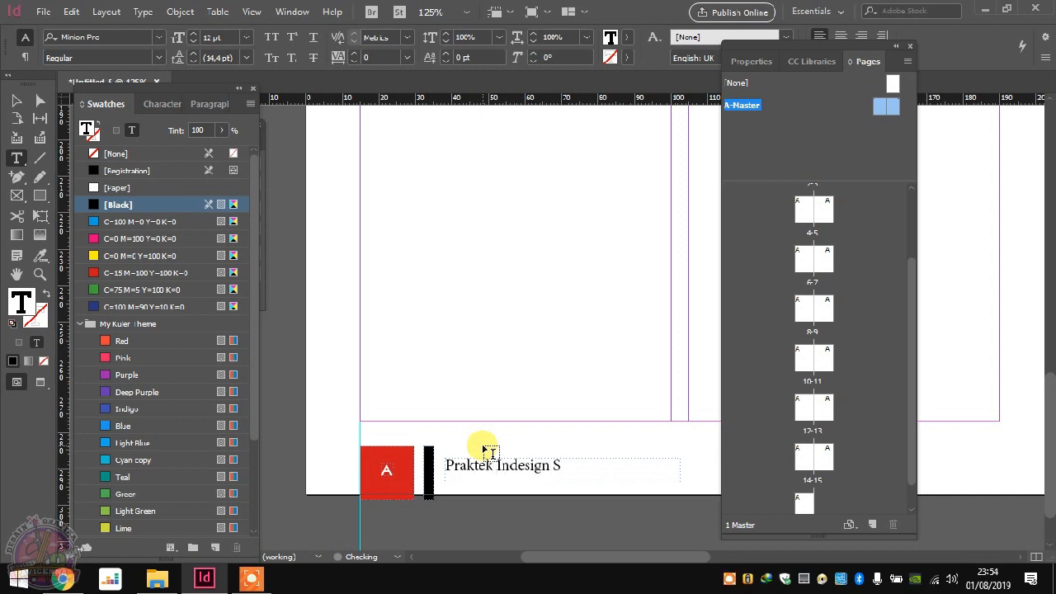
{"action": "type", "text": "Praktek Indesign SMK Avicenna"}
{"action": "left_click", "coordinate": [14, 101]}
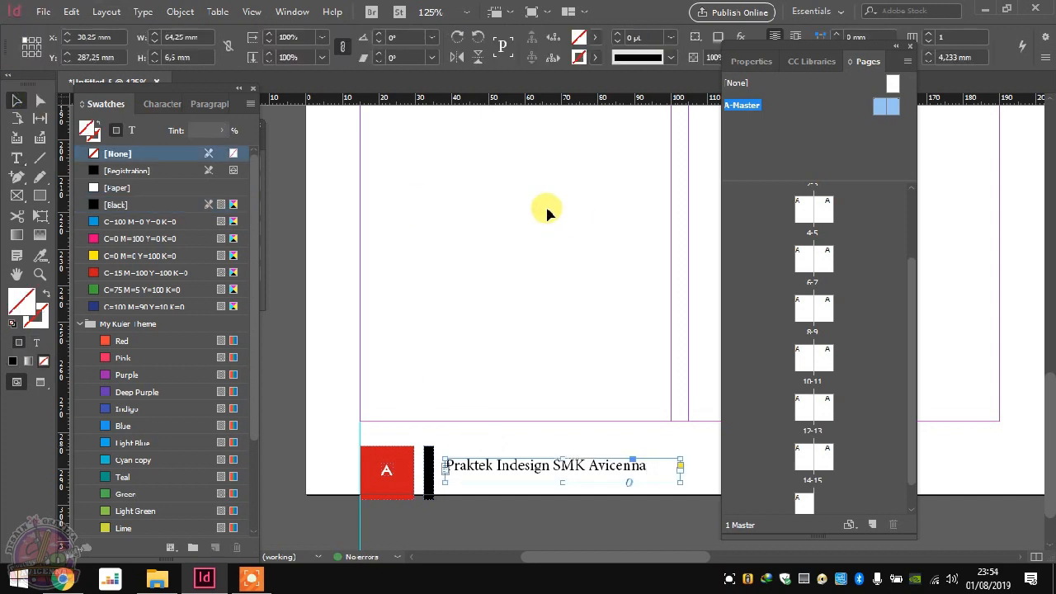
{"action": "key", "text": "ctrl+alt+c"}
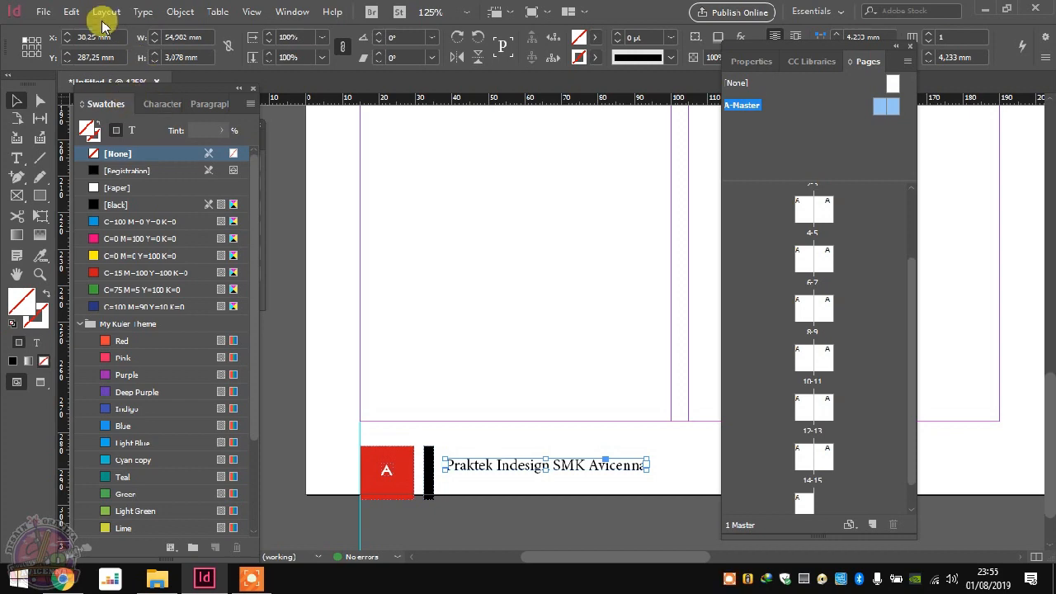
Step: Set the footer text's font to Futura Md BT and enlarge its frame to about 61.25 by 4.7 mm
{"action": "left_click", "coordinate": [143, 11]}
{"action": "left_click", "coordinate": [142, 68]}
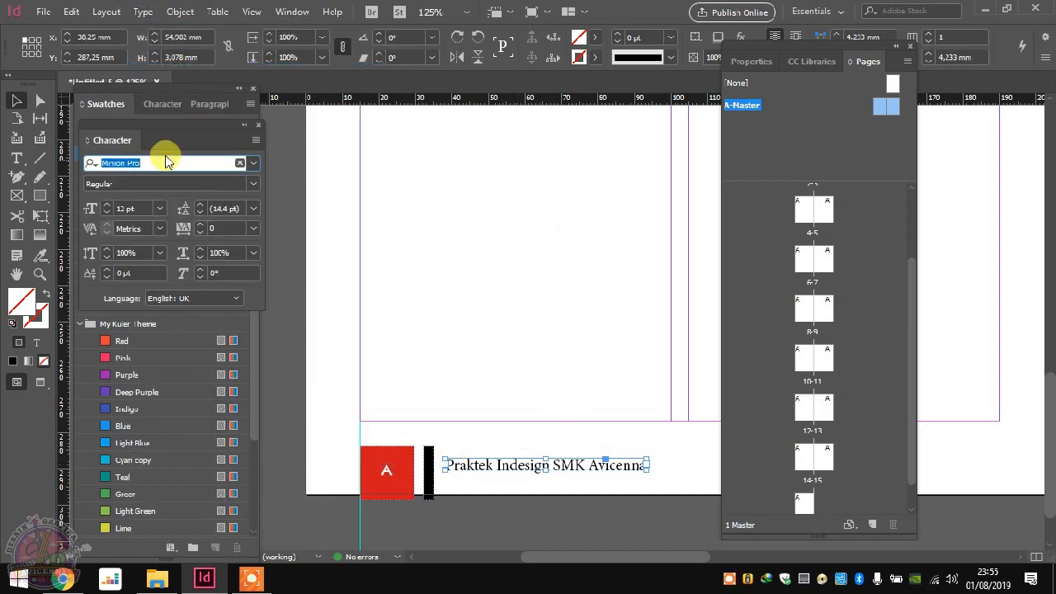
{"action": "left_click", "coordinate": [253, 163]}
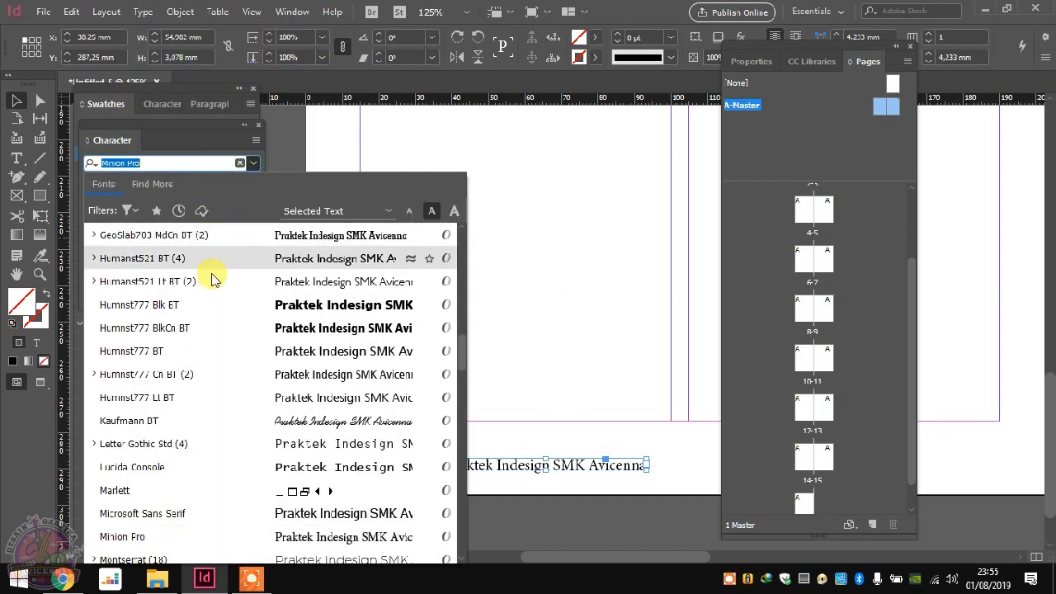
{"action": "scroll", "coordinate": [212, 285], "scroll_direction": "up", "scroll_amount": 4}
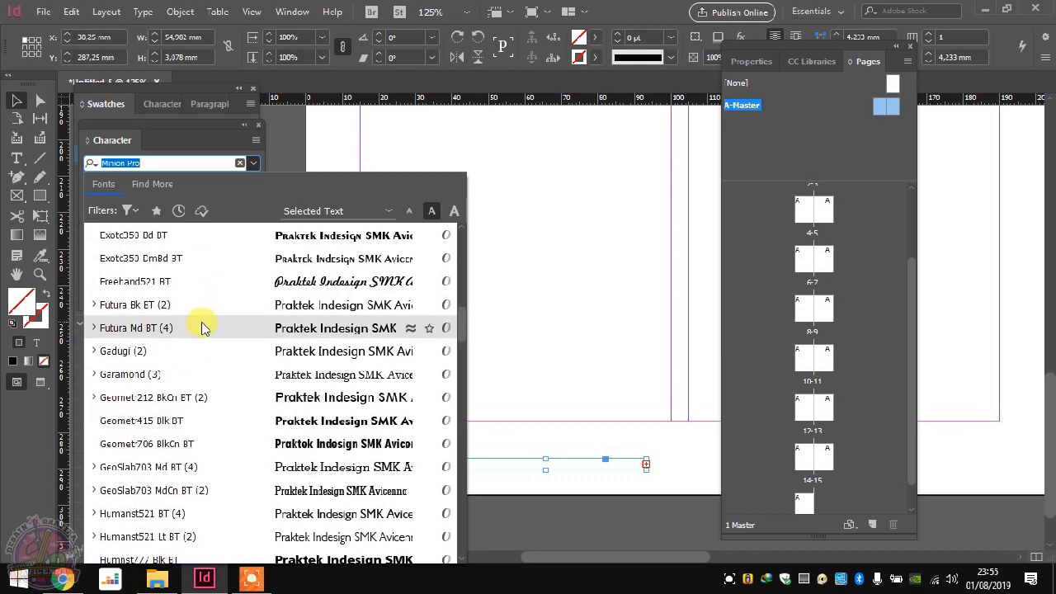
{"action": "left_click", "coordinate": [204, 328]}
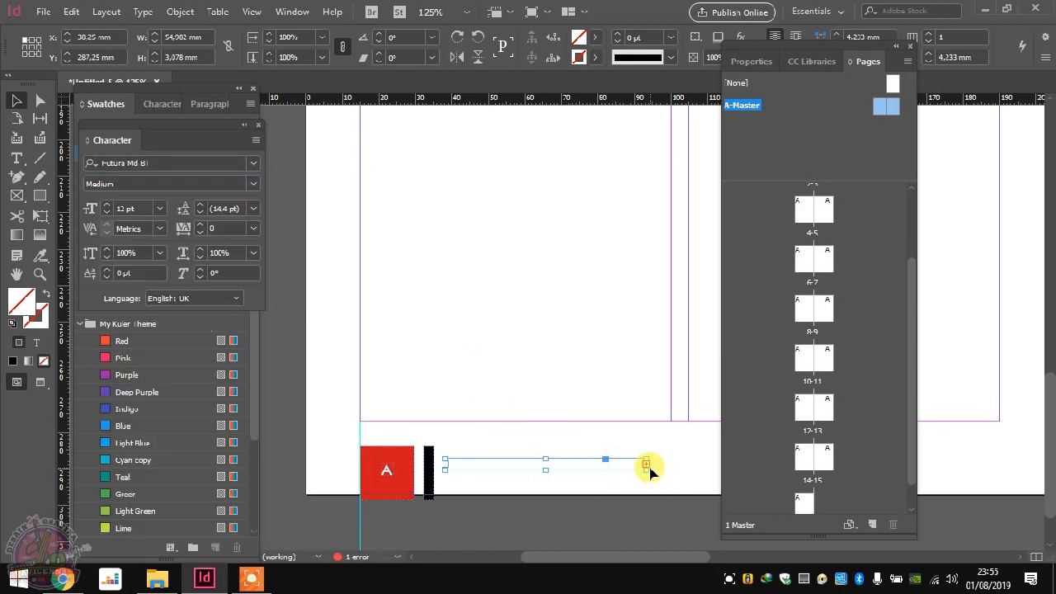
{"action": "left_click_drag", "start_coordinate": [645, 464], "coordinate": [665, 473]}
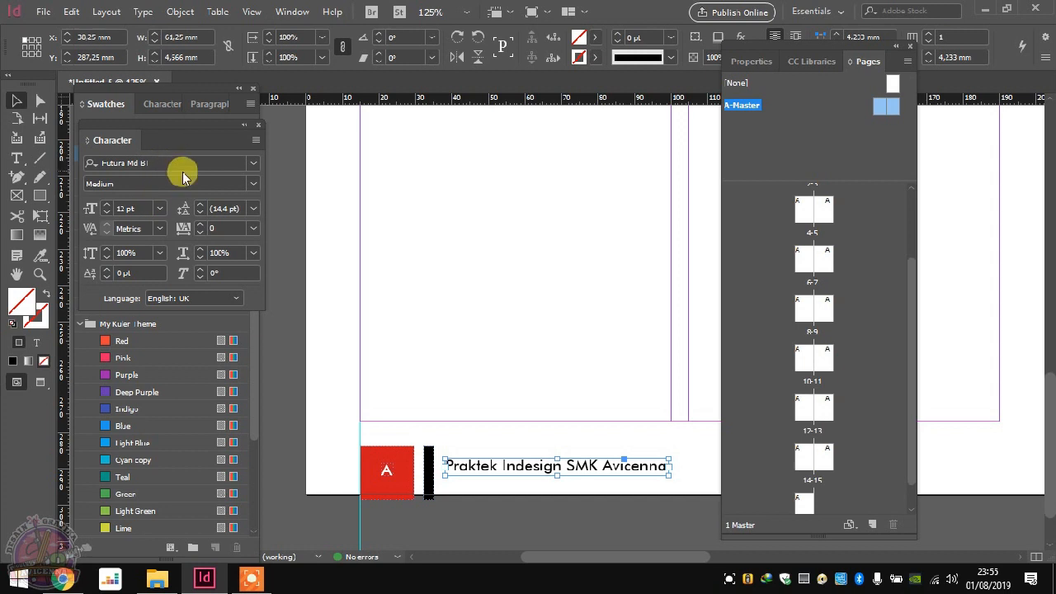
Step: Try the Bold style on the footer text, and settle on Medium Italic
{"action": "left_click", "coordinate": [252, 184]}
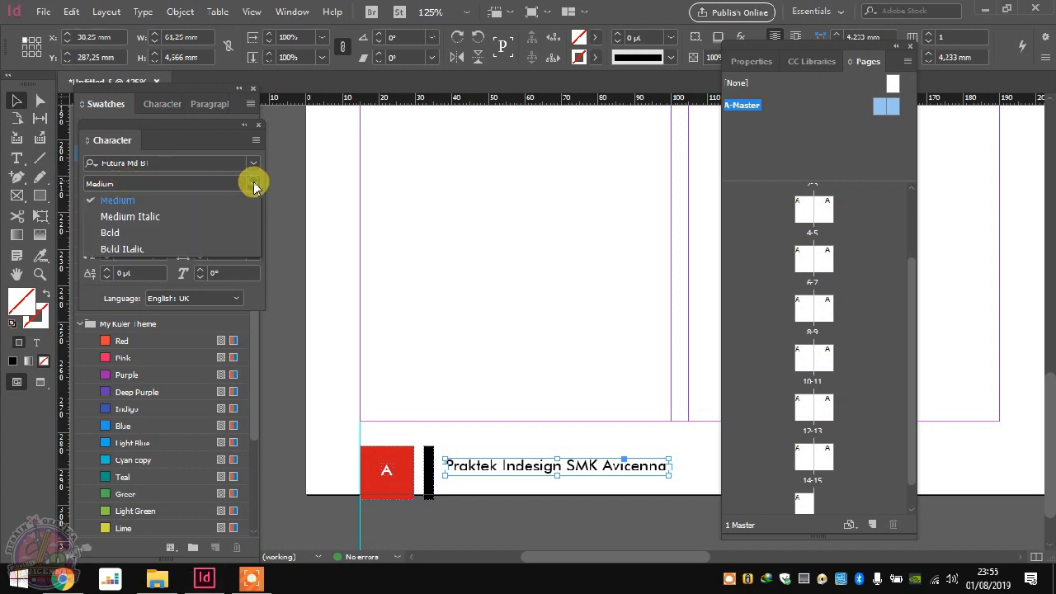
{"action": "left_click", "coordinate": [219, 232]}
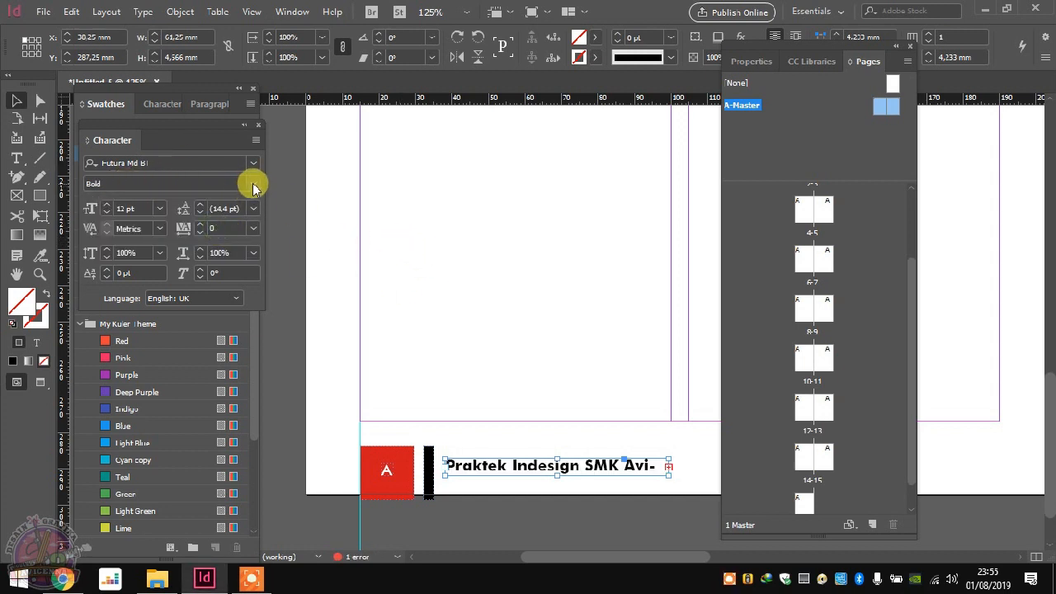
{"action": "left_click", "coordinate": [253, 183]}
{"action": "left_click", "coordinate": [221, 218]}
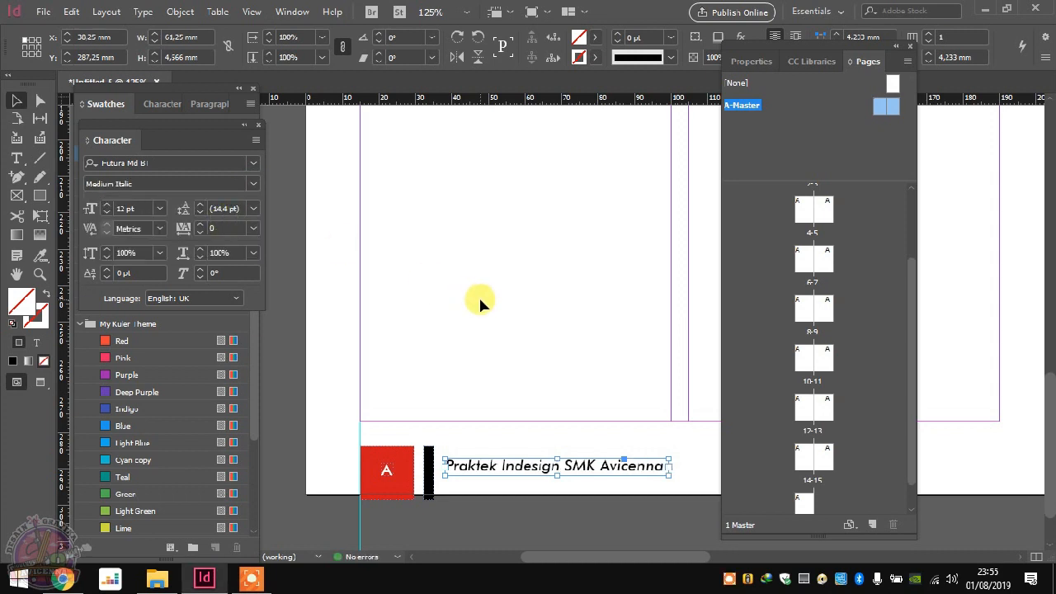
{"action": "left_click", "coordinate": [479, 296]}
Step: Align the left page's footer text with the page number at Y 288.6 mm and fit its frame to the content
{"action": "scroll", "coordinate": [452, 491], "scroll_direction": "up", "scroll_amount": 2}
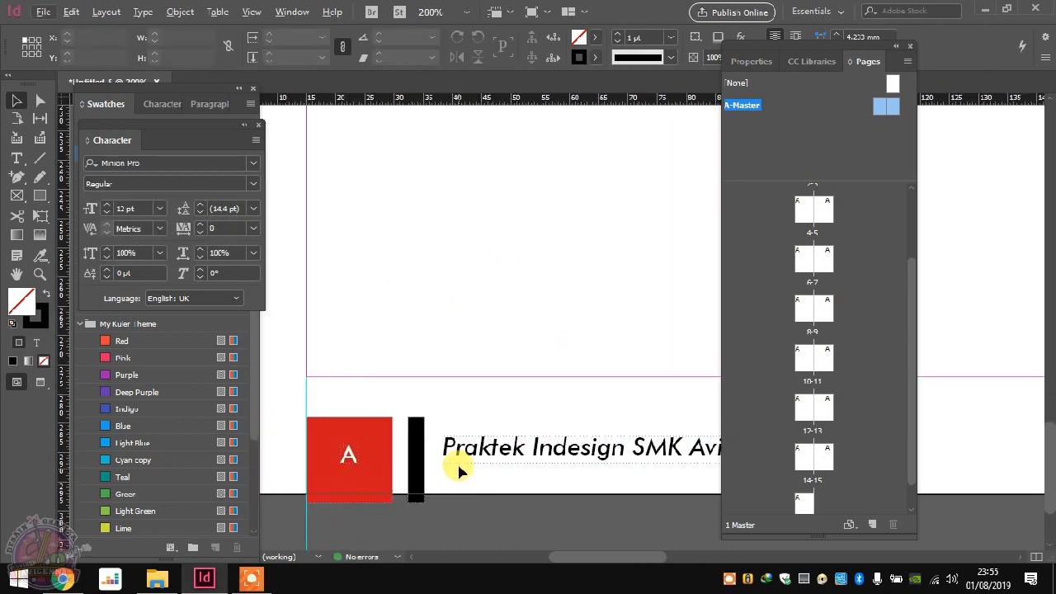
{"action": "scroll", "coordinate": [457, 461], "scroll_direction": "up", "scroll_amount": 1}
{"action": "left_click", "coordinate": [440, 448]}
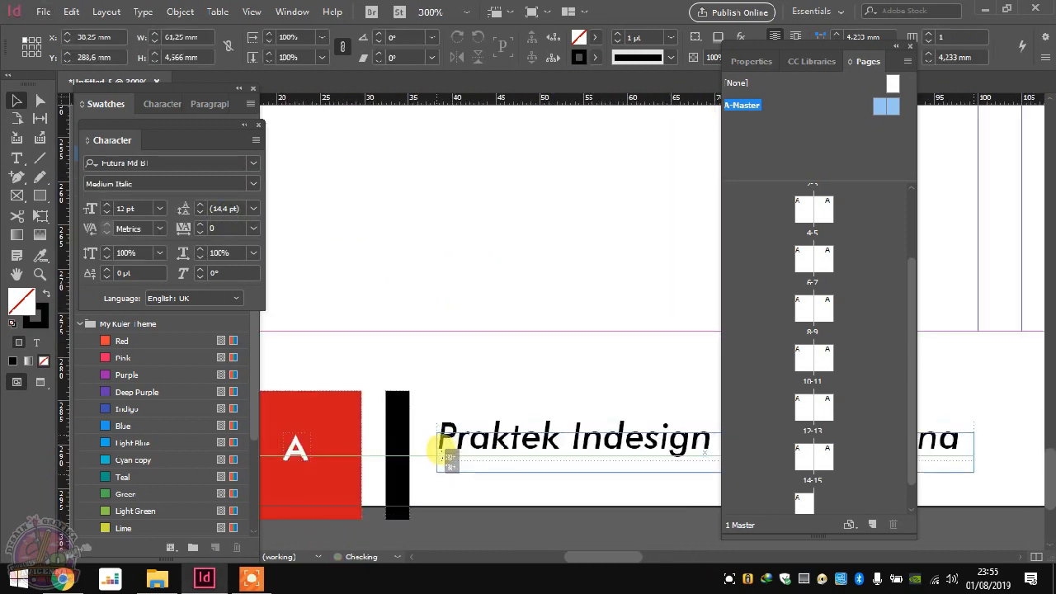
{"action": "mouse_move", "coordinate": [440, 450]}
{"action": "left_mouse_down"}
{"action": "mouse_move", "coordinate": [442, 438]}
{"action": "mouse_move", "coordinate": [443, 446]}
{"action": "left_mouse_up"}
{"action": "key", "text": "ctrl+alt+c"}
{"action": "left_click", "coordinate": [454, 416]}
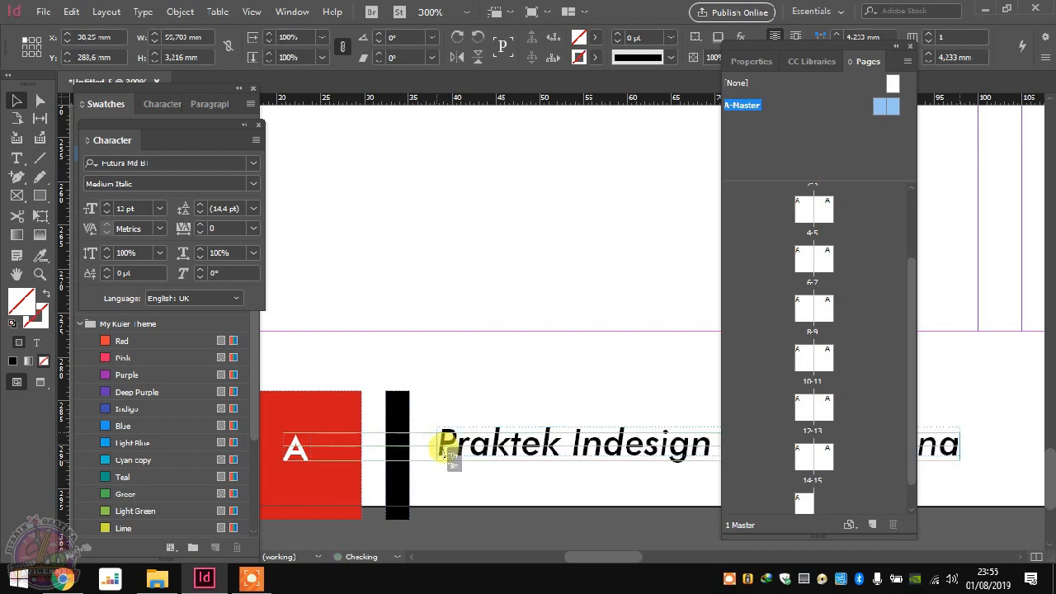
{"action": "left_click", "coordinate": [455, 416]}
Step: Copy the footer text to the right page and place it just left of the black bar at Y 288.6 mm
{"action": "scroll", "coordinate": [306, 317], "scroll_direction": "down", "scroll_amount": 3}
{"action": "scroll", "coordinate": [306, 316], "scroll_direction": "down", "scroll_amount": 4}
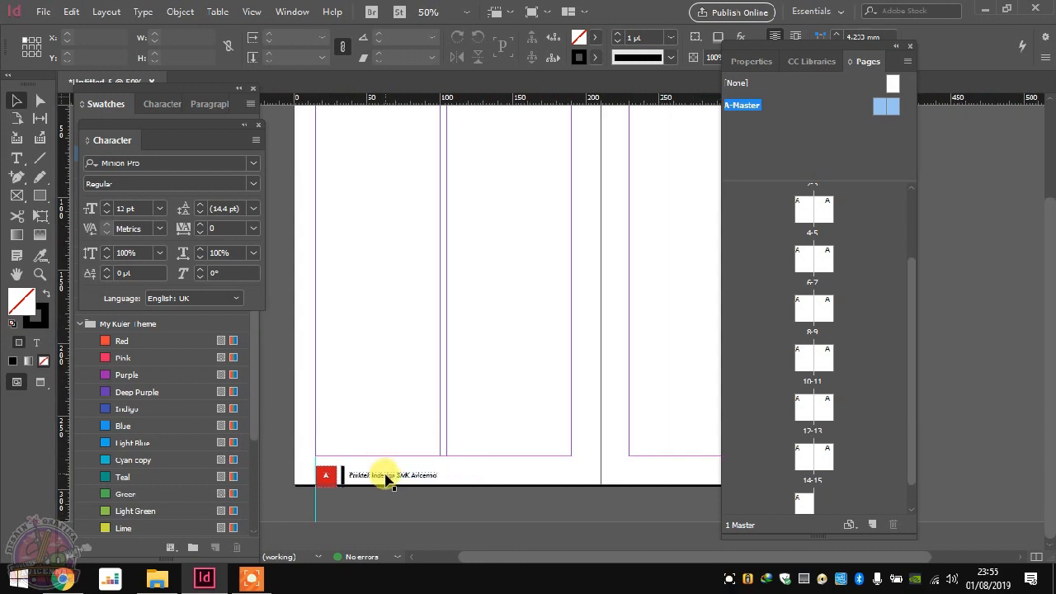
{"action": "left_click_drag", "start_coordinate": [388, 480], "coordinate": [561, 483]}
{"action": "left_click_drag", "start_coordinate": [633, 483], "coordinate": [670, 481]}
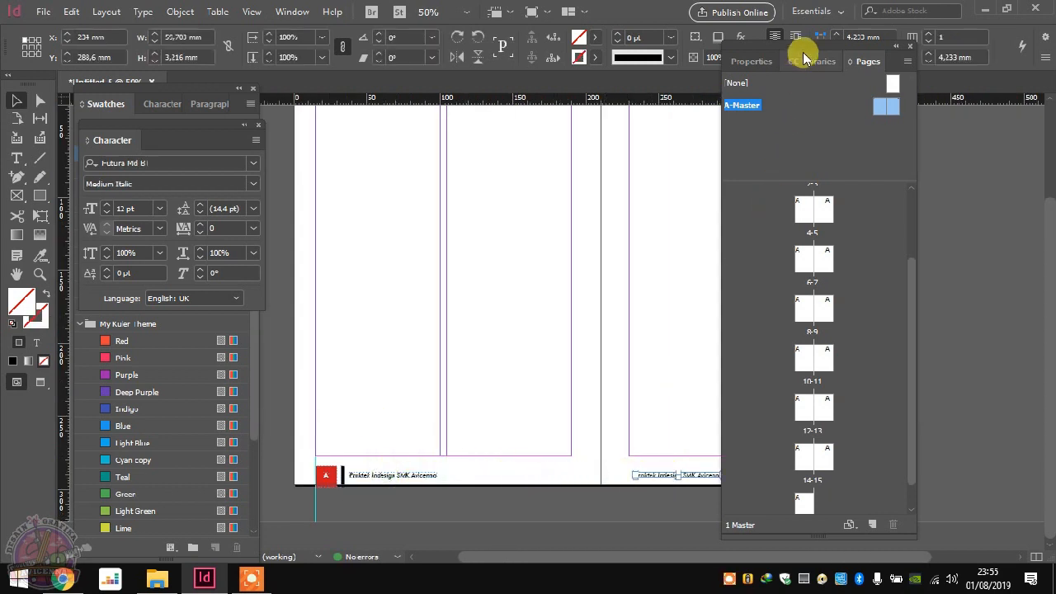
{"action": "mouse_move", "coordinate": [804, 58]}
{"action": "left_mouse_down"}
{"action": "mouse_move", "coordinate": [943, 47]}
{"action": "mouse_move", "coordinate": [797, 56]}
{"action": "mouse_move", "coordinate": [817, 48]}
{"action": "left_mouse_up"}
{"action": "left_click_drag", "start_coordinate": [660, 557], "coordinate": [789, 546]}
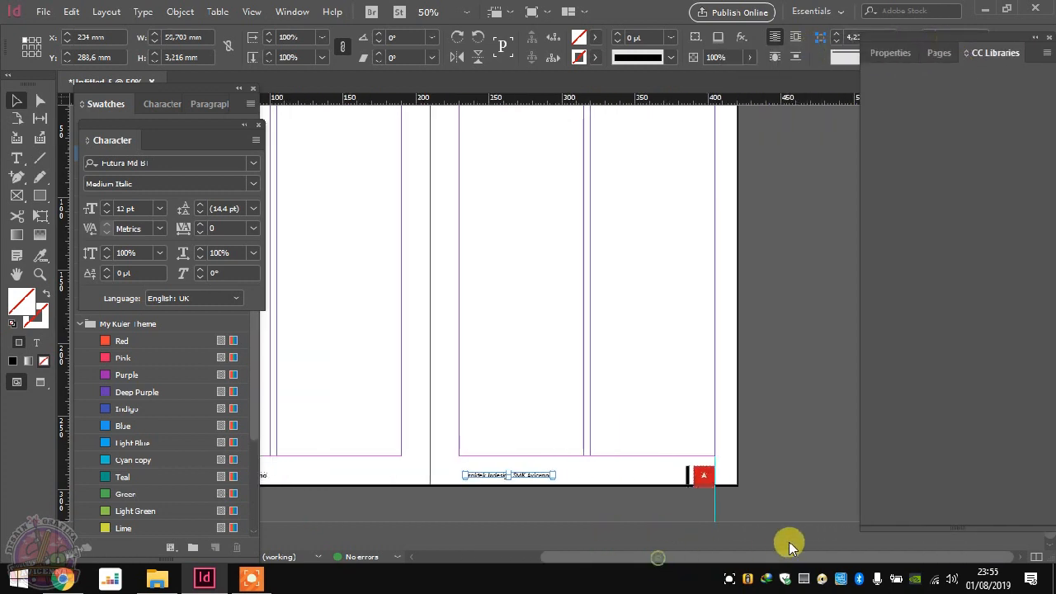
{"action": "scroll", "coordinate": [624, 500], "scroll_direction": "up", "scroll_amount": 1}
{"action": "left_click_drag", "start_coordinate": [501, 460], "coordinate": [693, 468]}
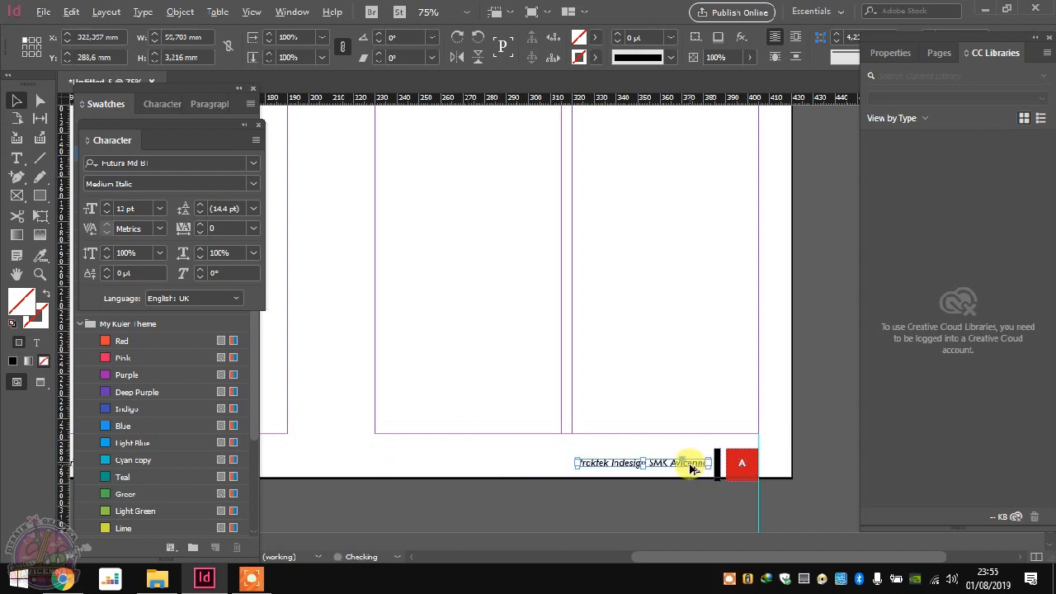
Step: Replace the right page's footer text with "XII Desain Grafika"
{"action": "scroll", "coordinate": [691, 468], "scroll_direction": "up", "scroll_amount": 2}
{"action": "double_click", "coordinate": [631, 462]}
{"action": "key", "text": "ctrl+a"}
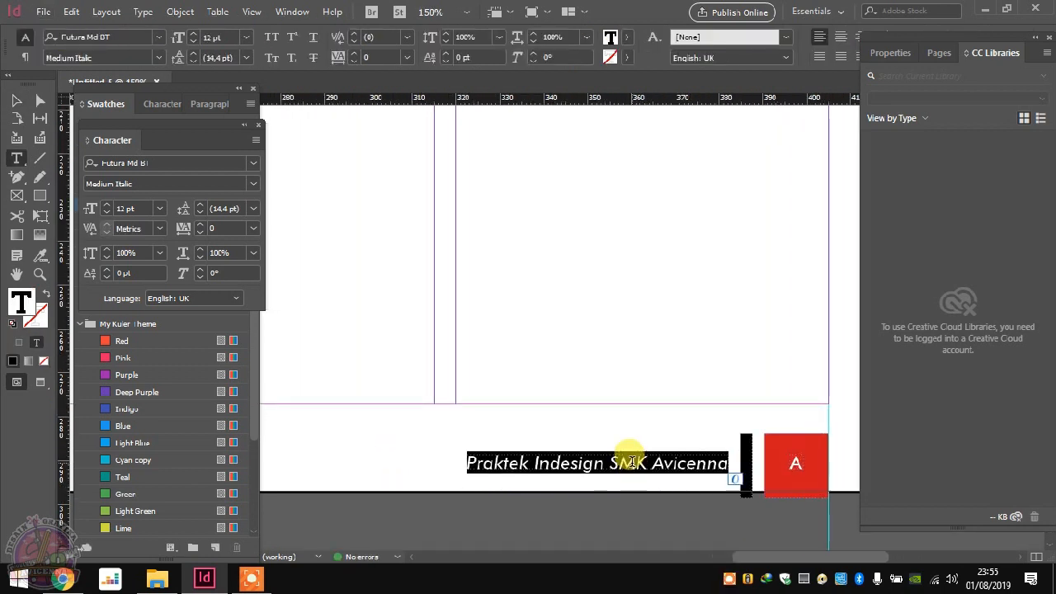
{"action": "type", "text": "XII Des"}
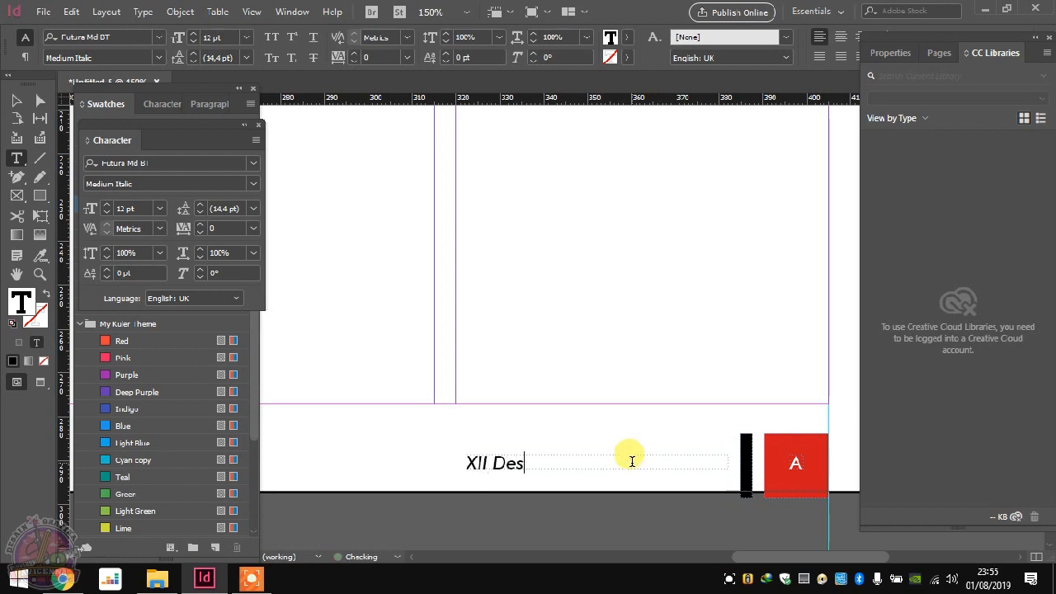
{"action": "type", "text": "ain Grafika"}
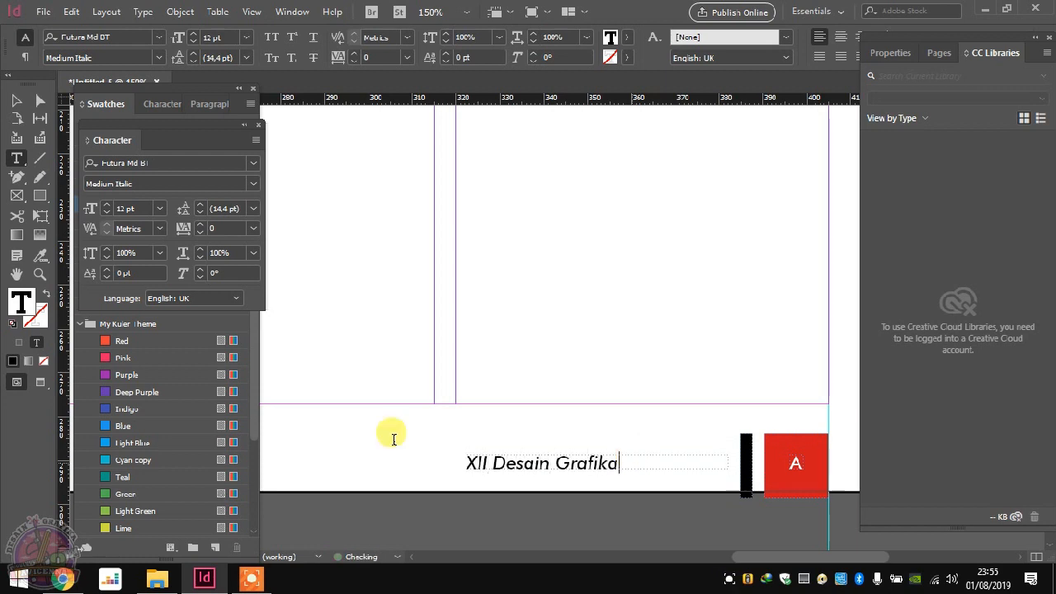
{"action": "left_click", "coordinate": [16, 100]}
{"action": "left_click", "coordinate": [515, 330]}
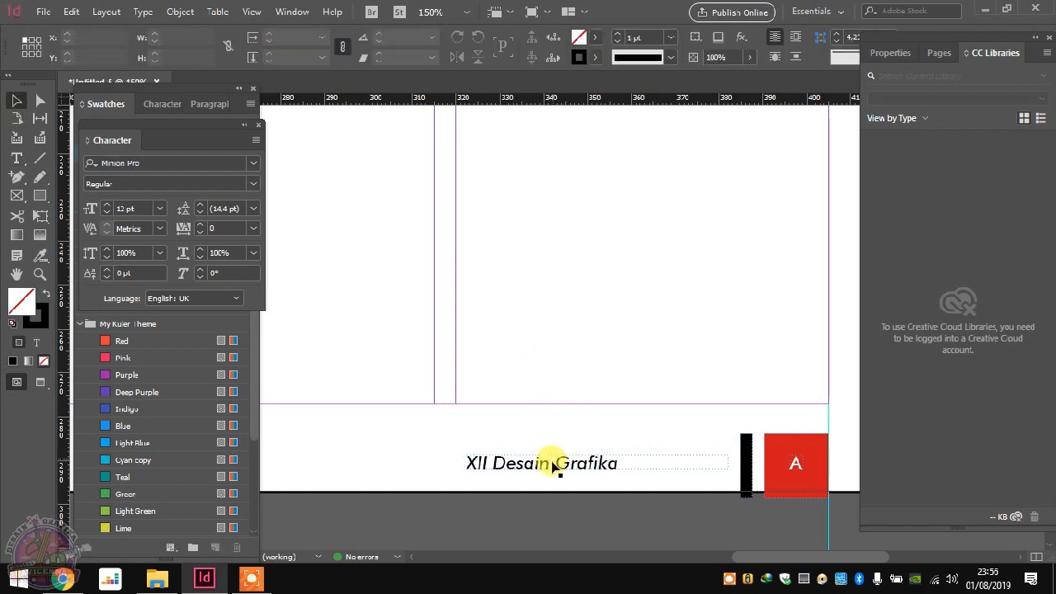
Step: Fit the right footer text's frame to its content and move it beside the black bar, at about X 347.5 mm
{"action": "left_click", "coordinate": [549, 460]}
{"action": "key", "text": "ctrl+alt+c"}
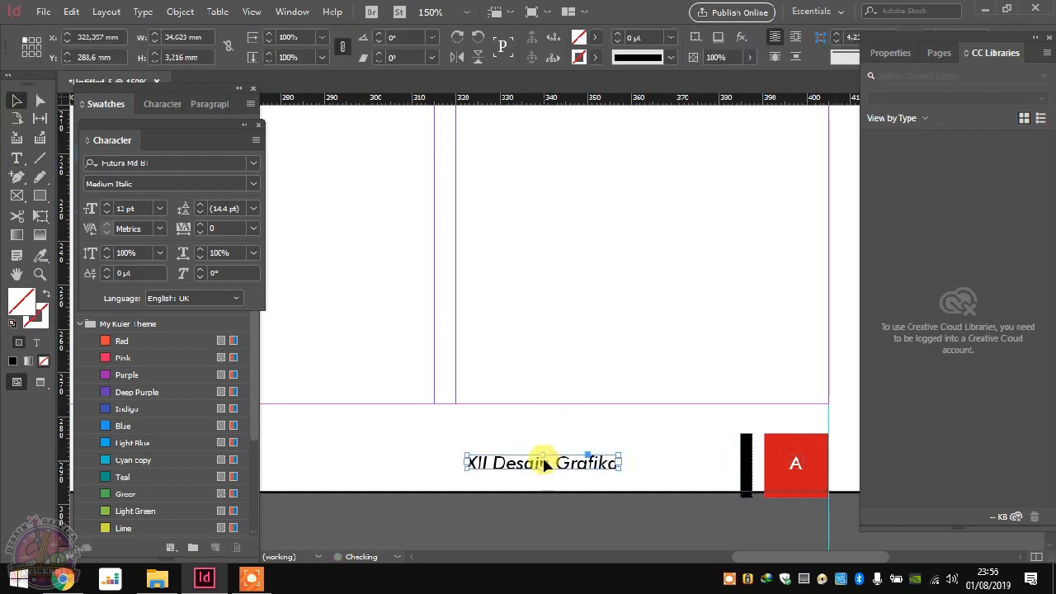
{"action": "left_click_drag", "start_coordinate": [542, 462], "coordinate": [659, 461]}
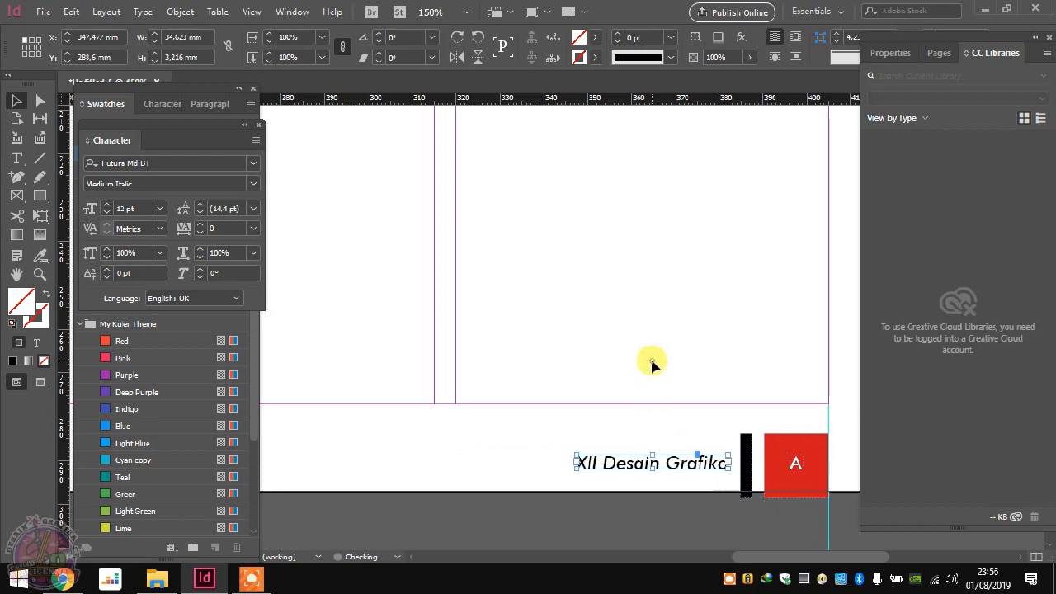
{"action": "left_click", "coordinate": [650, 357]}
Step: Review the master spread, compare it with the page layout in ENSIKLOPEDI LASEM.pdf in Chrome, and return to the InDesign document
{"action": "scroll", "coordinate": [655, 363], "scroll_direction": "down", "scroll_amount": 5}
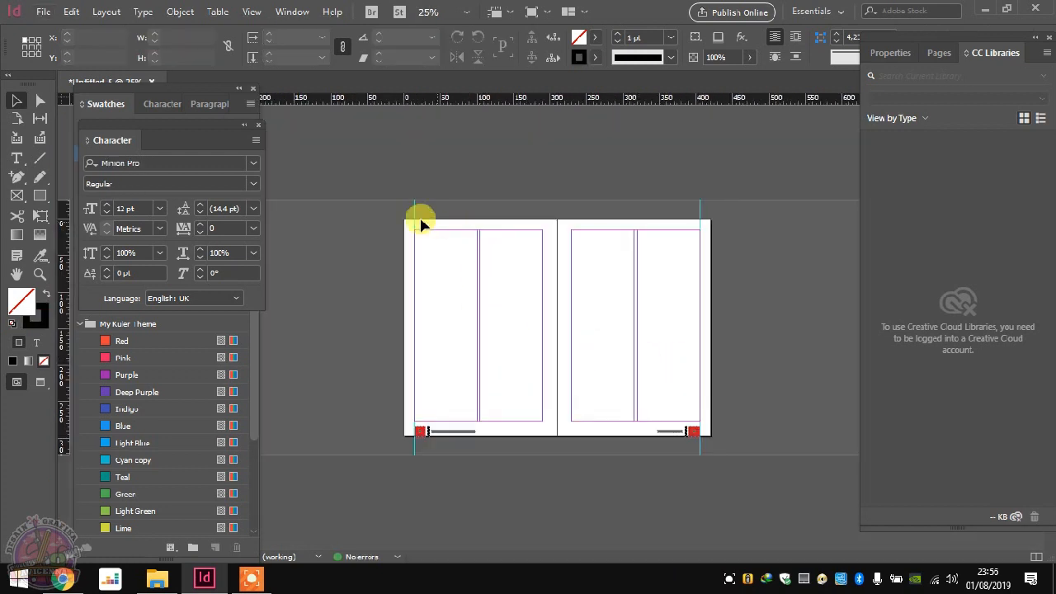
{"action": "scroll", "coordinate": [421, 207], "scroll_direction": "up", "scroll_amount": 3}
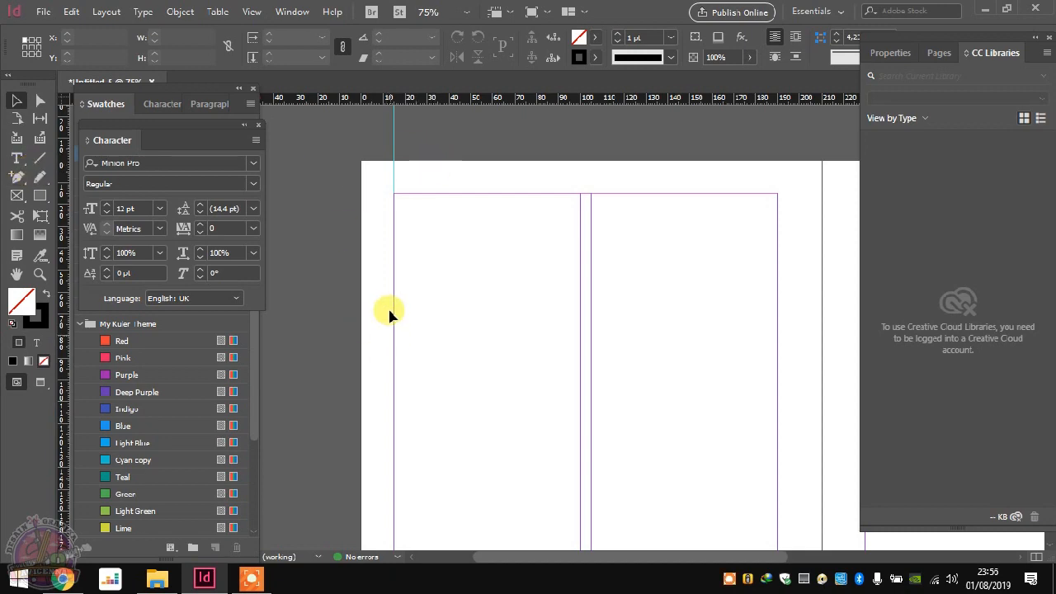
{"action": "scroll", "coordinate": [436, 440], "scroll_direction": "down", "scroll_amount": 5}
{"action": "scroll", "coordinate": [408, 518], "scroll_direction": "down", "scroll_amount": 1}
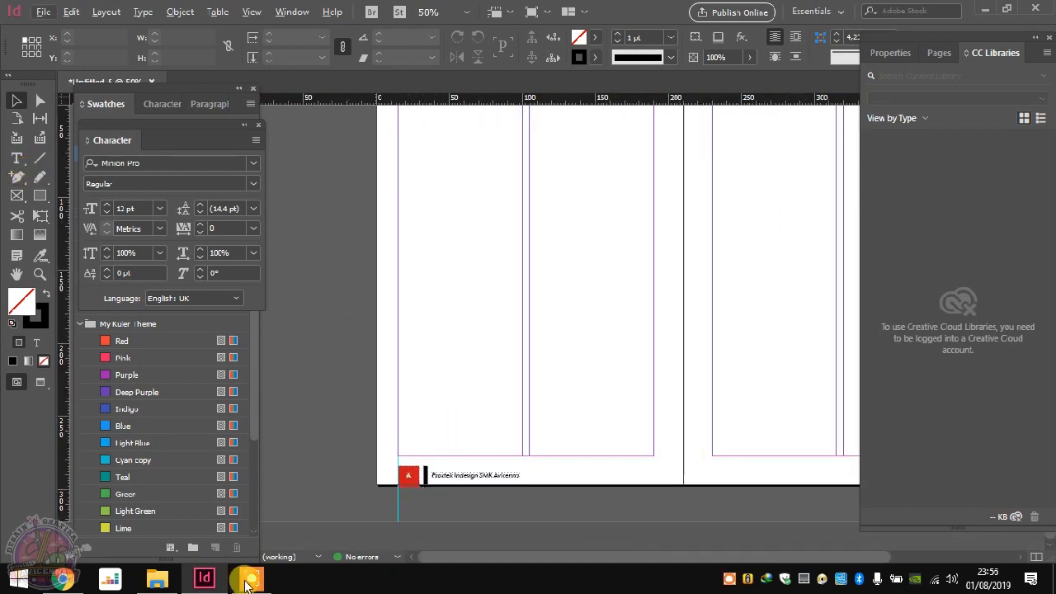
{"action": "left_click", "coordinate": [64, 579]}
{"action": "scroll", "coordinate": [416, 158], "scroll_direction": "up", "scroll_amount": 4}
{"action": "scroll", "coordinate": [417, 165], "scroll_direction": "up", "scroll_amount": 2}
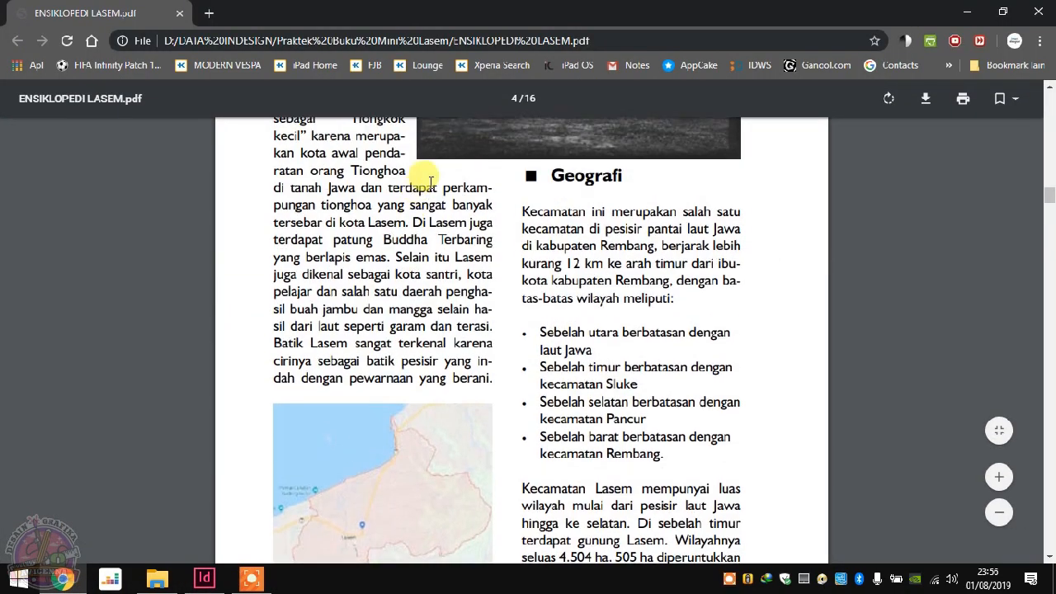
{"action": "scroll", "coordinate": [419, 172], "scroll_direction": "down", "scroll_amount": 7}
{"action": "scroll", "coordinate": [726, 219], "scroll_direction": "up", "scroll_amount": 10}
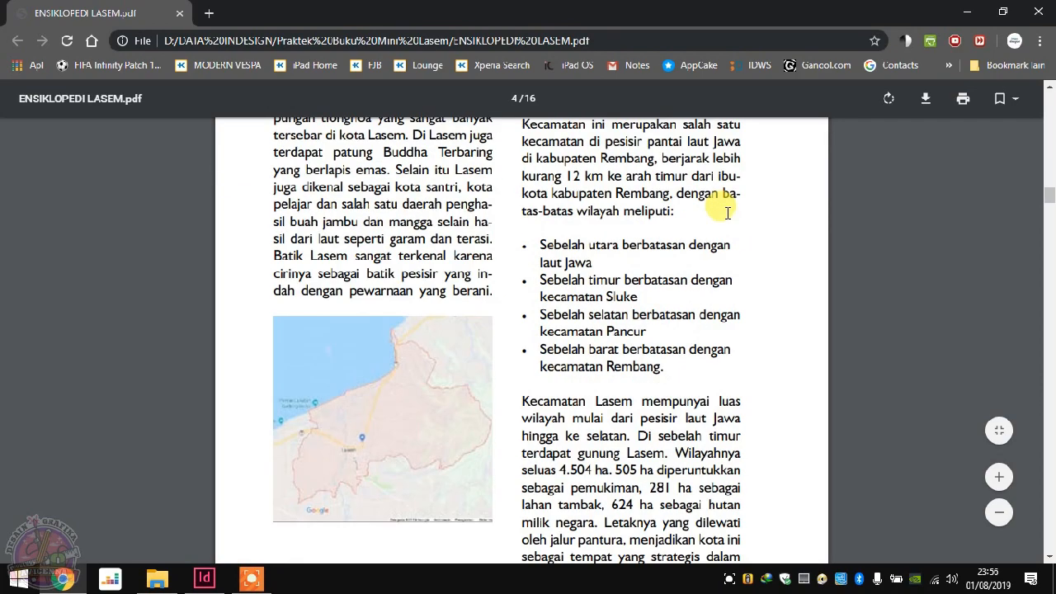
{"action": "left_click", "coordinate": [204, 579]}
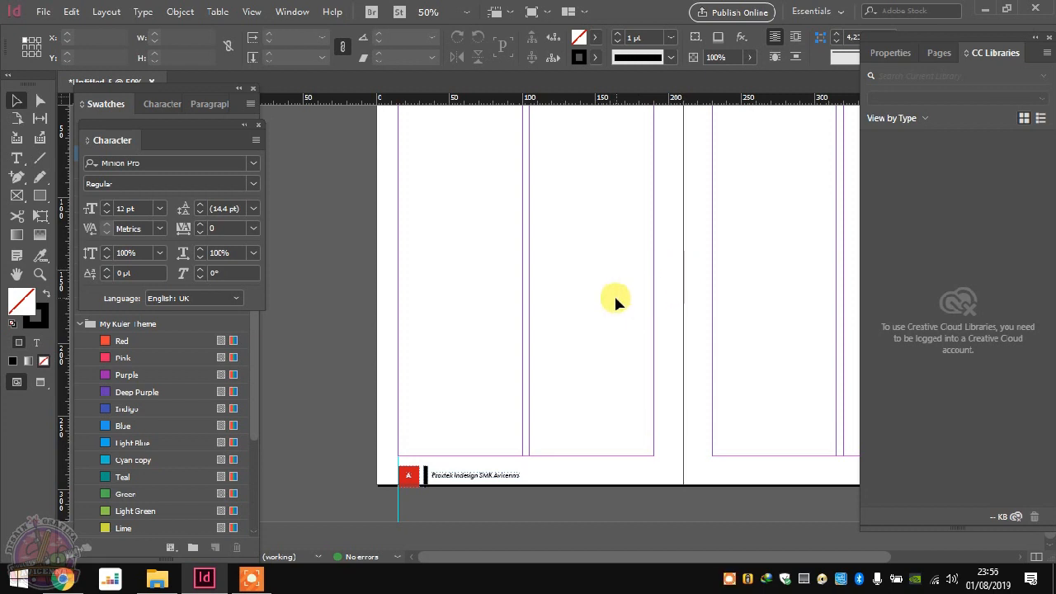
Step: Switch to Preview mode and open page 4 to examine its footer and automatic page number
{"action": "key", "text": "w"}
{"action": "scroll", "coordinate": [508, 299], "scroll_direction": "down", "scroll_amount": 1}
{"action": "scroll", "coordinate": [688, 409], "scroll_direction": "up", "scroll_amount": 1}
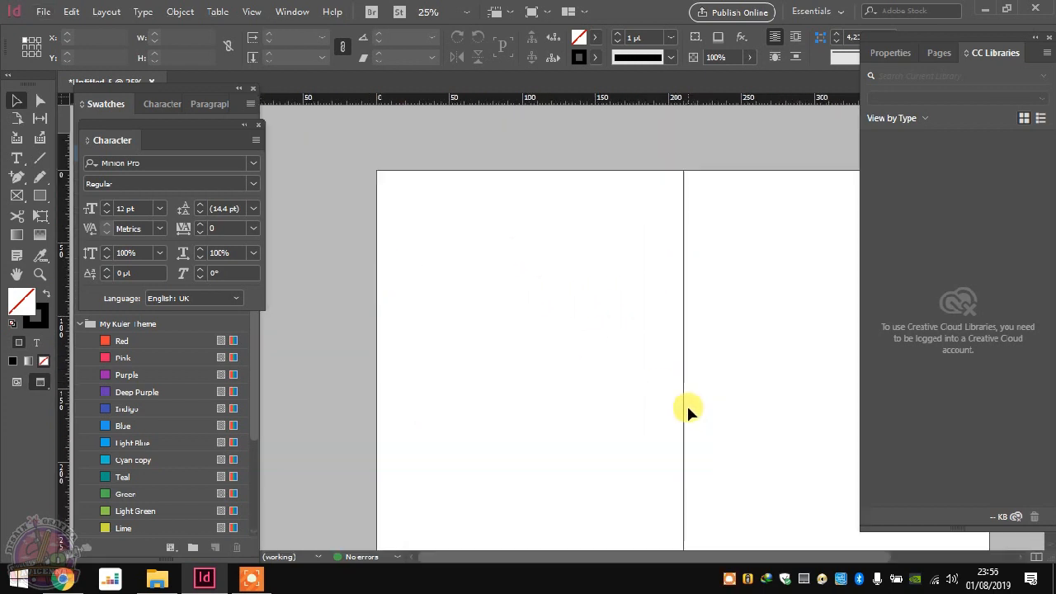
{"action": "left_click", "coordinate": [940, 51]}
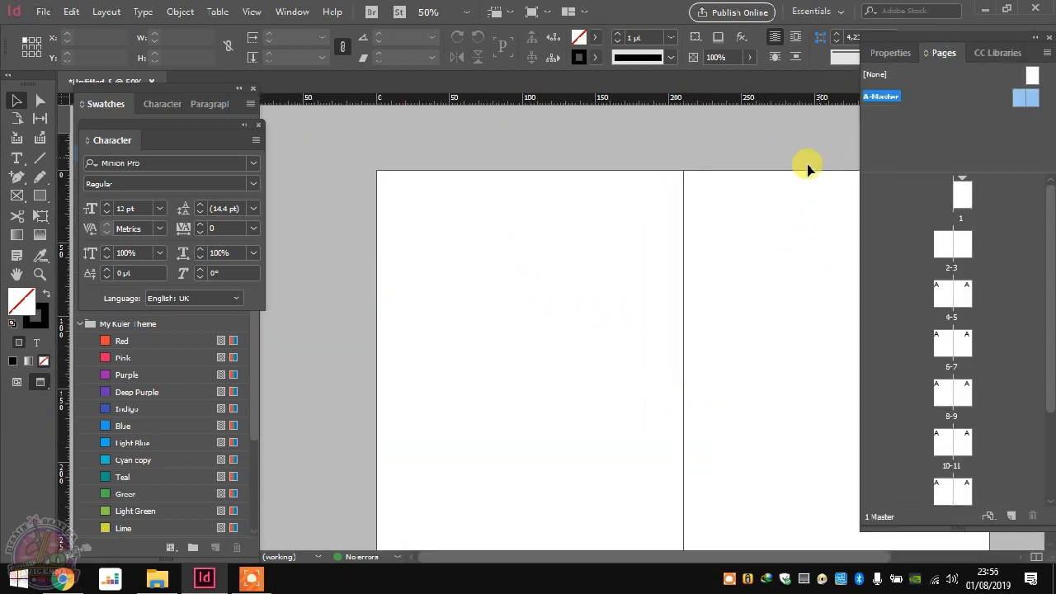
{"action": "scroll", "coordinate": [807, 169], "scroll_direction": "down", "scroll_amount": 2}
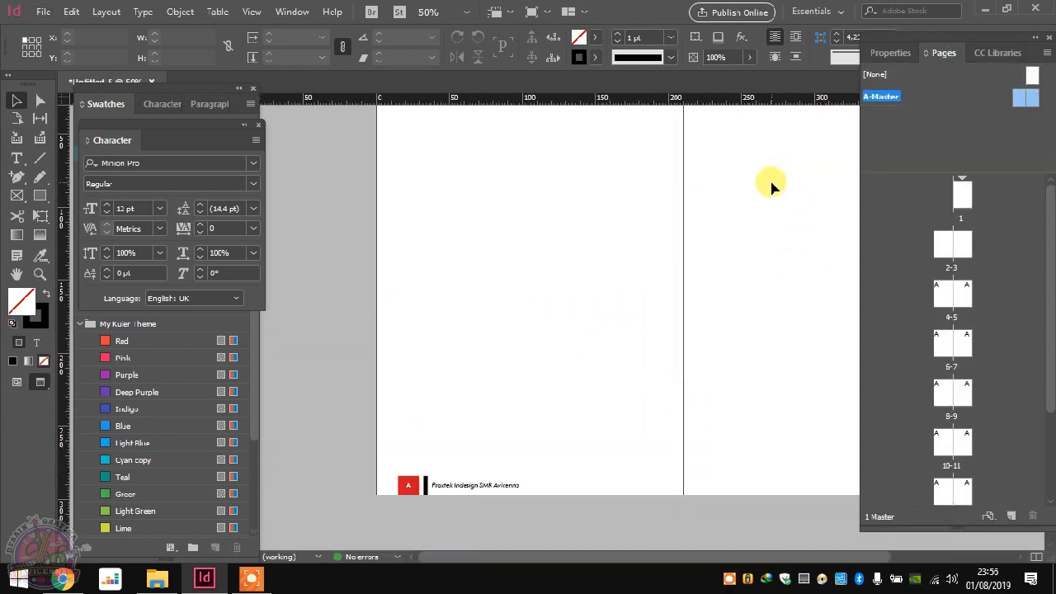
{"action": "double_click", "coordinate": [946, 306]}
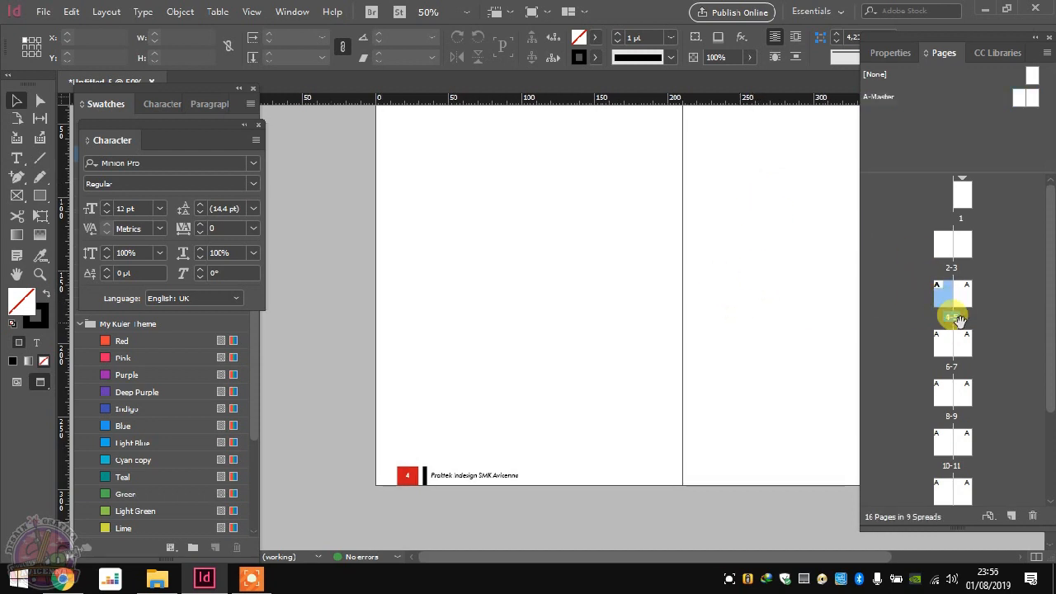
{"action": "scroll", "coordinate": [424, 477], "scroll_direction": "up", "scroll_amount": 4}
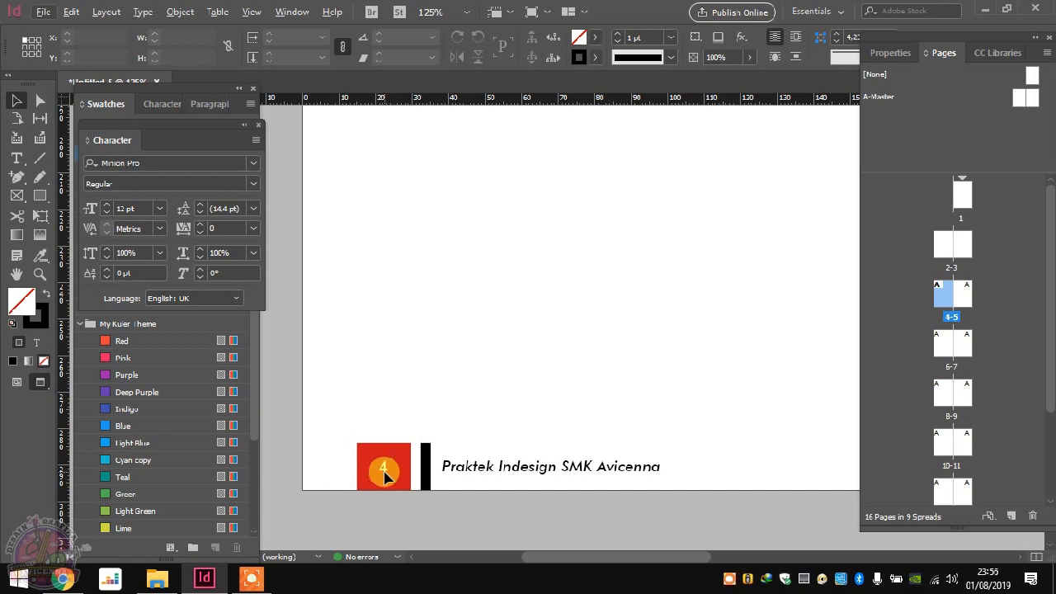
Step: Apply the [None] master to pages 16 and 15
{"action": "left_click", "coordinate": [965, 197]}
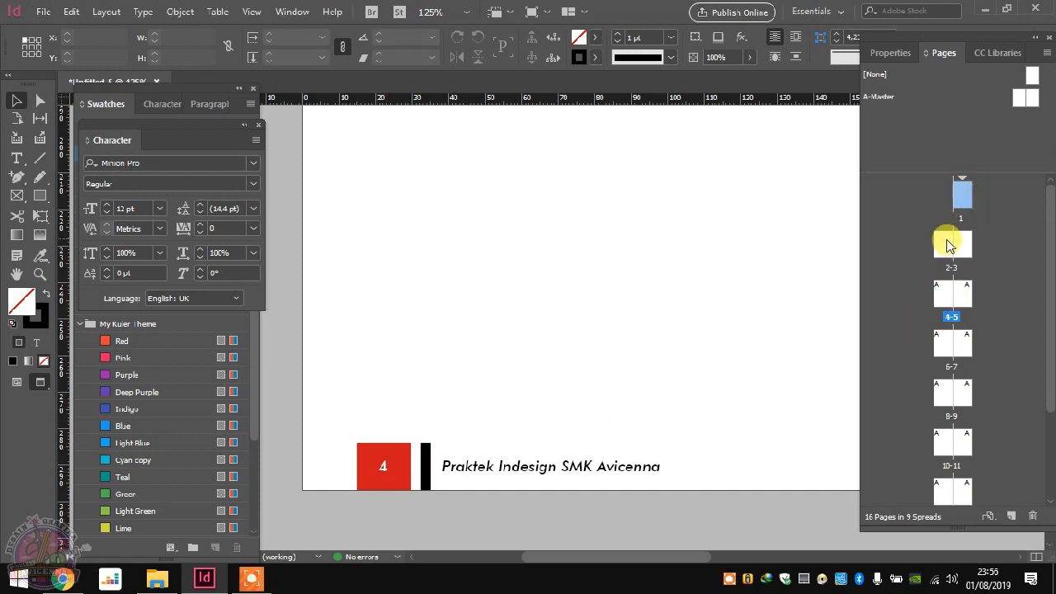
{"action": "left_click", "coordinate": [961, 243]}
{"action": "left_click_drag", "start_coordinate": [1050, 250], "coordinate": [1050, 379]}
{"action": "left_click", "coordinate": [943, 470]}
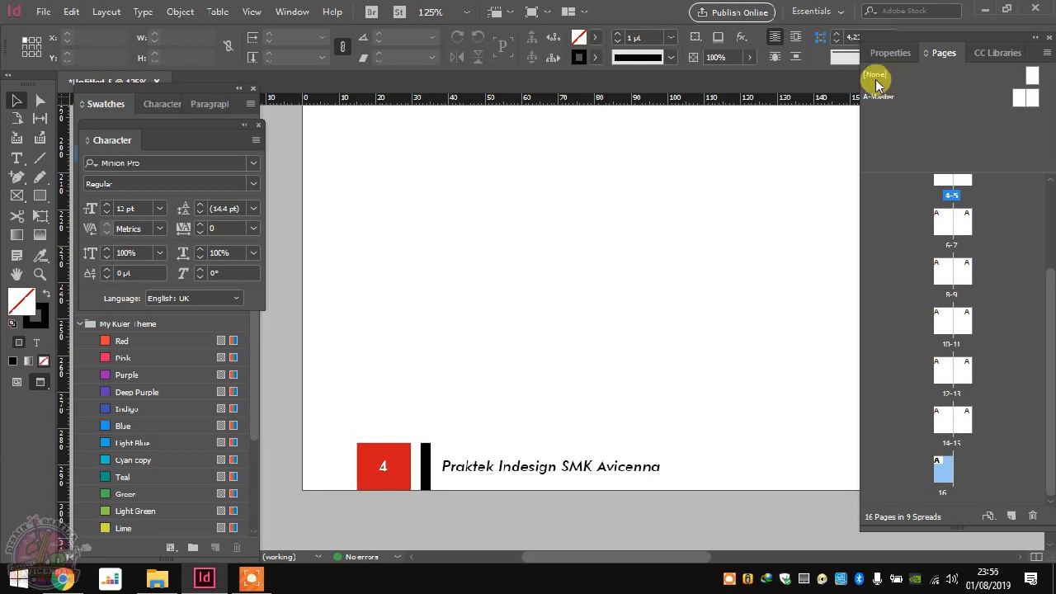
{"action": "left_click_drag", "start_coordinate": [875, 77], "coordinate": [941, 468]}
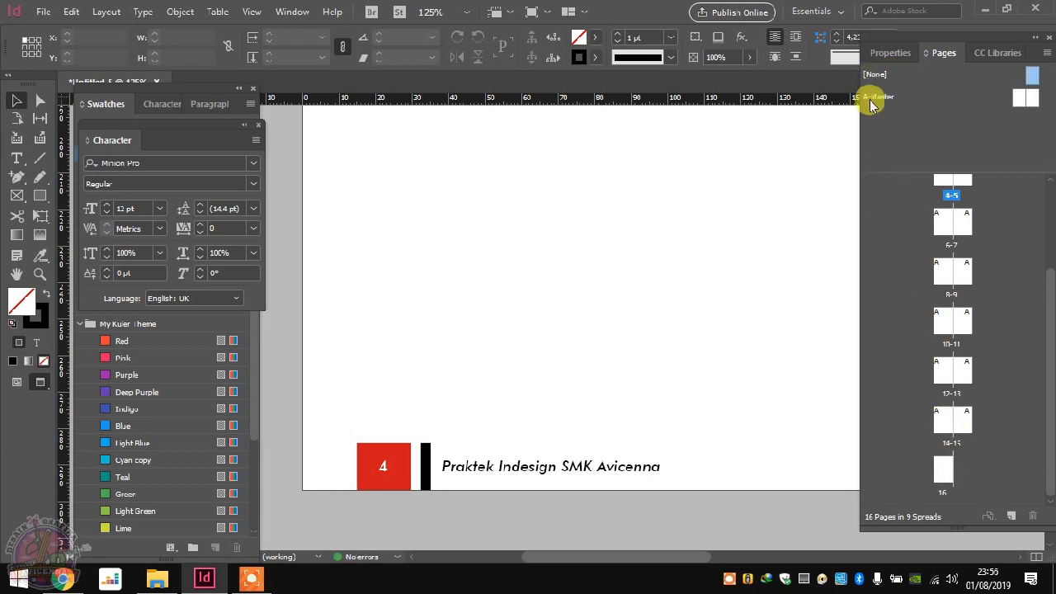
{"action": "left_click_drag", "start_coordinate": [876, 97], "coordinate": [957, 437]}
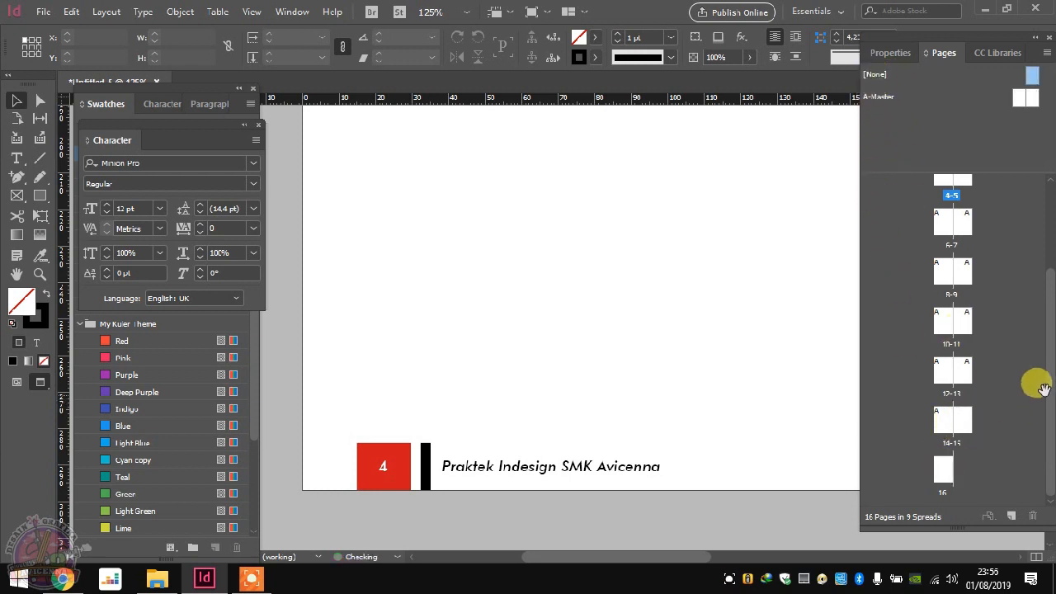
Step: Return to page 4 and examine its footer block up close
{"action": "left_click_drag", "start_coordinate": [1051, 383], "coordinate": [1051, 190]}
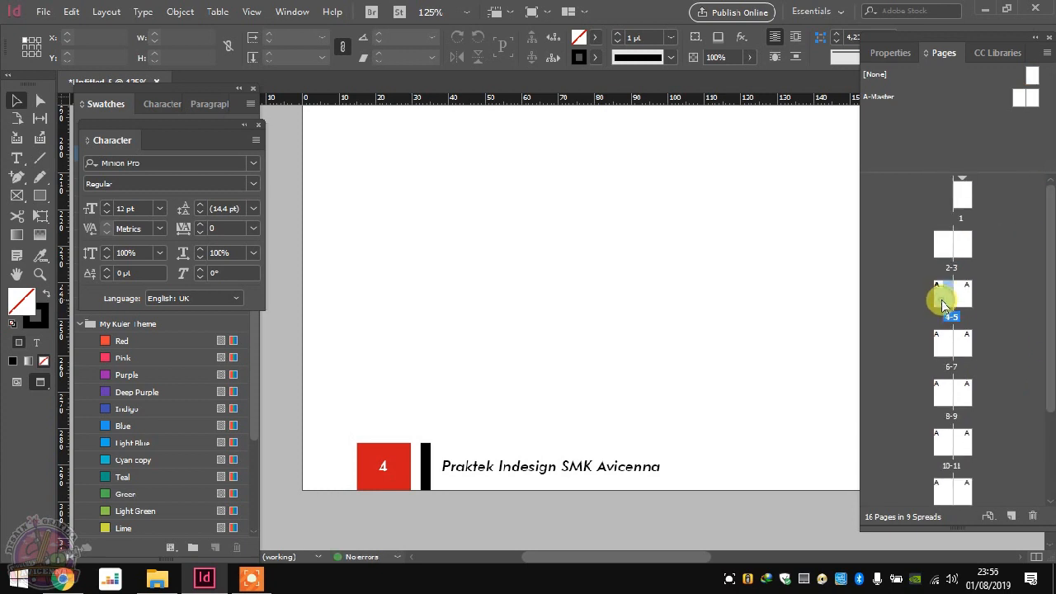
{"action": "left_click_drag", "start_coordinate": [945, 305], "coordinate": [946, 311]}
{"action": "double_click", "coordinate": [946, 304]}
{"action": "scroll", "coordinate": [431, 373], "scroll_direction": "up", "scroll_amount": 1}
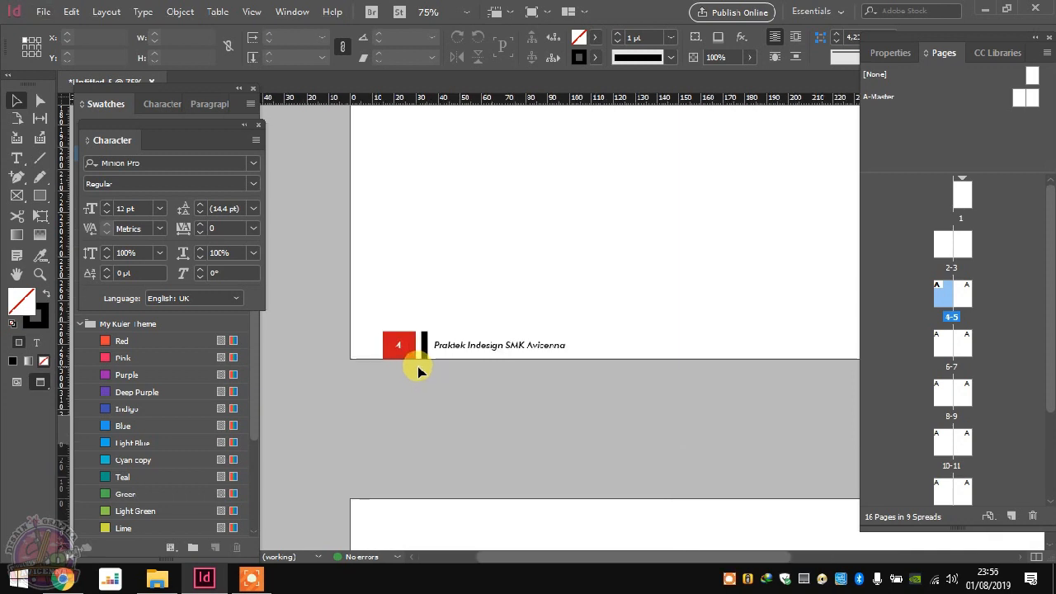
{"action": "scroll", "coordinate": [398, 345], "scroll_direction": "up", "scroll_amount": 1}
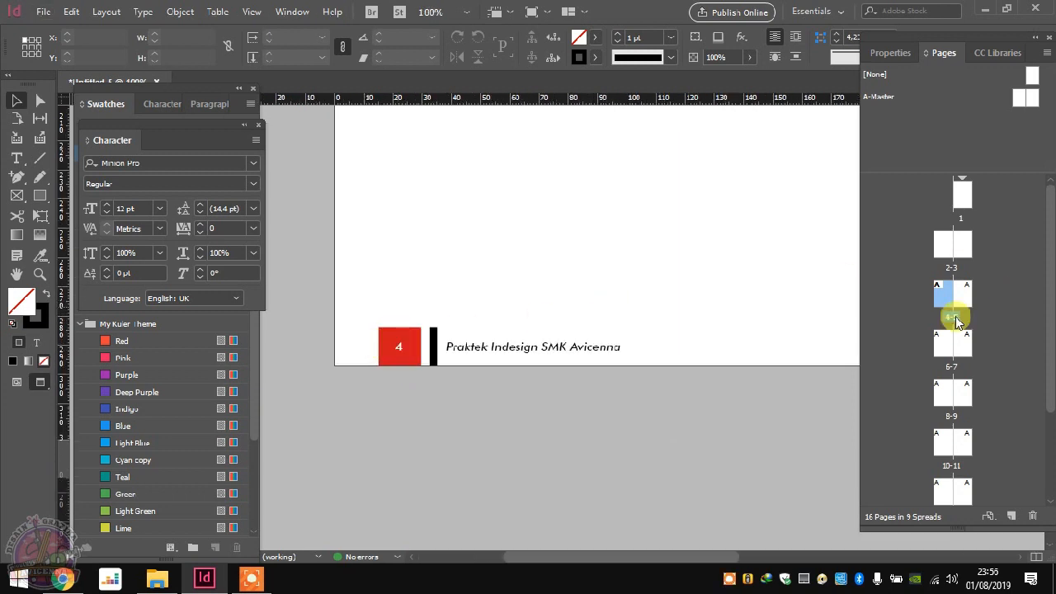
Step: Disallow document page shuffling for the document, starting from the 4-5 spread
{"action": "left_click", "coordinate": [900, 298]}
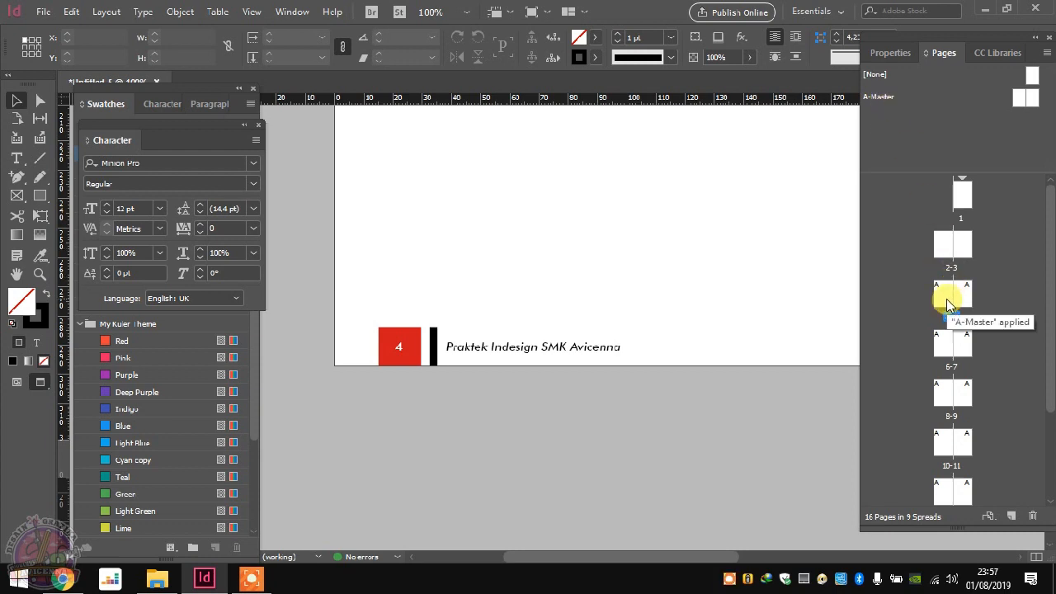
{"action": "right_click", "coordinate": [947, 303]}
{"action": "right_click", "coordinate": [948, 311]}
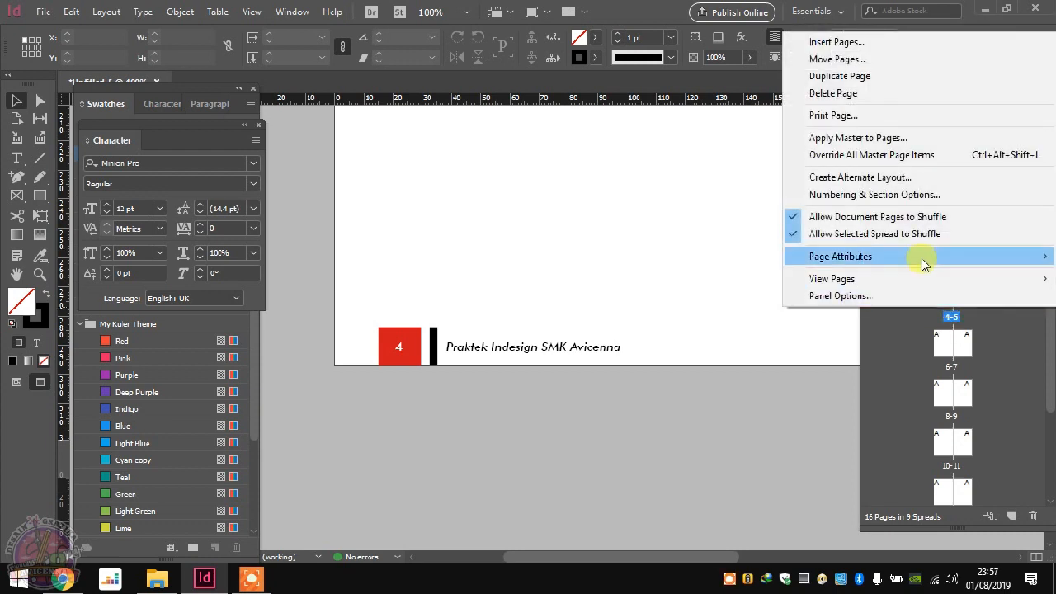
{"action": "left_click", "coordinate": [912, 217]}
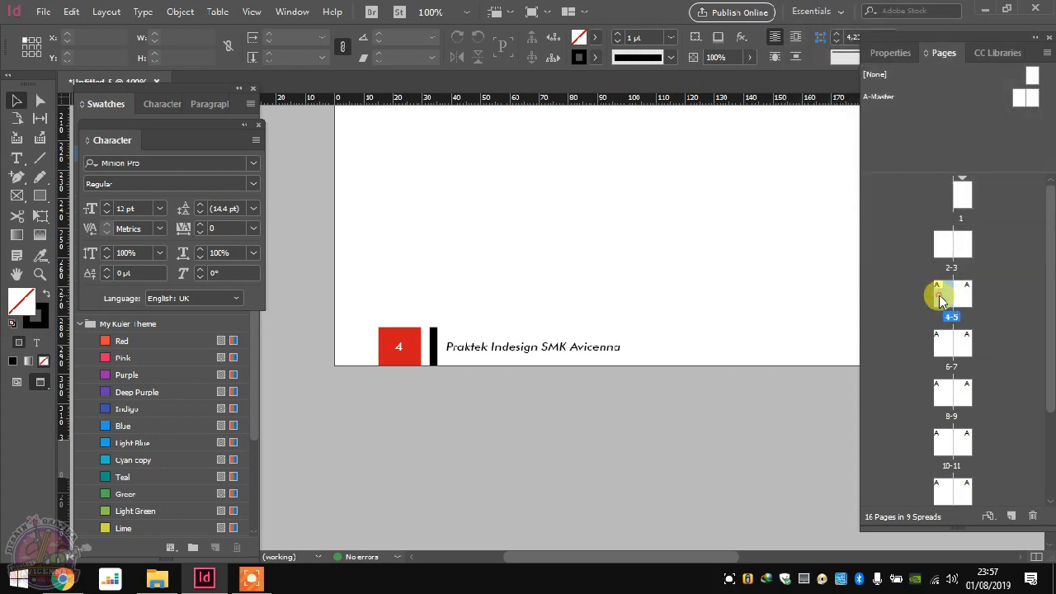
Step: Start a new section at page 4, with page numbering starting at 1 and chapter numbering starting at 4
{"action": "right_click", "coordinate": [941, 302]}
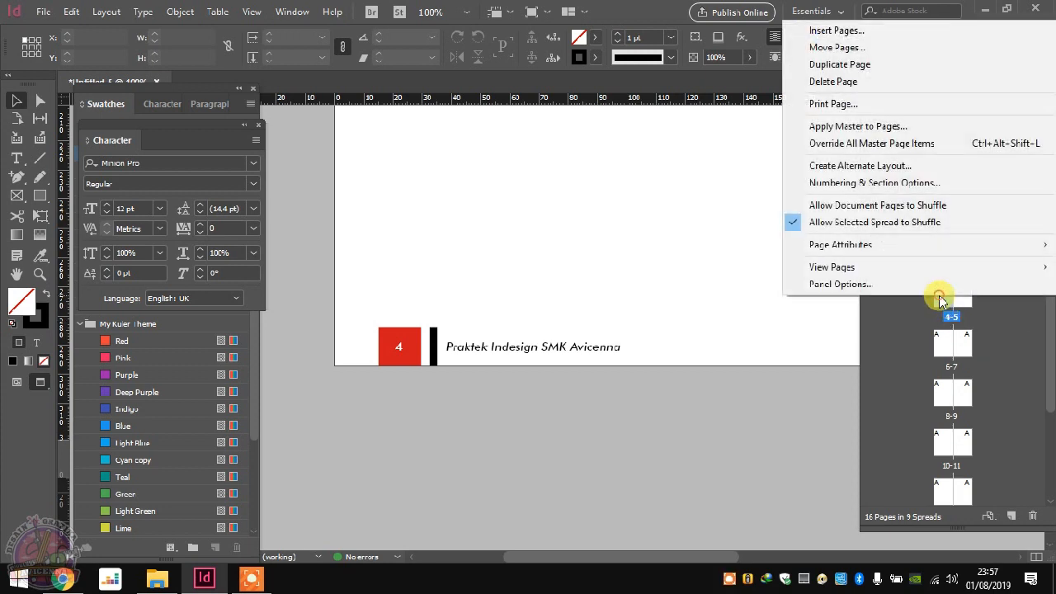
{"action": "left_click", "coordinate": [859, 183]}
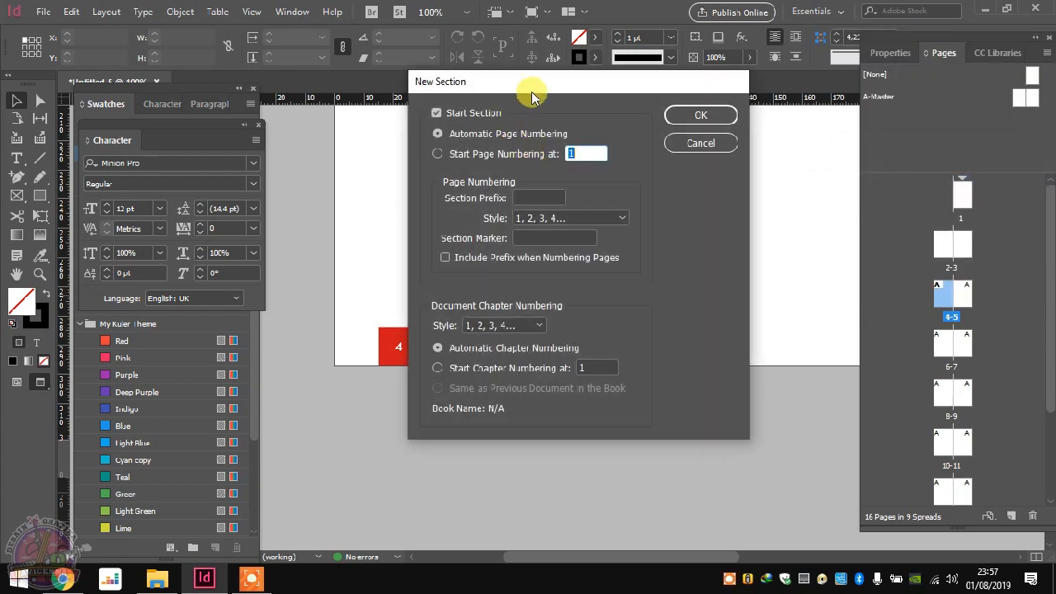
{"action": "left_click_drag", "start_coordinate": [530, 84], "coordinate": [541, 17]}
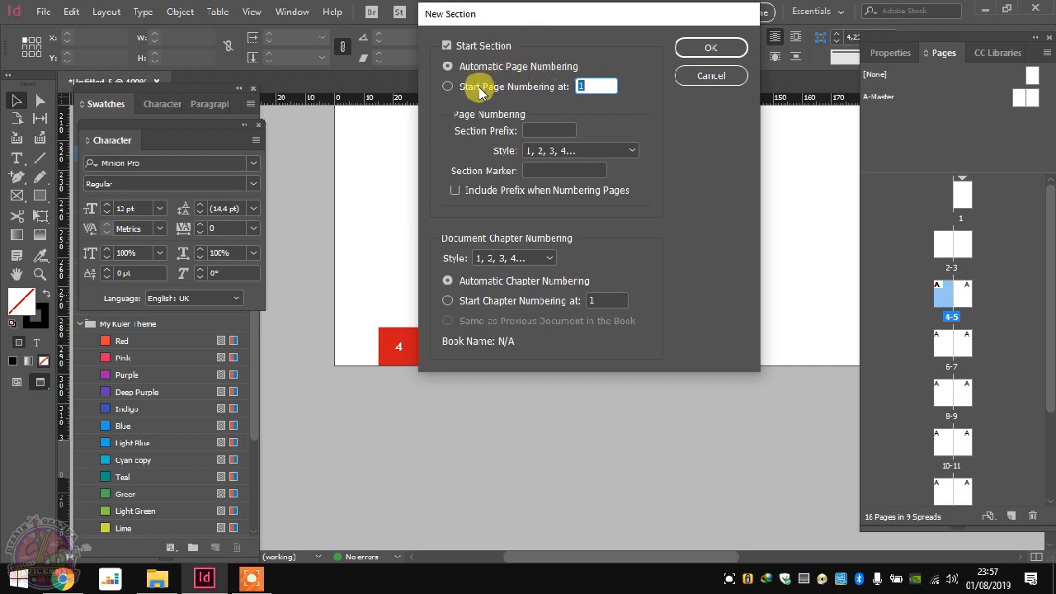
{"action": "left_click", "coordinate": [479, 89]}
{"action": "left_click", "coordinate": [475, 301]}
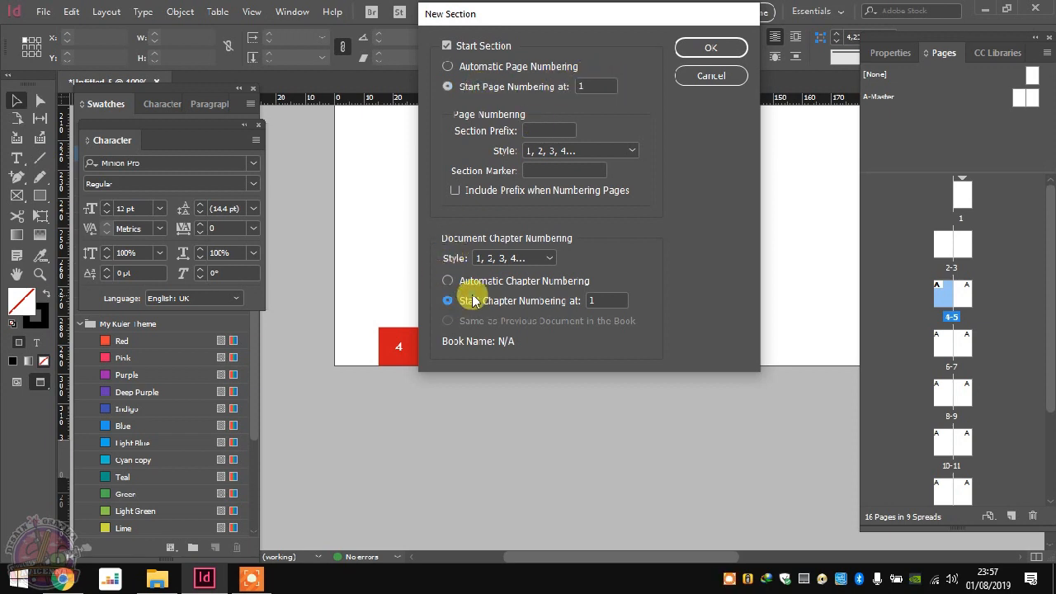
{"action": "double_click", "coordinate": [601, 301]}
{"action": "type", "text": "4"}
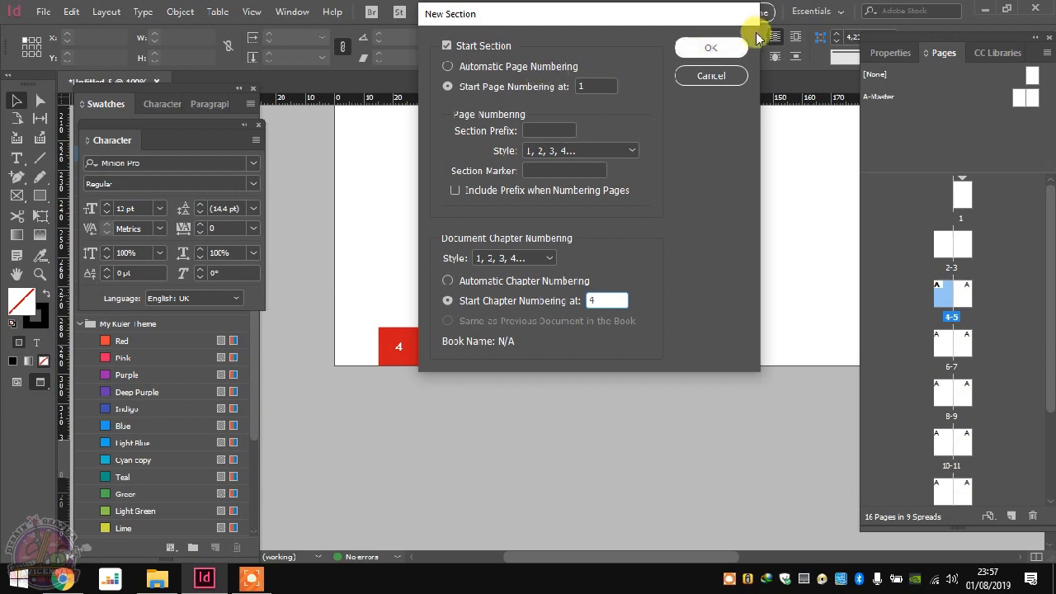
{"action": "left_click", "coordinate": [730, 49]}
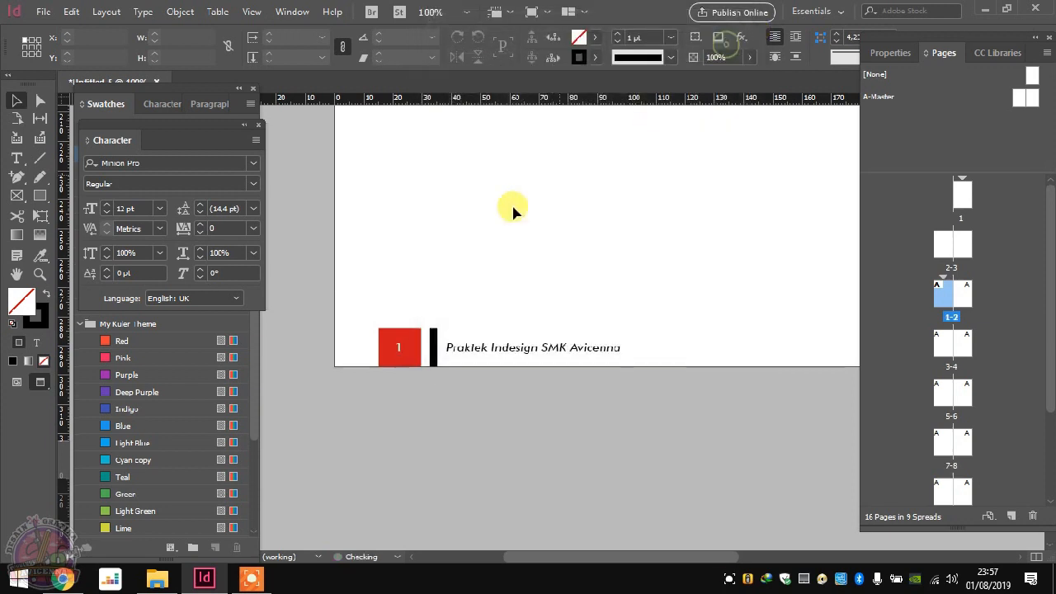
Step: Examine the footers and page numbers across the renumbered spreads, and return to Normal view with margins and guides shown
{"action": "scroll", "coordinate": [405, 349], "scroll_direction": "down", "scroll_amount": 2}
{"action": "scroll", "coordinate": [406, 344], "scroll_direction": "down", "scroll_amount": 1}
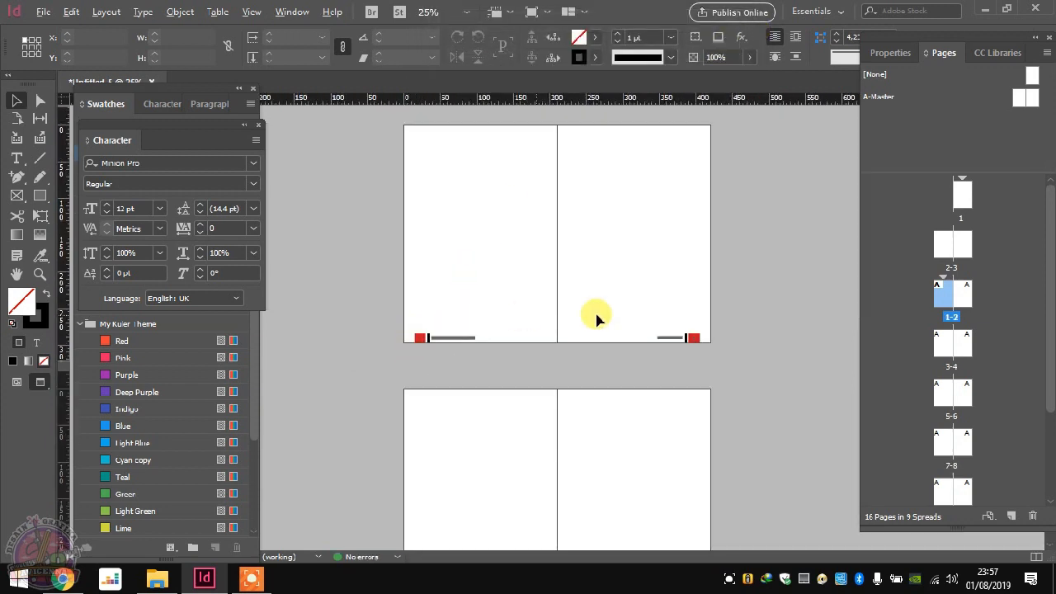
{"action": "scroll", "coordinate": [598, 318], "scroll_direction": "down", "scroll_amount": 6}
{"action": "scroll", "coordinate": [689, 365], "scroll_direction": "up", "scroll_amount": 2}
{"action": "scroll", "coordinate": [499, 339], "scroll_direction": "down", "scroll_amount": 3}
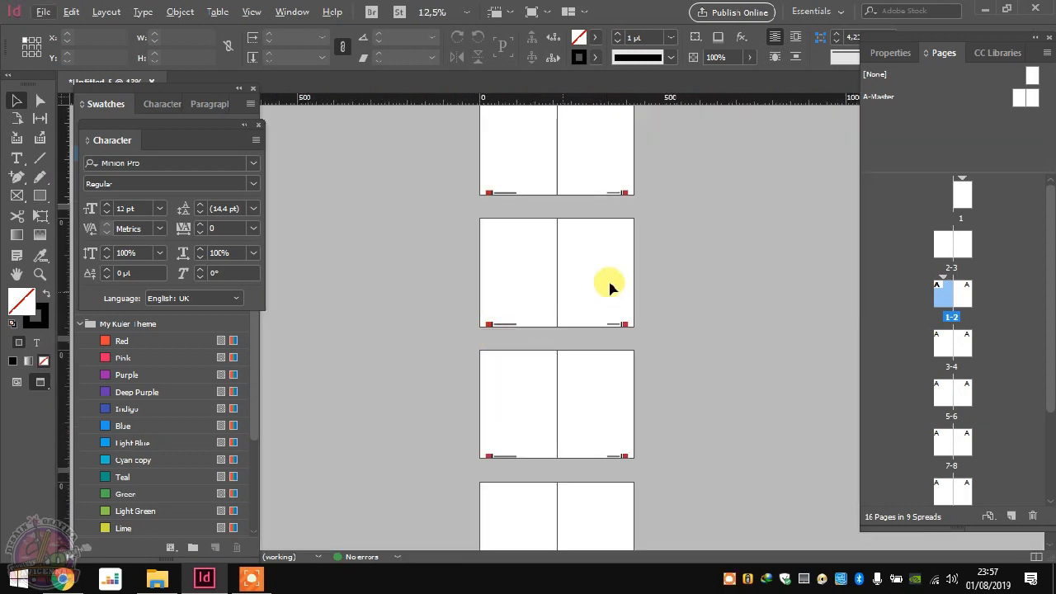
{"action": "scroll", "coordinate": [608, 283], "scroll_direction": "down", "scroll_amount": 1}
{"action": "scroll", "coordinate": [632, 306], "scroll_direction": "up", "scroll_amount": 3}
{"action": "scroll", "coordinate": [491, 323], "scroll_direction": "down", "scroll_amount": 2}
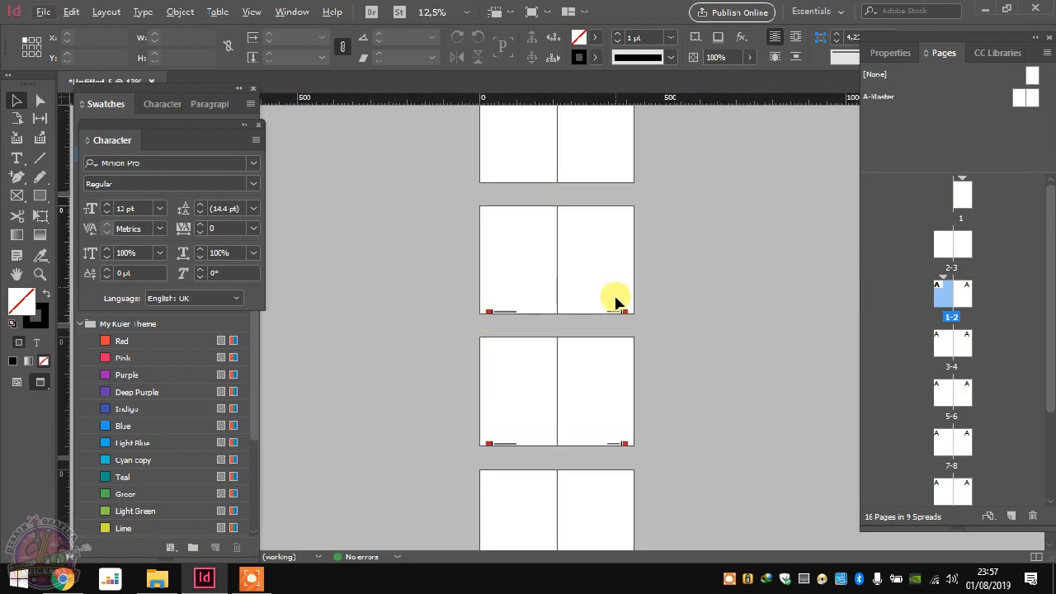
{"action": "scroll", "coordinate": [618, 299], "scroll_direction": "up", "scroll_amount": 2}
{"action": "scroll", "coordinate": [643, 314], "scroll_direction": "up", "scroll_amount": 1}
{"action": "scroll", "coordinate": [698, 295], "scroll_direction": "up", "scroll_amount": 1}
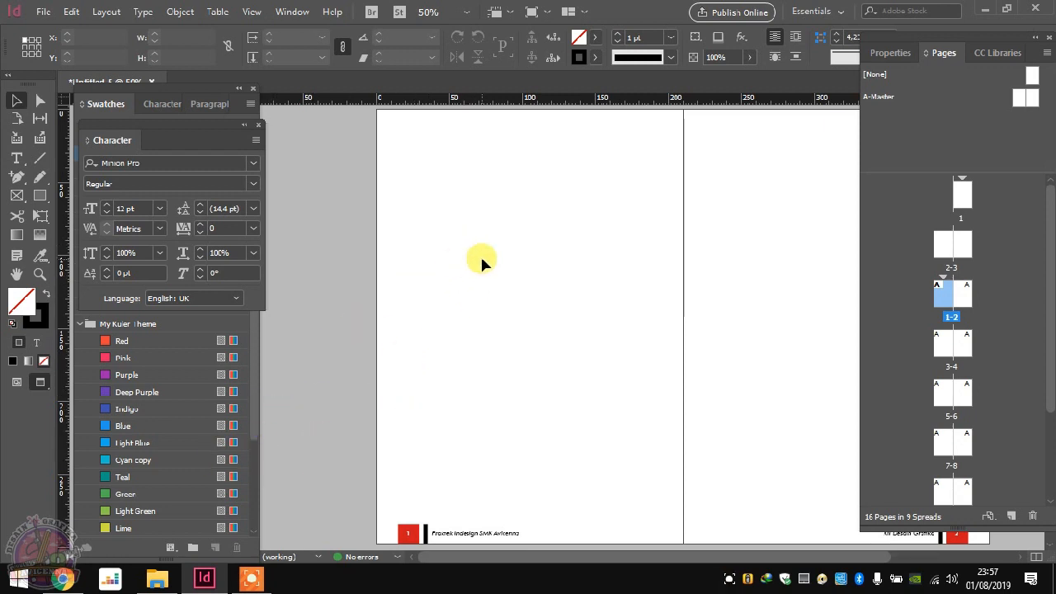
{"action": "scroll", "coordinate": [480, 254], "scroll_direction": "down", "scroll_amount": 1}
{"action": "scroll", "coordinate": [512, 262], "scroll_direction": "down", "scroll_amount": 2}
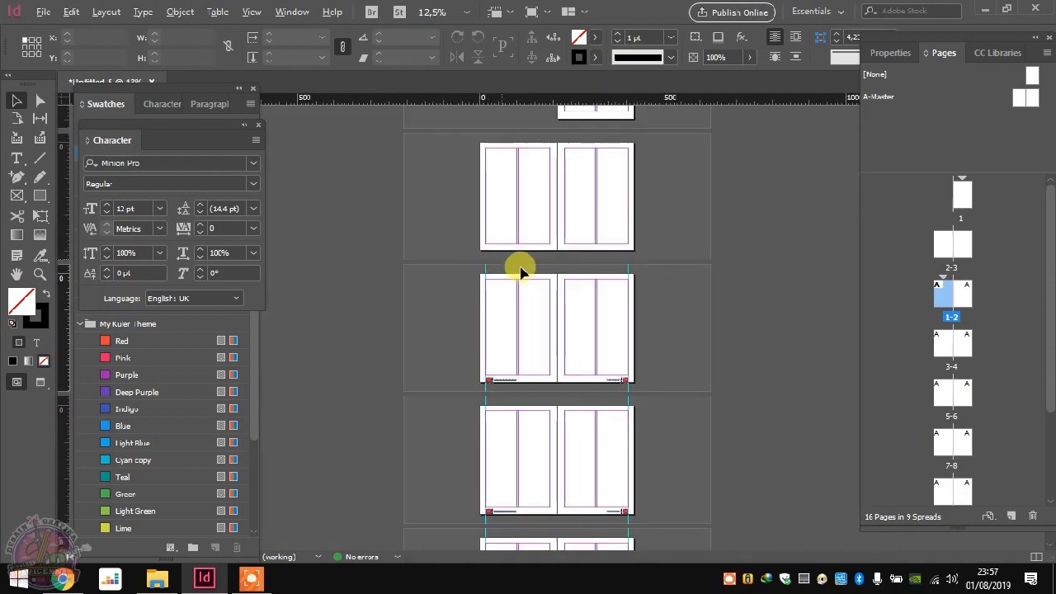
Step: Place KONTEN.txt from the Praktek Buku Mini Lasem folder and autoflow it from the upper-left margin corner of the new section's page 1
{"action": "scroll", "coordinate": [550, 300], "scroll_direction": "up", "scroll_amount": 1}
{"action": "left_click", "coordinate": [157, 578]}
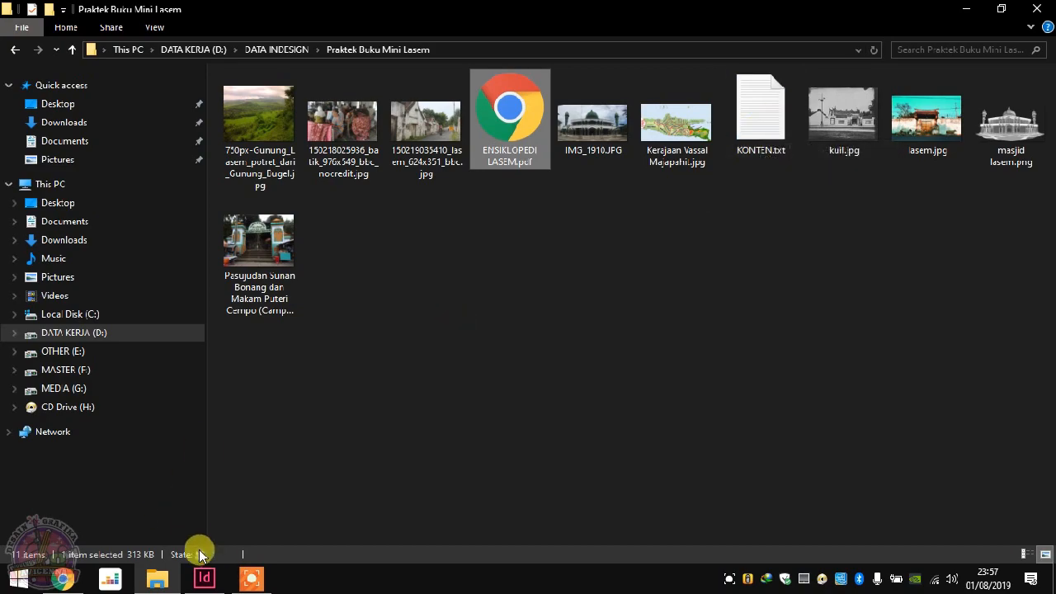
{"action": "left_click", "coordinate": [207, 579]}
{"action": "left_click", "coordinate": [207, 578]}
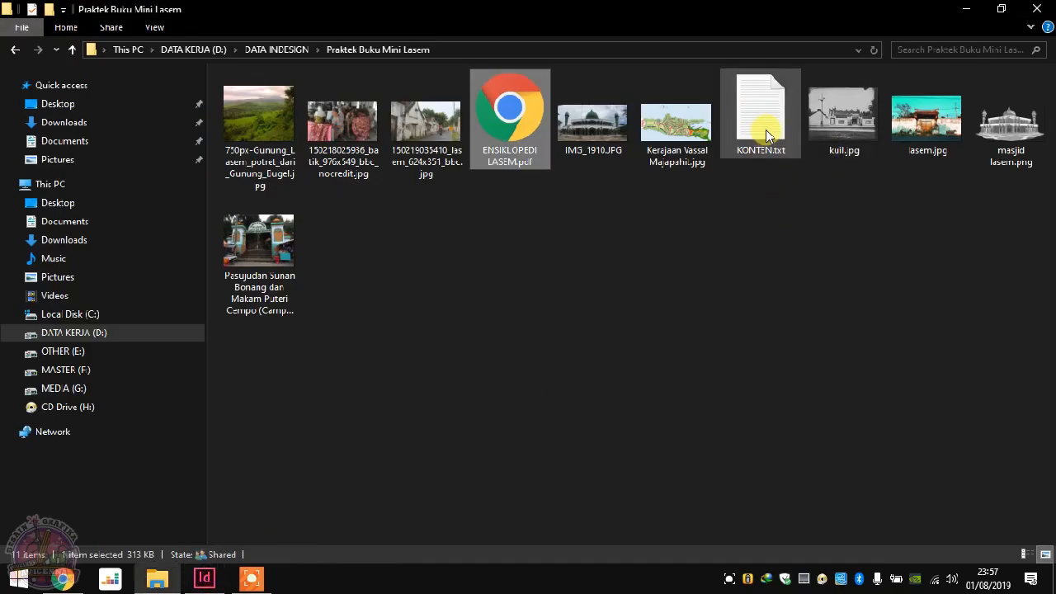
{"action": "left_click_drag", "start_coordinate": [766, 126], "coordinate": [470, 234]}
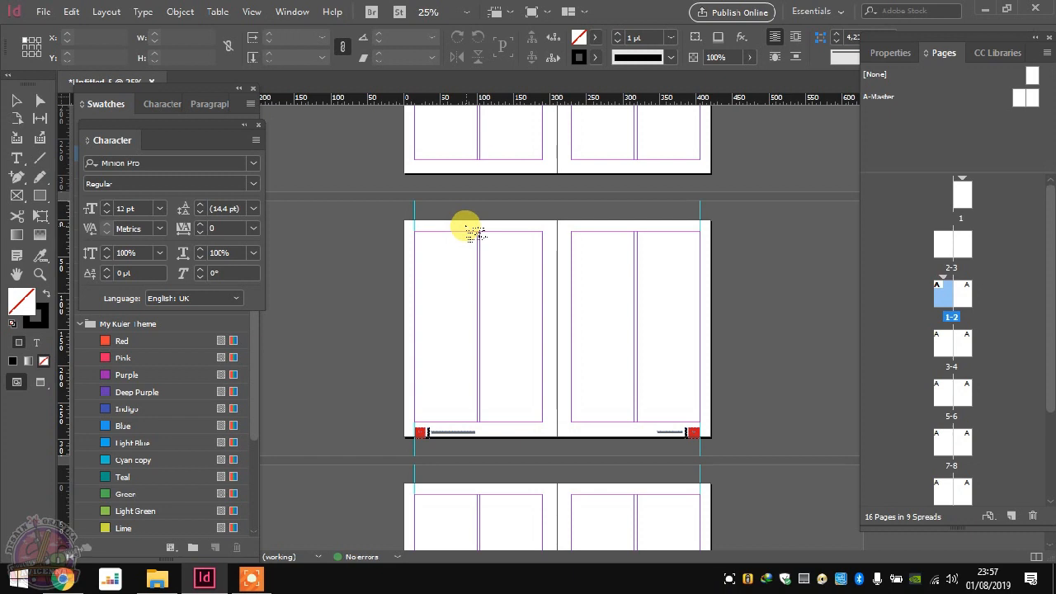
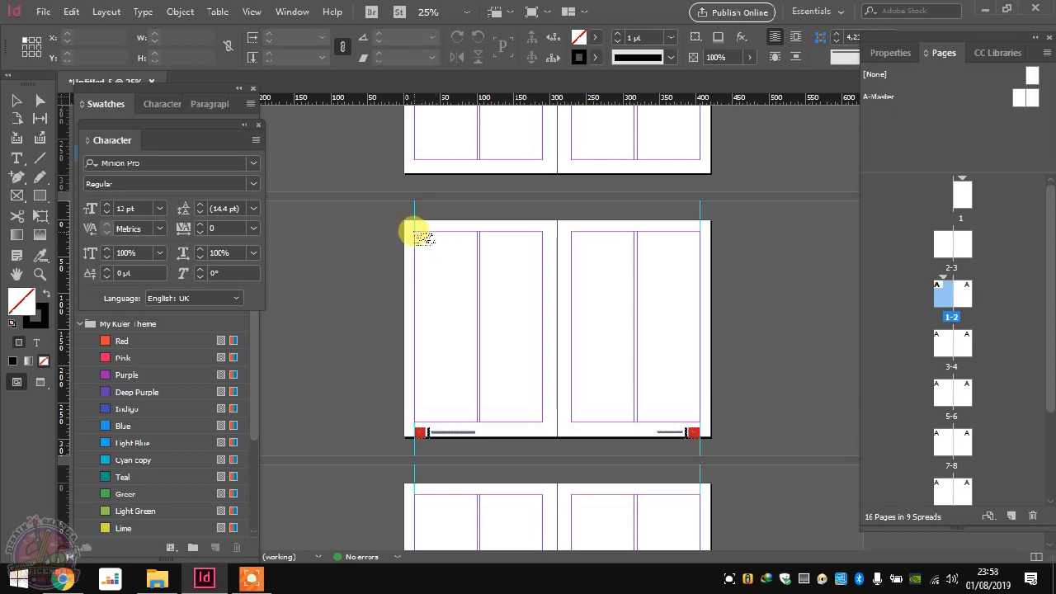
{"action": "key", "text": "shift"}
{"action": "key", "text": "shift"}
{"action": "key", "text": "shift"}
{"action": "key", "text": "shift"}
{"action": "key", "text": "shift"}
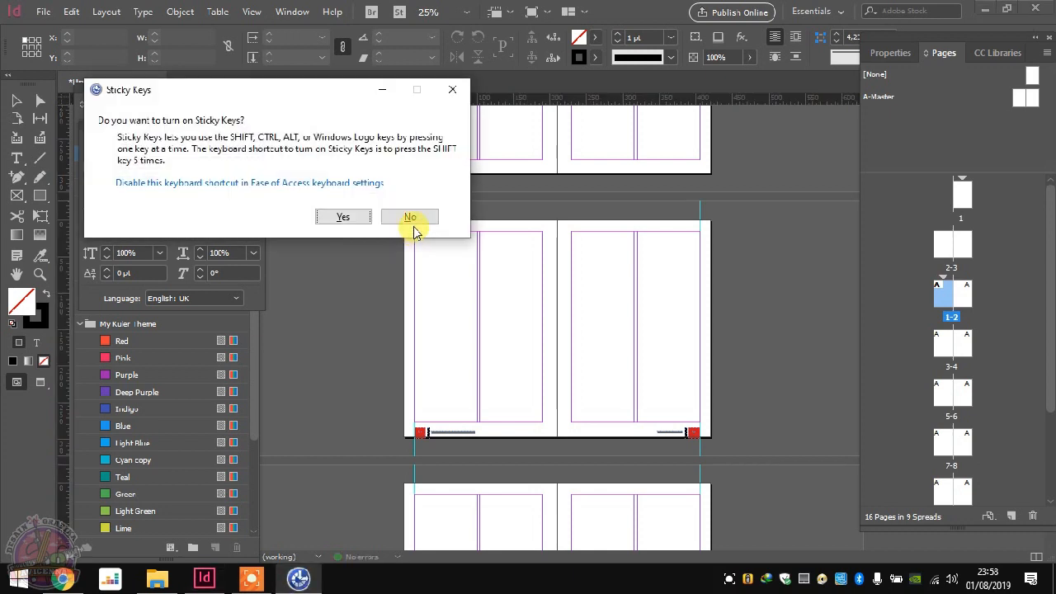
{"action": "left_click", "coordinate": [410, 217]}
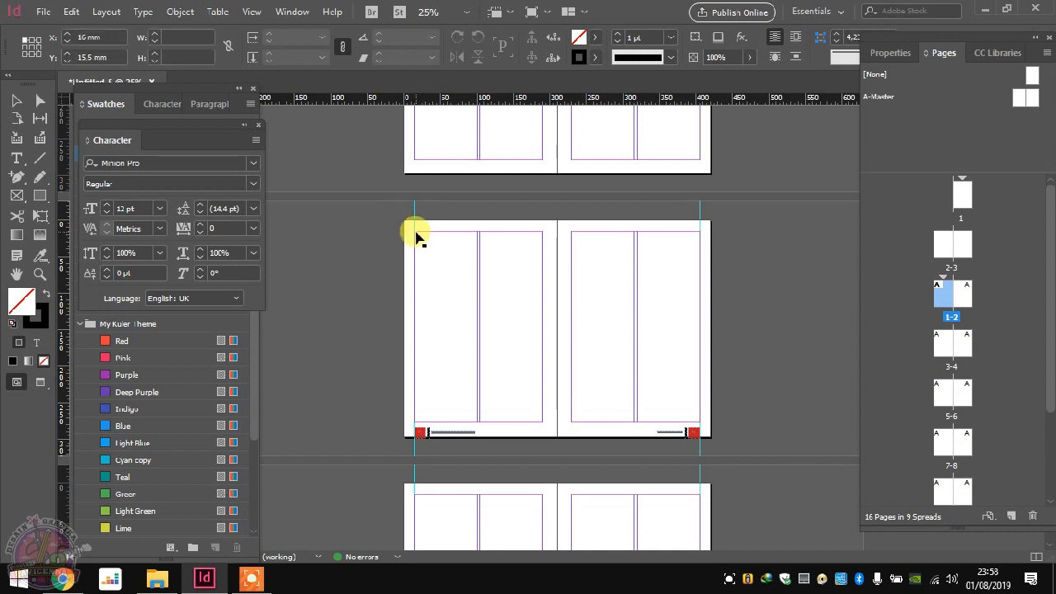
{"action": "left_click", "coordinate": [415, 234], "text": "shift"}
Step: Review how the placed text flows through the spreads and examine the opening paragraphs on the section's first page
{"action": "scroll", "coordinate": [587, 272], "scroll_direction": "down", "scroll_amount": 5}
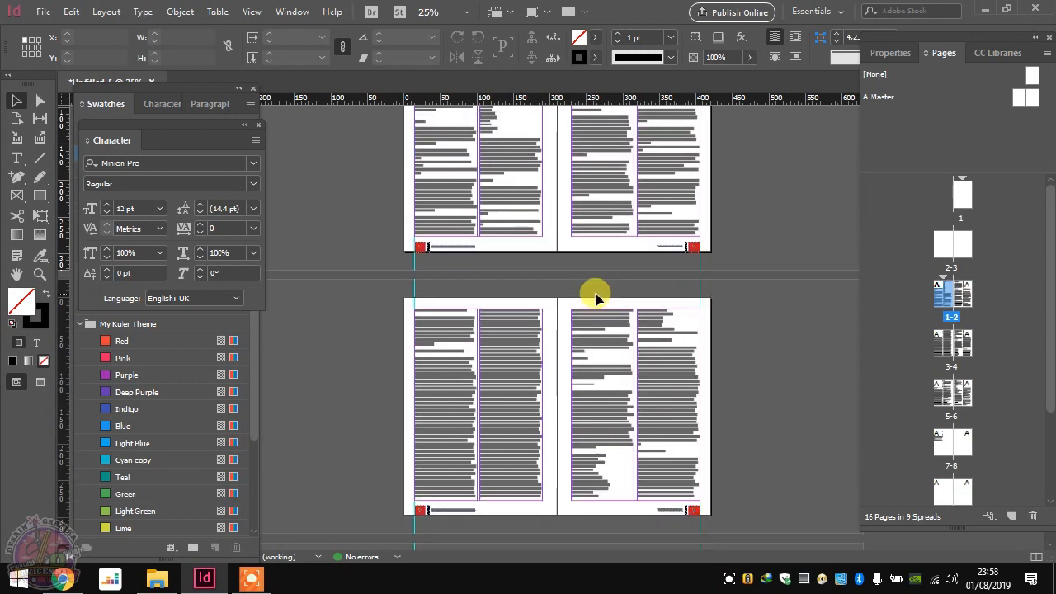
{"action": "scroll", "coordinate": [566, 295], "scroll_direction": "down", "scroll_amount": 4}
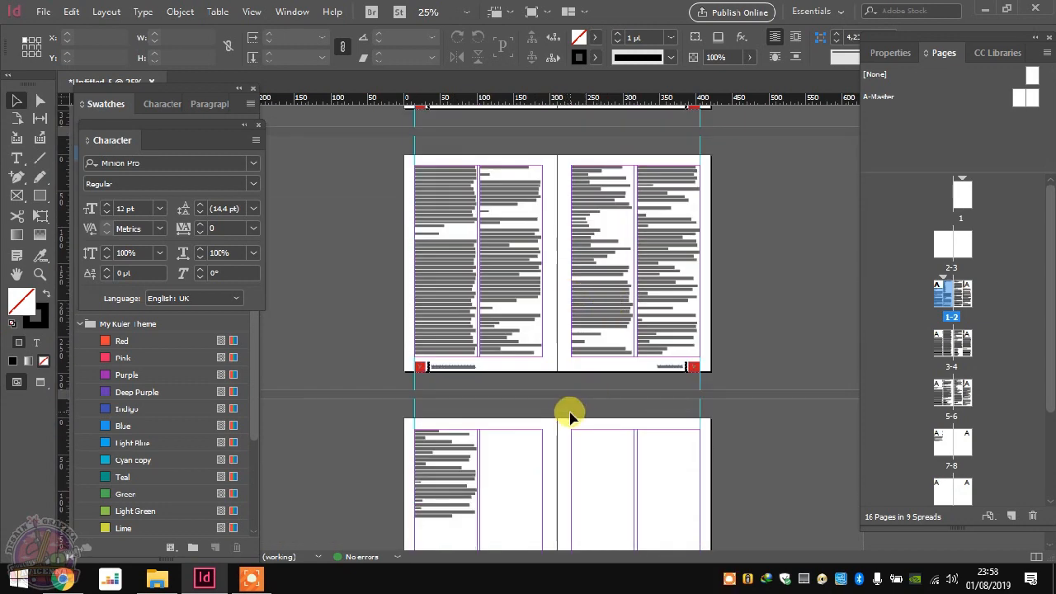
{"action": "scroll", "coordinate": [568, 413], "scroll_direction": "down", "scroll_amount": 2}
{"action": "scroll", "coordinate": [460, 243], "scroll_direction": "down", "scroll_amount": 2}
{"action": "scroll", "coordinate": [455, 231], "scroll_direction": "up", "scroll_amount": 5}
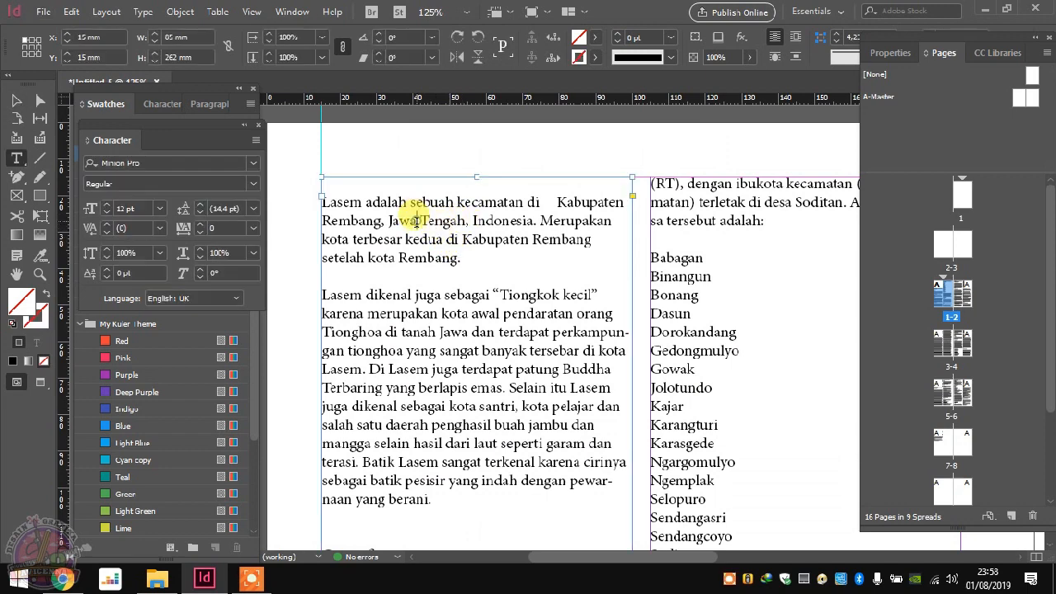
{"action": "double_click", "coordinate": [418, 220]}
{"action": "left_click", "coordinate": [16, 100]}
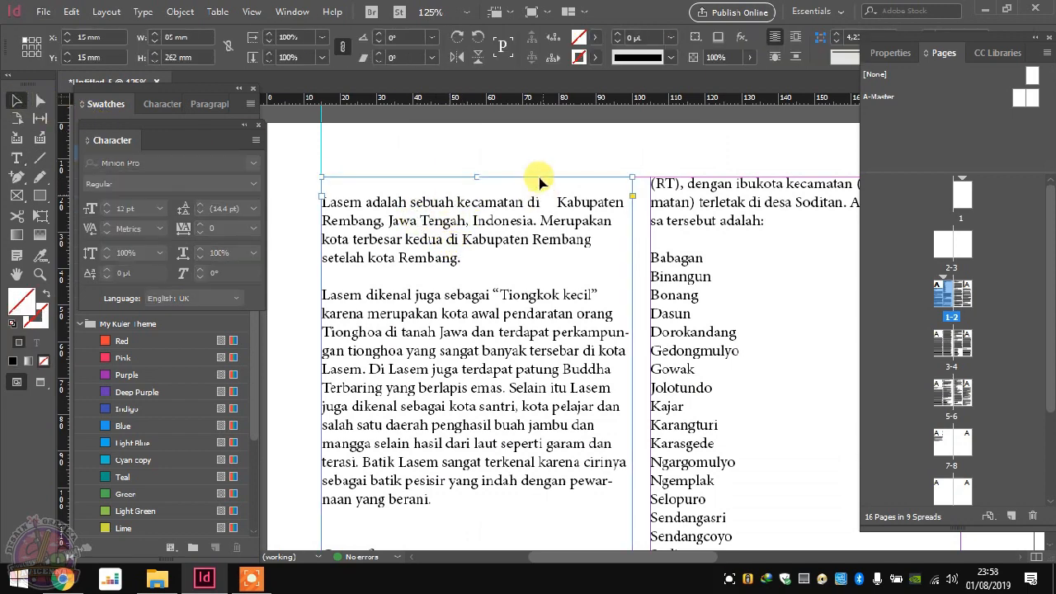
{"action": "left_click", "coordinate": [547, 157]}
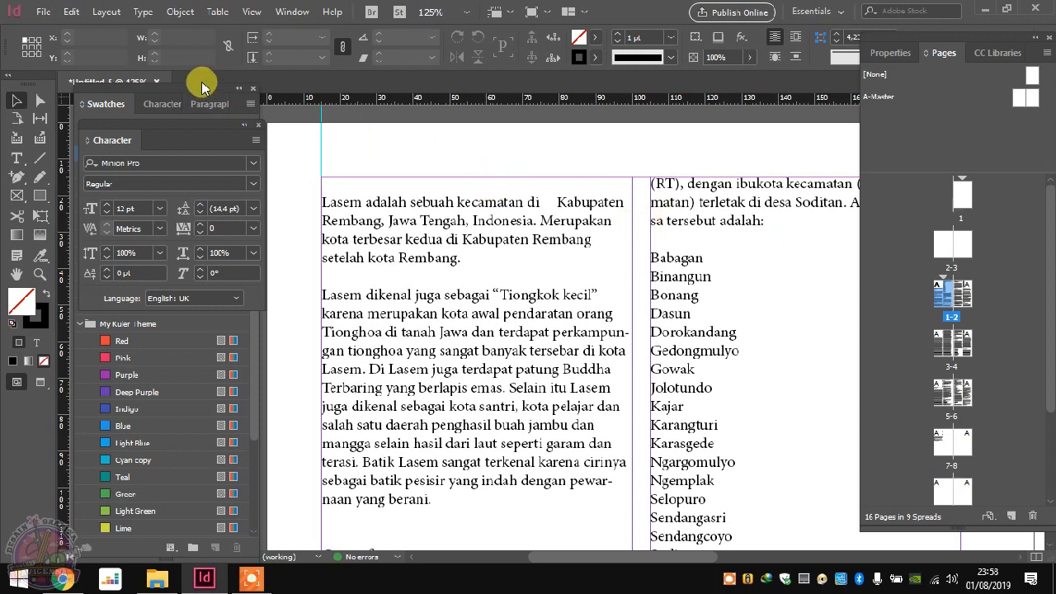
Step: Display the paragraph styles list and reposition its floating group beside the page
{"action": "left_click_drag", "start_coordinate": [201, 82], "coordinate": [229, 41]}
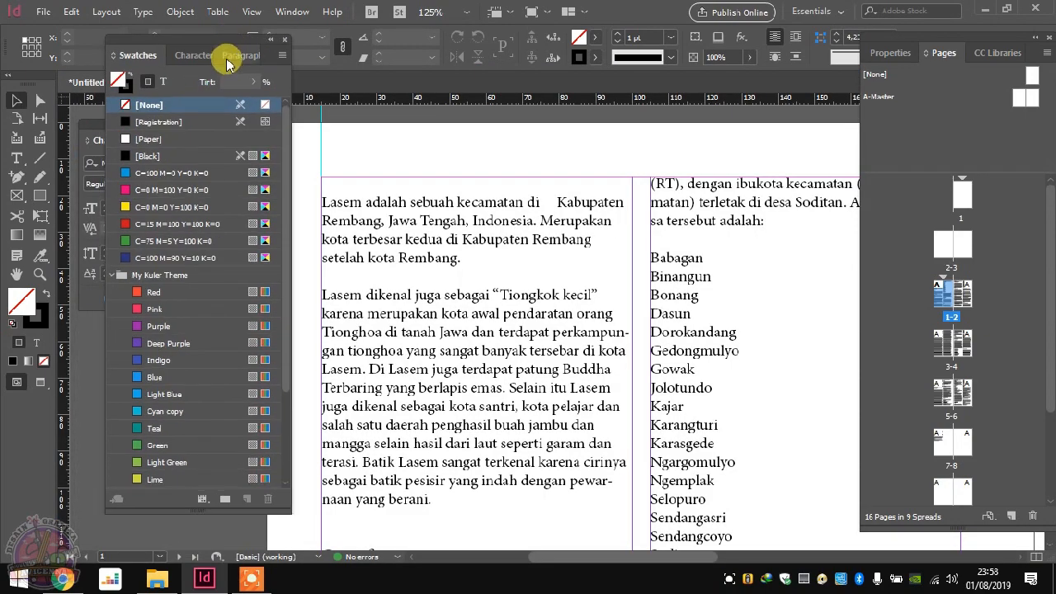
{"action": "left_click", "coordinate": [227, 61]}
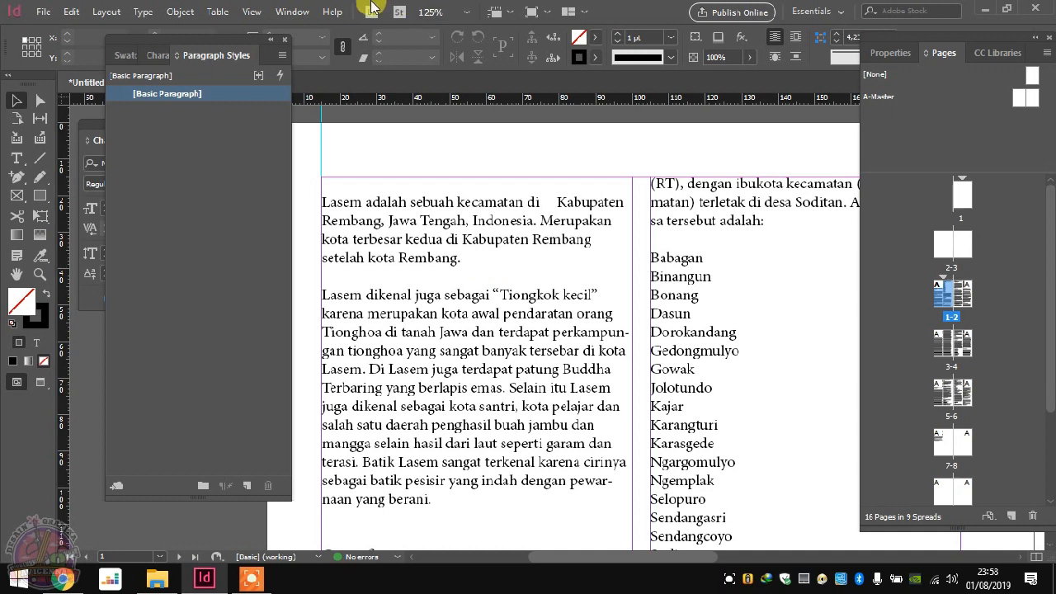
{"action": "left_click", "coordinate": [132, 13]}
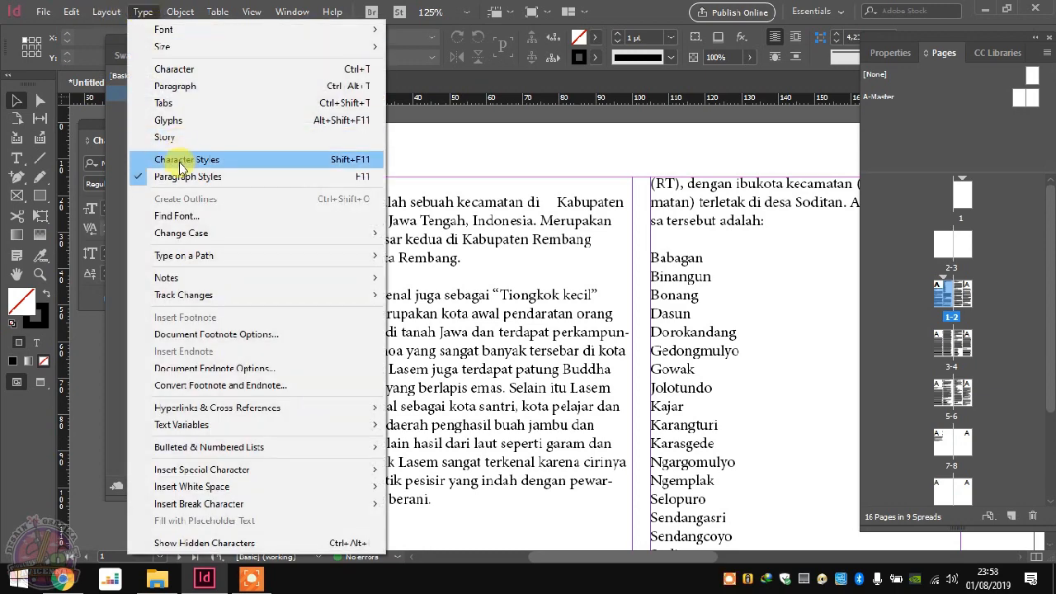
{"action": "left_click", "coordinate": [283, 179]}
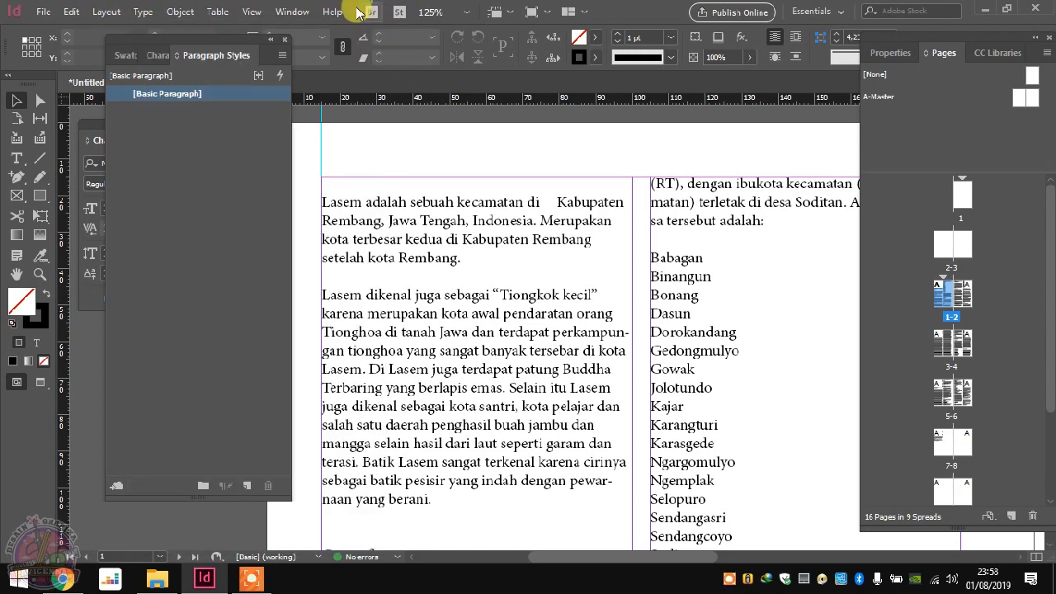
{"action": "left_click_drag", "start_coordinate": [197, 62], "coordinate": [170, 103]}
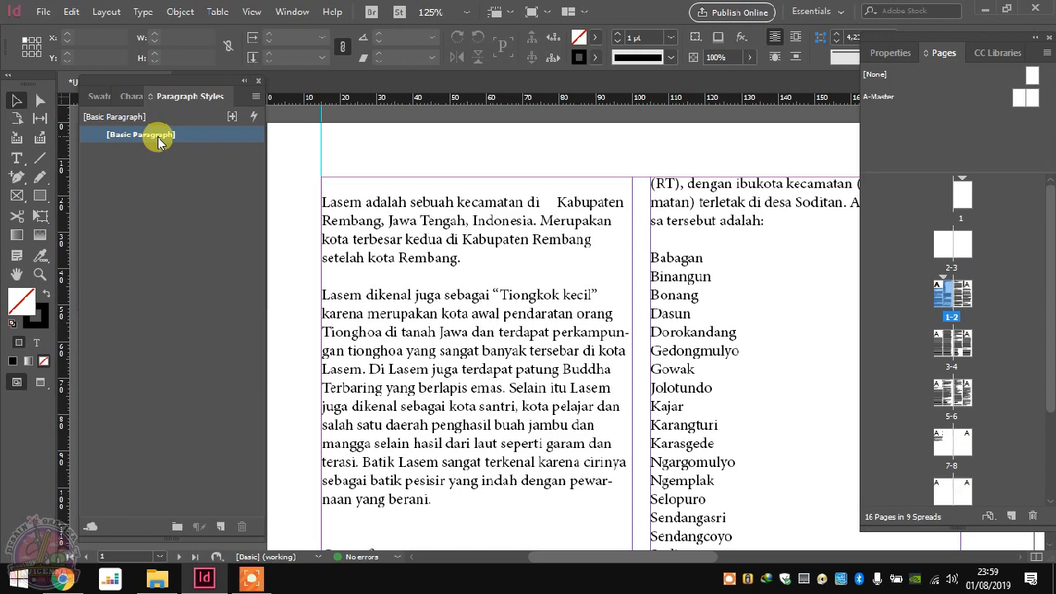
Step: Set the [Basic Paragraph] style's font family to Futura Md BT, keeping the alignment at Left
{"action": "double_click", "coordinate": [159, 142]}
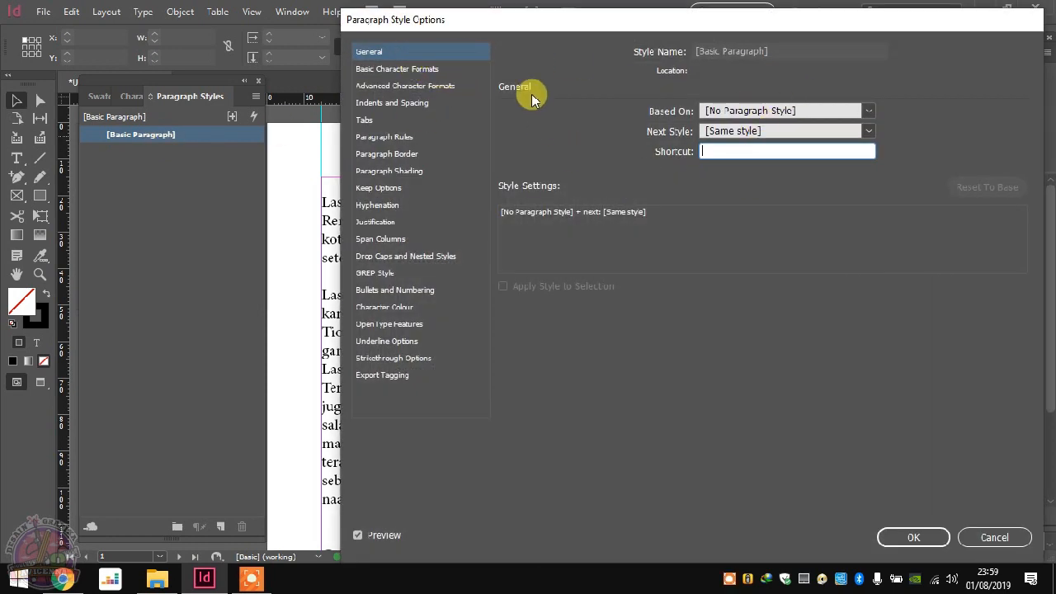
{"action": "left_click", "coordinate": [417, 73]}
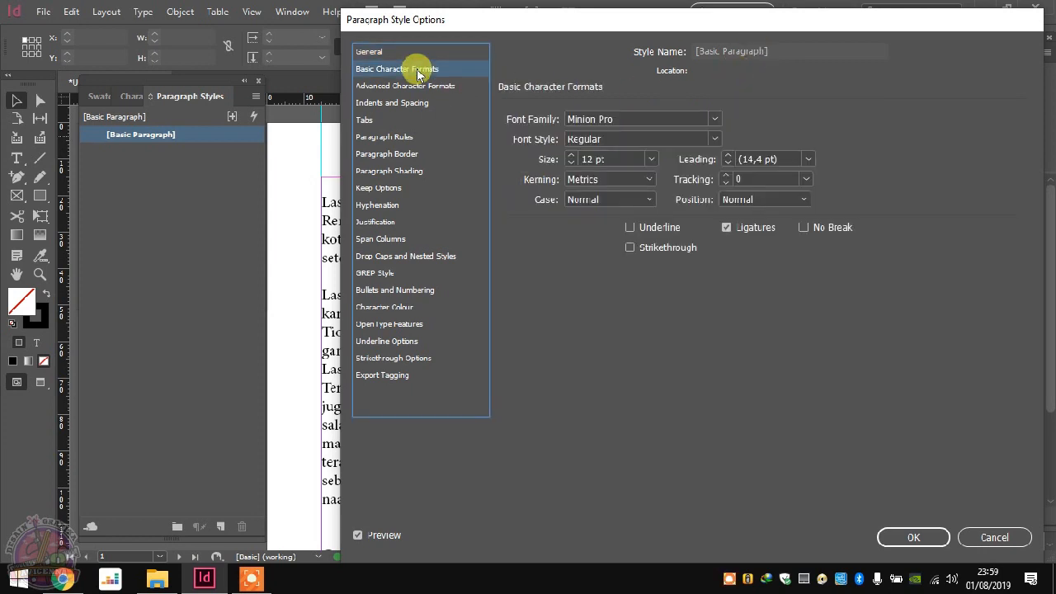
{"action": "left_click", "coordinate": [714, 119]}
{"action": "left_click_drag", "start_coordinate": [720, 339], "coordinate": [726, 227]}
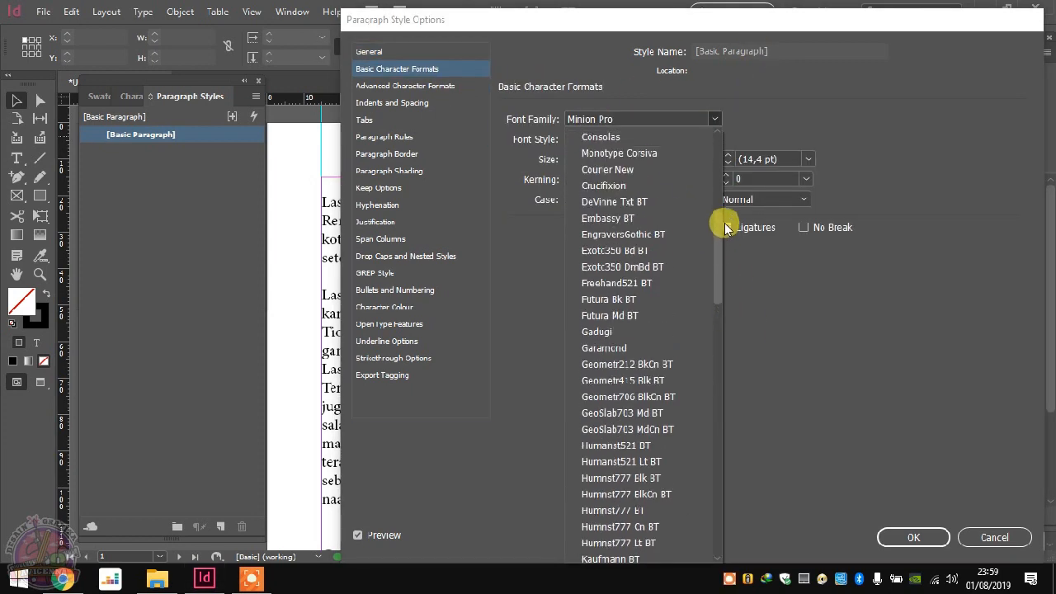
{"action": "left_click", "coordinate": [640, 314]}
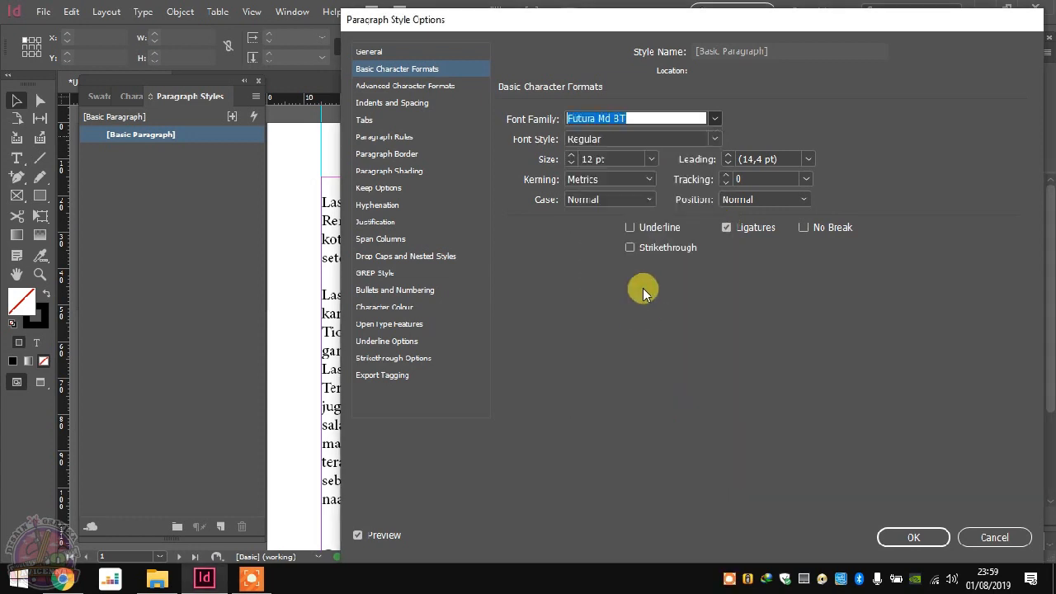
{"action": "left_click", "coordinate": [613, 161]}
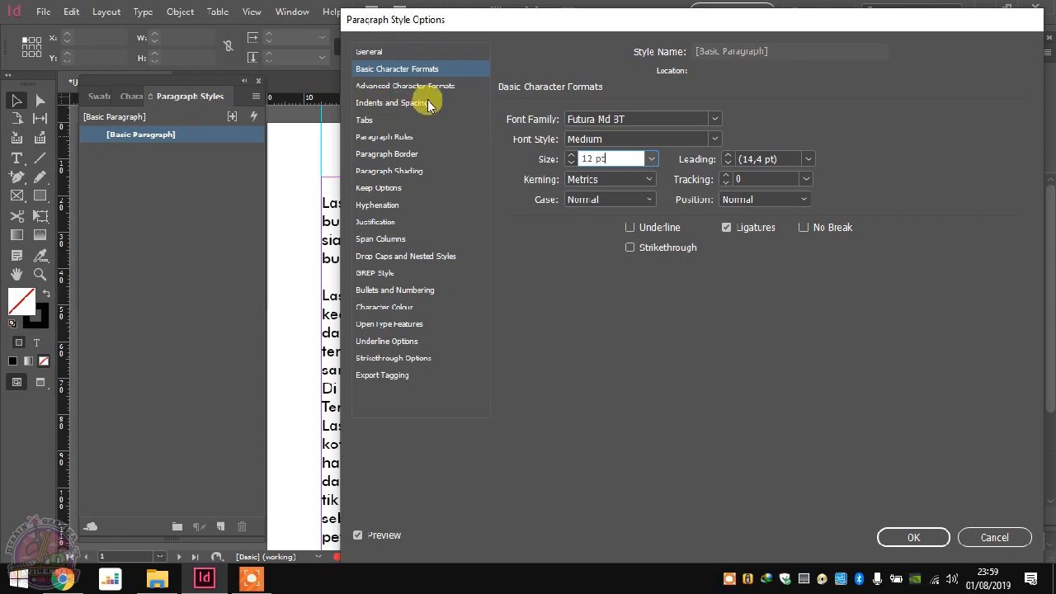
{"action": "left_click", "coordinate": [396, 102]}
{"action": "left_click", "coordinate": [637, 121]}
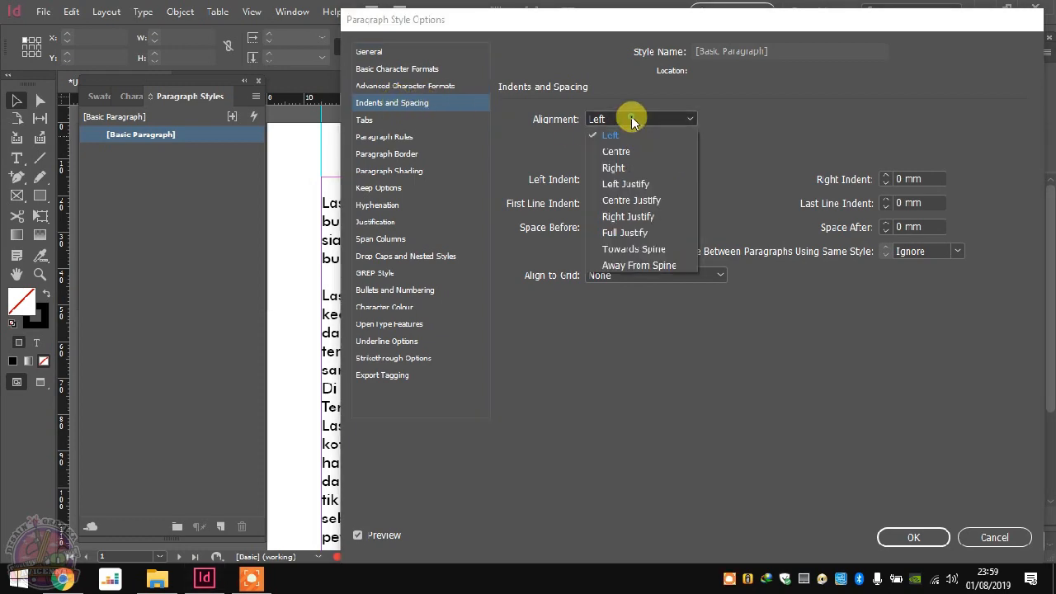
{"action": "left_click", "coordinate": [632, 119]}
{"action": "left_click", "coordinate": [932, 538]}
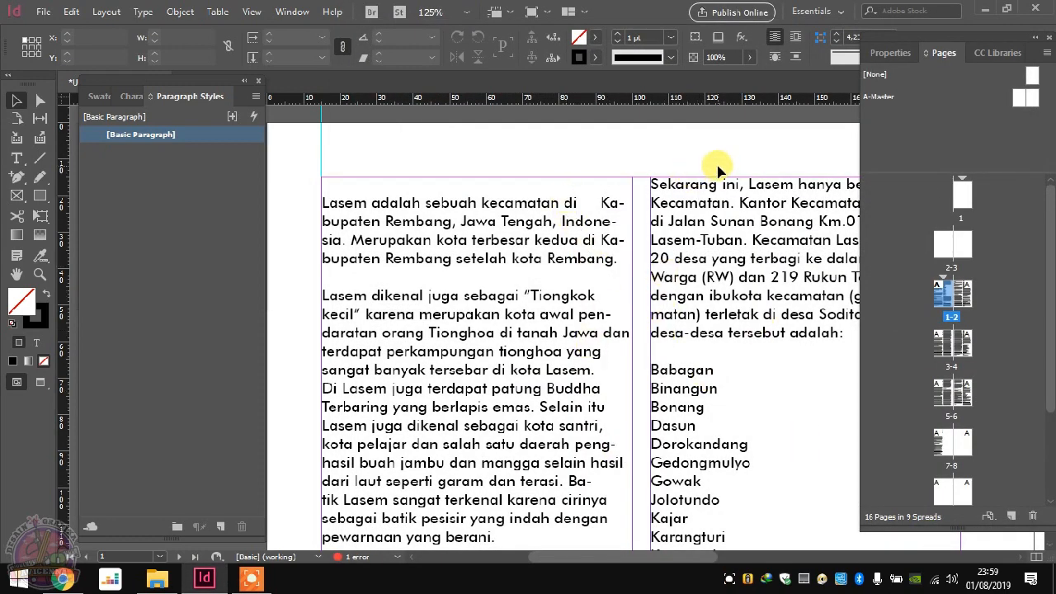
Step: Create a new paragraph style named Isi, based on [Basic Paragraph], and check its inherited character formats
{"action": "left_click", "coordinate": [181, 163]}
{"action": "left_click_drag", "start_coordinate": [183, 81], "coordinate": [183, 72]}
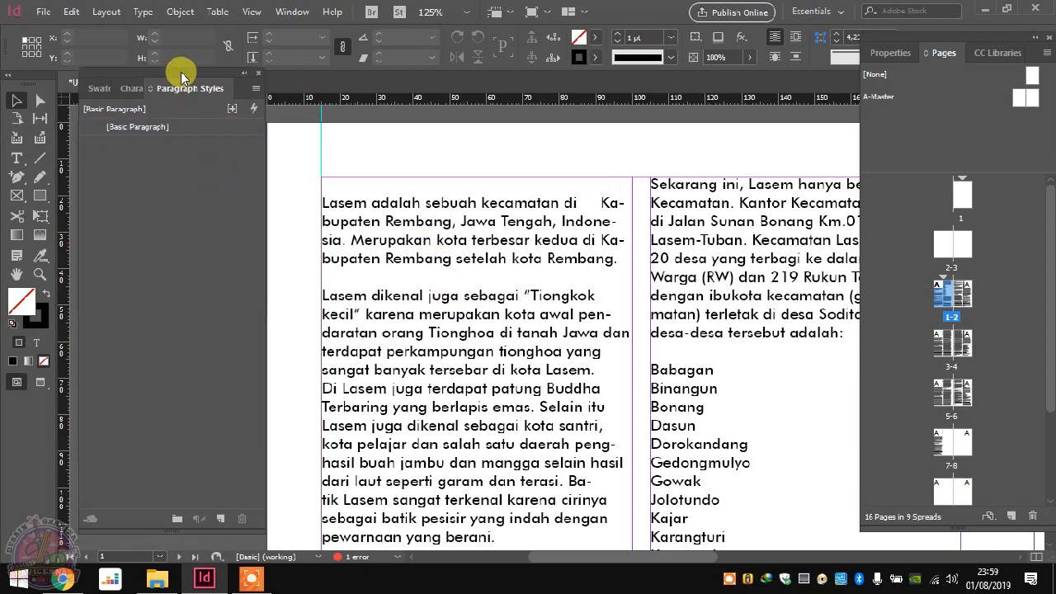
{"action": "left_click", "coordinate": [220, 520]}
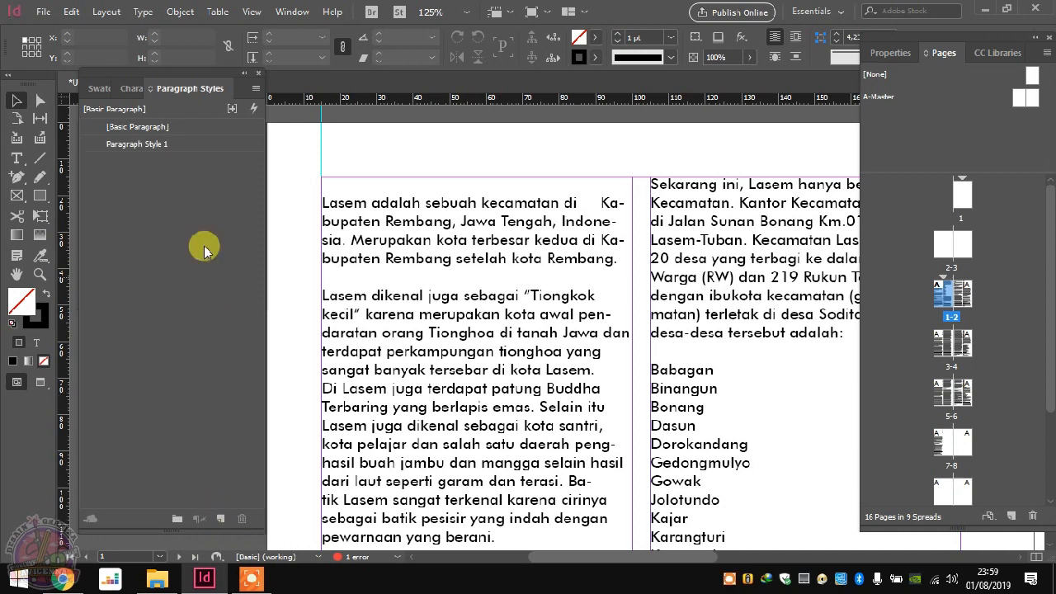
{"action": "left_click", "coordinate": [151, 152]}
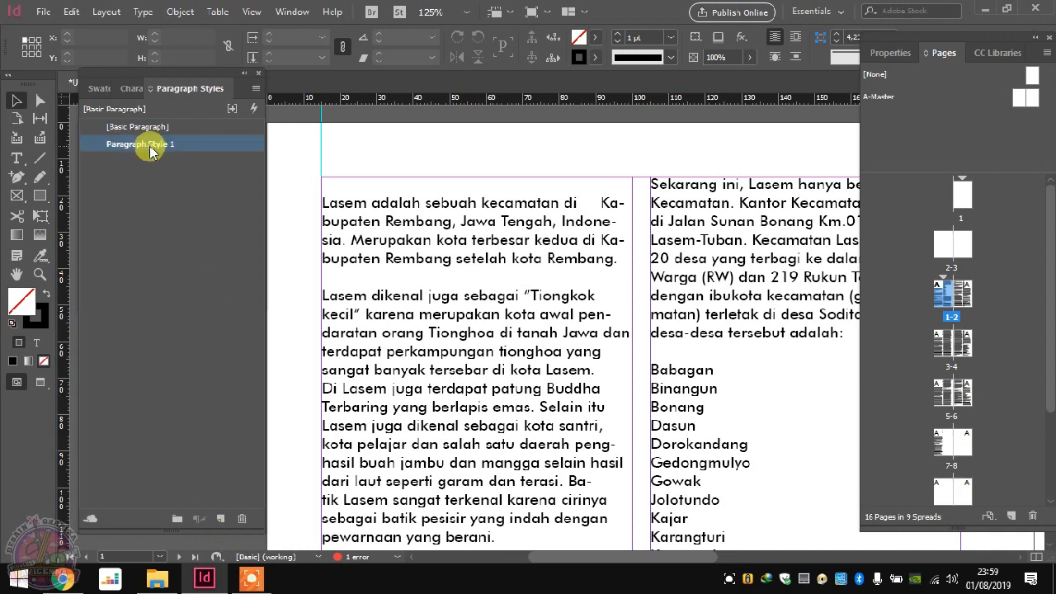
{"action": "double_click", "coordinate": [151, 152]}
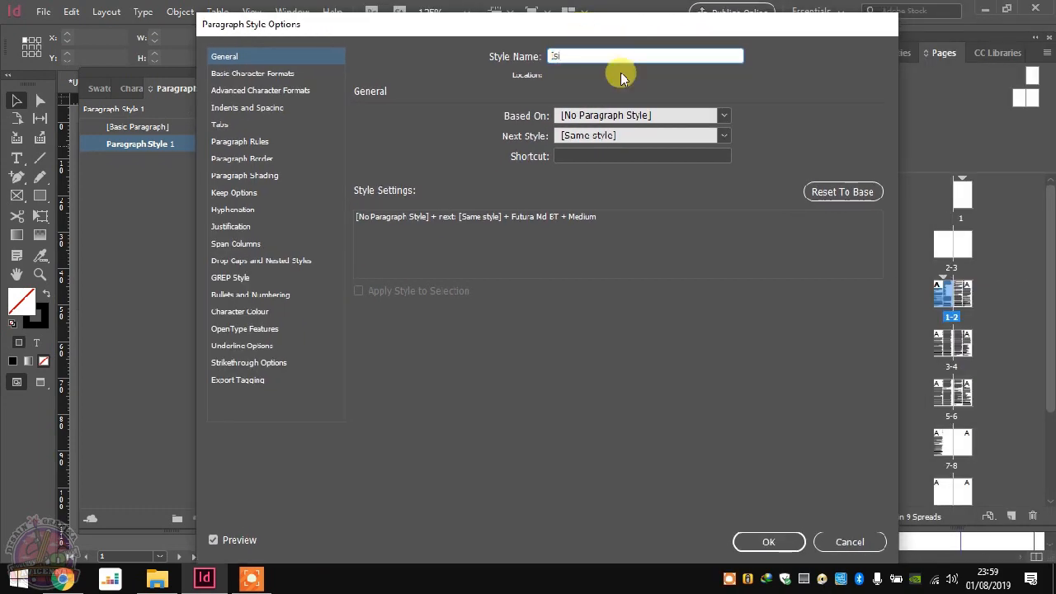
{"action": "left_click_drag", "start_coordinate": [615, 33], "coordinate": [517, 30]}
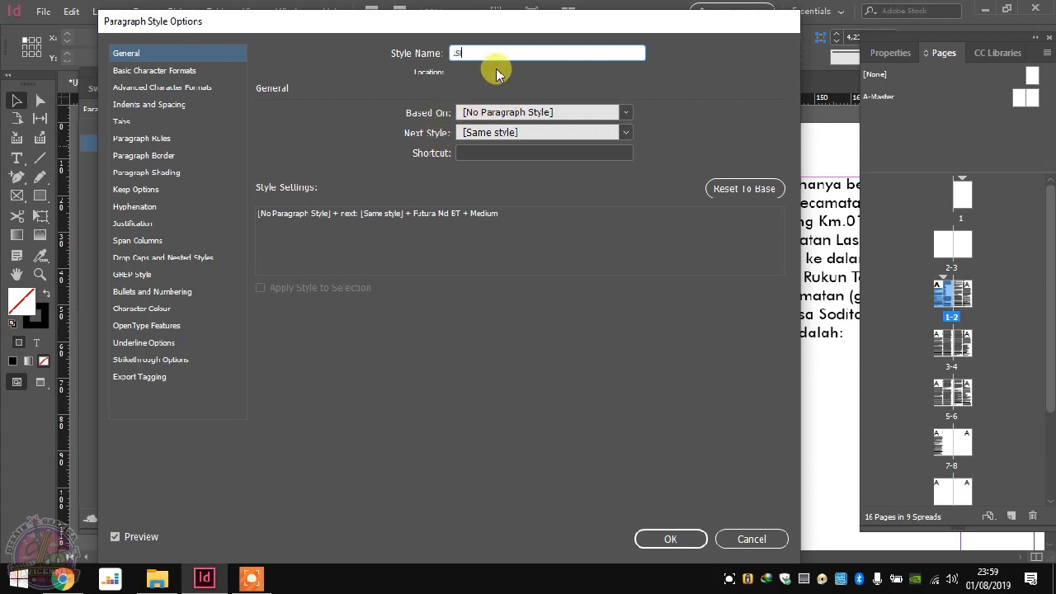
{"action": "left_click", "coordinate": [513, 116]}
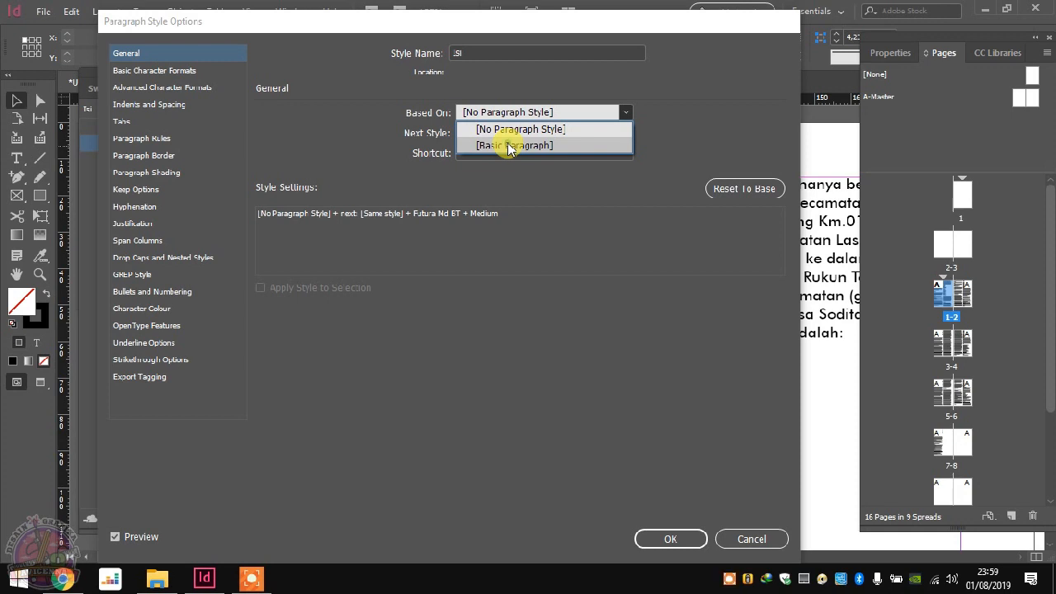
{"action": "left_click", "coordinate": [511, 147]}
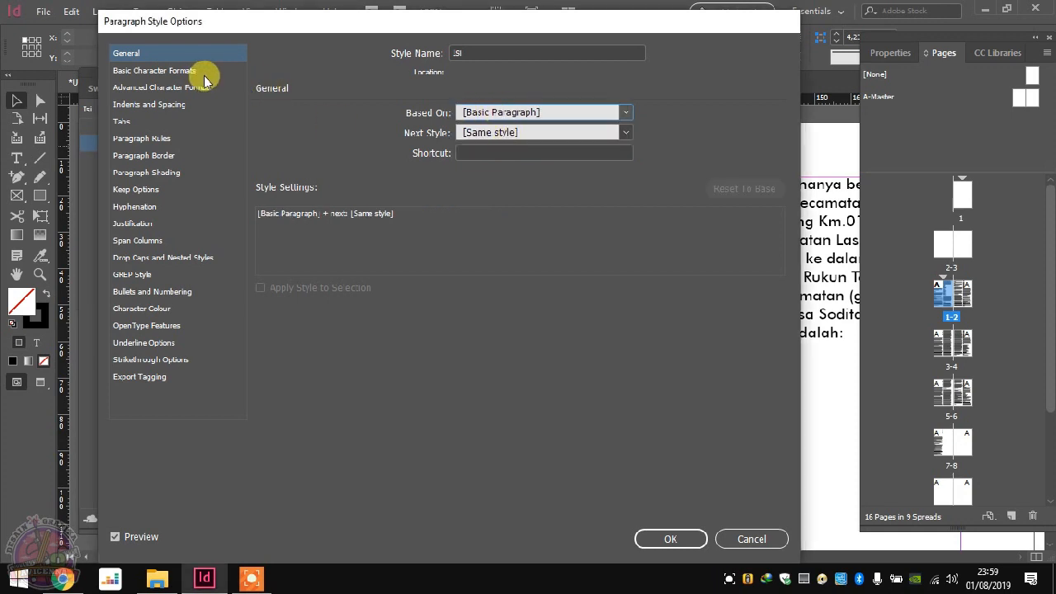
{"action": "left_click", "coordinate": [179, 73]}
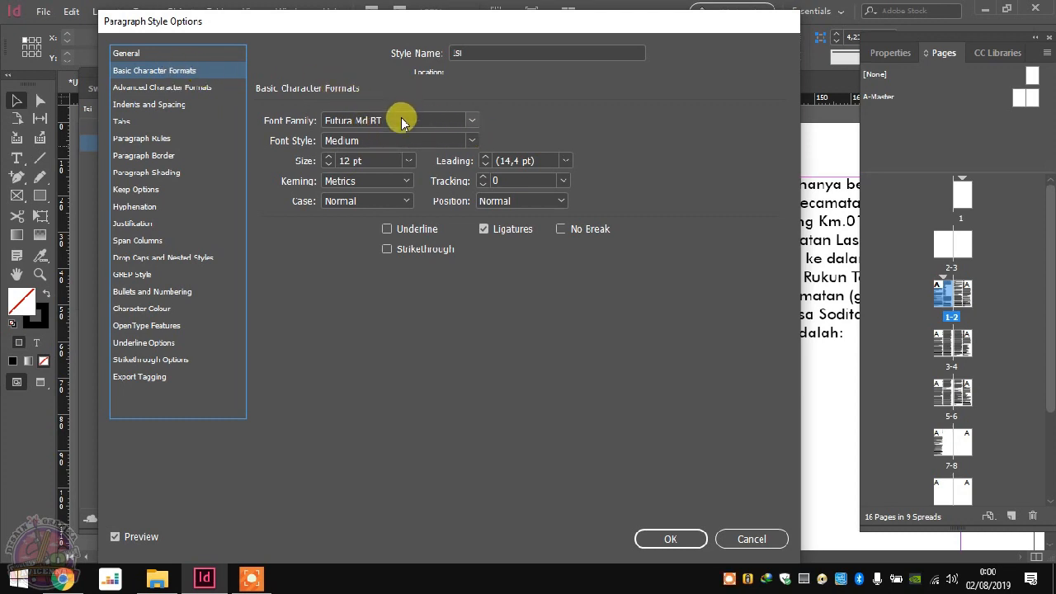
{"action": "left_click", "coordinate": [200, 54]}
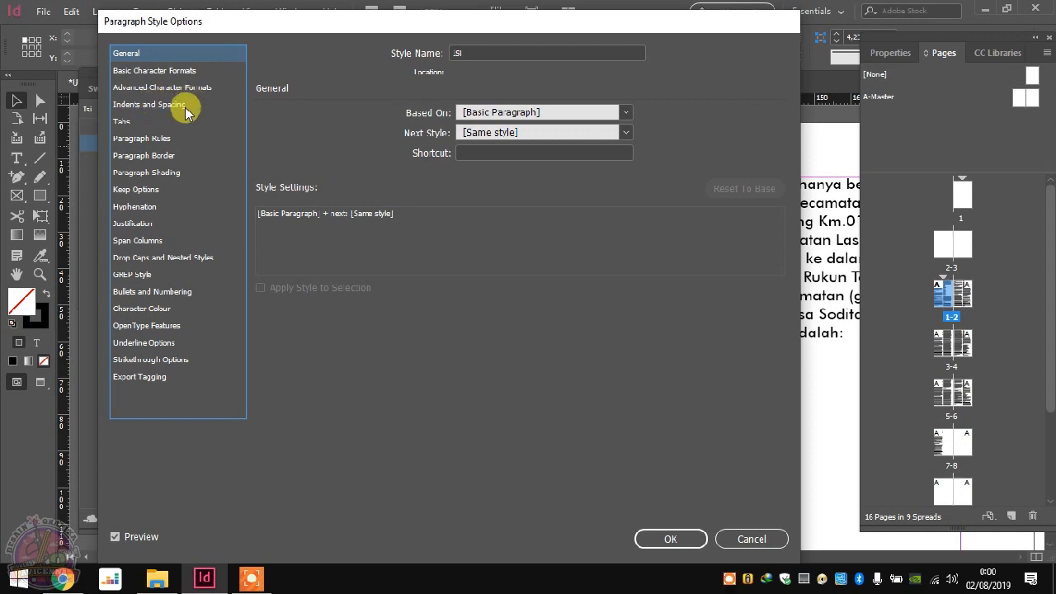
{"action": "left_click_drag", "start_coordinate": [476, 33], "coordinate": [568, 24]}
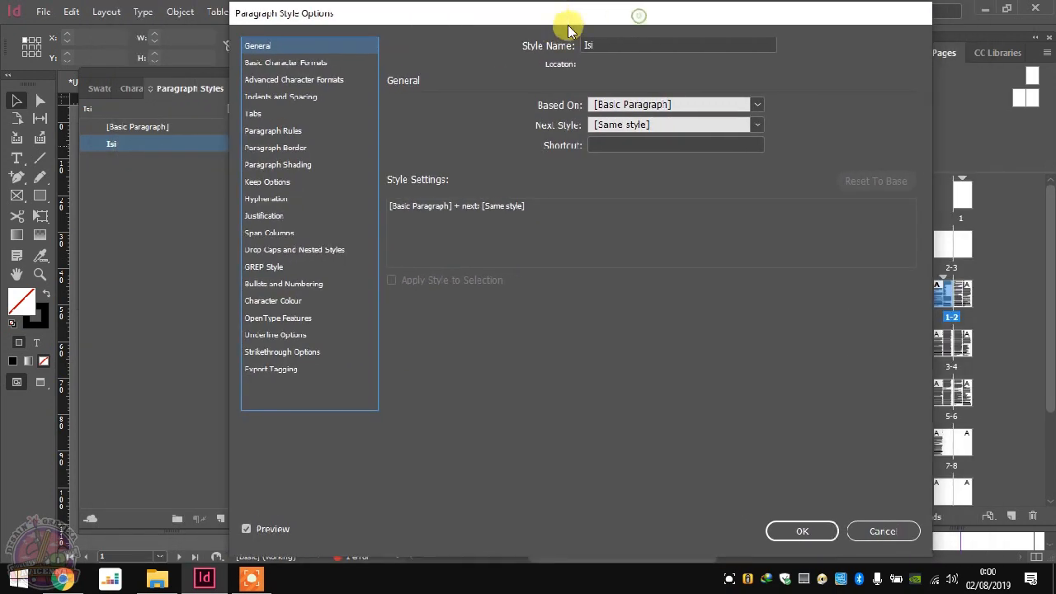
Step: Set the Isi style's alignment to Full Justify in its indents and spacing settings
{"action": "left_click", "coordinate": [298, 100]}
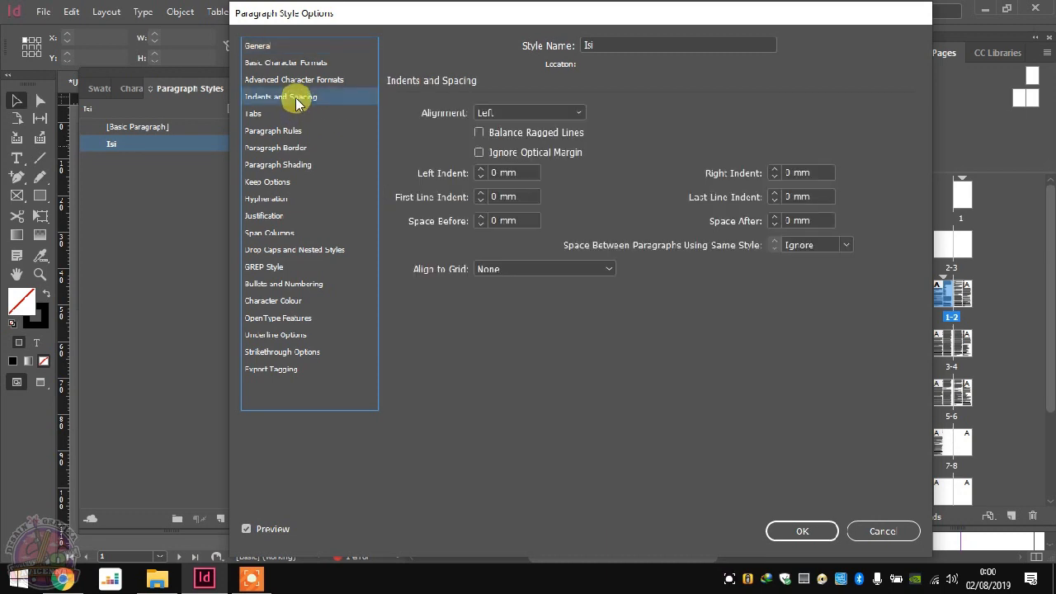
{"action": "left_click", "coordinate": [486, 111]}
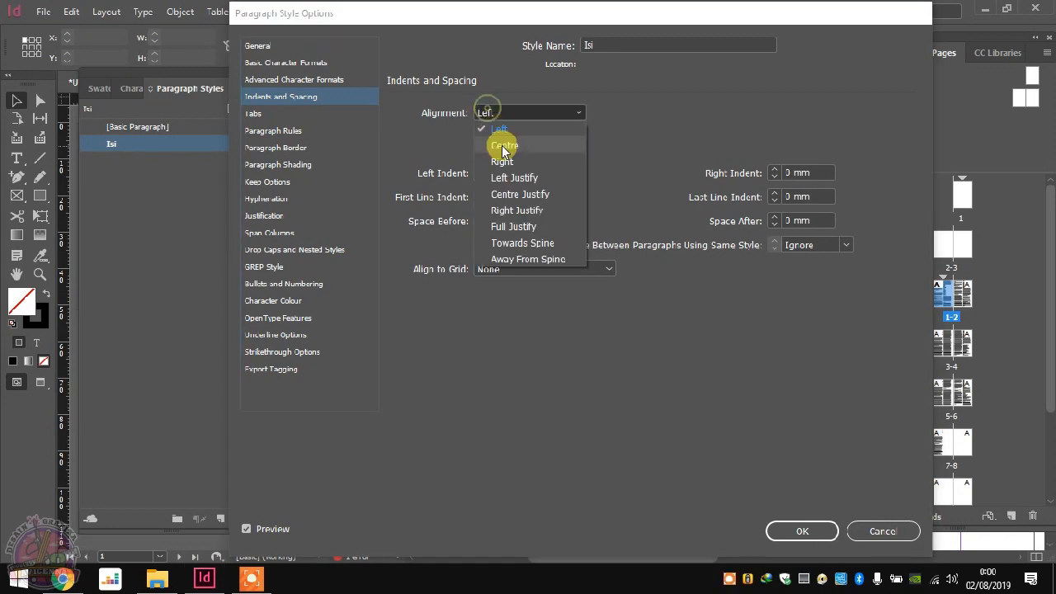
{"action": "left_click", "coordinate": [518, 226]}
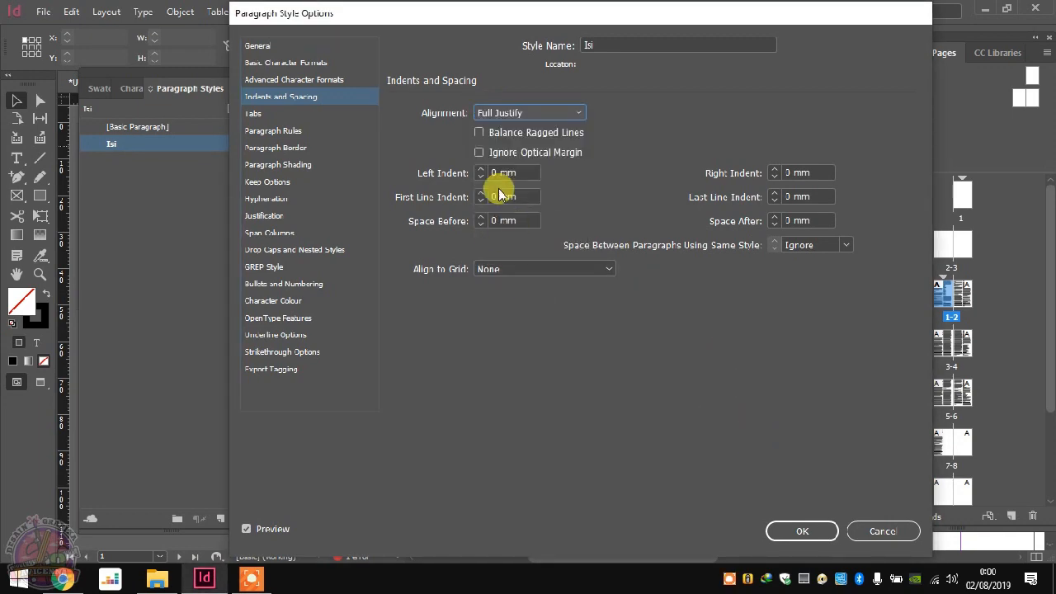
{"action": "left_click", "coordinate": [799, 530]}
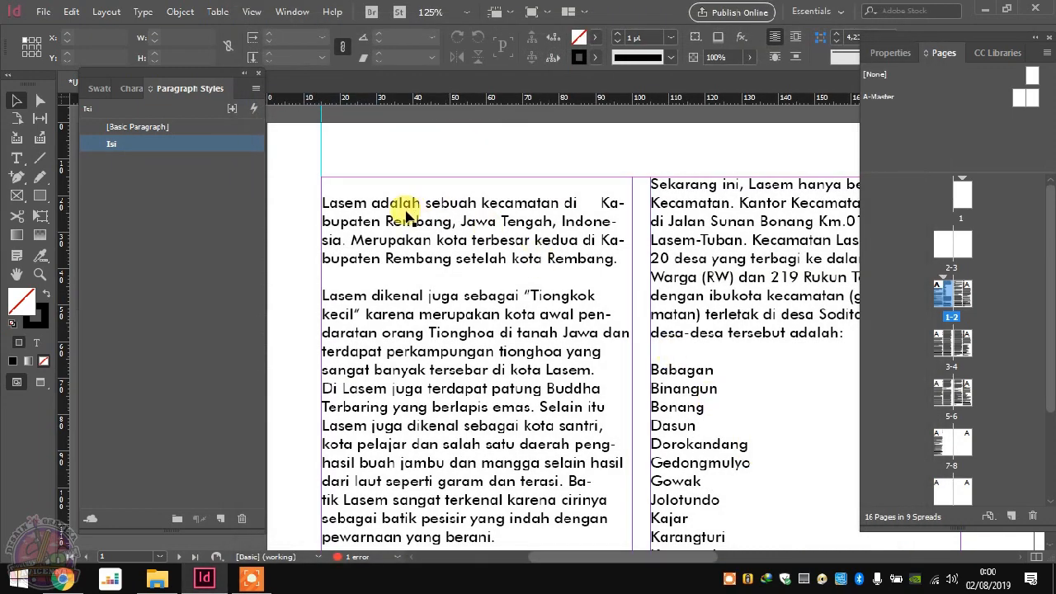
Step: Apply the Isi style to the entire placed text, comparing it once with [Basic Paragraph]
{"action": "scroll", "coordinate": [363, 195], "scroll_direction": "down", "scroll_amount": 2, "text": "alt"}
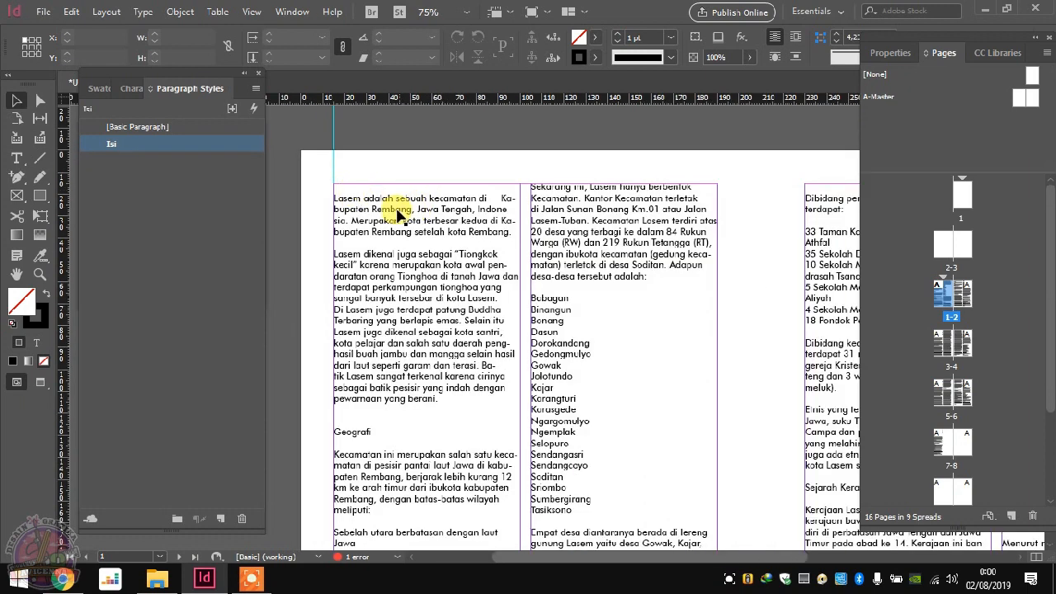
{"action": "double_click", "coordinate": [396, 214]}
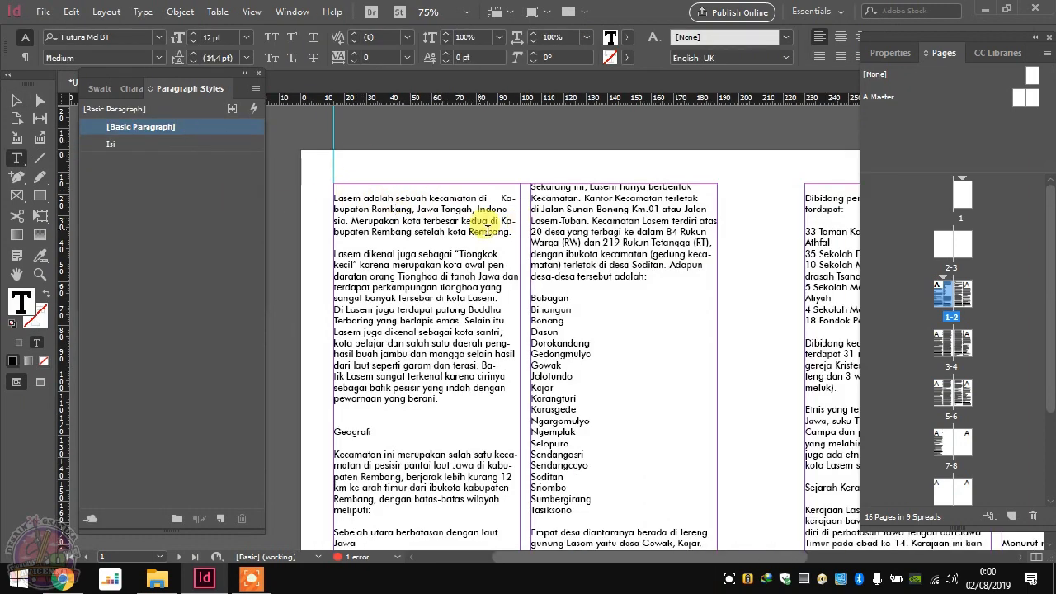
{"action": "triple_click", "coordinate": [398, 211]}
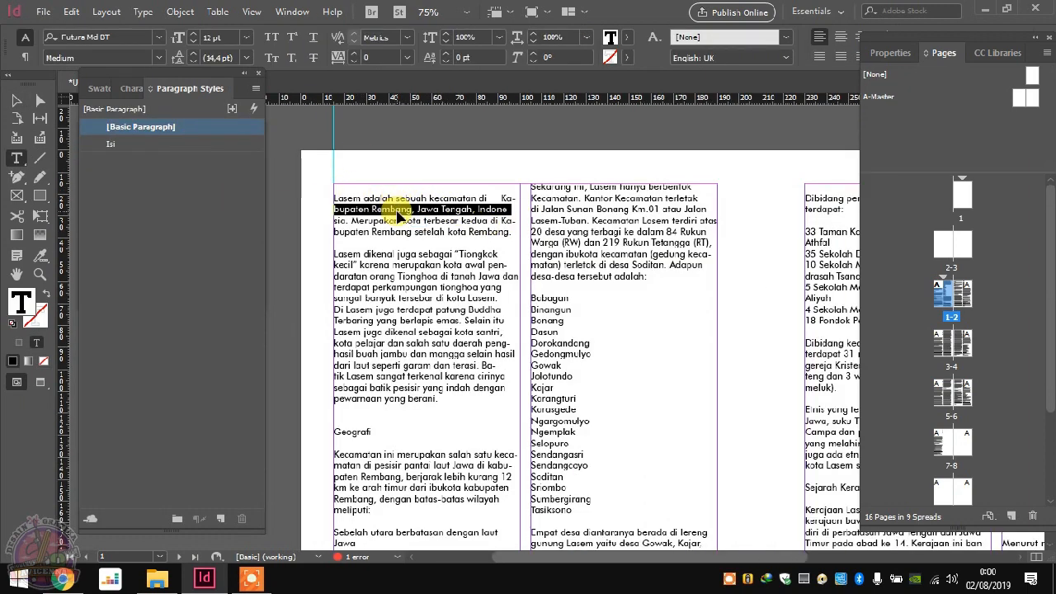
{"action": "key", "text": "ctrl+a"}
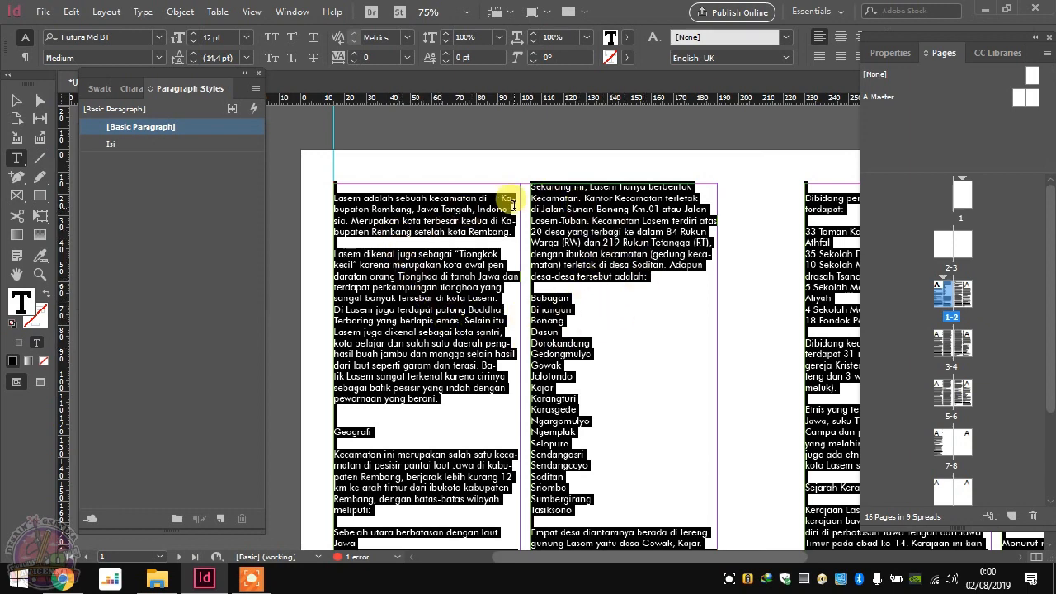
{"action": "left_click", "coordinate": [113, 146]}
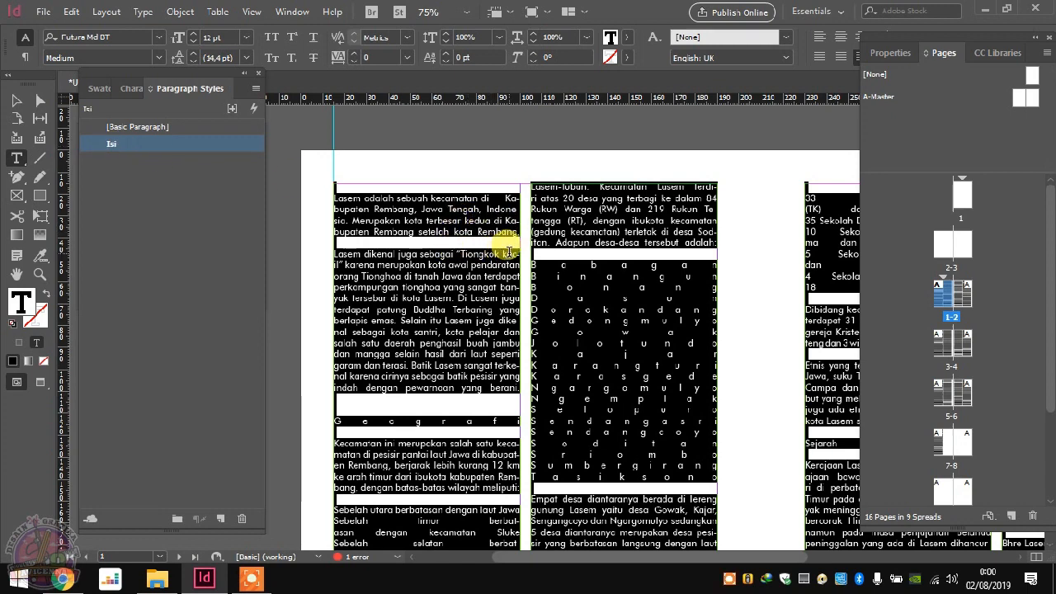
{"action": "left_click", "coordinate": [150, 128]}
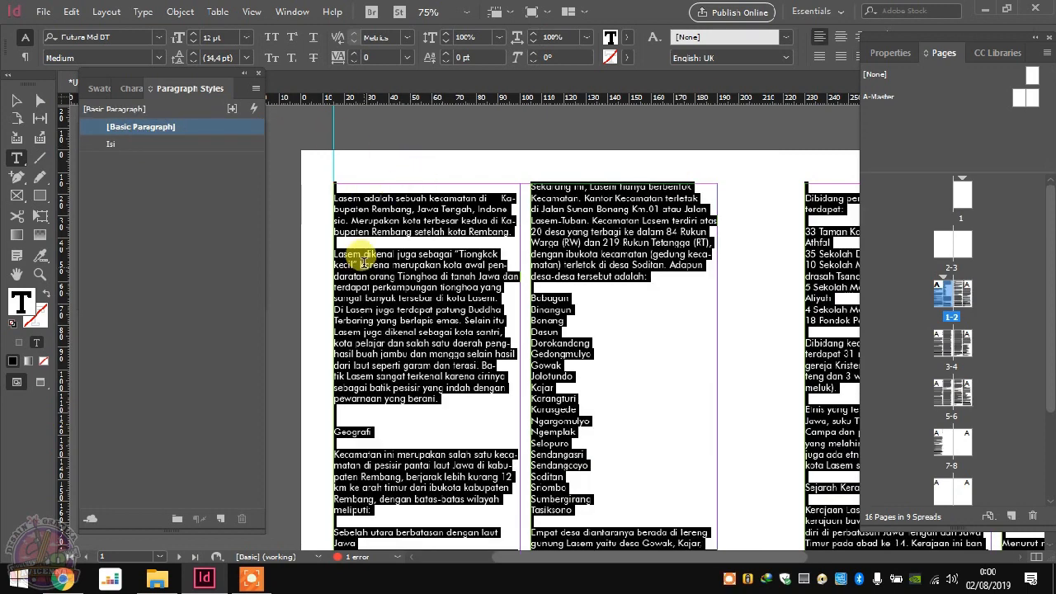
{"action": "left_click", "coordinate": [155, 146]}
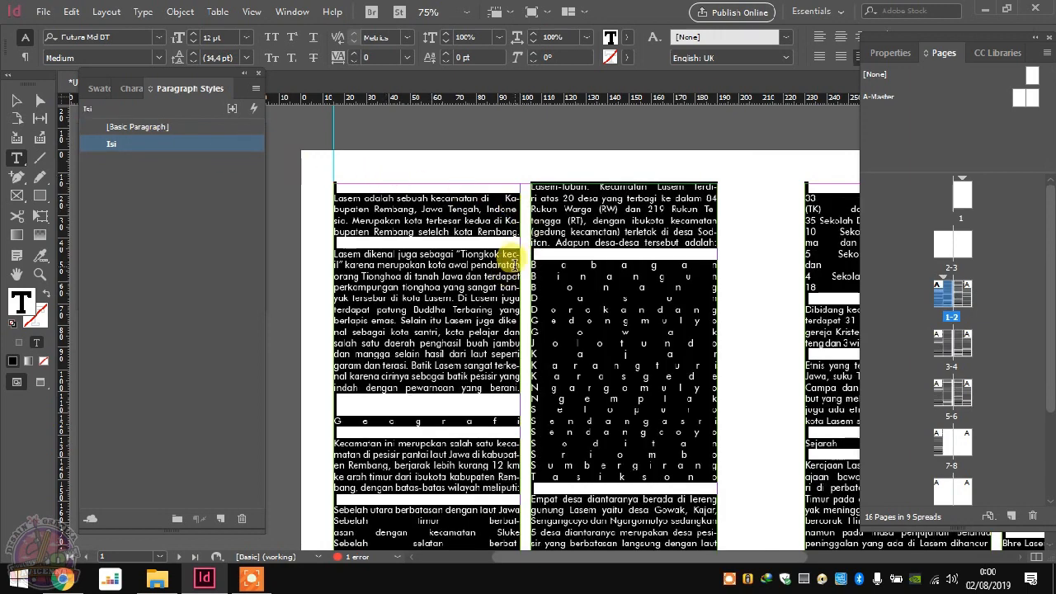
Step: Create a new paragraph style named Bab, based on [Basic Paragraph]
{"action": "left_click", "coordinate": [210, 230]}
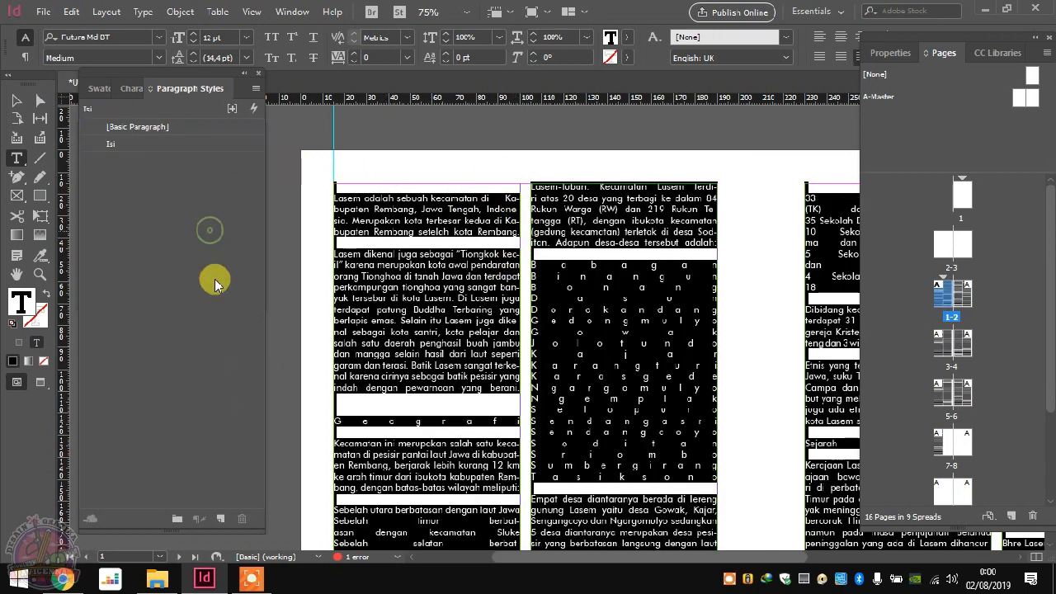
{"action": "left_click", "coordinate": [220, 520]}
{"action": "left_click", "coordinate": [170, 161]}
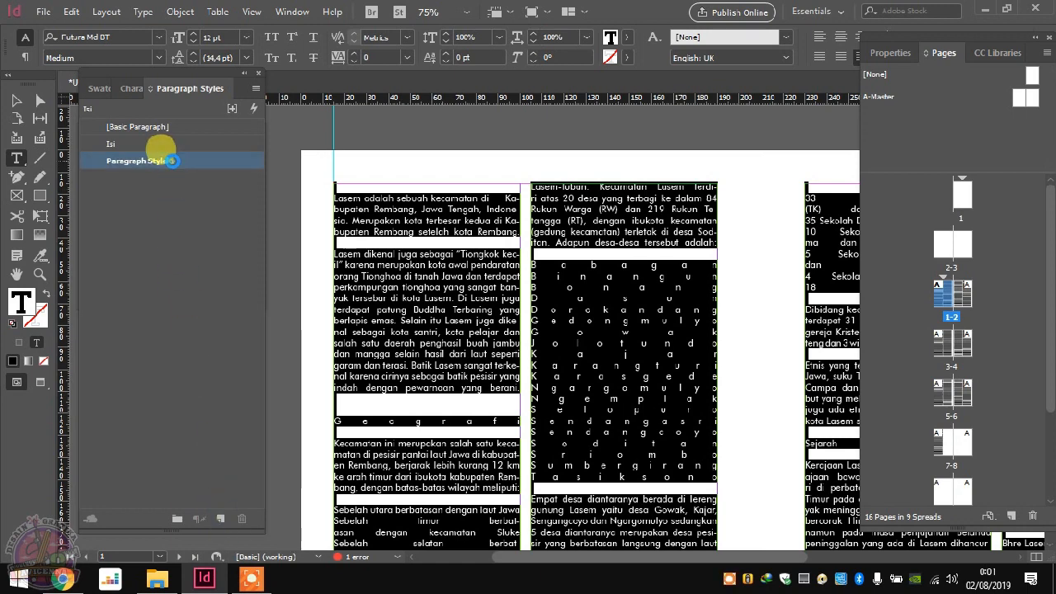
{"action": "double_click", "coordinate": [172, 163]}
{"action": "type", "text": "B"}
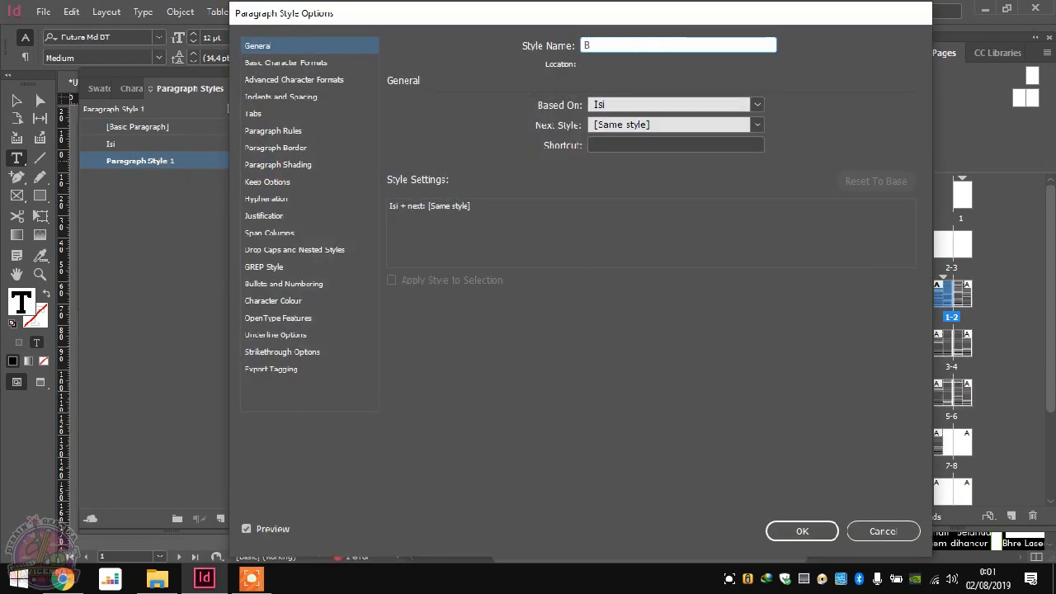
{"action": "type", "text": "ab"}
{"action": "left_click", "coordinate": [632, 105]}
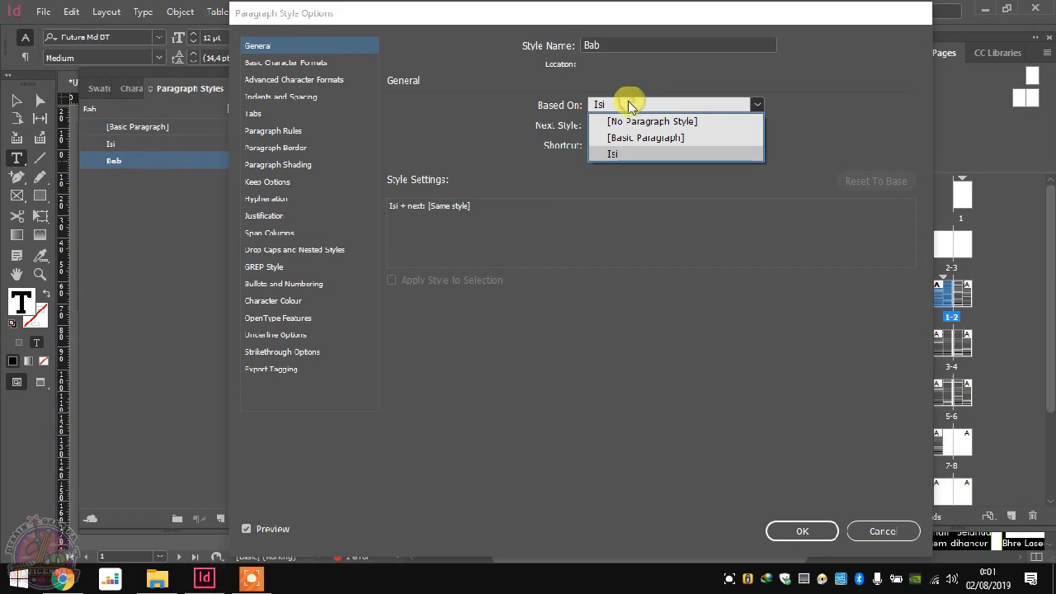
{"action": "left_click", "coordinate": [632, 139]}
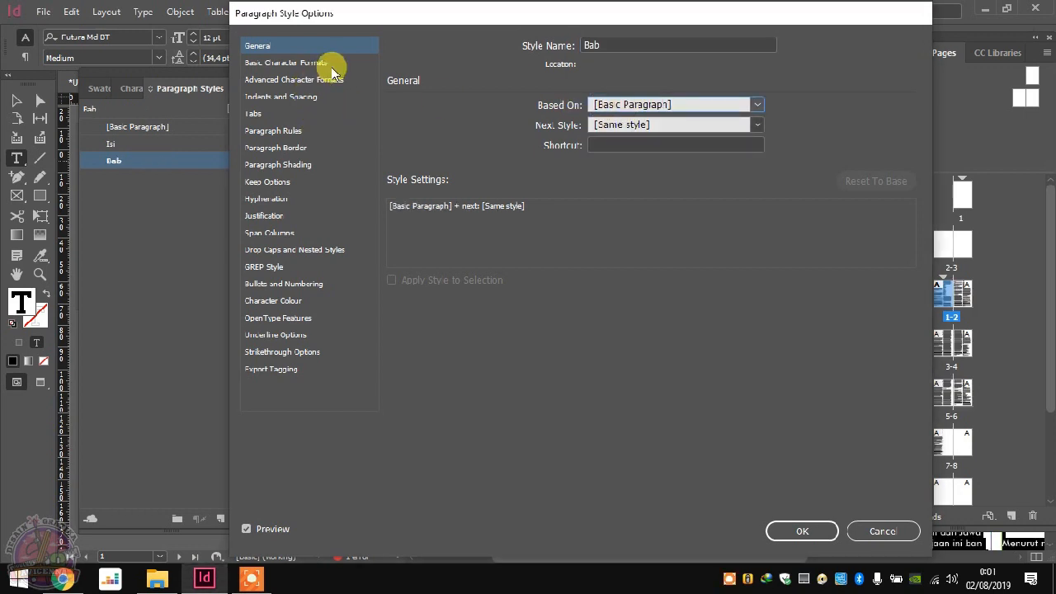
Step: Set the Bab style's basic character formats to the Bold font style at 14 pt
{"action": "left_click_drag", "start_coordinate": [605, 23], "coordinate": [636, 26]}
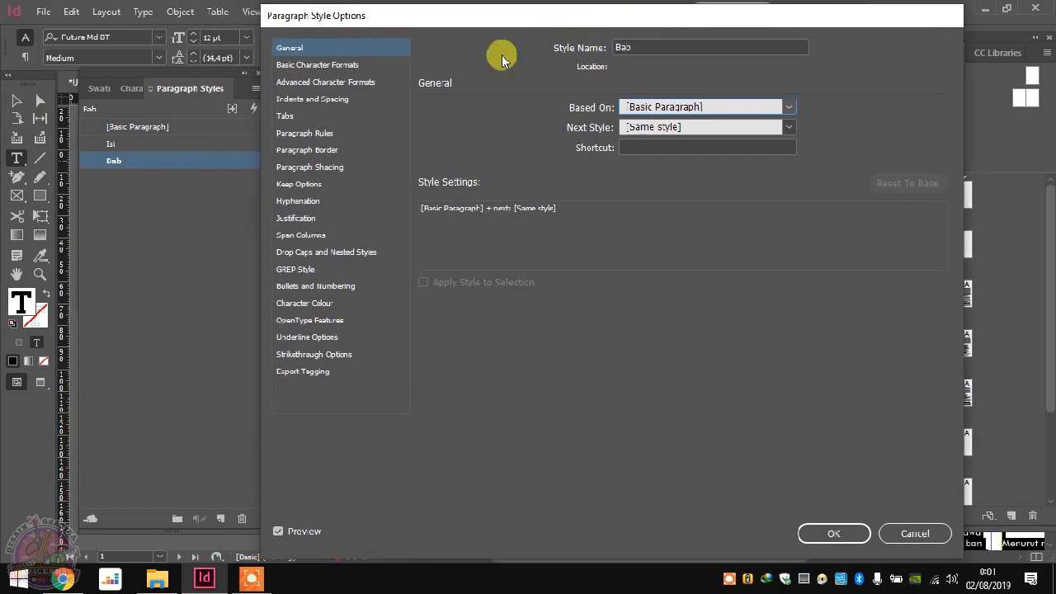
{"action": "left_click", "coordinate": [345, 66]}
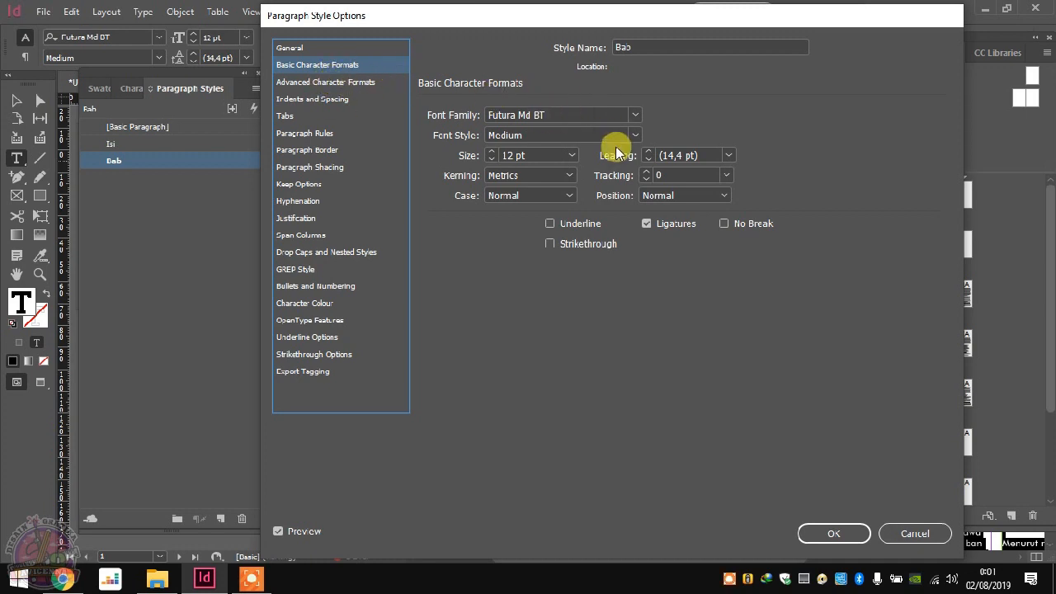
{"action": "left_click", "coordinate": [635, 138]}
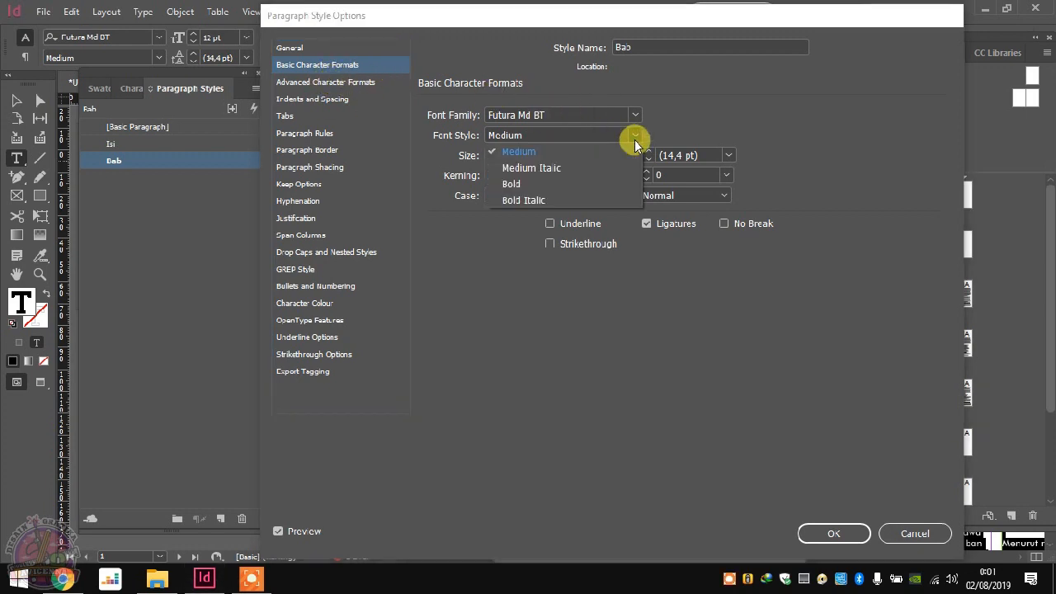
{"action": "left_click", "coordinate": [541, 184]}
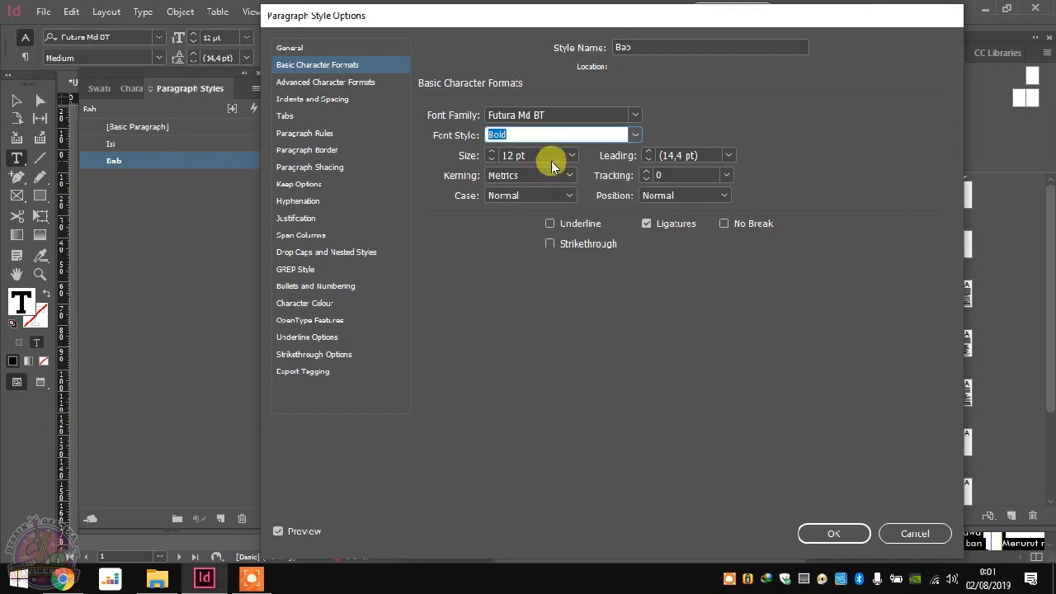
{"action": "left_click", "coordinate": [491, 152]}
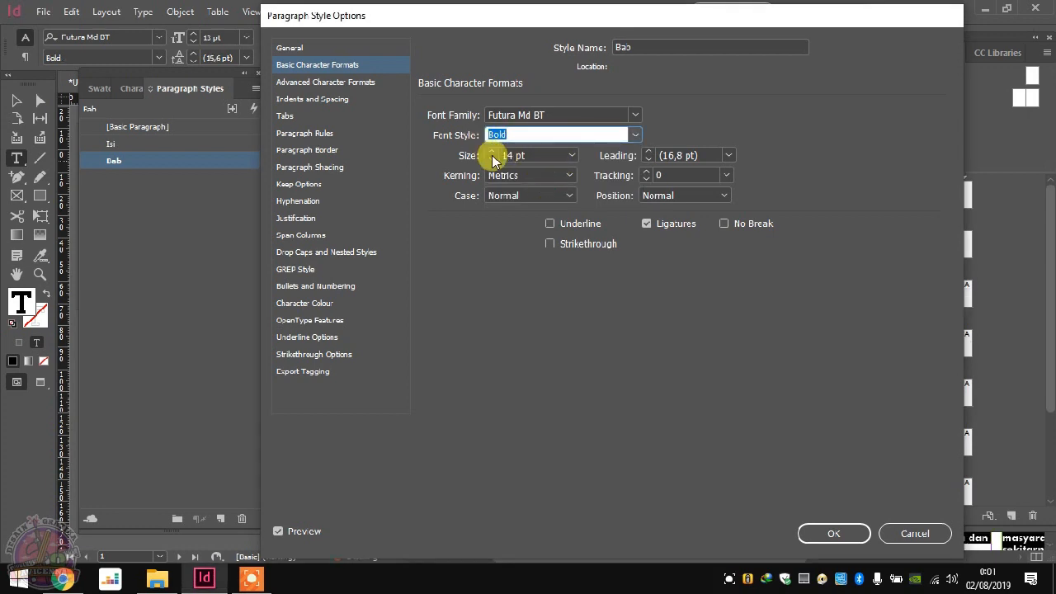
Step: Set the Bab style's list type to Bullets, using the round dot as the bullet character
{"action": "left_click", "coordinate": [314, 287]}
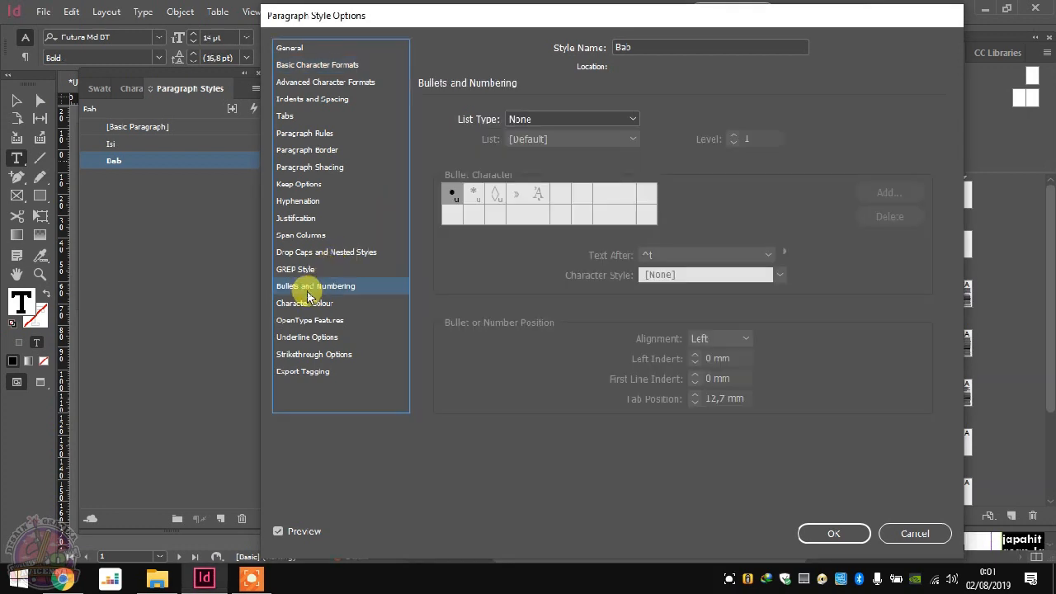
{"action": "left_click", "coordinate": [558, 120]}
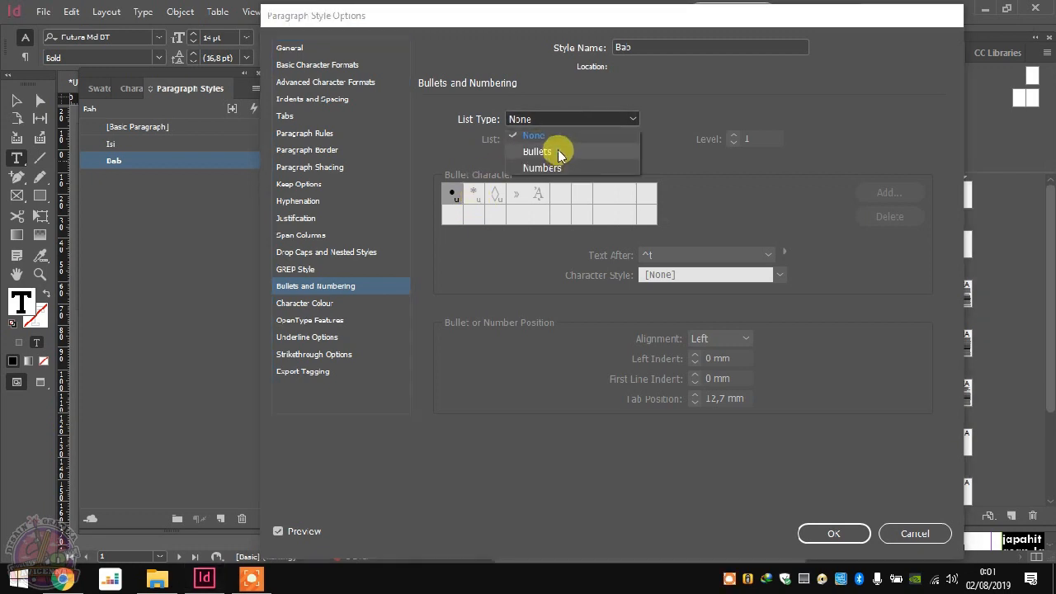
{"action": "left_click", "coordinate": [559, 153]}
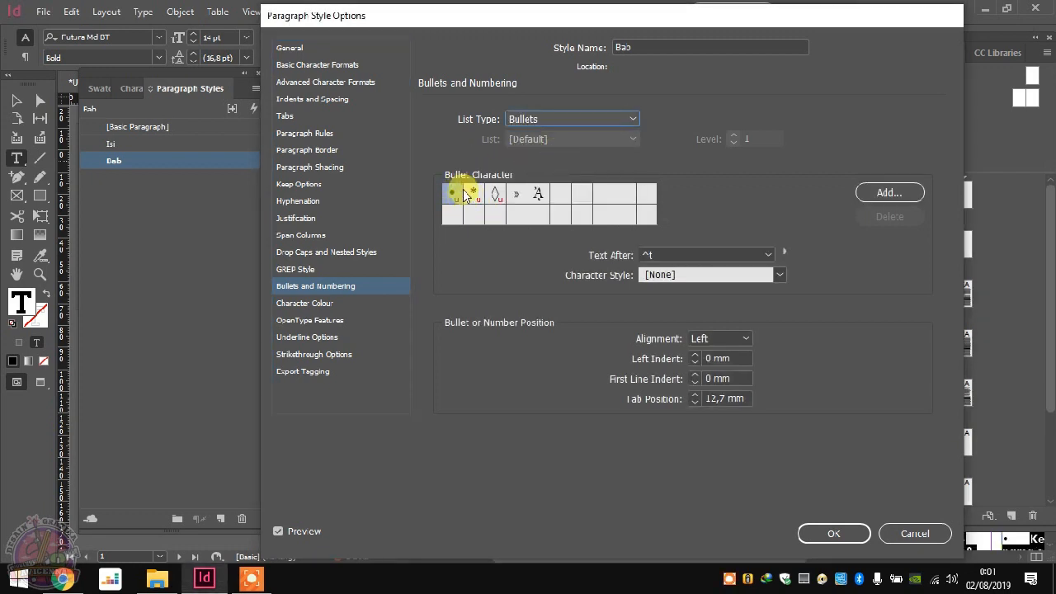
{"action": "left_click", "coordinate": [454, 195]}
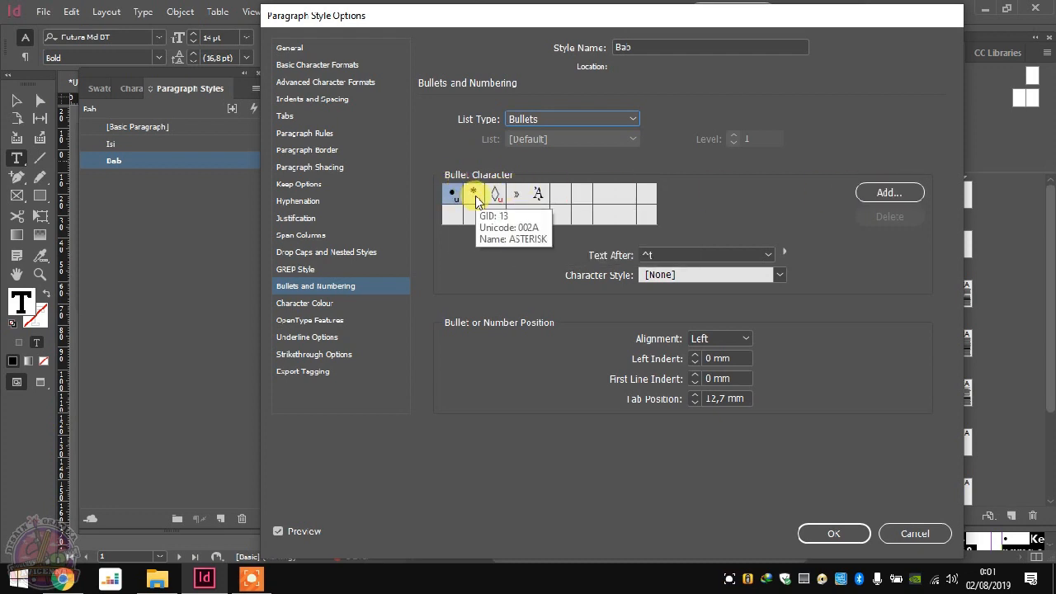
{"action": "left_click", "coordinate": [881, 195]}
{"action": "left_click_drag", "start_coordinate": [627, 155], "coordinate": [627, 221]}
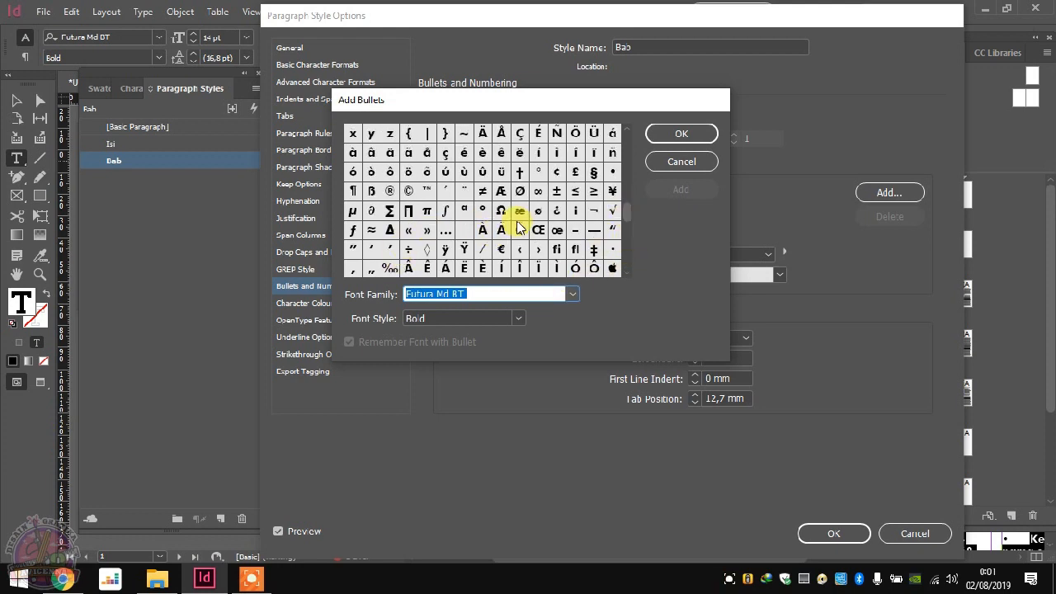
{"action": "left_click", "coordinate": [697, 160]}
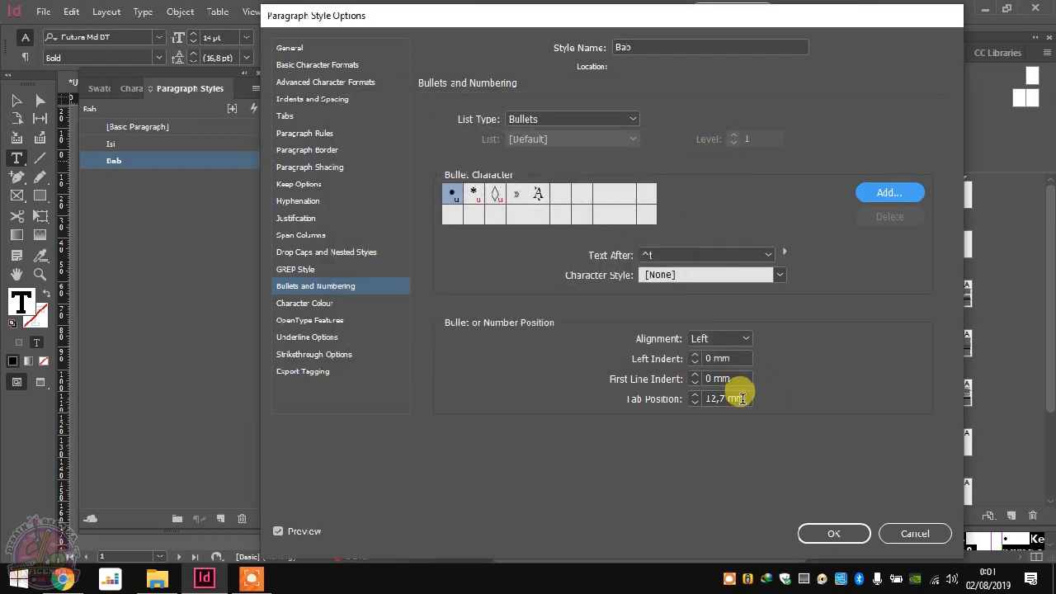
Step: Set the bullet tab position of the Bab paragraph style to 5 mm and confirm the style options
{"action": "left_click_drag", "start_coordinate": [737, 398], "coordinate": [700, 398]}
{"action": "type", "text": "5"}
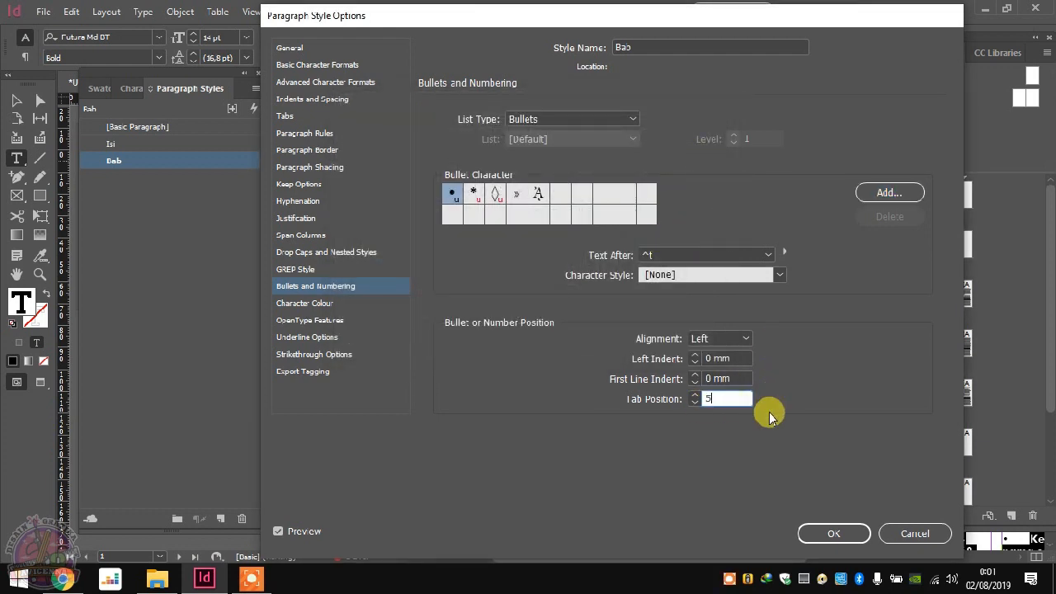
{"action": "left_click", "coordinate": [730, 356]}
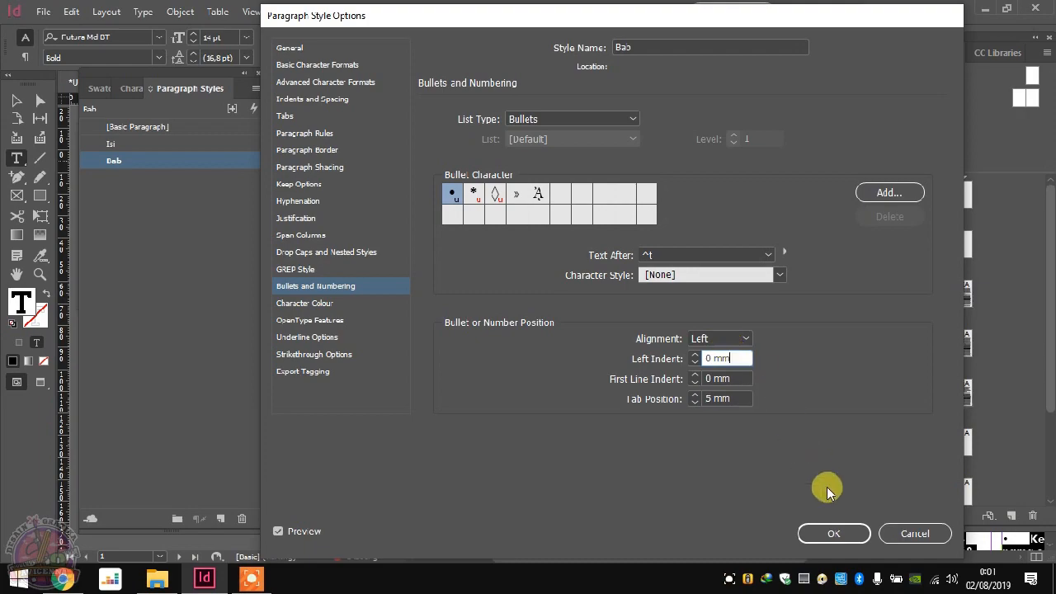
{"action": "left_click", "coordinate": [836, 532]}
Step: Select all the text of the article story and apply the Isi paragraph style to it
{"action": "left_click", "coordinate": [408, 207]}
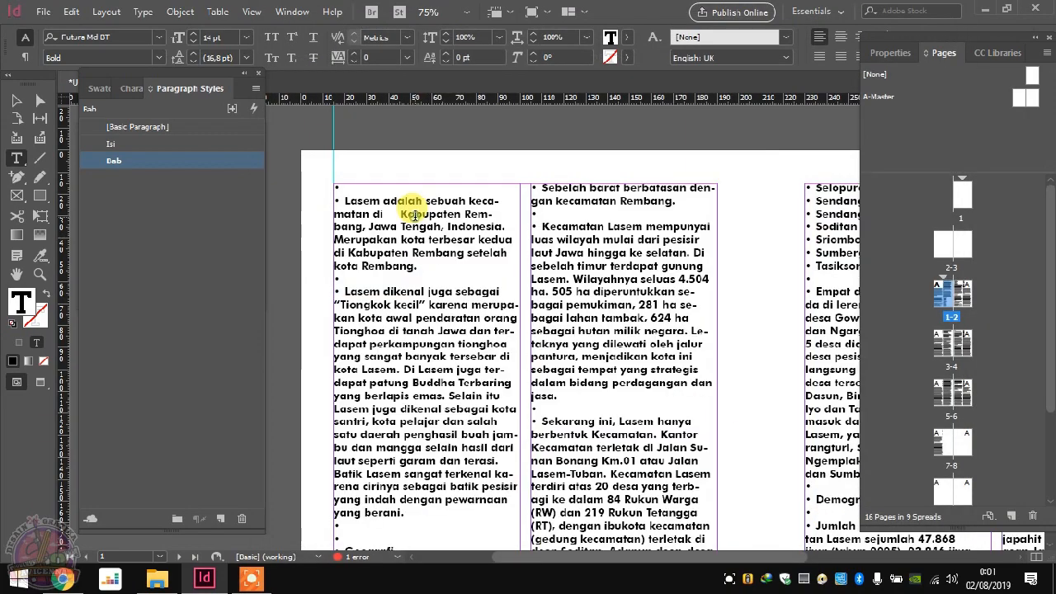
{"action": "scroll", "coordinate": [564, 210], "scroll_direction": "down", "scroll_amount": 3}
{"action": "scroll", "coordinate": [564, 211], "scroll_direction": "up", "scroll_amount": 3}
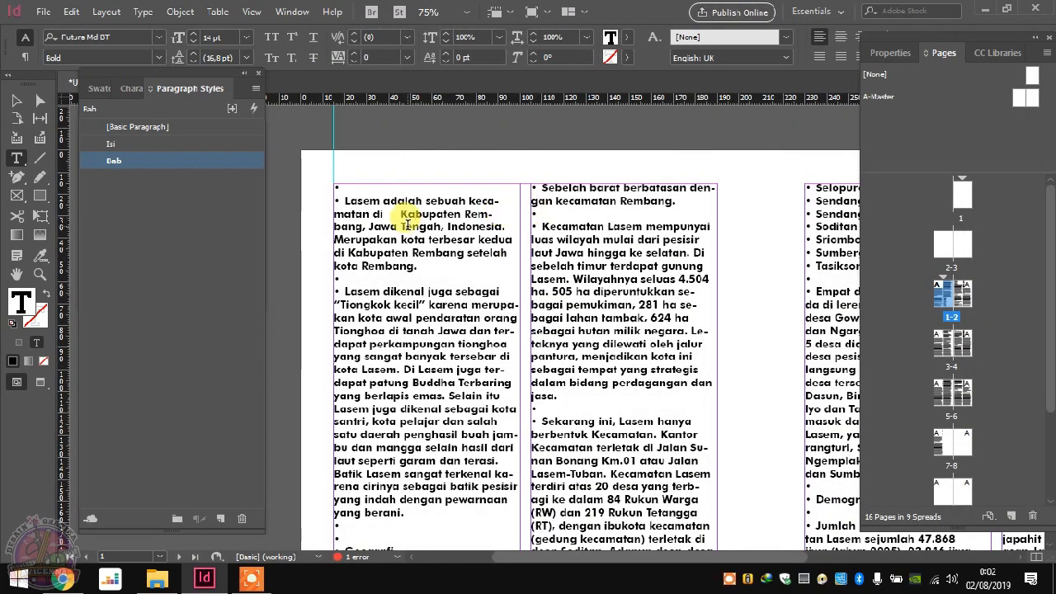
{"action": "left_click", "coordinate": [423, 207]}
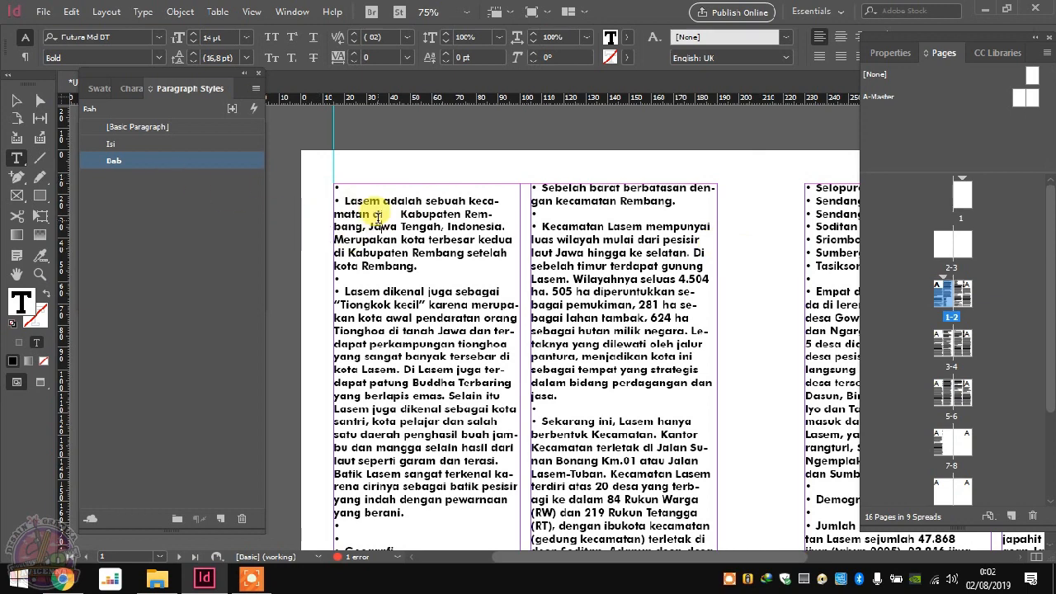
{"action": "left_click", "coordinate": [344, 201]}
{"action": "left_click", "coordinate": [16, 101]}
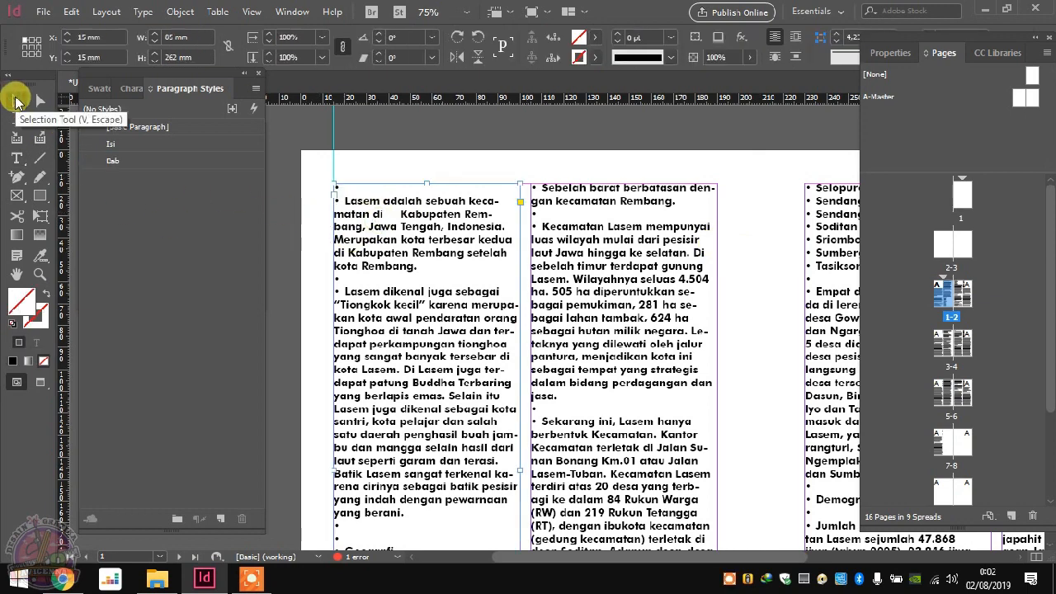
{"action": "left_click", "coordinate": [361, 204]}
{"action": "left_click", "coordinate": [363, 206]}
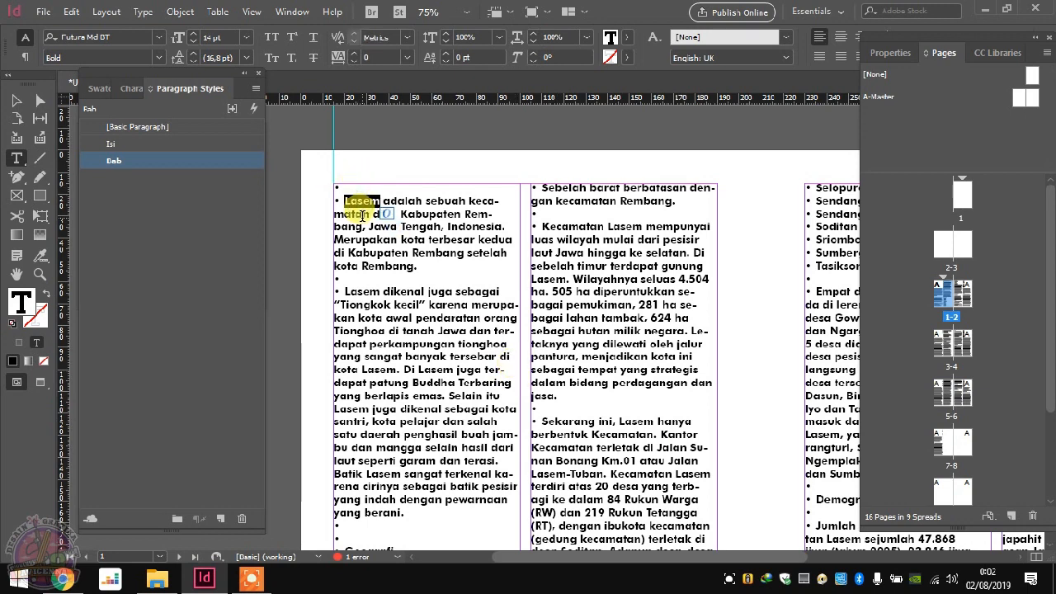
{"action": "key", "text": "ctrl+a"}
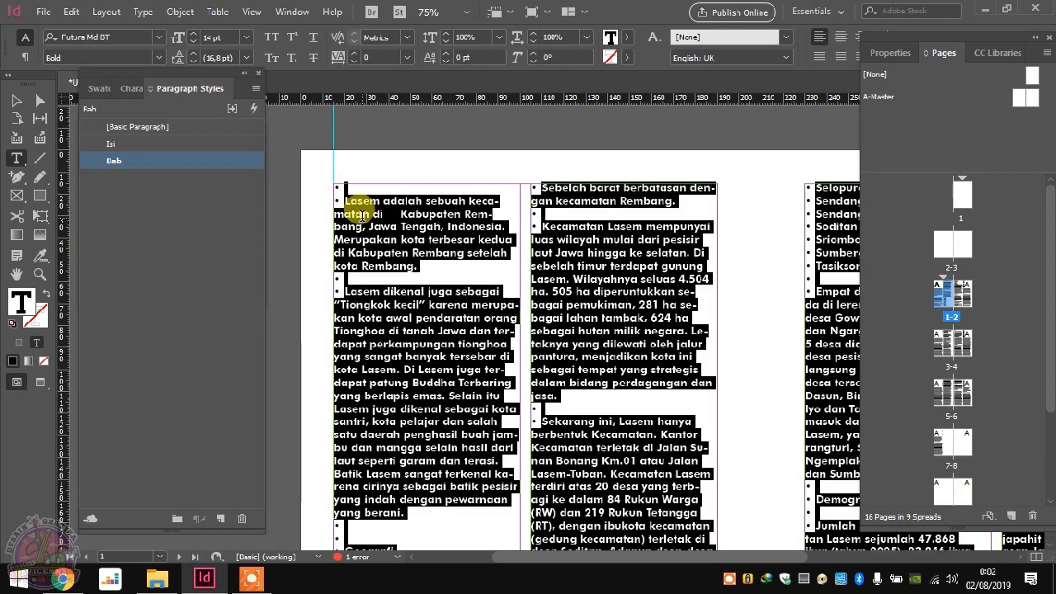
{"action": "left_click", "coordinate": [112, 145]}
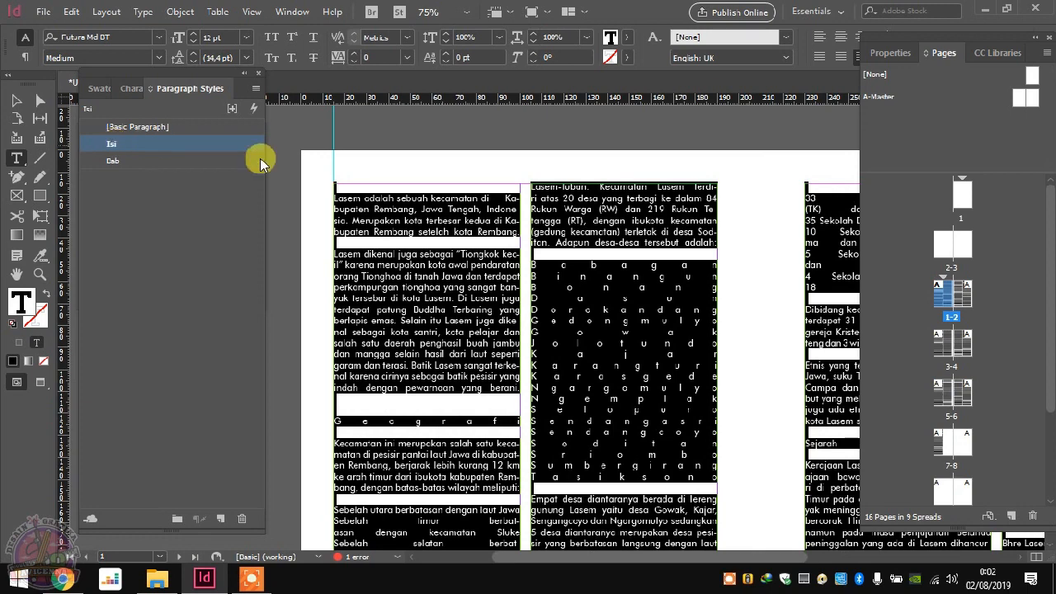
Step: Apply the Bab paragraph style to the headings Geografi and Demografi
{"action": "left_click", "coordinate": [430, 212]}
{"action": "scroll", "coordinate": [399, 174], "scroll_direction": "down", "scroll_amount": 3}
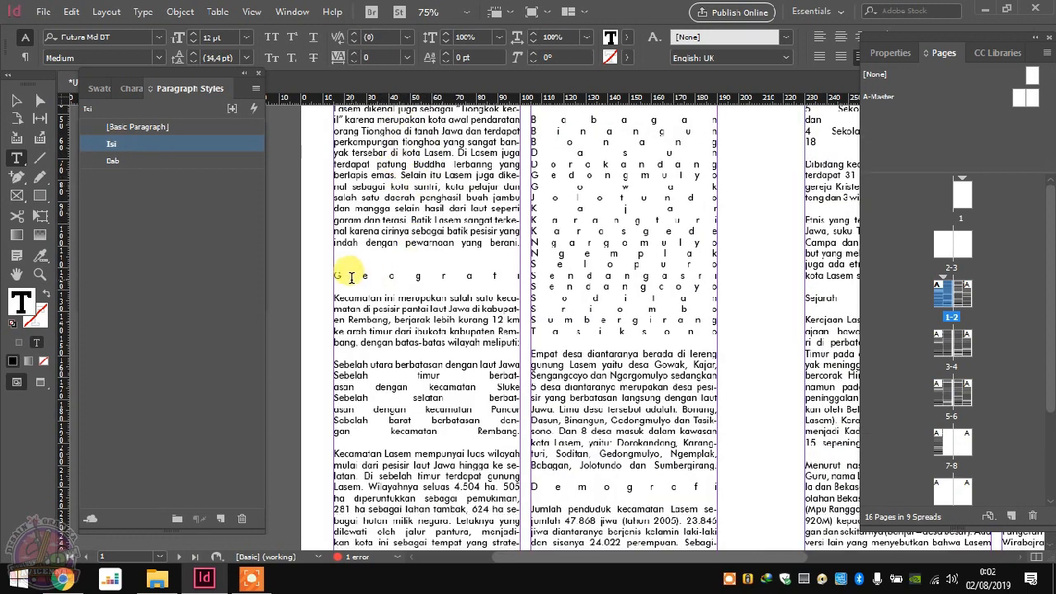
{"action": "double_click", "coordinate": [389, 272]}
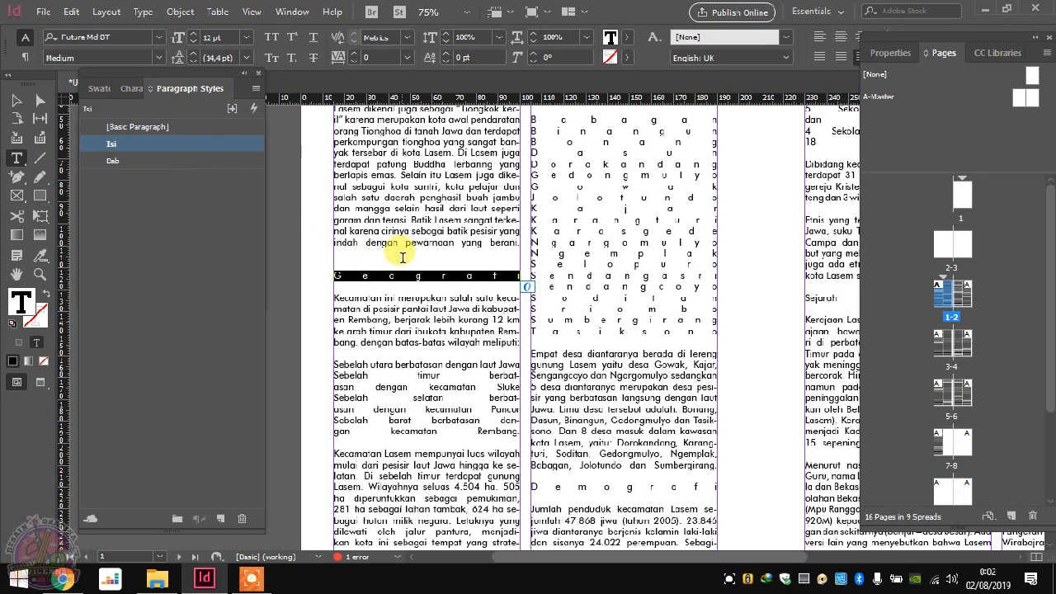
{"action": "left_click", "coordinate": [136, 162]}
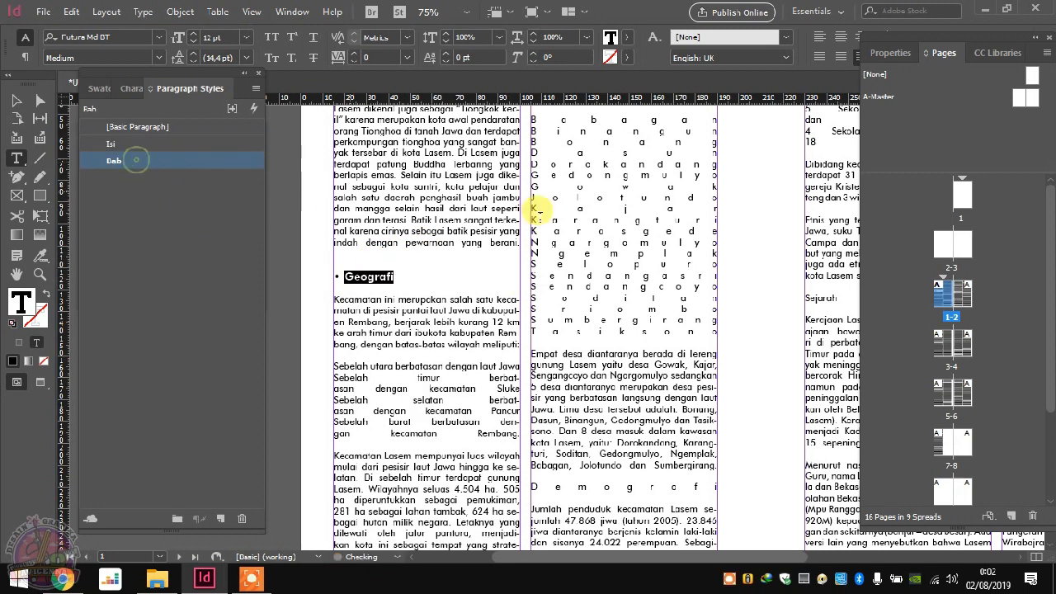
{"action": "scroll", "coordinate": [471, 236], "scroll_direction": "down", "scroll_amount": 3}
{"action": "triple_click", "coordinate": [574, 377]}
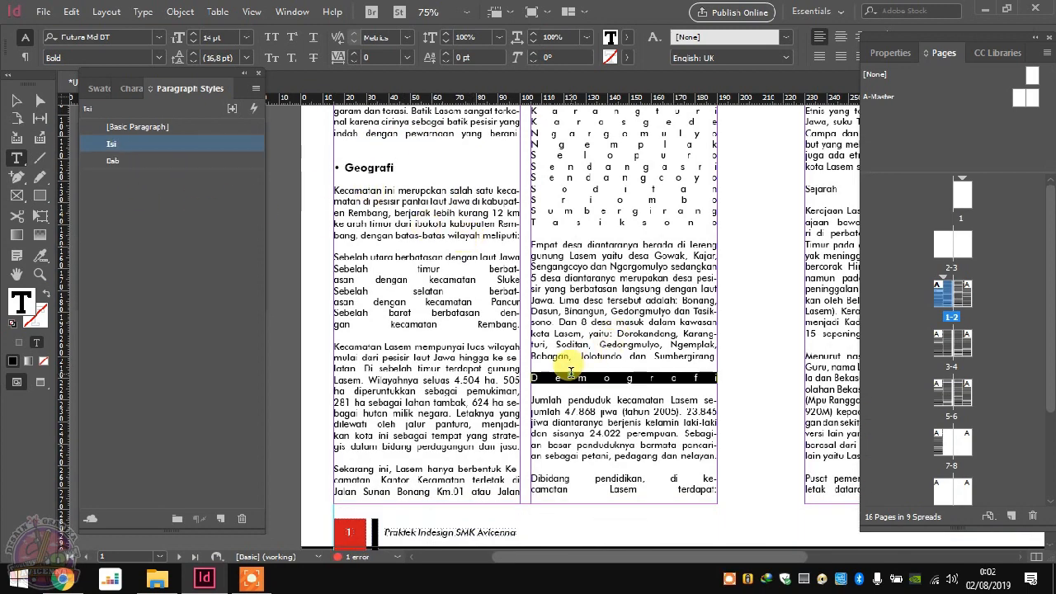
{"action": "left_click", "coordinate": [173, 162]}
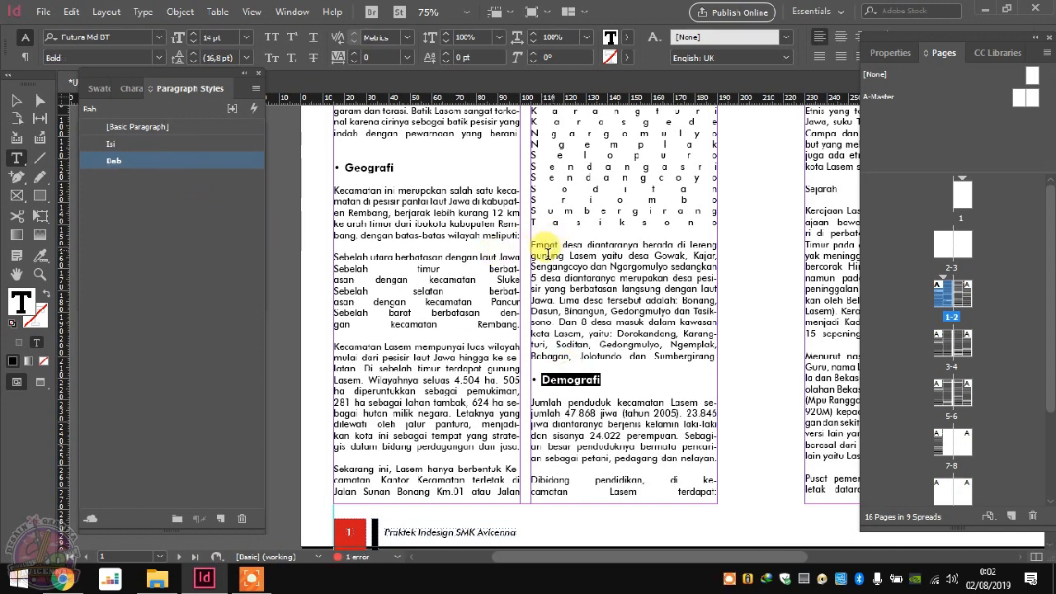
{"action": "scroll", "coordinate": [537, 239], "scroll_direction": "up", "scroll_amount": 3}
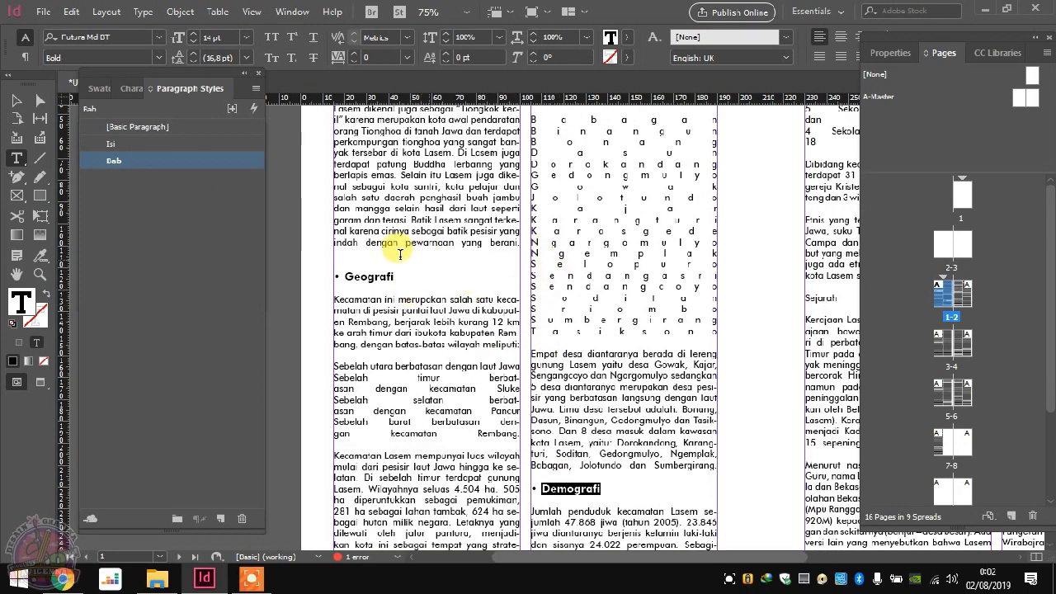
Step: Create a new paragraph style named Sub Bab, based on [Basic Paragraph], with the Demografi heading selected
{"action": "left_click", "coordinate": [221, 518]}
{"action": "left_click", "coordinate": [153, 180]}
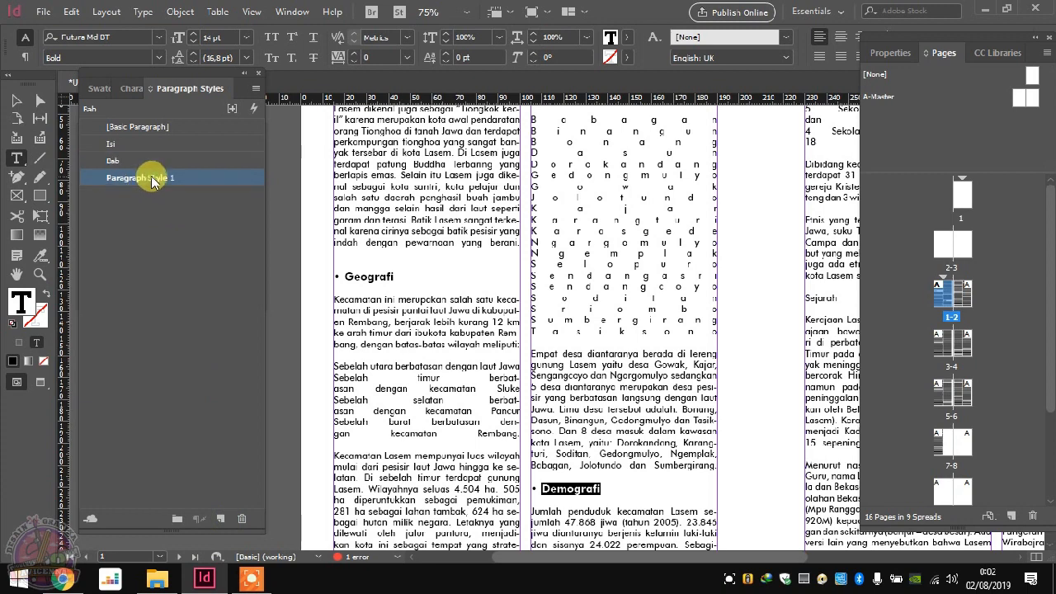
{"action": "left_click", "coordinate": [182, 177]}
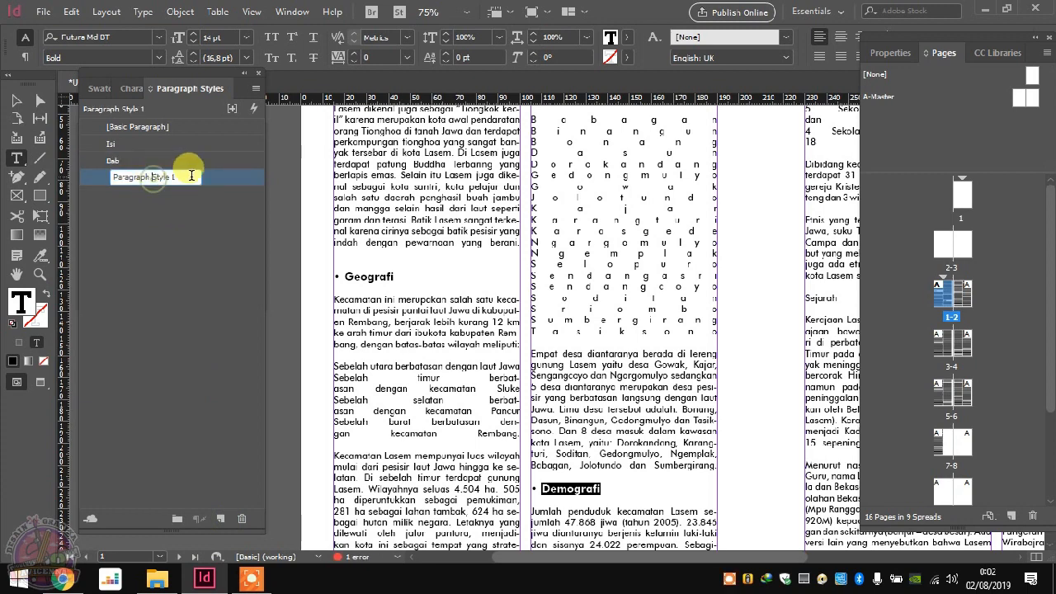
{"action": "double_click", "coordinate": [216, 179]}
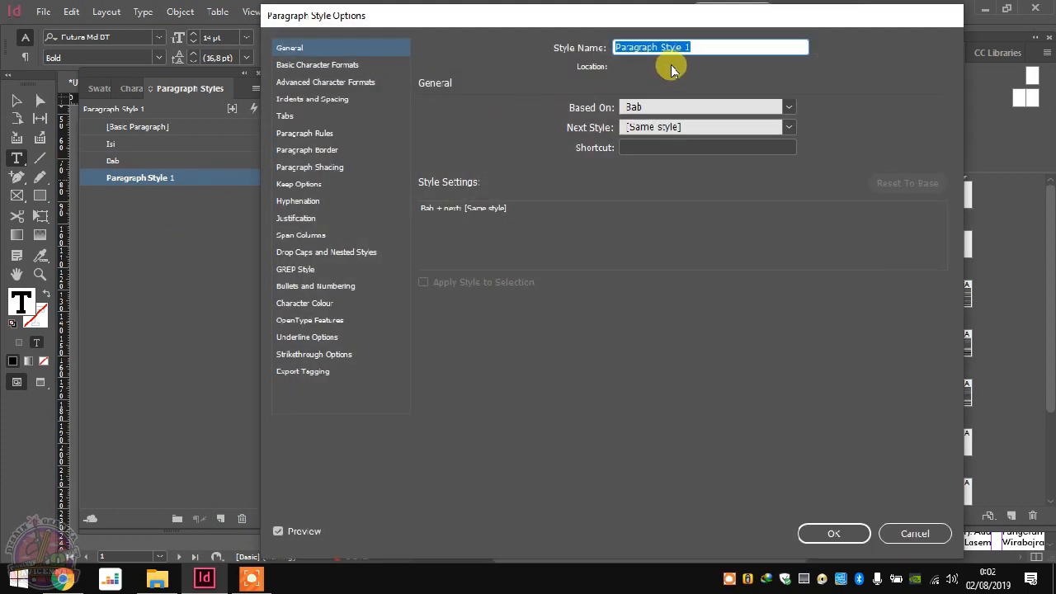
{"action": "type", "text": "Su"}
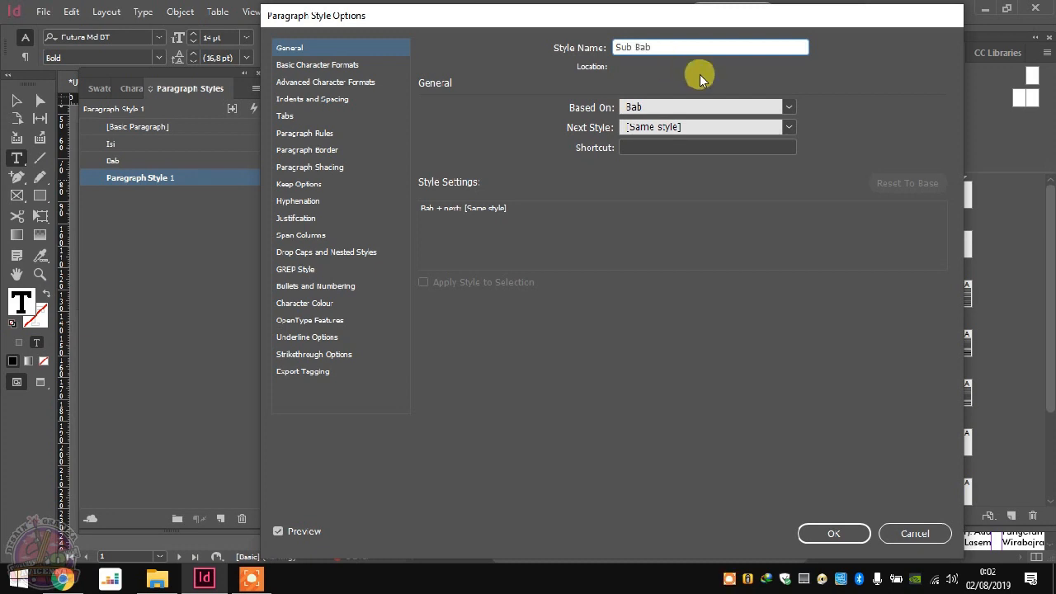
{"action": "type", "text": "b Bab"}
{"action": "left_click", "coordinate": [788, 106]}
{"action": "left_click", "coordinate": [741, 140]}
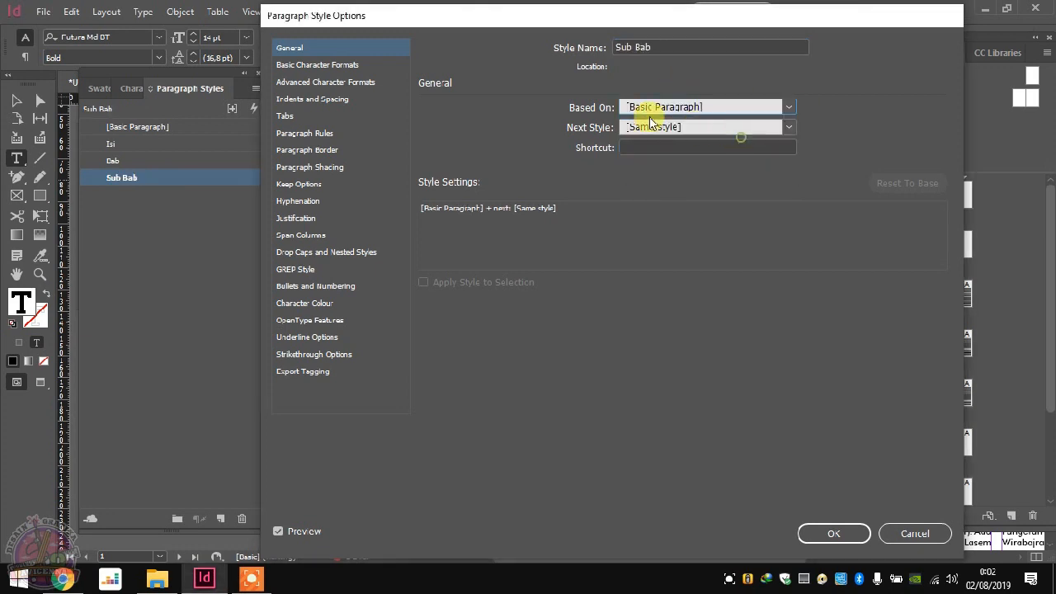
Step: Set the Sub Bab style's characters to Futura Md BT Bold Italic at 13 pt and confirm the style options
{"action": "left_click", "coordinate": [319, 66]}
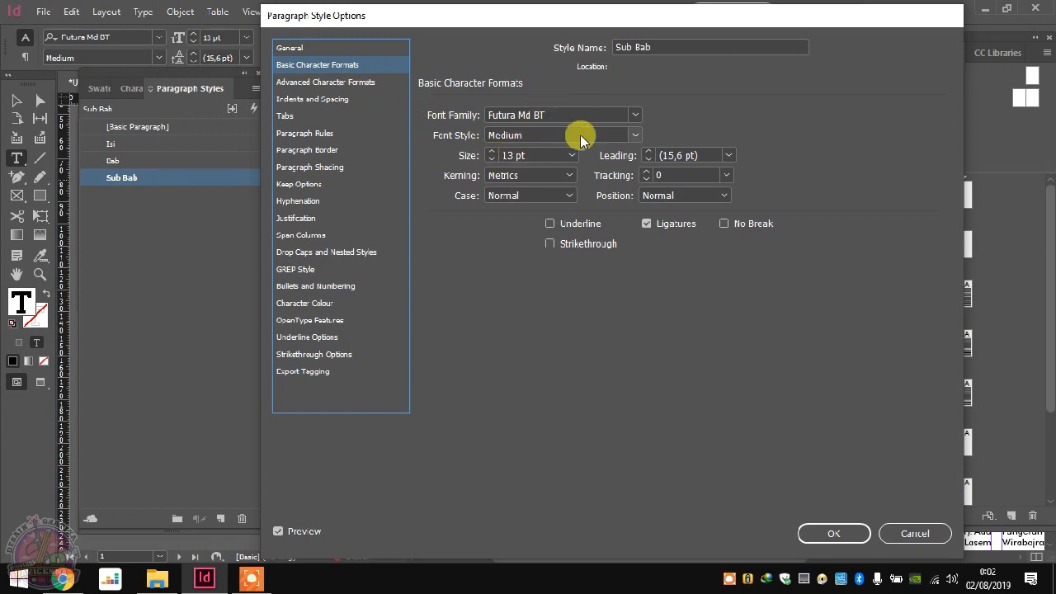
{"action": "left_click", "coordinate": [636, 134]}
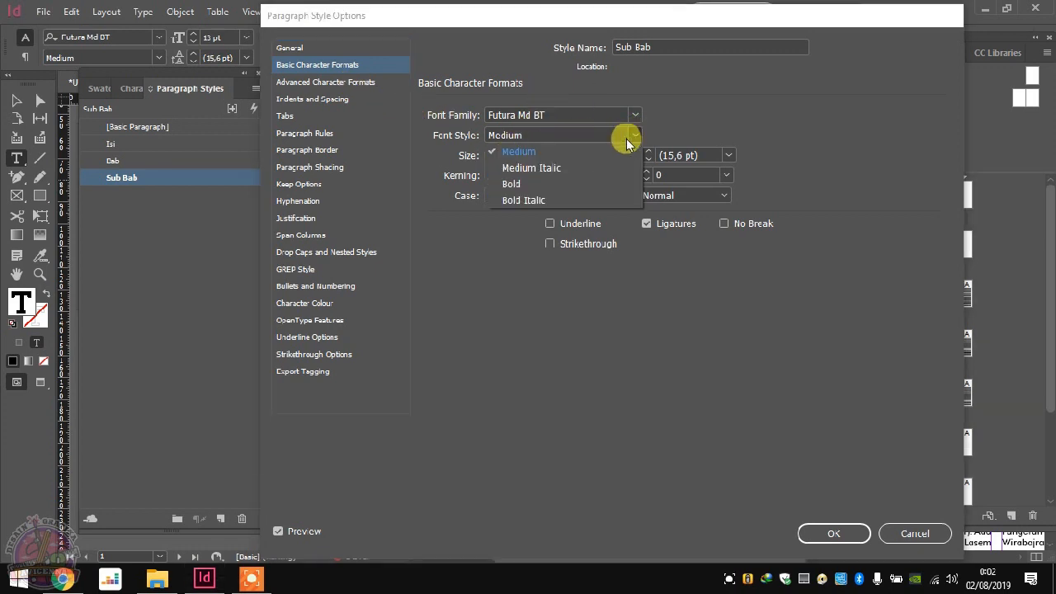
{"action": "left_click", "coordinate": [553, 199]}
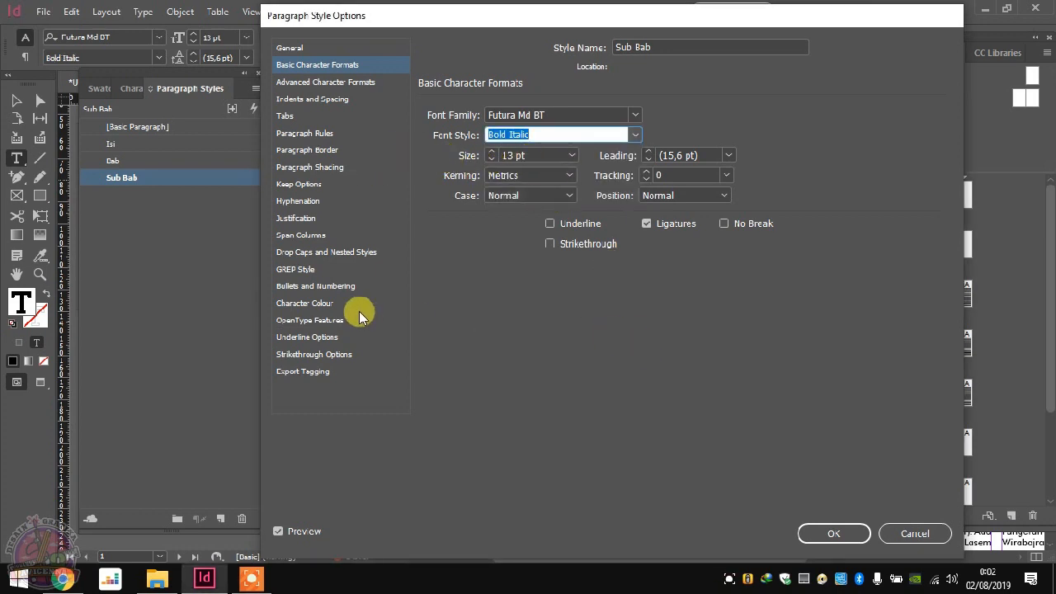
{"action": "left_click", "coordinate": [318, 287]}
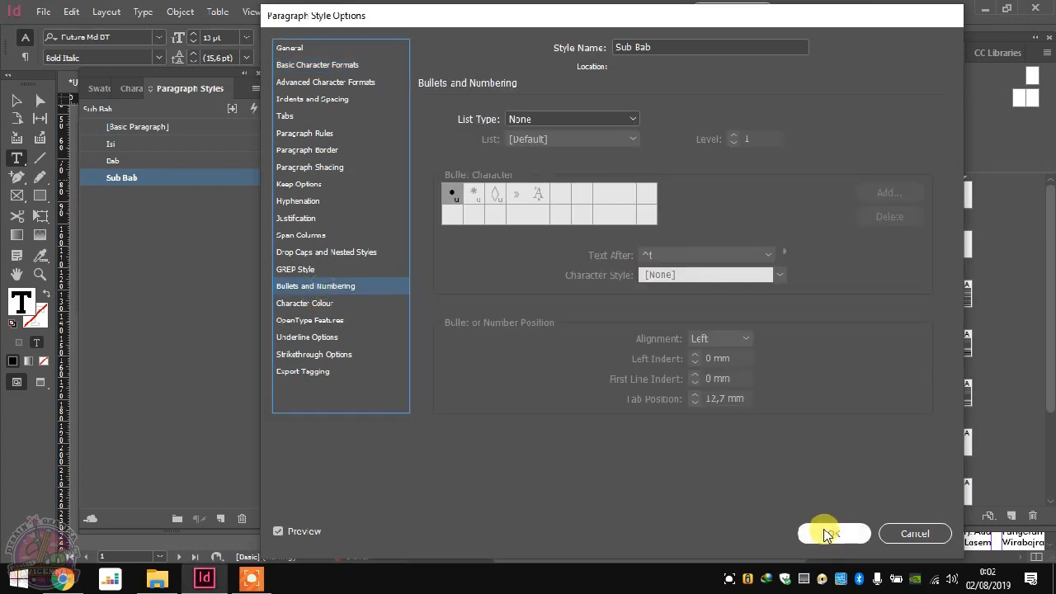
{"action": "left_click", "coordinate": [830, 533]}
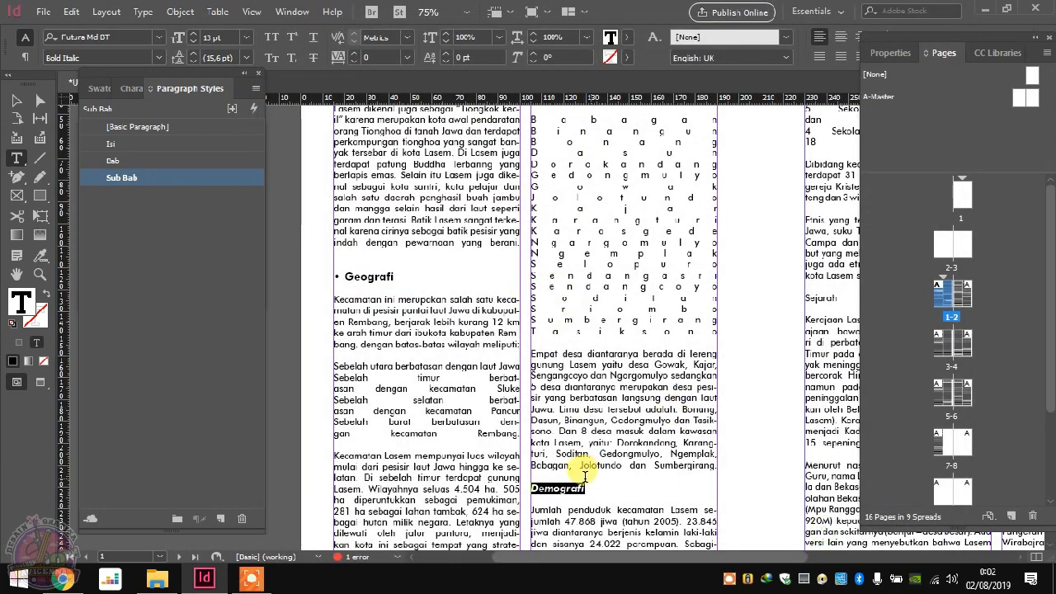
Step: Apply the Bab style to the headings Demografi and Sejarah Kerajaan Lasem, and Sub Bab to the heading Daftar raja-raja Lasem
{"action": "scroll", "coordinate": [582, 406], "scroll_direction": "down", "scroll_amount": 1}
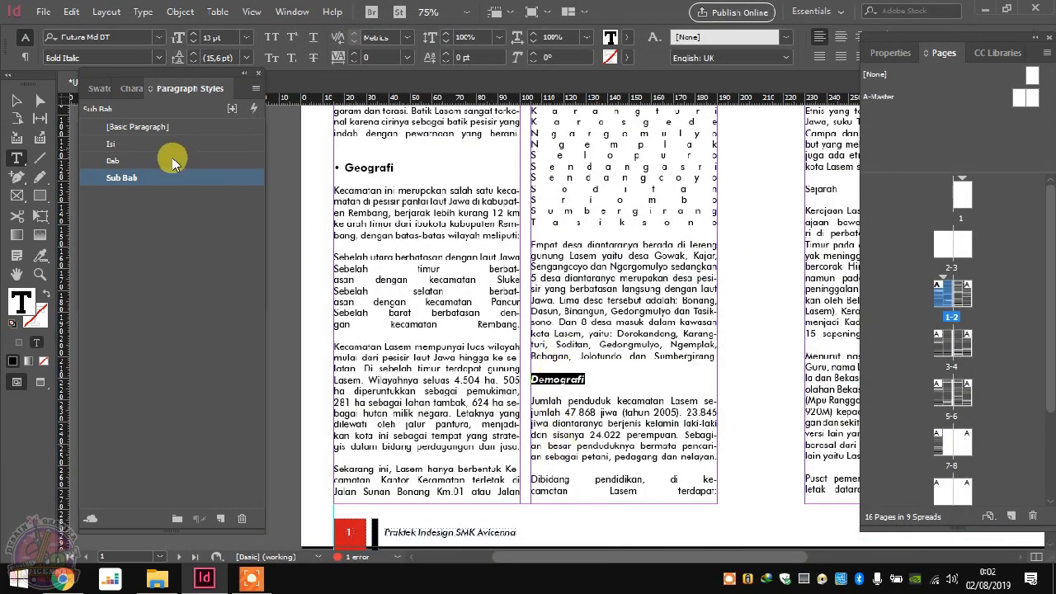
{"action": "left_click", "coordinate": [158, 160]}
{"action": "left_click_drag", "start_coordinate": [540, 551], "coordinate": [641, 547]}
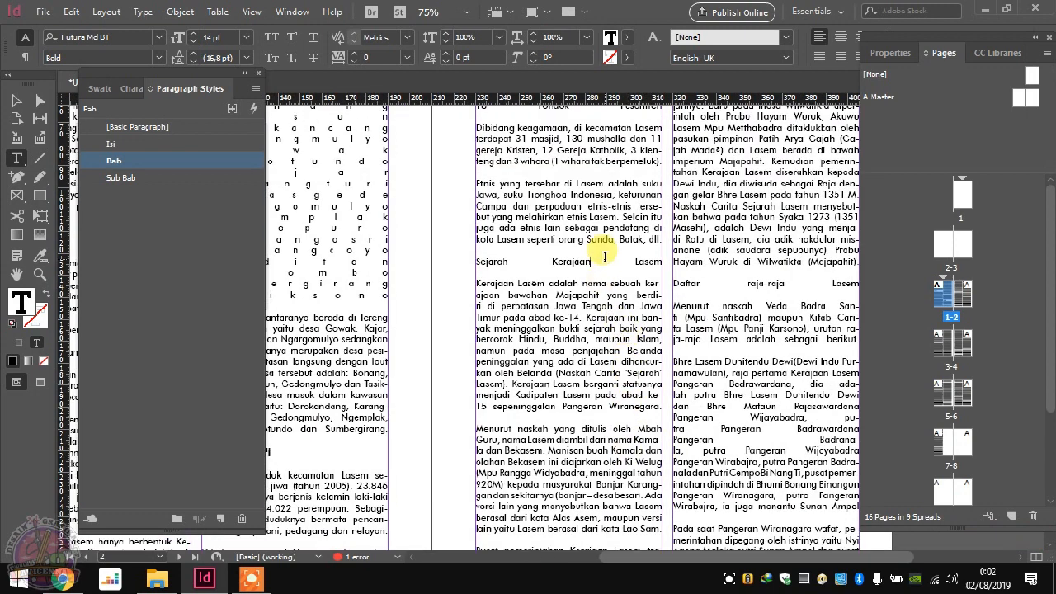
{"action": "triple_click", "coordinate": [612, 262]}
{"action": "left_click", "coordinate": [138, 163]}
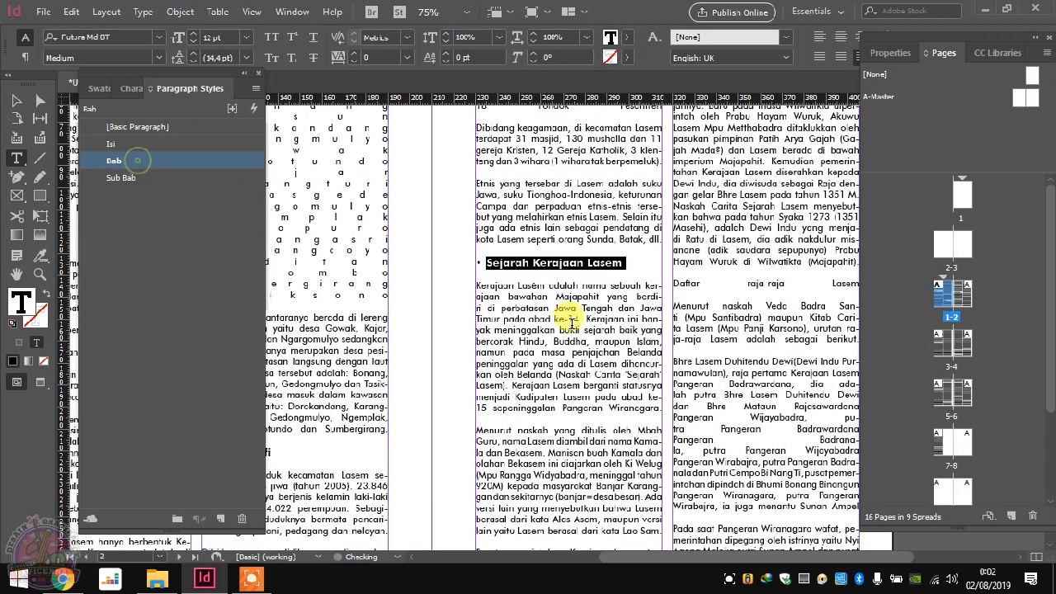
{"action": "triple_click", "coordinate": [744, 283]}
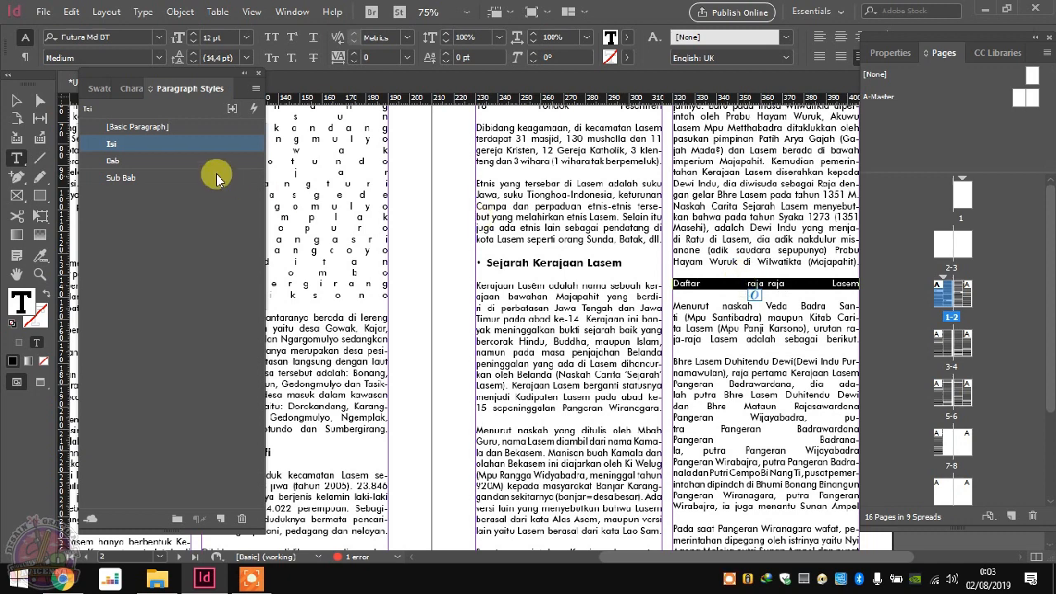
{"action": "left_click", "coordinate": [176, 176]}
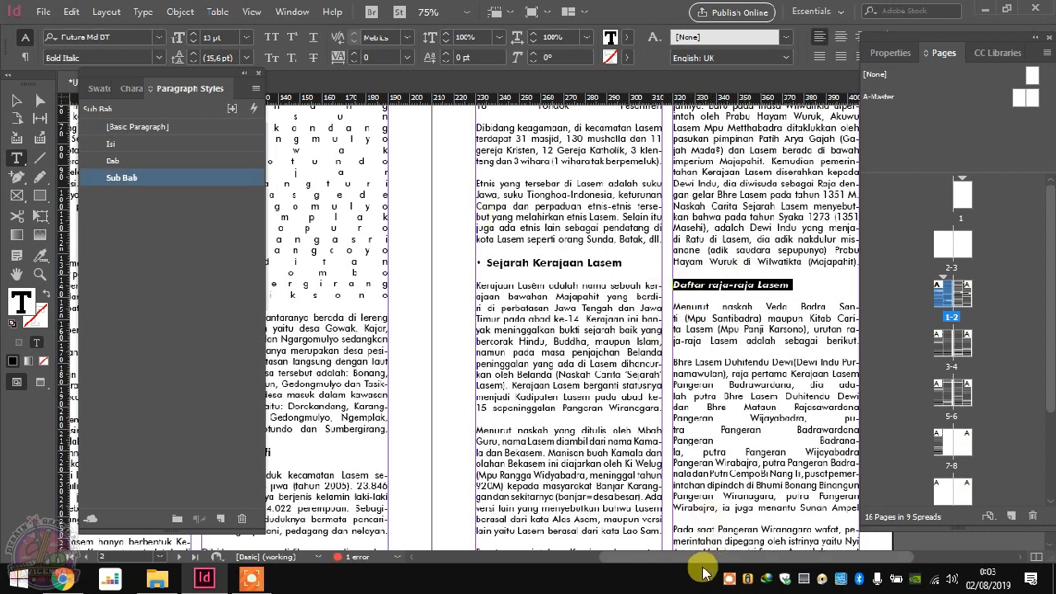
Step: Create a new paragraph style named List, based on [Basic Paragraph]
{"action": "left_click_drag", "start_coordinate": [702, 558], "coordinate": [481, 538]}
{"action": "scroll", "coordinate": [665, 327], "scroll_direction": "up", "scroll_amount": 1}
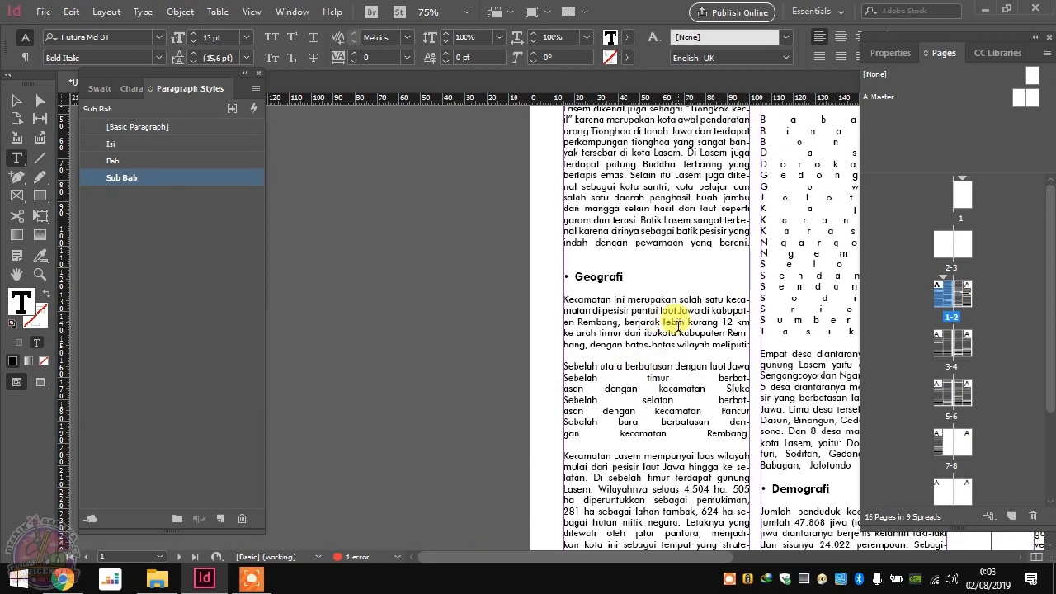
{"action": "left_click", "coordinate": [221, 518]}
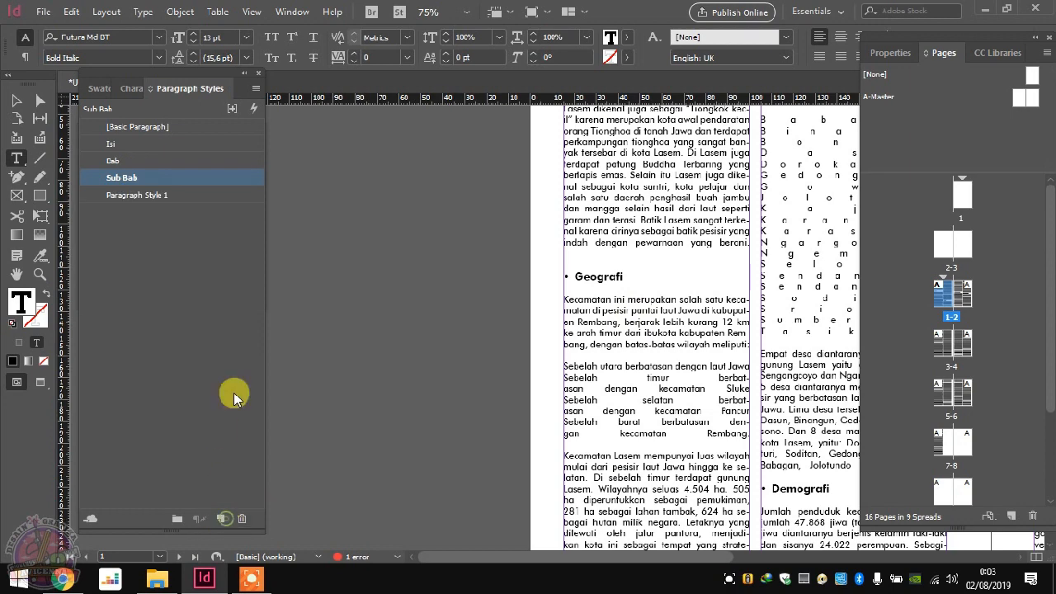
{"action": "left_click", "coordinate": [145, 197]}
{"action": "double_click", "coordinate": [145, 196]}
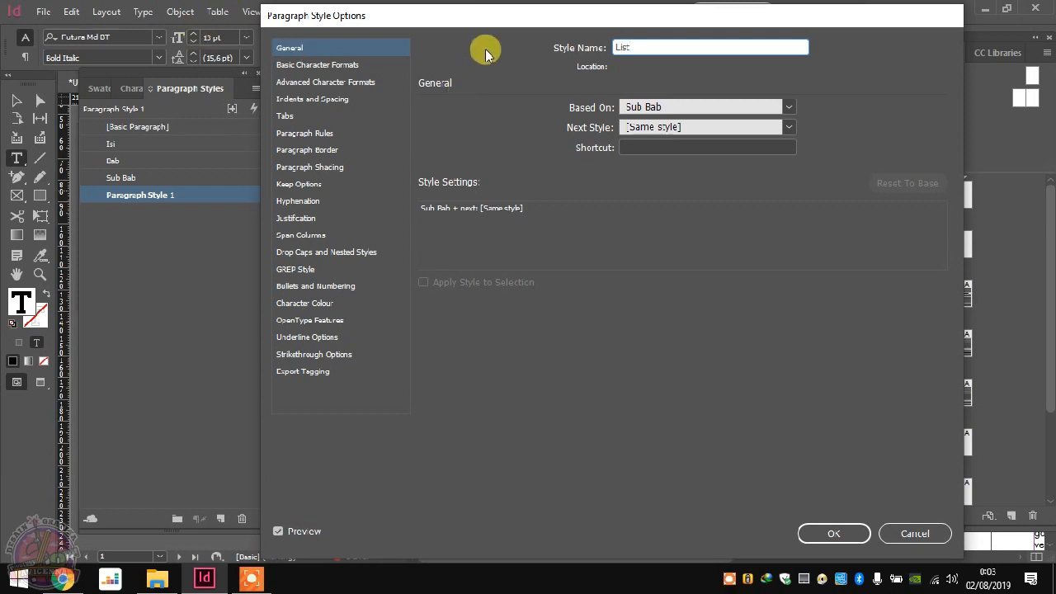
{"action": "mouse_move", "coordinate": [564, 15]}
{"action": "left_mouse_down"}
{"action": "mouse_move", "coordinate": [588, 35]}
{"action": "mouse_move", "coordinate": [571, 12]}
{"action": "left_mouse_up"}
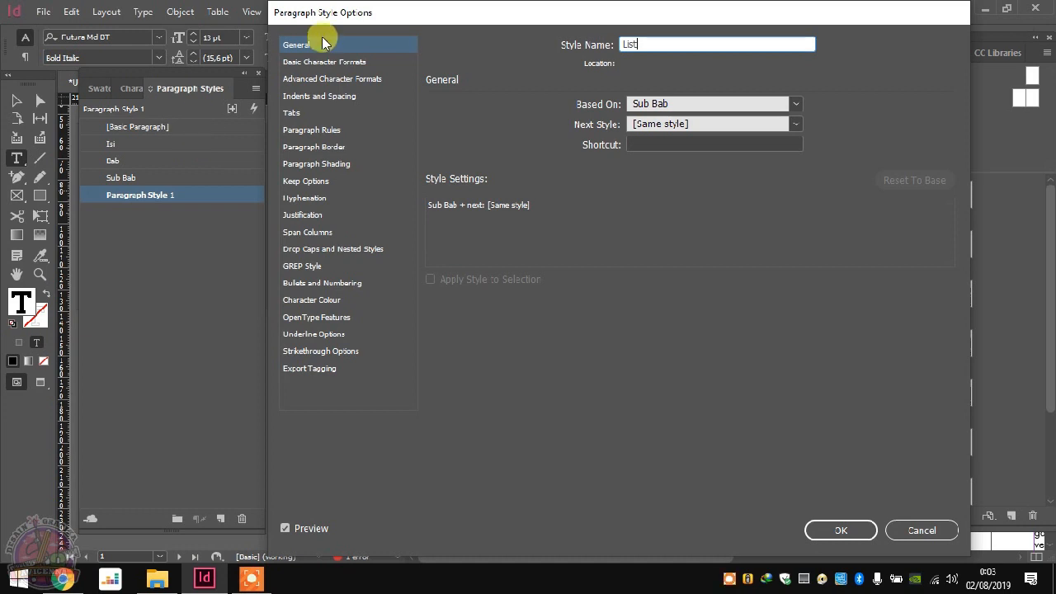
{"action": "left_click", "coordinate": [669, 104]}
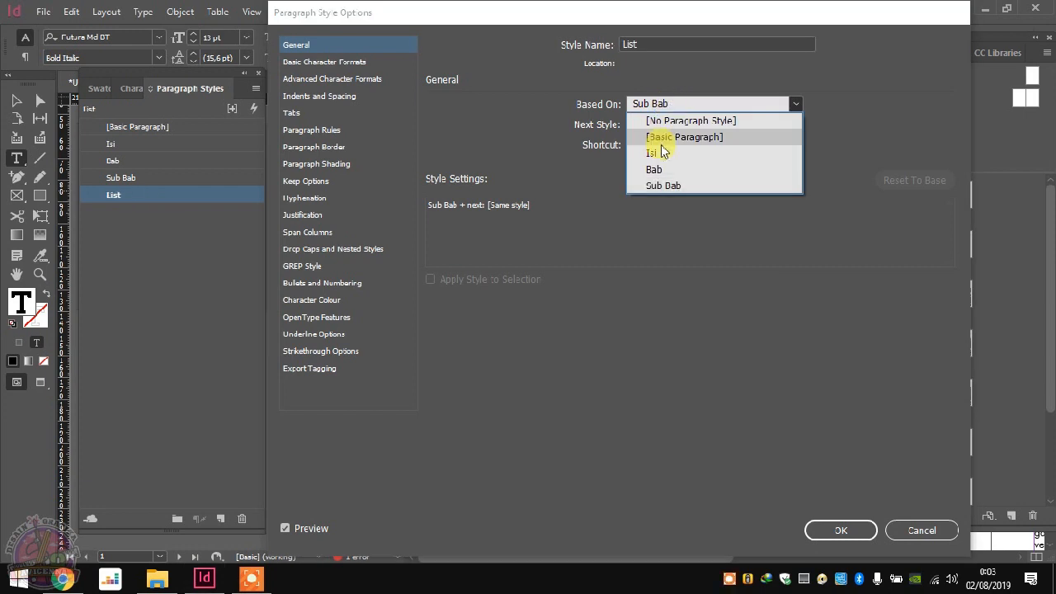
{"action": "left_click", "coordinate": [661, 138]}
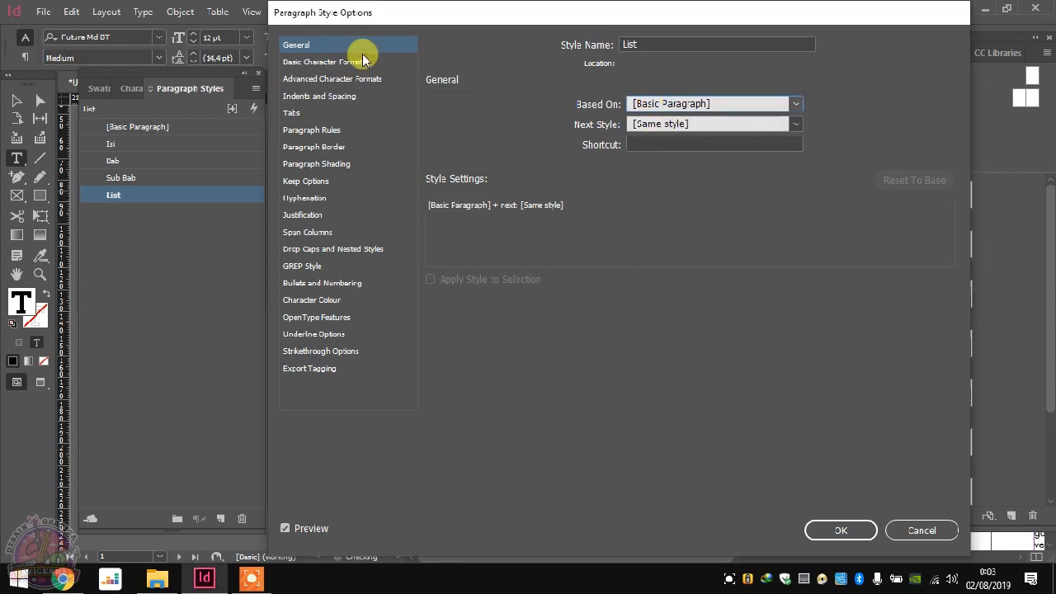
Step: Set the List style's list type to Bullets with a tab position of 0, and confirm the style options
{"action": "left_click", "coordinate": [325, 78]}
{"action": "left_click", "coordinate": [334, 63]}
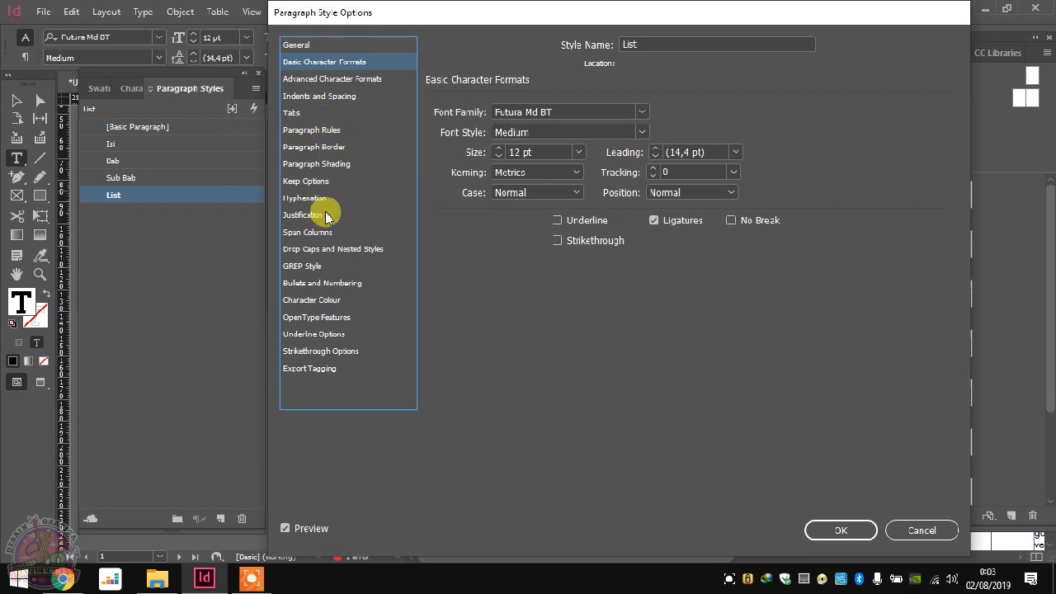
{"action": "left_click", "coordinate": [315, 282]}
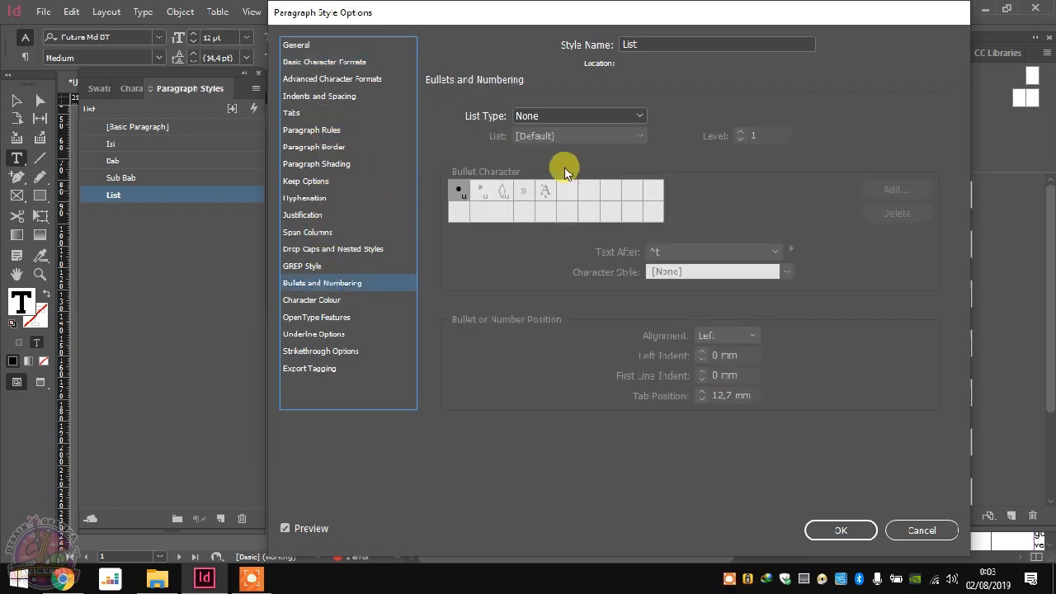
{"action": "left_click", "coordinate": [584, 120]}
{"action": "left_click", "coordinate": [565, 148]}
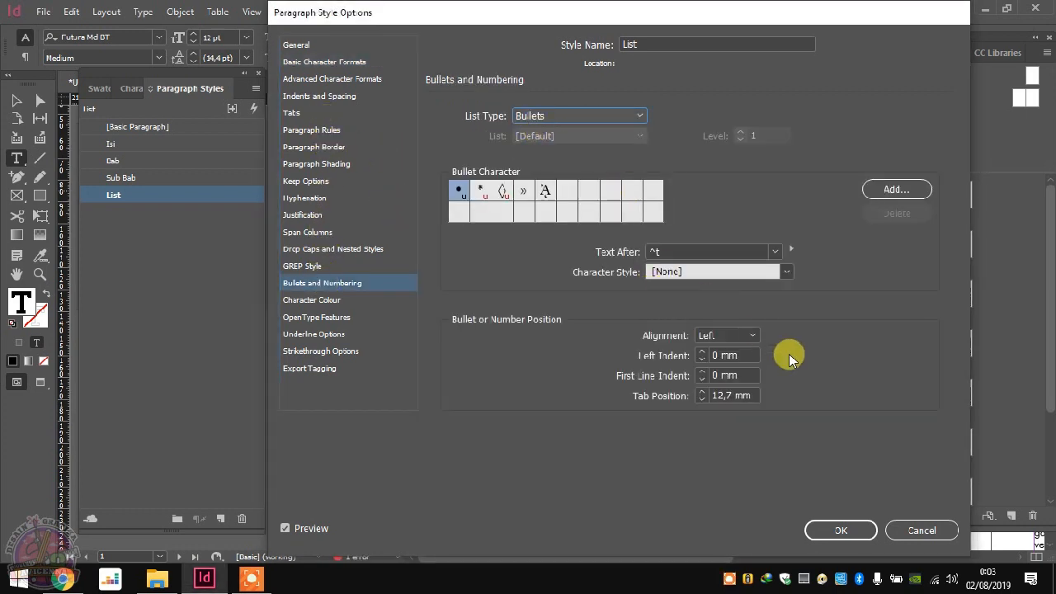
{"action": "double_click", "coordinate": [733, 395]}
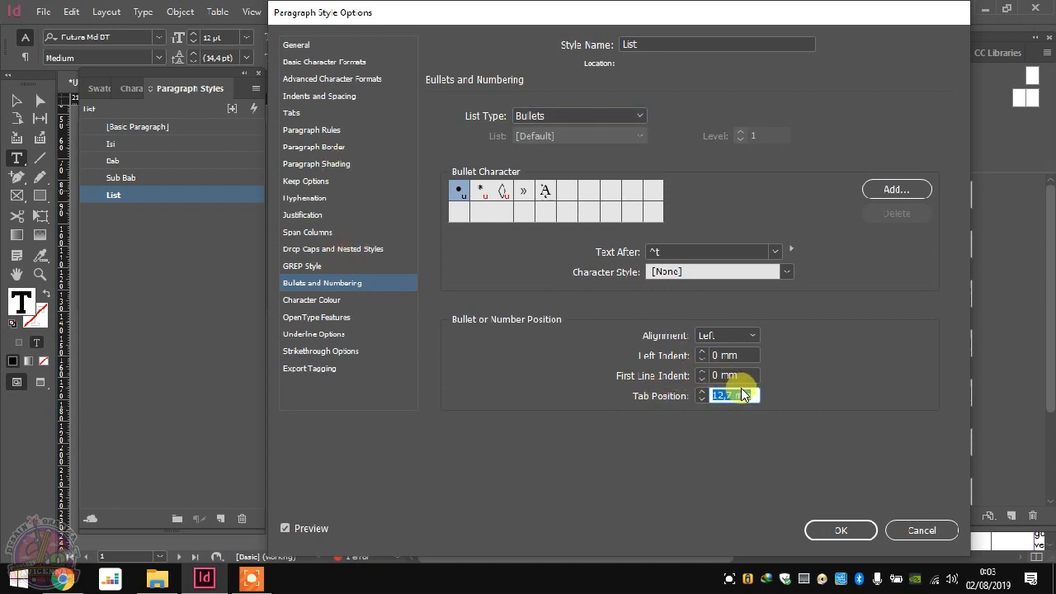
{"action": "type", "text": "0"}
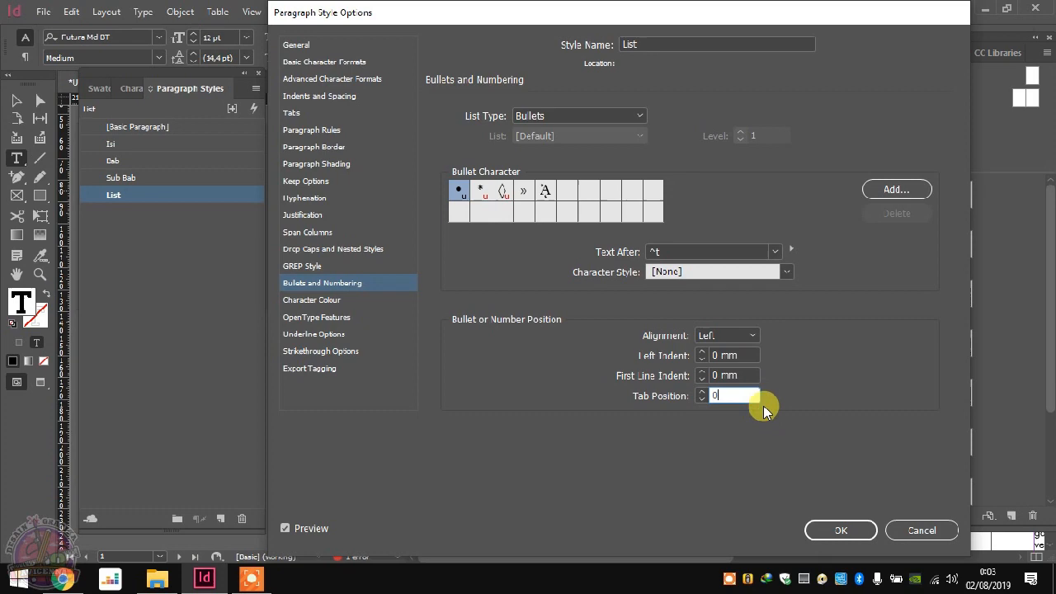
{"action": "left_click", "coordinate": [837, 530]}
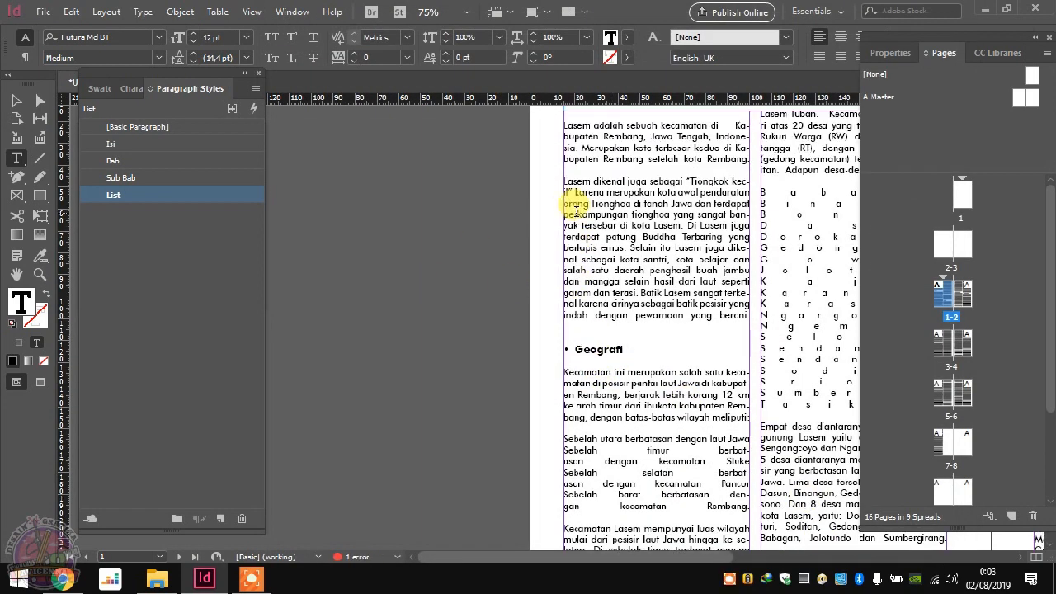
Step: Apply the List style to the village names from Babagan to Tasiksono
{"action": "scroll", "coordinate": [483, 220], "scroll_direction": "down", "scroll_amount": 2}
{"action": "scroll", "coordinate": [549, 258], "scroll_direction": "up", "scroll_amount": 1}
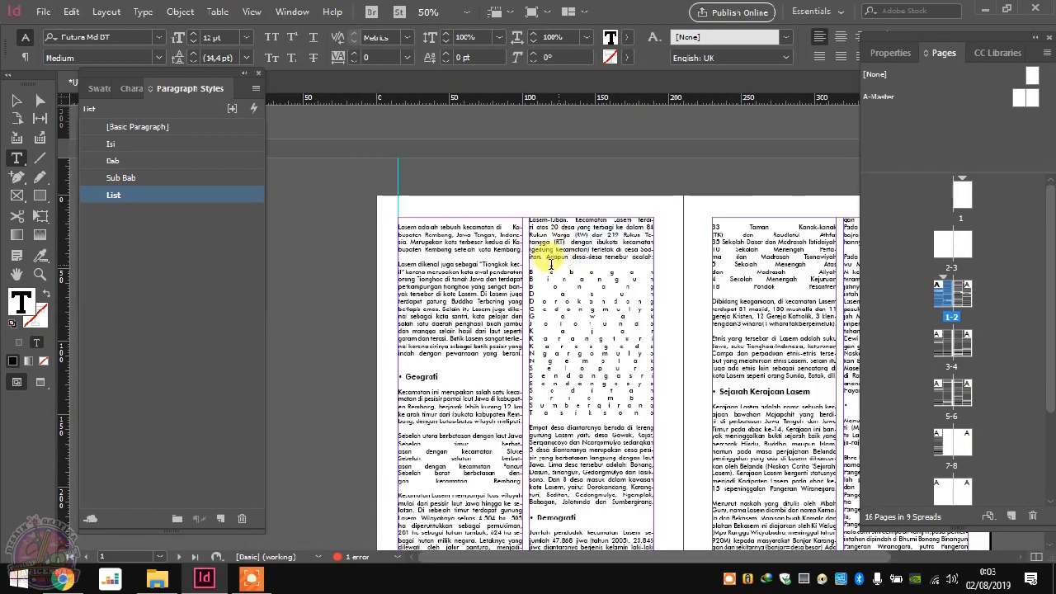
{"action": "left_click", "coordinate": [587, 335]}
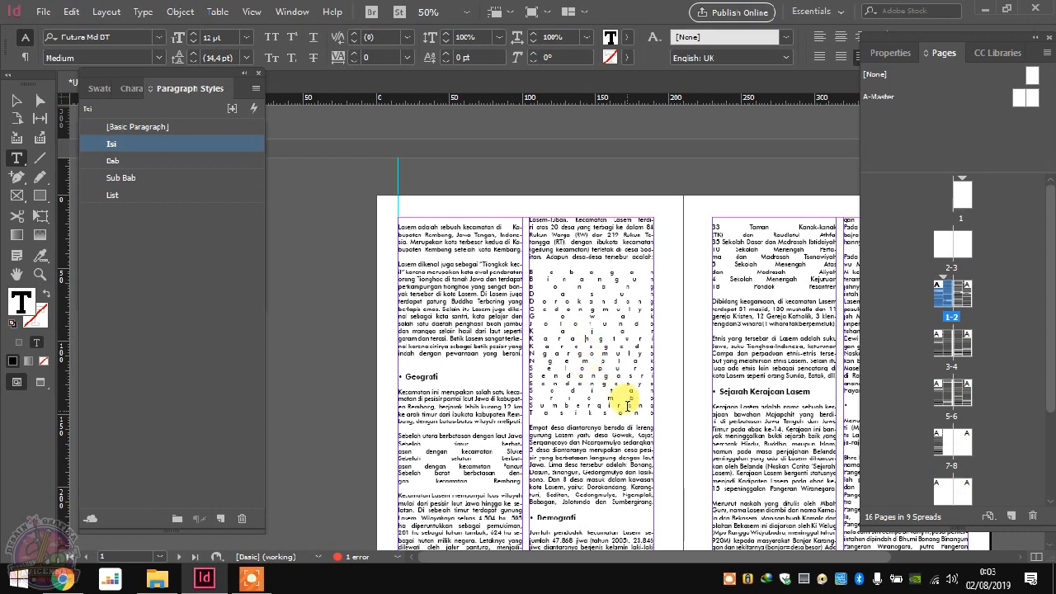
{"action": "scroll", "coordinate": [632, 406], "scroll_direction": "up", "scroll_amount": 1}
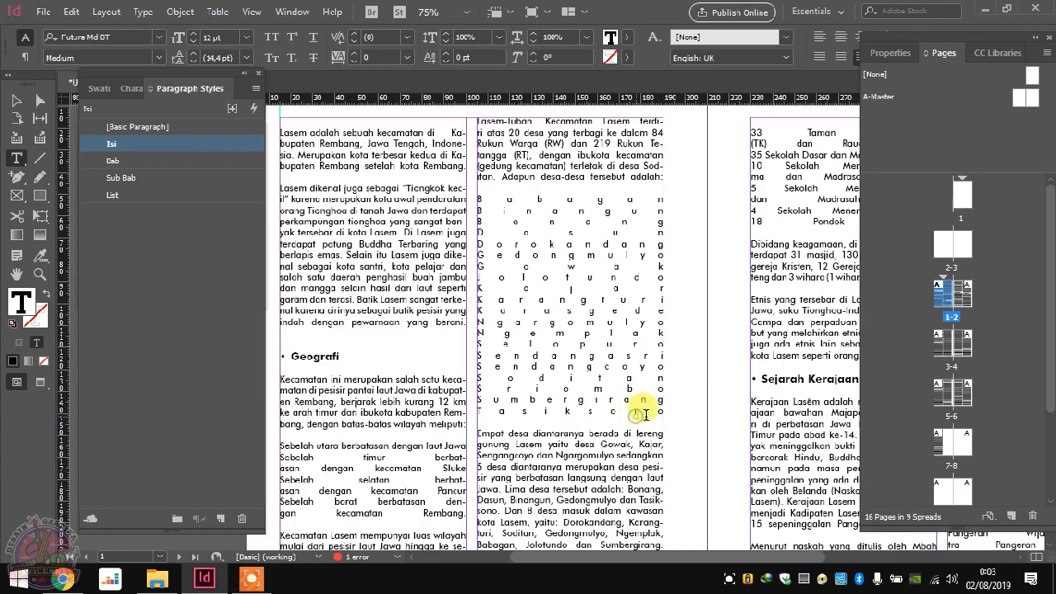
{"action": "left_click_drag", "start_coordinate": [658, 410], "coordinate": [500, 196]}
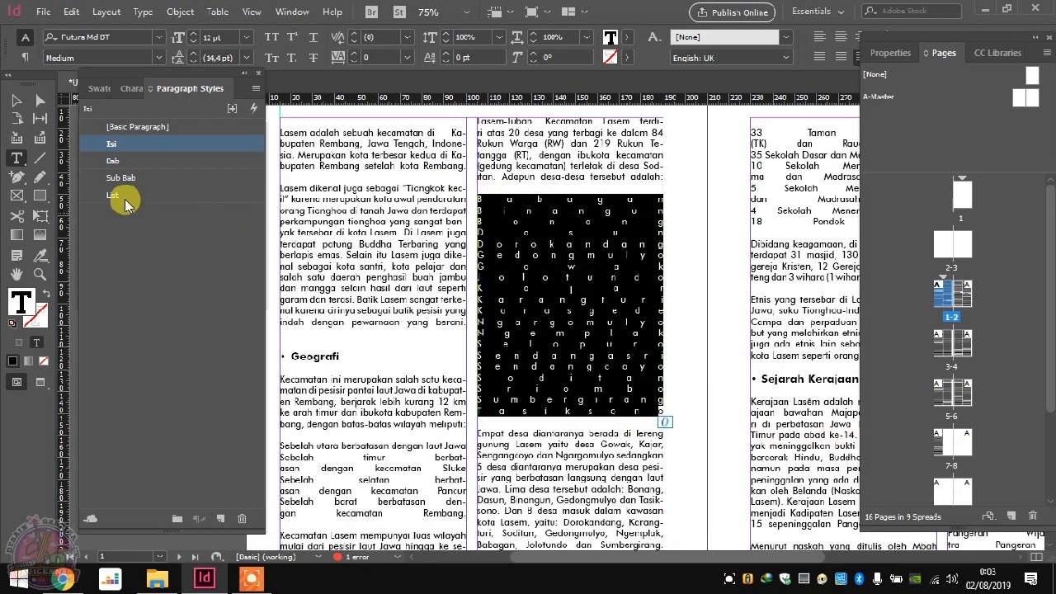
{"action": "left_click", "coordinate": [160, 203]}
{"action": "left_click", "coordinate": [491, 208]}
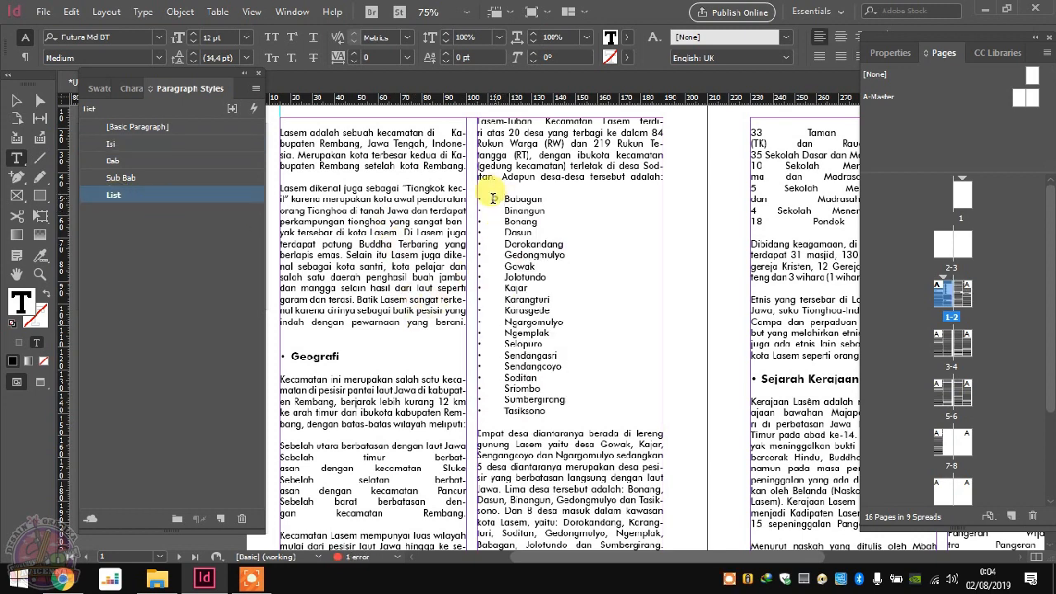
Step: Apply the List style to the four boundary lines beginning with Sebelah in the Geografi section
{"action": "scroll", "coordinate": [413, 262], "scroll_direction": "down", "scroll_amount": 2}
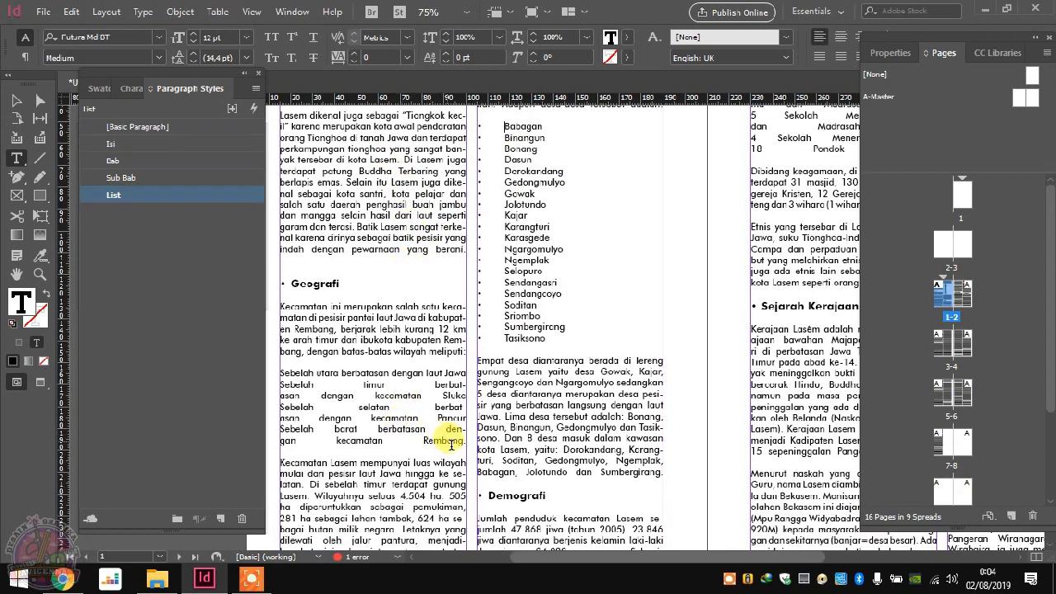
{"action": "left_click_drag", "start_coordinate": [464, 442], "coordinate": [281, 365]}
{"action": "left_click", "coordinate": [157, 194]}
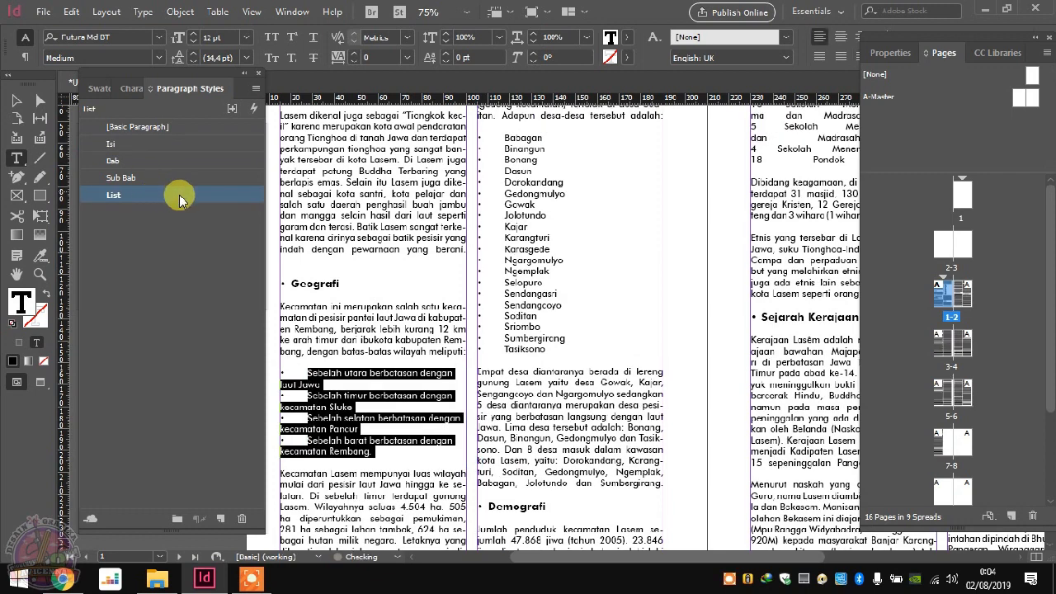
{"action": "scroll", "coordinate": [376, 317], "scroll_direction": "down", "scroll_amount": 2}
{"action": "left_click", "coordinate": [578, 252]}
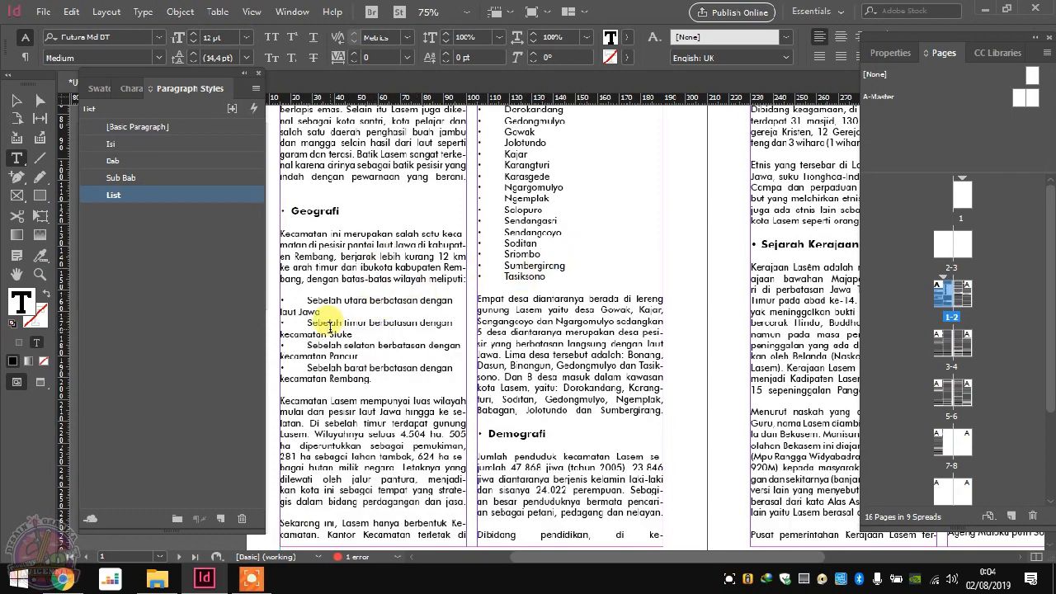
Step: Compare the bulleted boundary lines with the same list in ENSIKLOPEDI LASEM.pdf in Chrome, and return to InDesign
{"action": "left_click", "coordinate": [330, 330]}
{"action": "key", "text": "ctrl+equal"}
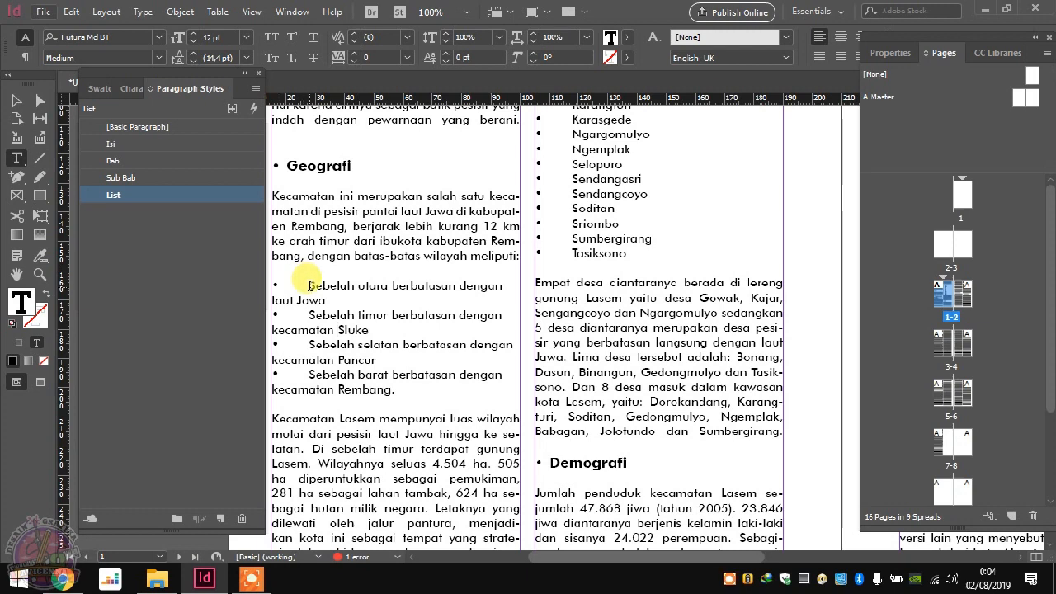
{"action": "left_click", "coordinate": [312, 302]}
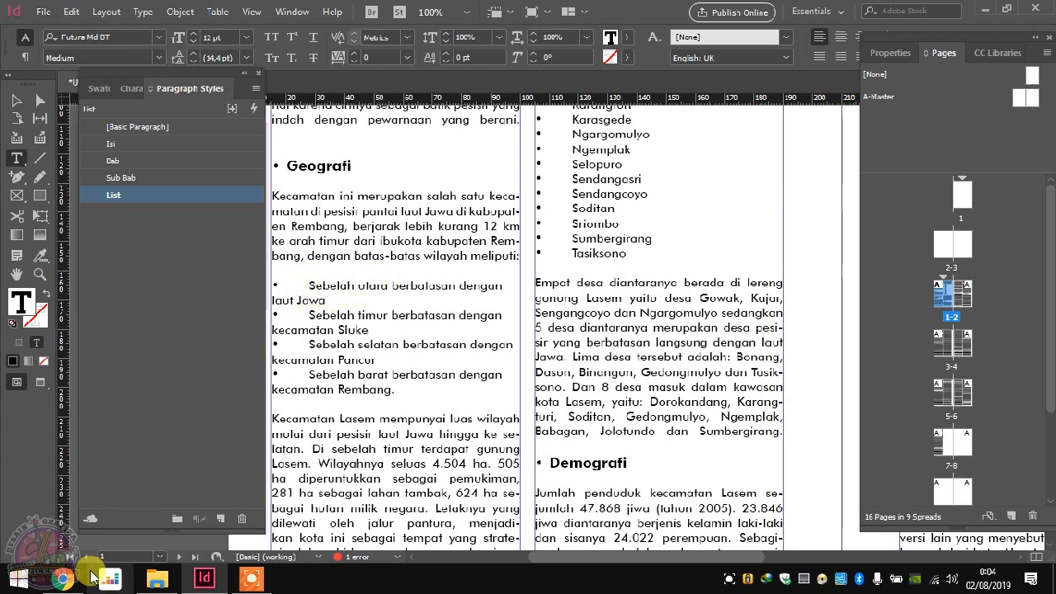
{"action": "left_click", "coordinate": [63, 578]}
{"action": "scroll", "coordinate": [314, 318], "scroll_direction": "down", "scroll_amount": 5}
{"action": "scroll", "coordinate": [333, 342], "scroll_direction": "up", "scroll_amount": 1}
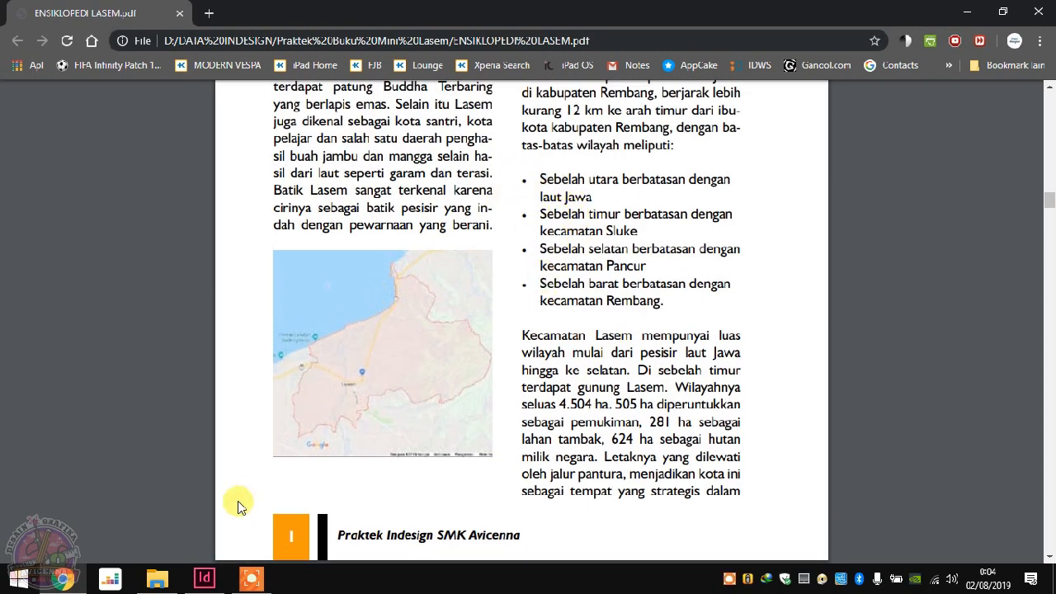
{"action": "left_click", "coordinate": [204, 578]}
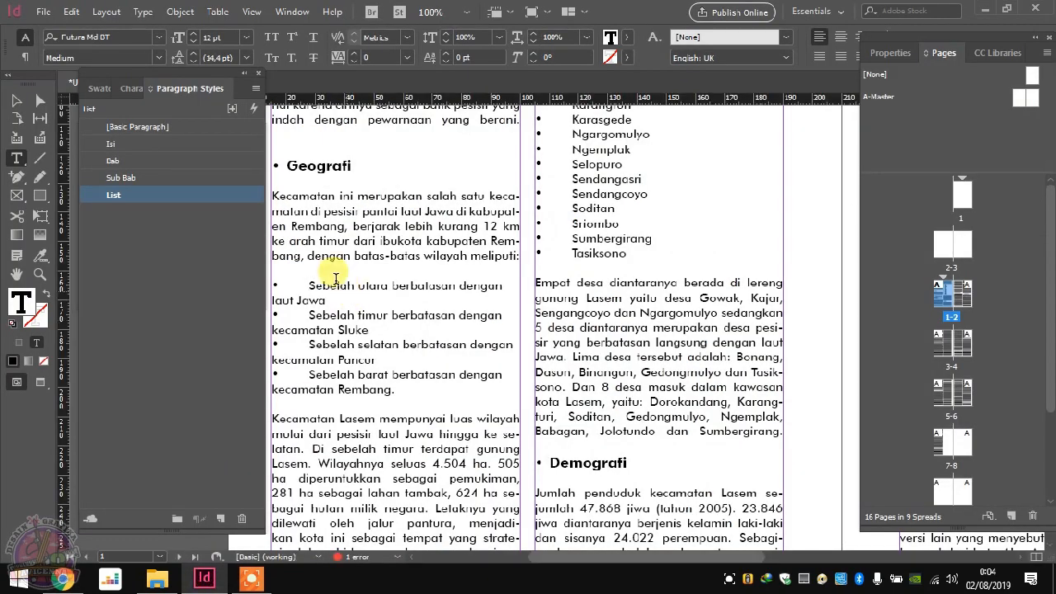
Step: Reopen the List style's tab settings with the list in view and set a left indent of about 8 mm on the ruler
{"action": "double_click", "coordinate": [121, 199]}
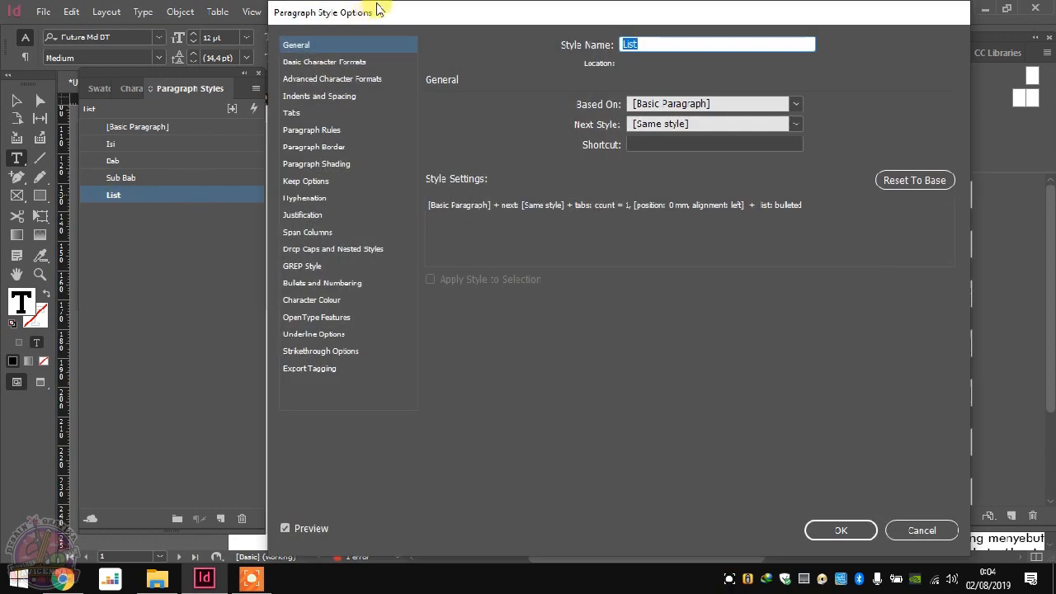
{"action": "left_click", "coordinate": [292, 113]}
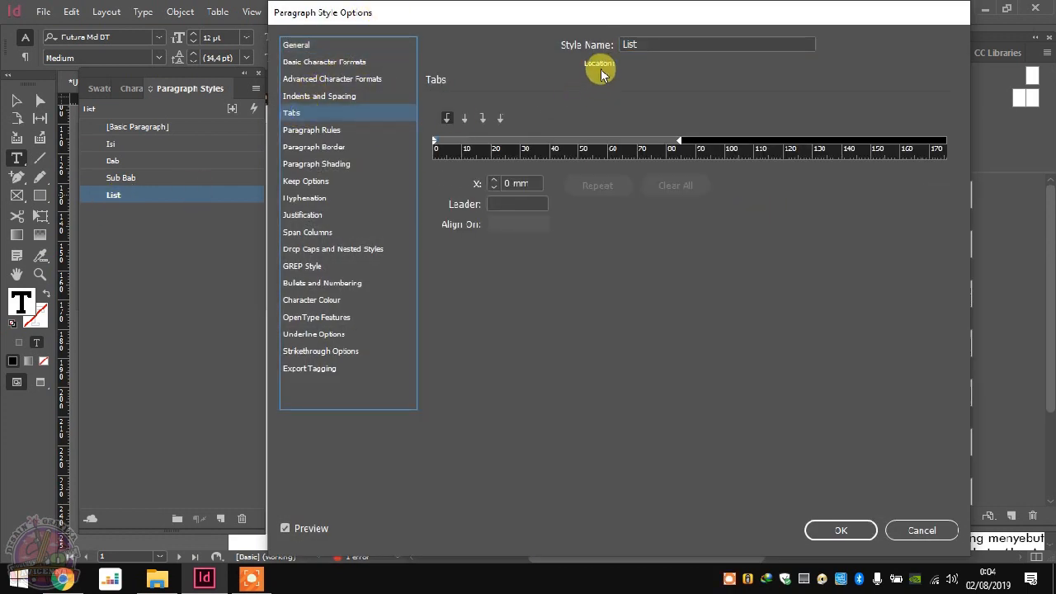
{"action": "left_click_drag", "start_coordinate": [613, 23], "coordinate": [883, 25]}
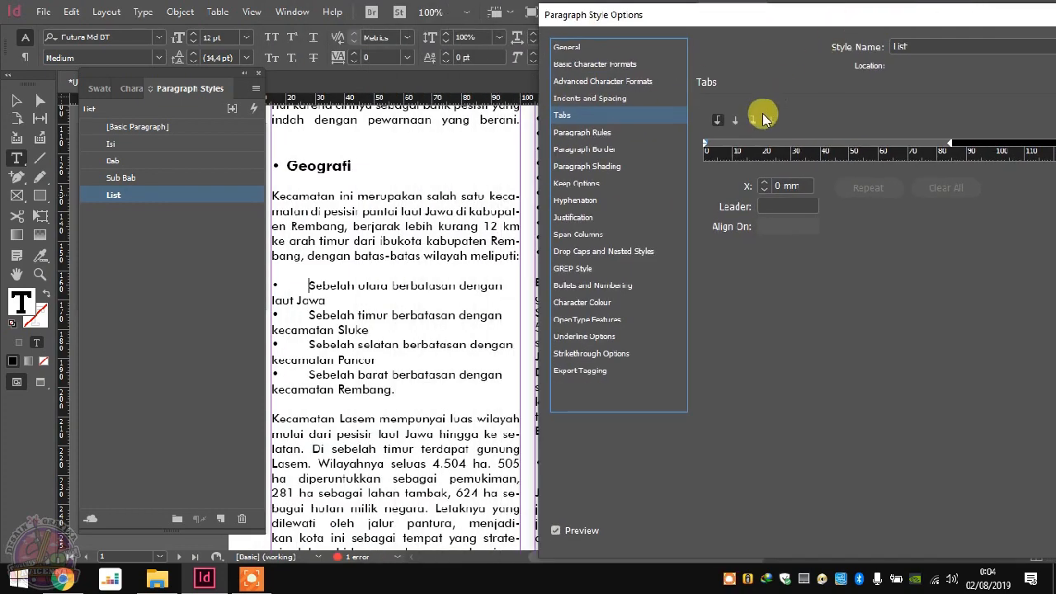
{"action": "left_click", "coordinate": [705, 149]}
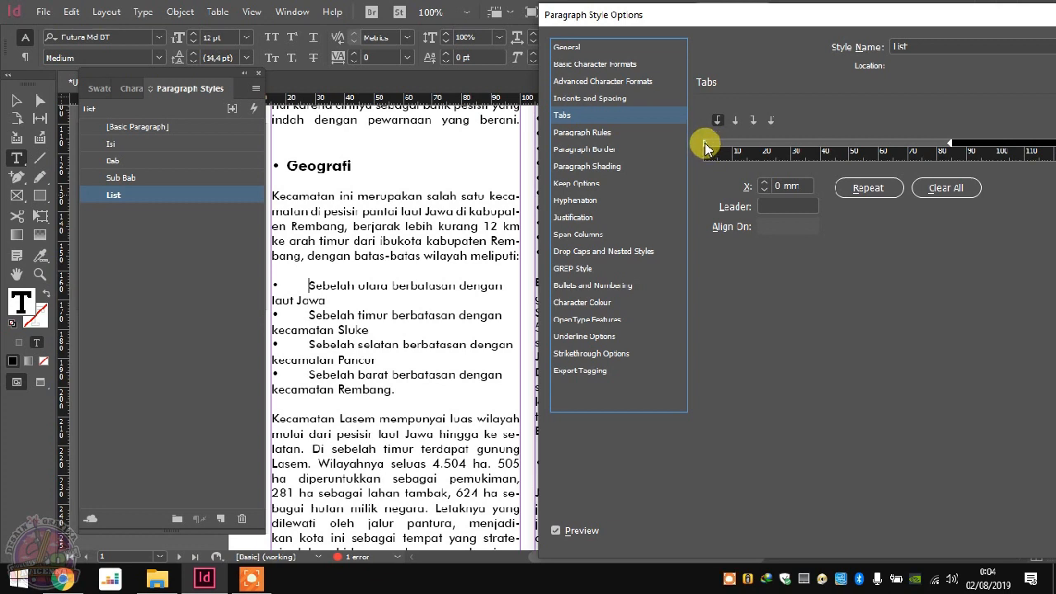
{"action": "left_click_drag", "start_coordinate": [706, 148], "coordinate": [729, 152]}
{"action": "left_click", "coordinate": [705, 148]}
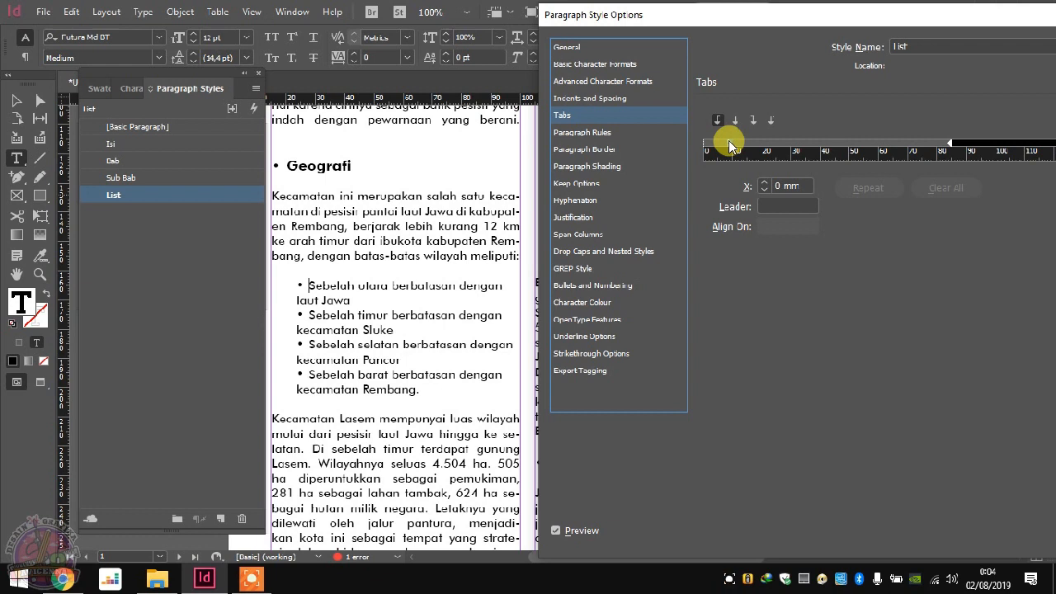
Step: Set a negative first-line indent of about -6 mm on the List style's tab ruler so the bullets hang outside the text
{"action": "key", "text": "super+plus"}
{"action": "key", "text": "super+plus"}
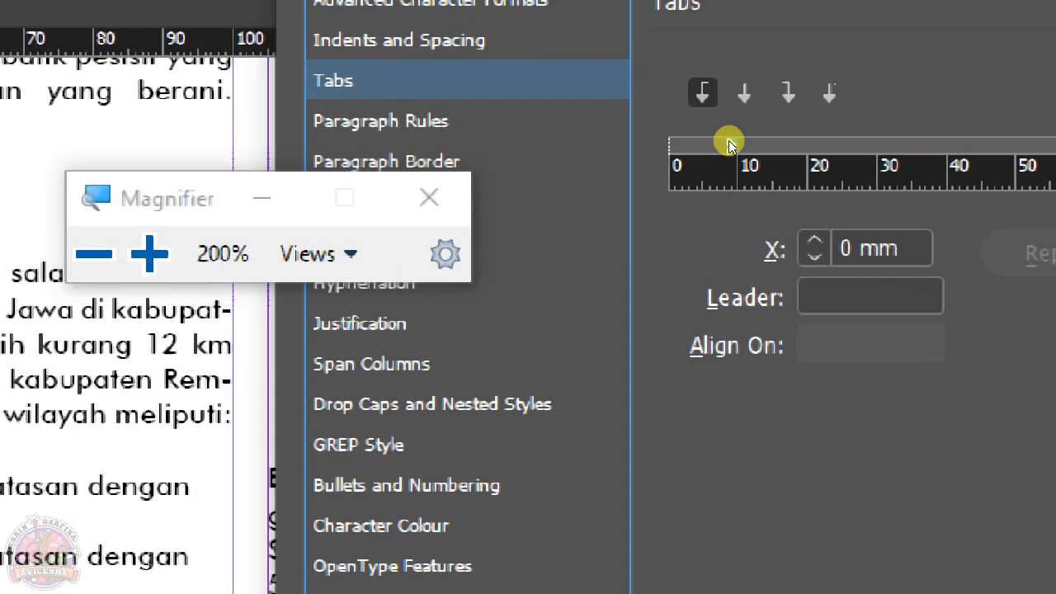
{"action": "key", "text": "super+plus"}
{"action": "key", "text": "super+plus"}
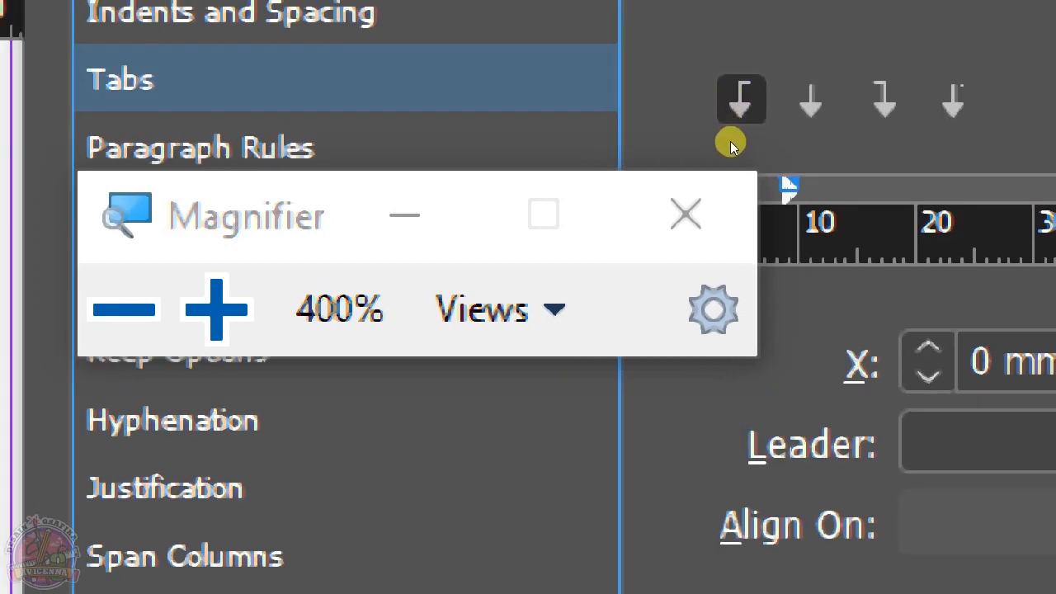
{"action": "key", "text": "super+minus"}
{"action": "key", "text": "super+minus"}
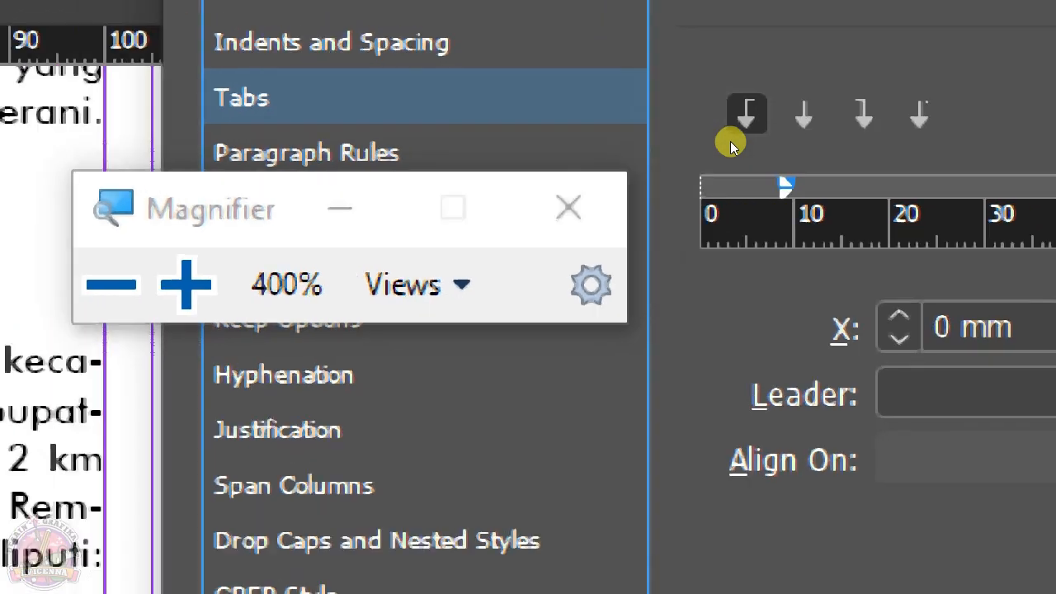
{"action": "left_click_drag", "start_coordinate": [730, 144], "coordinate": [712, 139]}
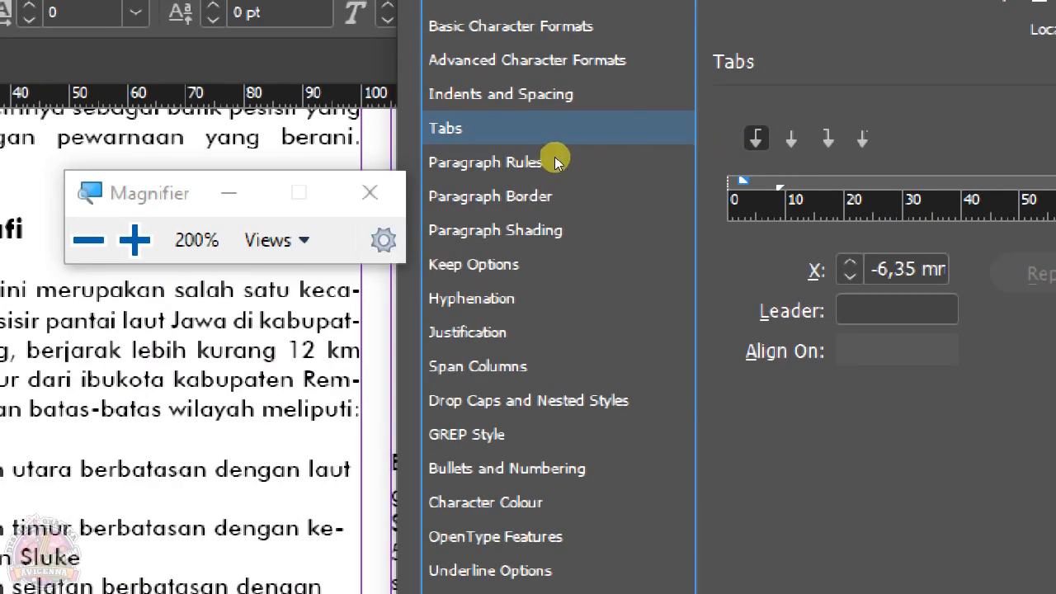
{"action": "key", "text": "super+minus"}
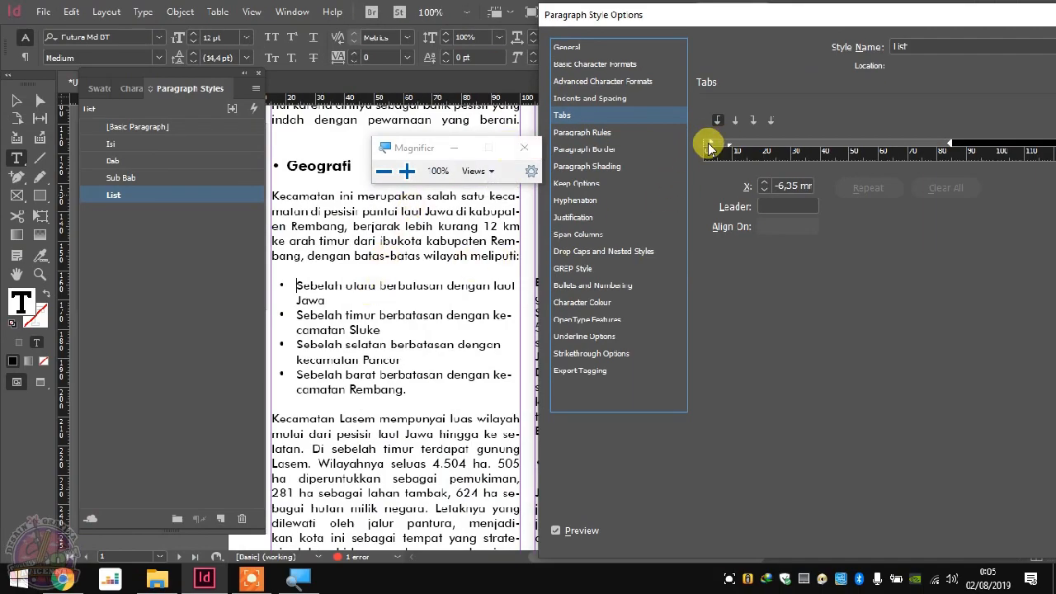
{"action": "left_click_drag", "start_coordinate": [709, 146], "coordinate": [717, 147]}
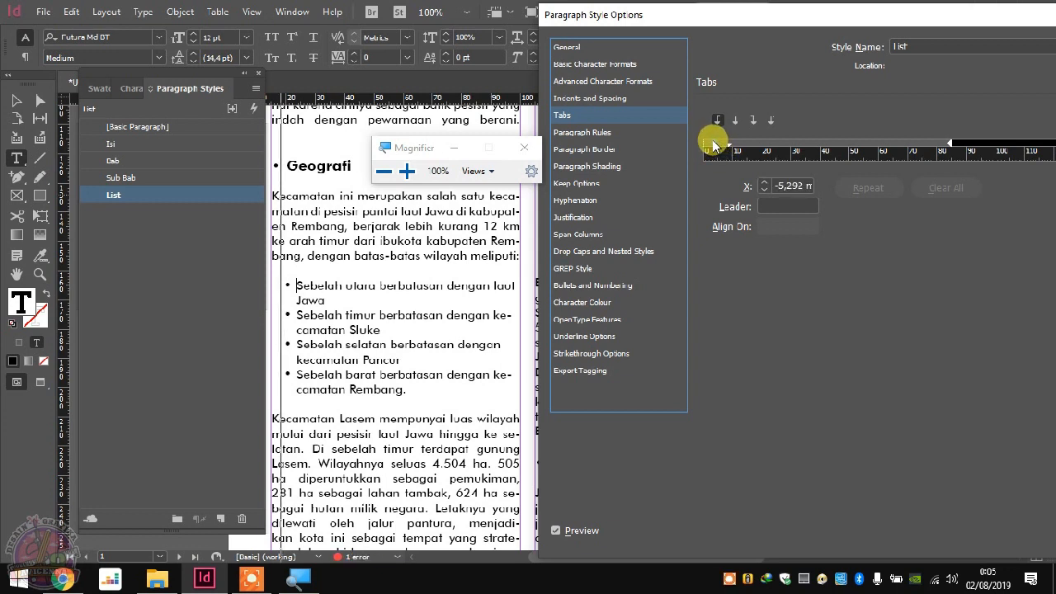
Step: Try a tab stop at 22.225 mm on the List style's ruler, remove it, and apply the style changes
{"action": "left_click_drag", "start_coordinate": [707, 142], "coordinate": [768, 148]}
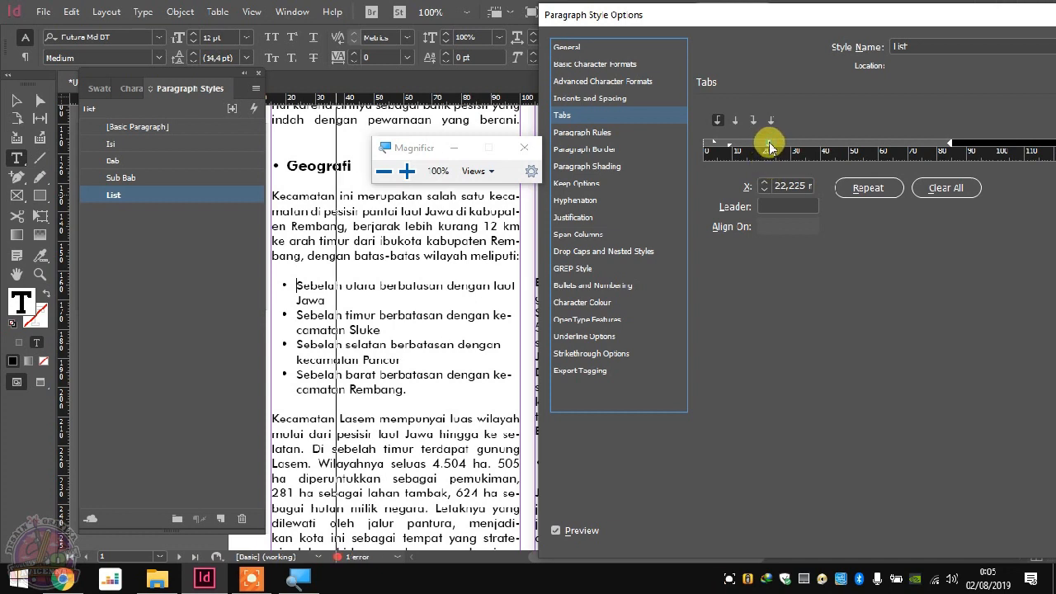
{"action": "left_click_drag", "start_coordinate": [769, 147], "coordinate": [729, 246]}
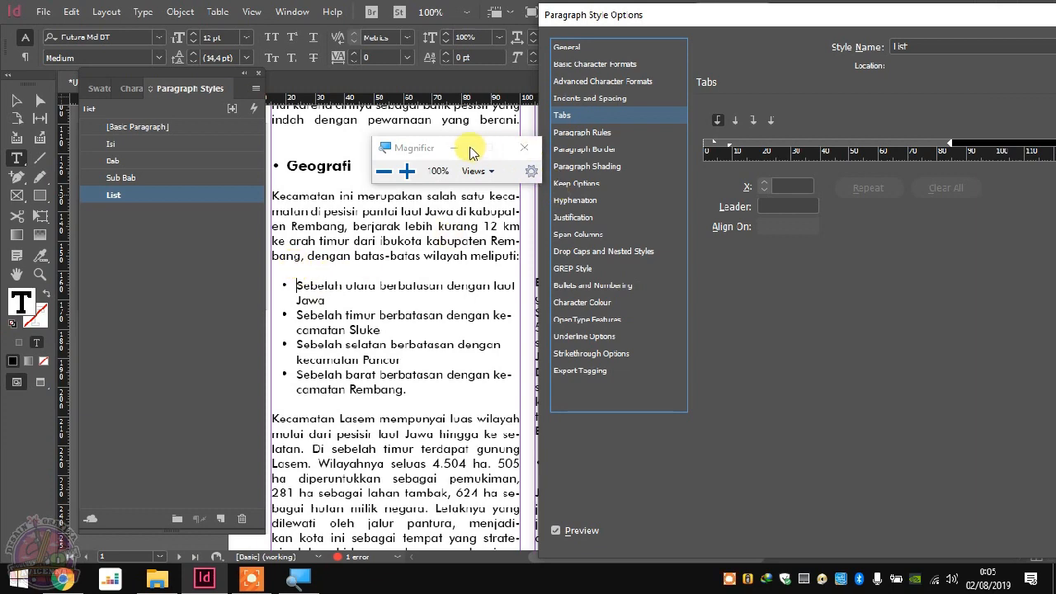
{"action": "left_click", "coordinate": [524, 147]}
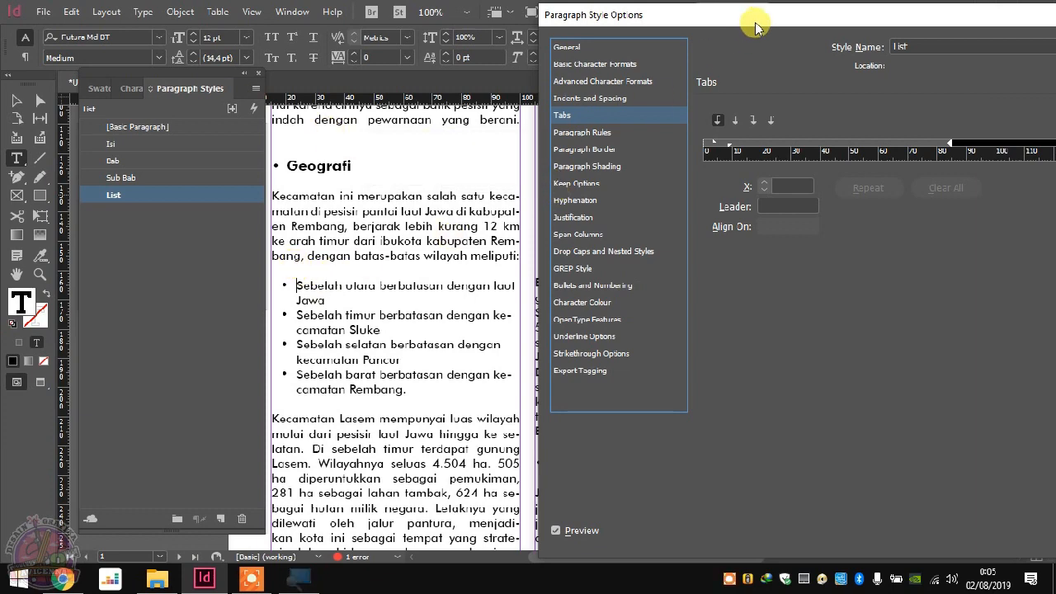
{"action": "left_click_drag", "start_coordinate": [757, 29], "coordinate": [421, 43]}
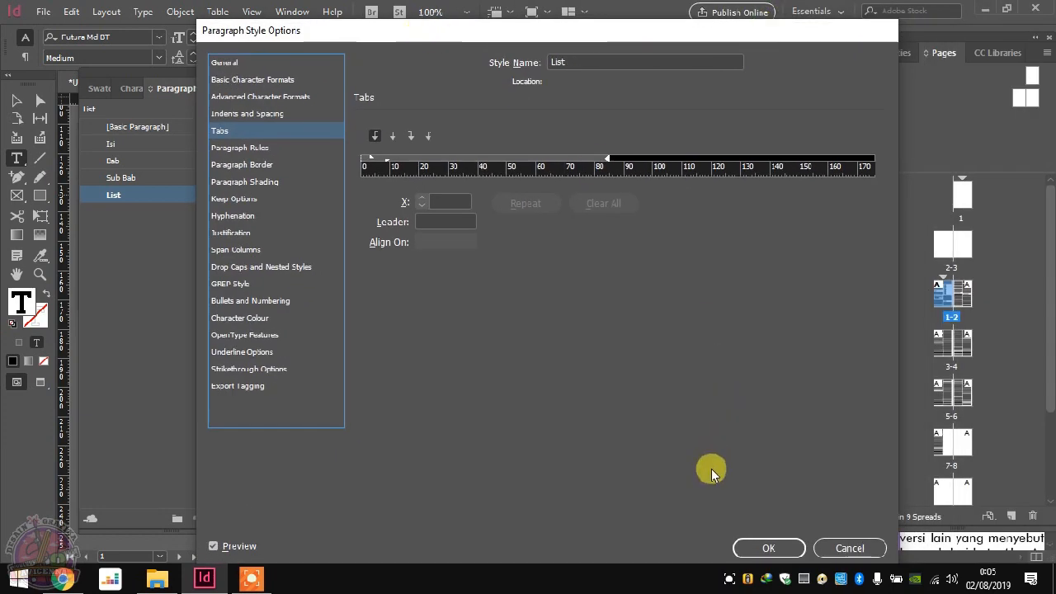
{"action": "left_click", "coordinate": [790, 551]}
Step: Apply the List style to the school lines on page 2, from Taman Kanak-kanak to Pondok Pesantren
{"action": "scroll", "coordinate": [525, 263], "scroll_direction": "down", "scroll_amount": 2}
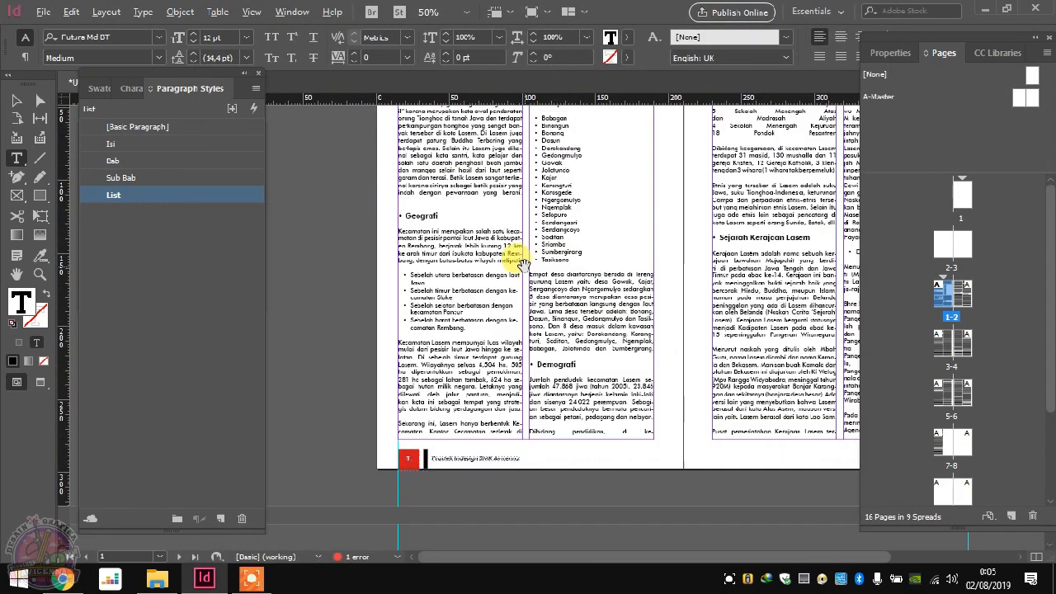
{"action": "scroll", "coordinate": [718, 240], "scroll_direction": "up", "scroll_amount": 2}
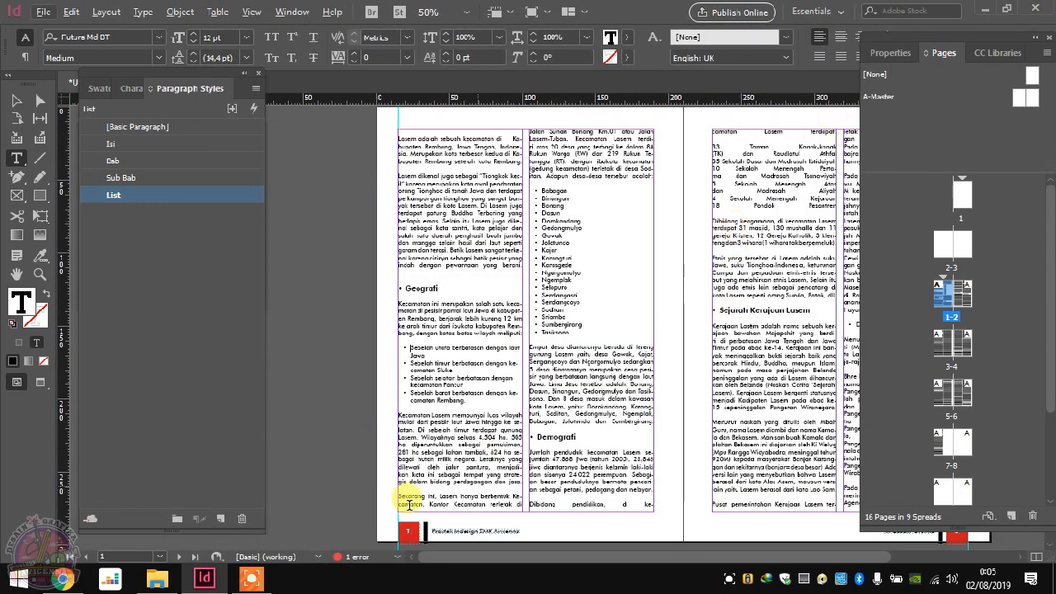
{"action": "scroll", "coordinate": [664, 363], "scroll_direction": "down", "scroll_amount": 1}
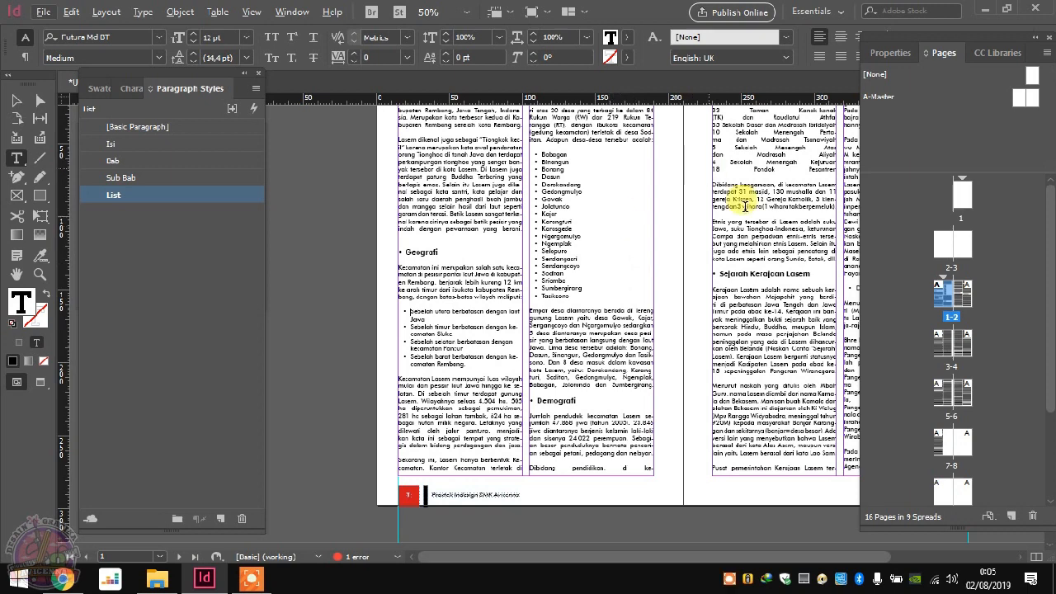
{"action": "scroll", "coordinate": [747, 208], "scroll_direction": "up", "scroll_amount": 2}
{"action": "left_click_drag", "start_coordinate": [832, 235], "coordinate": [722, 185]}
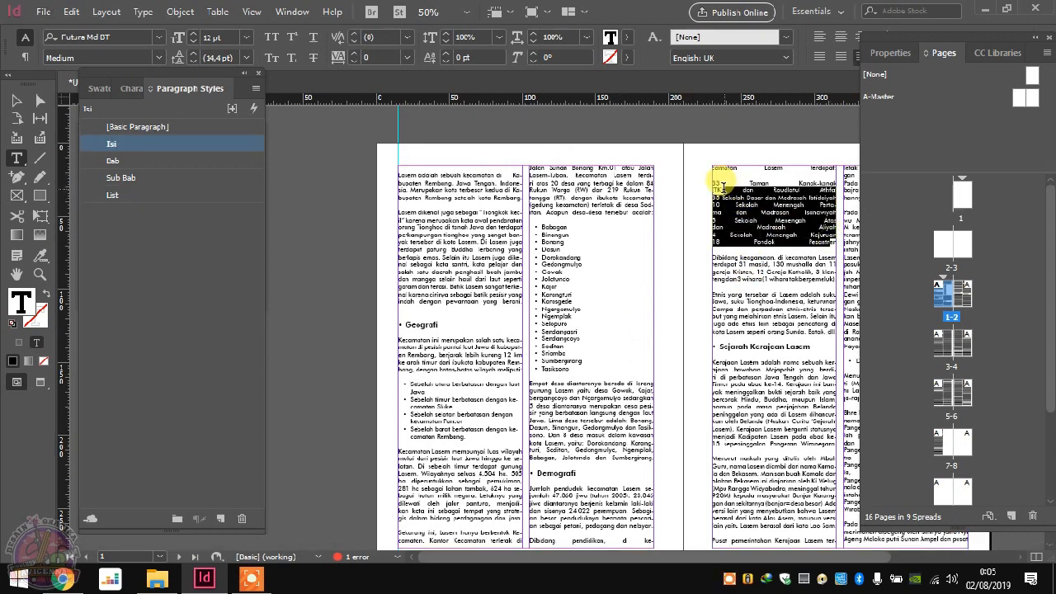
{"action": "left_click", "coordinate": [136, 195]}
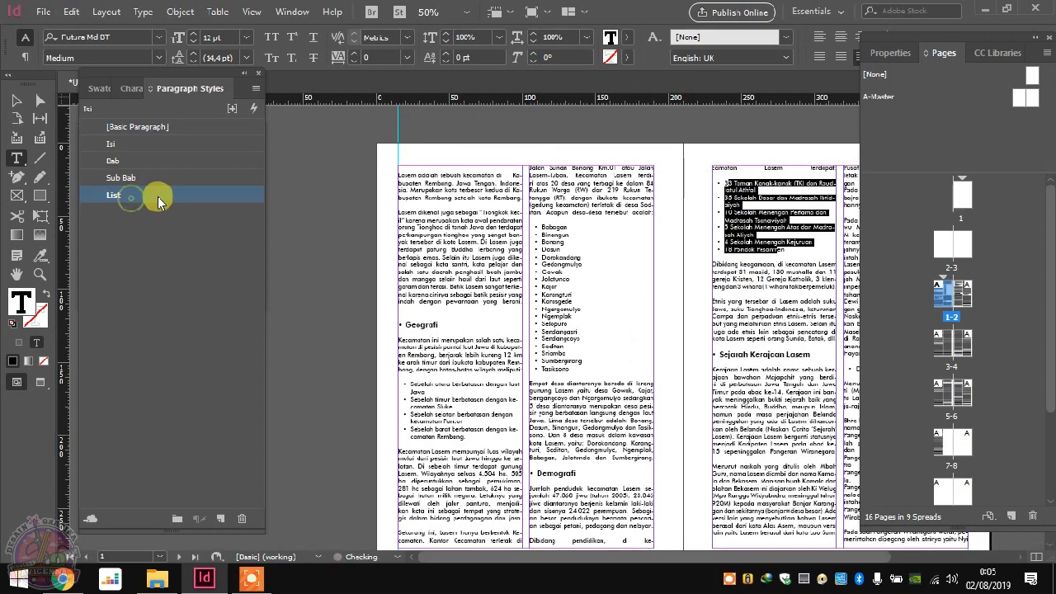
Step: Apply the Sub Bab style to the page 3 headings Keadaan Penduduk Saat Itu and Keluarga Bi Nang Un menetap di Lasem
{"action": "scroll", "coordinate": [743, 285], "scroll_direction": "down", "scroll_amount": 1}
{"action": "scroll", "coordinate": [737, 275], "scroll_direction": "down", "scroll_amount": 8}
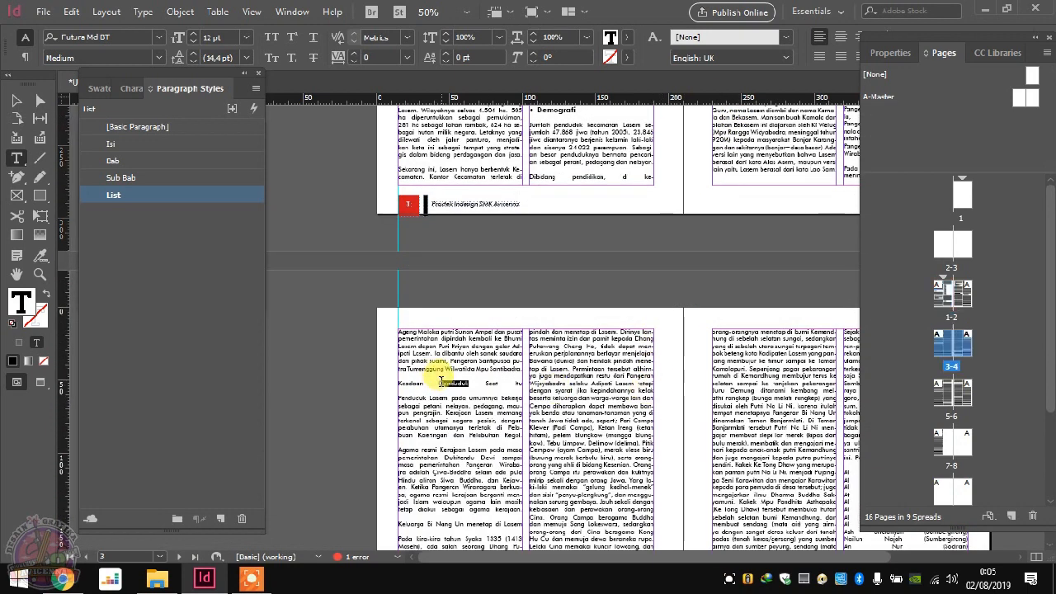
{"action": "triple_click", "coordinate": [442, 384]}
{"action": "left_click", "coordinate": [130, 177]}
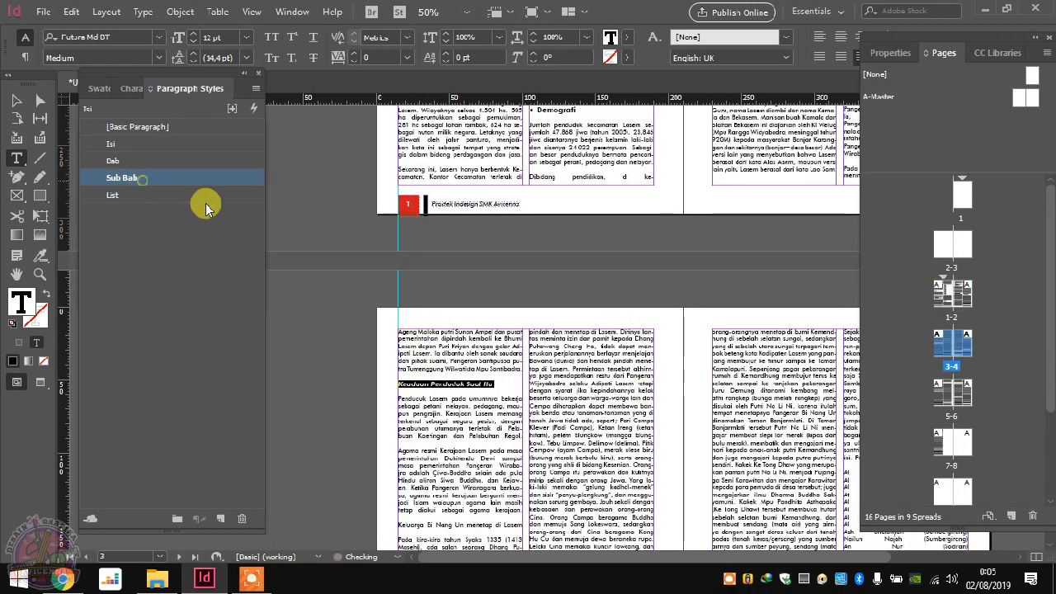
{"action": "scroll", "coordinate": [467, 413], "scroll_direction": "down", "scroll_amount": 3}
{"action": "triple_click", "coordinate": [452, 416]}
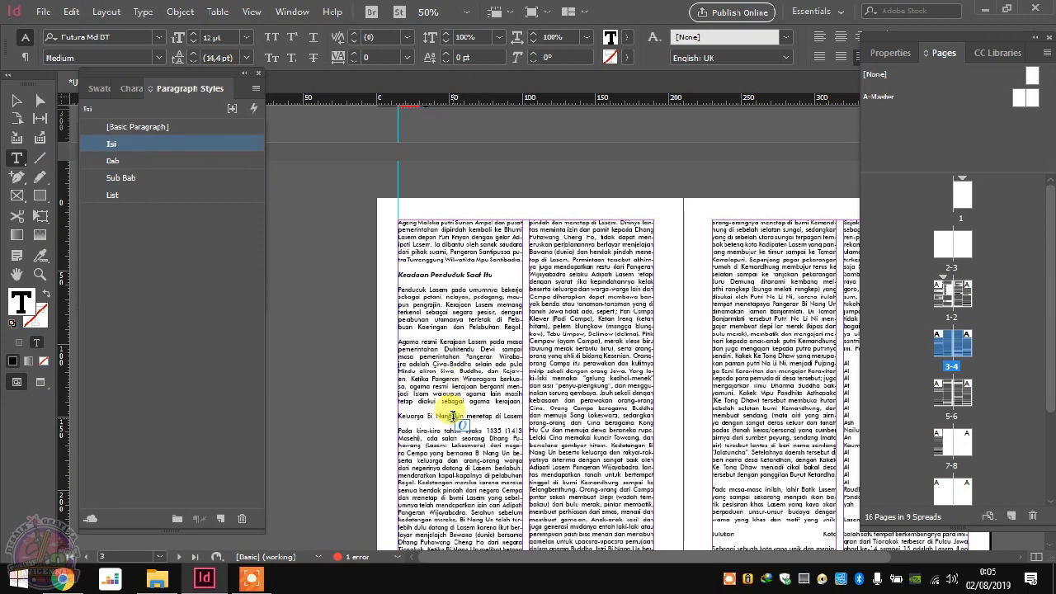
{"action": "left_click", "coordinate": [124, 175]}
Step: Apply the List style to the paragraphs naming the kings from Bhre Lasem Duhitendu Dewi to Pangeran Wiranagara, and Sub Bab to Daftar raja-raja Lasem
{"action": "scroll", "coordinate": [570, 289], "scroll_direction": "up", "scroll_amount": 3}
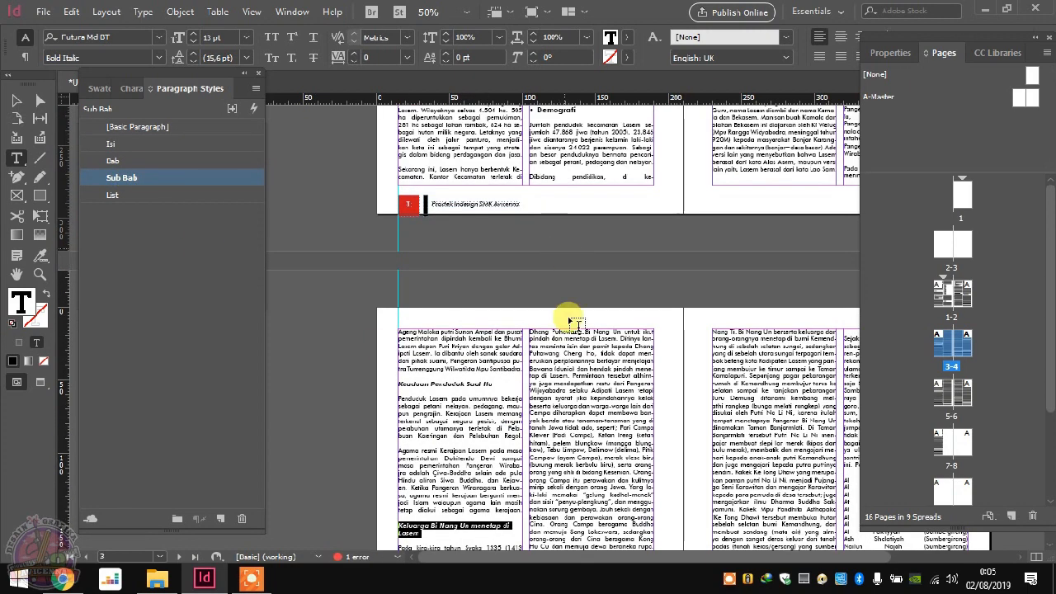
{"action": "scroll", "coordinate": [590, 314], "scroll_direction": "right", "scroll_amount": 3}
{"action": "scroll", "coordinate": [751, 177], "scroll_direction": "left", "scroll_amount": 3}
{"action": "scroll", "coordinate": [755, 173], "scroll_direction": "up", "scroll_amount": 1}
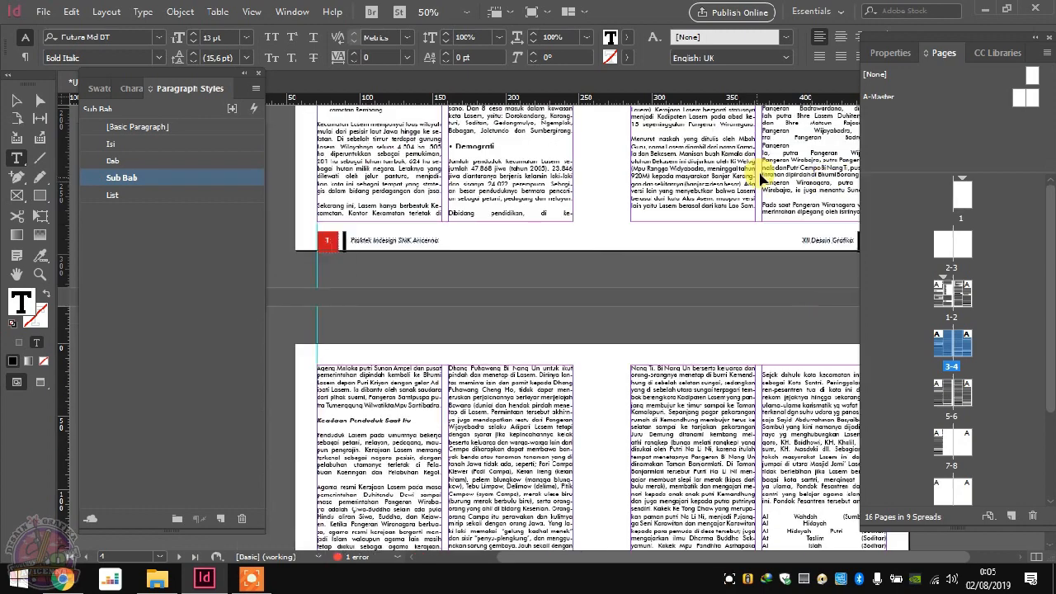
{"action": "scroll", "coordinate": [751, 171], "scroll_direction": "up", "scroll_amount": 2}
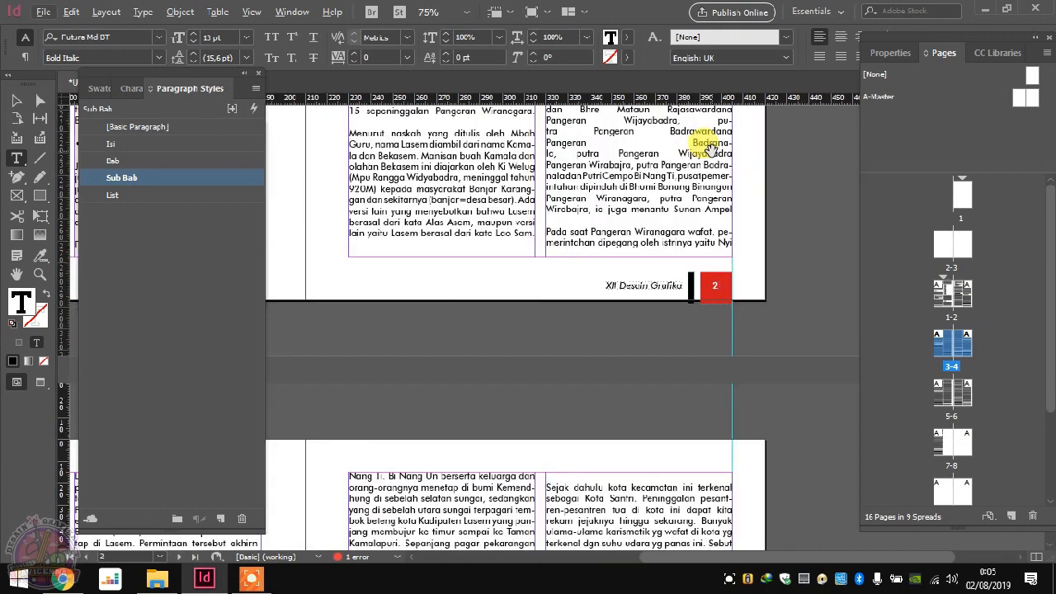
{"action": "scroll", "coordinate": [705, 146], "scroll_direction": "up", "scroll_amount": 2}
{"action": "scroll", "coordinate": [710, 150], "scroll_direction": "up", "scroll_amount": 2}
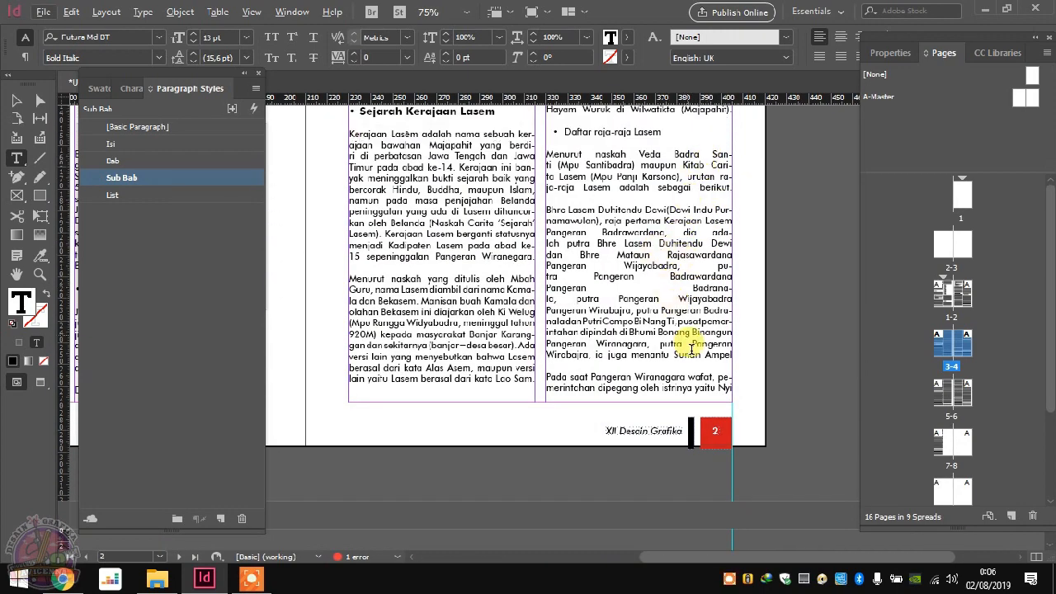
{"action": "left_click_drag", "start_coordinate": [720, 353], "coordinate": [550, 153]}
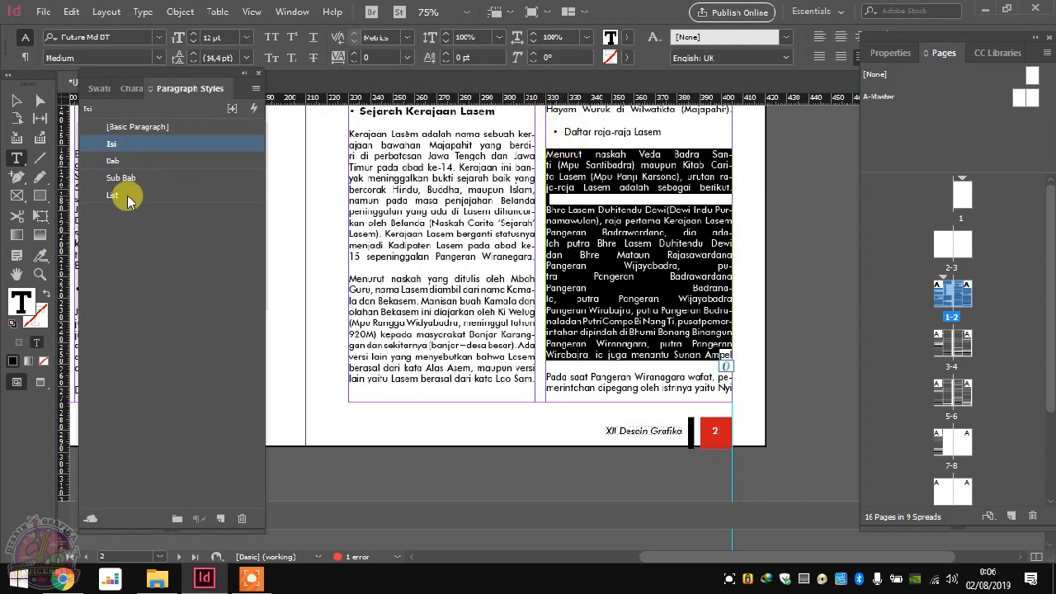
{"action": "left_click_drag", "start_coordinate": [546, 209], "coordinate": [734, 357]}
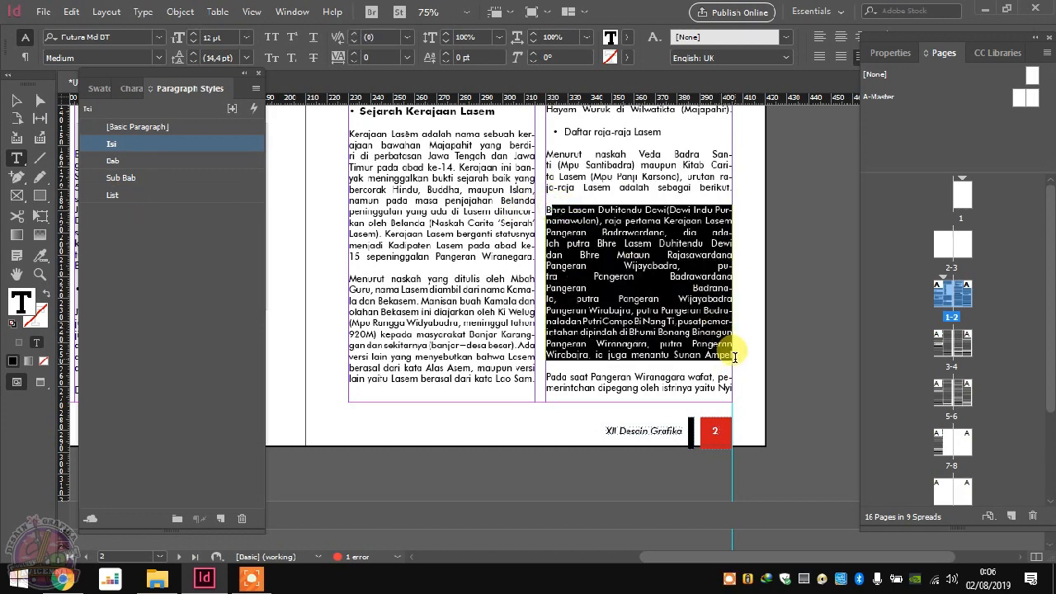
{"action": "left_click", "coordinate": [153, 196]}
{"action": "double_click", "coordinate": [577, 132]}
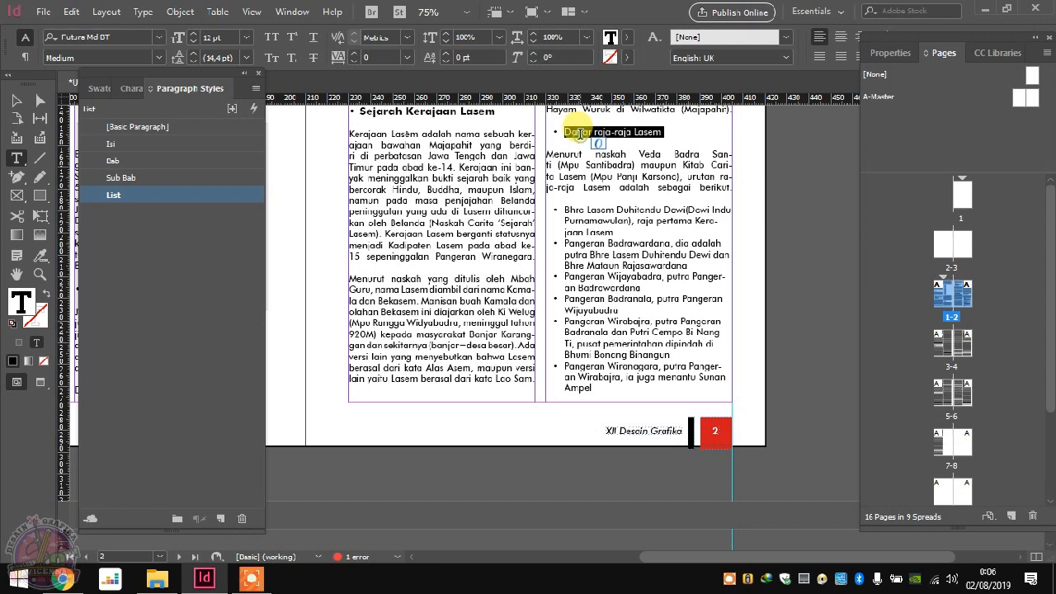
{"action": "left_click", "coordinate": [157, 178]}
Step: Apply the Bab style to the Julukan Kota heading on page 4
{"action": "scroll", "coordinate": [630, 200], "scroll_direction": "up", "scroll_amount": 3}
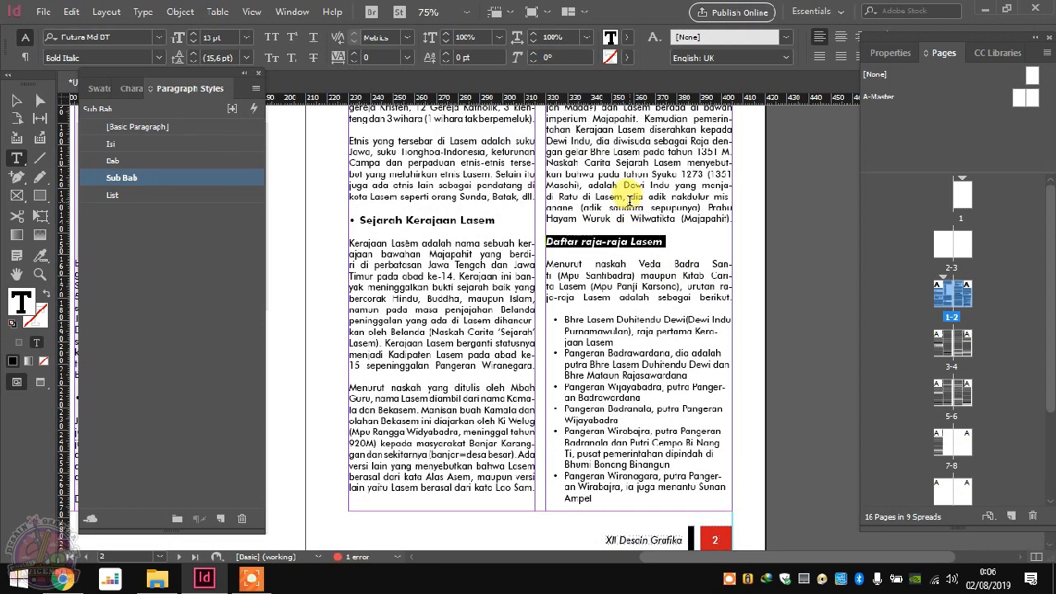
{"action": "scroll", "coordinate": [629, 199], "scroll_direction": "up", "scroll_amount": 5}
{"action": "scroll", "coordinate": [630, 199], "scroll_direction": "down", "scroll_amount": 3}
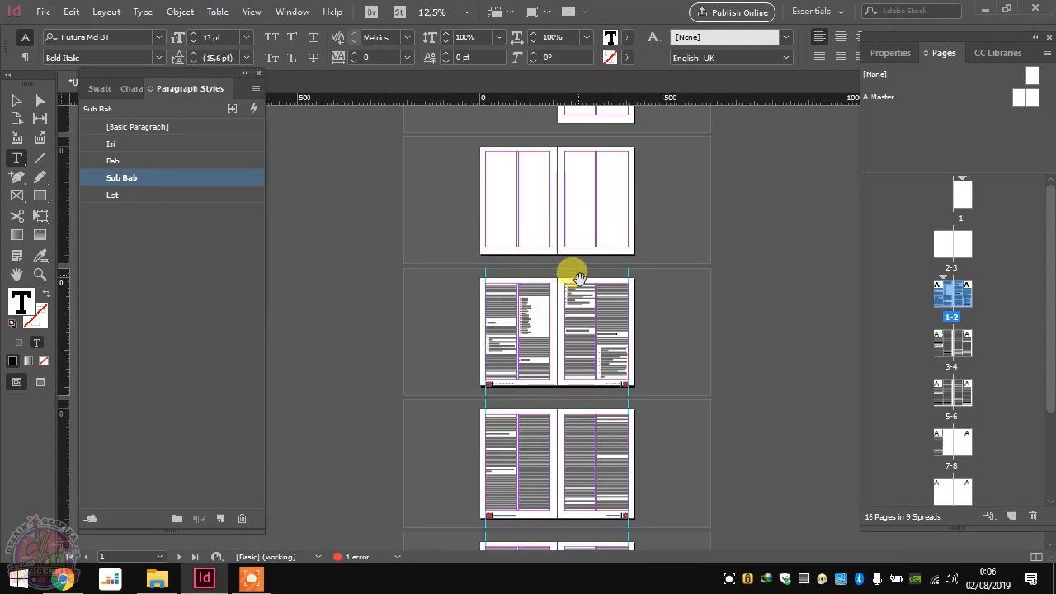
{"action": "scroll", "coordinate": [580, 279], "scroll_direction": "up", "scroll_amount": 2}
{"action": "scroll", "coordinate": [569, 241], "scroll_direction": "down", "scroll_amount": 3}
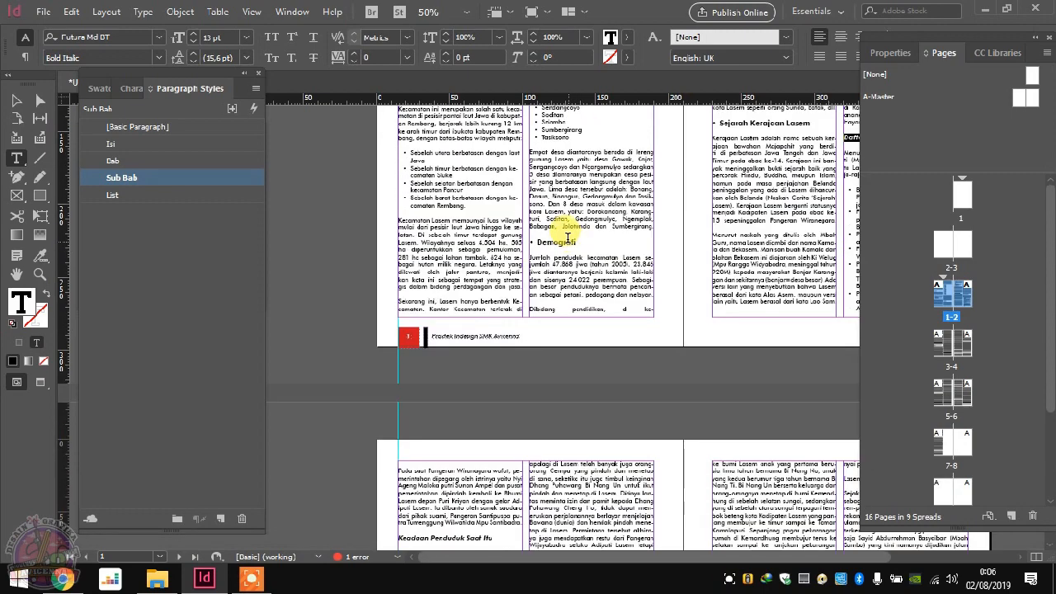
{"action": "scroll", "coordinate": [561, 239], "scroll_direction": "down", "scroll_amount": 3}
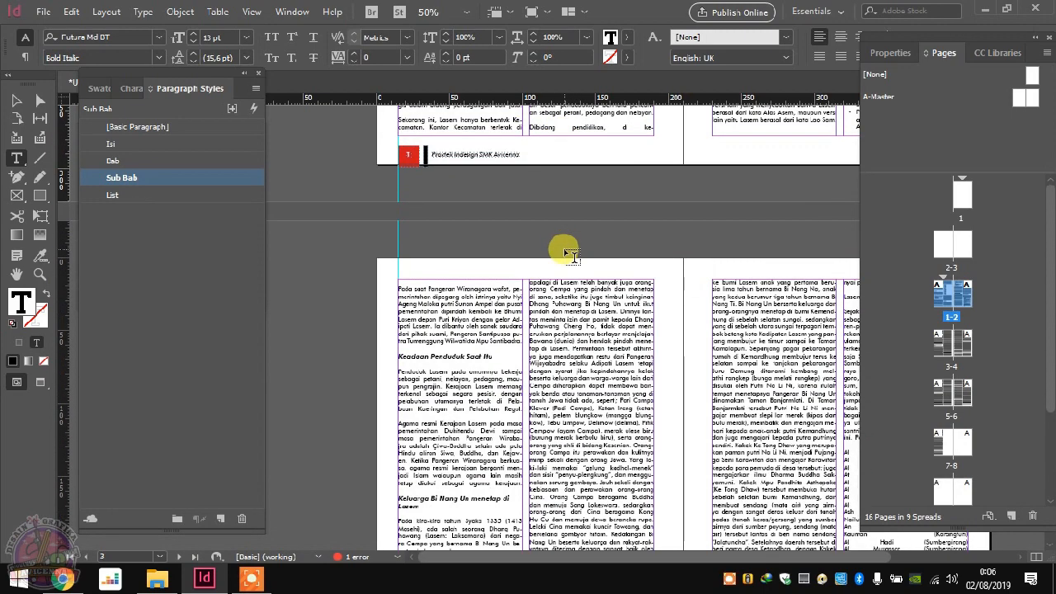
{"action": "scroll", "coordinate": [542, 243], "scroll_direction": "down", "scroll_amount": 2}
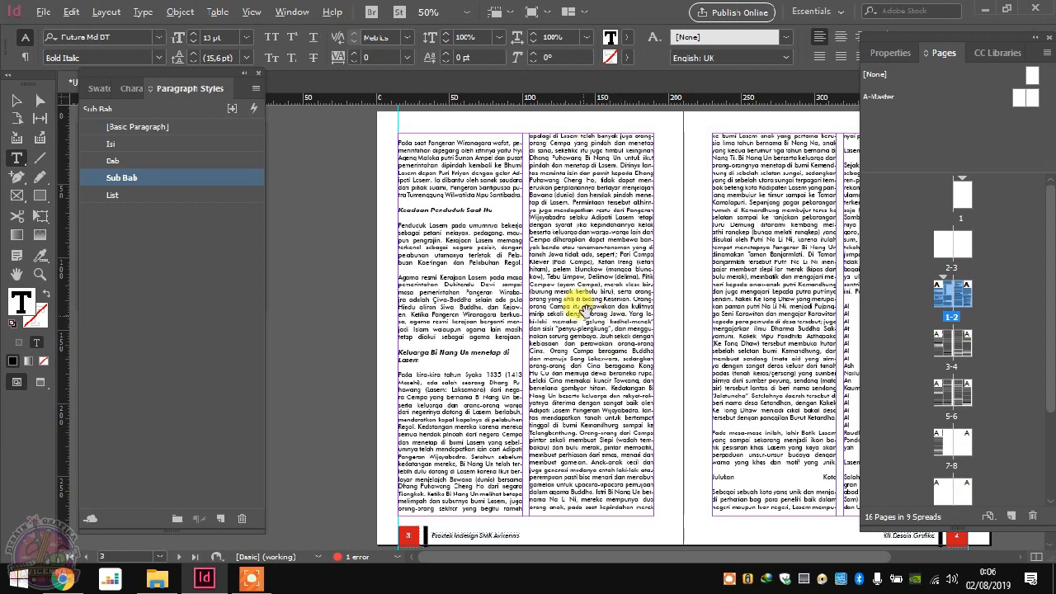
{"action": "scroll", "coordinate": [588, 306], "scroll_direction": "down", "scroll_amount": 2}
{"action": "scroll", "coordinate": [629, 238], "scroll_direction": "up", "scroll_amount": 2}
{"action": "scroll", "coordinate": [630, 235], "scroll_direction": "down", "scroll_amount": 5}
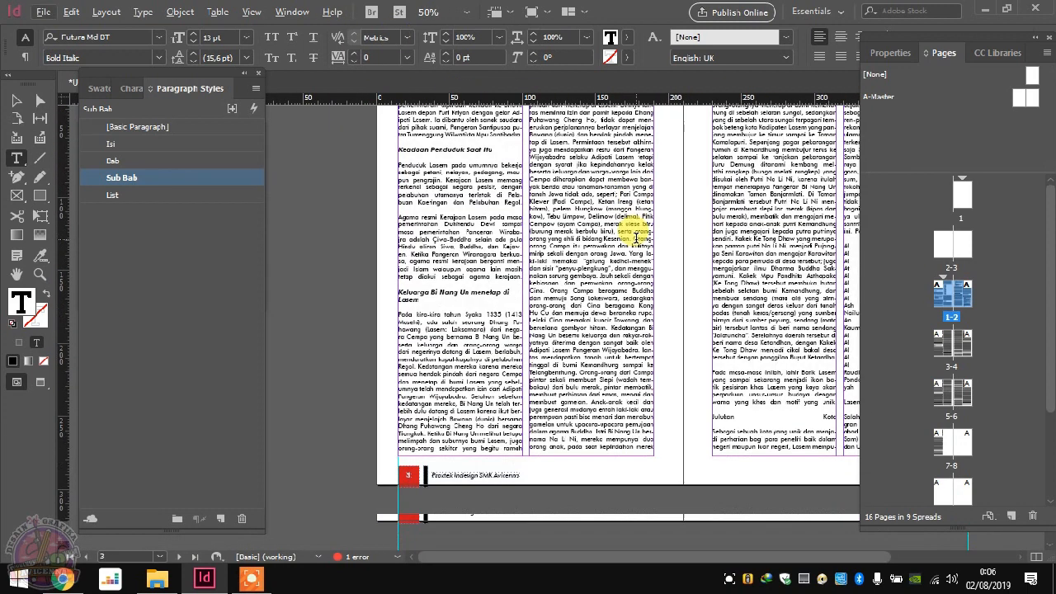
{"action": "triple_click", "coordinate": [757, 378]}
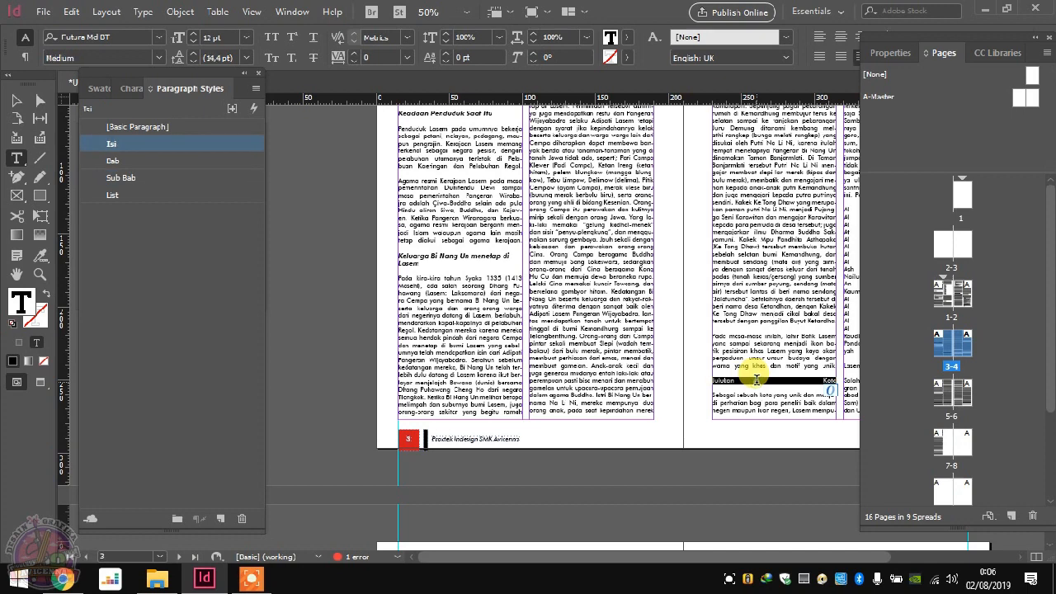
{"action": "left_click", "coordinate": [167, 160]}
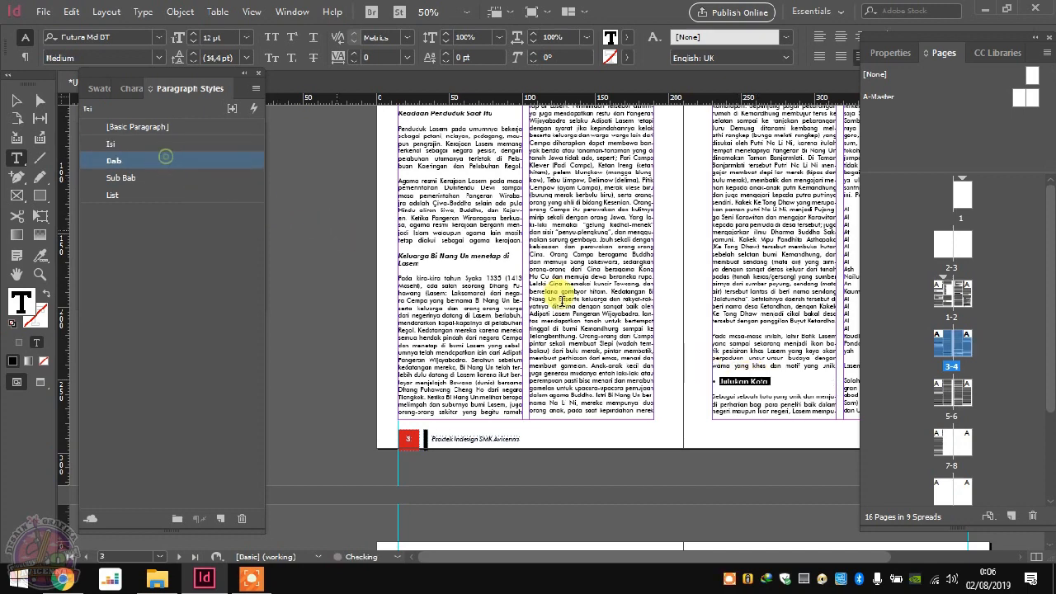
Step: Apply the List style to the pesantren lines on page 4, from Al Wahdah to Pondok Al Frustasiyah Caruban
{"action": "left_click_drag", "start_coordinate": [597, 561], "coordinate": [701, 555]}
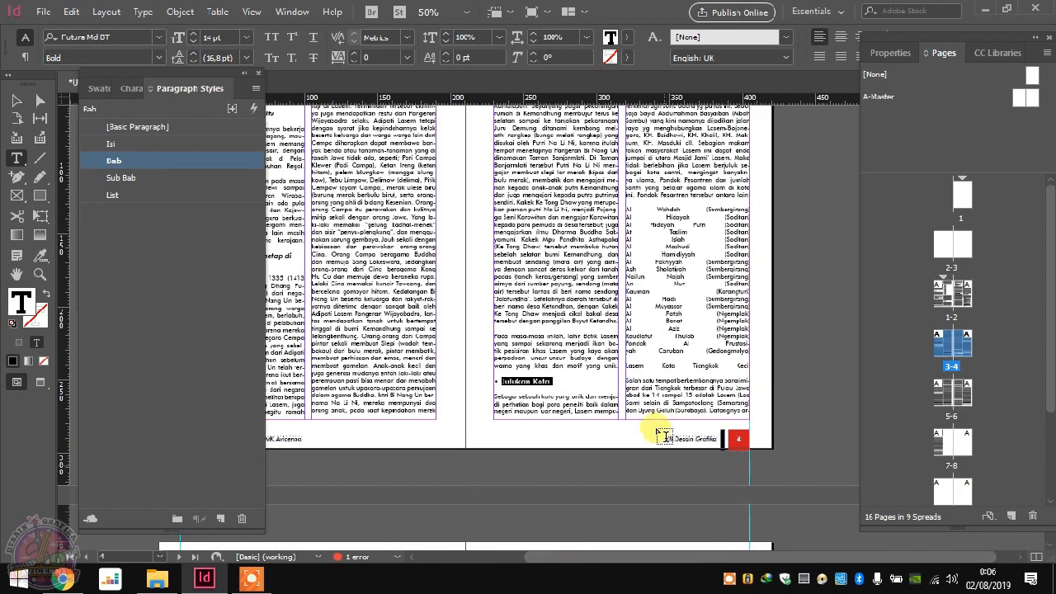
{"action": "scroll", "coordinate": [722, 303], "scroll_direction": "up", "scroll_amount": 1}
{"action": "left_click_drag", "start_coordinate": [753, 362], "coordinate": [590, 160]}
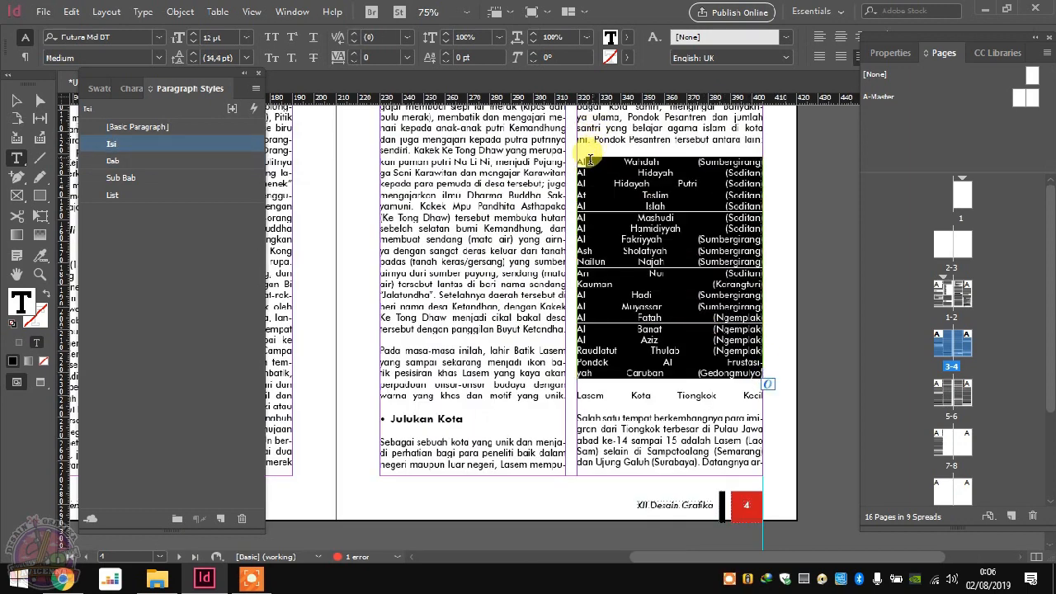
{"action": "left_click", "coordinate": [144, 192]}
Step: Apply the Sub Bab style to the page 4 headings Lasem Kota Tiongkok Kecil and Lasem Kota Santri
{"action": "left_click", "coordinate": [614, 404]}
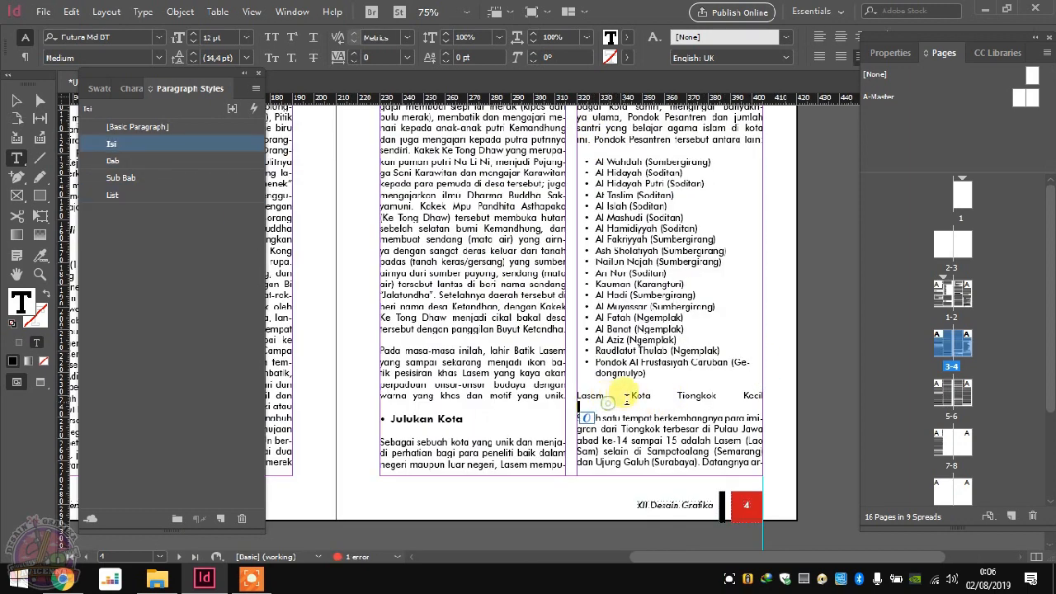
{"action": "triple_click", "coordinate": [641, 396]}
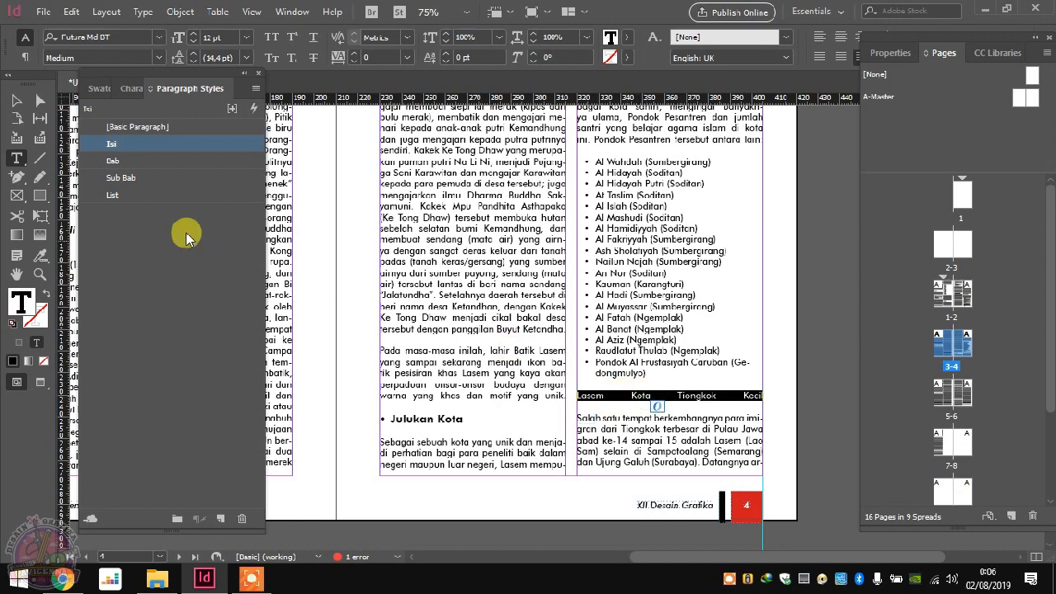
{"action": "left_click", "coordinate": [183, 178]}
{"action": "scroll", "coordinate": [587, 206], "scroll_direction": "up", "scroll_amount": 5}
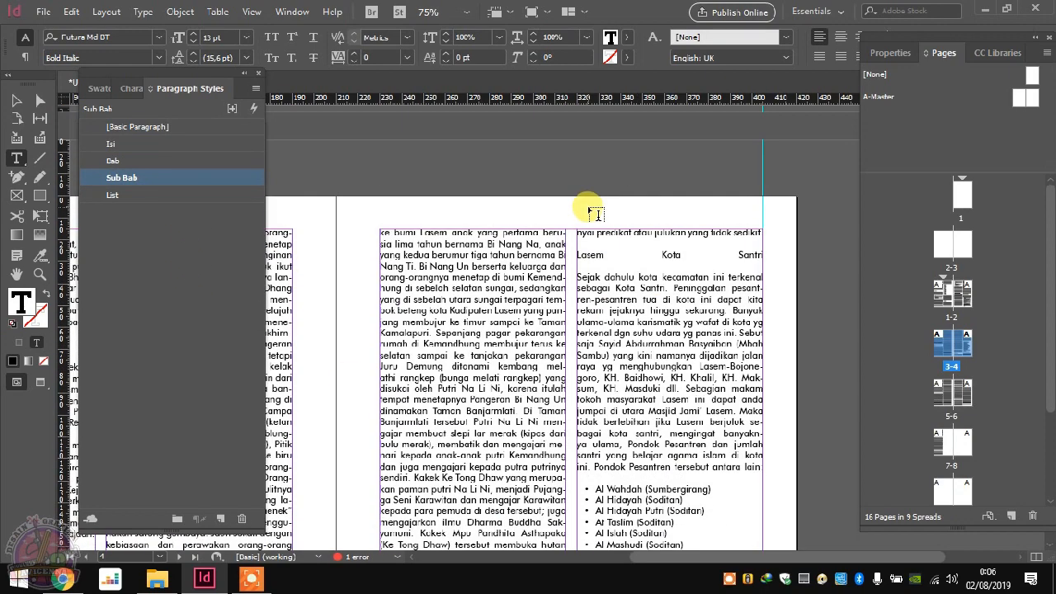
{"action": "scroll", "coordinate": [590, 208], "scroll_direction": "down", "scroll_amount": 2}
{"action": "triple_click", "coordinate": [656, 179]}
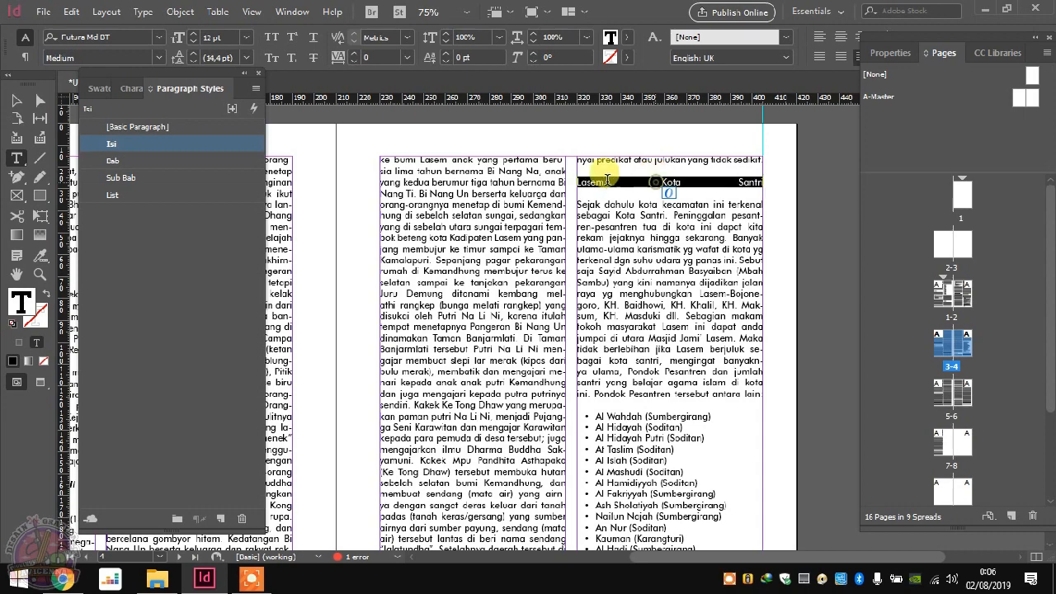
{"action": "left_click", "coordinate": [136, 183]}
Step: Apply the Bab style to the Dialek heading on page 6
{"action": "scroll", "coordinate": [479, 185], "scroll_direction": "down", "scroll_amount": 12}
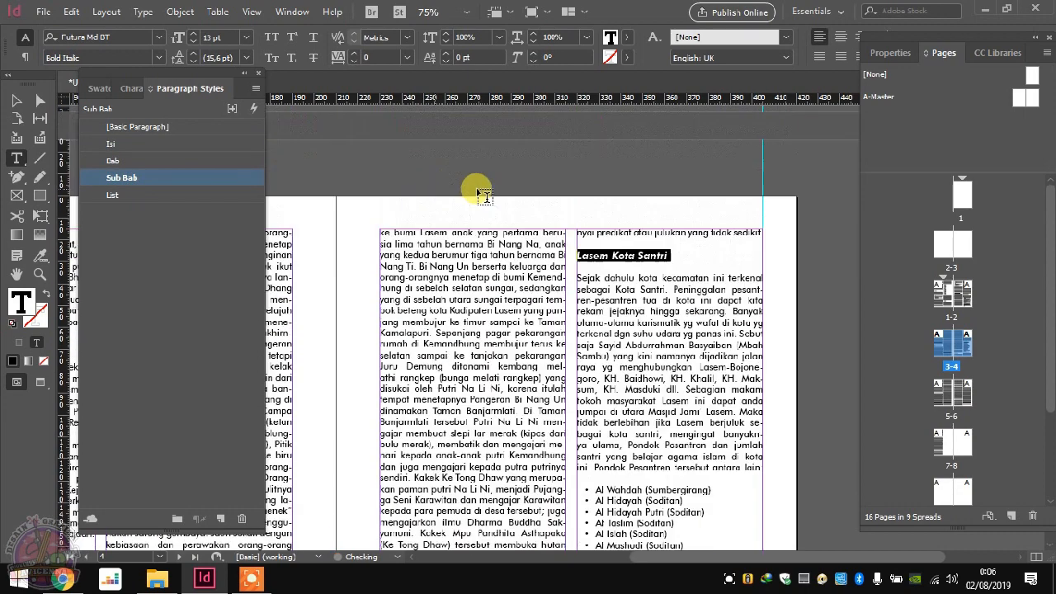
{"action": "scroll", "coordinate": [493, 182], "scroll_direction": "down", "scroll_amount": 9}
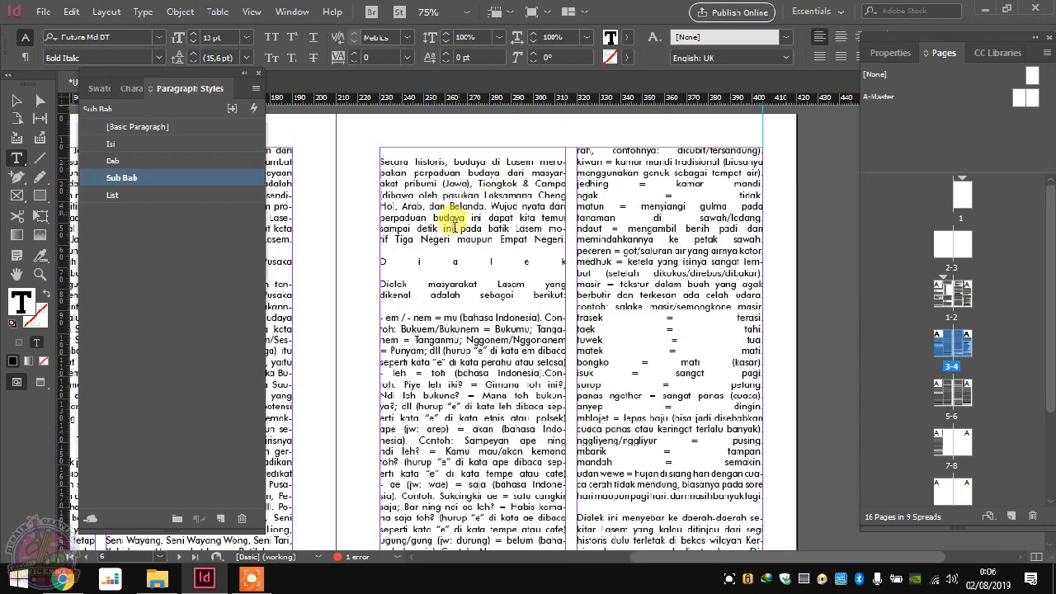
{"action": "triple_click", "coordinate": [443, 264]}
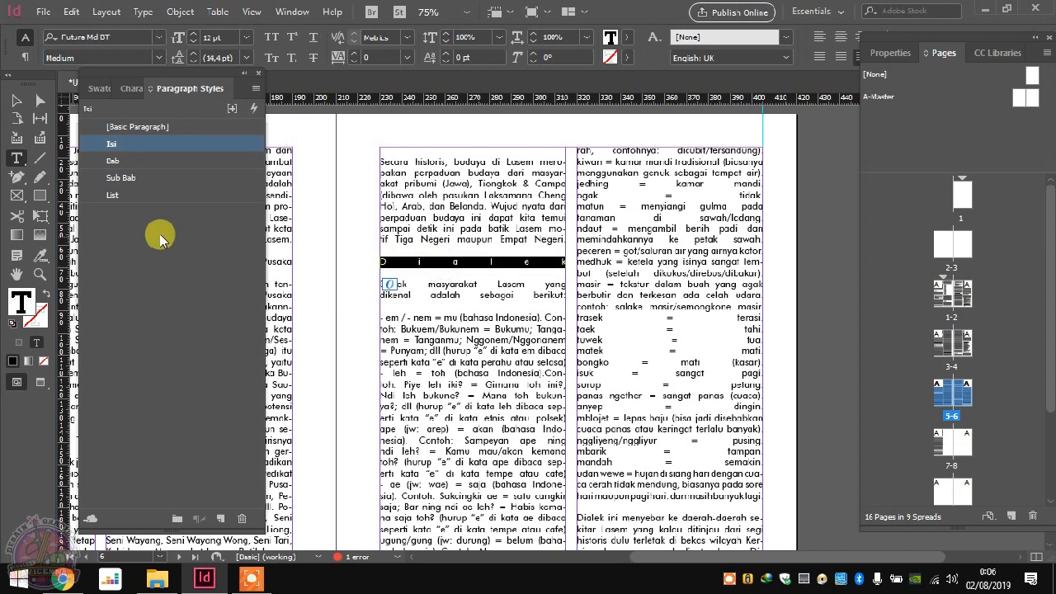
{"action": "left_click", "coordinate": [154, 161]}
{"action": "scroll", "coordinate": [590, 159], "scroll_direction": "down", "scroll_amount": 3}
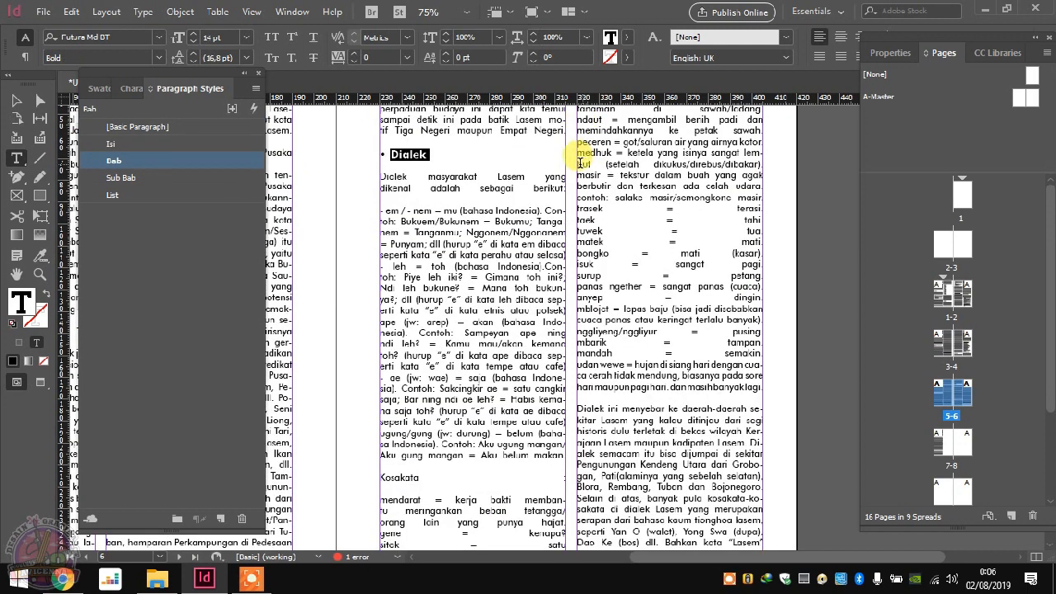
Step: Apply the List style to the dialect example paragraphs under Dialek, from em / nem to ugung/gung
{"action": "left_click_drag", "start_coordinate": [385, 212], "coordinate": [477, 455]}
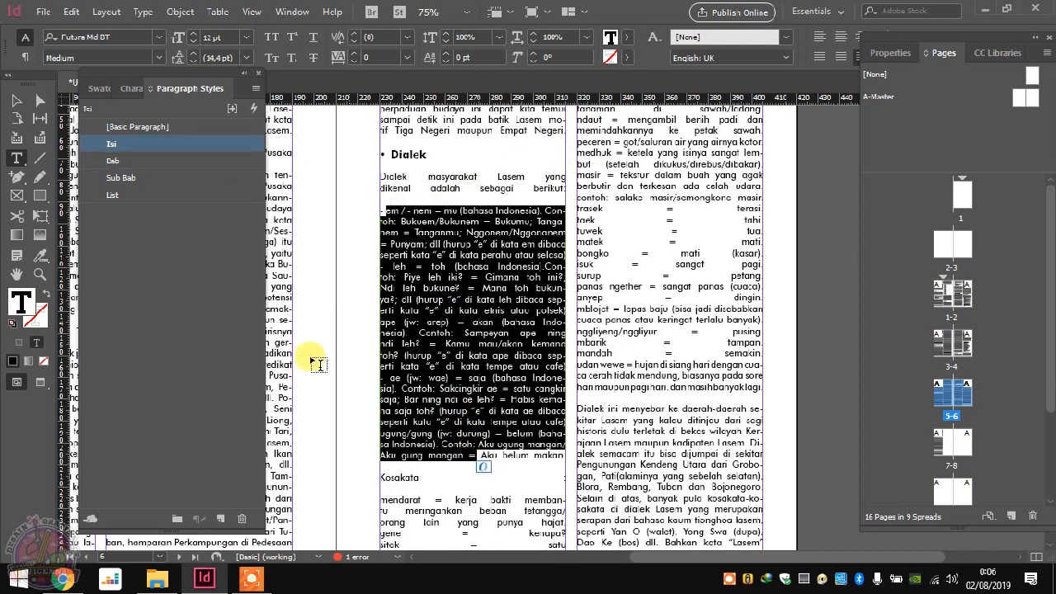
{"action": "left_click", "coordinate": [121, 198]}
{"action": "scroll", "coordinate": [471, 176], "scroll_direction": "down", "scroll_amount": 3}
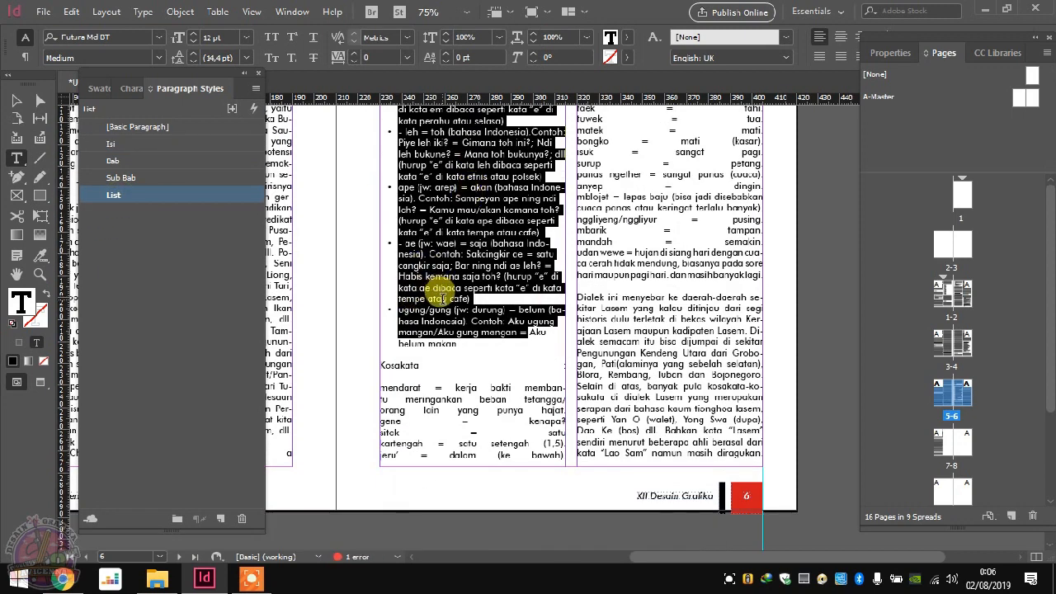
Step: Apply the Sub Bab style to the Kosakata heading on page 6
{"action": "scroll", "coordinate": [415, 283], "scroll_direction": "down", "scroll_amount": 4}
{"action": "left_click", "coordinate": [385, 220]}
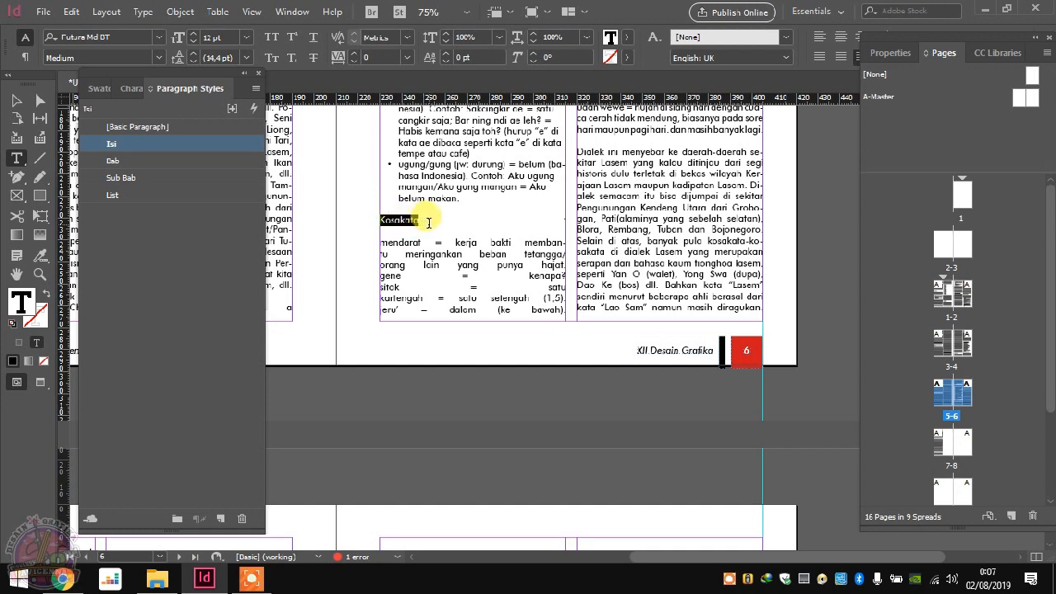
{"action": "left_click_drag", "start_coordinate": [456, 223], "coordinate": [517, 222]}
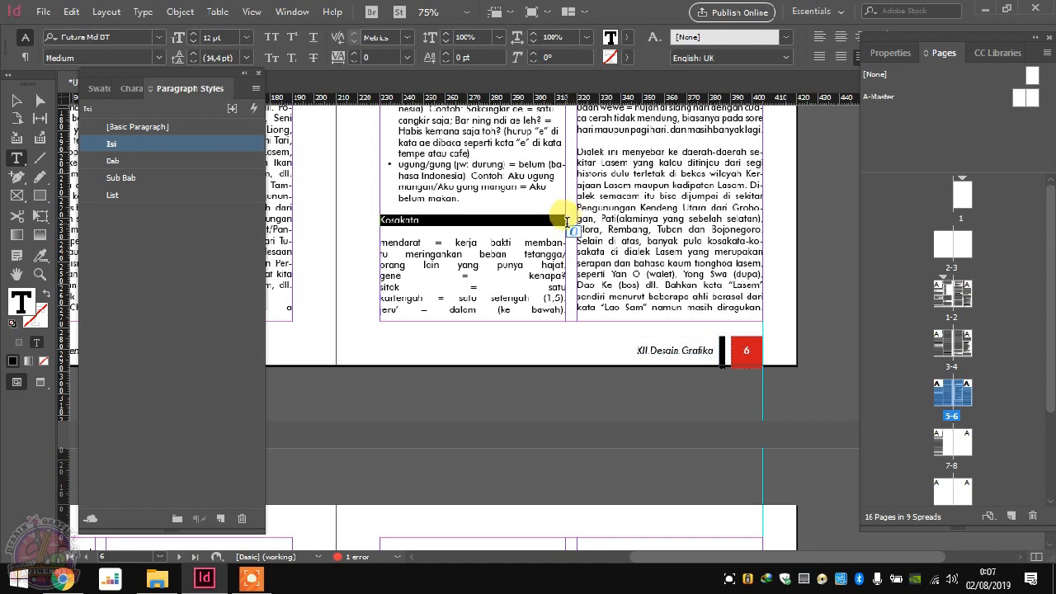
{"action": "left_click", "coordinate": [426, 220]}
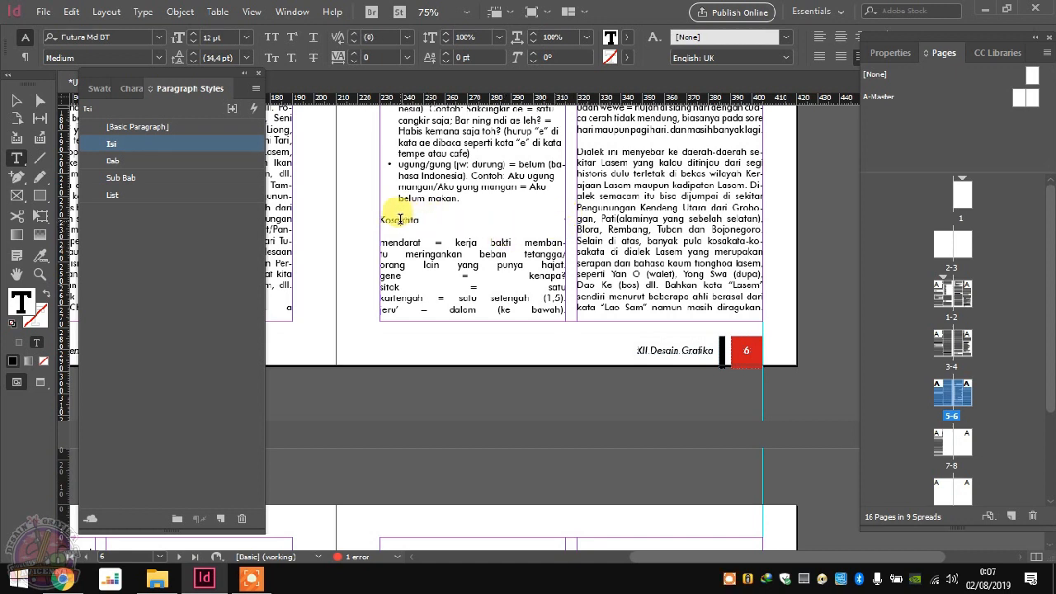
{"action": "left_click", "coordinate": [129, 177]}
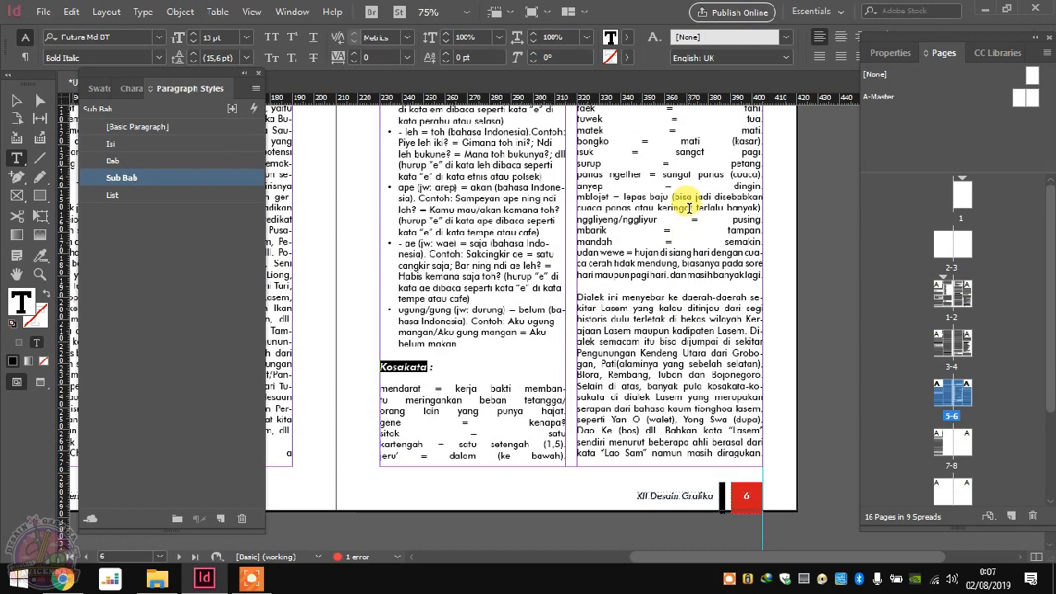
Step: Apply the List style to the vocabulary lines under Kosakata, from mendarat through udan wewe in the next column
{"action": "scroll", "coordinate": [684, 206], "scroll_direction": "up", "scroll_amount": 3}
{"action": "left_click_drag", "start_coordinate": [762, 384], "coordinate": [419, 435]}
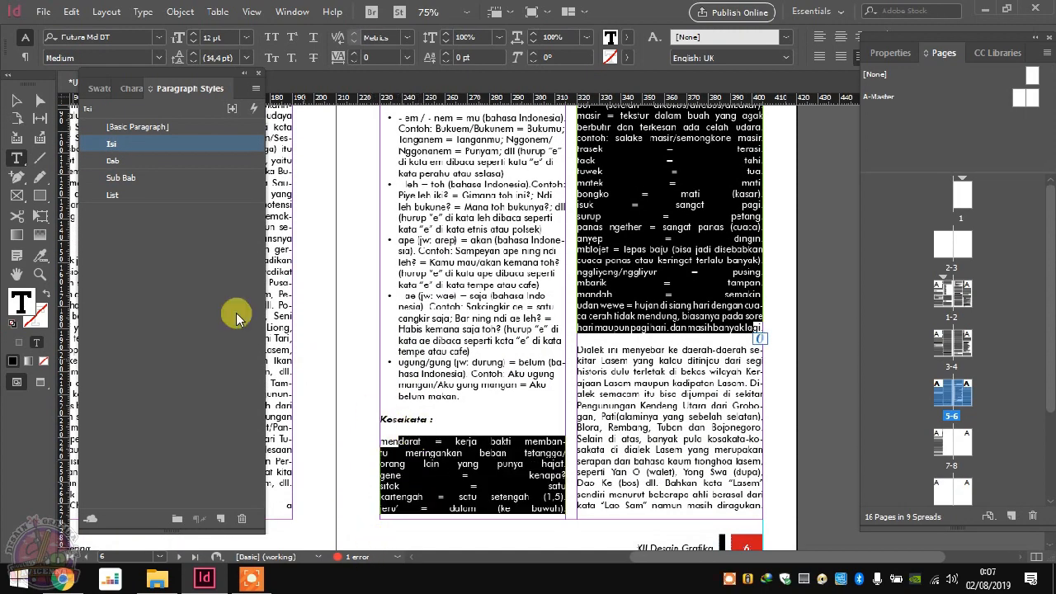
{"action": "left_click", "coordinate": [136, 194]}
Step: Apply the Sub Bab style to Lasem Kota Batik Tulis and the Bab style to the Budaya heading on page 5
{"action": "scroll", "coordinate": [520, 273], "scroll_direction": "left", "scroll_amount": 6}
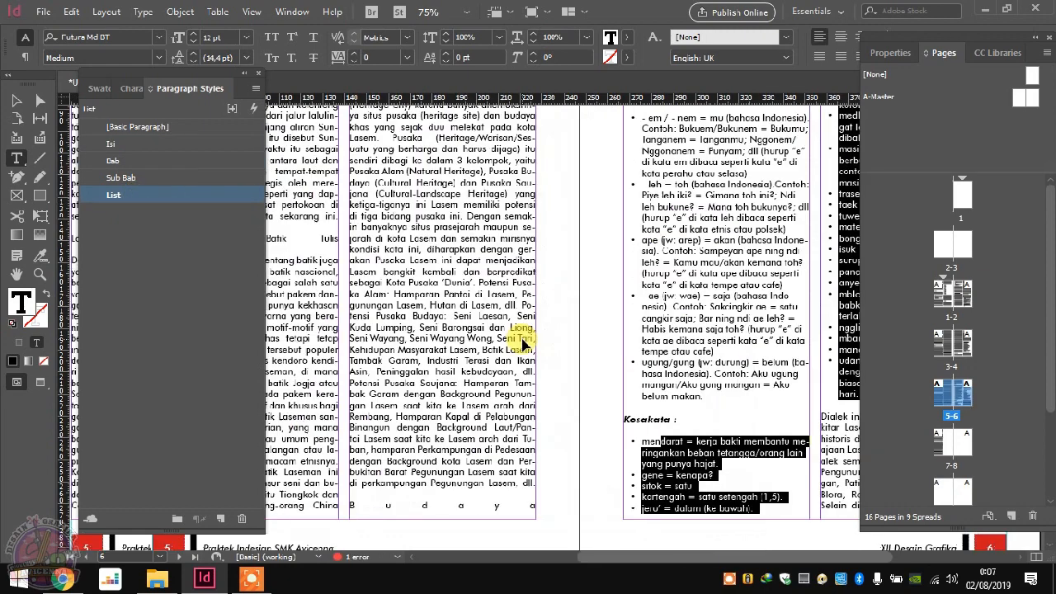
{"action": "triple_click", "coordinate": [623, 236]}
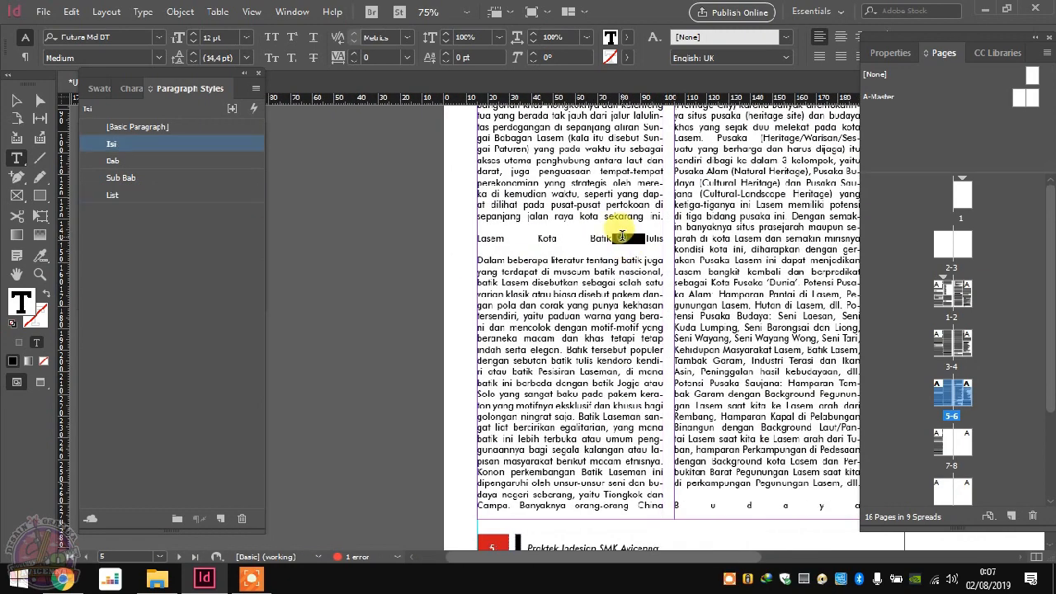
{"action": "left_click", "coordinate": [184, 176]}
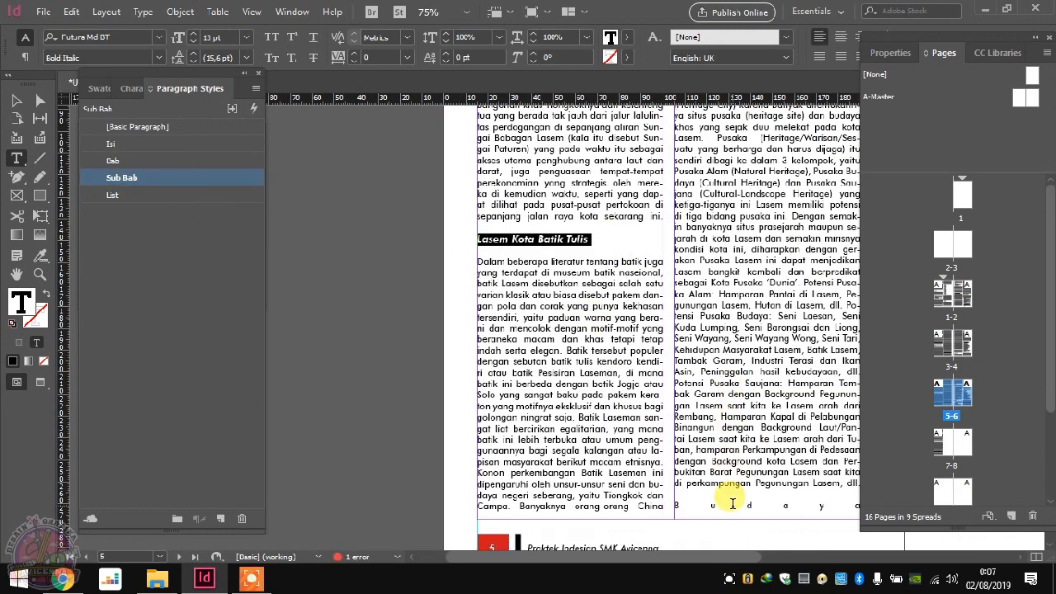
{"action": "triple_click", "coordinate": [731, 505]}
{"action": "left_click", "coordinate": [168, 162]}
Step: Apply the Sub Bab style to the Lasem Kota Pusaka heading on page 5
{"action": "scroll", "coordinate": [435, 249], "scroll_direction": "right", "scroll_amount": 4}
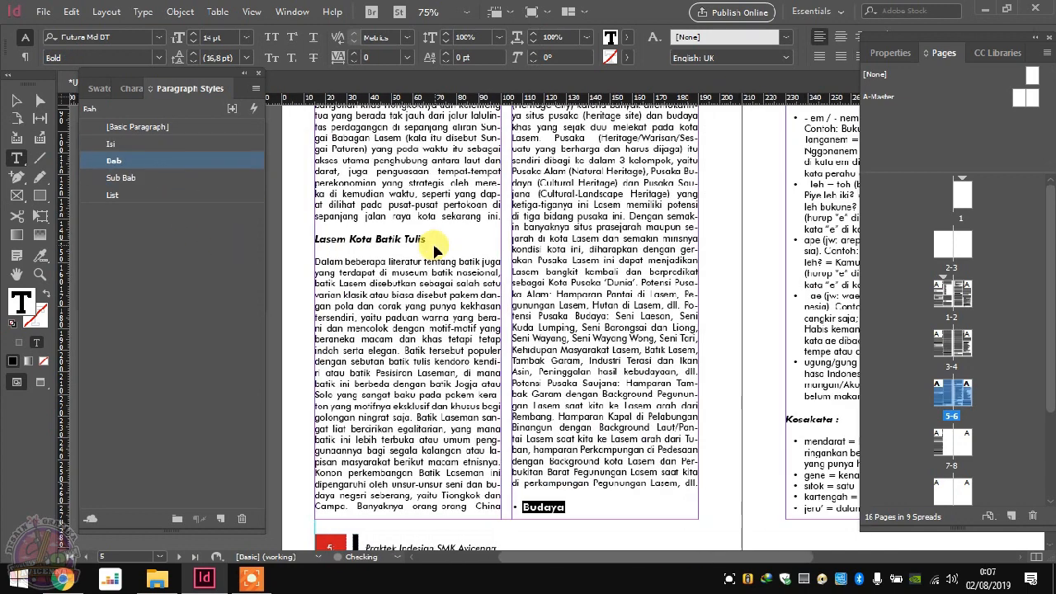
{"action": "scroll", "coordinate": [569, 213], "scroll_direction": "up", "scroll_amount": 5}
{"action": "triple_click", "coordinate": [584, 314]}
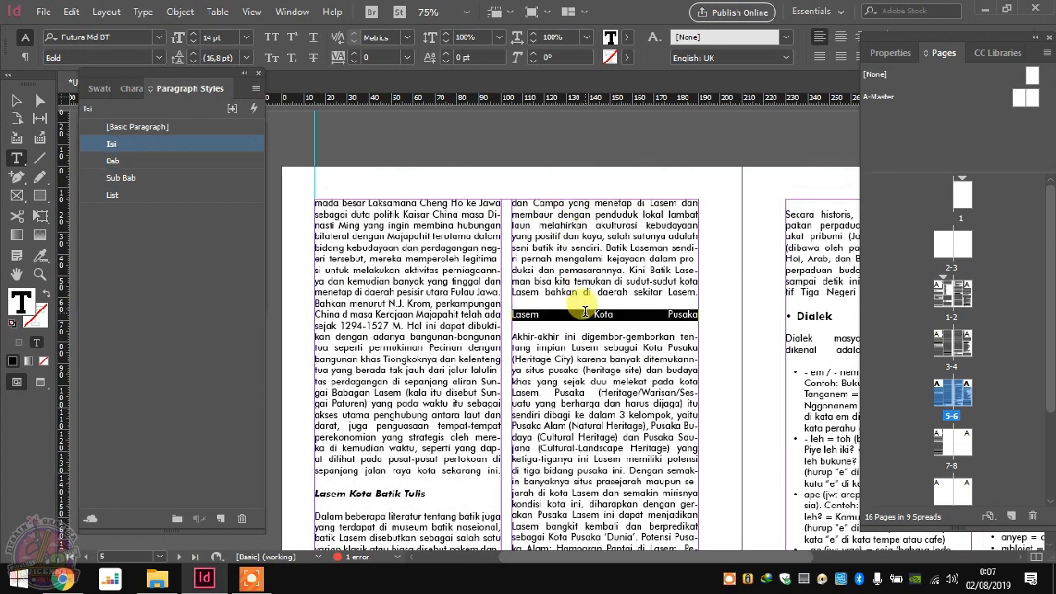
{"action": "left_click", "coordinate": [124, 178]}
Step: Apply the Bab style to Peninggalan Bersejarah and the Sub Bab style to Prasejarah on page 7
{"action": "scroll", "coordinate": [506, 207], "scroll_direction": "down", "scroll_amount": 10}
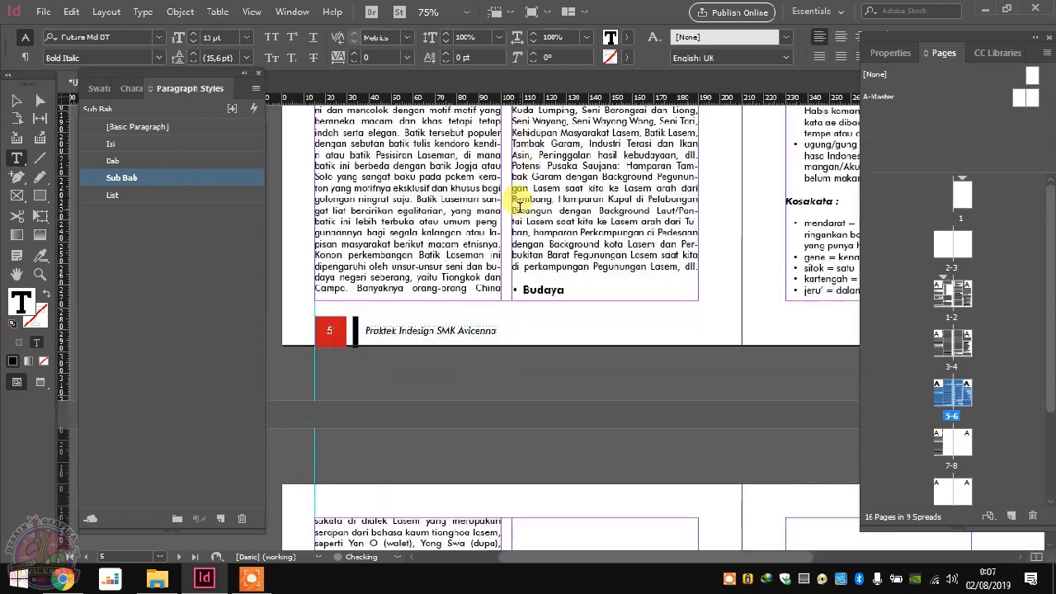
{"action": "scroll", "coordinate": [519, 207], "scroll_direction": "down", "scroll_amount": 2}
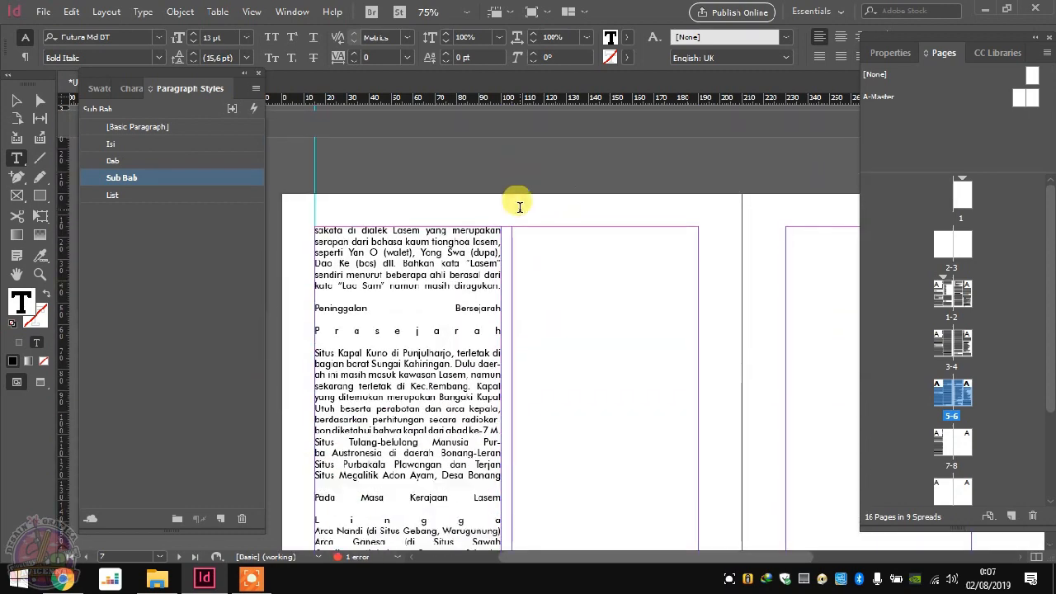
{"action": "triple_click", "coordinate": [378, 308]}
{"action": "left_click", "coordinate": [175, 163]}
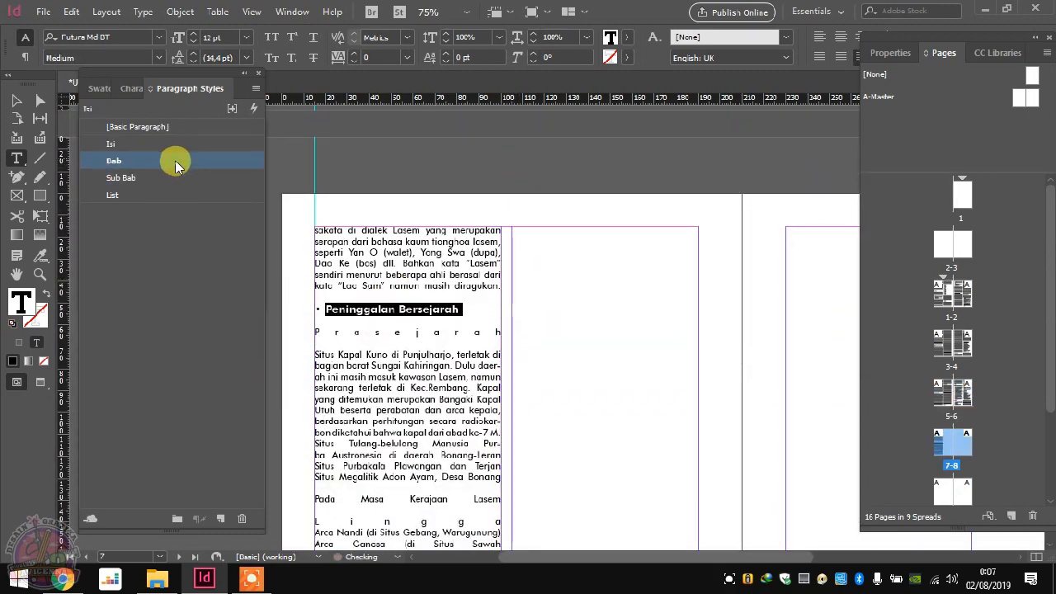
{"action": "scroll", "coordinate": [353, 215], "scroll_direction": "down", "scroll_amount": 3}
{"action": "triple_click", "coordinate": [363, 223]}
{"action": "left_click", "coordinate": [151, 178]}
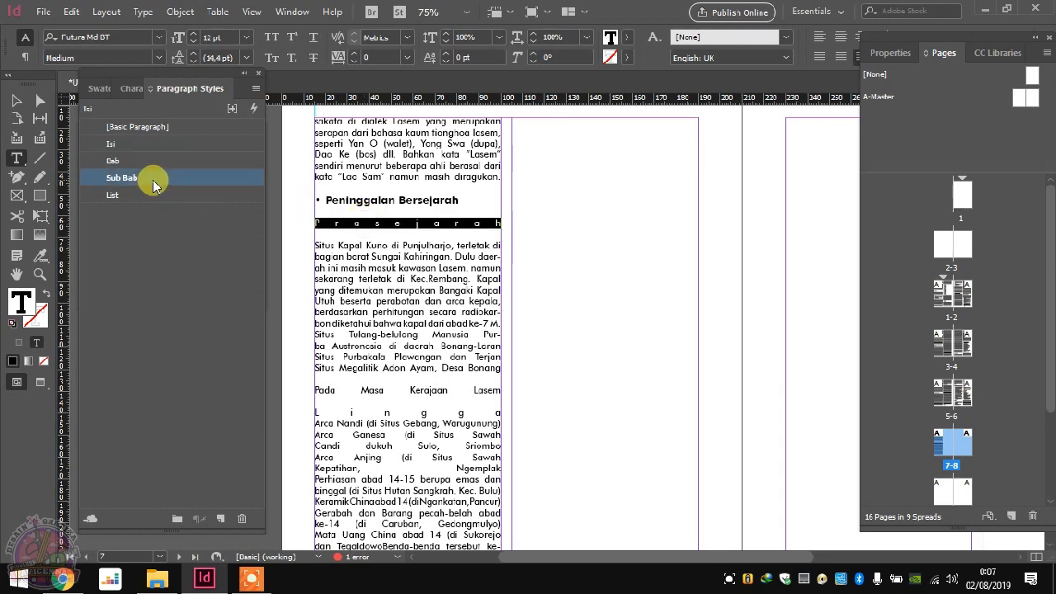
Step: Apply the List style to the Situs paragraphs under Prasejarah and the Sub Bab style to Pada Masa Kerajaan Lasem
{"action": "left_click_drag", "start_coordinate": [312, 245], "coordinate": [424, 378]}
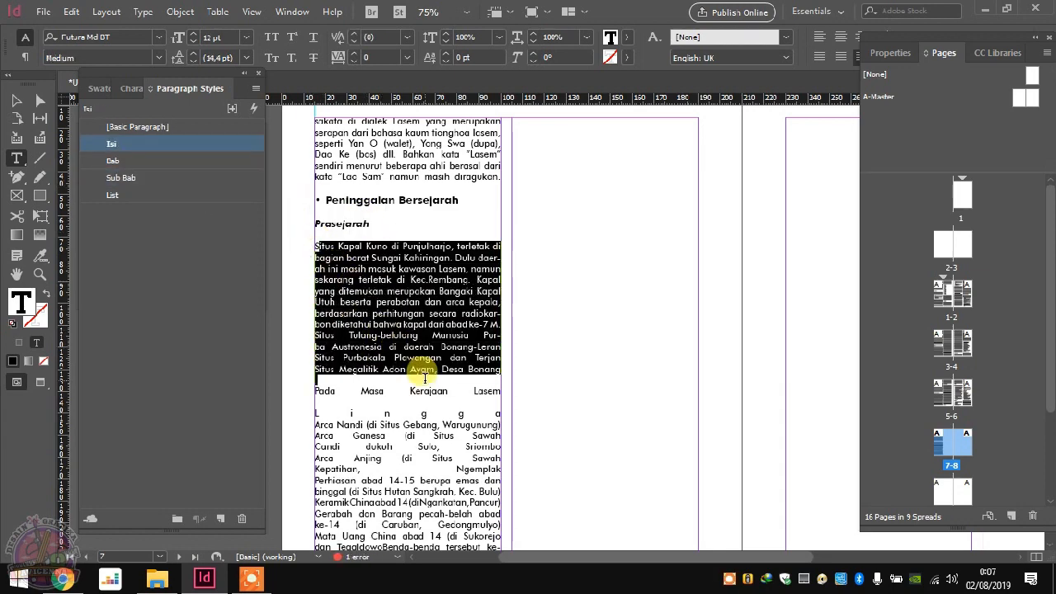
{"action": "left_click", "coordinate": [161, 195]}
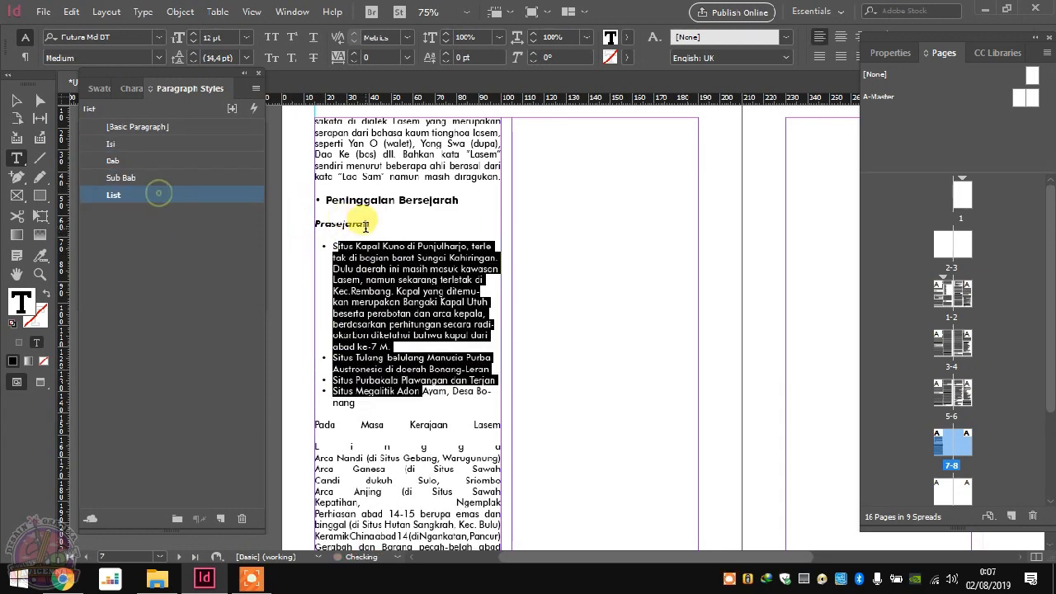
{"action": "scroll", "coordinate": [373, 257], "scroll_direction": "down", "scroll_amount": 3}
{"action": "scroll", "coordinate": [353, 297], "scroll_direction": "down", "scroll_amount": 1}
{"action": "triple_click", "coordinate": [355, 282]}
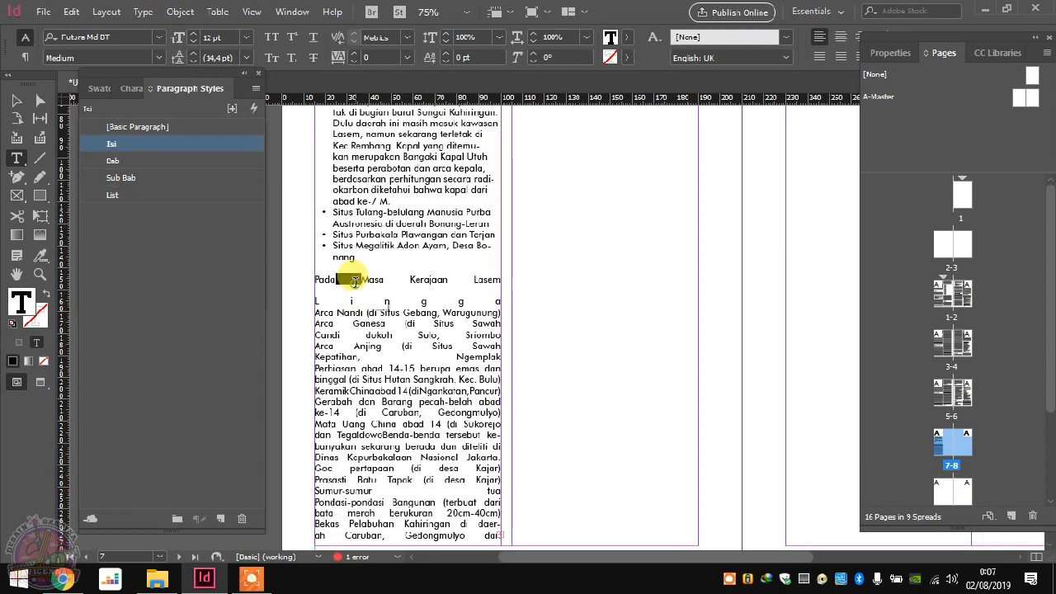
{"action": "left_click", "coordinate": [121, 177]}
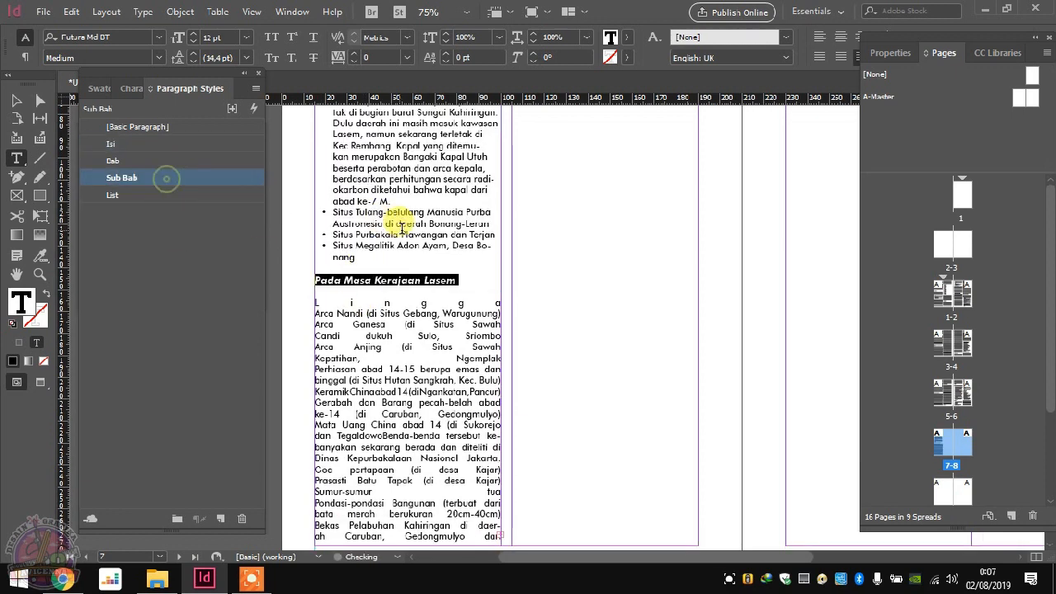
{"action": "scroll", "coordinate": [317, 217], "scroll_direction": "down", "scroll_amount": 3}
{"action": "left_click_drag", "start_coordinate": [326, 194], "coordinate": [456, 430]}
{"action": "scroll", "coordinate": [525, 289], "scroll_direction": "up", "scroll_amount": 12}
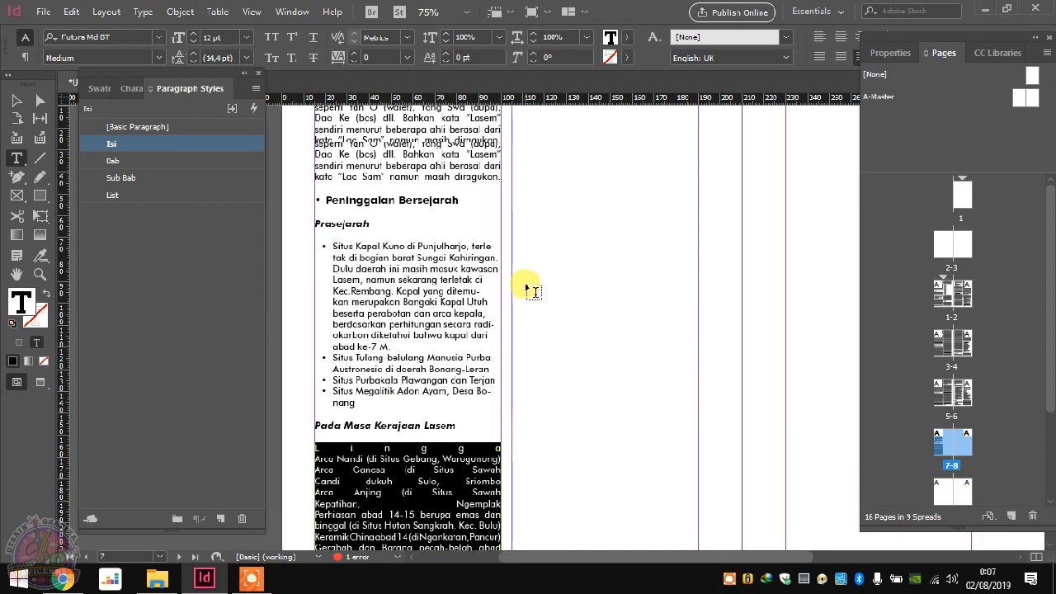
{"action": "scroll", "coordinate": [522, 272], "scroll_direction": "down", "scroll_amount": 6}
Step: Continue the overset text from page 7's first column into a linked text frame filling the second column
{"action": "key", "text": "ctrl+minus"}
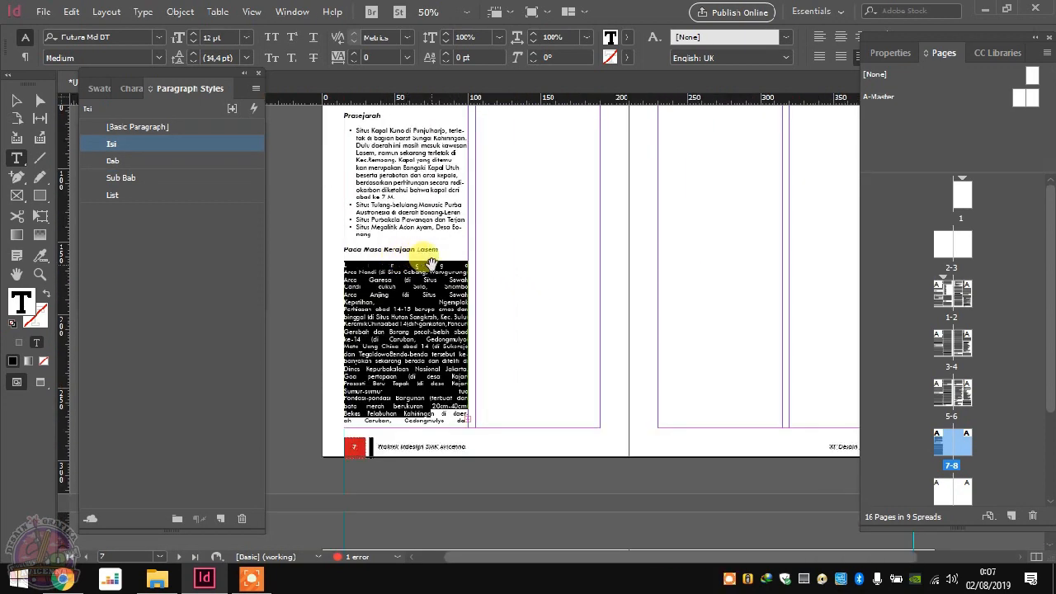
{"action": "left_click_drag", "start_coordinate": [432, 266], "coordinate": [481, 337]}
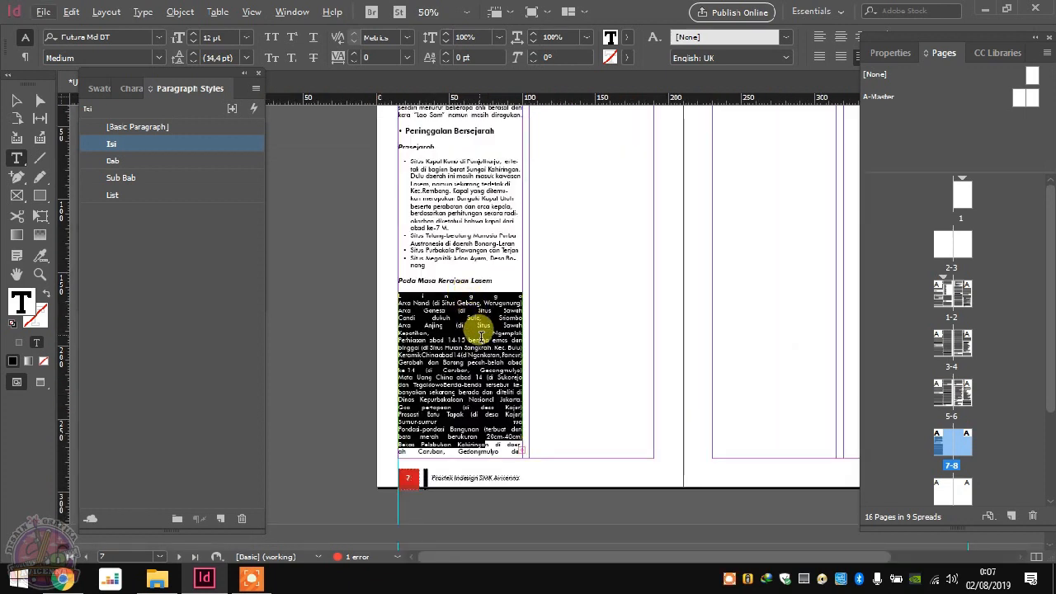
{"action": "left_click", "coordinate": [16, 100]}
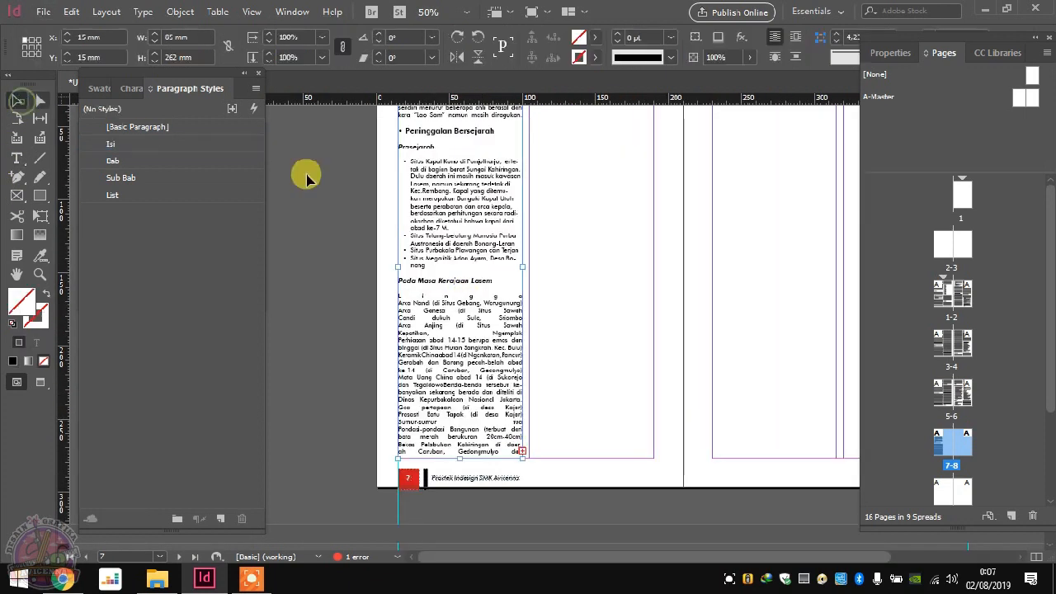
{"action": "left_click", "coordinate": [556, 272]}
{"action": "left_click", "coordinate": [507, 450]}
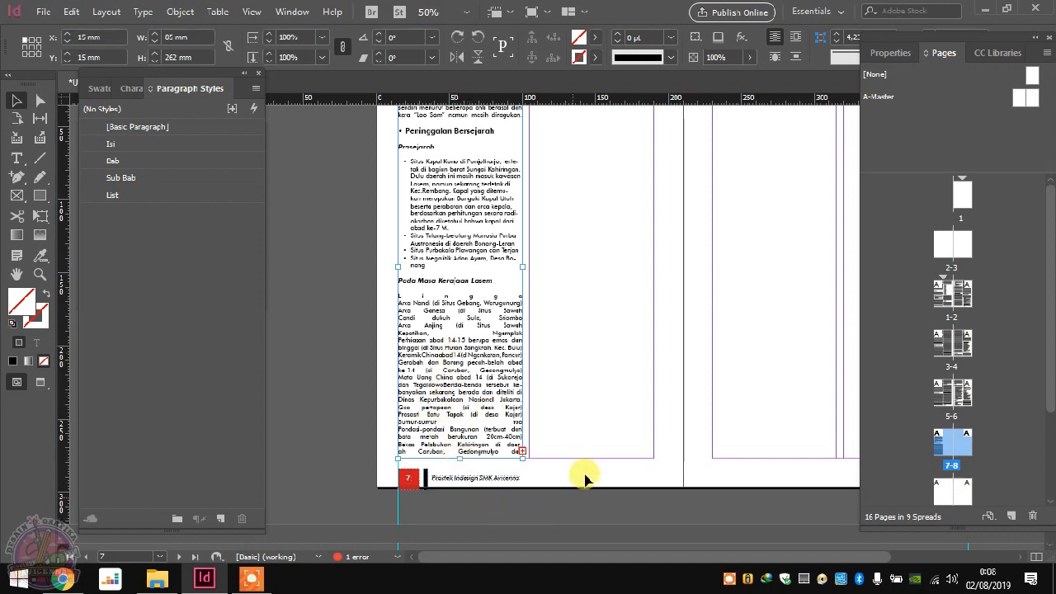
{"action": "key", "text": "ctrl+minus"}
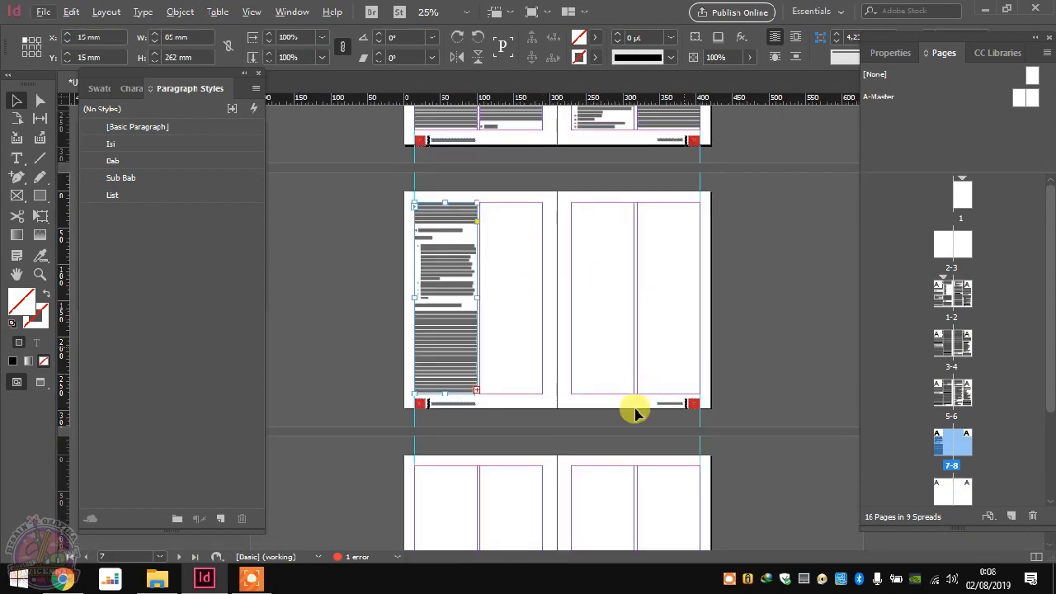
{"action": "key", "text": "ctrl+equal"}
{"action": "scroll", "coordinate": [535, 382], "scroll_direction": "up", "scroll_amount": 2}
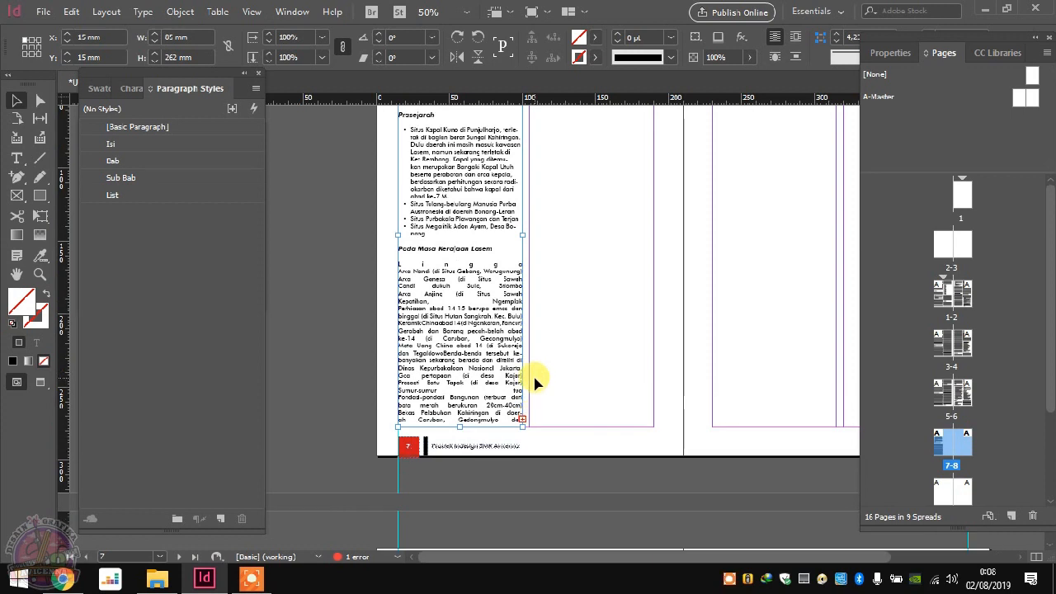
{"action": "key", "text": "ctrl+equal"}
{"action": "left_click", "coordinate": [554, 336]}
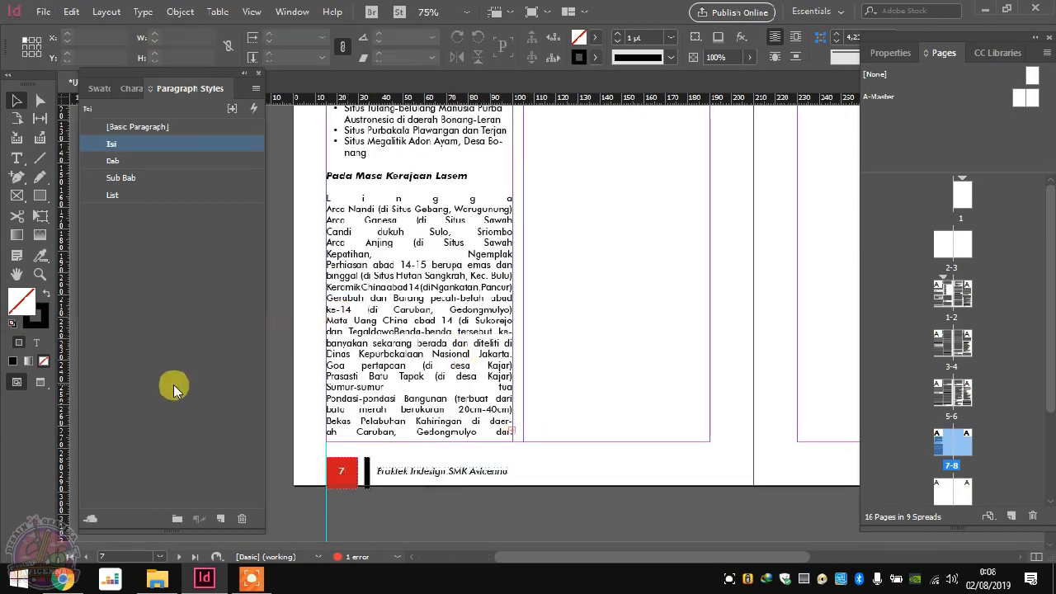
{"action": "left_click", "coordinate": [173, 384]}
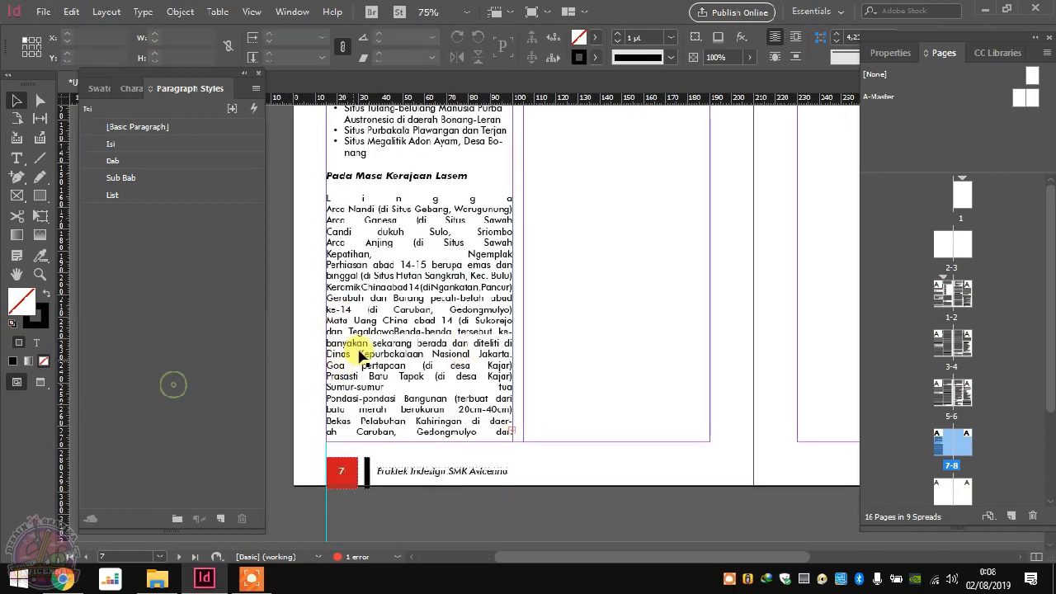
{"action": "left_click", "coordinate": [407, 310]}
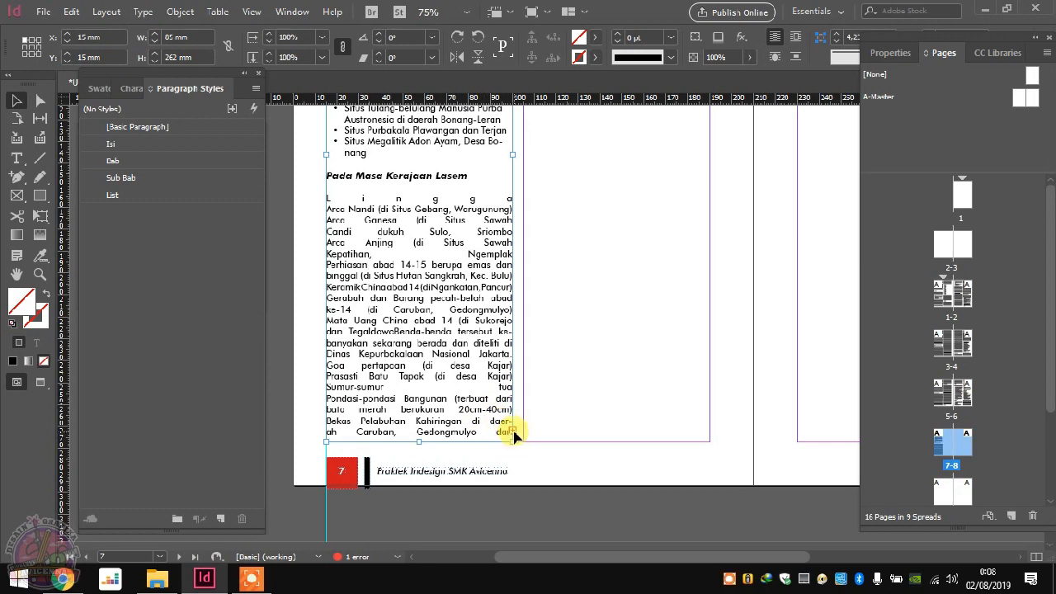
{"action": "scroll", "coordinate": [589, 306], "scroll_direction": "up", "scroll_amount": 6}
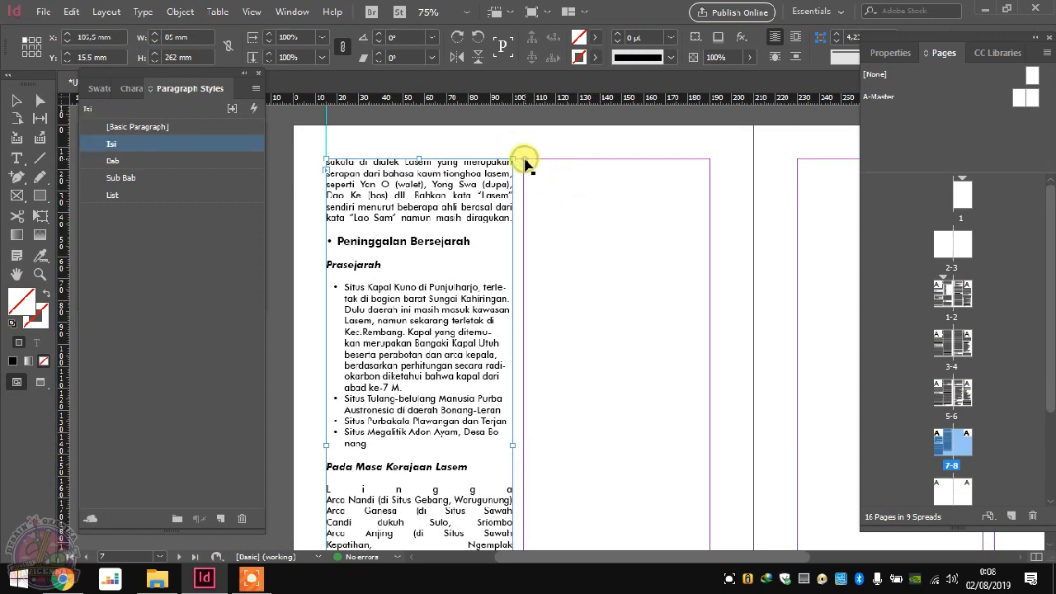
{"action": "left_click", "coordinate": [526, 158]}
Step: Apply the List style to the paragraphs under Pada Masa Kerajaan Lasem, from Lingga to the Jangkar kapal item
{"action": "scroll", "coordinate": [503, 181], "scroll_direction": "down", "scroll_amount": 4}
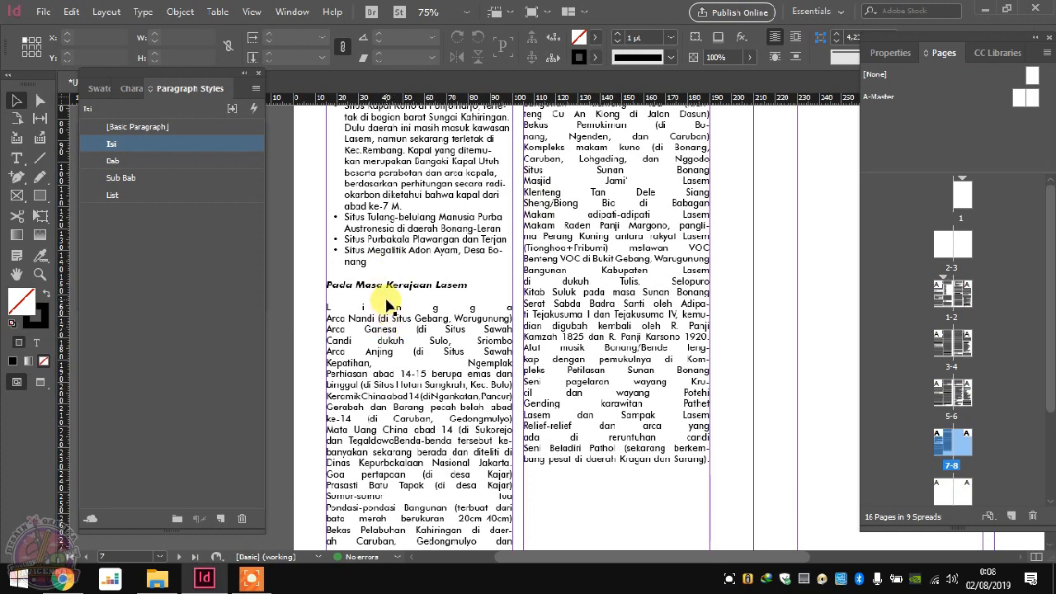
{"action": "double_click", "coordinate": [384, 307]}
{"action": "scroll", "coordinate": [342, 306], "scroll_direction": "down", "scroll_amount": 2}
{"action": "left_click", "coordinate": [359, 245]}
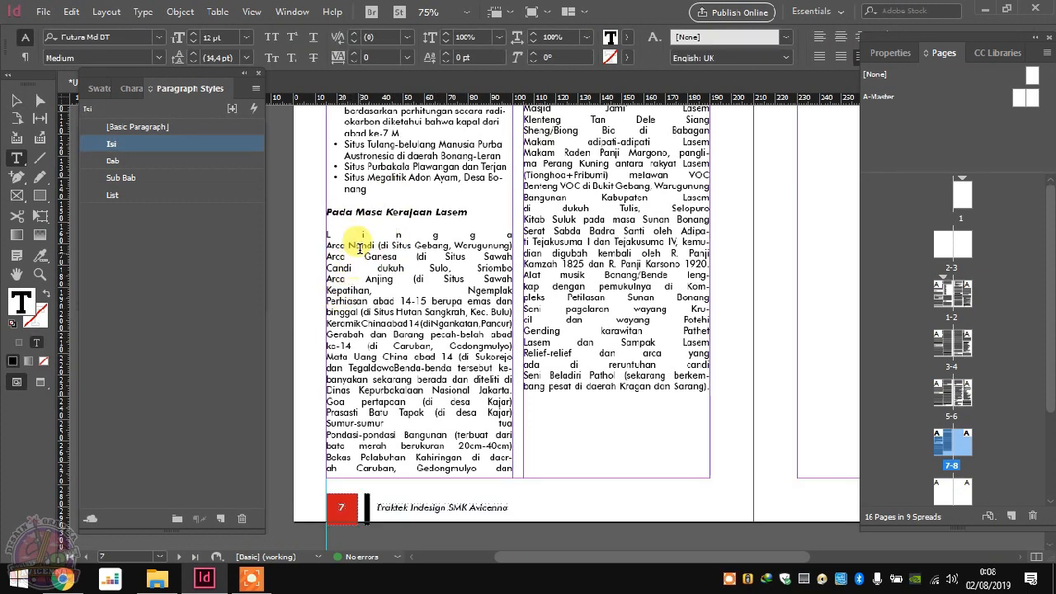
{"action": "left_click_drag", "start_coordinate": [355, 239], "coordinate": [638, 357]}
{"action": "left_click", "coordinate": [219, 194]}
{"action": "scroll", "coordinate": [500, 184], "scroll_direction": "down", "scroll_amount": 3}
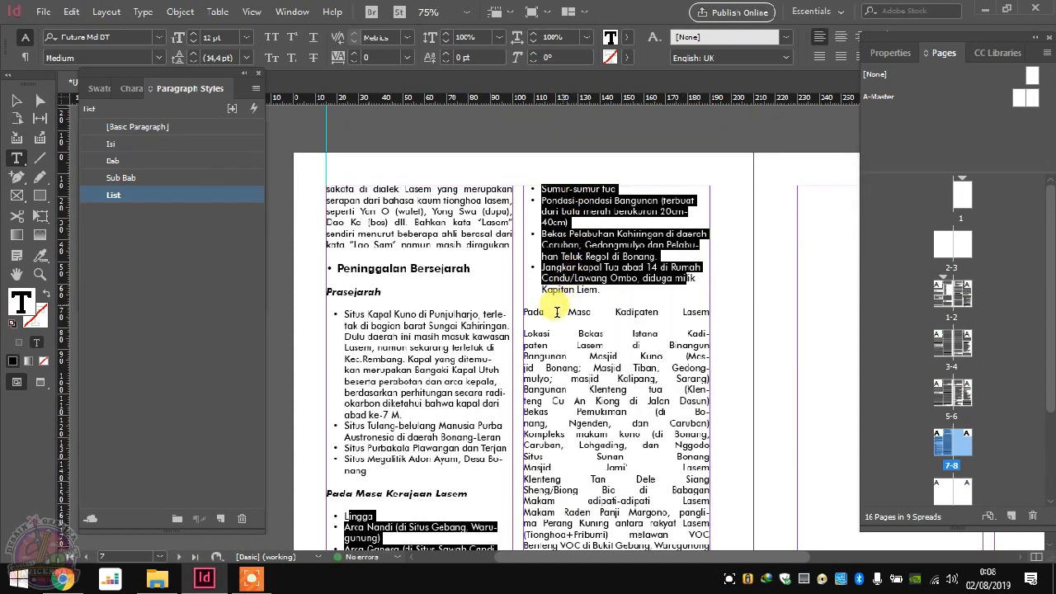
Step: Apply the Sub Bab style to the Pada Masa Kadipaten Lasem heading on page 7
{"action": "double_click", "coordinate": [553, 312]}
{"action": "triple_click", "coordinate": [552, 312]}
{"action": "left_click", "coordinate": [165, 178]}
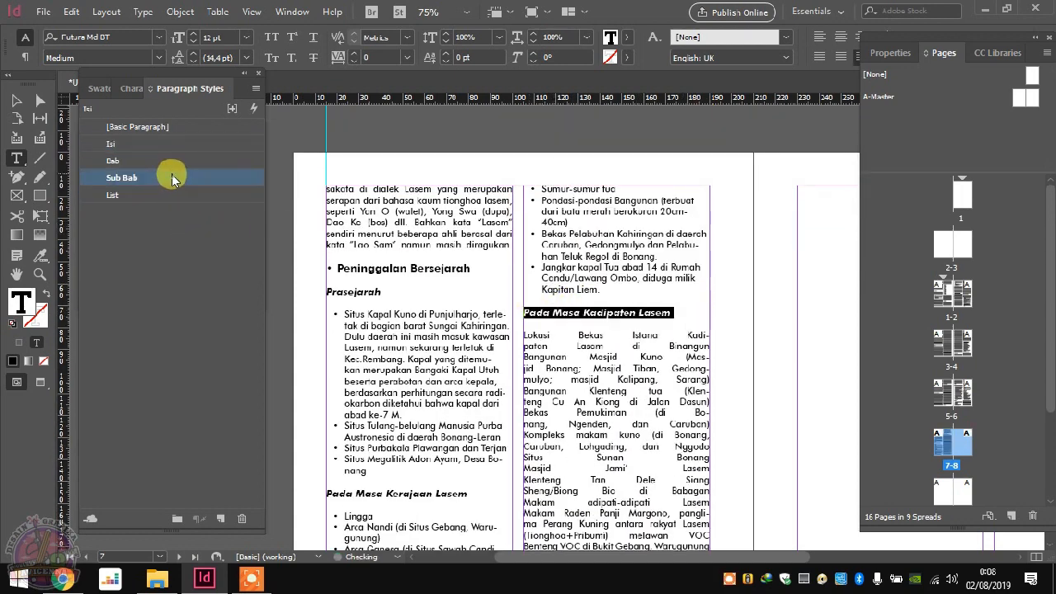
Step: Apply the List style to all paragraphs under Pada Masa Kadipaten Lasem, from Lokasi Bekas Istana to Seni Beladiri Pathol
{"action": "scroll", "coordinate": [668, 221], "scroll_direction": "down", "scroll_amount": 4}
{"action": "left_click_drag", "start_coordinate": [536, 197], "coordinate": [586, 481]}
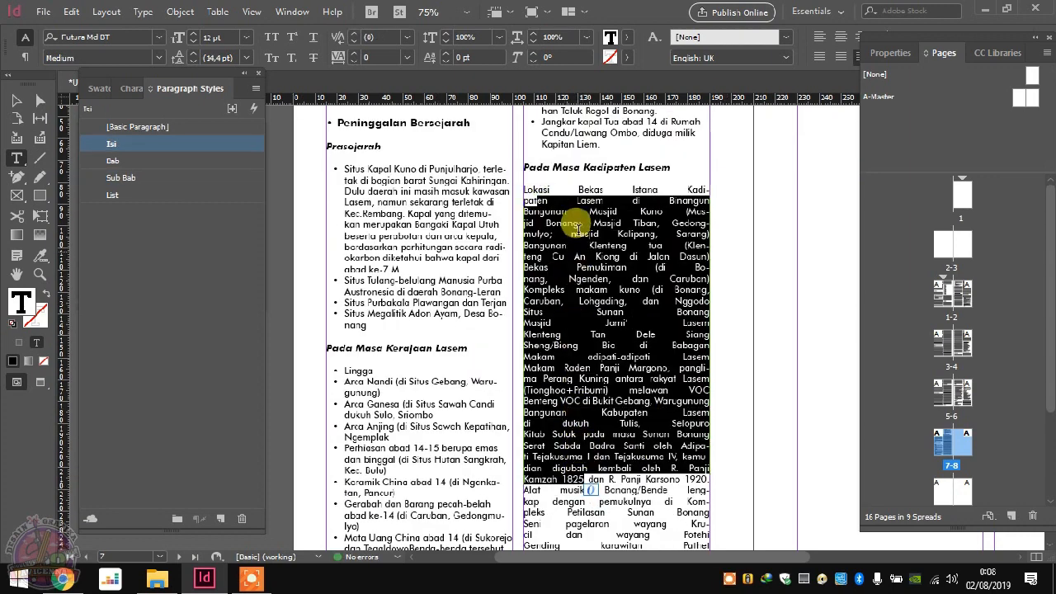
{"action": "left_click", "coordinate": [566, 187]}
{"action": "left_click_drag", "start_coordinate": [565, 187], "coordinate": [654, 443]}
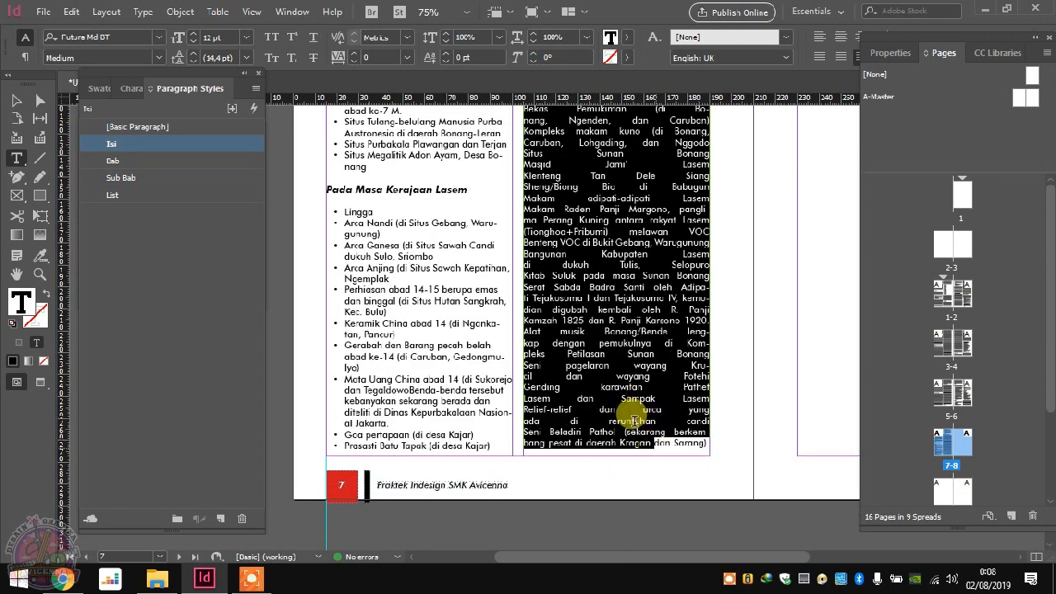
{"action": "left_click", "coordinate": [151, 196]}
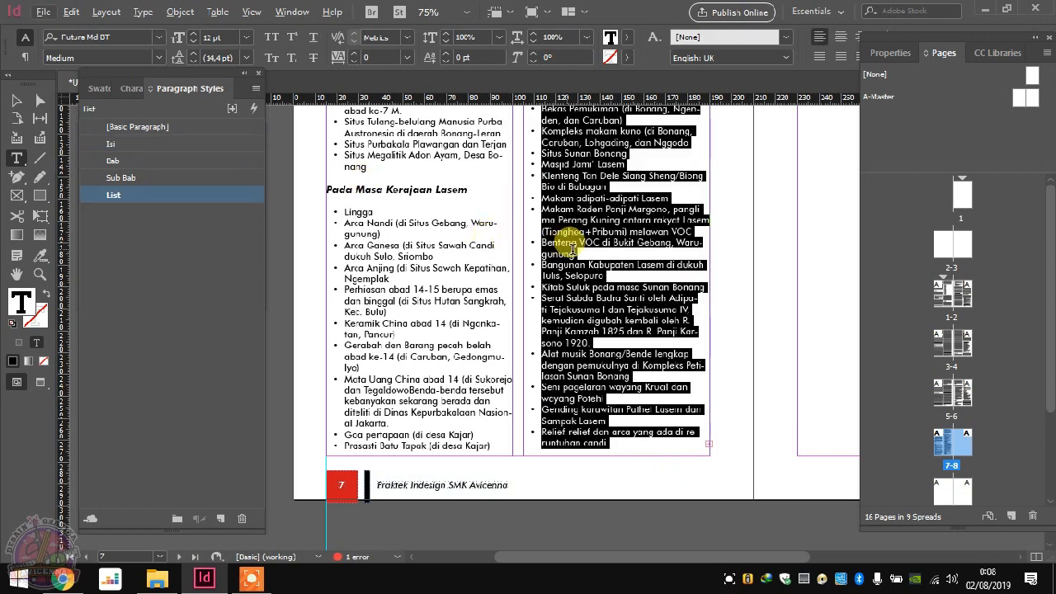
Step: Continue the overset text from page 7's second column into the first column of page 8
{"action": "left_click", "coordinate": [17, 101]}
{"action": "scroll", "coordinate": [400, 302], "scroll_direction": "down", "scroll_amount": 1}
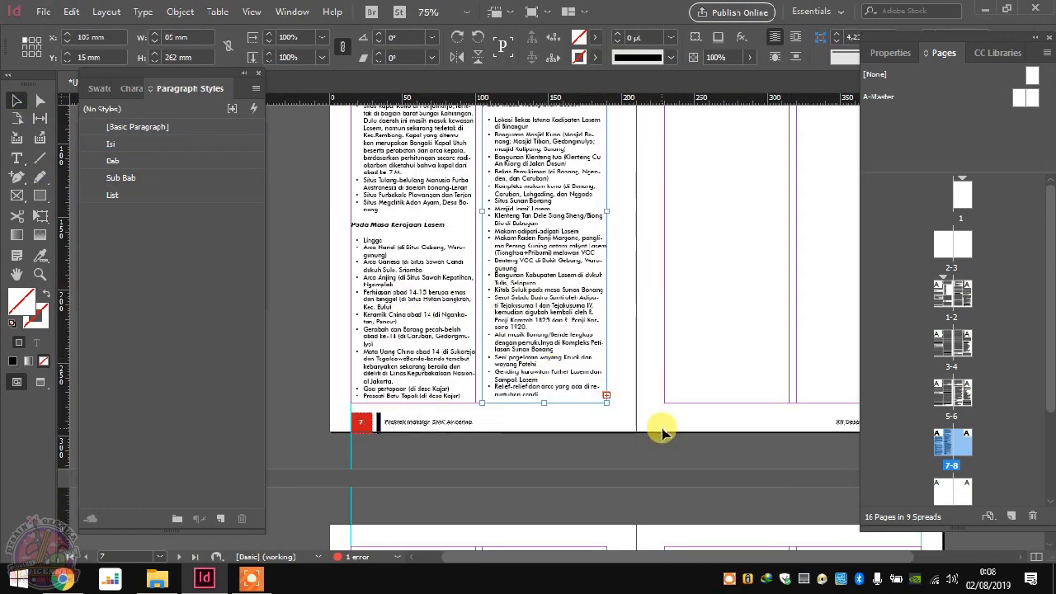
{"action": "scroll", "coordinate": [660, 431], "scroll_direction": "up", "scroll_amount": 1}
{"action": "scroll", "coordinate": [580, 379], "scroll_direction": "down", "scroll_amount": 2}
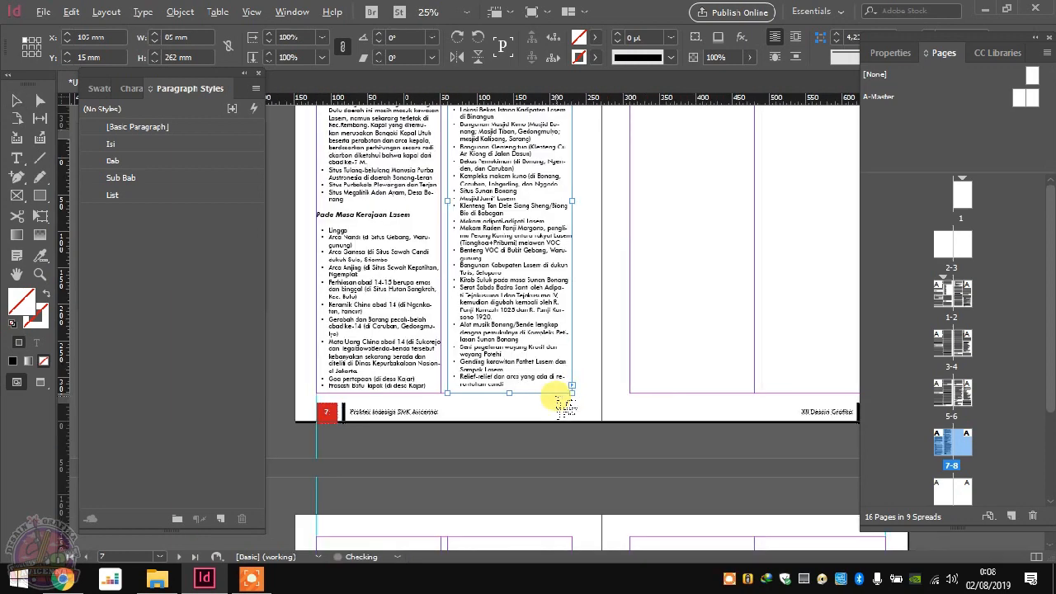
{"action": "scroll", "coordinate": [589, 294], "scroll_direction": "up", "scroll_amount": 2}
{"action": "scroll", "coordinate": [757, 201], "scroll_direction": "up", "scroll_amount": 3}
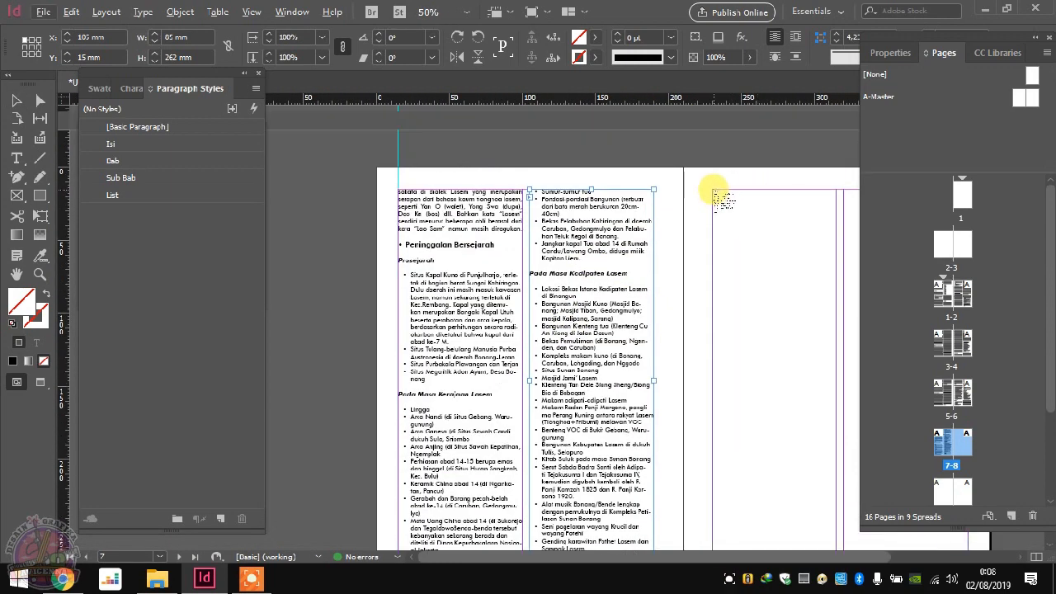
{"action": "left_click", "coordinate": [715, 195]}
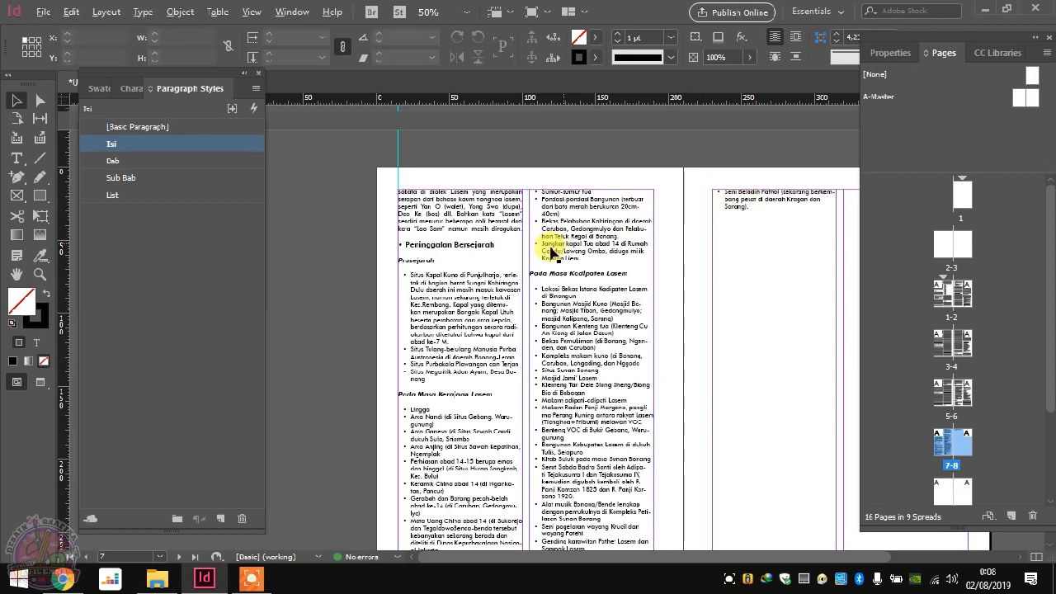
Step: Review the styled headings, lists and body text from page 8 back to the start of the article on page 1
{"action": "scroll", "coordinate": [551, 252], "scroll_direction": "down", "scroll_amount": 1}
{"action": "scroll", "coordinate": [542, 275], "scroll_direction": "up", "scroll_amount": 1}
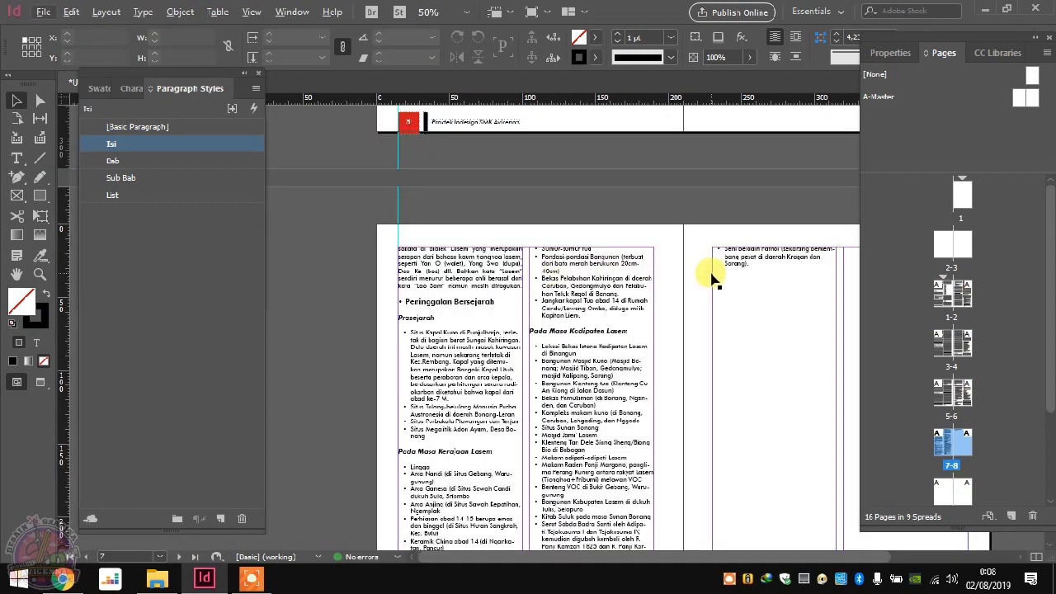
{"action": "scroll", "coordinate": [715, 279], "scroll_direction": "up", "scroll_amount": 7}
{"action": "scroll", "coordinate": [709, 276], "scroll_direction": "up", "scroll_amount": 5}
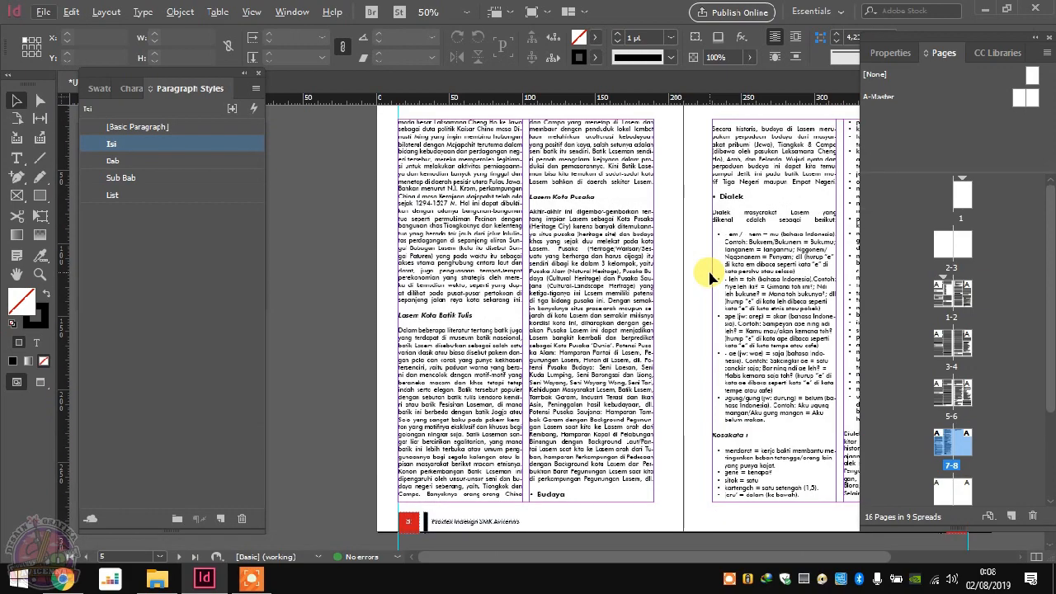
{"action": "scroll", "coordinate": [710, 277], "scroll_direction": "up", "scroll_amount": 11}
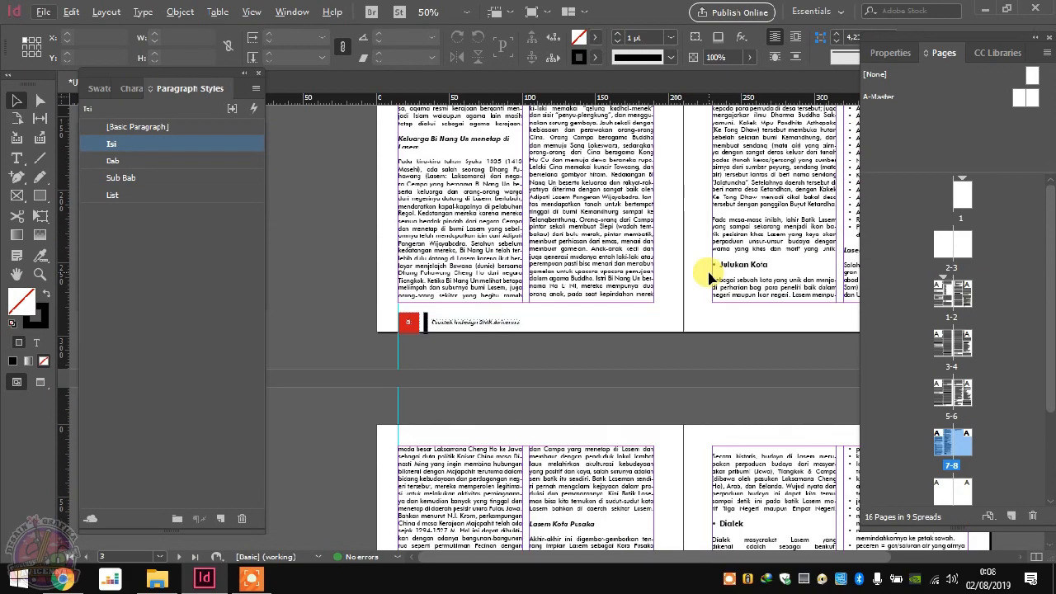
{"action": "scroll", "coordinate": [709, 277], "scroll_direction": "up", "scroll_amount": 10}
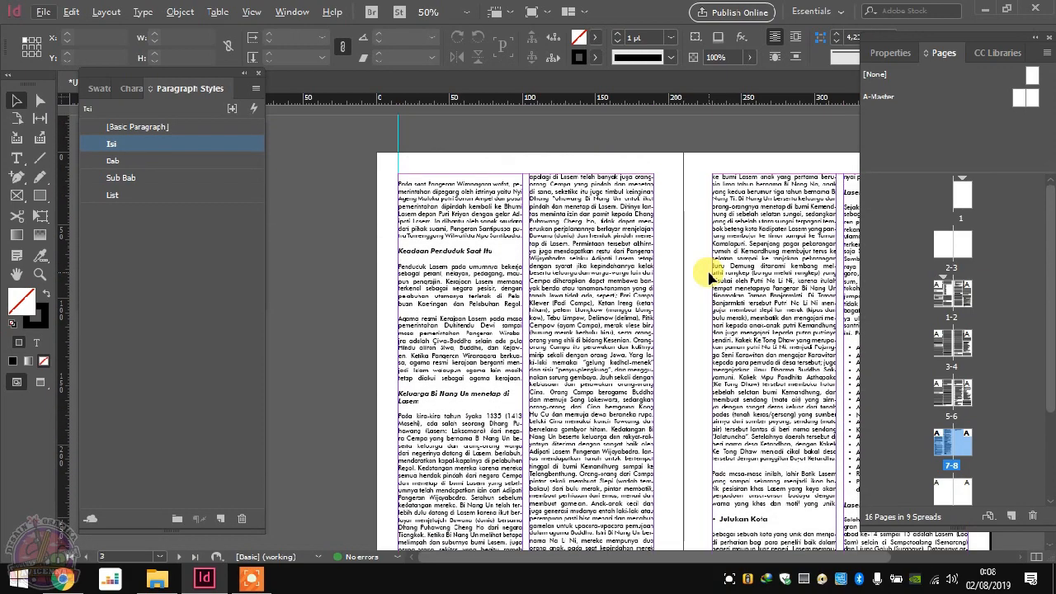
{"action": "scroll", "coordinate": [709, 277], "scroll_direction": "up", "scroll_amount": 3}
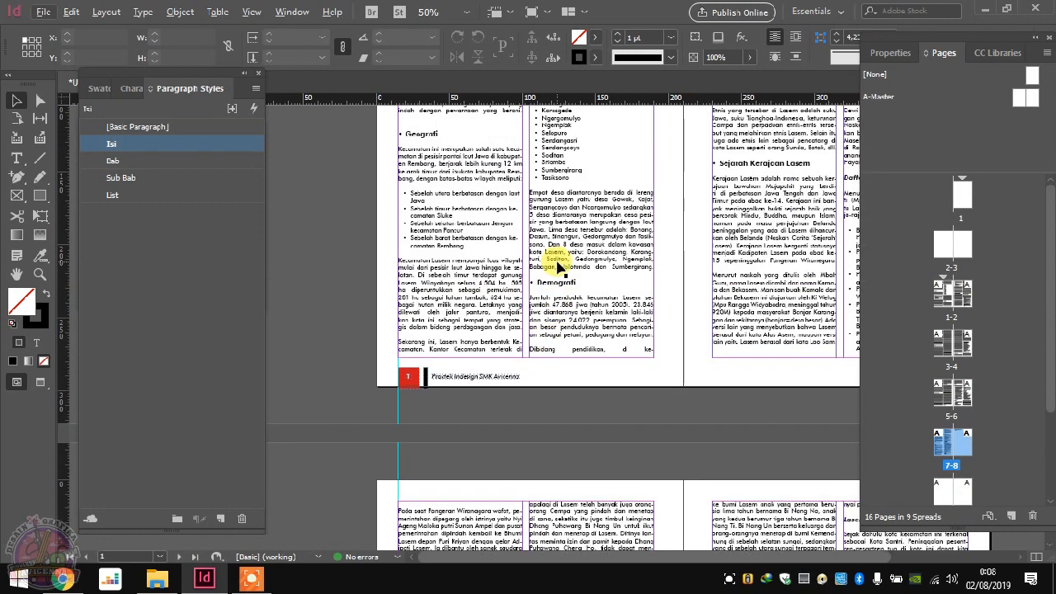
{"action": "scroll", "coordinate": [558, 266], "scroll_direction": "up", "scroll_amount": 2}
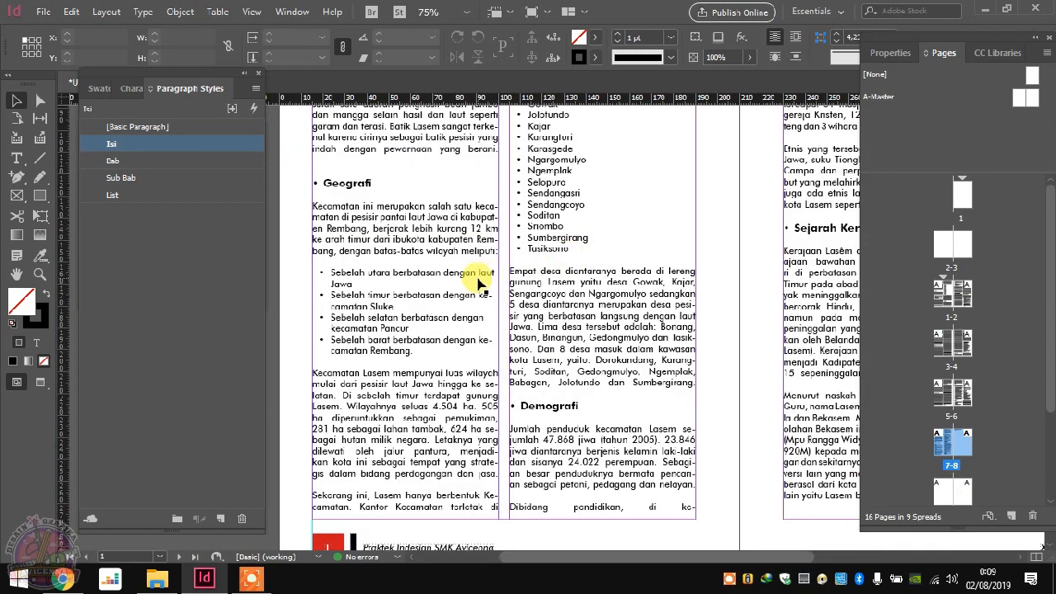
{"action": "scroll", "coordinate": [478, 283], "scroll_direction": "right", "scroll_amount": 3}
{"action": "scroll", "coordinate": [478, 283], "scroll_direction": "left", "scroll_amount": 3}
{"action": "scroll", "coordinate": [478, 283], "scroll_direction": "right", "scroll_amount": 3}
{"action": "scroll", "coordinate": [594, 256], "scroll_direction": "up", "scroll_amount": 3}
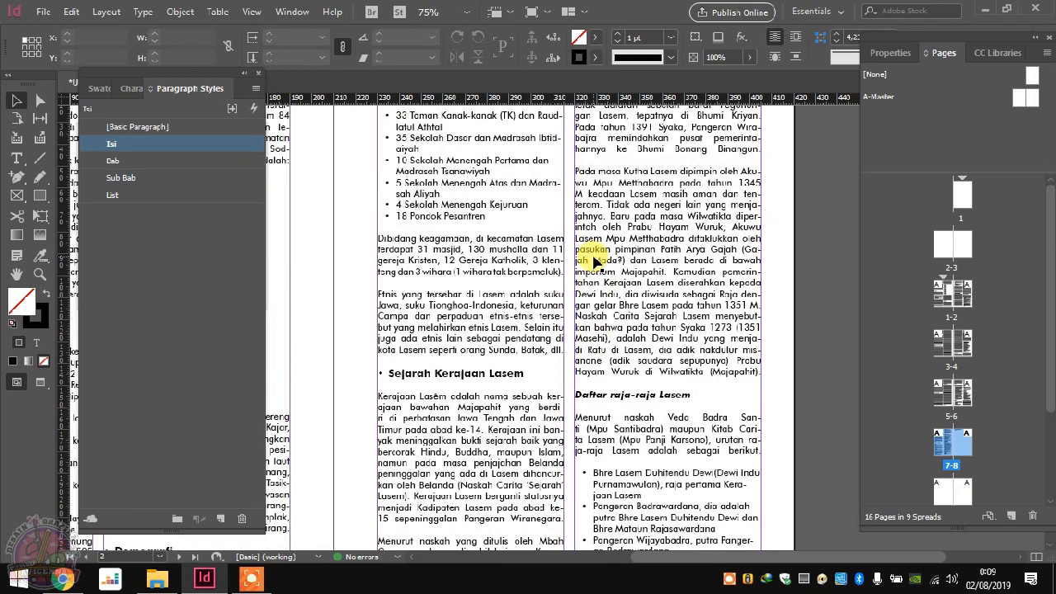
{"action": "scroll", "coordinate": [594, 257], "scroll_direction": "right", "scroll_amount": 3}
{"action": "scroll", "coordinate": [594, 256], "scroll_direction": "up", "scroll_amount": 1}
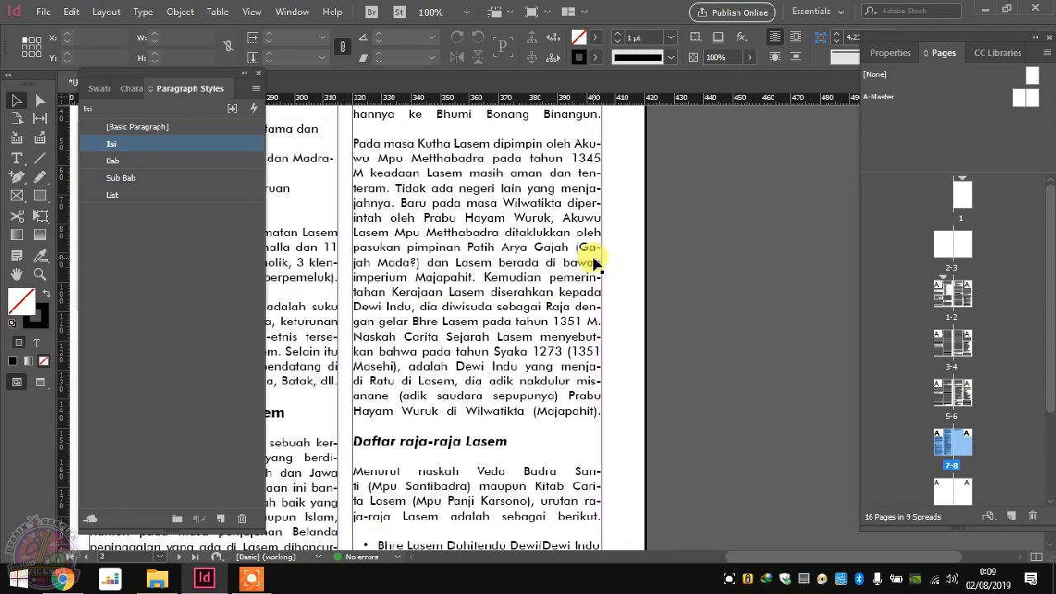
{"action": "scroll", "coordinate": [594, 257], "scroll_direction": "down", "scroll_amount": 3}
{"action": "scroll", "coordinate": [545, 231], "scroll_direction": "up", "scroll_amount": 2}
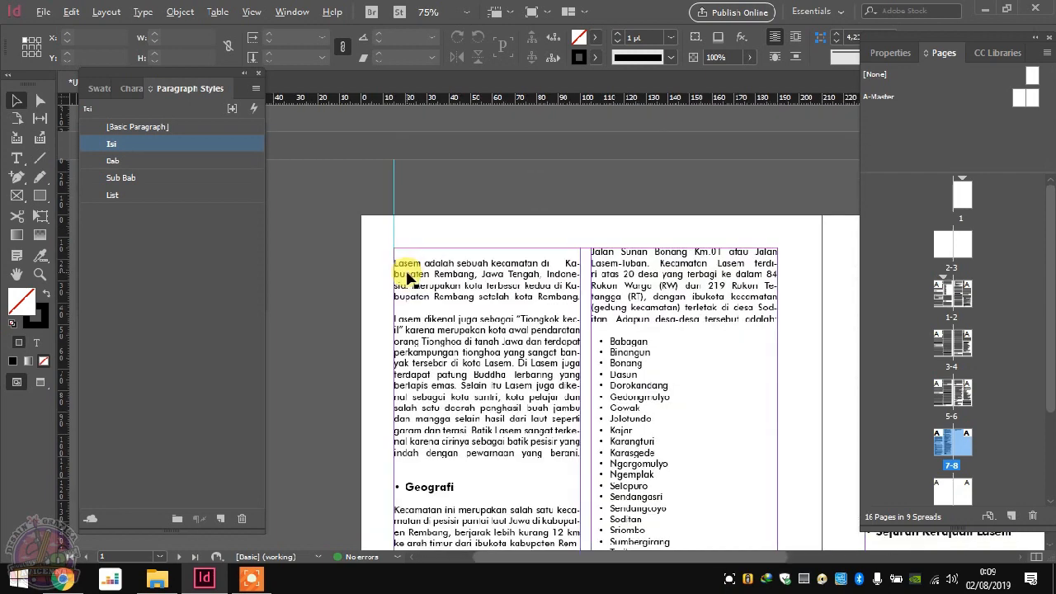
Step: Delete the empty line above the article's opening paragraph on page 1
{"action": "scroll", "coordinate": [410, 288], "scroll_direction": "up", "scroll_amount": 2}
{"action": "double_click", "coordinate": [385, 248]}
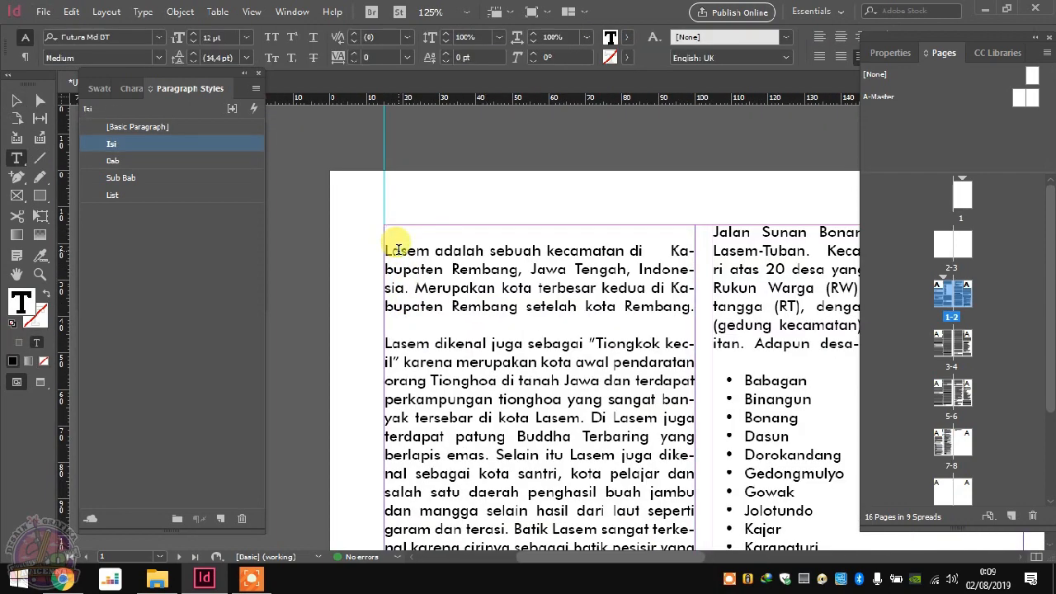
{"action": "key", "text": "BackSpace"}
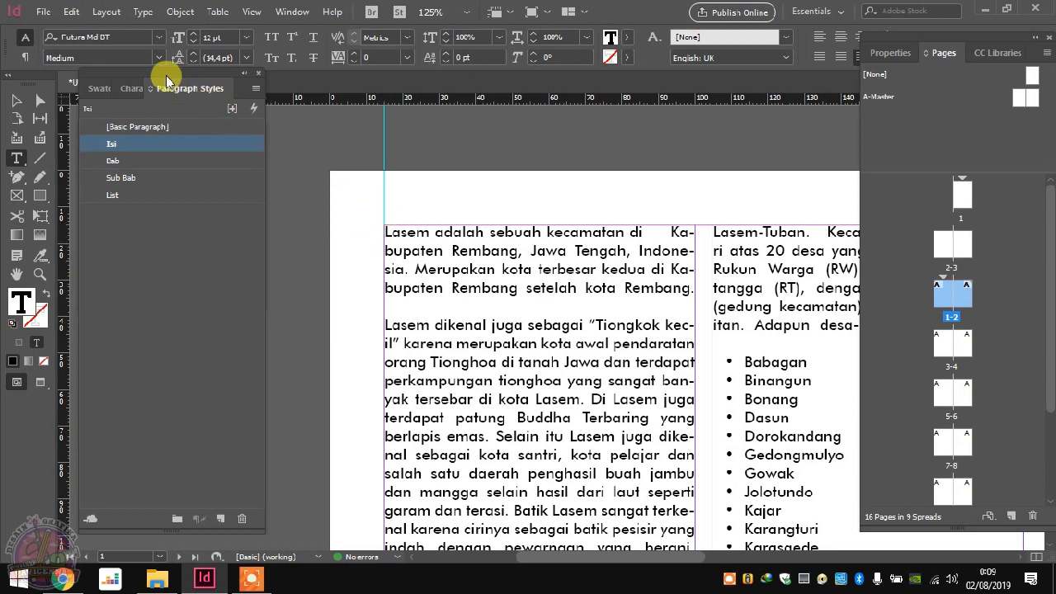
Step: Bring up the paragraph formatting settings alongside the paragraph styles list, keeping the opening paragraph on page 1 in view
{"action": "left_click_drag", "start_coordinate": [172, 76], "coordinate": [206, 58]}
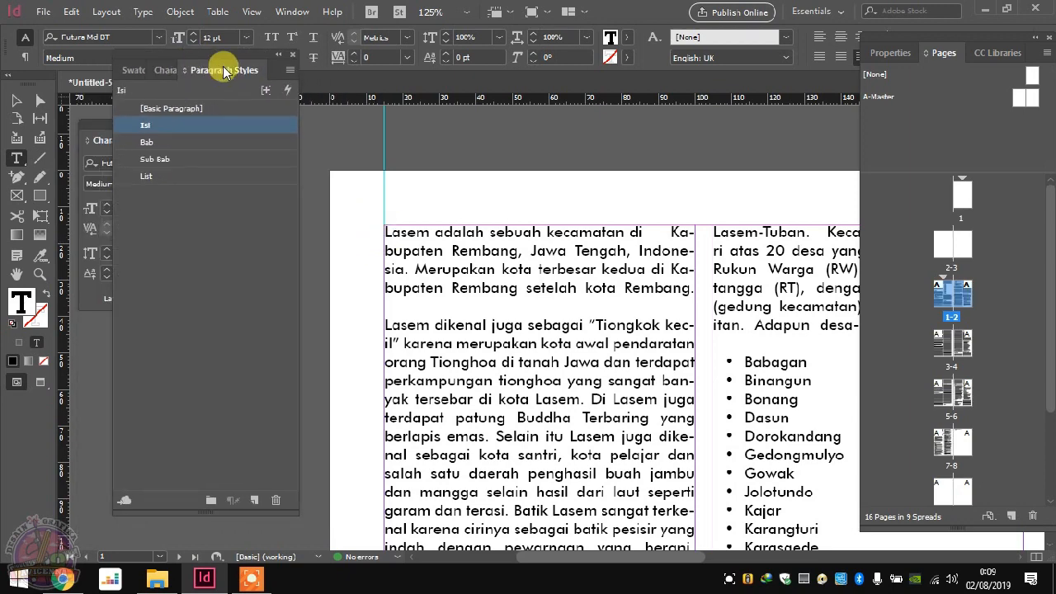
{"action": "left_click", "coordinate": [140, 12]}
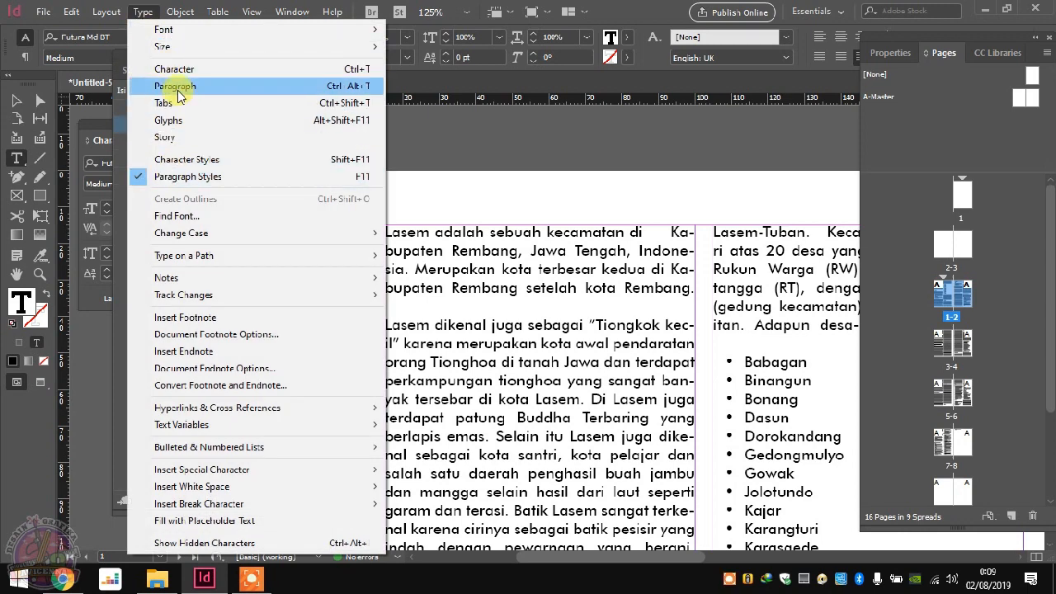
{"action": "left_click", "coordinate": [206, 86]}
{"action": "left_click_drag", "start_coordinate": [211, 33], "coordinate": [312, 26]}
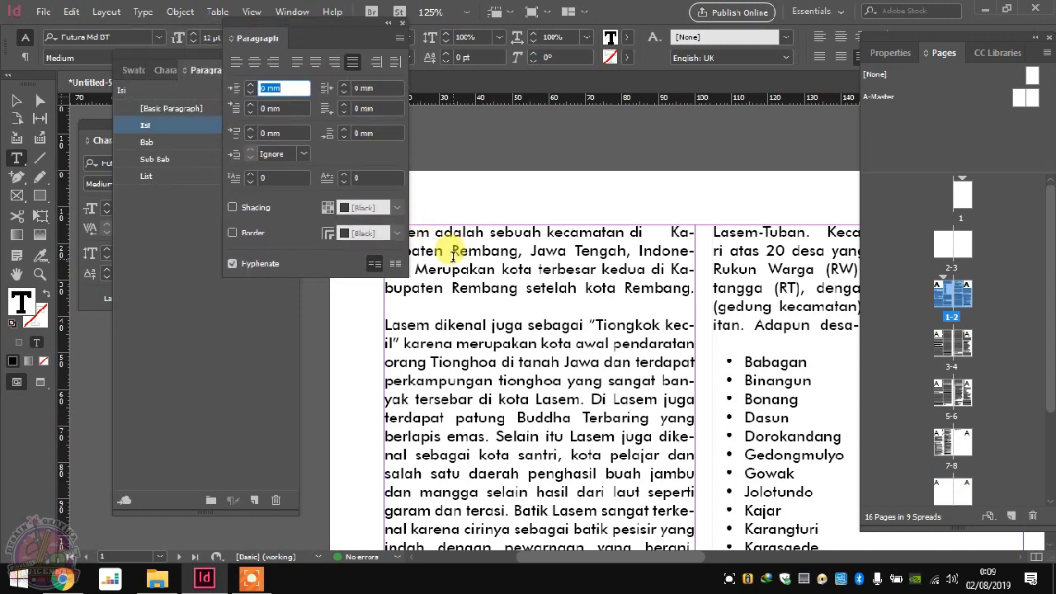
Step: Switch to Chrome to examine the opening paragraph's drop cap in ENSIKLOPEDI LASEM.pdf, and return to InDesign
{"action": "left_click", "coordinate": [76, 587]}
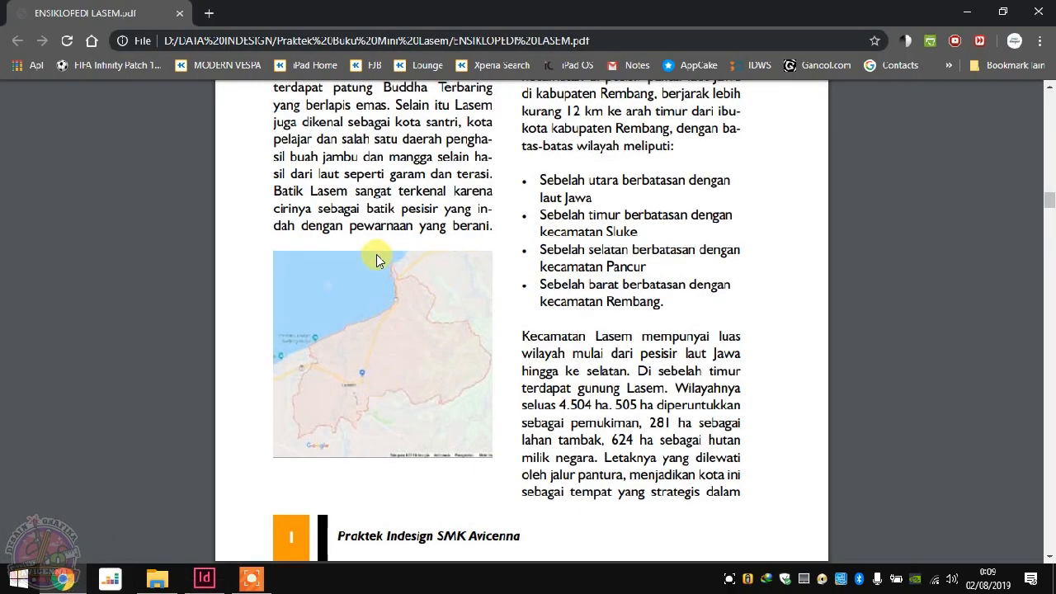
{"action": "scroll", "coordinate": [376, 254], "scroll_direction": "up", "scroll_amount": 5}
{"action": "left_click_drag", "start_coordinate": [313, 247], "coordinate": [332, 358]}
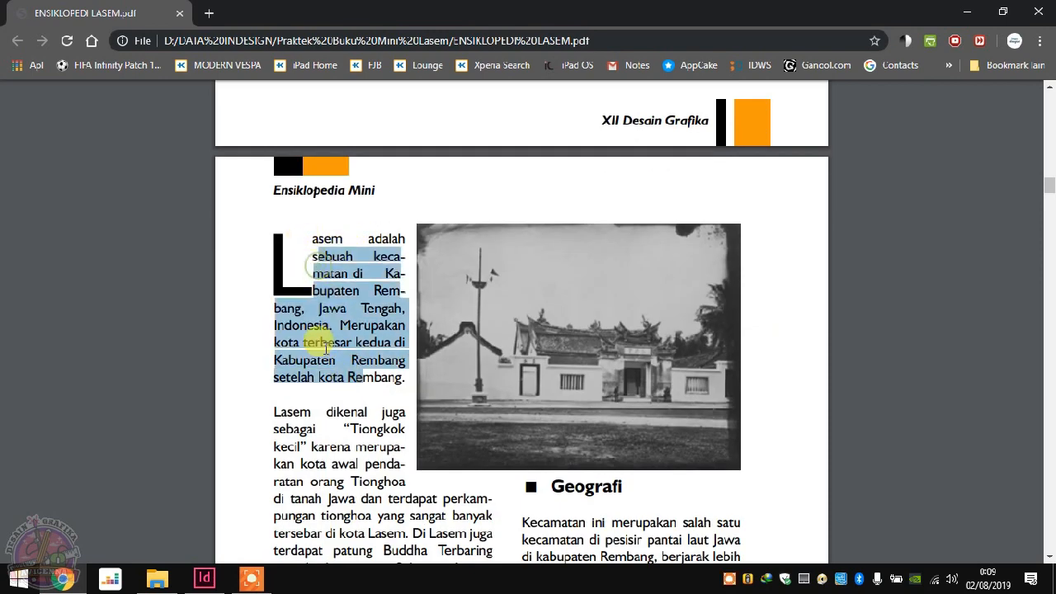
{"action": "left_click", "coordinate": [300, 278]}
{"action": "left_click_drag", "start_coordinate": [273, 259], "coordinate": [308, 305]}
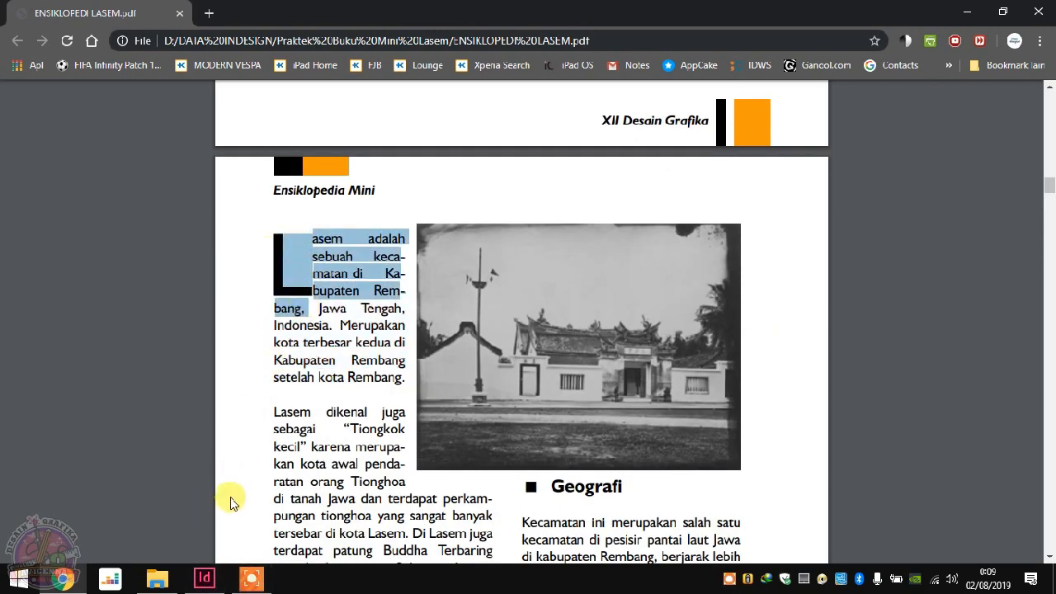
{"action": "left_click", "coordinate": [203, 577]}
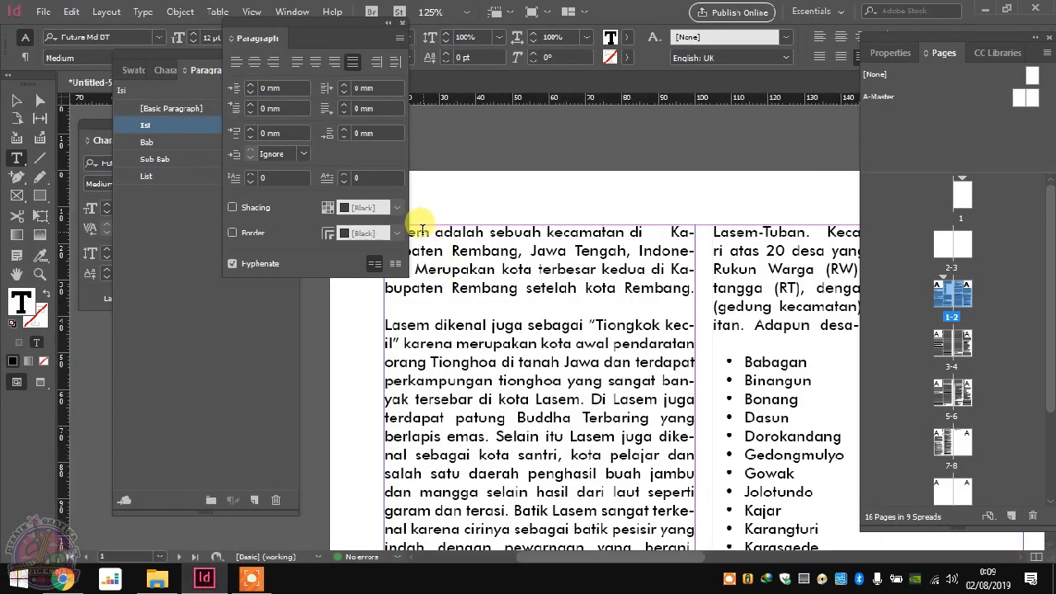
Step: Apply a four-line drop cap to the opening paragraph on page 1 and deselect the text
{"action": "left_click_drag", "start_coordinate": [412, 233], "coordinate": [609, 289]}
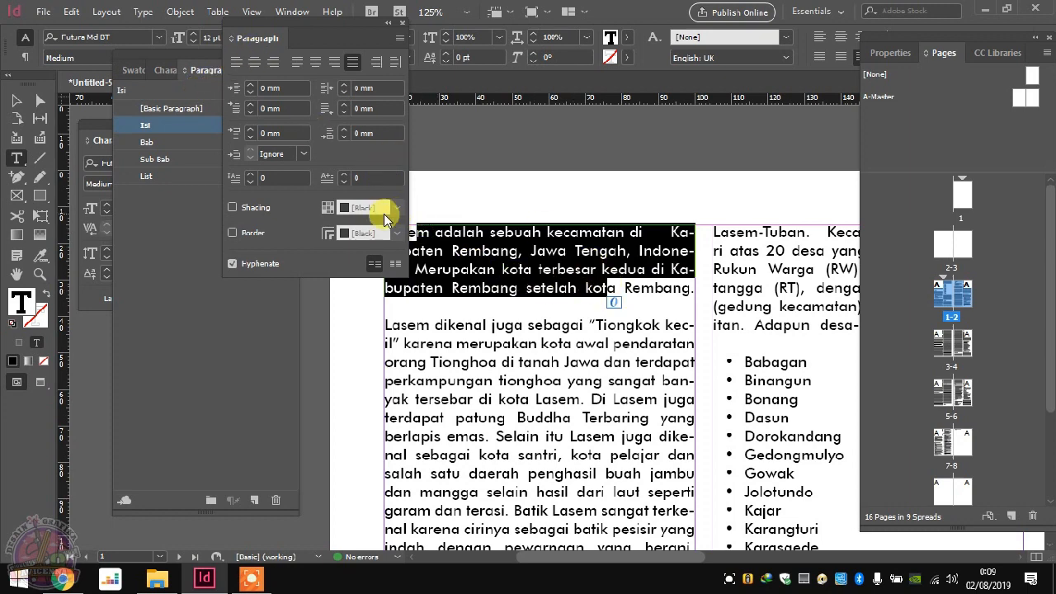
{"action": "left_click", "coordinate": [693, 288], "text": "shift"}
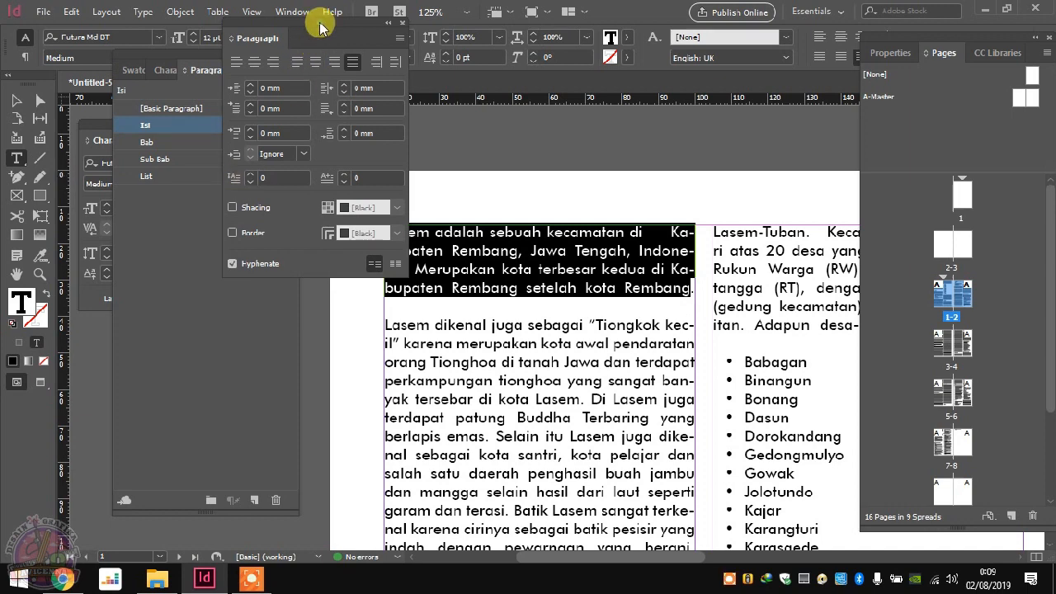
{"action": "left_click_drag", "start_coordinate": [305, 38], "coordinate": [240, 70]}
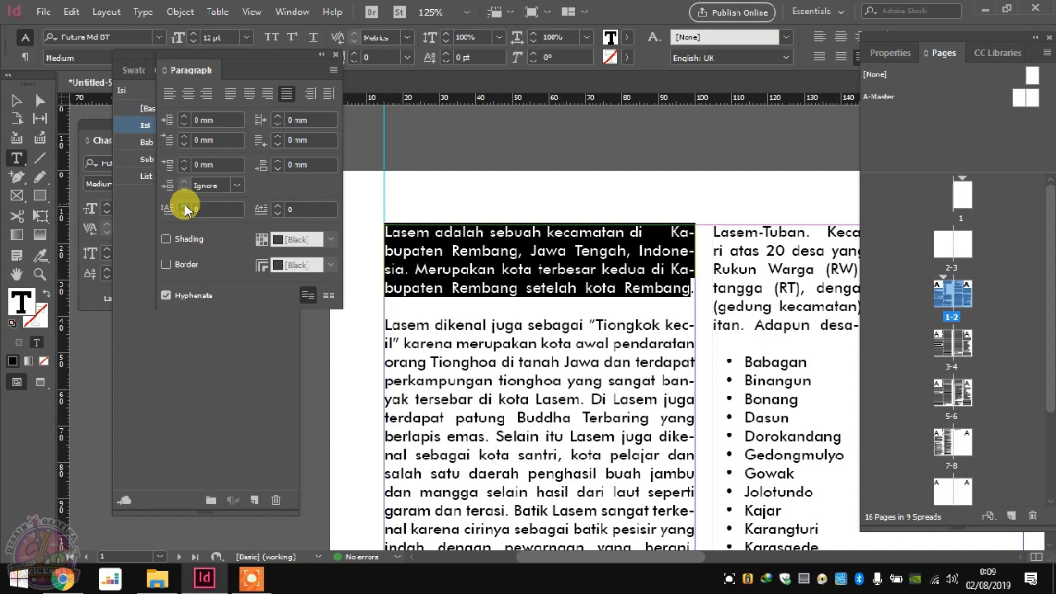
{"action": "left_click", "coordinate": [184, 205]}
{"action": "left_click", "coordinate": [184, 206]}
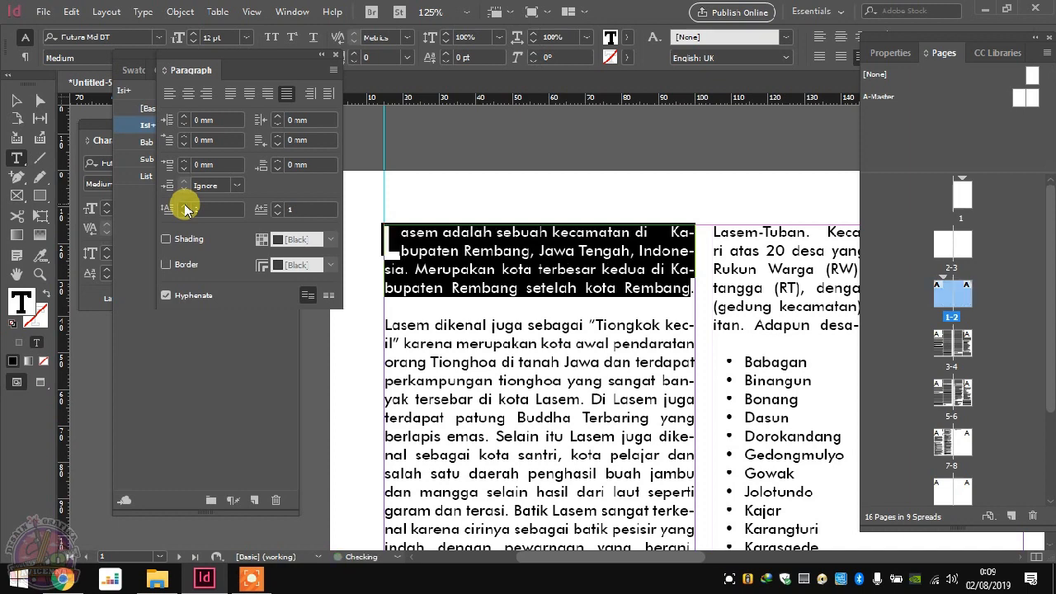
{"action": "left_click", "coordinate": [184, 205]}
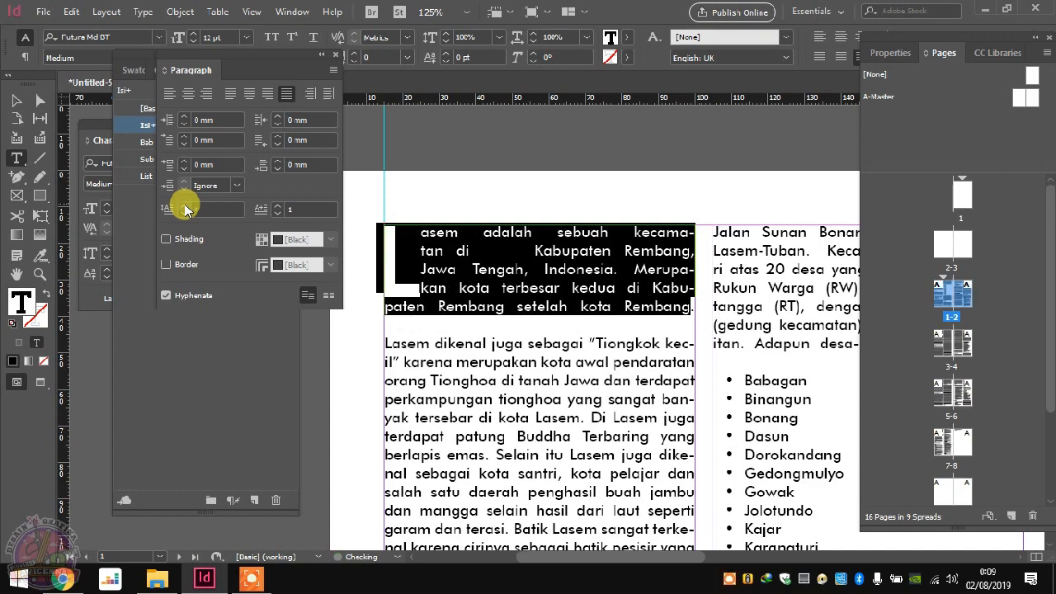
{"action": "left_click", "coordinate": [335, 55]}
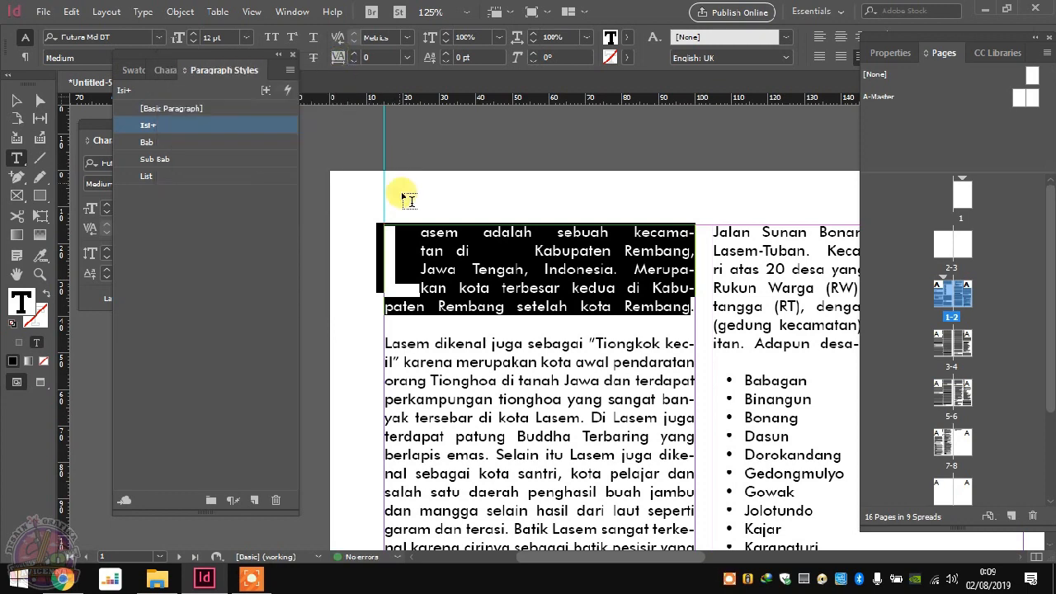
{"action": "scroll", "coordinate": [311, 194], "scroll_direction": "down", "scroll_amount": 2}
{"action": "left_click", "coordinate": [445, 147]}
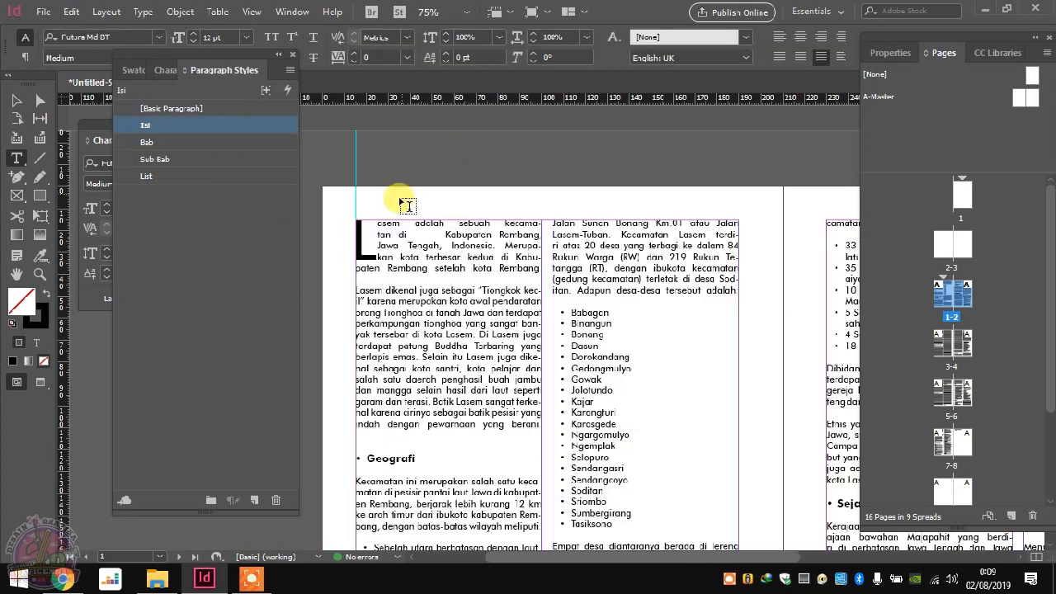
{"action": "left_click", "coordinate": [16, 100]}
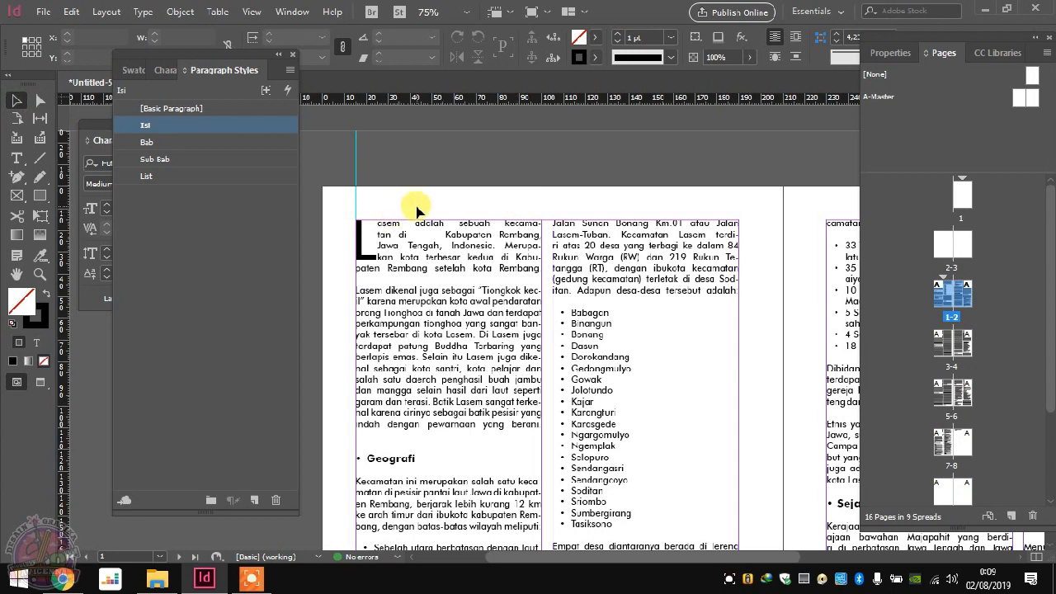
{"action": "scroll", "coordinate": [437, 222], "scroll_direction": "down", "scroll_amount": 2}
{"action": "scroll", "coordinate": [479, 276], "scroll_direction": "up", "scroll_amount": 2}
{"action": "scroll", "coordinate": [471, 245], "scroll_direction": "down", "scroll_amount": 2}
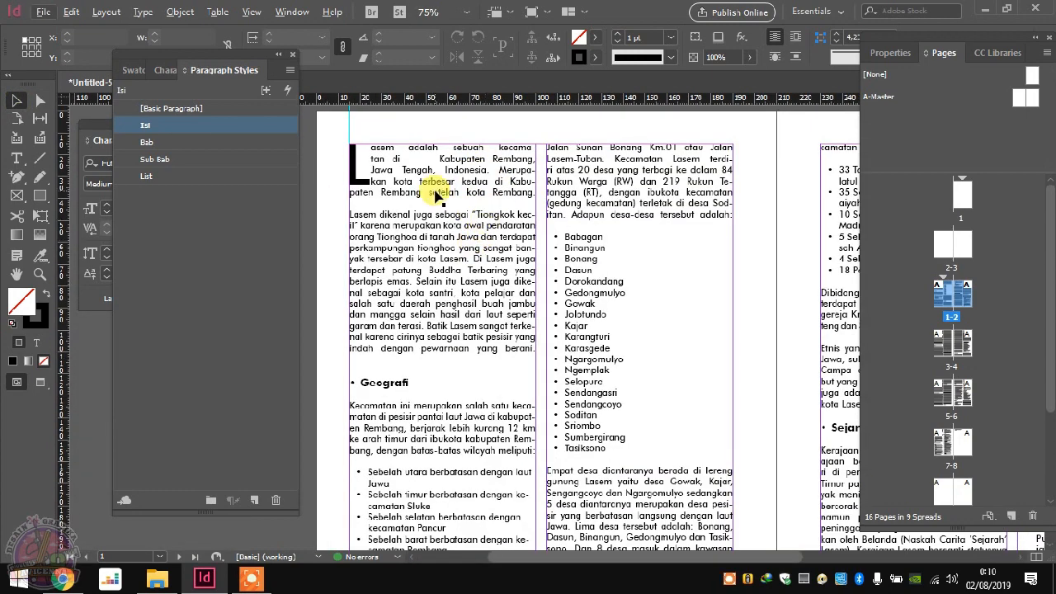
{"action": "scroll", "coordinate": [552, 153], "scroll_direction": "up", "scroll_amount": 2}
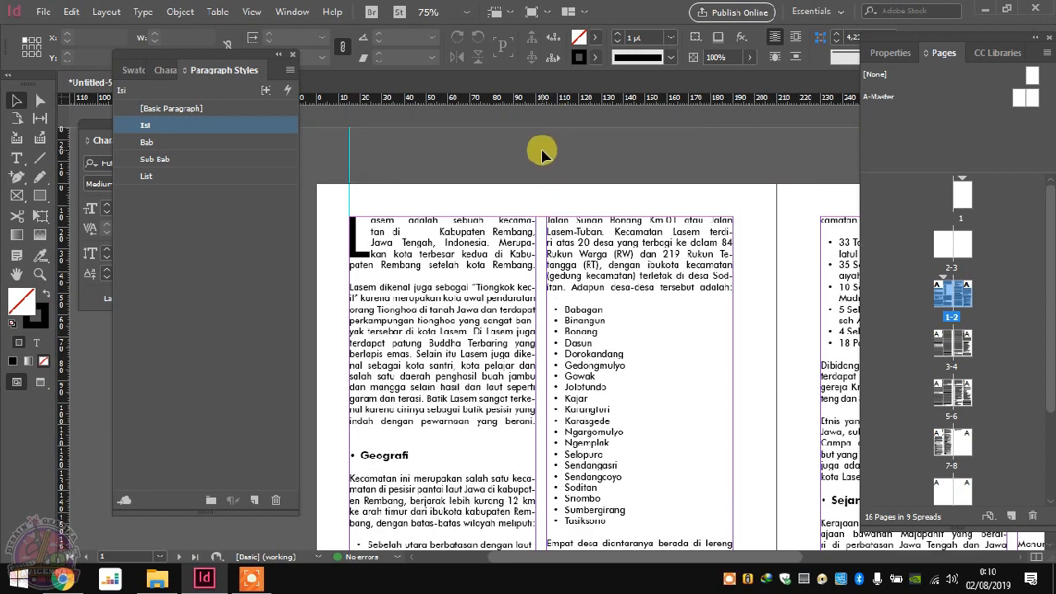
{"action": "left_click_drag", "start_coordinate": [192, 60], "coordinate": [170, 37]}
{"action": "scroll", "coordinate": [450, 132], "scroll_direction": "down", "scroll_amount": 3}
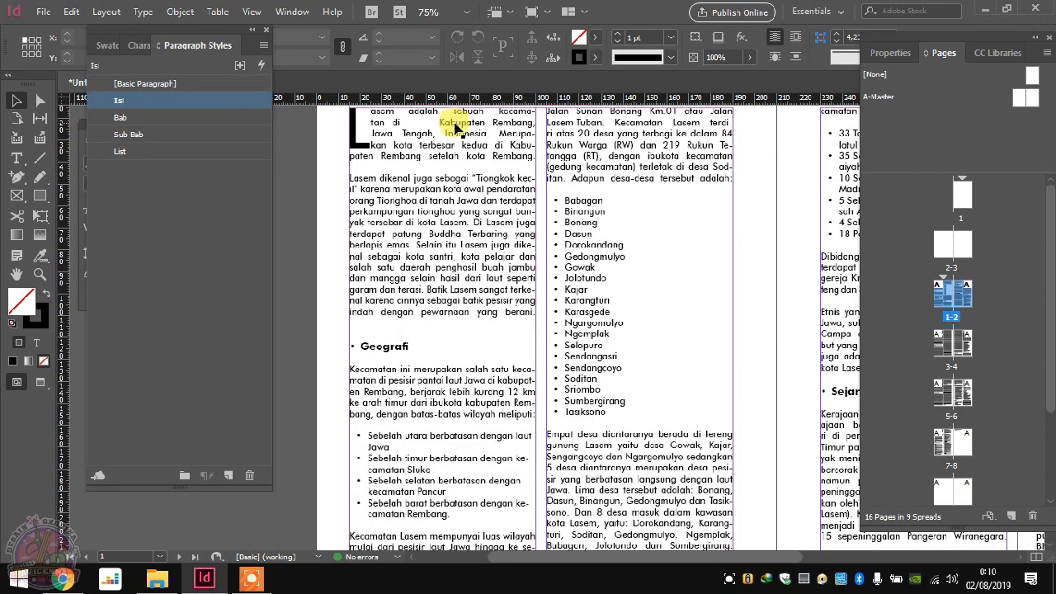
{"action": "scroll", "coordinate": [721, 186], "scroll_direction": "up", "scroll_amount": 2}
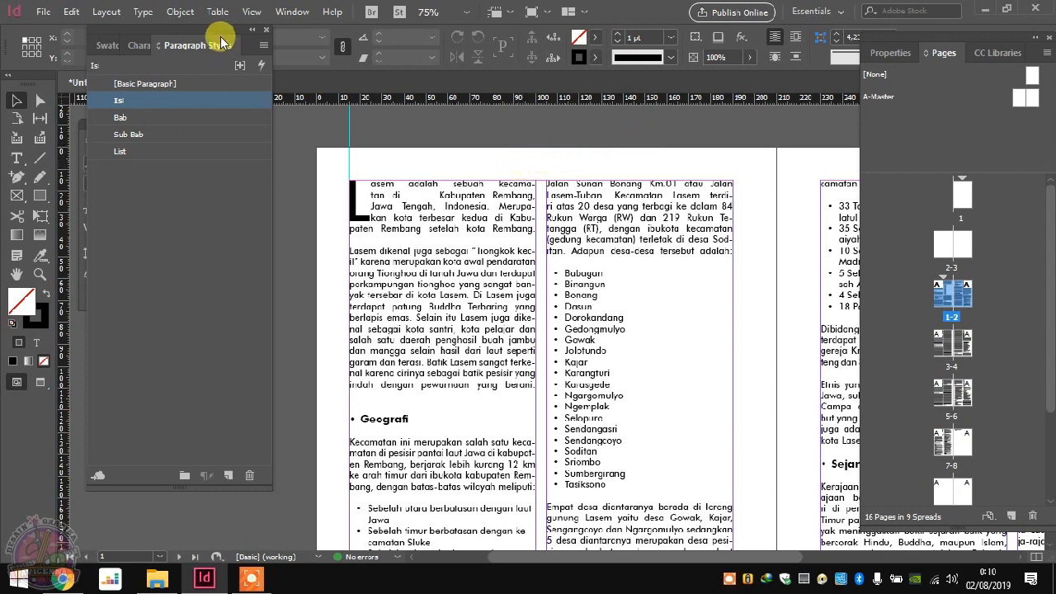
{"action": "left_click_drag", "start_coordinate": [217, 35], "coordinate": [210, 33]}
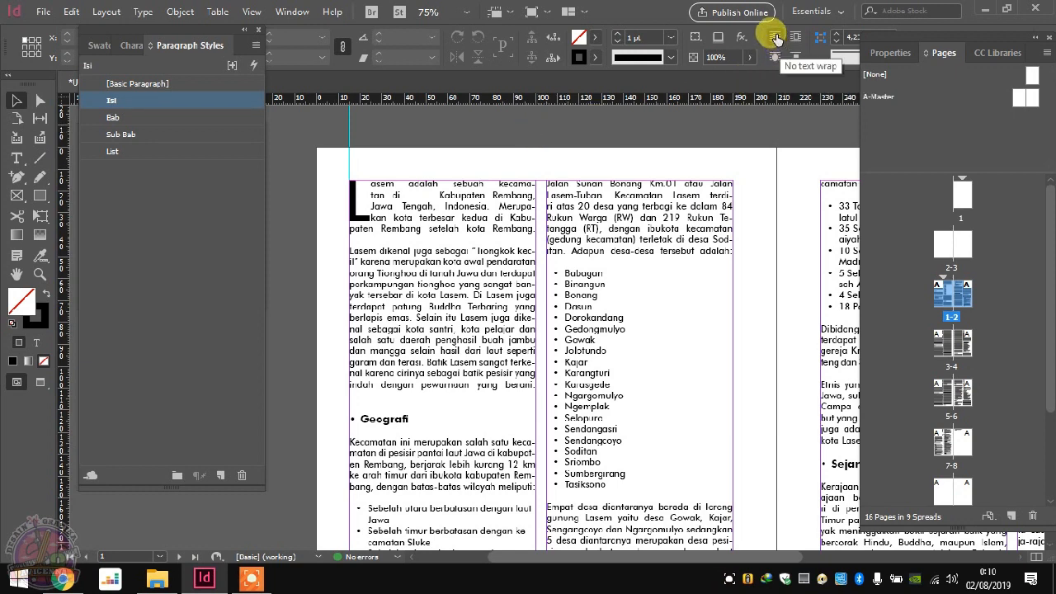
Step: With nothing selected, set the default text wrap to wrap around the object shape
{"action": "left_click", "coordinate": [596, 132]}
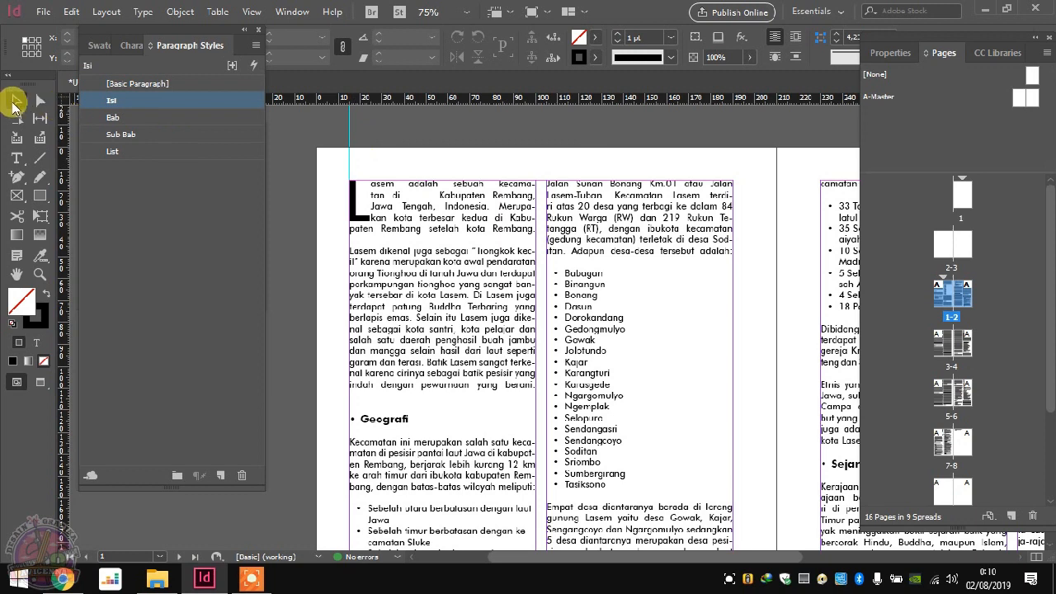
{"action": "left_click", "coordinate": [15, 100]}
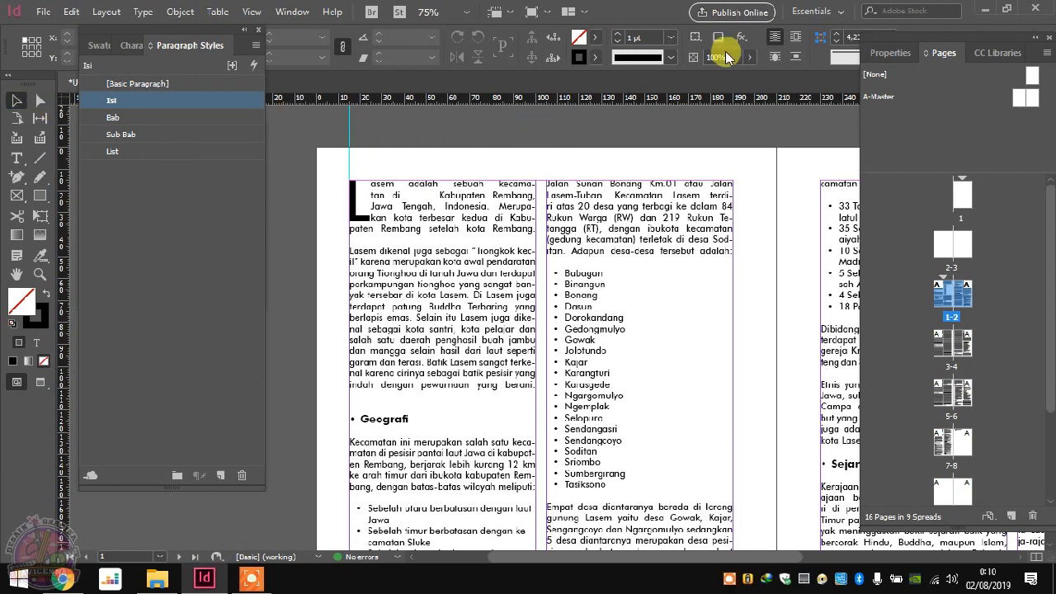
{"action": "left_click", "coordinate": [776, 60]}
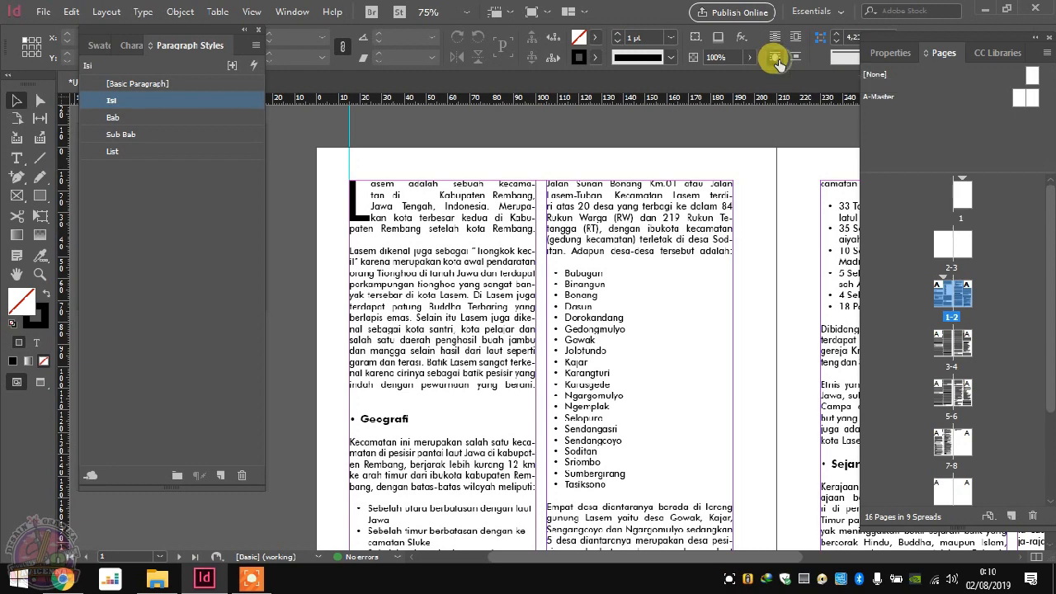
Step: Switch to Chrome and check where the temple photo sits beside the opening text in the reference PDF
{"action": "left_click", "coordinate": [148, 581]}
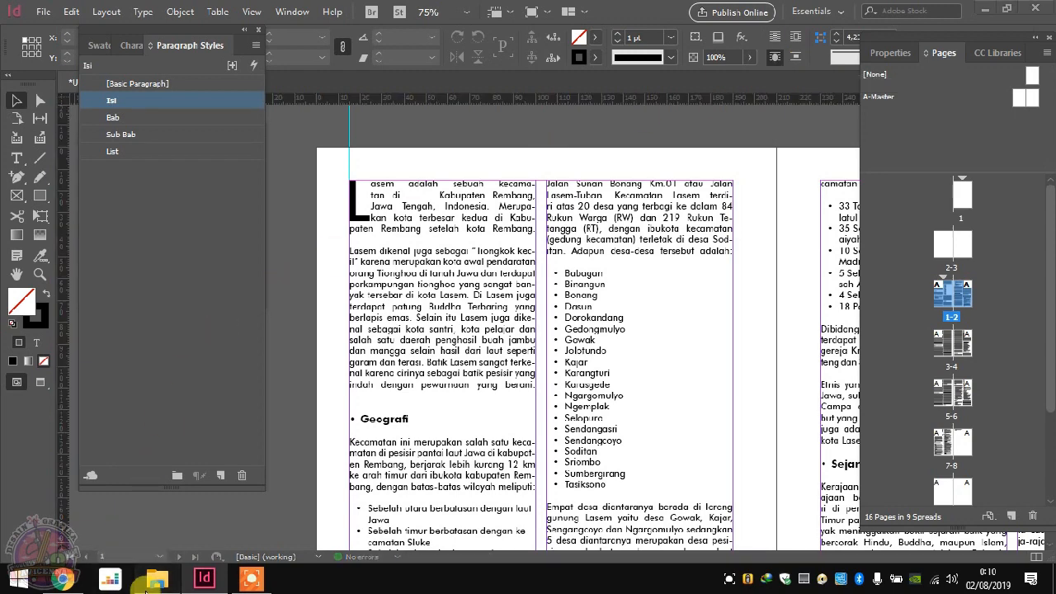
{"action": "left_click", "coordinate": [147, 581]}
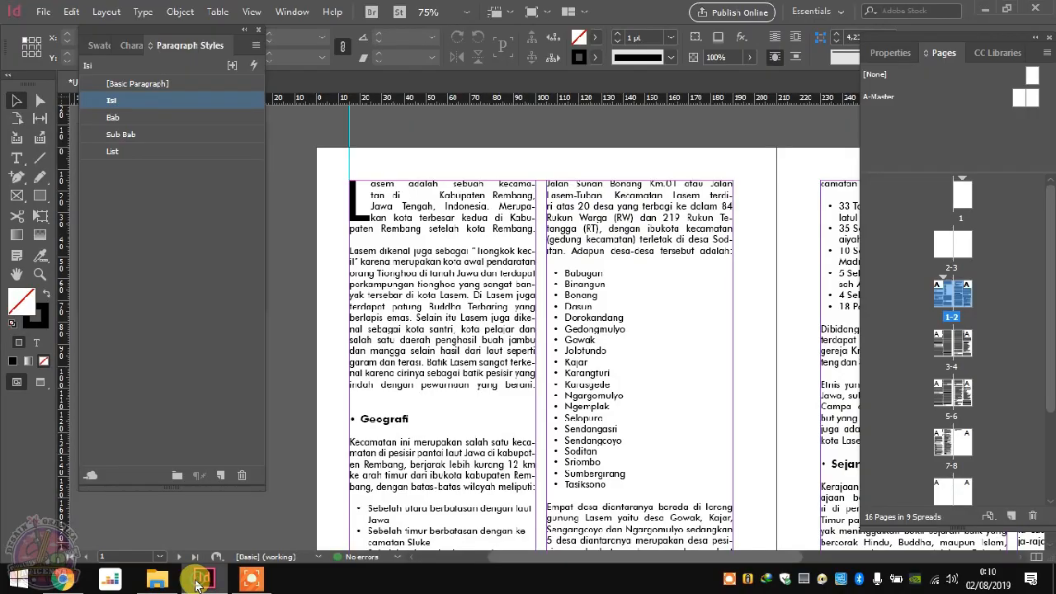
{"action": "left_click", "coordinate": [80, 583]}
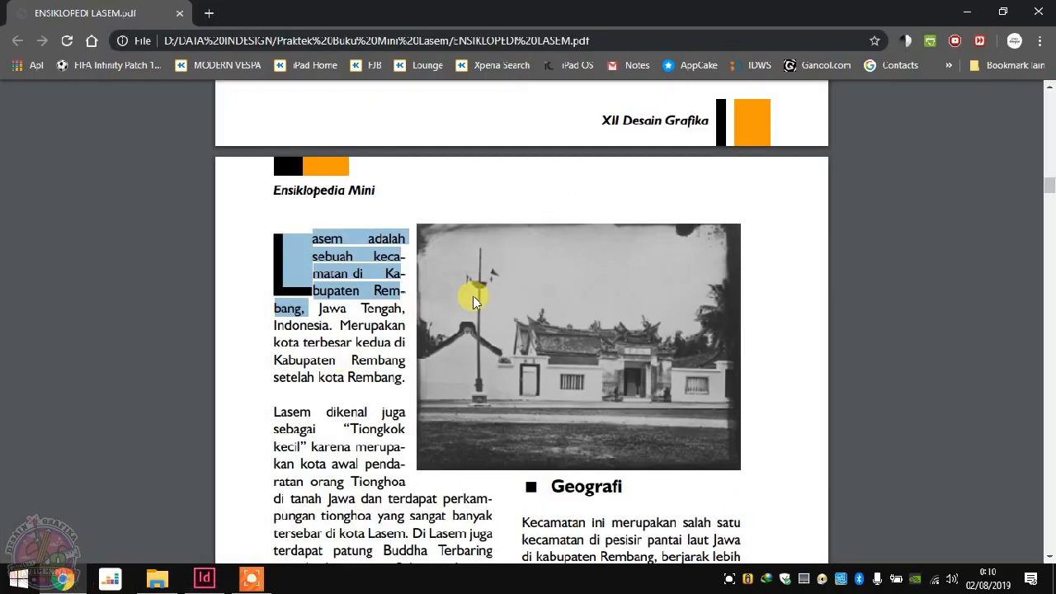
{"action": "left_click", "coordinate": [494, 237]}
Step: Place kuil.jpg from the Praktek Buku Mini Lasem folder beside page 1's opening paragraph, about 100 mm wide and ending at the second column's outer edge
{"action": "left_click", "coordinate": [157, 581]}
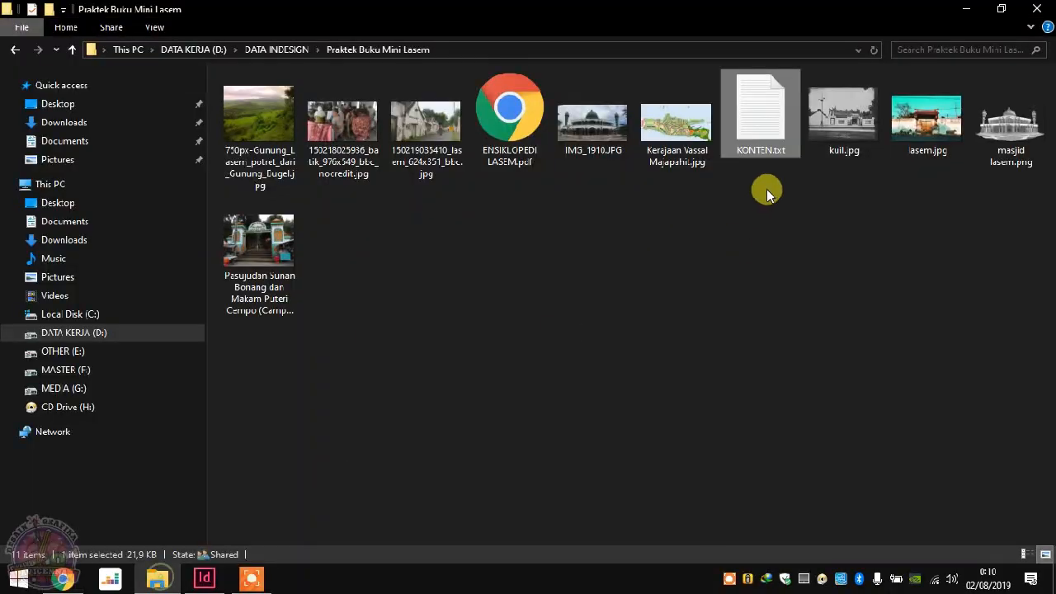
{"action": "left_click_drag", "start_coordinate": [833, 122], "coordinate": [515, 136]}
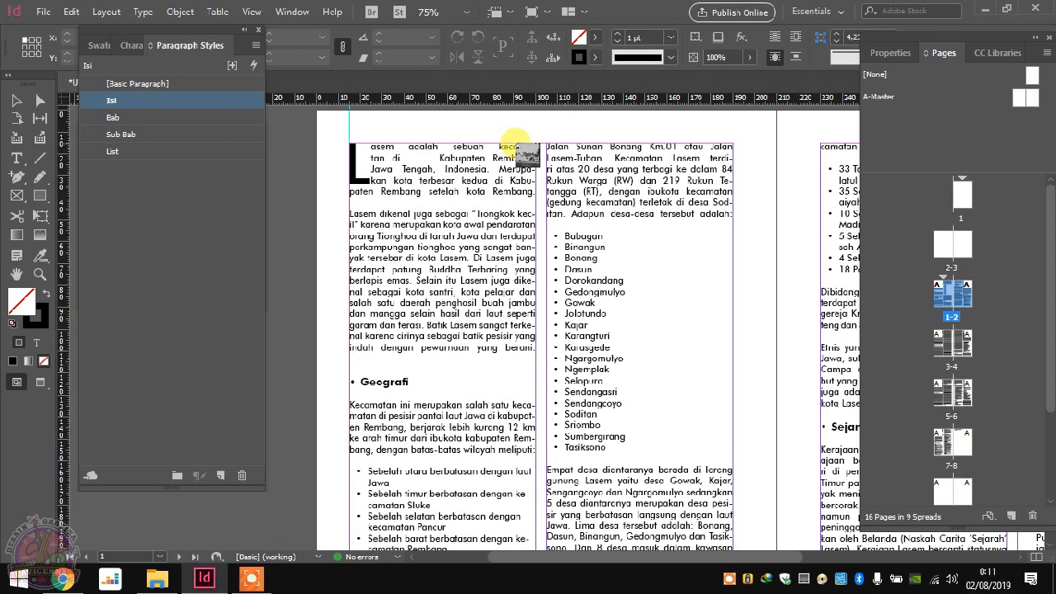
{"action": "left_click_drag", "start_coordinate": [513, 136], "coordinate": [732, 338]}
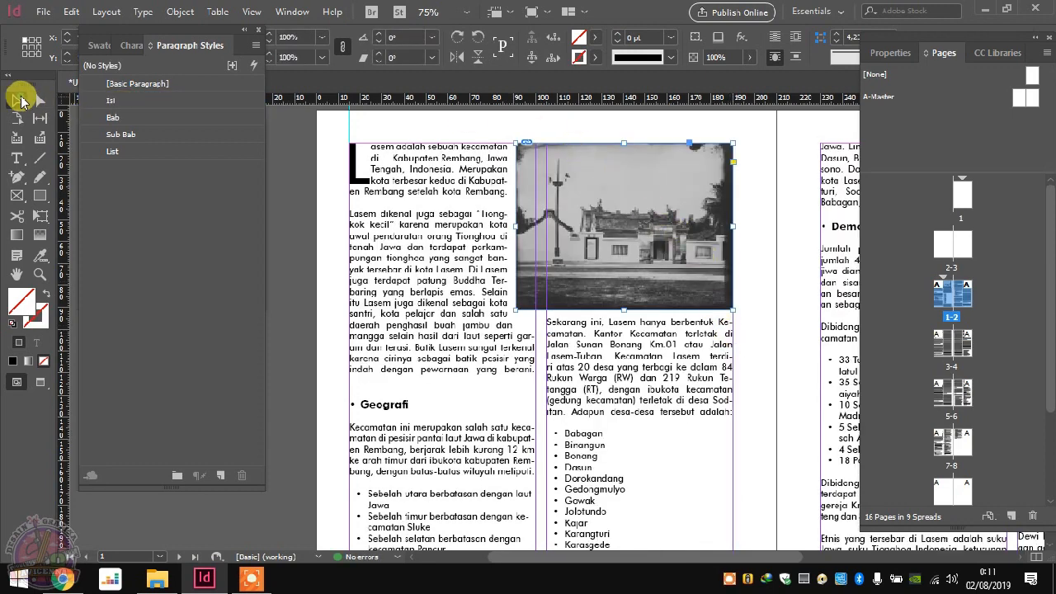
{"action": "left_click", "coordinate": [528, 143]}
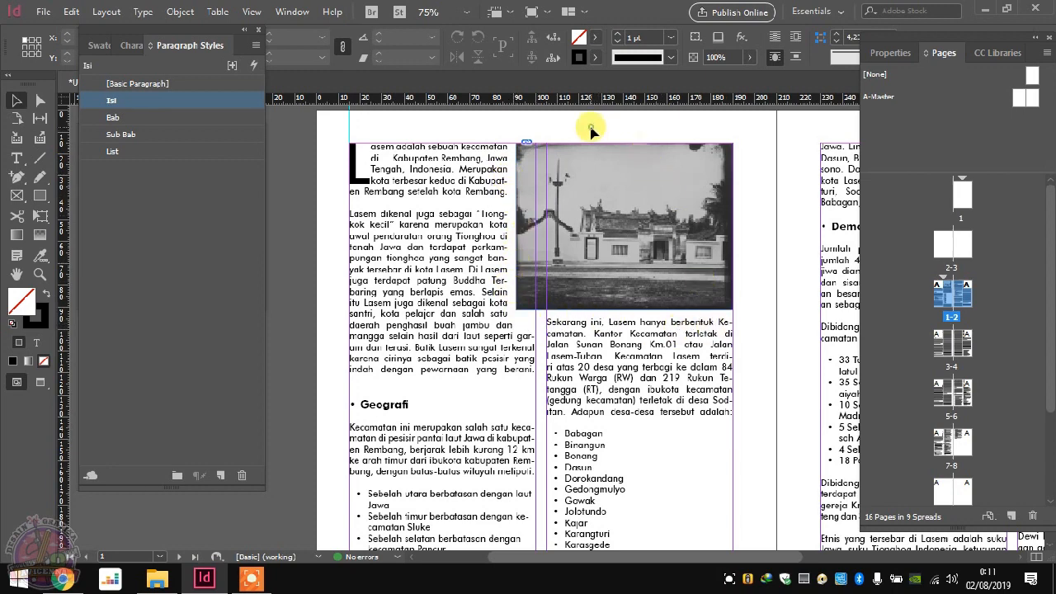
Step: Preview page 1 without guides and frame edges, return to normal view, and inspect the text wrap around the temple photo
{"action": "key", "text": "w"}
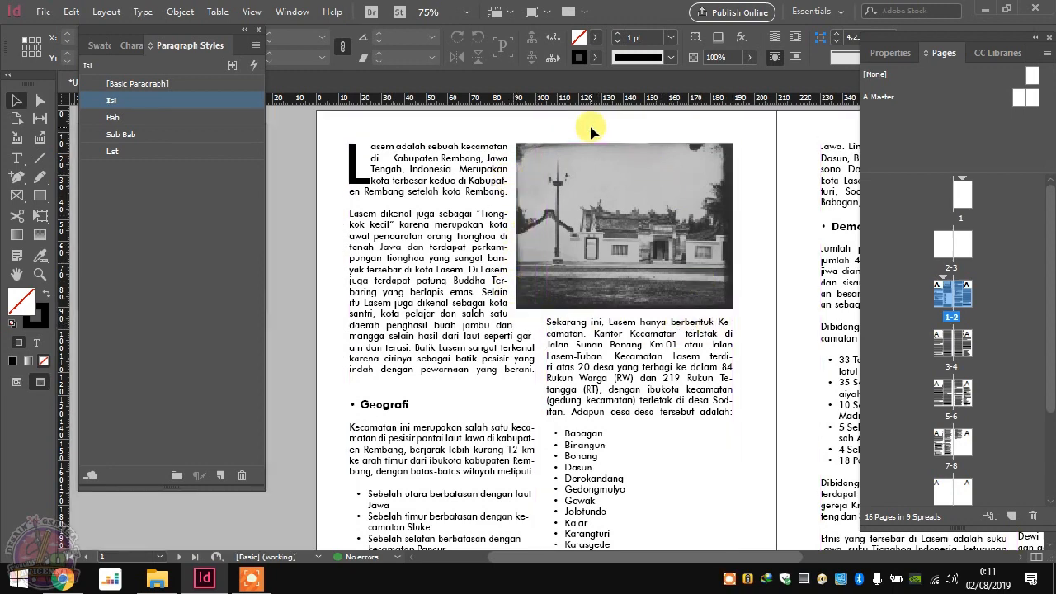
{"action": "key", "text": "w"}
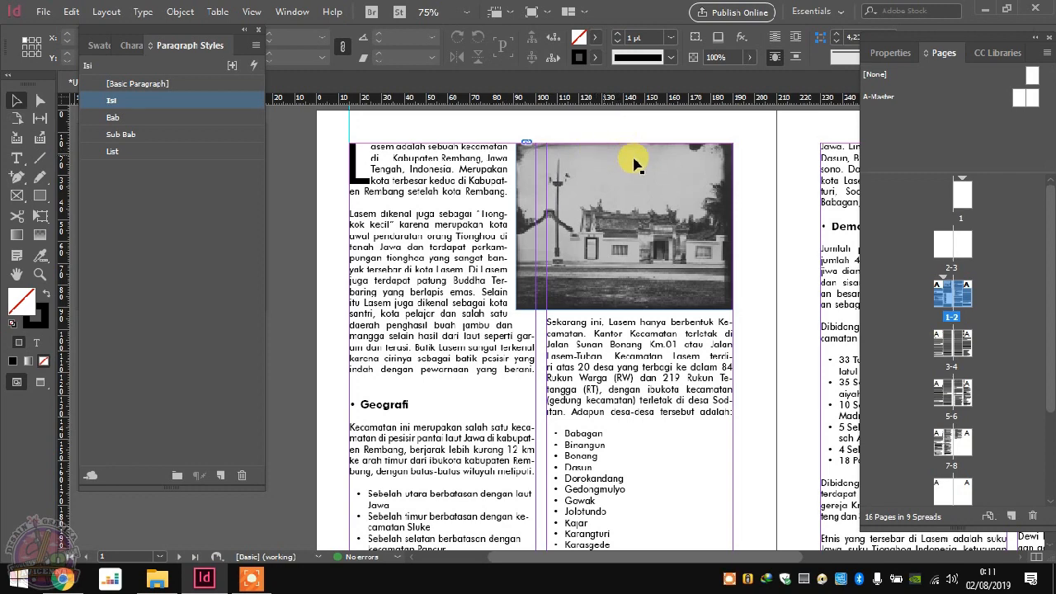
{"action": "scroll", "coordinate": [650, 162], "scroll_direction": "up", "scroll_amount": 1}
{"action": "scroll", "coordinate": [543, 142], "scroll_direction": "up", "scroll_amount": 1}
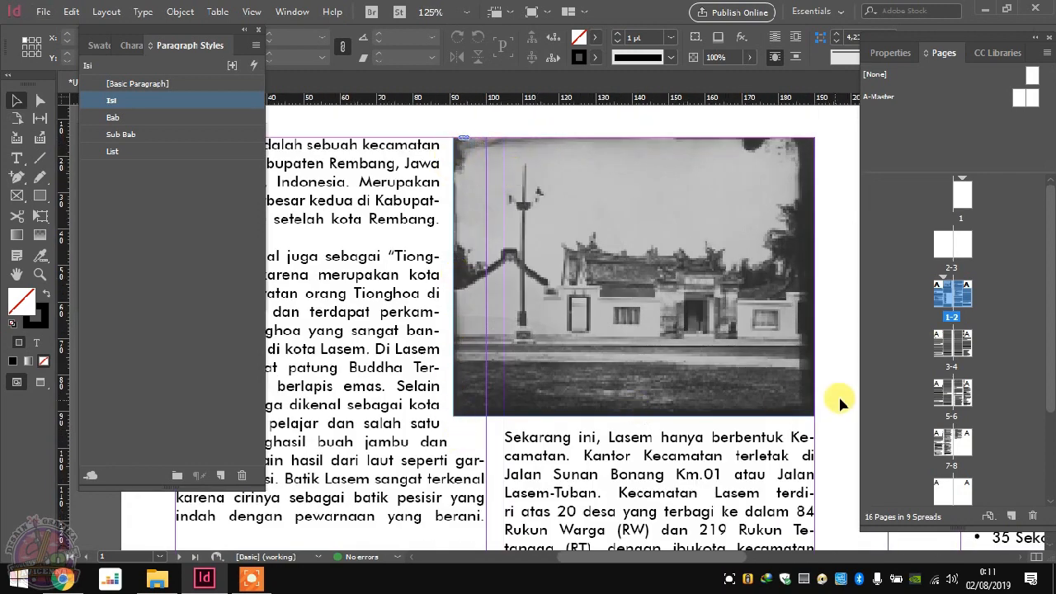
Step: Inspect the temple photo's text wrap boundary and how page 1's columns flow around it
{"action": "left_click", "coordinate": [557, 209]}
{"action": "left_click", "coordinate": [558, 210]}
{"action": "scroll", "coordinate": [458, 141], "scroll_direction": "up", "scroll_amount": 1}
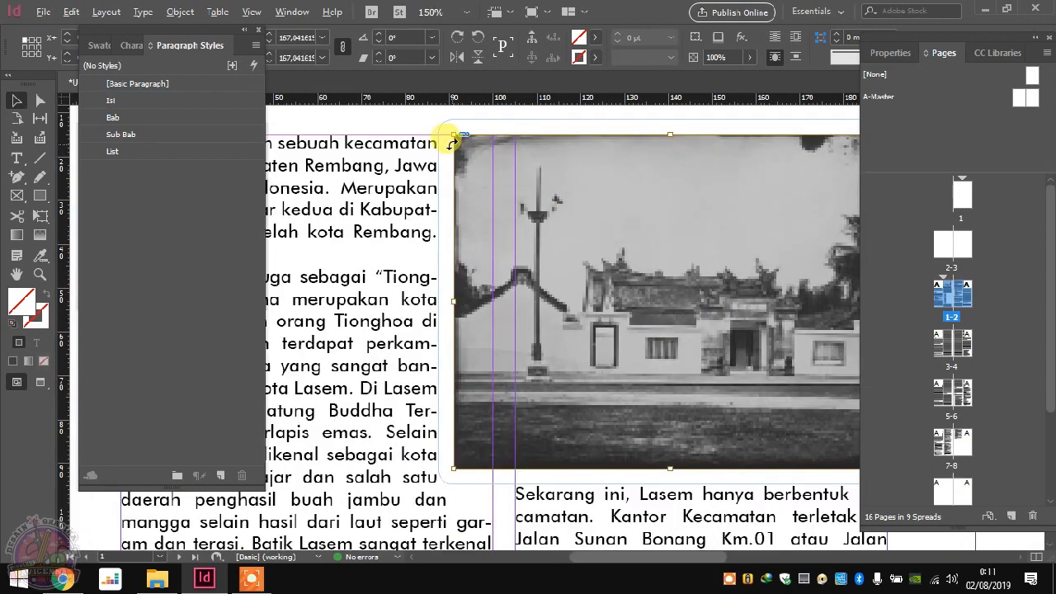
{"action": "scroll", "coordinate": [459, 142], "scroll_direction": "down", "scroll_amount": 1}
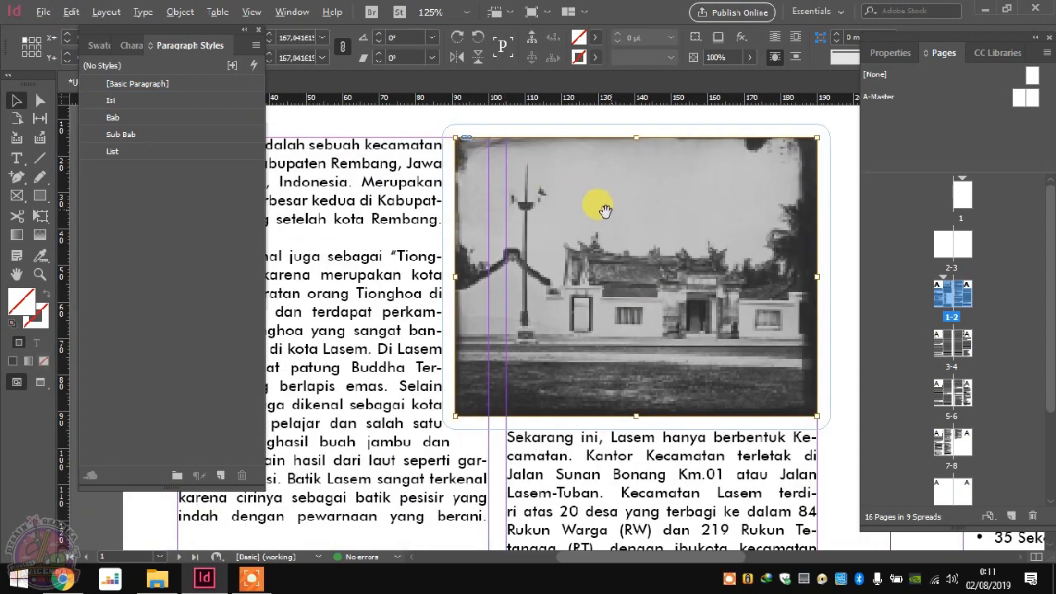
{"action": "scroll", "coordinate": [588, 208], "scroll_direction": "down", "scroll_amount": 1}
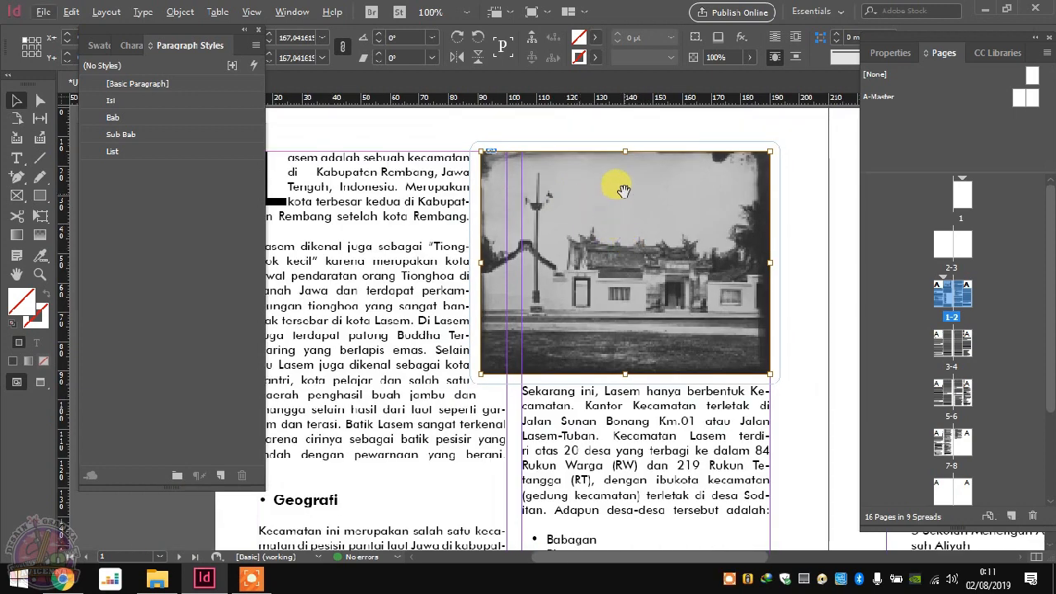
{"action": "left_click_drag", "start_coordinate": [584, 223], "coordinate": [509, 265]}
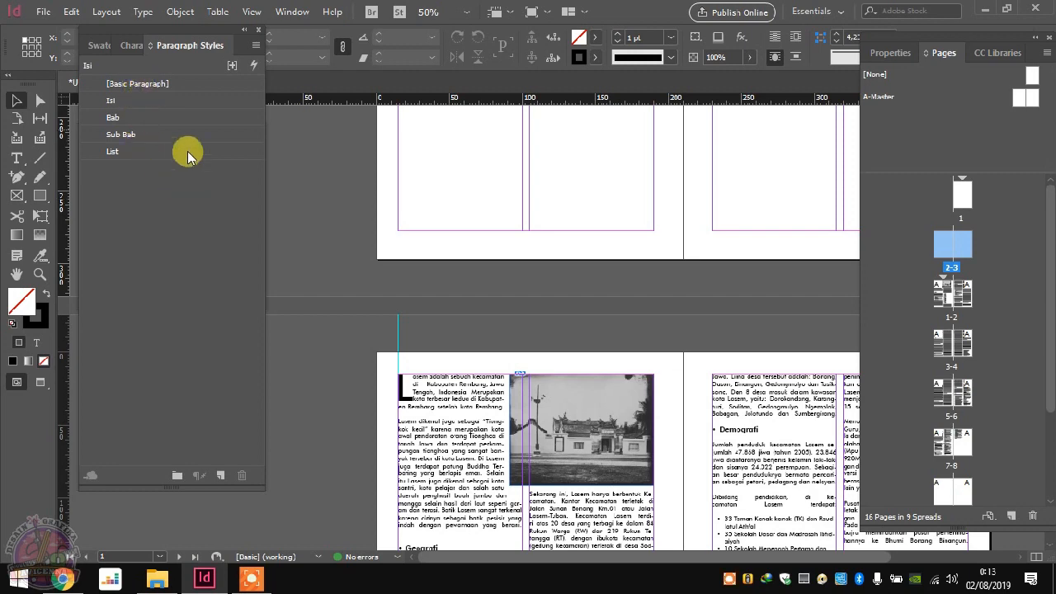
{"action": "scroll", "coordinate": [561, 263], "scroll_direction": "down", "scroll_amount": 3}
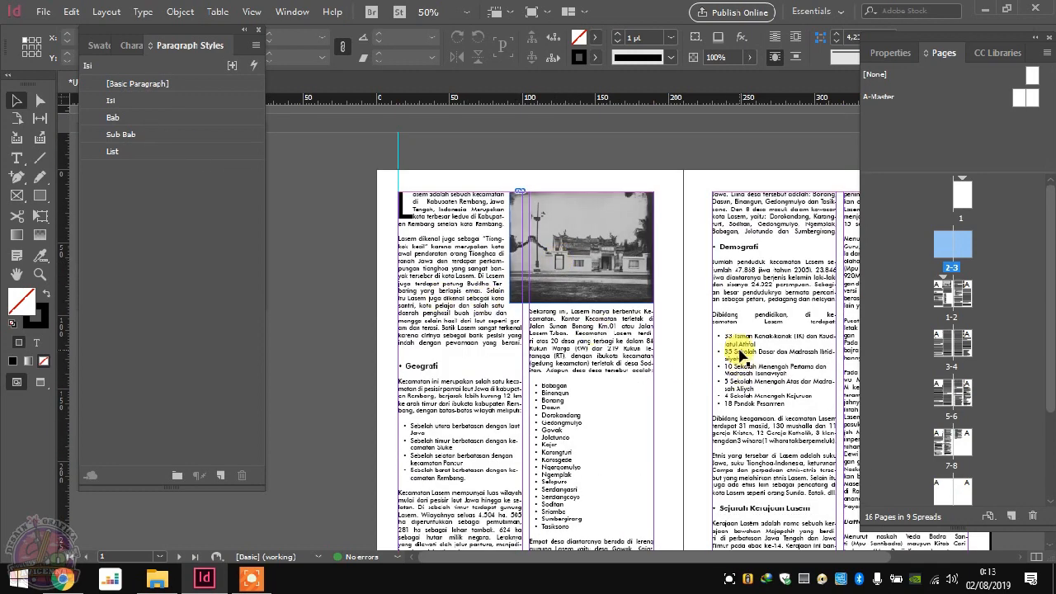
{"action": "scroll", "coordinate": [726, 353], "scroll_direction": "down", "scroll_amount": 2}
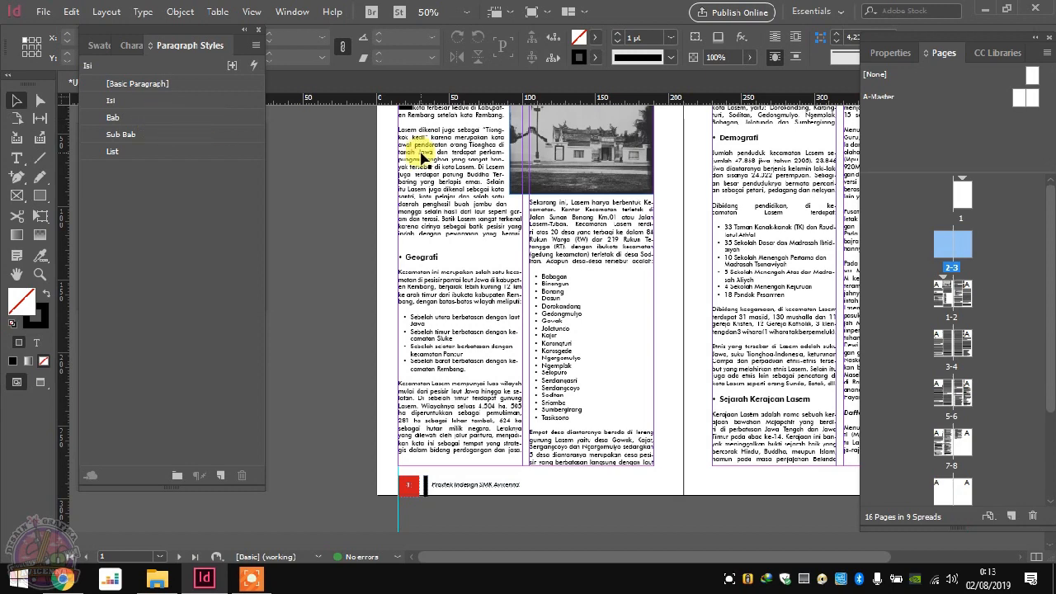
{"action": "scroll", "coordinate": [528, 193], "scroll_direction": "up", "scroll_amount": 3}
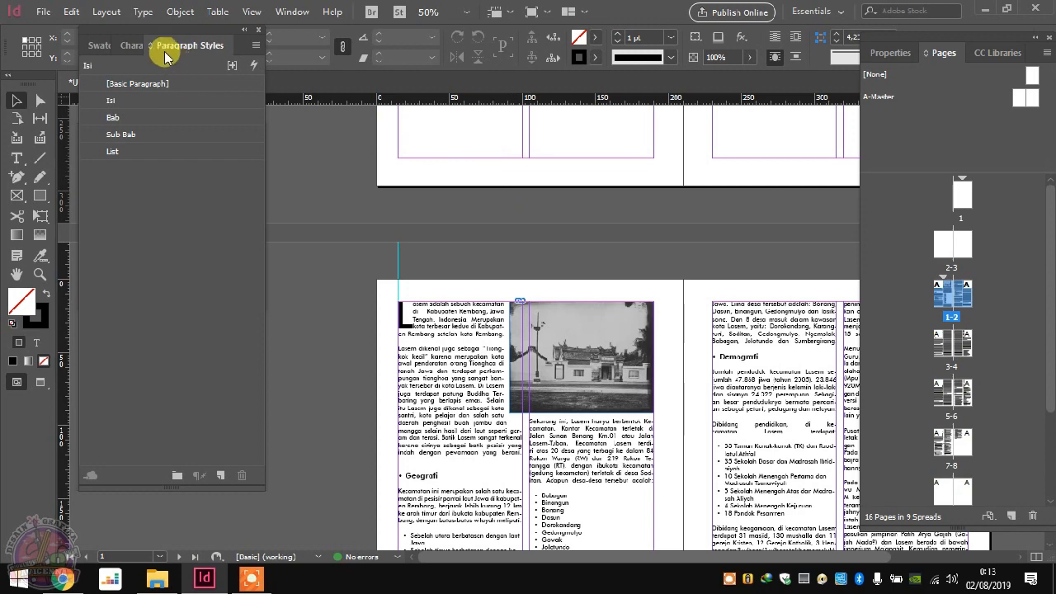
Step: Start a table of contents for the document and clear its default title
{"action": "left_click", "coordinate": [142, 12]}
{"action": "mouse_move", "coordinate": [106, 12]}
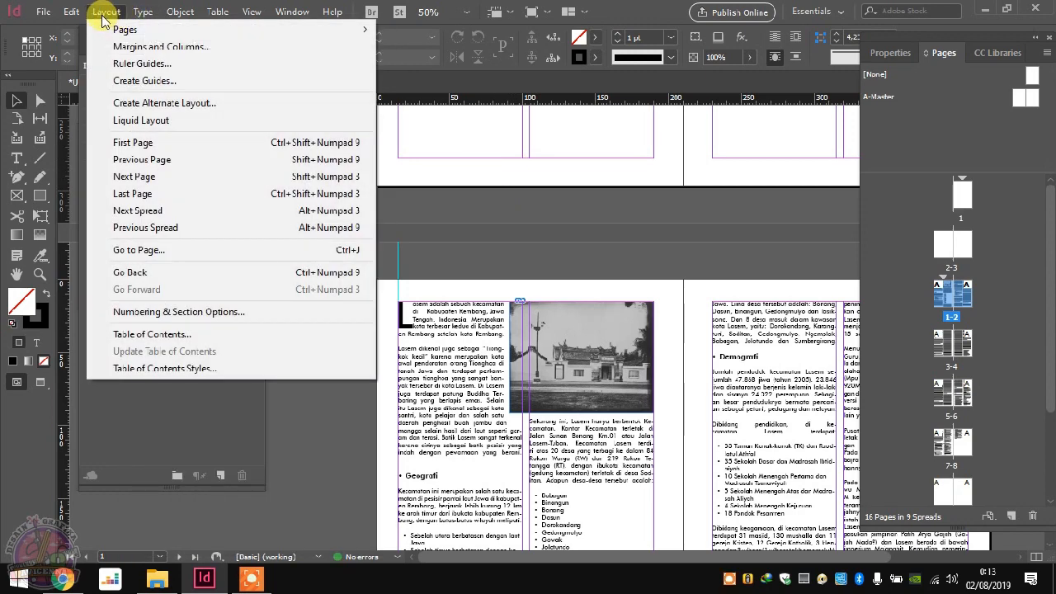
{"action": "left_click", "coordinate": [183, 334]}
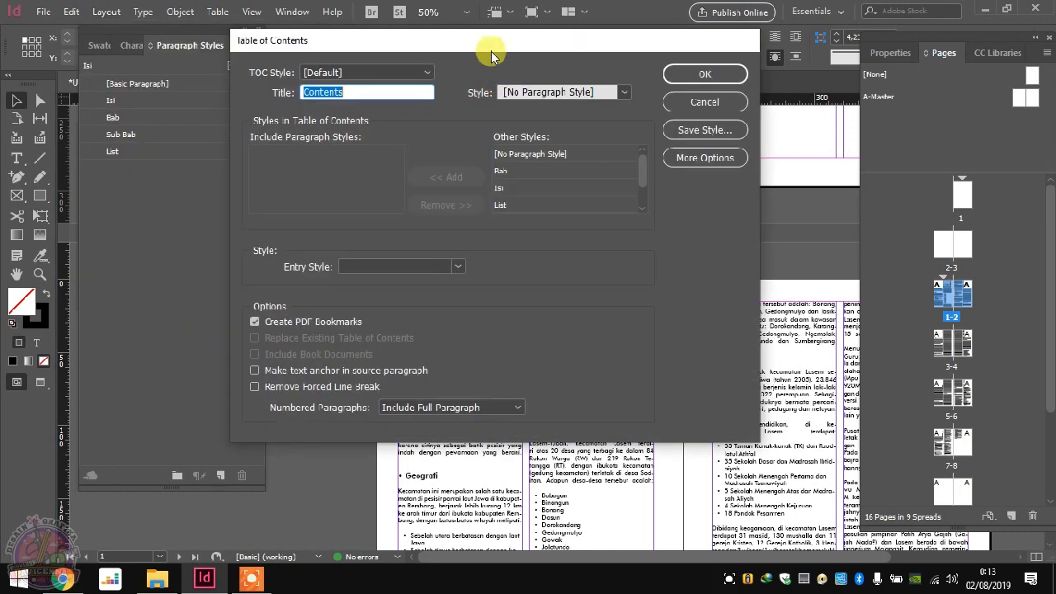
{"action": "left_click_drag", "start_coordinate": [491, 55], "coordinate": [762, 91]}
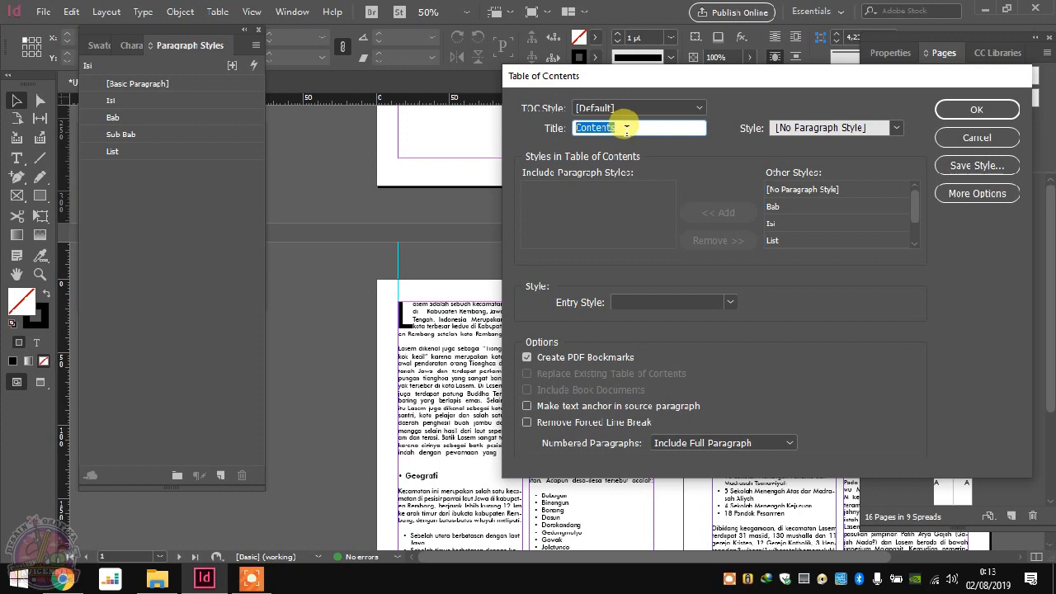
{"action": "key", "text": "BackSpace"}
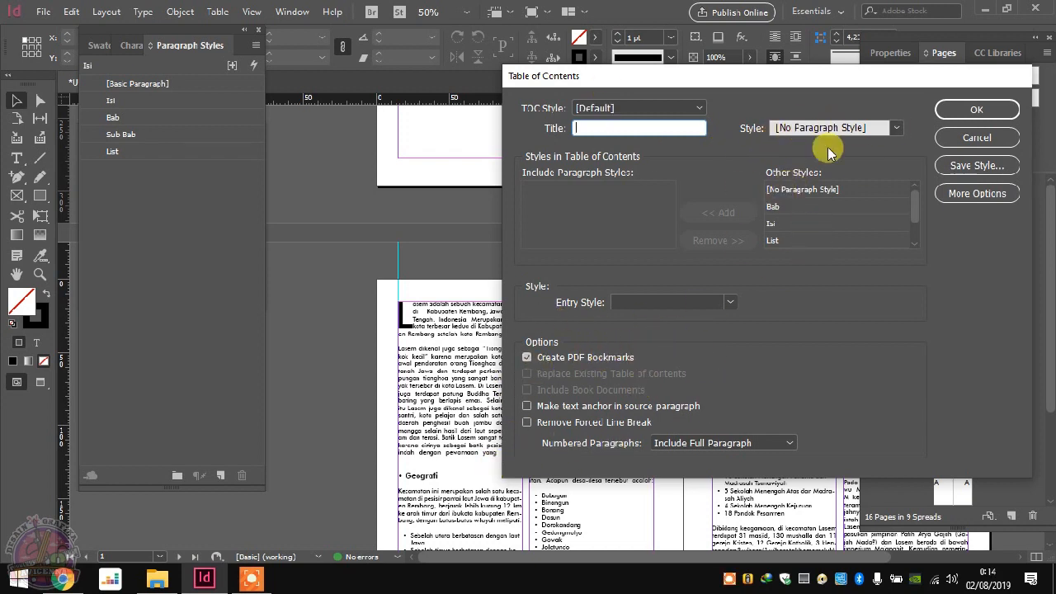
Step: Include the Bab and Sub Bab paragraph styles in the table of contents and generate it
{"action": "left_click", "coordinate": [784, 208]}
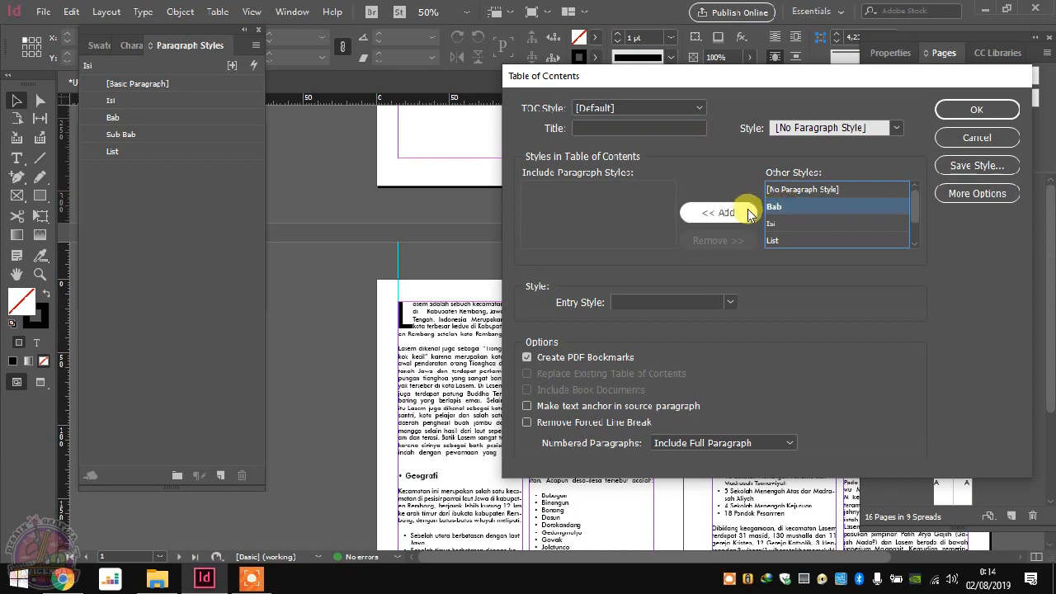
{"action": "left_click", "coordinate": [750, 213]}
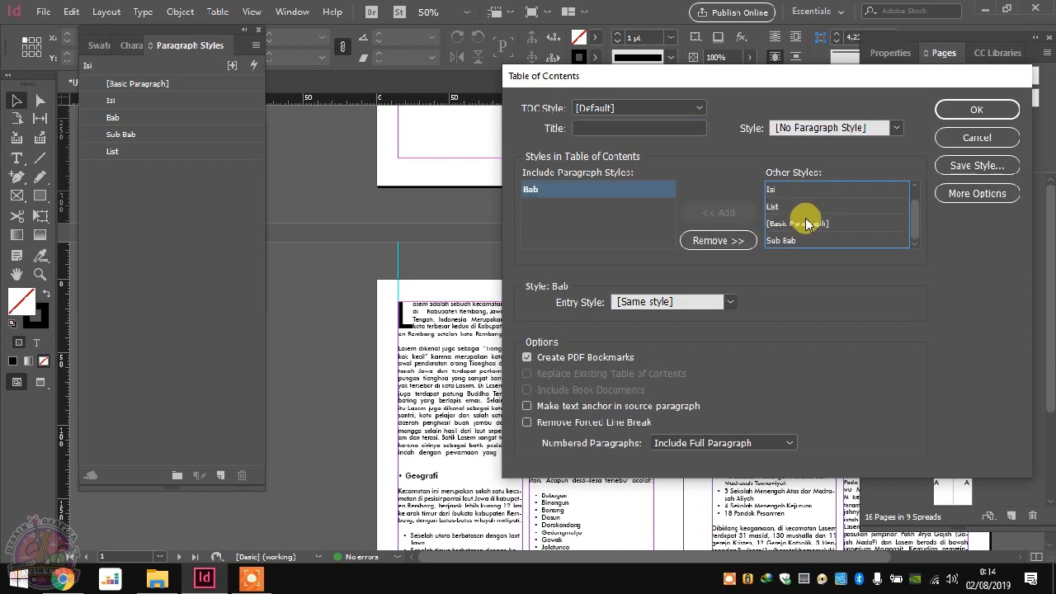
{"action": "left_click", "coordinate": [790, 241]}
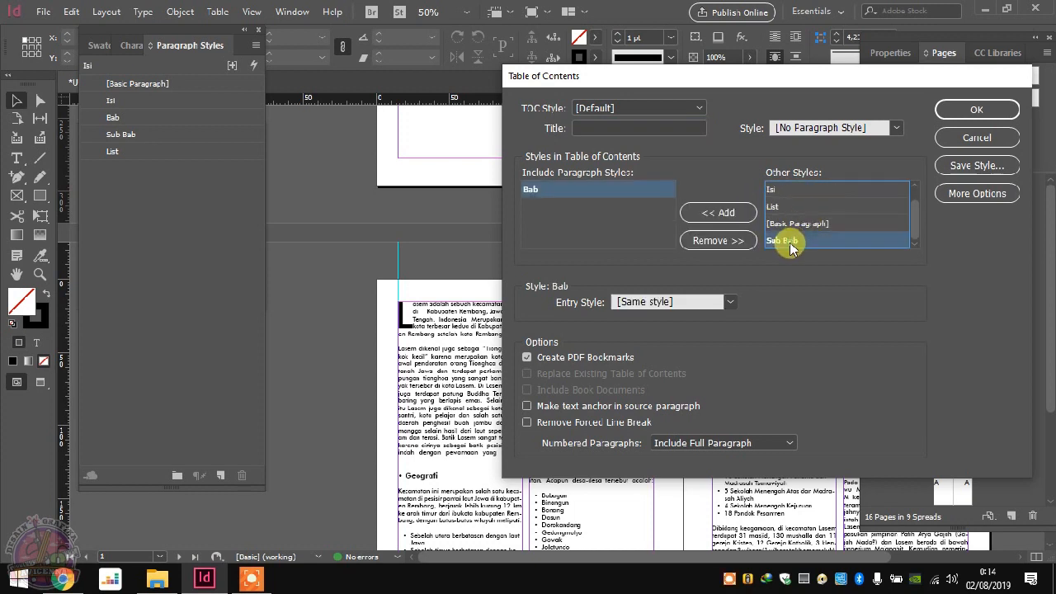
{"action": "left_click", "coordinate": [726, 215]}
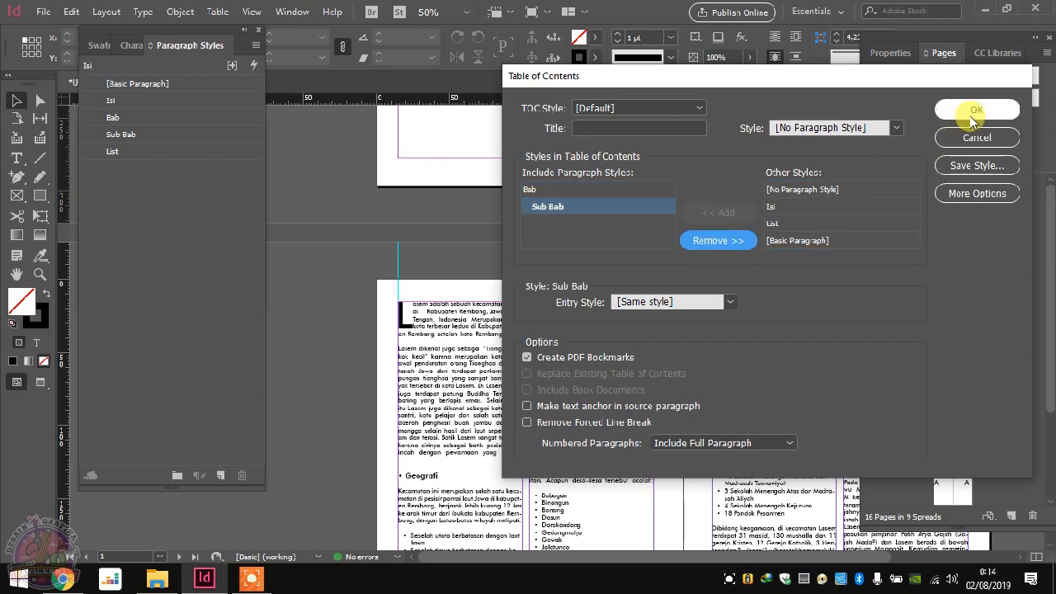
{"action": "left_click_drag", "start_coordinate": [832, 80], "coordinate": [360, 90]}
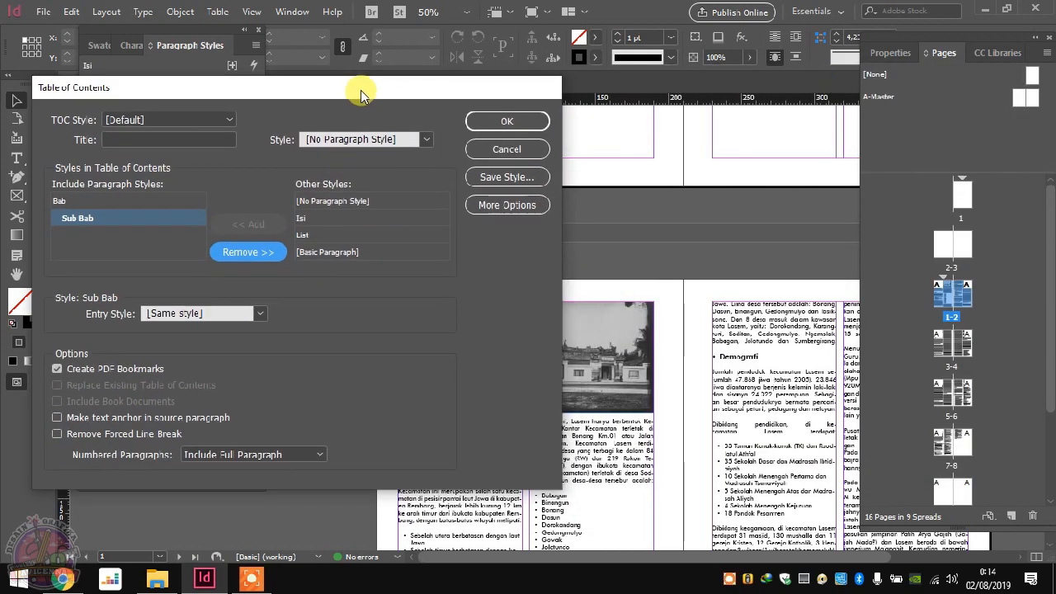
{"action": "left_click", "coordinate": [508, 123]}
Step: Place the generated contents on blank page 3 of the spread before the article, starting at the left margin
{"action": "scroll", "coordinate": [743, 185], "scroll_direction": "up", "scroll_amount": 5}
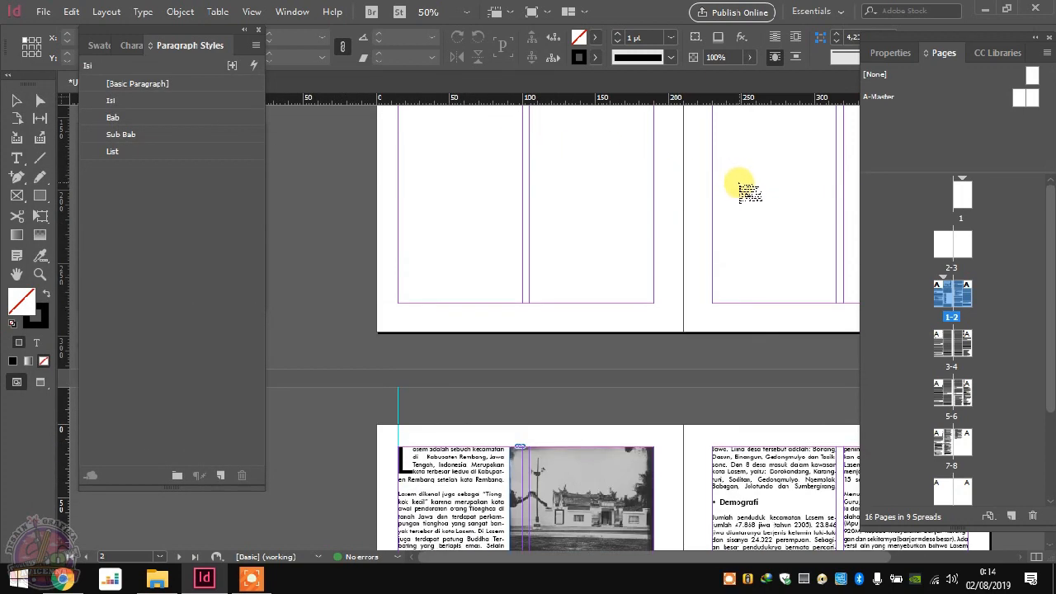
{"action": "scroll", "coordinate": [733, 193], "scroll_direction": "up", "scroll_amount": 4}
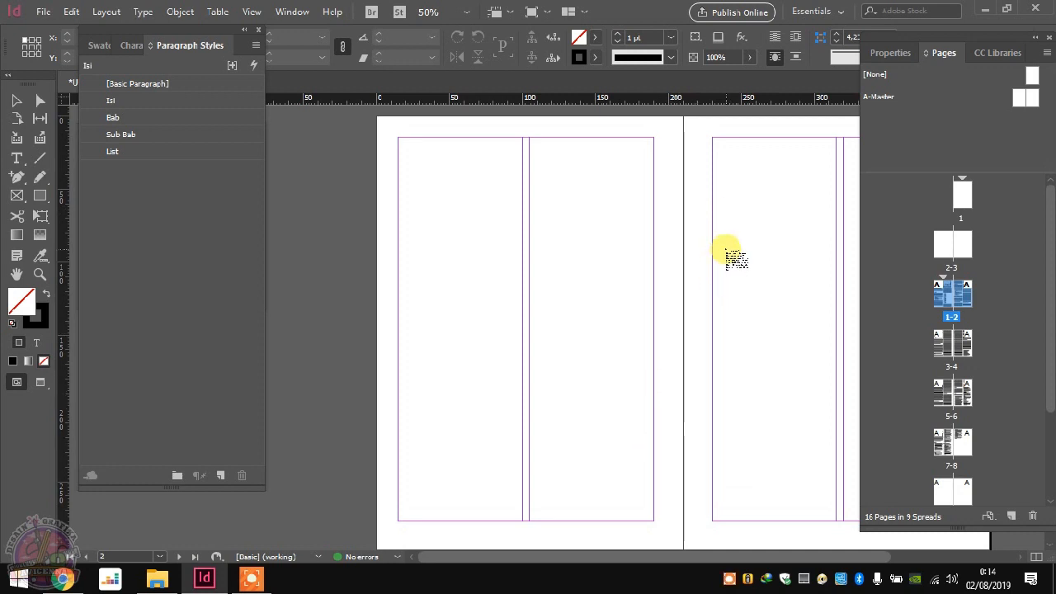
{"action": "key", "text": "w"}
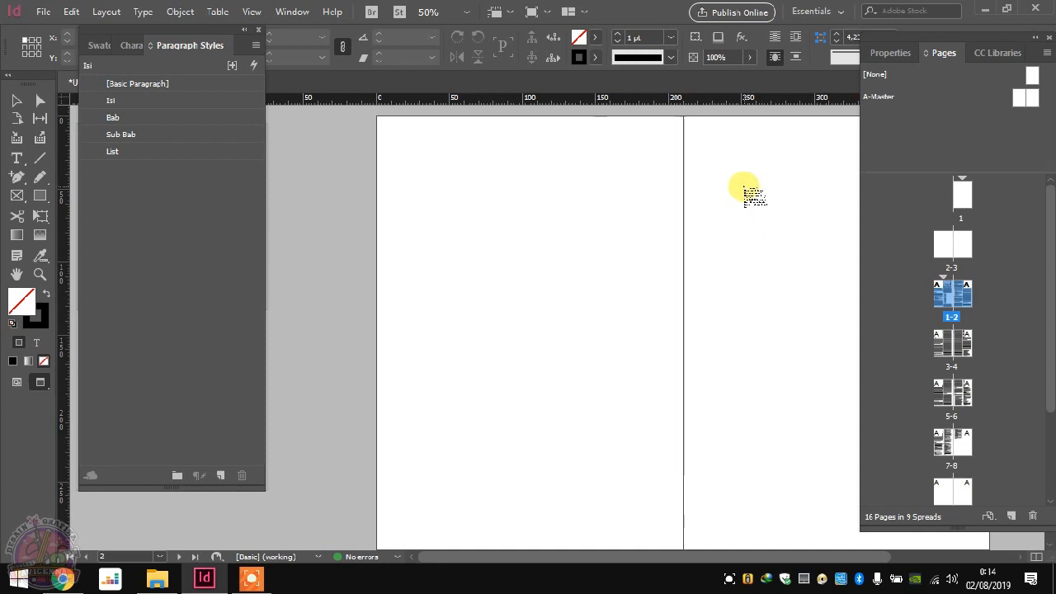
{"action": "key", "text": "w"}
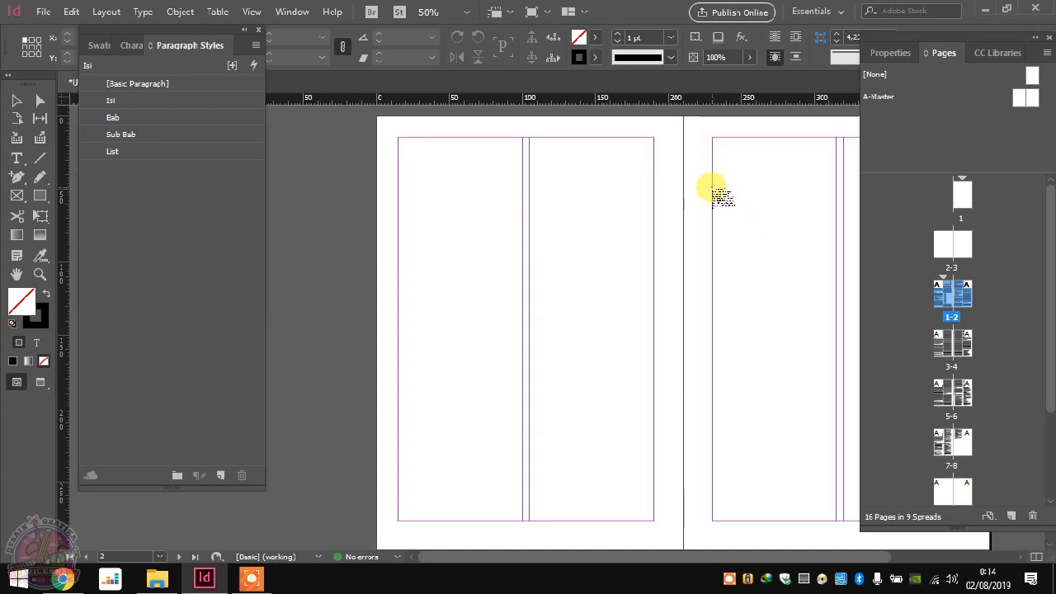
{"action": "left_click_drag", "start_coordinate": [711, 190], "coordinate": [937, 386]}
{"action": "scroll", "coordinate": [734, 496], "scroll_direction": "right", "scroll_amount": 7}
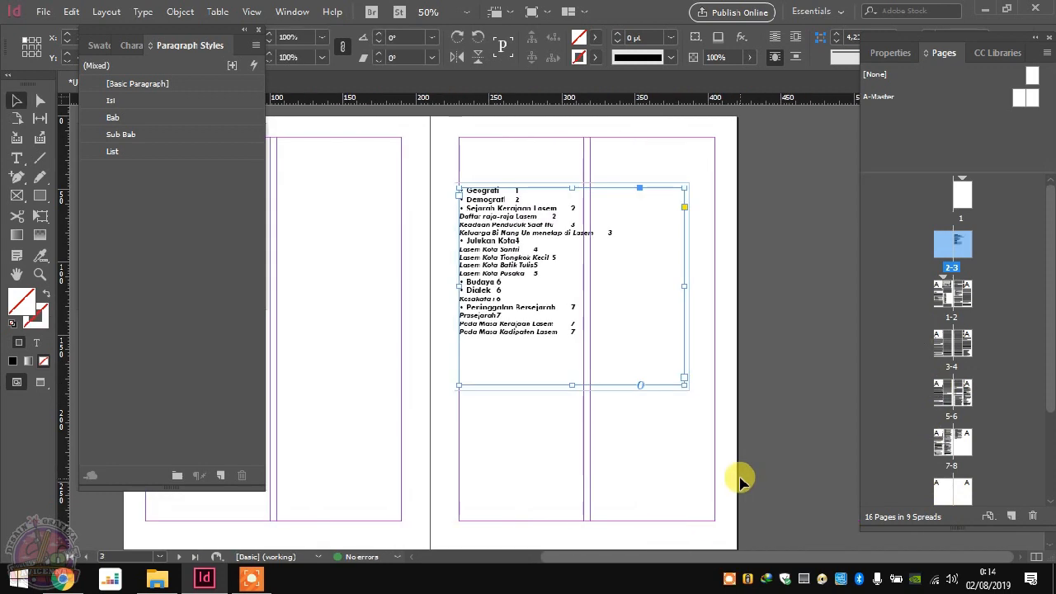
Step: Widen the contents frame to the page's right margin, making it about 175 mm wide
{"action": "scroll", "coordinate": [699, 294], "scroll_direction": "up", "scroll_amount": 1}
{"action": "left_click_drag", "start_coordinate": [684, 323], "coordinate": [714, 325]}
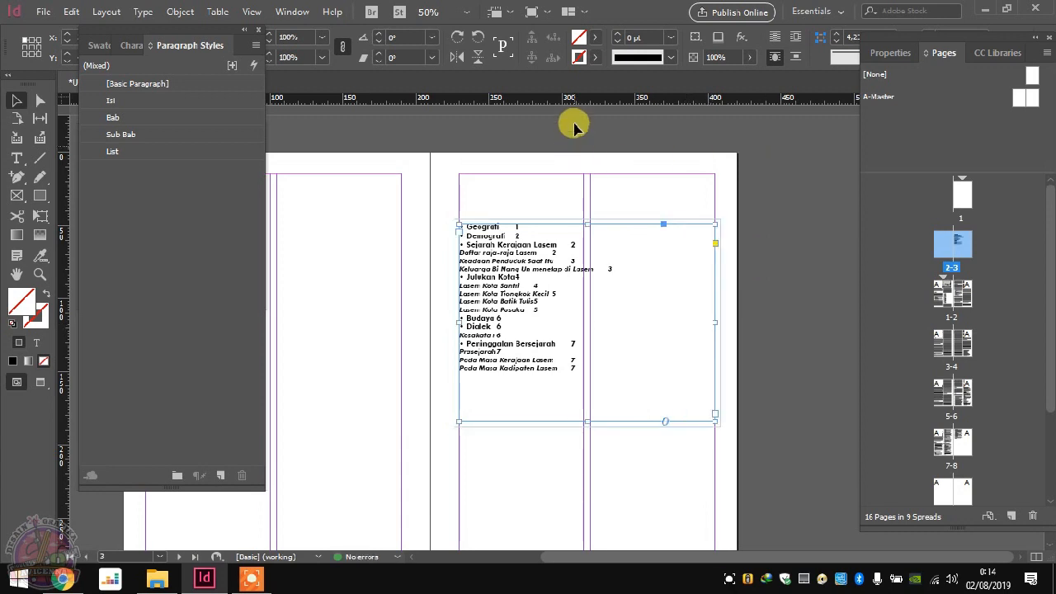
{"action": "scroll", "coordinate": [495, 257], "scroll_direction": "up", "scroll_amount": 2}
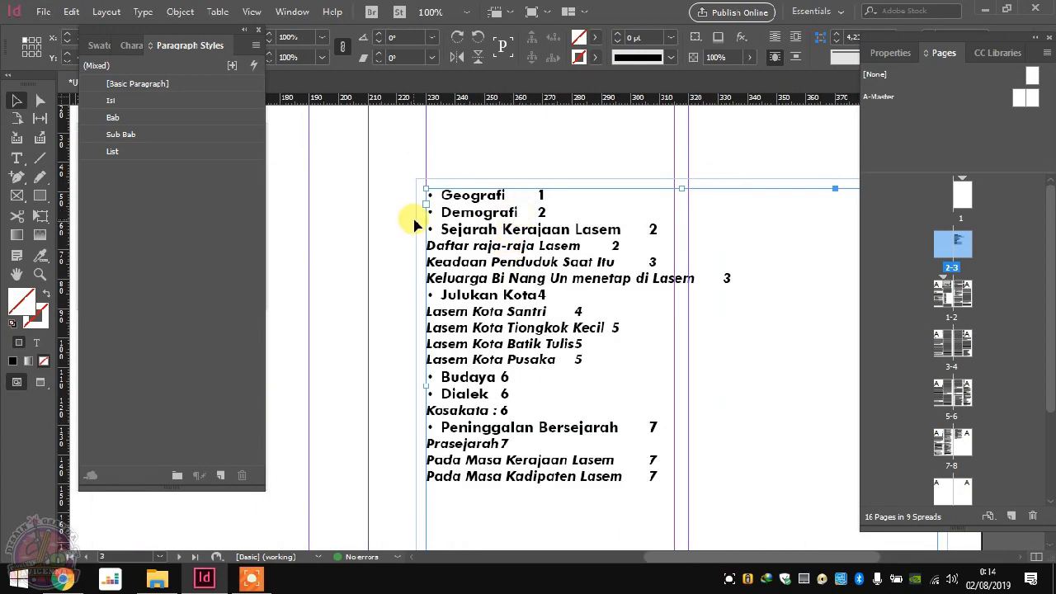
{"action": "scroll", "coordinate": [416, 217], "scroll_direction": "down", "scroll_amount": 1}
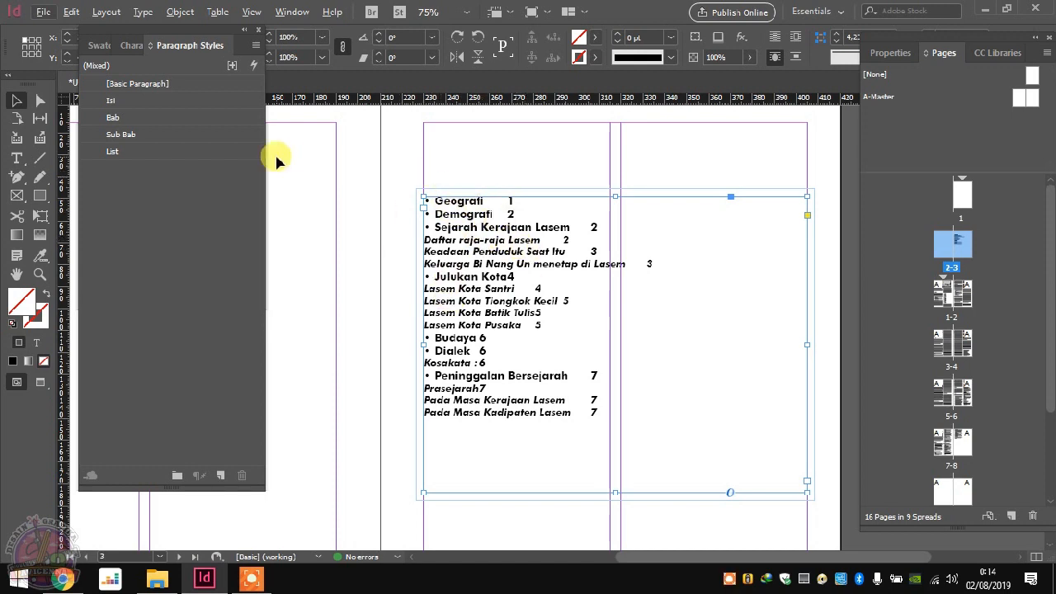
{"action": "left_click_drag", "start_coordinate": [185, 33], "coordinate": [197, 67]}
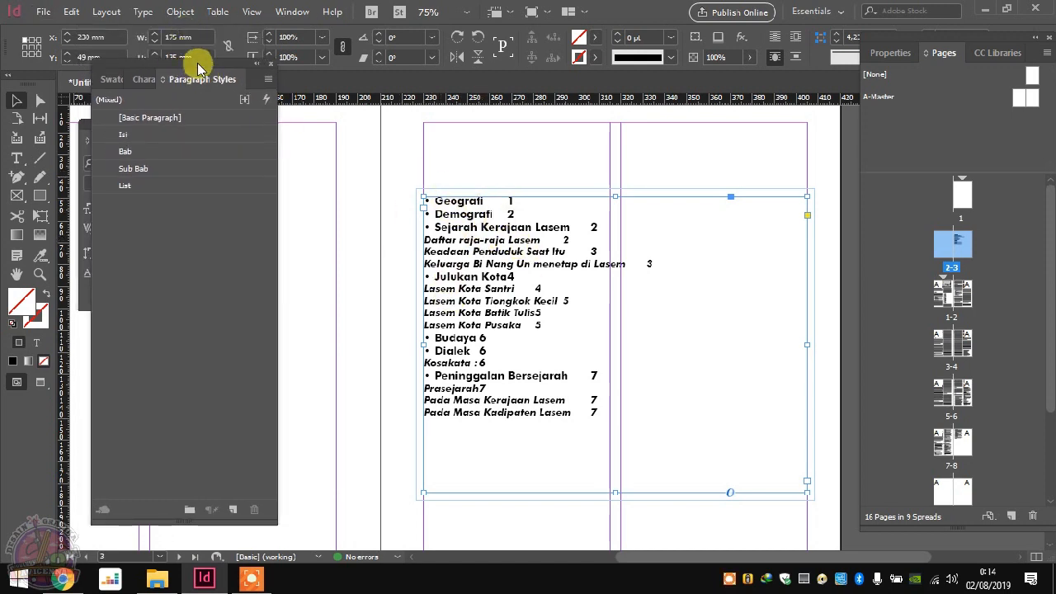
{"action": "left_click", "coordinate": [143, 11]}
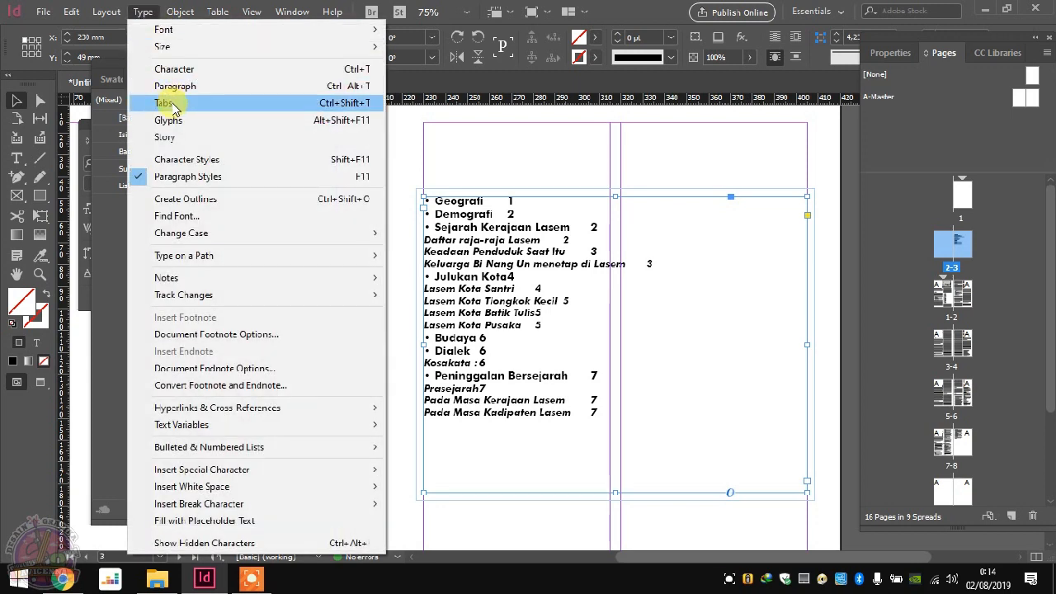
{"action": "left_click", "coordinate": [513, 150]}
{"action": "left_click", "coordinate": [500, 289]}
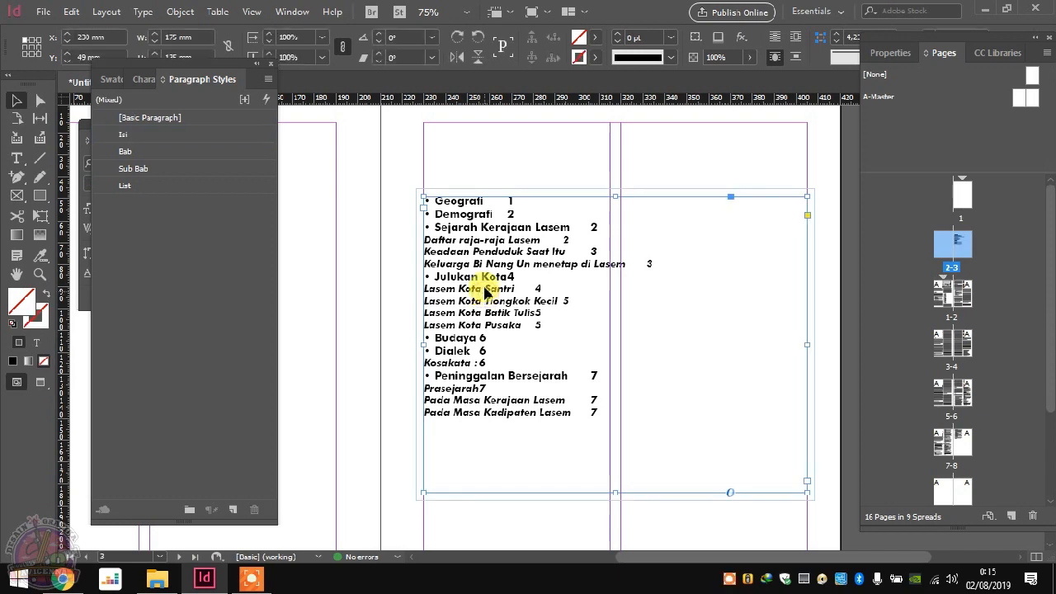
{"action": "scroll", "coordinate": [502, 212], "scroll_direction": "up", "scroll_amount": 1}
{"action": "scroll", "coordinate": [474, 212], "scroll_direction": "down", "scroll_amount": 2}
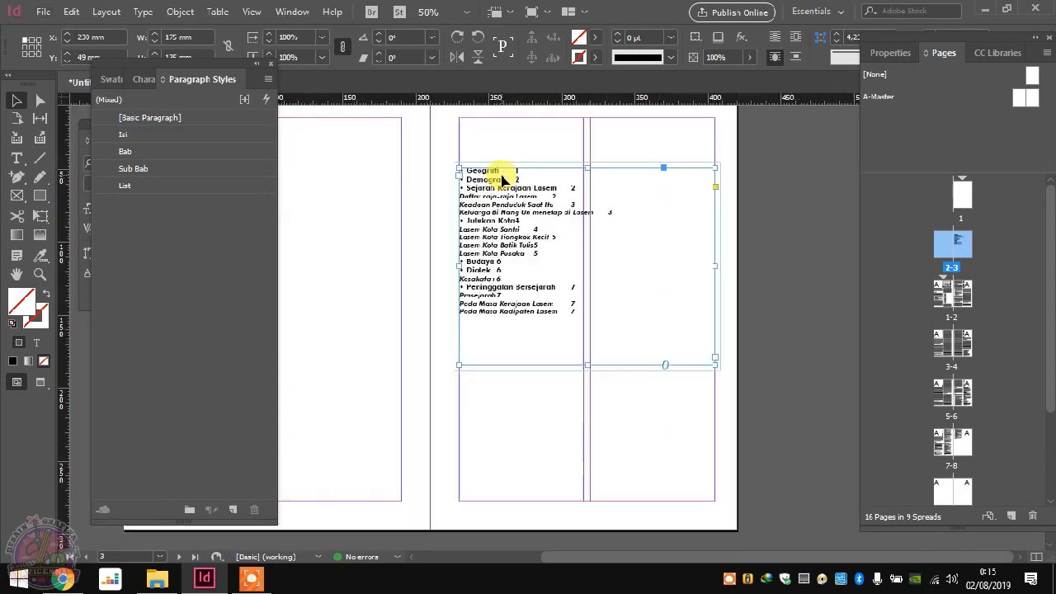
Step: Reselect the contents frame, open its tab settings, and move them clear of the listed headings
{"action": "left_click", "coordinate": [772, 180]}
{"action": "left_click", "coordinate": [500, 233]}
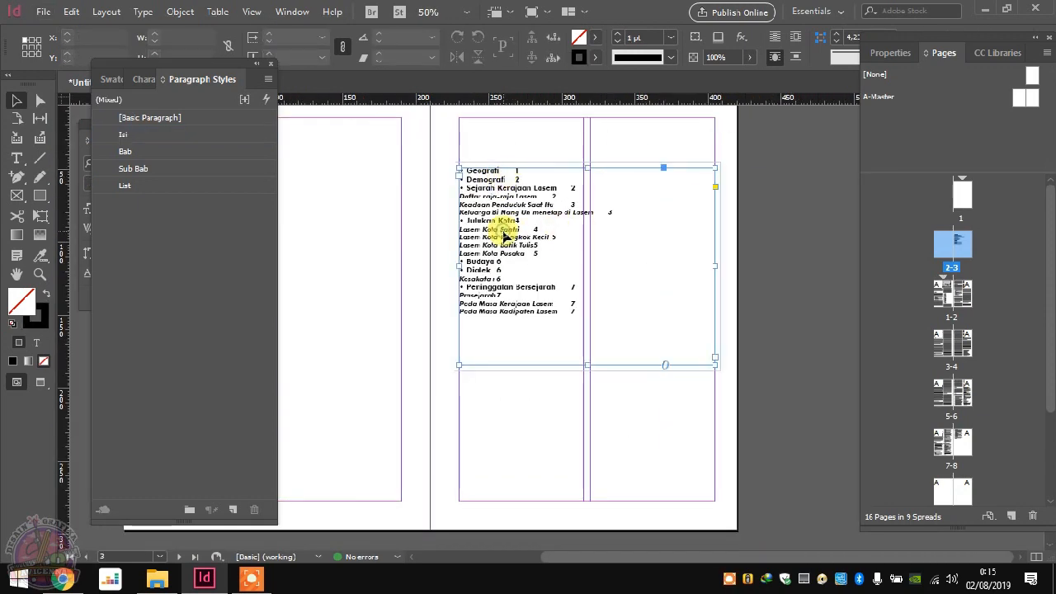
{"action": "left_click", "coordinate": [144, 10]}
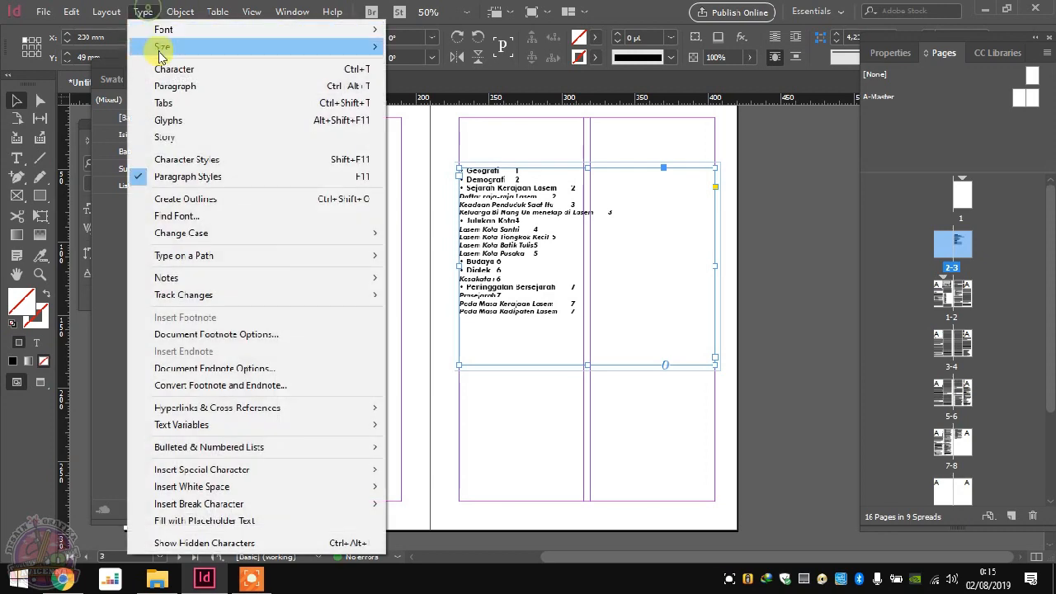
{"action": "left_click", "coordinate": [163, 100]}
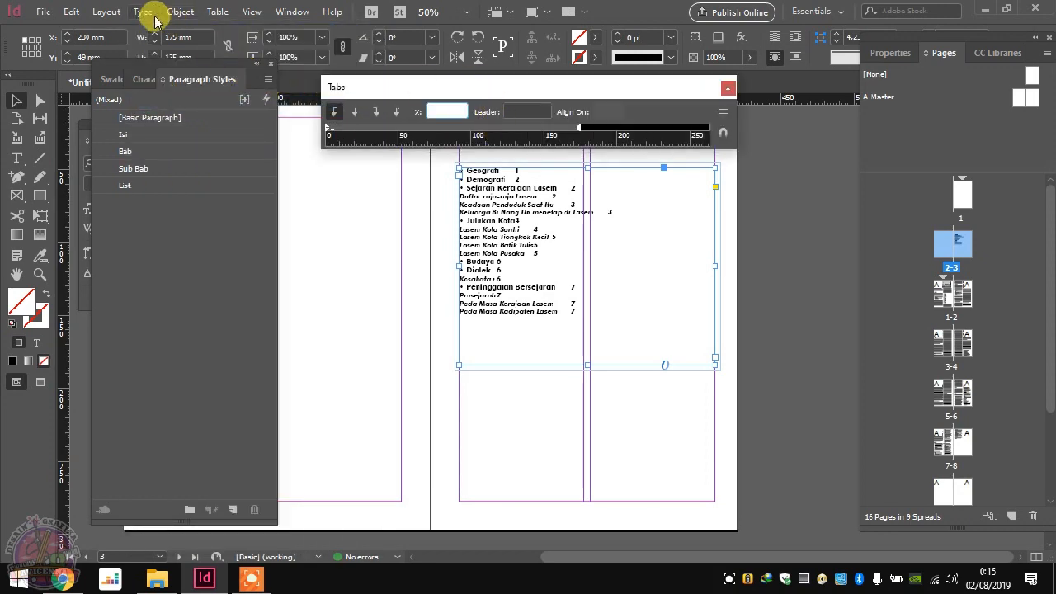
{"action": "left_click", "coordinate": [144, 10]}
{"action": "left_click_drag", "start_coordinate": [479, 87], "coordinate": [462, 32]}
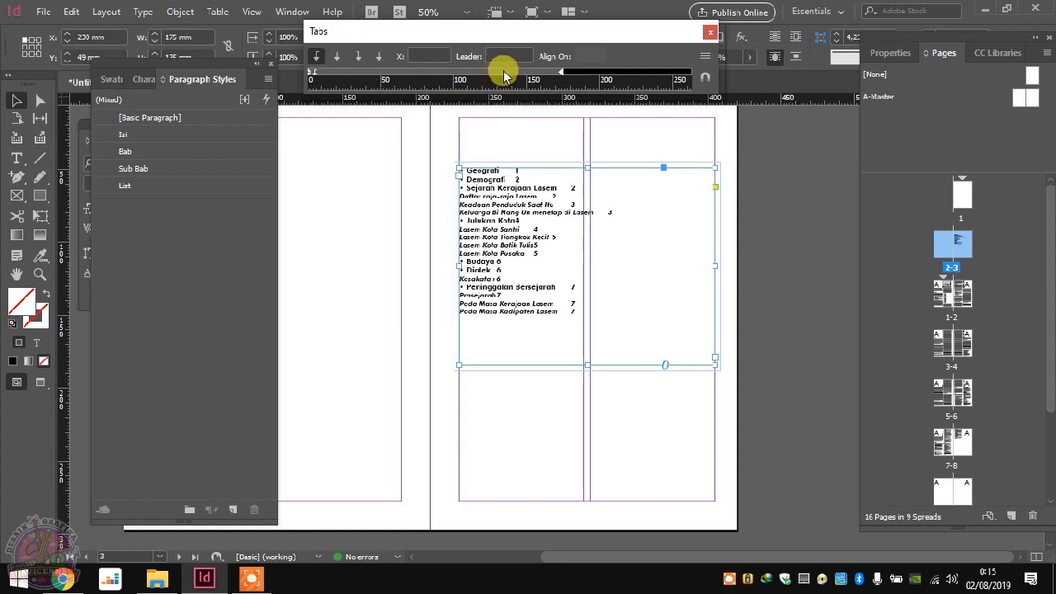
Step: Try tab stops at about 87, 78 and 89 mm for the page numbers in the contents list
{"action": "left_click", "coordinate": [436, 75]}
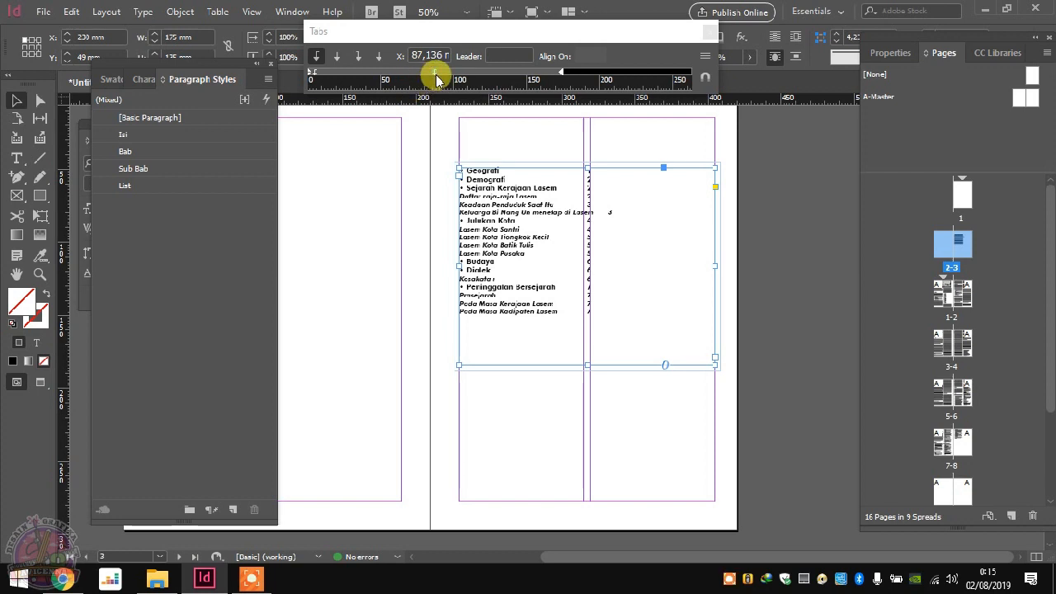
{"action": "left_click_drag", "start_coordinate": [435, 74], "coordinate": [502, 73]}
{"action": "left_click", "coordinate": [453, 73]}
{"action": "left_click", "coordinate": [421, 73]}
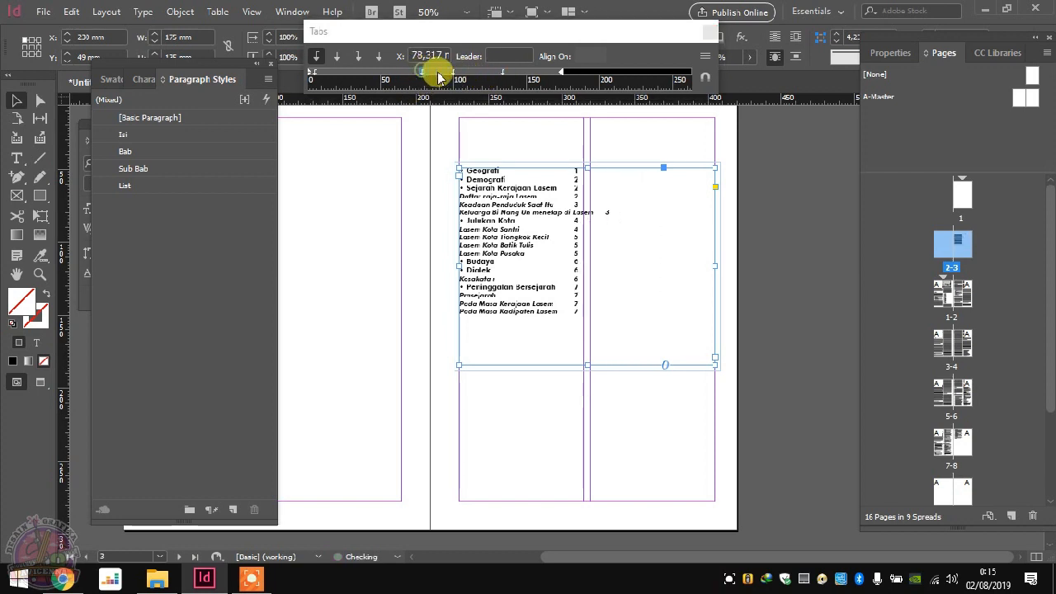
{"action": "left_click", "coordinate": [438, 73]}
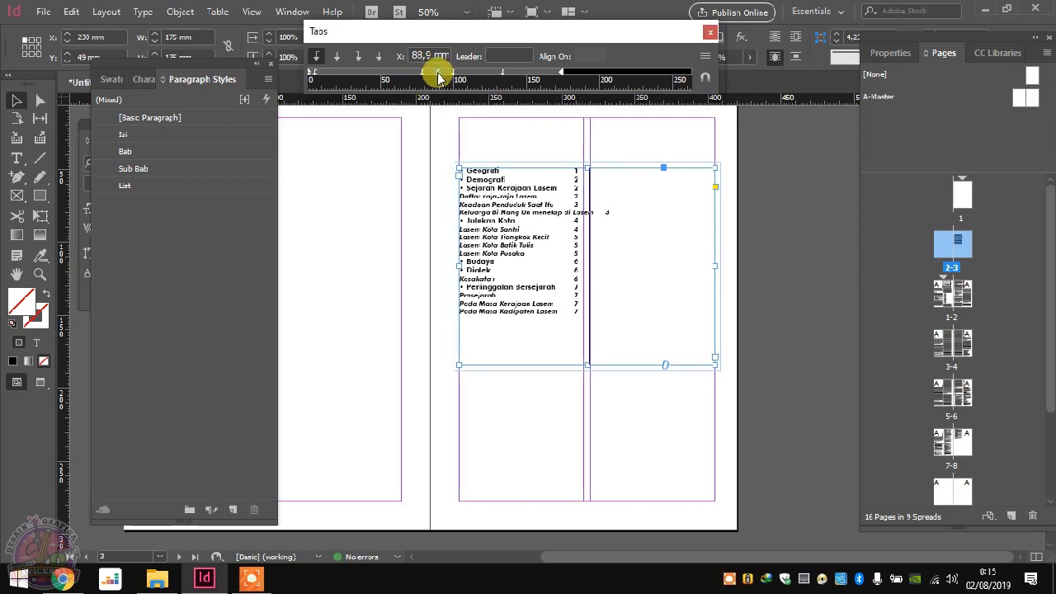
{"action": "left_click_drag", "start_coordinate": [438, 76], "coordinate": [415, 109]}
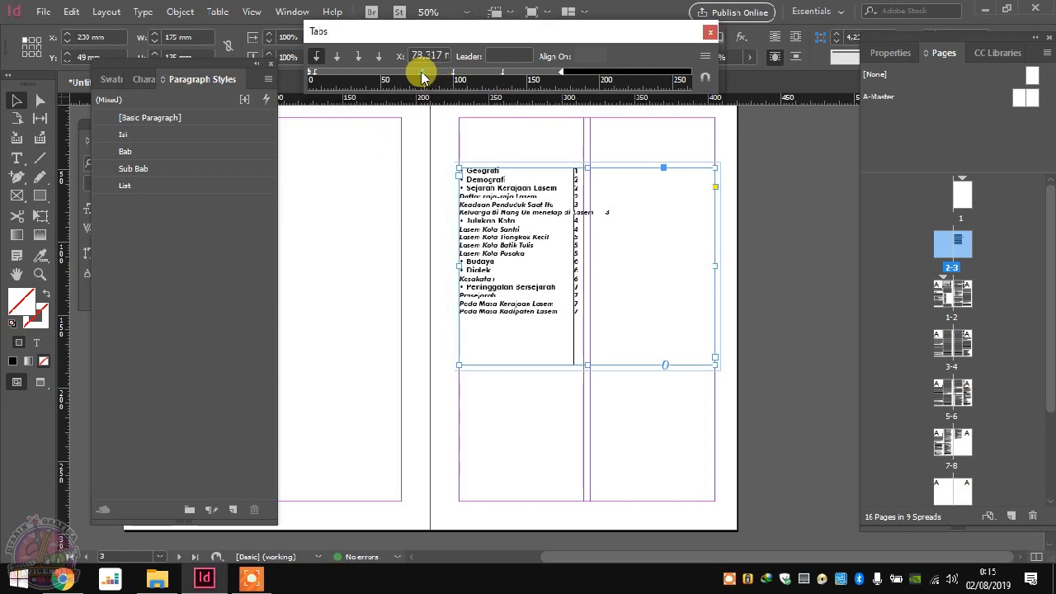
Step: Move the contents' tab stop to about 170.7 mm, near the frame's right edge, and give it a dot leader
{"action": "left_click", "coordinate": [454, 73]}
{"action": "left_click_drag", "start_coordinate": [458, 76], "coordinate": [558, 77]}
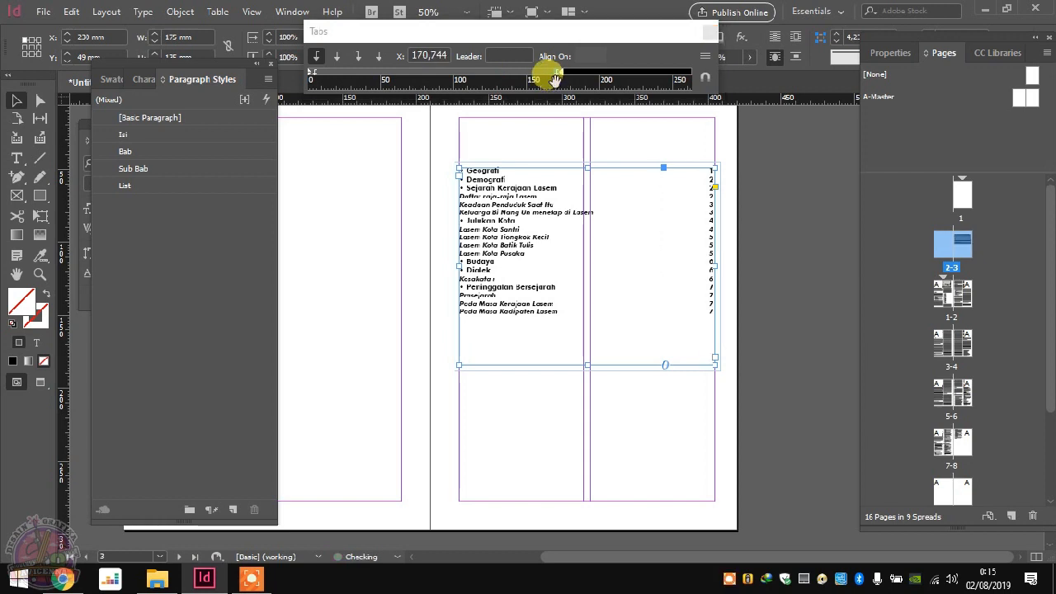
{"action": "left_click", "coordinate": [495, 56]}
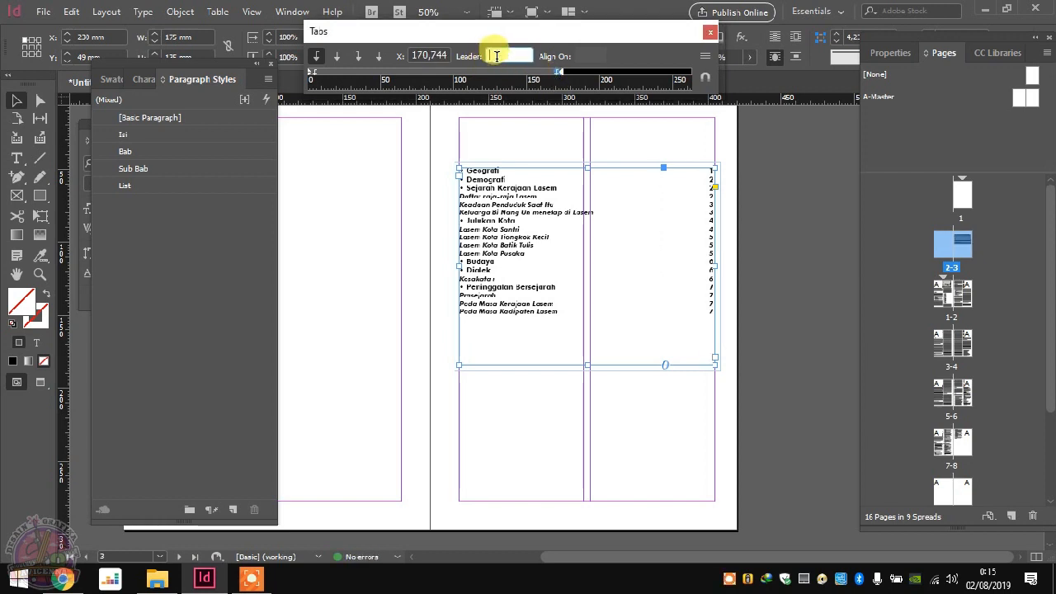
{"action": "type", "text": "."}
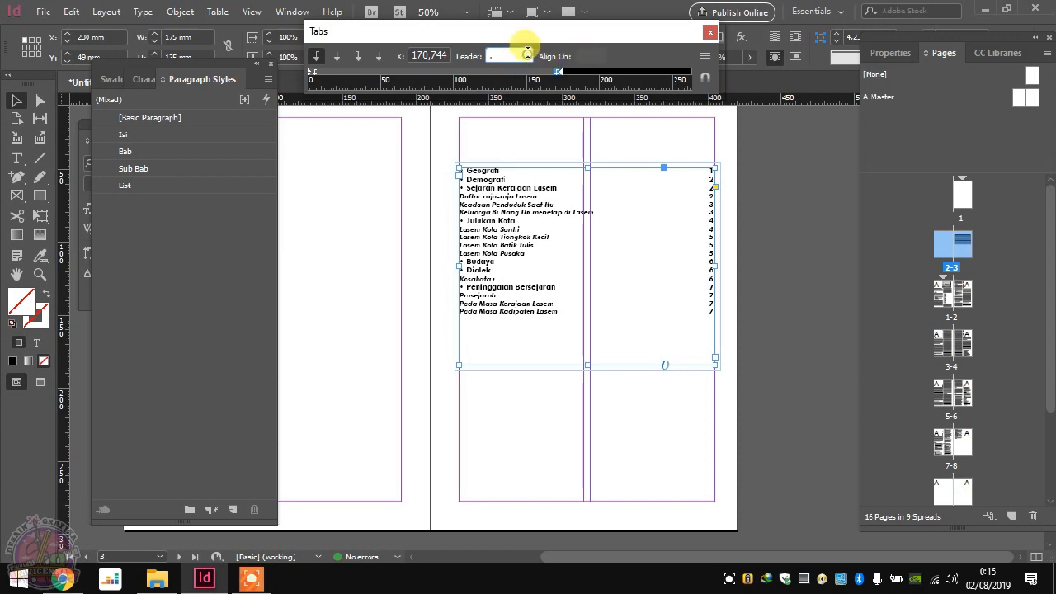
{"action": "left_click", "coordinate": [548, 132]}
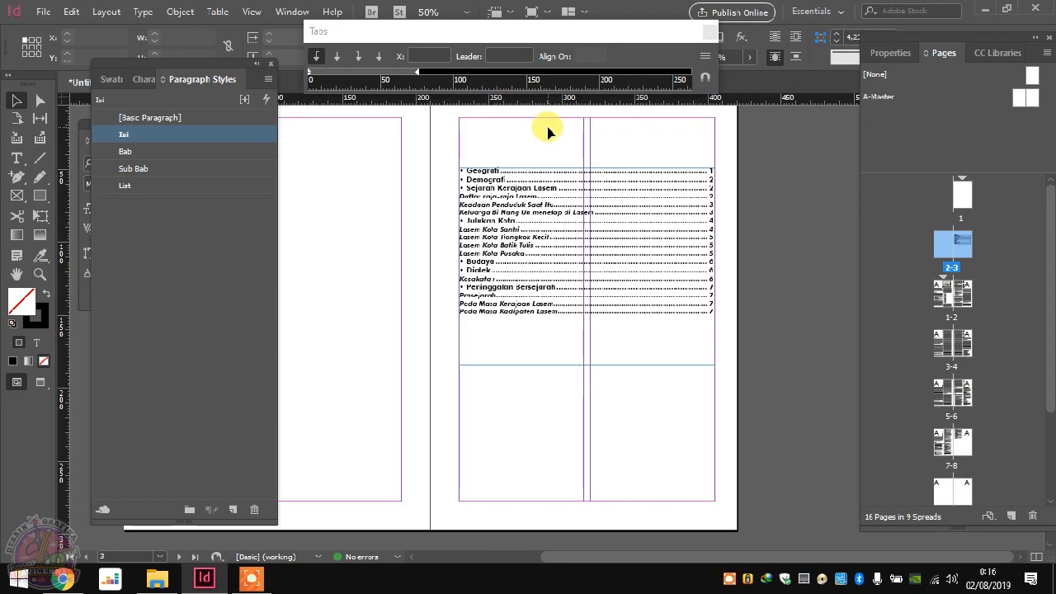
Step: Preview the contents page without guides and frame edges, and close the tab settings
{"action": "key", "text": "w"}
{"action": "scroll", "coordinate": [547, 130], "scroll_direction": "up", "scroll_amount": 3}
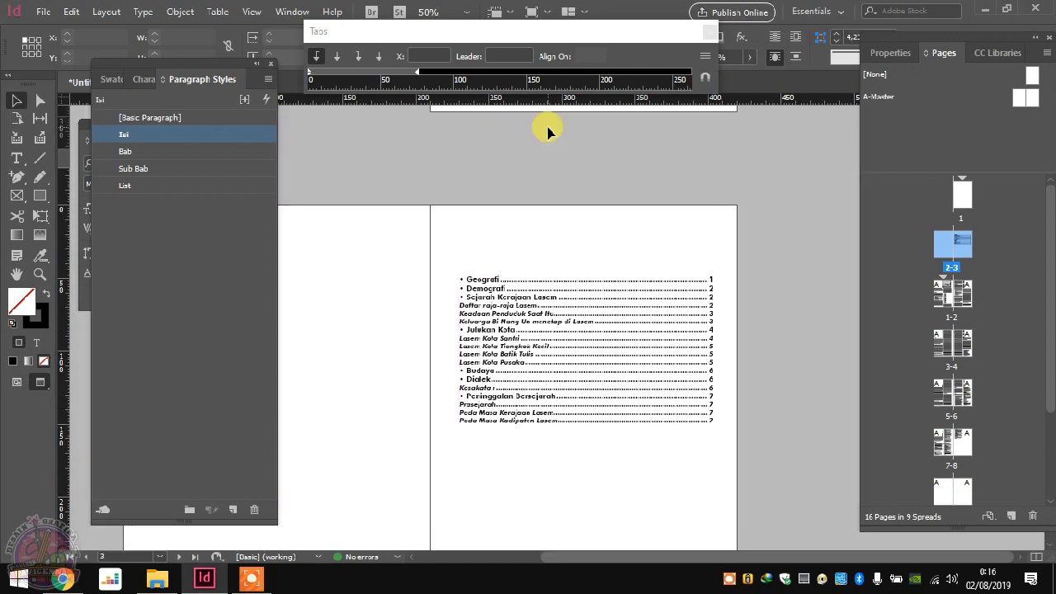
{"action": "scroll", "coordinate": [547, 129], "scroll_direction": "down", "scroll_amount": 2}
{"action": "left_click", "coordinate": [709, 31]}
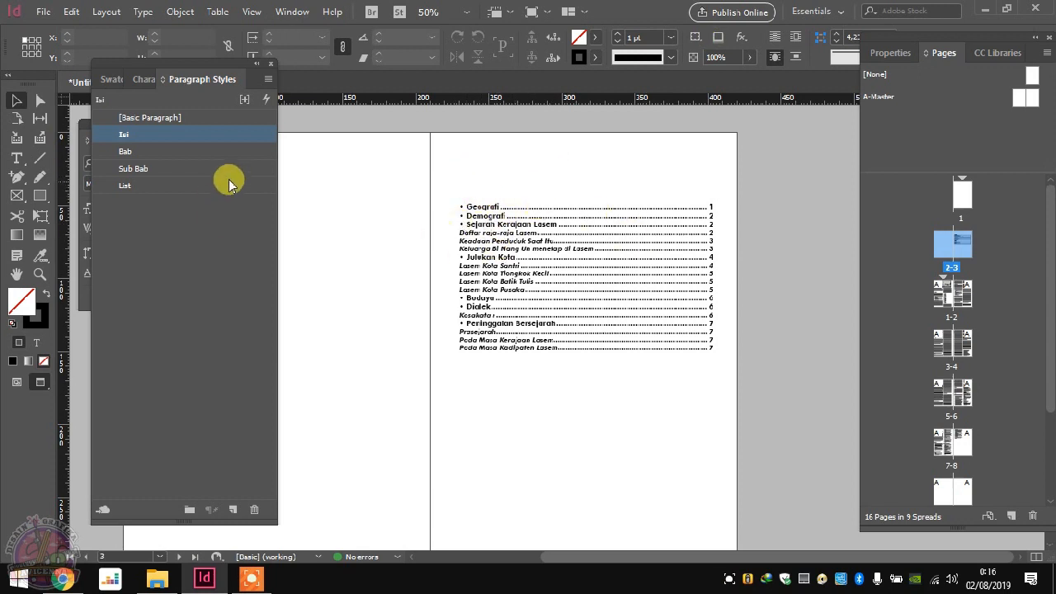
Step: Bring the Demografi heading on page 2 of the article into close view
{"action": "left_click", "coordinate": [104, 14]}
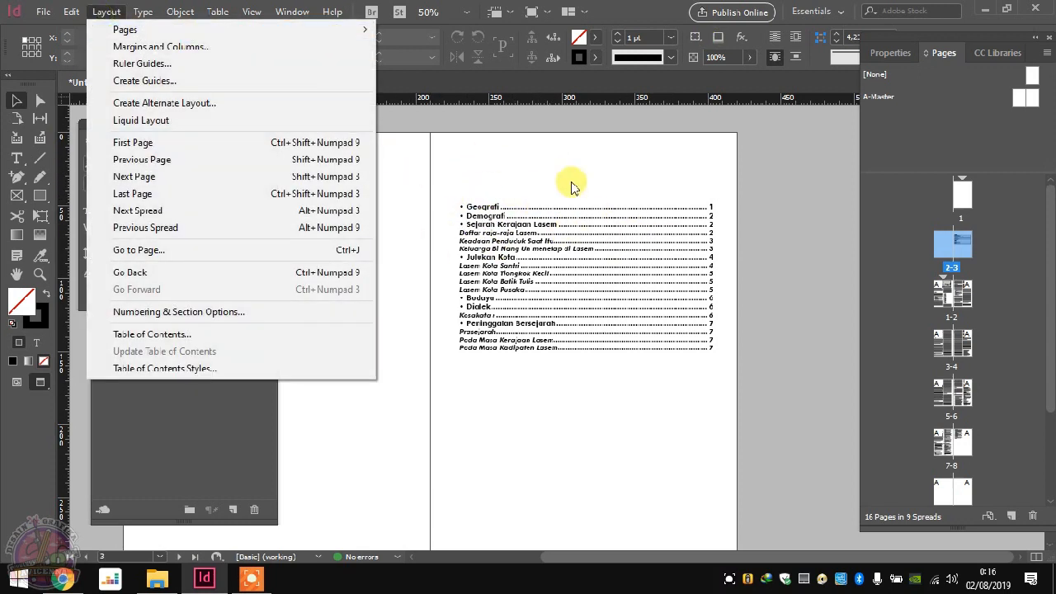
{"action": "left_click", "coordinate": [572, 182]}
{"action": "scroll", "coordinate": [551, 182], "scroll_direction": "down", "scroll_amount": 5}
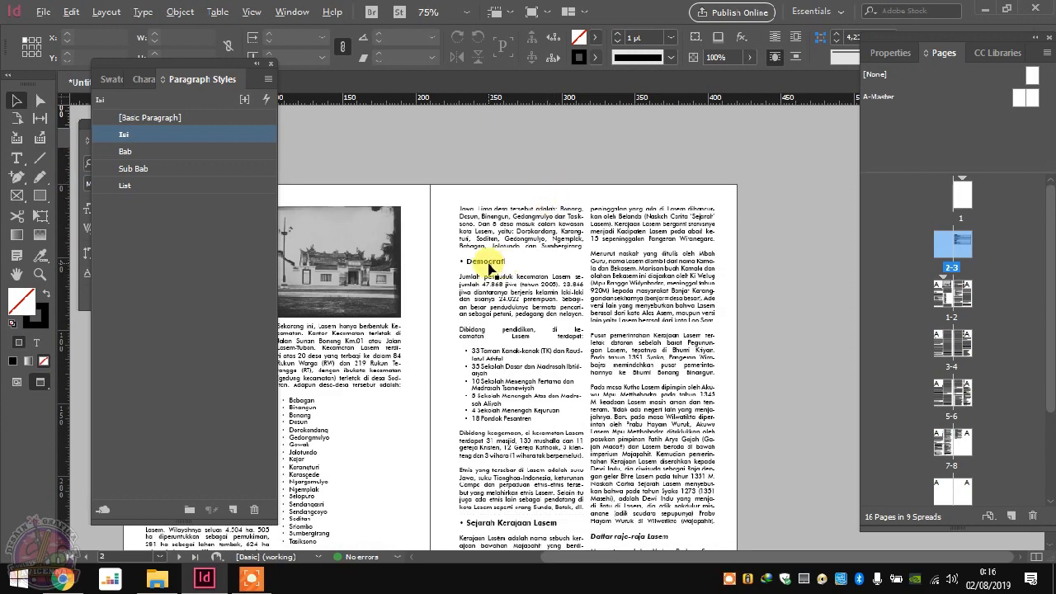
{"action": "scroll", "coordinate": [452, 266], "scroll_direction": "up", "scroll_amount": 3}
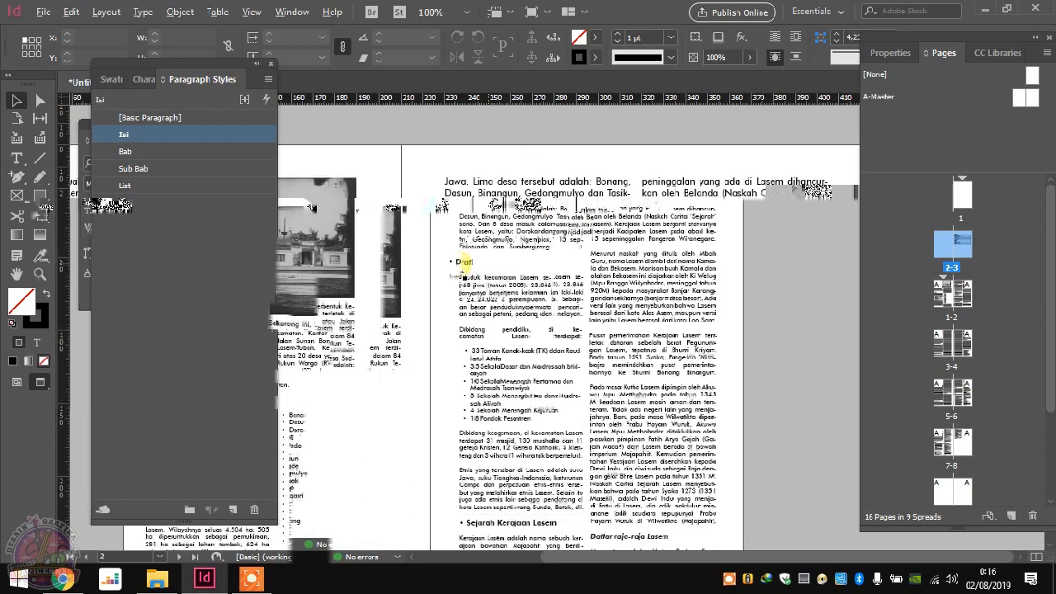
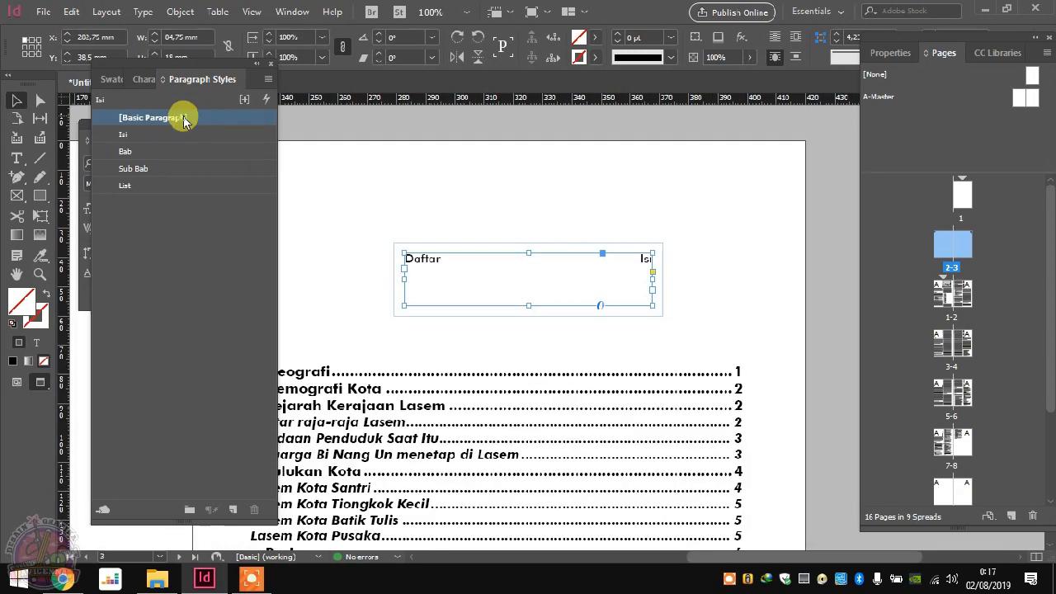
Step: Apply the [Basic Paragraph] style to the Daftar Isi title and bring up its character settings
{"action": "left_click", "coordinate": [181, 118]}
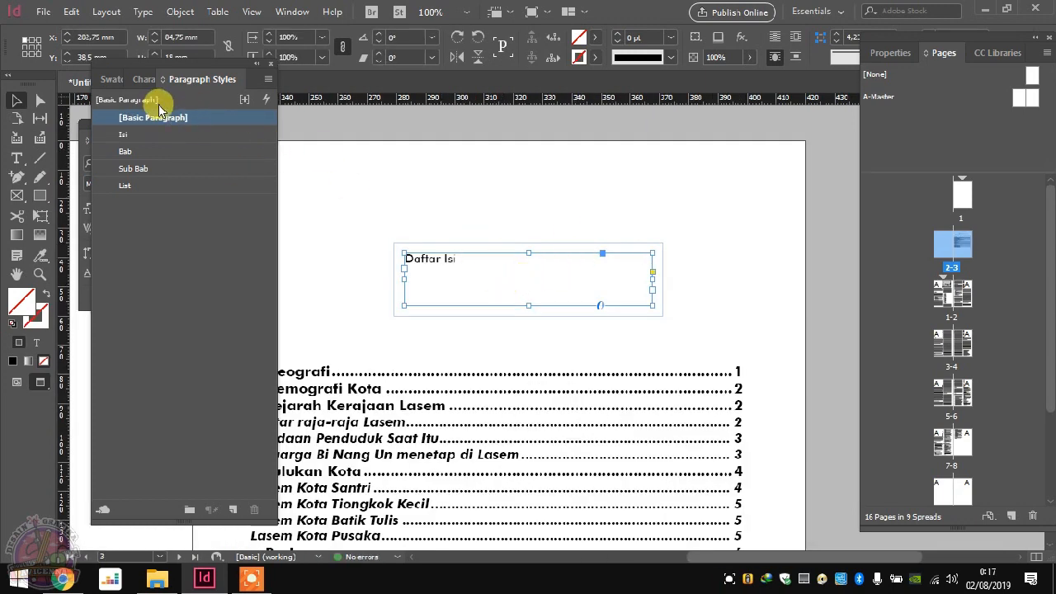
{"action": "left_click", "coordinate": [144, 80]}
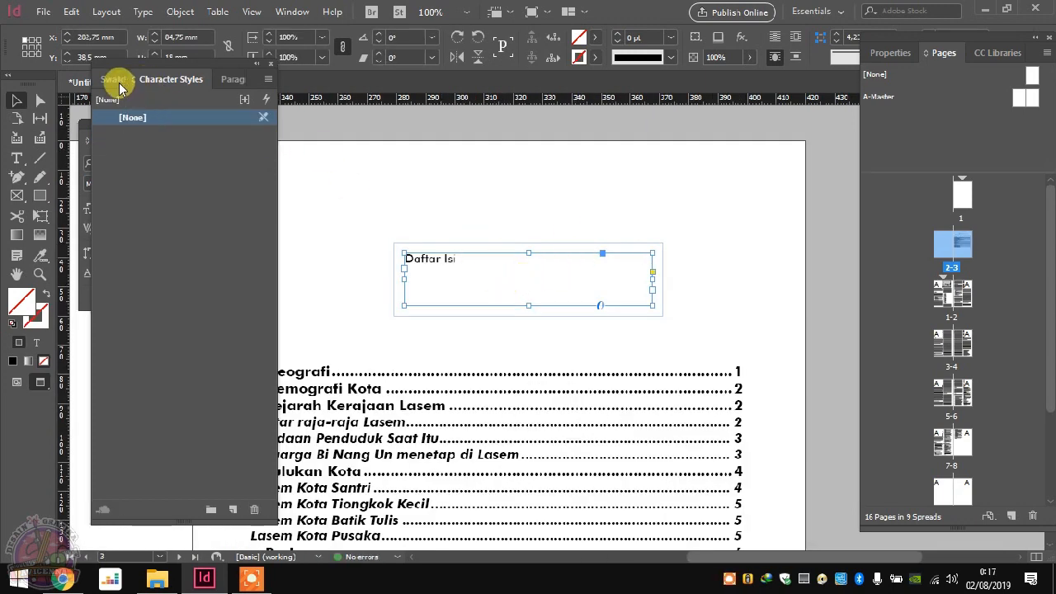
{"action": "left_click", "coordinate": [120, 14]}
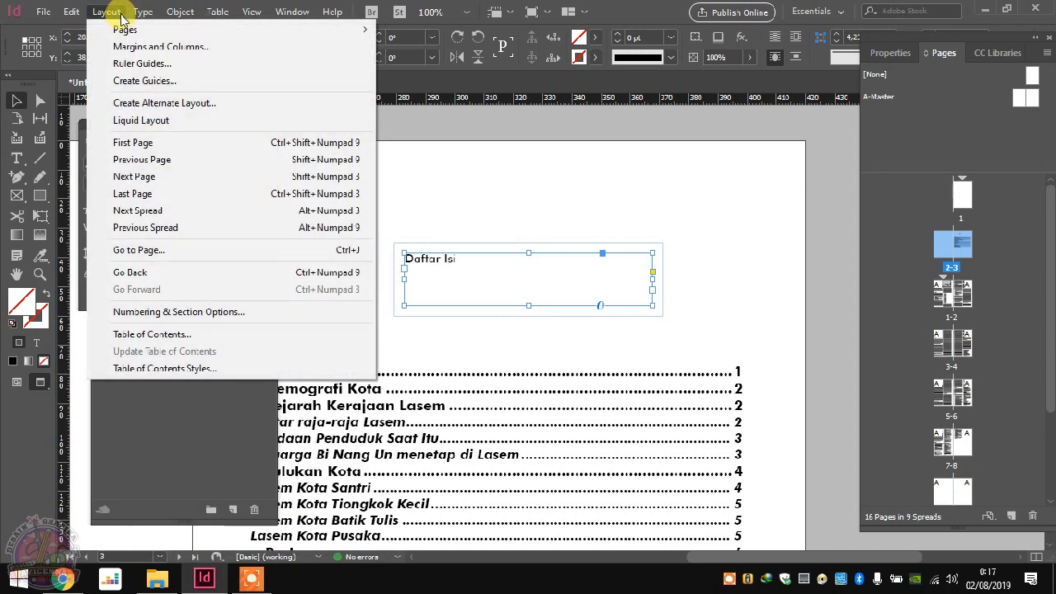
{"action": "left_click", "coordinate": [131, 15]}
{"action": "left_click", "coordinate": [134, 13]}
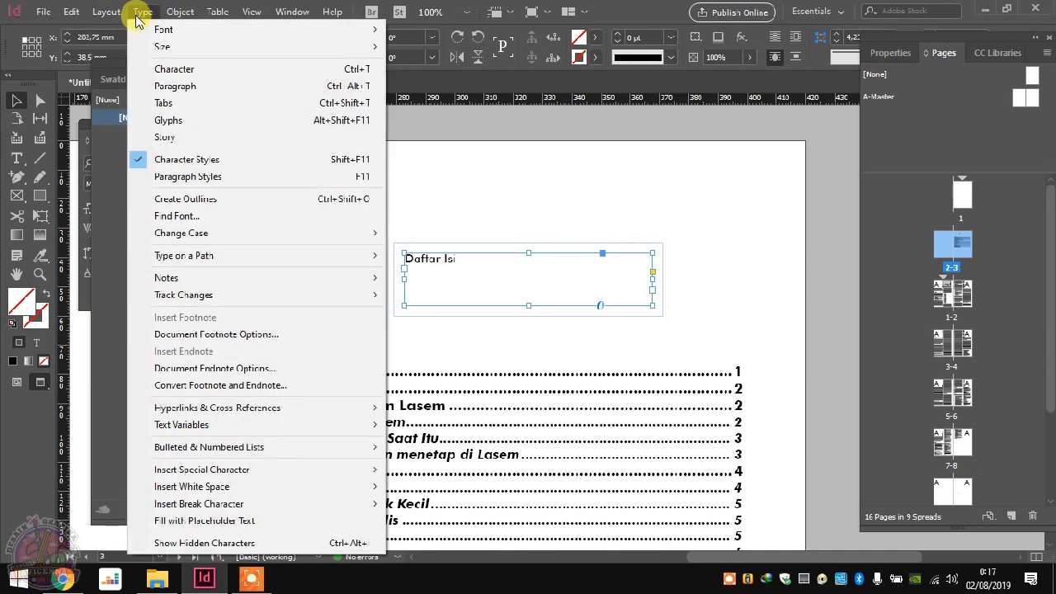
{"action": "left_click", "coordinate": [157, 137]}
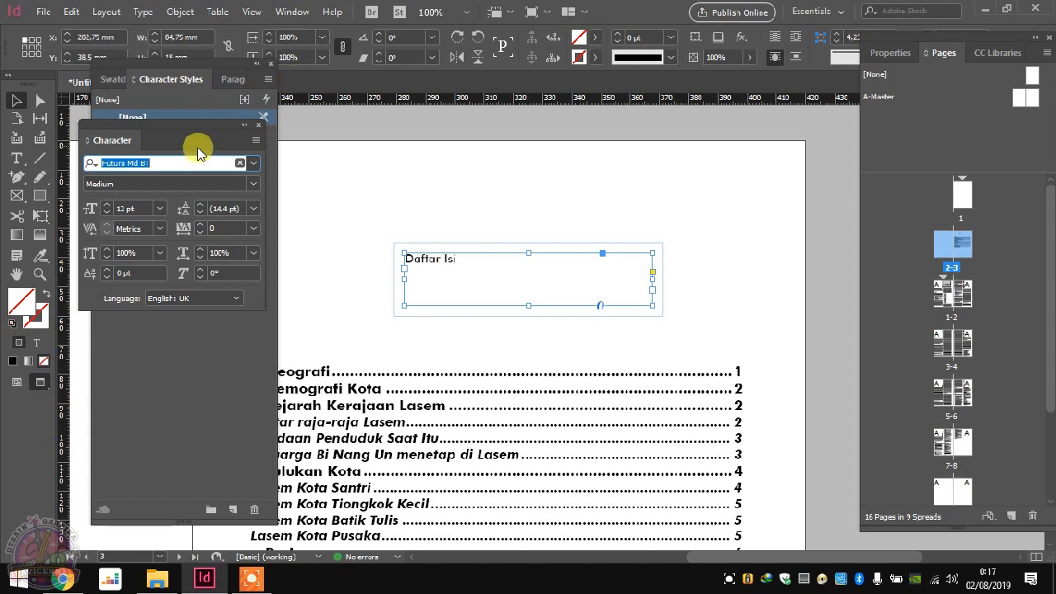
Step: Enlarge the Daftar Isi title's font size to 48 pt
{"action": "double_click", "coordinate": [107, 205]}
{"action": "left_click", "coordinate": [107, 205]}
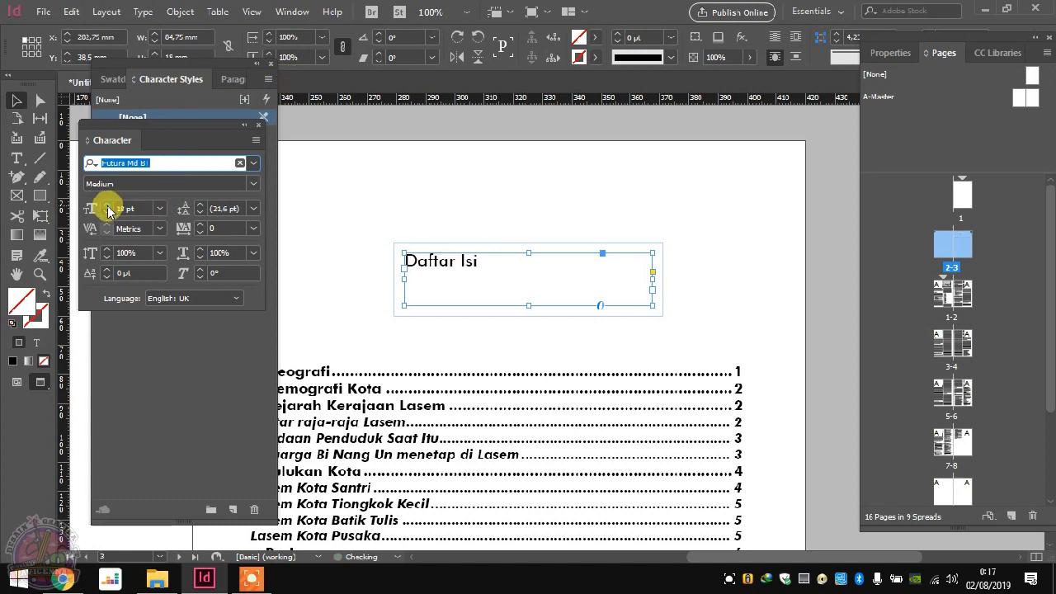
{"action": "left_click", "coordinate": [107, 205]}
{"action": "left_click", "coordinate": [108, 206]}
{"action": "left_click", "coordinate": [107, 205]}
{"action": "left_click", "coordinate": [107, 207]}
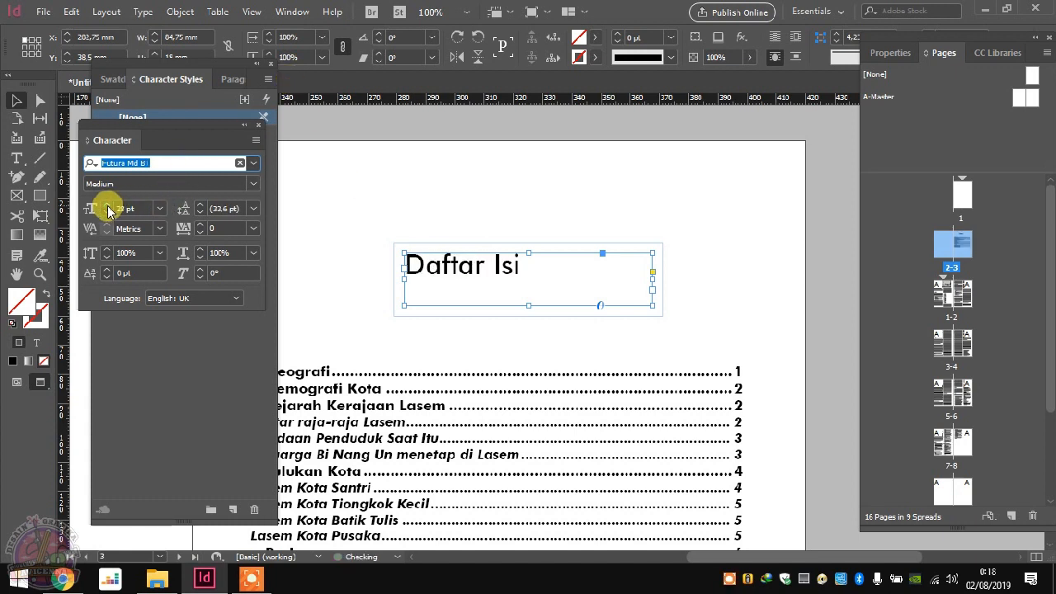
{"action": "left_click", "coordinate": [107, 206]}
{"action": "left_click", "coordinate": [107, 206]}
{"action": "left_click", "coordinate": [107, 206]}
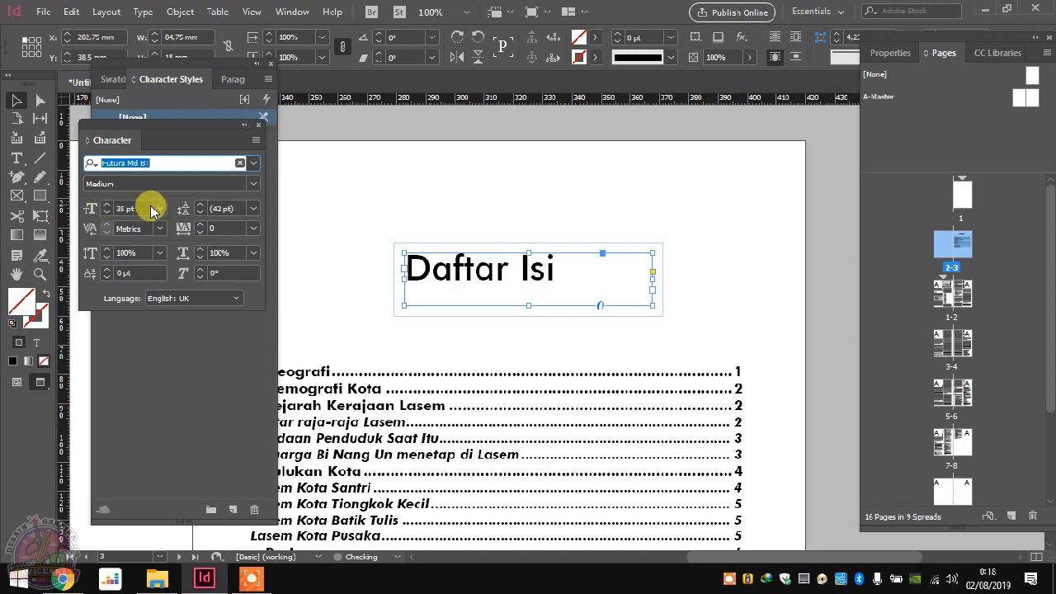
{"action": "left_click", "coordinate": [160, 209]}
{"action": "left_click", "coordinate": [143, 427]}
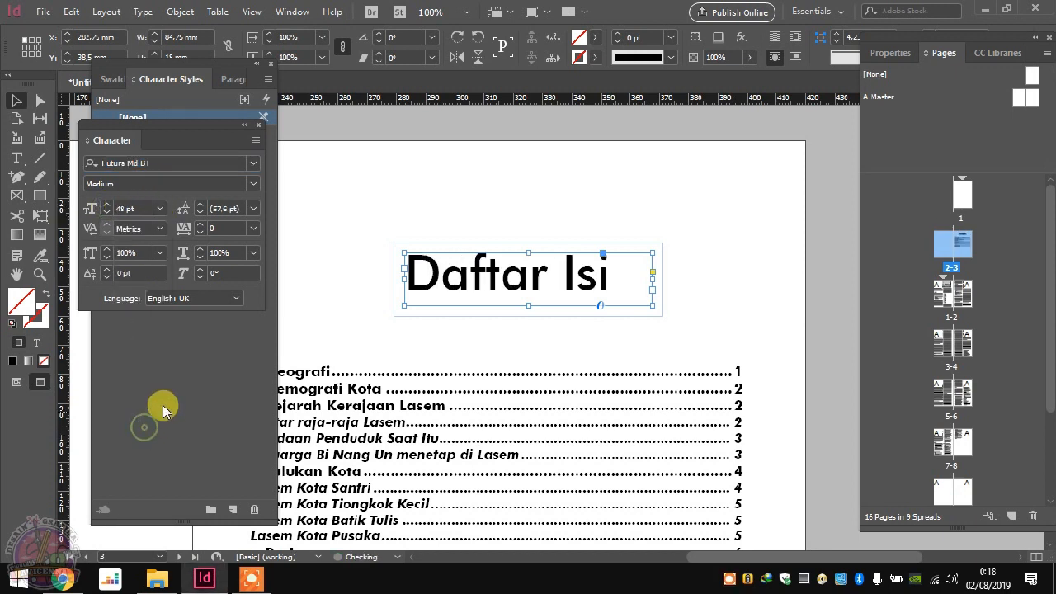
Step: Fit the Daftar Isi frame to its text and move the title right-aligned, just above the contents list
{"action": "left_click", "coordinate": [518, 240]}
{"action": "left_click", "coordinate": [485, 288]}
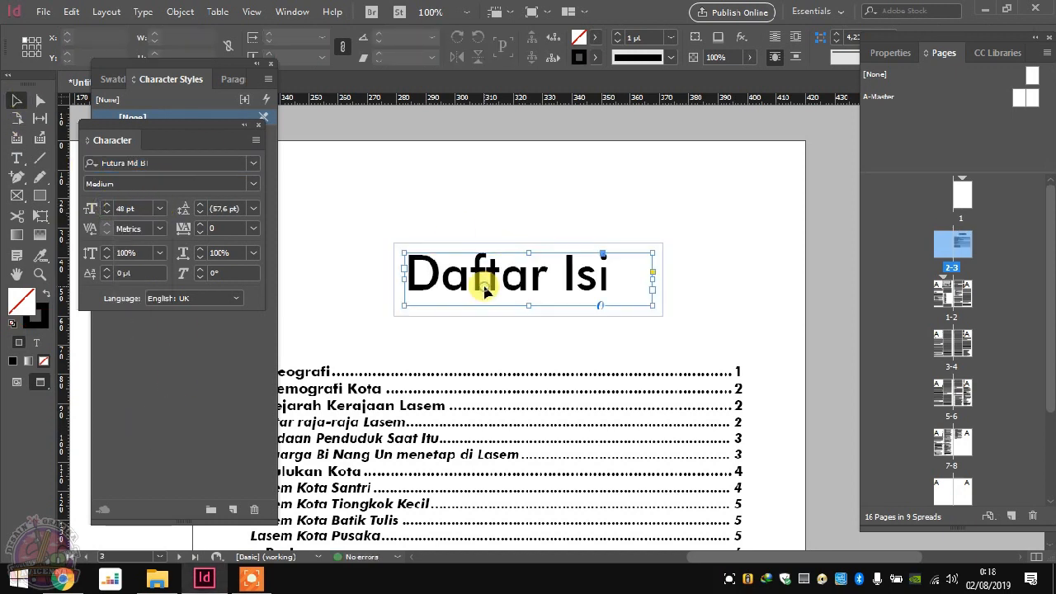
{"action": "key", "text": "ctrl+alt+c"}
{"action": "left_click", "coordinate": [519, 212]}
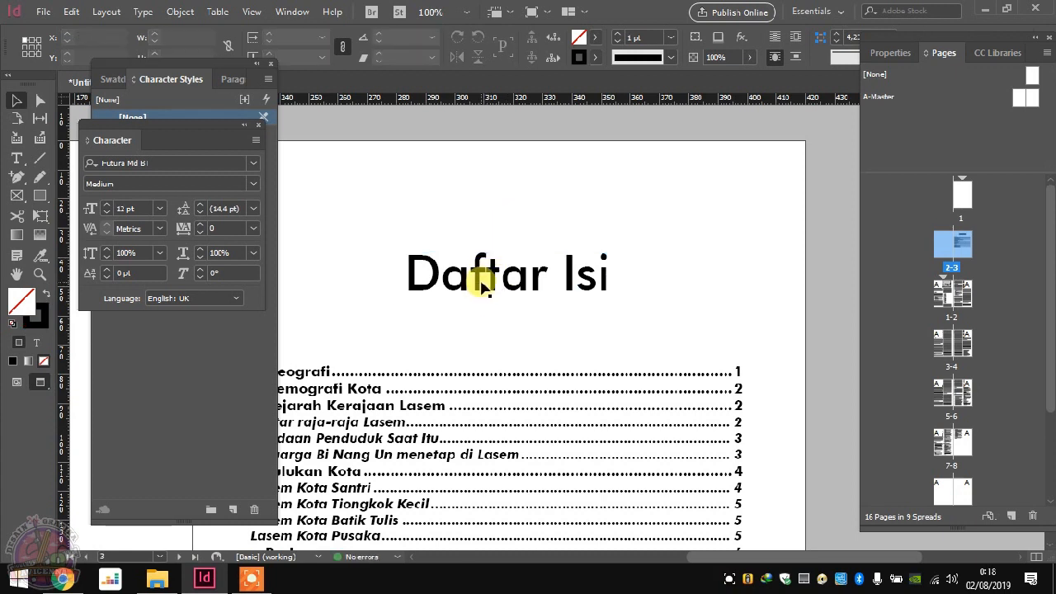
{"action": "left_click_drag", "start_coordinate": [479, 278], "coordinate": [602, 331]}
{"action": "left_click", "coordinate": [625, 148]}
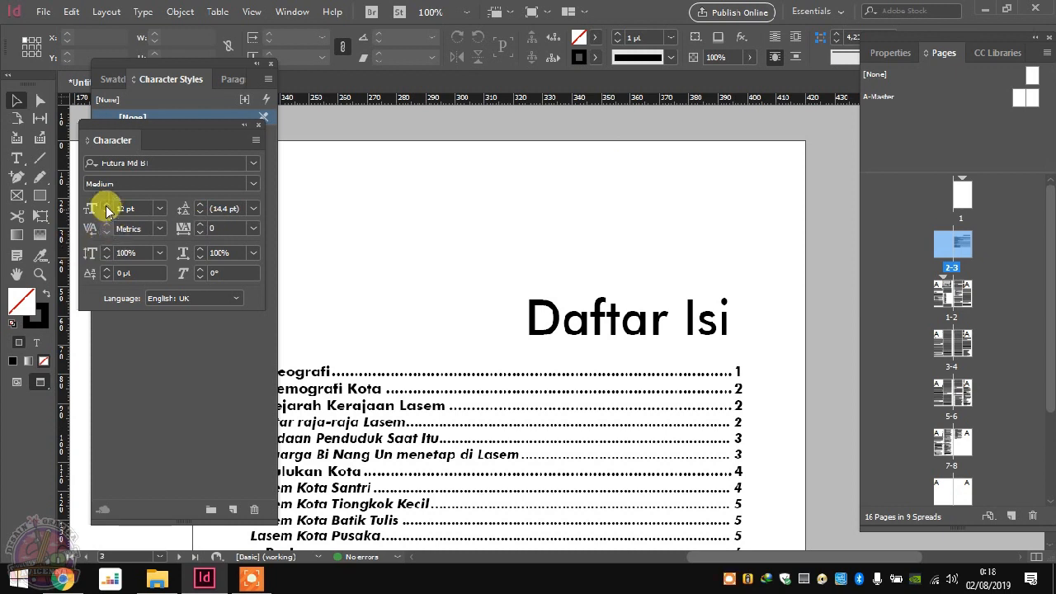
Step: Draw a three-sided polygon about 16 mm wide and 14 mm high just left of the Daftar Isi title
{"action": "left_click", "coordinate": [43, 199]}
{"action": "left_click", "coordinate": [44, 198]}
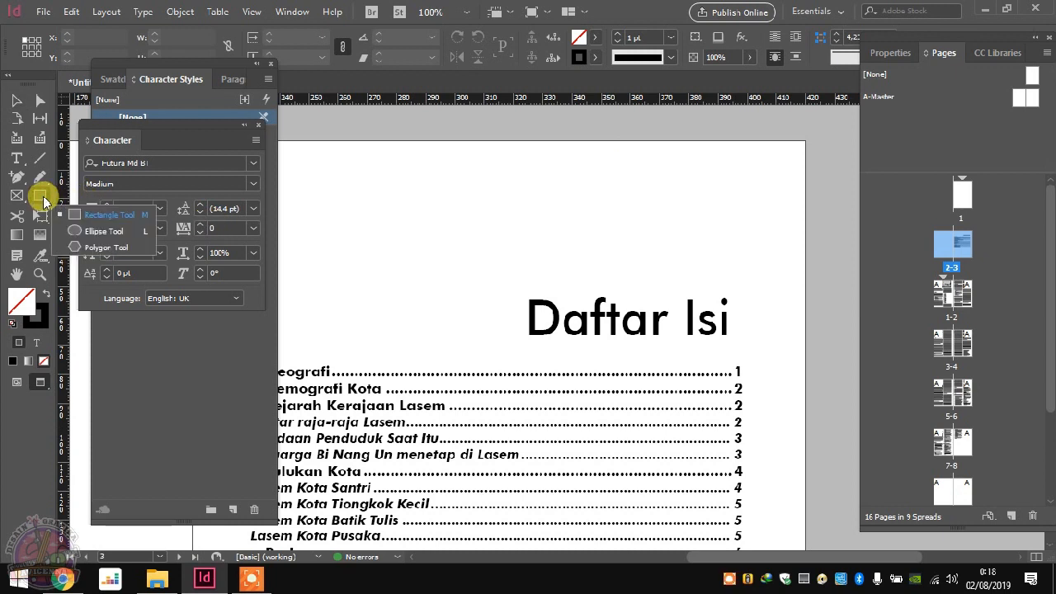
{"action": "left_click", "coordinate": [73, 249]}
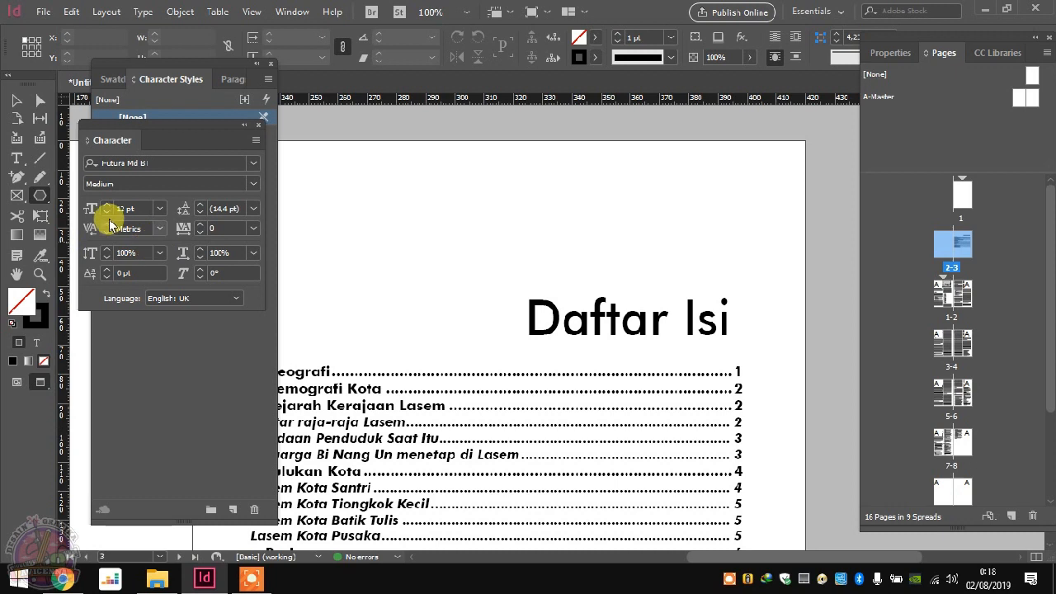
{"action": "double_click", "coordinate": [40, 195]}
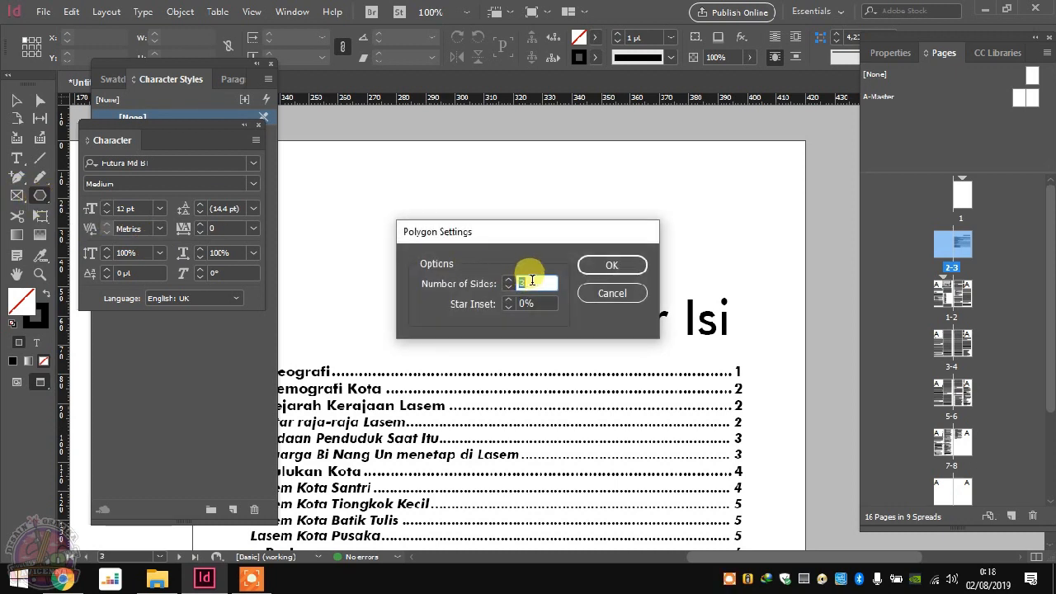
{"action": "left_click", "coordinate": [509, 280]}
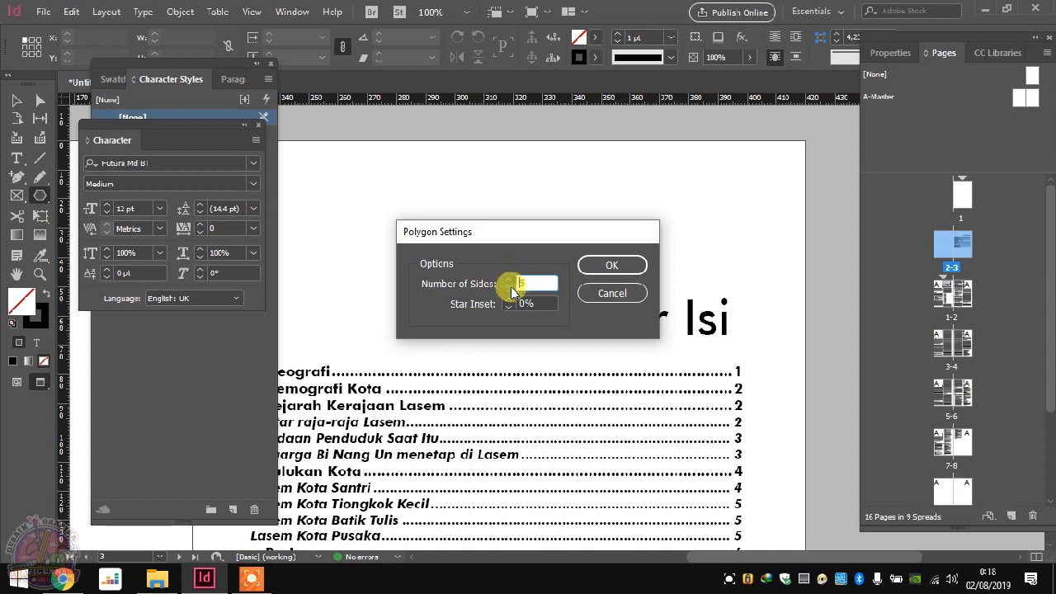
{"action": "left_click", "coordinate": [594, 267]}
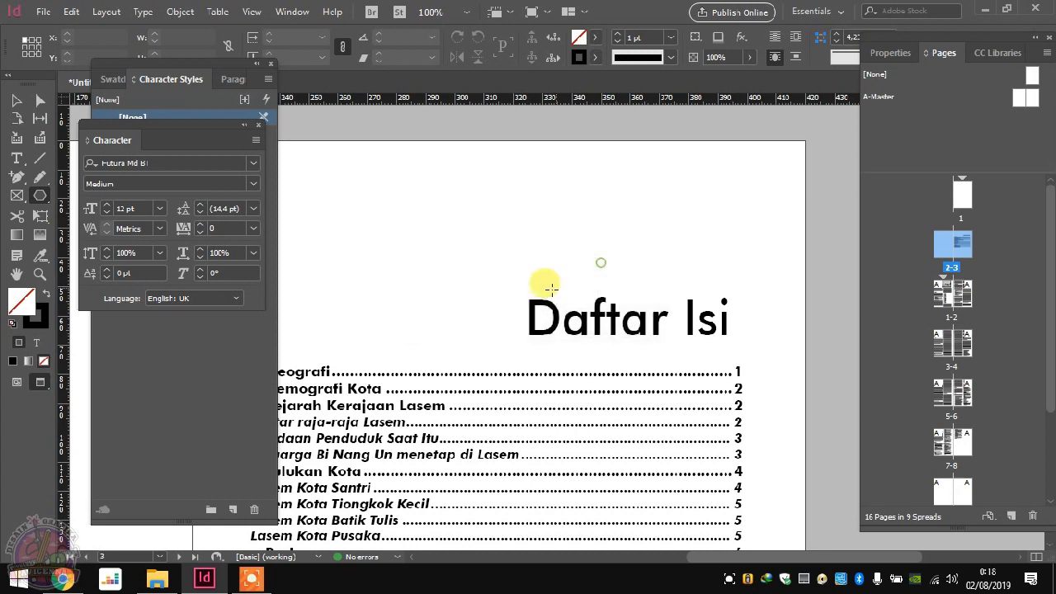
{"action": "left_click_drag", "start_coordinate": [448, 290], "coordinate": [495, 333]}
{"action": "left_click", "coordinate": [17, 101]}
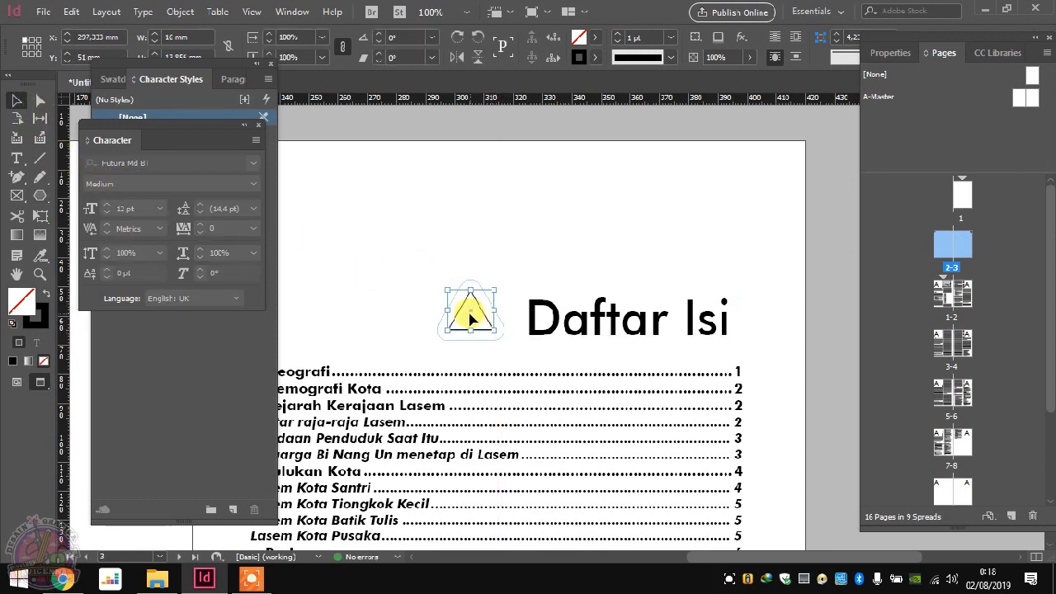
Step: Rotate the triangle -90° so it points at the title and fill it with the red C=15 M=100 Y=100 K=0 swatch
{"action": "left_click_drag", "start_coordinate": [497, 285], "coordinate": [505, 339]}
{"action": "scroll", "coordinate": [487, 330], "scroll_direction": "up", "scroll_amount": 2}
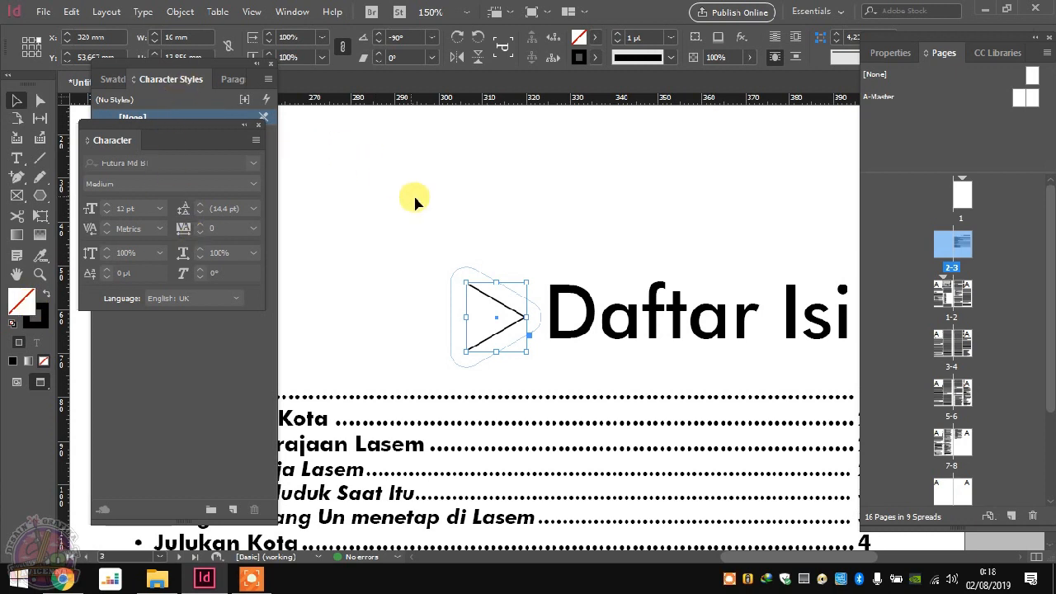
{"action": "key", "text": "F5"}
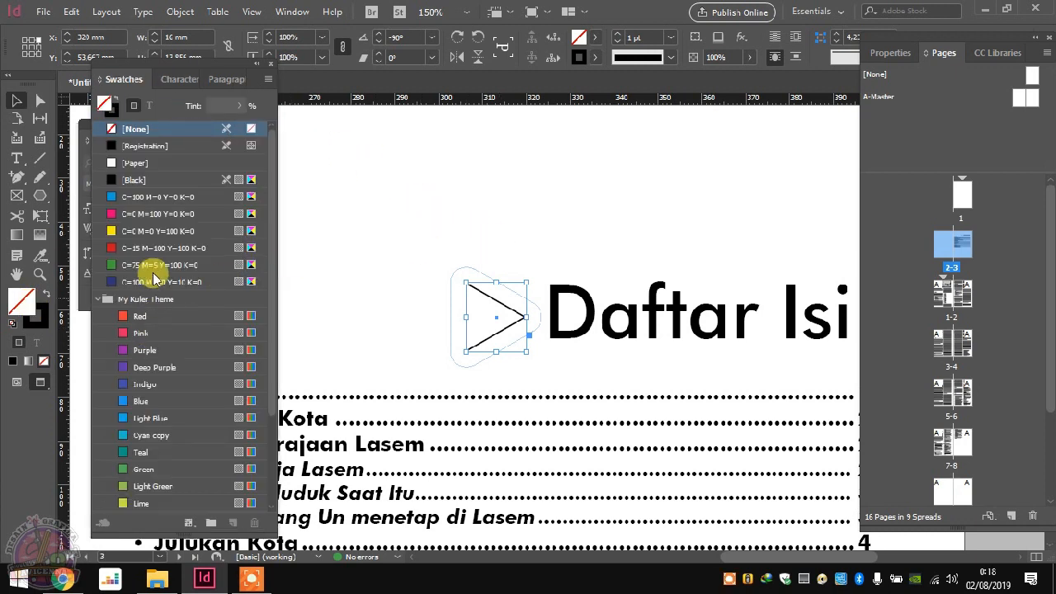
{"action": "left_click", "coordinate": [148, 249]}
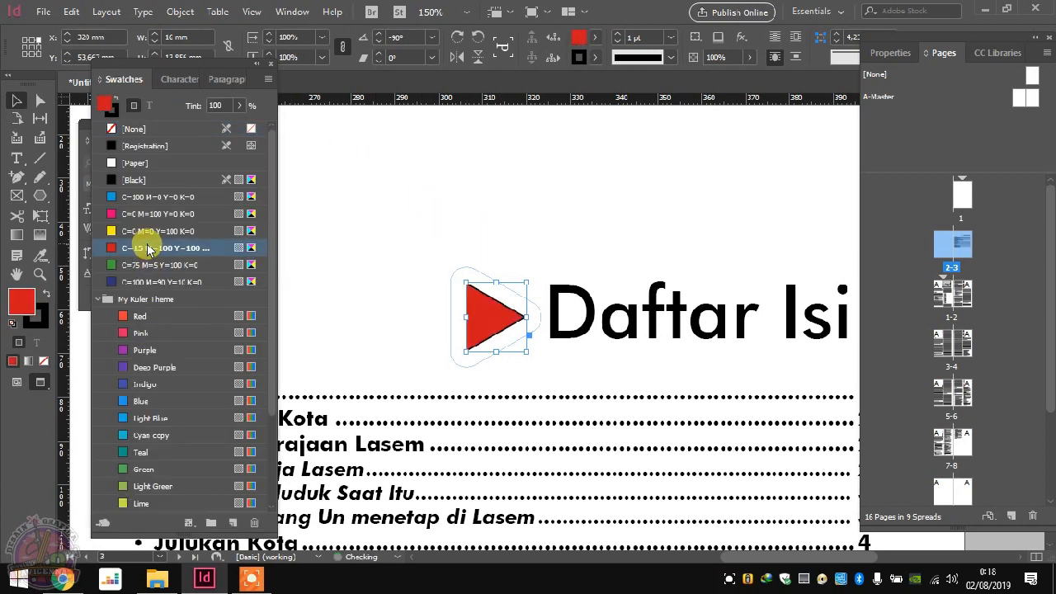
Step: Remove the stroke from the red triangle beside the Daftar Isi title
{"action": "left_click", "coordinate": [41, 310]}
{"action": "key", "text": "slash"}
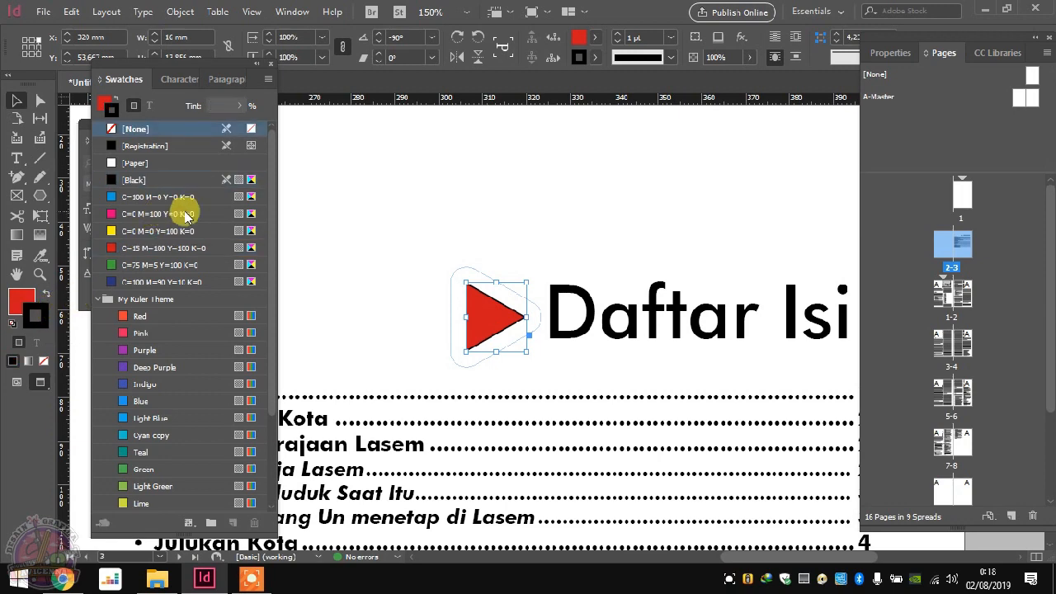
{"action": "left_click", "coordinate": [419, 216]}
{"action": "scroll", "coordinate": [541, 320], "scroll_direction": "up", "scroll_amount": 1}
{"action": "left_click", "coordinate": [485, 311]}
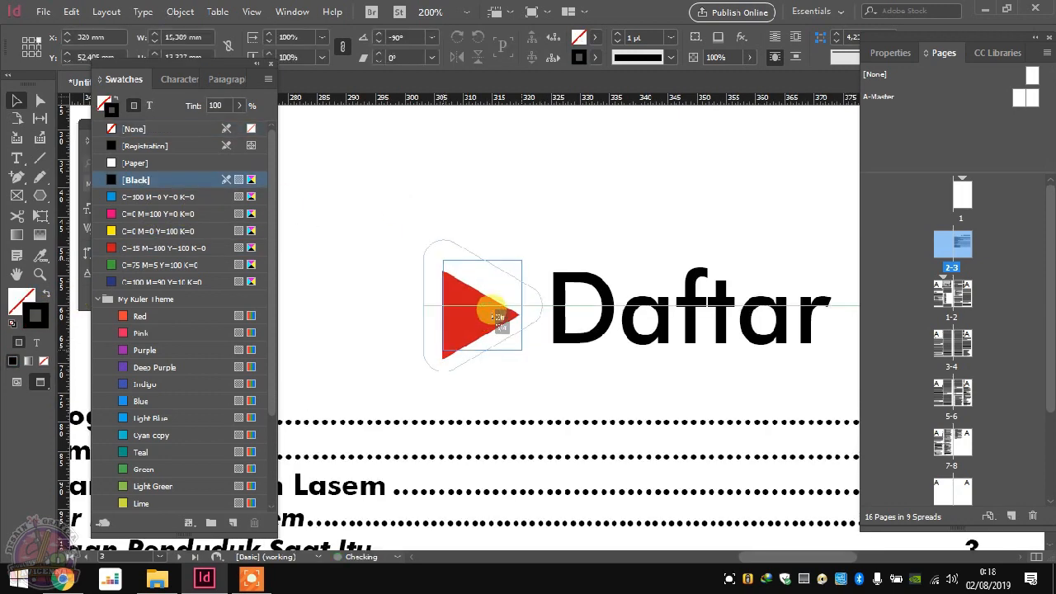
{"action": "left_click", "coordinate": [501, 245]}
Step: Review the finished contents page and the article spreads below it for overall layout, keeping the Swatches panel out of the way
{"action": "scroll", "coordinate": [495, 241], "scroll_direction": "down", "scroll_amount": 5}
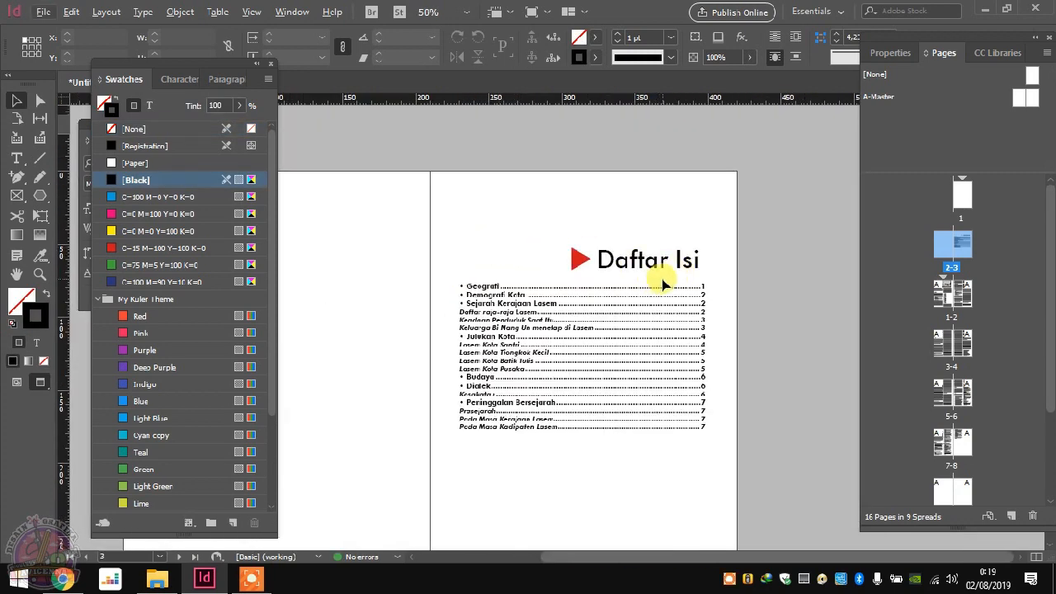
{"action": "scroll", "coordinate": [636, 283], "scroll_direction": "down", "scroll_amount": 5}
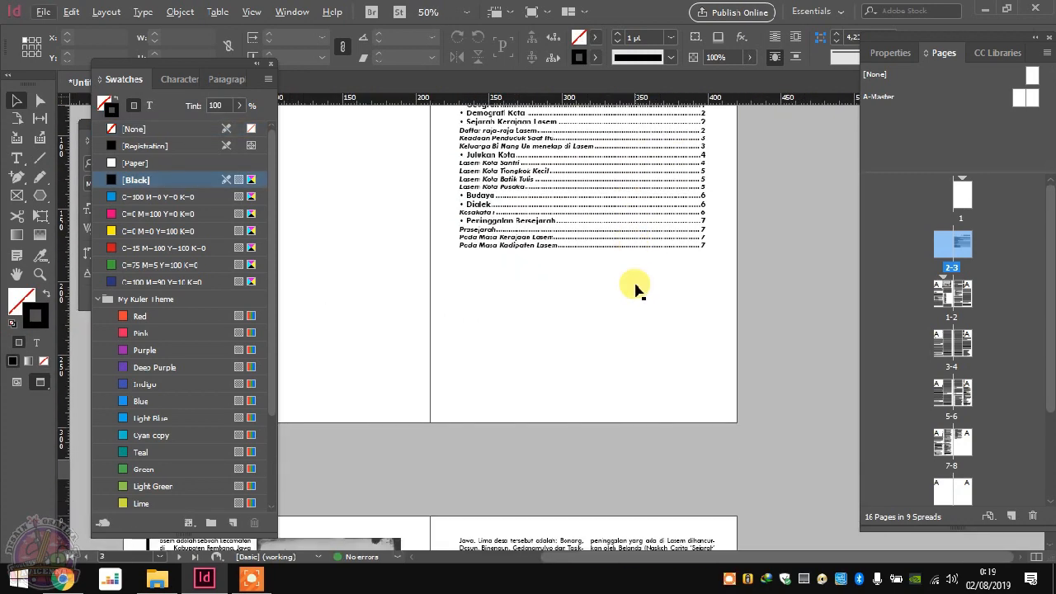
{"action": "scroll", "coordinate": [590, 283], "scroll_direction": "down", "scroll_amount": 2}
{"action": "scroll", "coordinate": [608, 358], "scroll_direction": "down", "scroll_amount": 1}
{"action": "scroll", "coordinate": [608, 382], "scroll_direction": "up", "scroll_amount": 1}
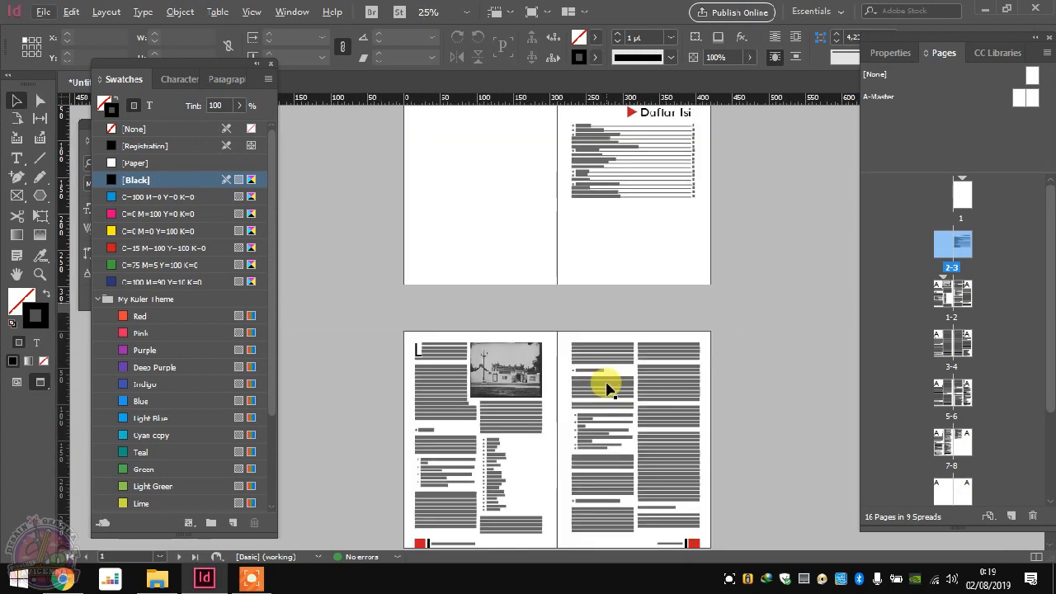
{"action": "scroll", "coordinate": [617, 365], "scroll_direction": "down", "scroll_amount": 3}
{"action": "scroll", "coordinate": [618, 359], "scroll_direction": "down", "scroll_amount": 2}
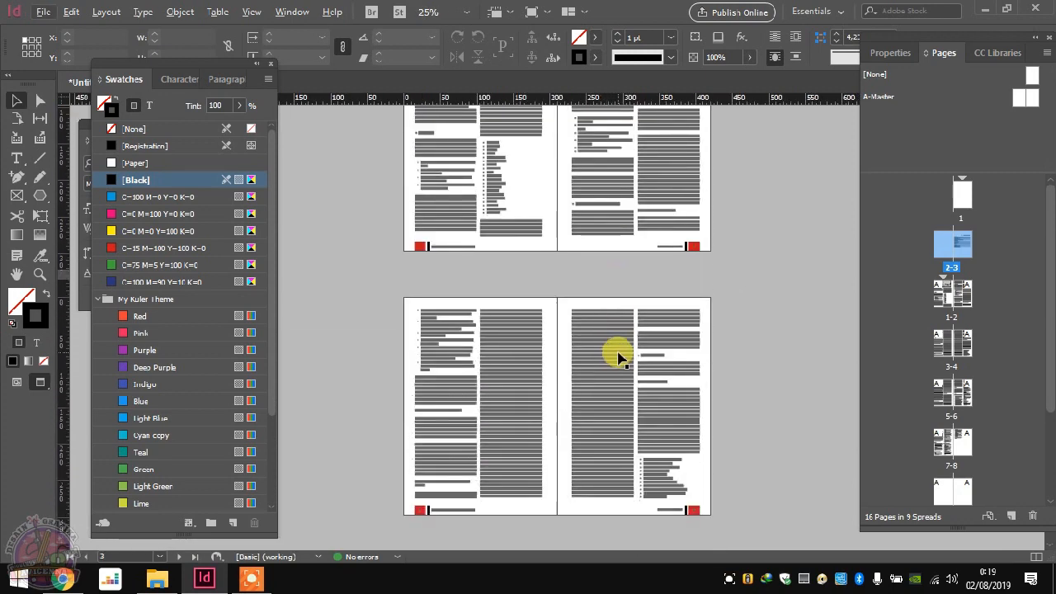
{"action": "scroll", "coordinate": [617, 355], "scroll_direction": "up", "scroll_amount": 1}
{"action": "scroll", "coordinate": [644, 301], "scroll_direction": "up", "scroll_amount": 5}
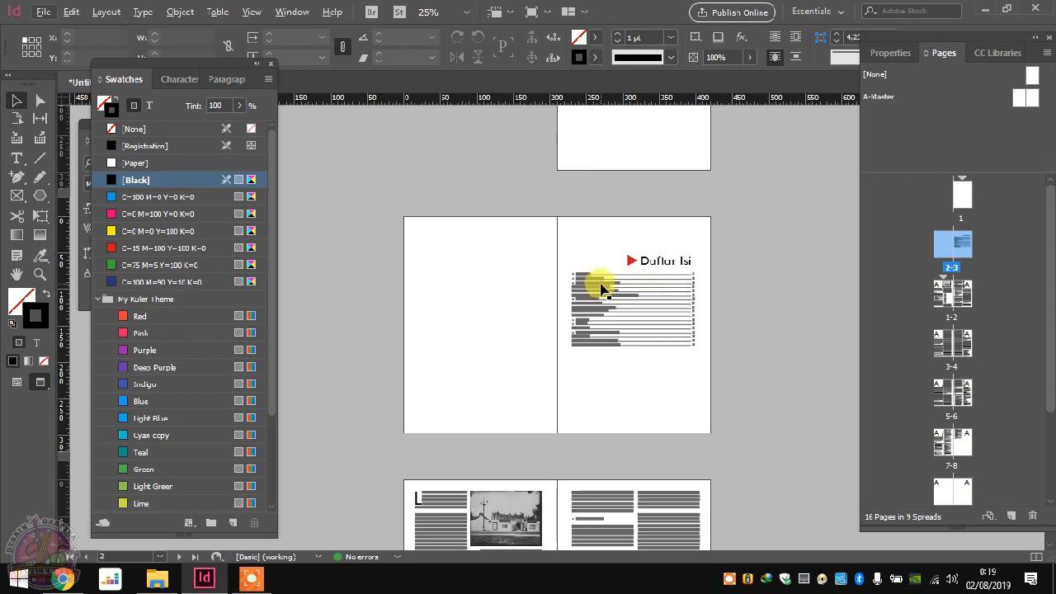
{"action": "scroll", "coordinate": [601, 288], "scroll_direction": "up", "scroll_amount": 1}
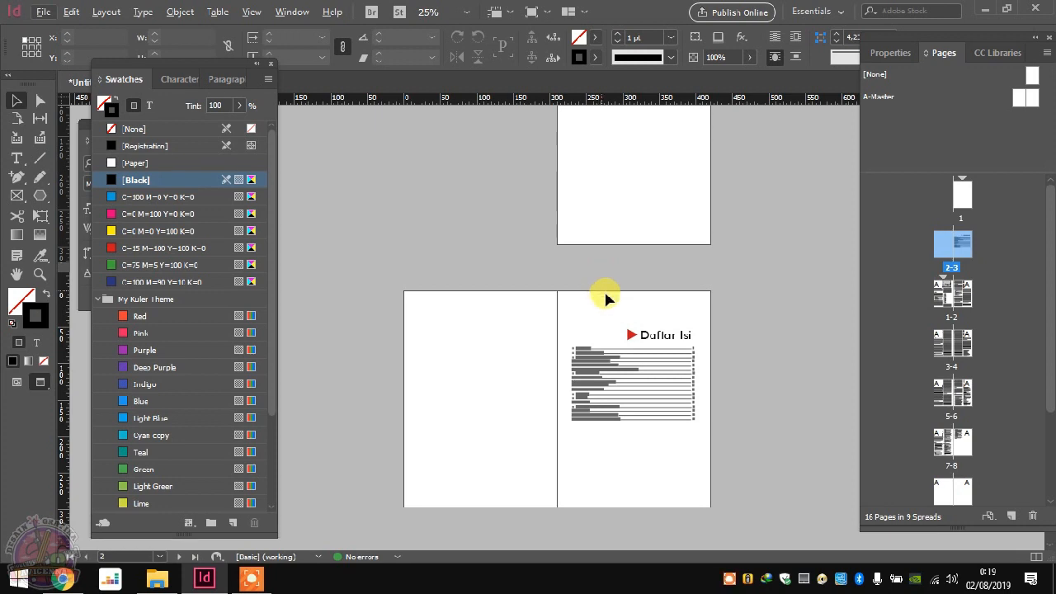
{"action": "key", "text": "ctrl+equal"}
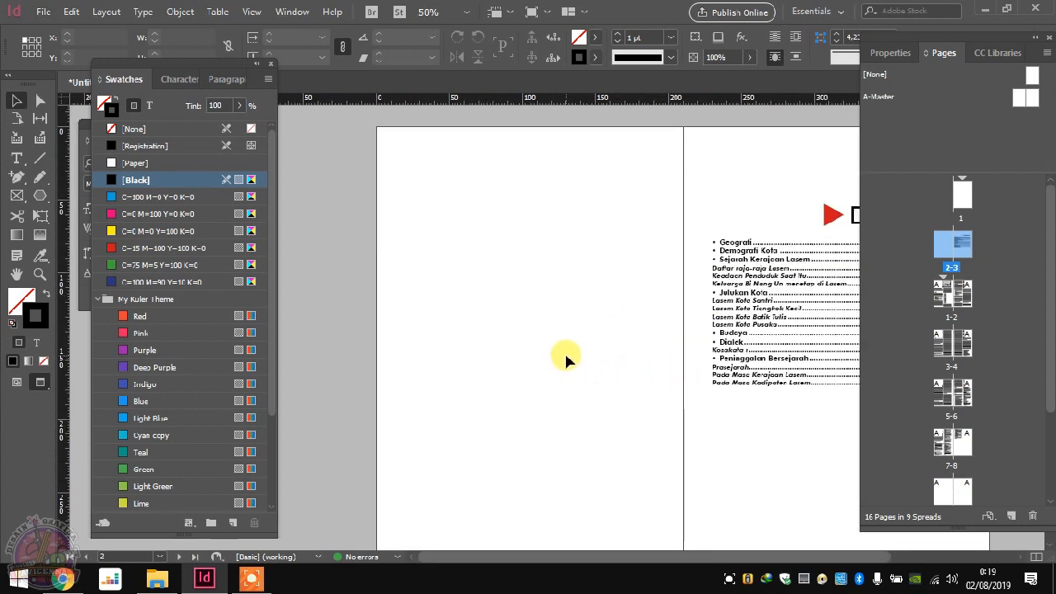
{"action": "scroll", "coordinate": [566, 358], "scroll_direction": "right", "scroll_amount": 4}
{"action": "scroll", "coordinate": [566, 358], "scroll_direction": "down", "scroll_amount": 1}
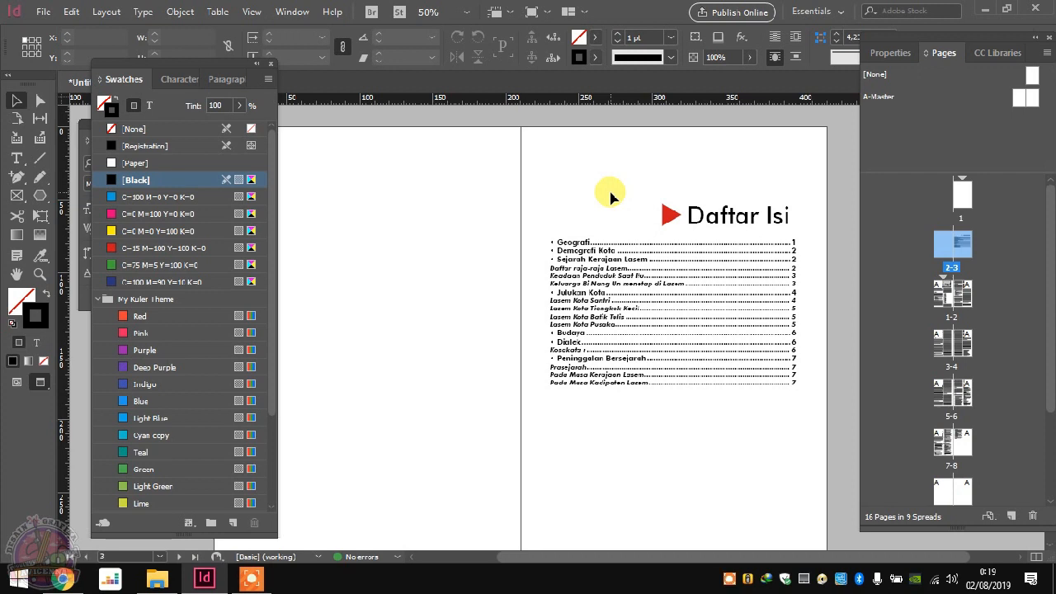
{"action": "scroll", "coordinate": [590, 213], "scroll_direction": "down", "scroll_amount": 1}
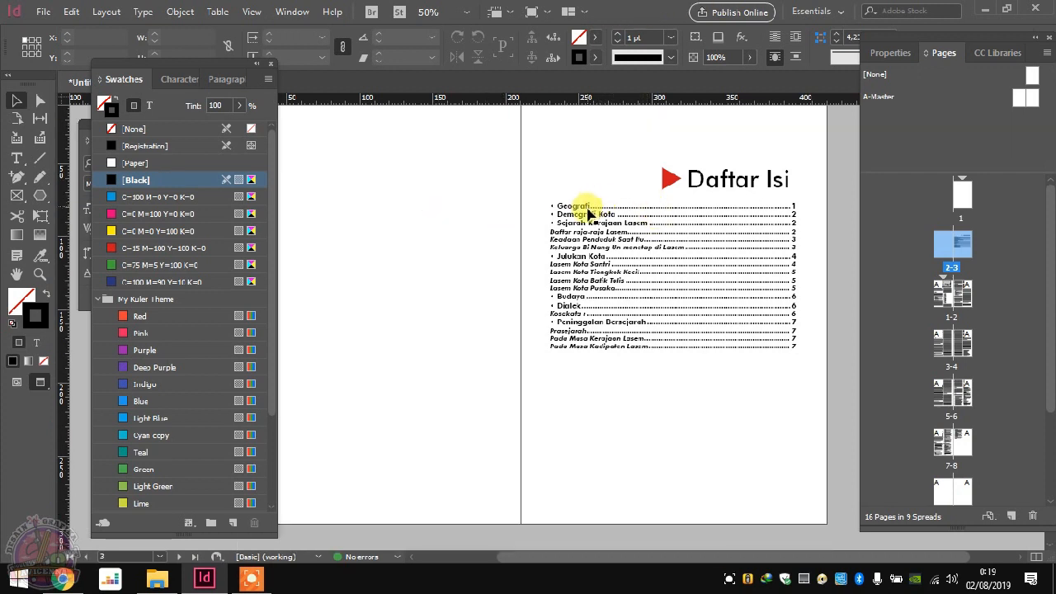
{"action": "left_click_drag", "start_coordinate": [177, 66], "coordinate": [209, 33]}
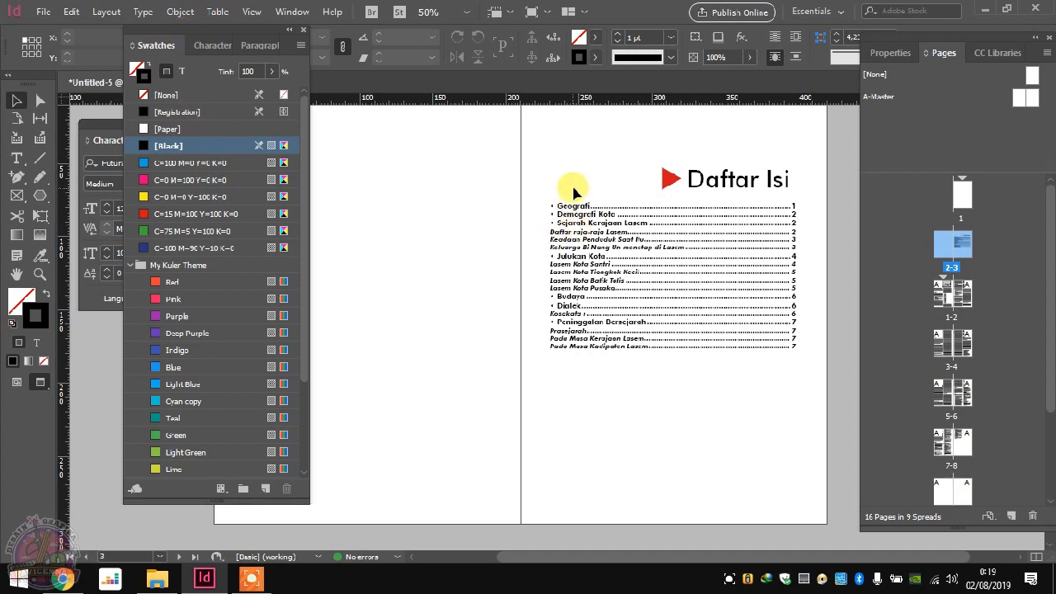
{"action": "scroll", "coordinate": [314, 441], "scroll_direction": "down", "scroll_amount": 2}
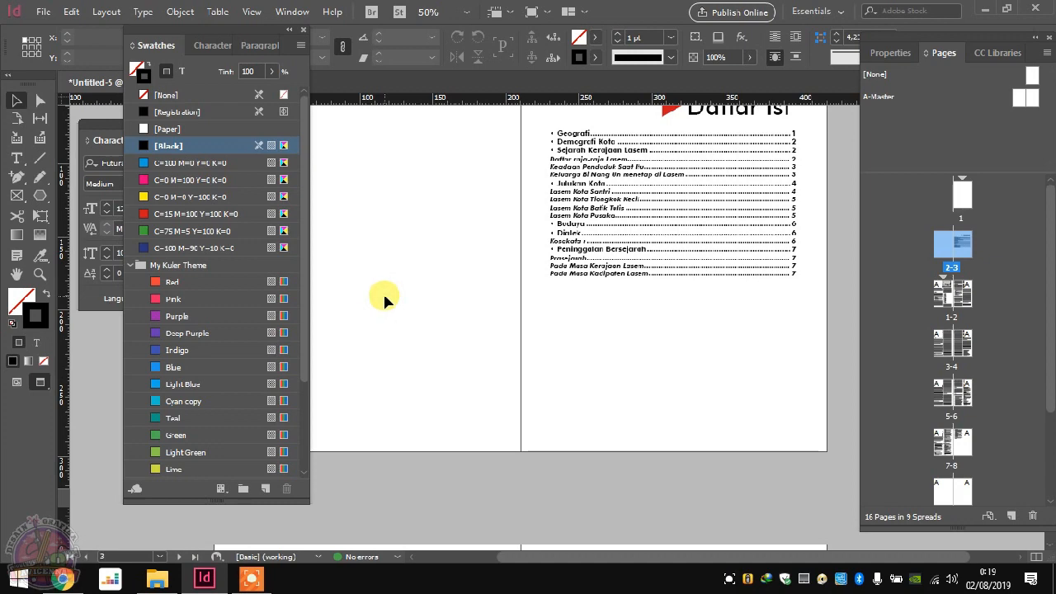
Step: Export all pages as a print PDF over the existing CONTOH.pdf in Documents, with bookmarks and hyperlinks included
{"action": "key", "text": "ctrl+e"}
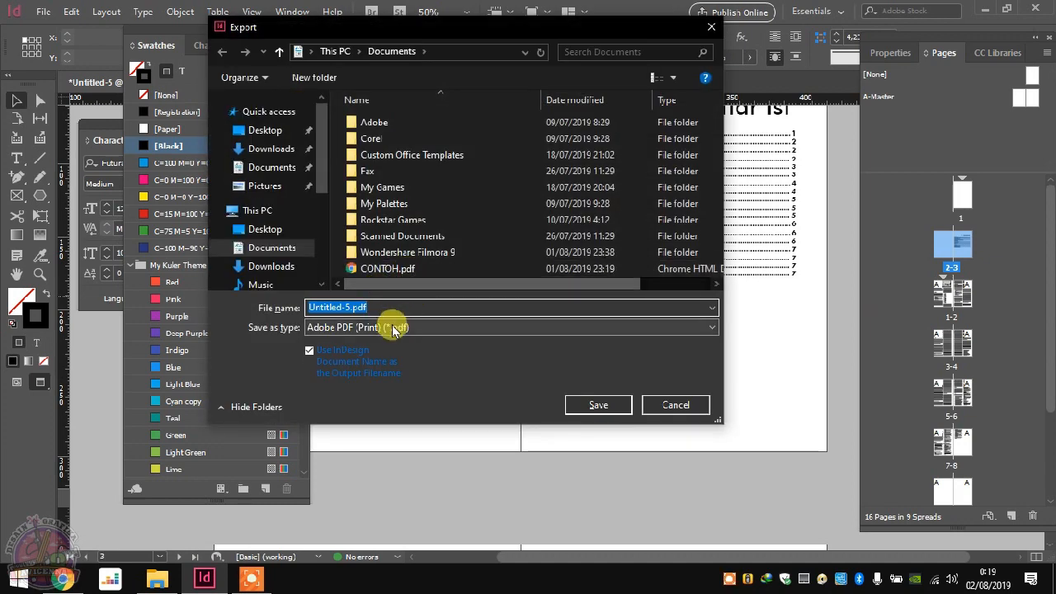
{"action": "left_click", "coordinate": [377, 269]}
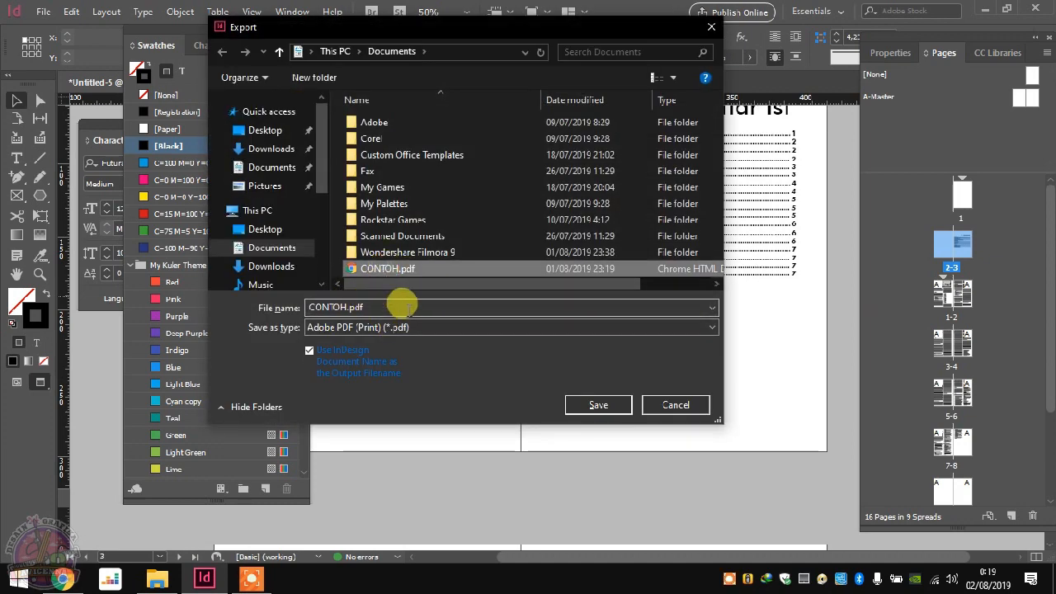
{"action": "left_click", "coordinate": [595, 405]}
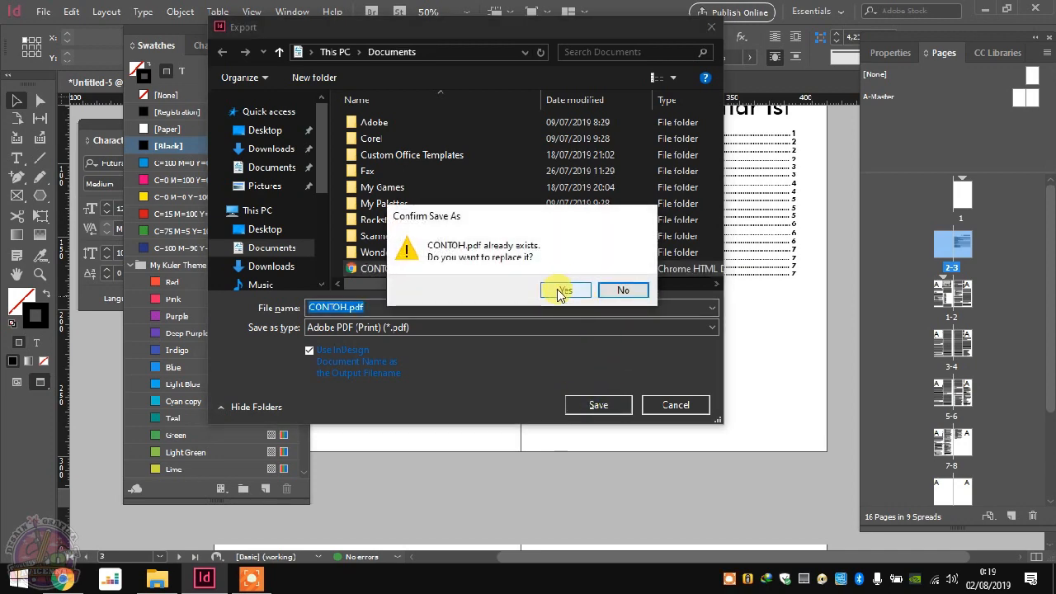
{"action": "left_click", "coordinate": [557, 290]}
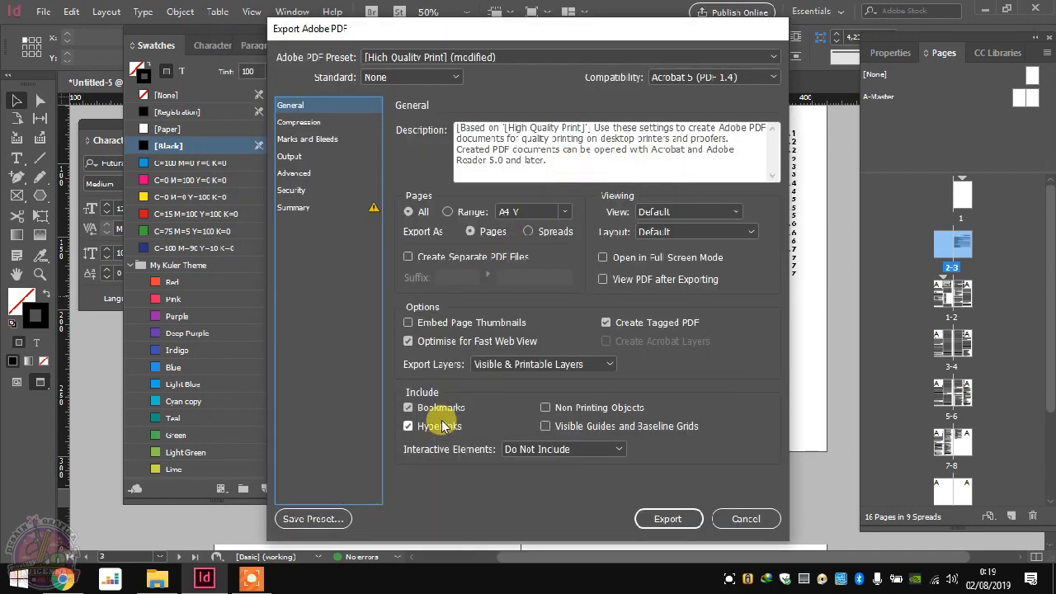
{"action": "left_click", "coordinate": [434, 411]}
{"action": "left_click", "coordinate": [440, 411]}
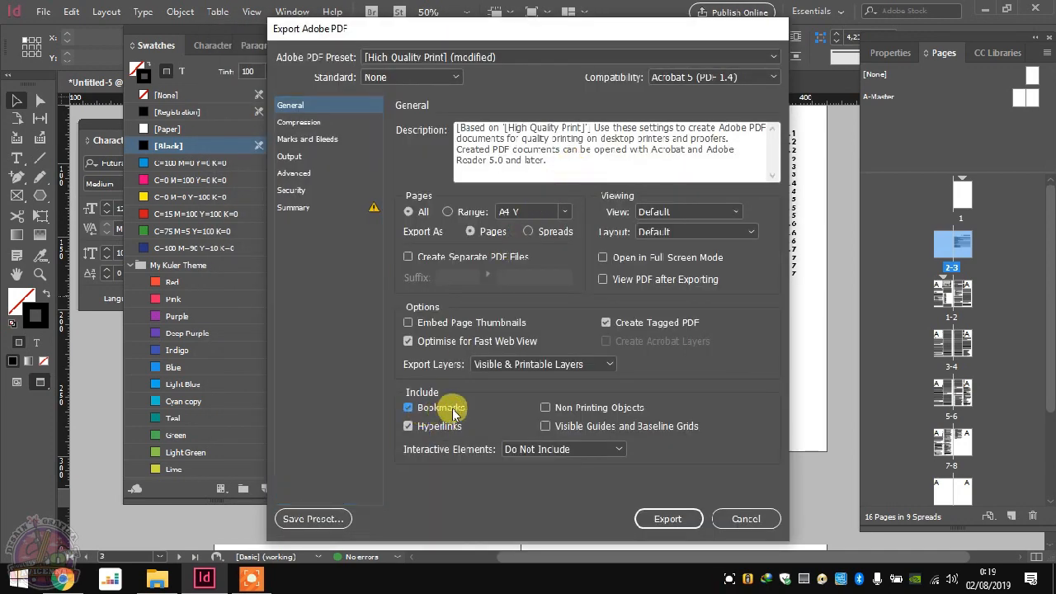
{"action": "left_click", "coordinate": [666, 516]}
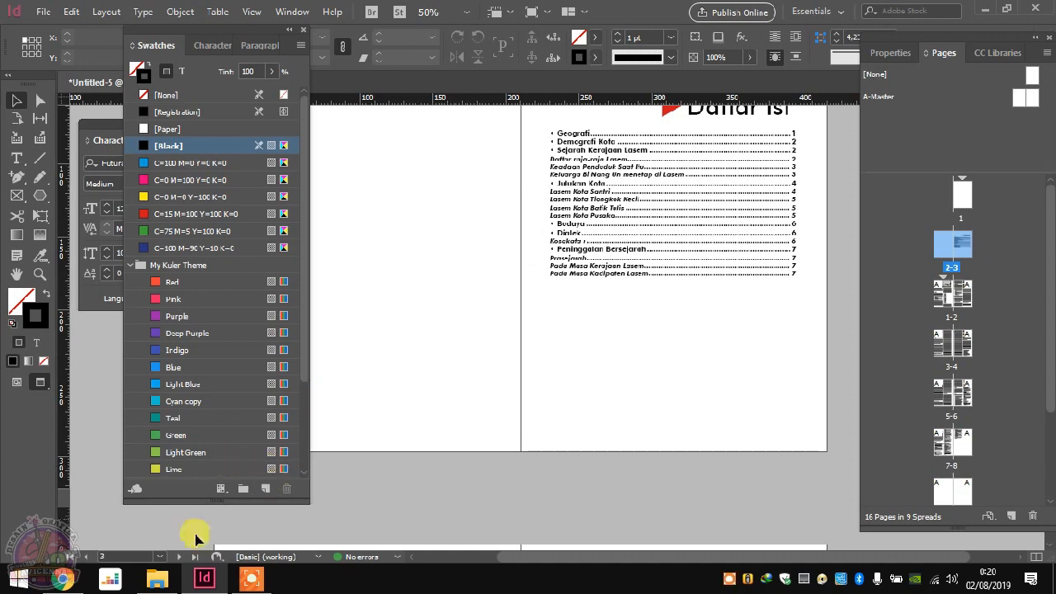
Step: Switch to Chrome and look through the reference ENSIKLOPEDI LASEM.pdf from its daftar isi page onward
{"action": "left_click", "coordinate": [81, 584]}
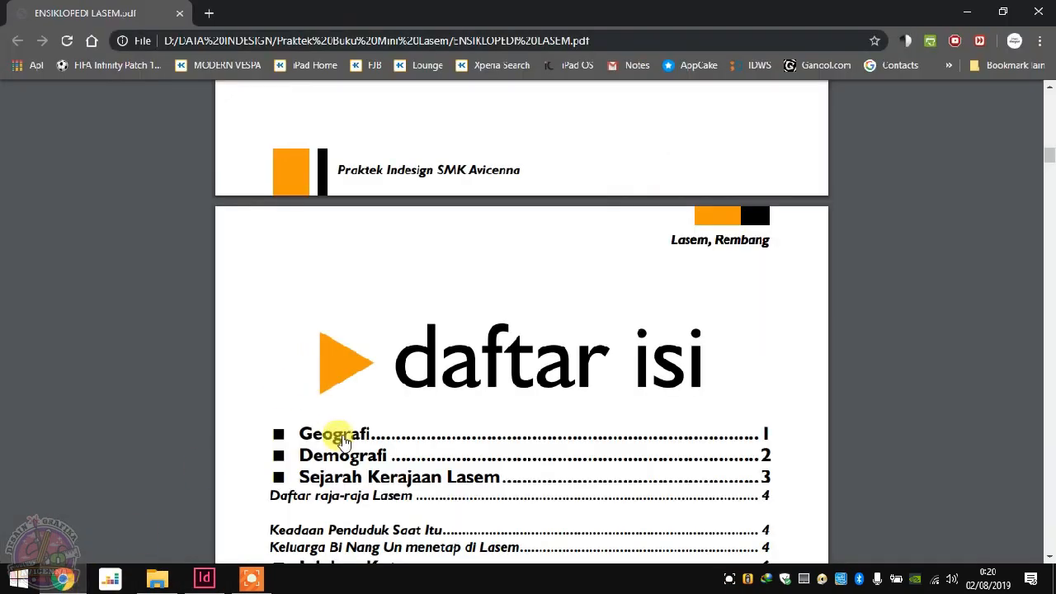
{"action": "scroll", "coordinate": [342, 429], "scroll_direction": "down", "scroll_amount": 5}
{"action": "scroll", "coordinate": [315, 373], "scroll_direction": "down", "scroll_amount": 5}
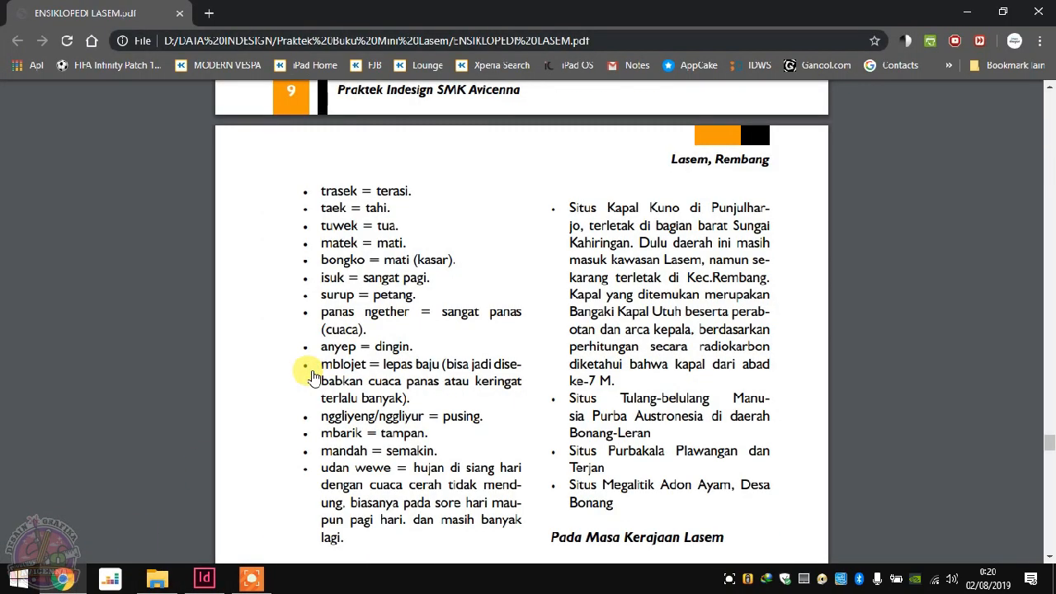
Step: Open the exported CONTOH.pdf from the Documents folder in Chrome and look through its pages
{"action": "left_click", "coordinate": [157, 579]}
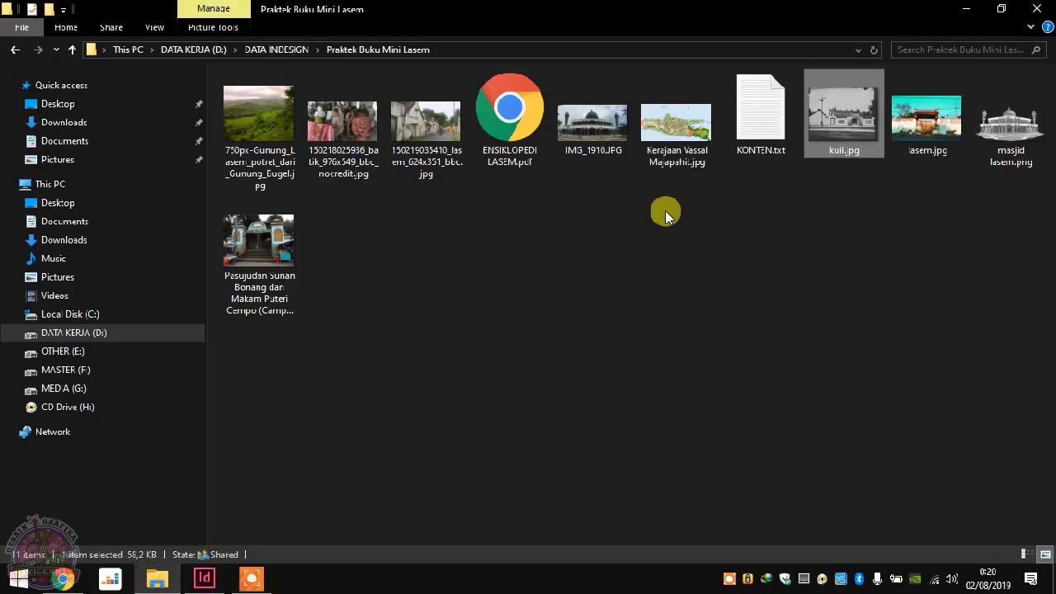
{"action": "left_click", "coordinate": [112, 222]}
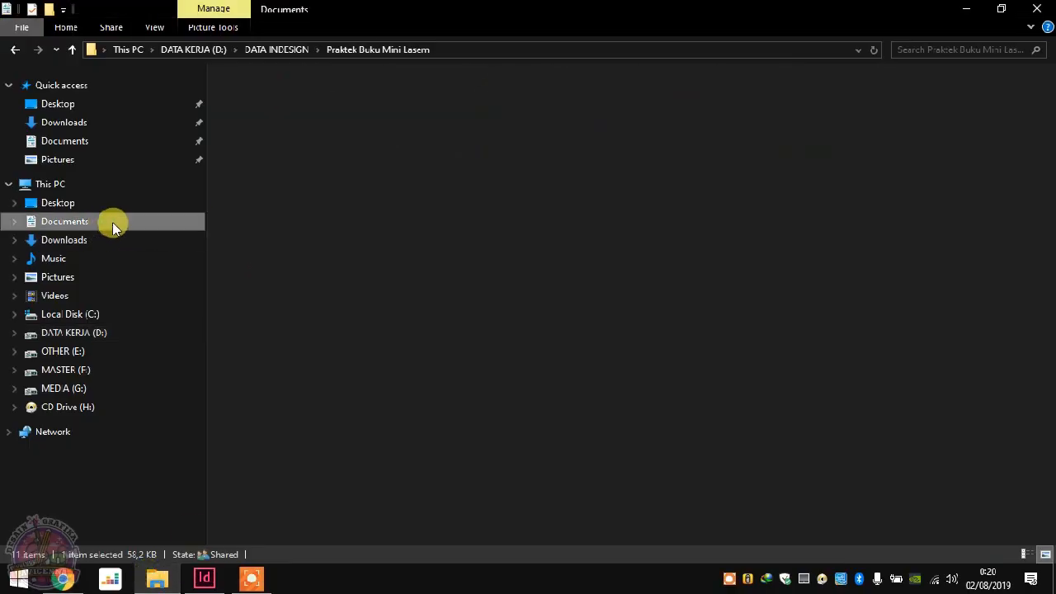
{"action": "double_click", "coordinate": [296, 263]}
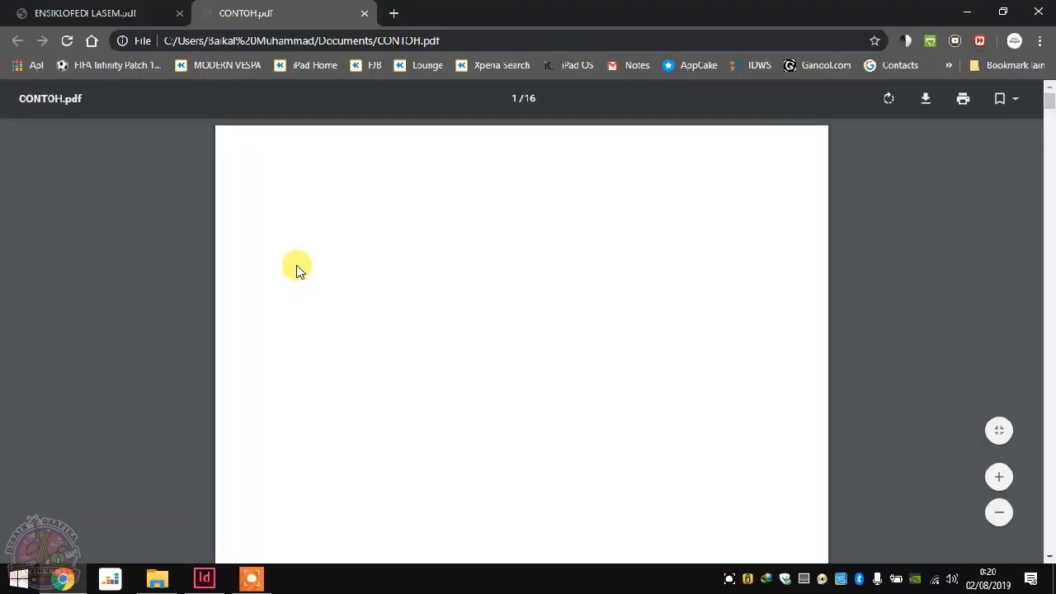
{"action": "scroll", "coordinate": [299, 271], "scroll_direction": "down", "scroll_amount": 7}
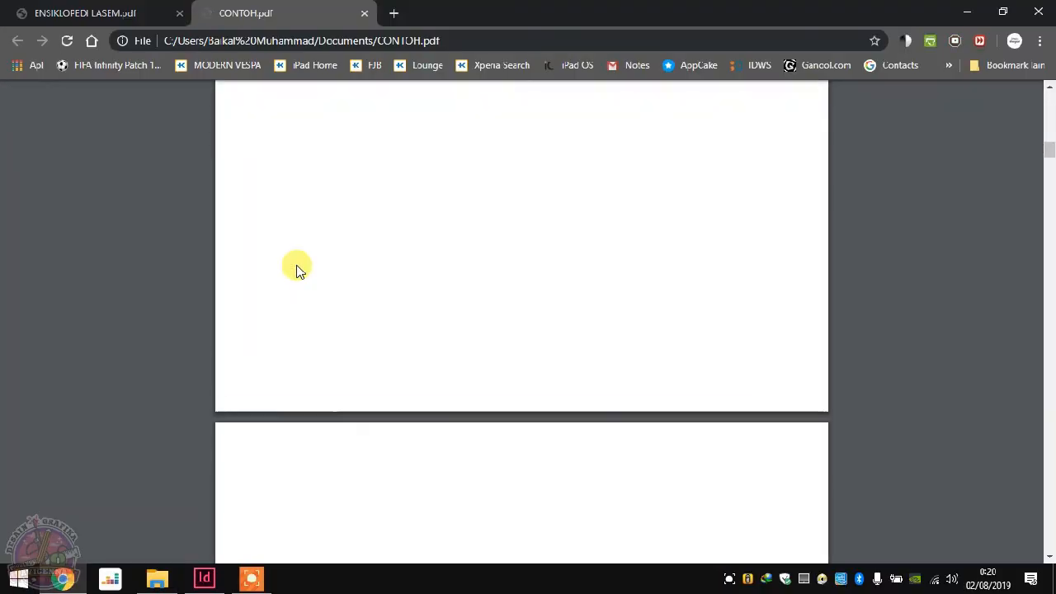
{"action": "scroll", "coordinate": [297, 271], "scroll_direction": "down", "scroll_amount": 6}
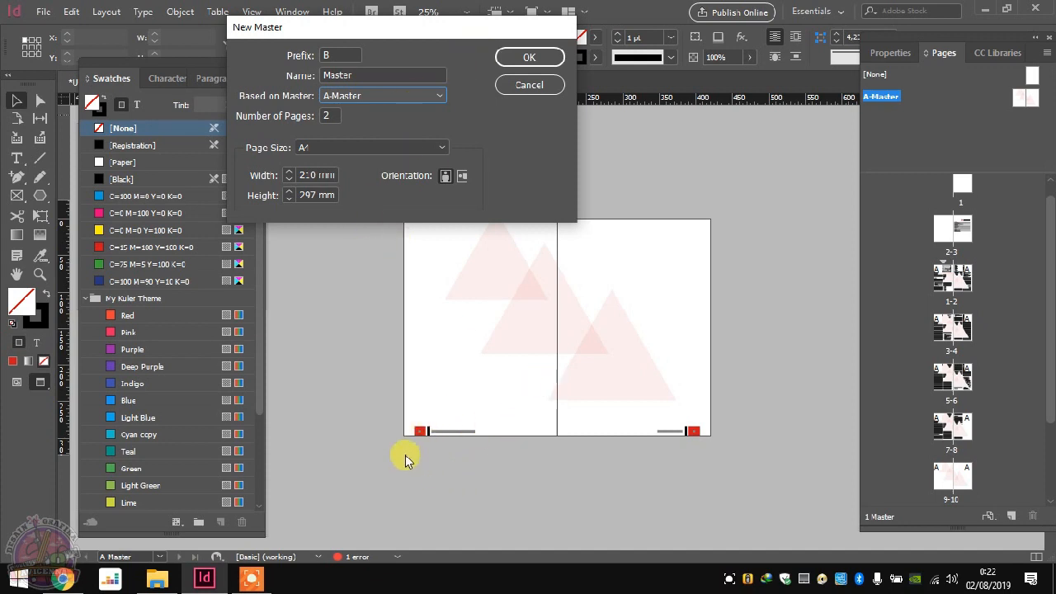
Step: Create a two-page A4 master with prefix B, named Master and based on A-Master
{"action": "left_click", "coordinate": [524, 54]}
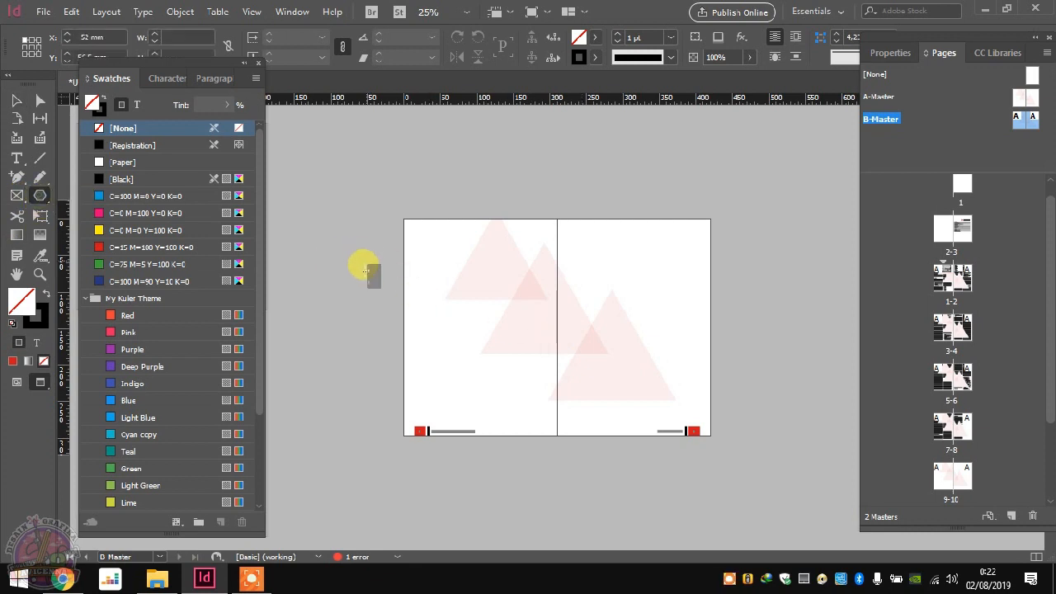
Step: Draw three overlapping unfilled rectangles over the left page of B-Master, one of them about 125 mm wide and extending past the outer edge
{"action": "left_click_drag", "start_coordinate": [361, 266], "coordinate": [452, 336]}
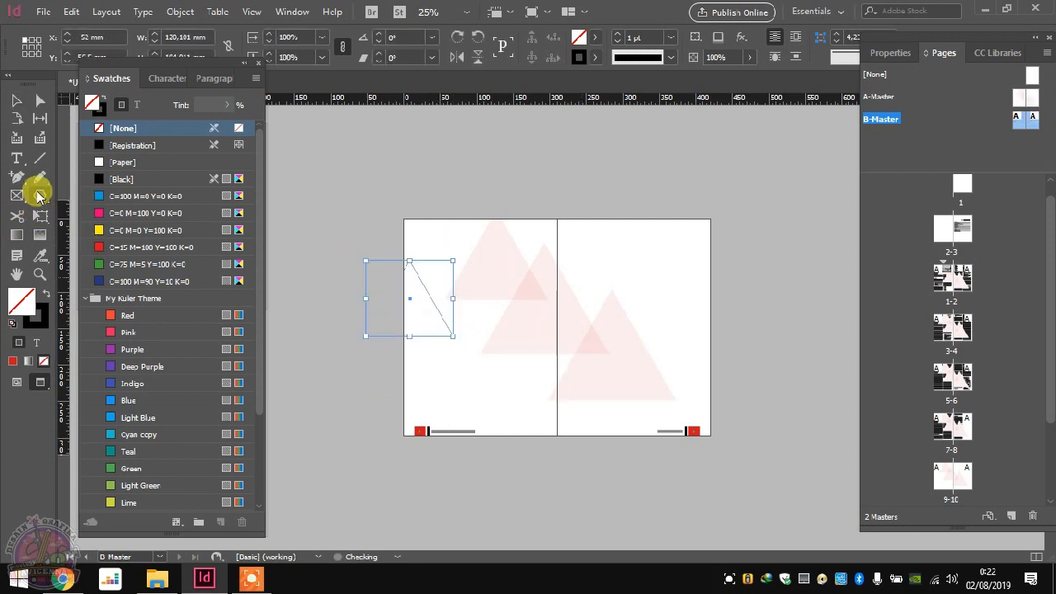
{"action": "key", "text": "ctrl+z"}
{"action": "left_click_drag", "start_coordinate": [38, 198], "coordinate": [99, 215]}
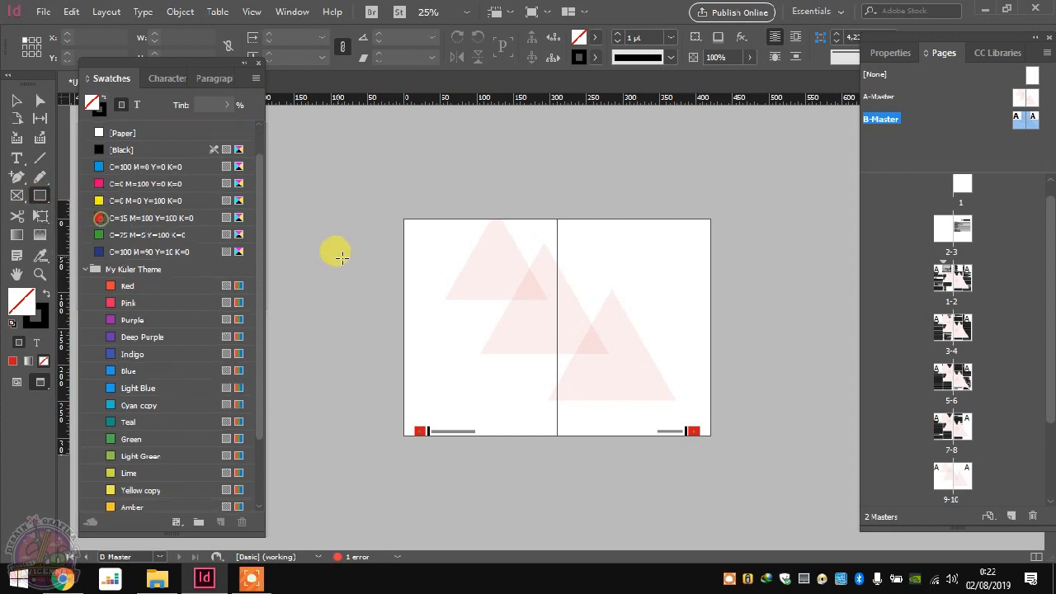
{"action": "left_click_drag", "start_coordinate": [357, 286], "coordinate": [437, 376]}
{"action": "left_click_drag", "start_coordinate": [375, 332], "coordinate": [469, 401]}
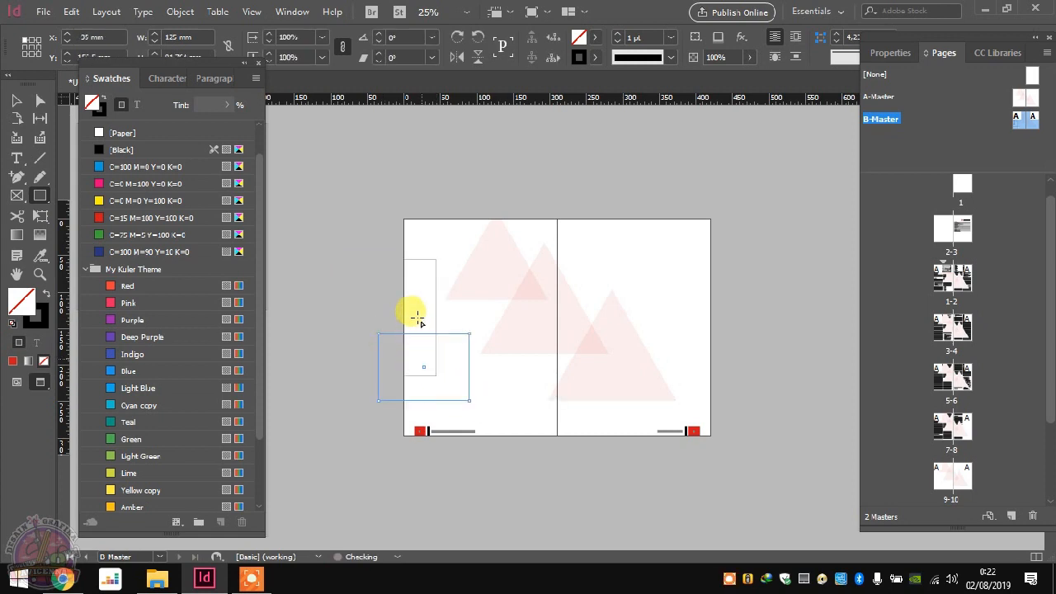
{"action": "mouse_move", "coordinate": [414, 305]}
{"action": "left_mouse_down"}
{"action": "mouse_move", "coordinate": [511, 383]}
{"action": "mouse_move", "coordinate": [523, 412]}
{"action": "left_mouse_up"}
Step: Draw two overlapping rectangles about 116 mm and 111 mm wide on the right page of B-Master, the wider one crossing the outer edge
{"action": "mouse_move", "coordinate": [638, 244]}
{"action": "left_mouse_down"}
{"action": "mouse_move", "coordinate": [684, 330]}
{"action": "mouse_move", "coordinate": [723, 358]}
{"action": "left_mouse_up"}
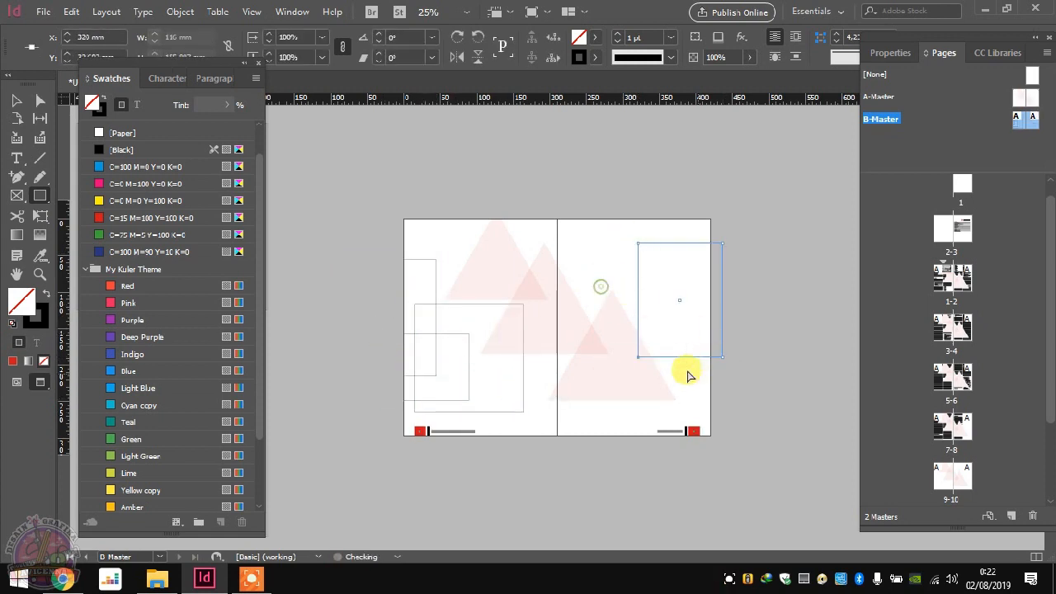
{"action": "left_click_drag", "start_coordinate": [595, 280], "coordinate": [676, 392]}
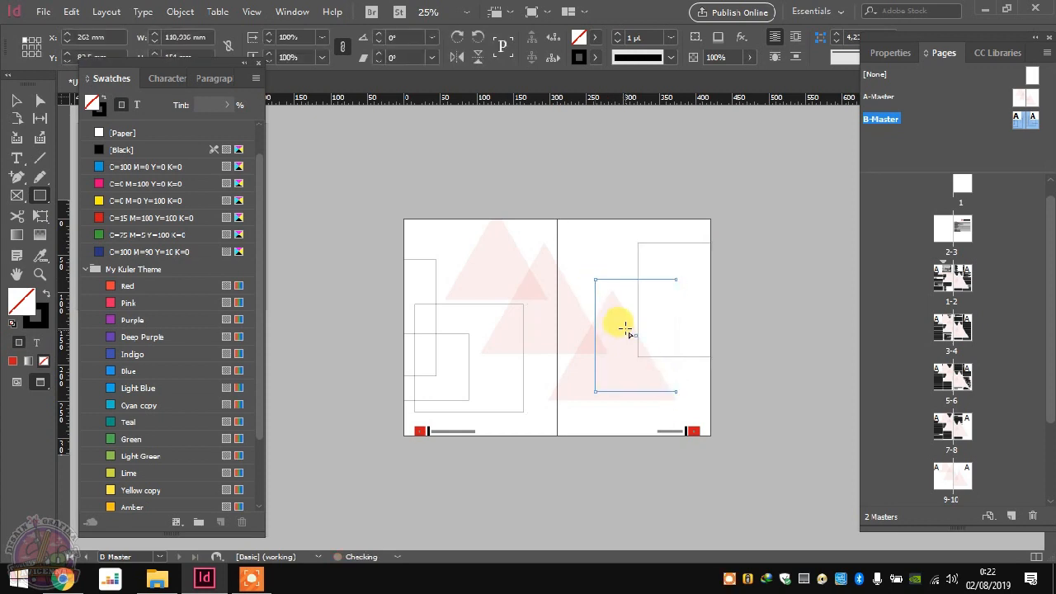
{"action": "left_click_drag", "start_coordinate": [625, 329], "coordinate": [688, 405]}
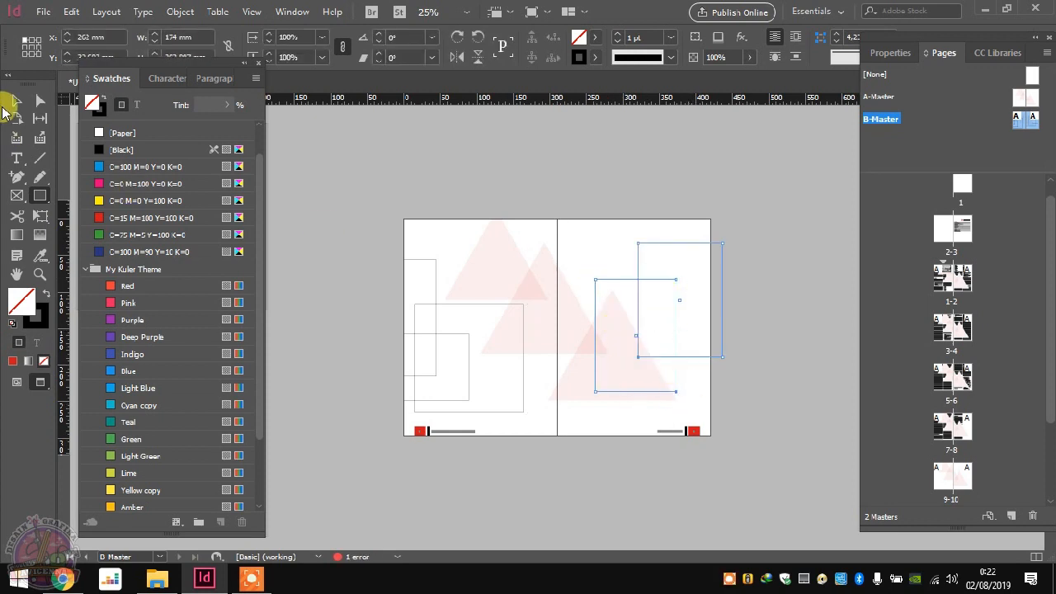
Step: Select all the rectangles on the B-Master spread and fill them with the Pink swatch
{"action": "left_click", "coordinate": [8, 104]}
{"action": "left_click_drag", "start_coordinate": [353, 204], "coordinate": [805, 416]}
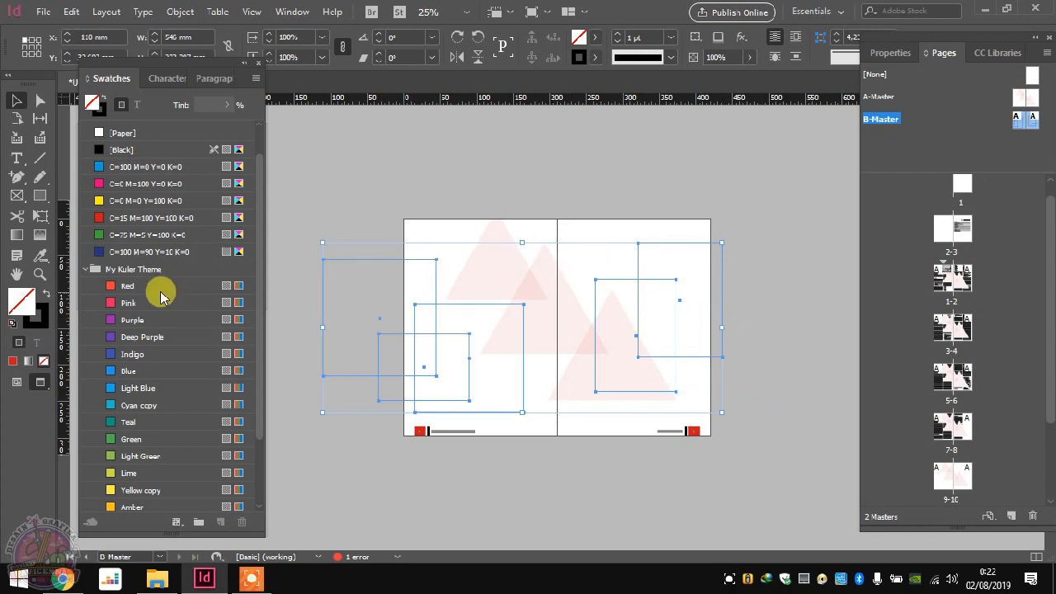
{"action": "left_click", "coordinate": [137, 299]}
{"action": "scroll", "coordinate": [137, 299], "scroll_direction": "up", "scroll_amount": 1}
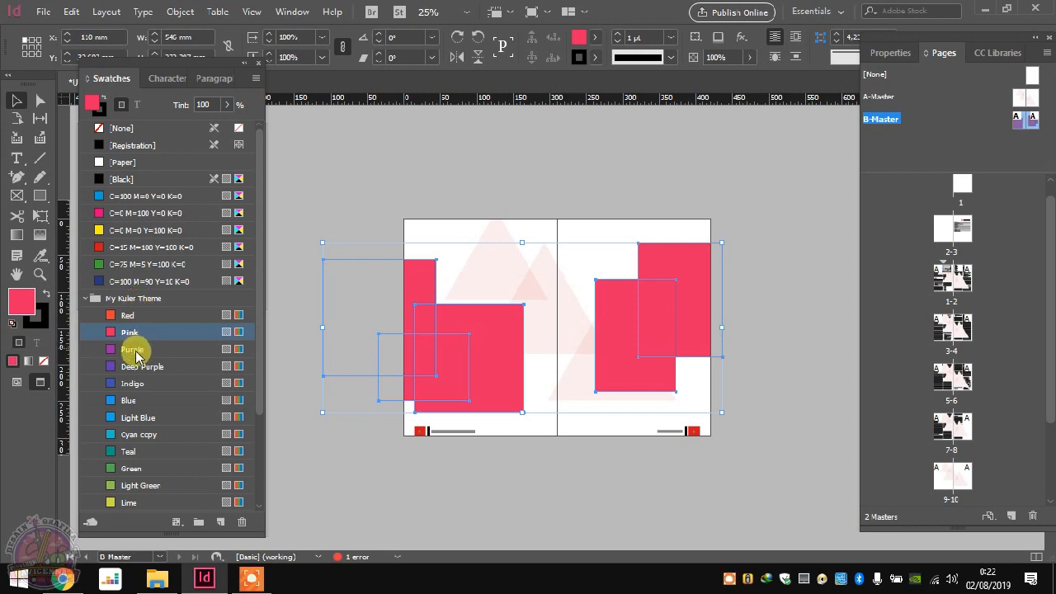
Step: Restyle all the B-Master rectangles with the C=0 M=0 Y=100 K=0 swatch as fill, 18% opacity and no stroke
{"action": "left_click", "coordinate": [137, 229]}
{"action": "scroll", "coordinate": [137, 229], "scroll_direction": "down", "scroll_amount": 2}
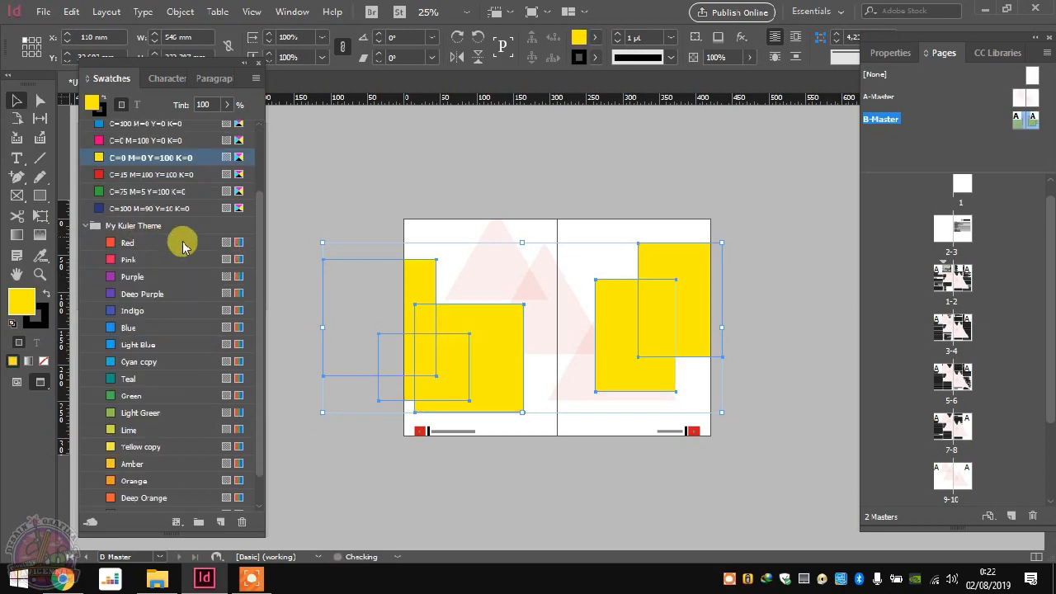
{"action": "left_click", "coordinate": [749, 57]}
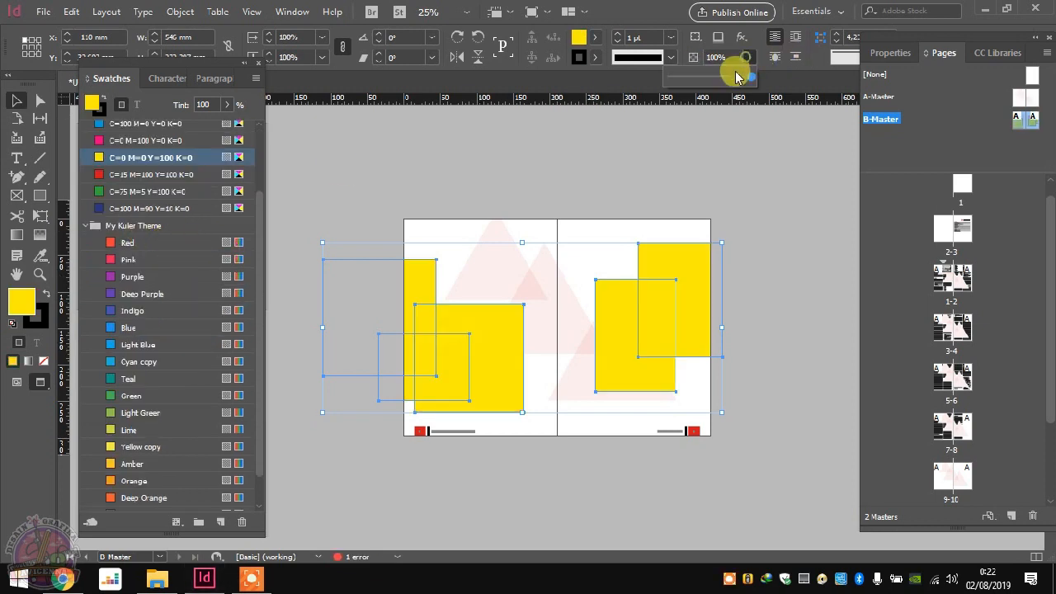
{"action": "left_click", "coordinate": [683, 76]}
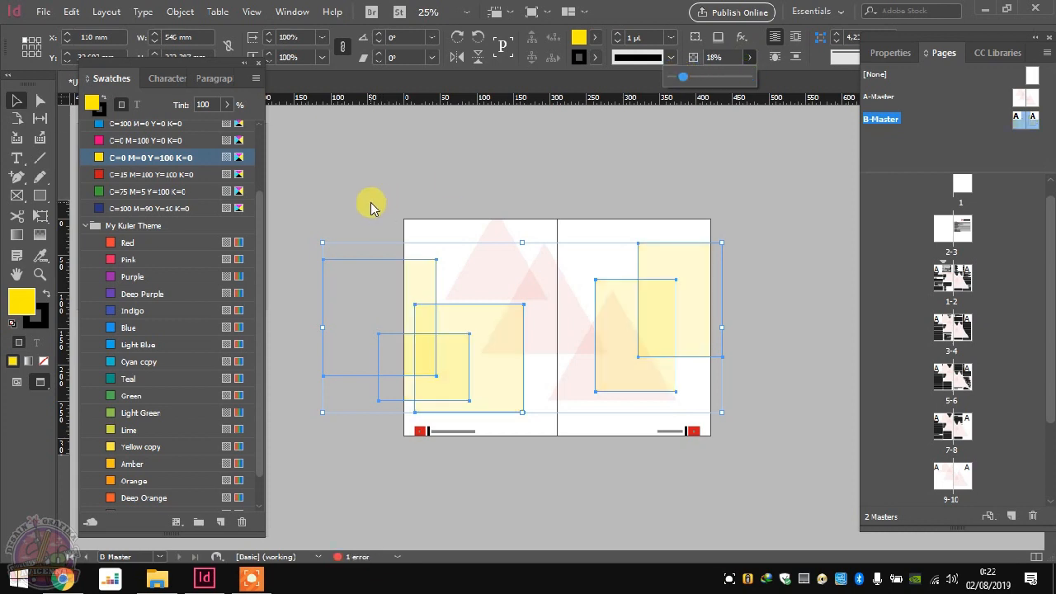
{"action": "left_click", "coordinate": [345, 205]}
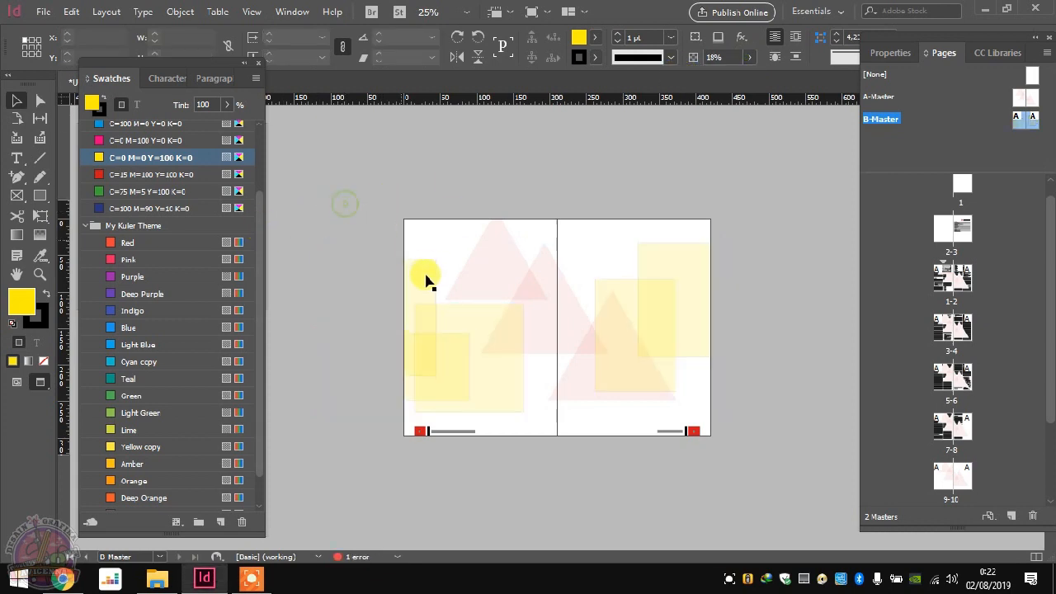
{"action": "left_click_drag", "start_coordinate": [737, 327], "coordinate": [380, 295]}
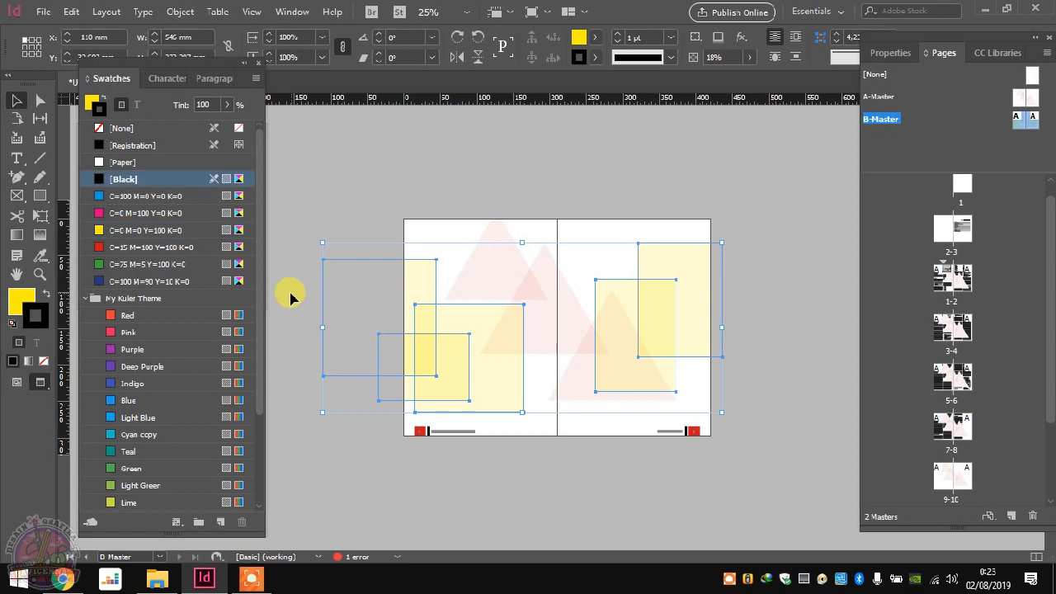
{"action": "left_click", "coordinate": [429, 193]}
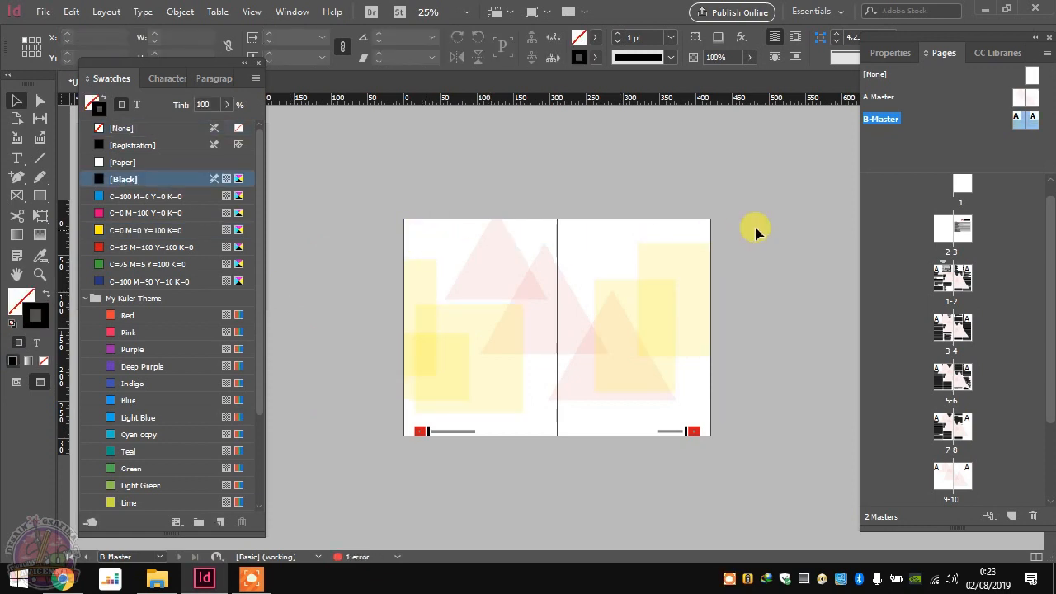
Step: Apply B-Master to both pages of the 5-6 spread
{"action": "scroll", "coordinate": [932, 216], "scroll_direction": "down", "scroll_amount": 2}
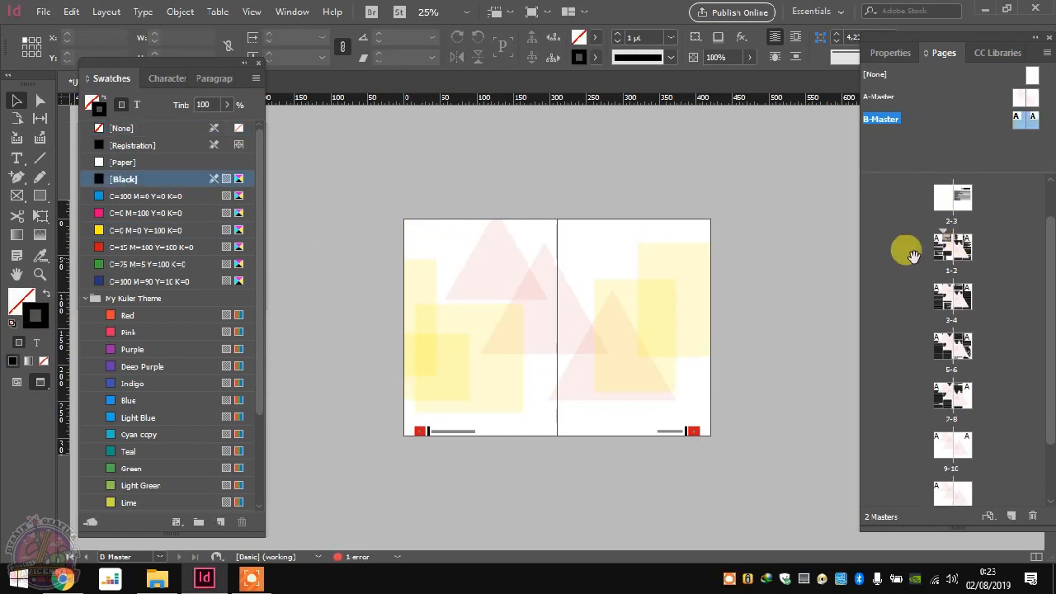
{"action": "scroll", "coordinate": [961, 241], "scroll_direction": "up", "scroll_amount": 1}
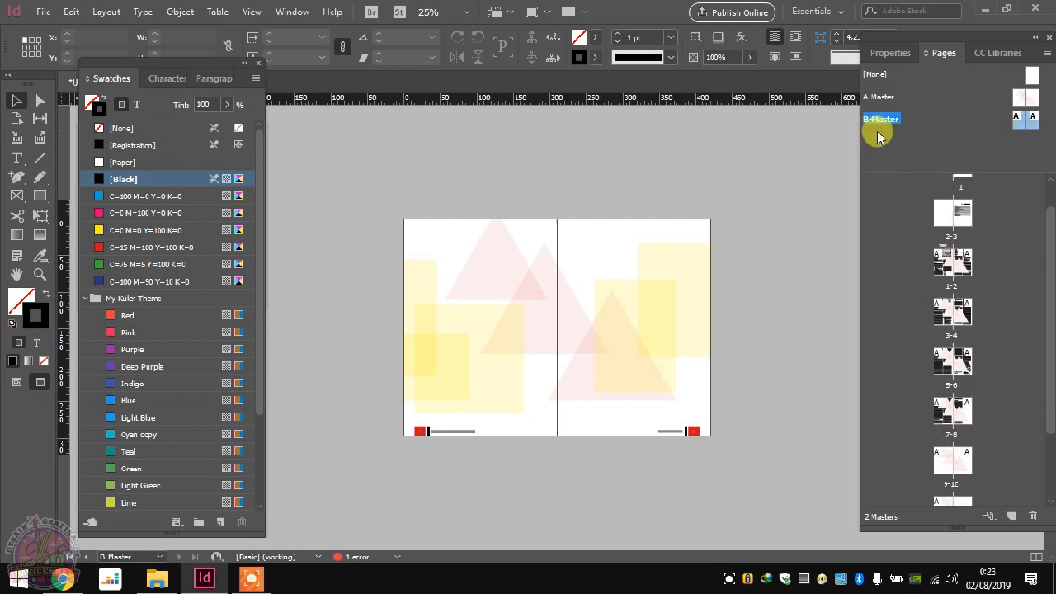
{"action": "left_click_drag", "start_coordinate": [892, 129], "coordinate": [950, 365]}
{"action": "left_click_drag", "start_coordinate": [879, 119], "coordinate": [970, 367]}
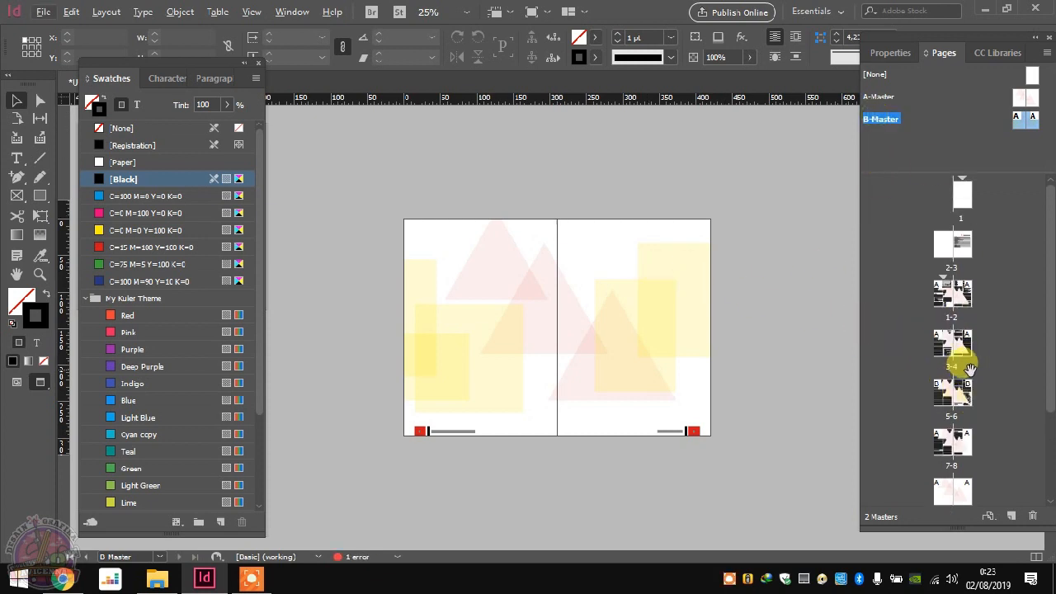
Step: Magnify the page thumbnails to inspect the master prefixes on spread 5-6, close the magnifier and open page 5
{"action": "key", "text": "super+plus"}
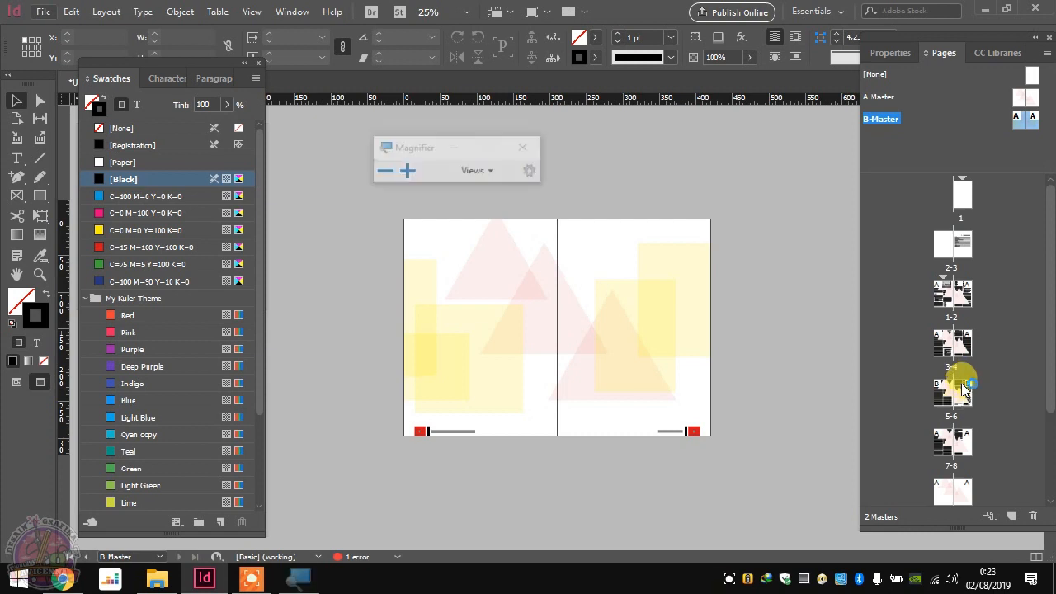
{"action": "key", "text": "super+plus"}
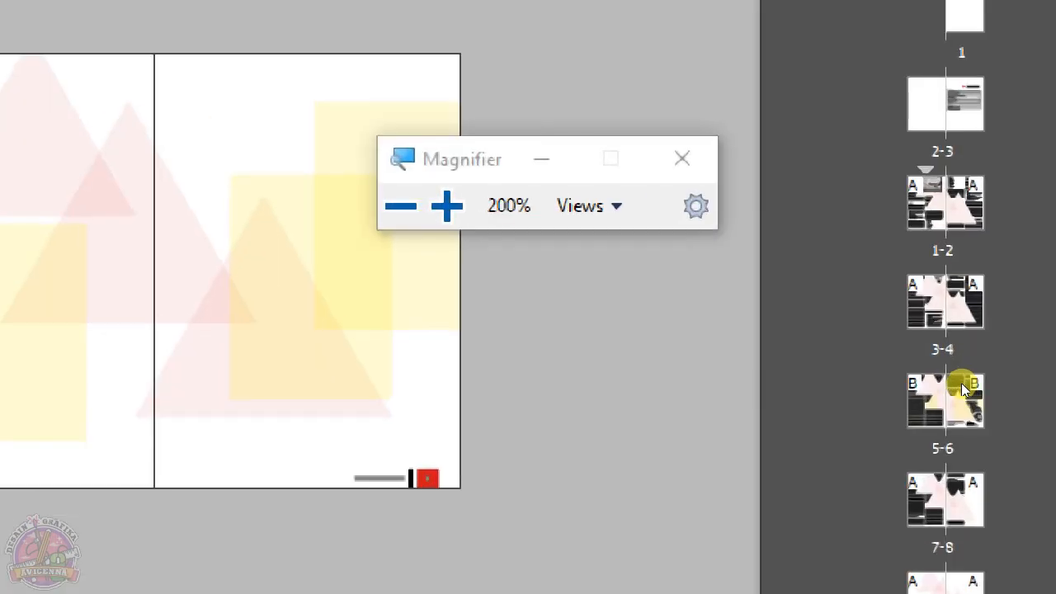
{"action": "key", "text": "super+plus"}
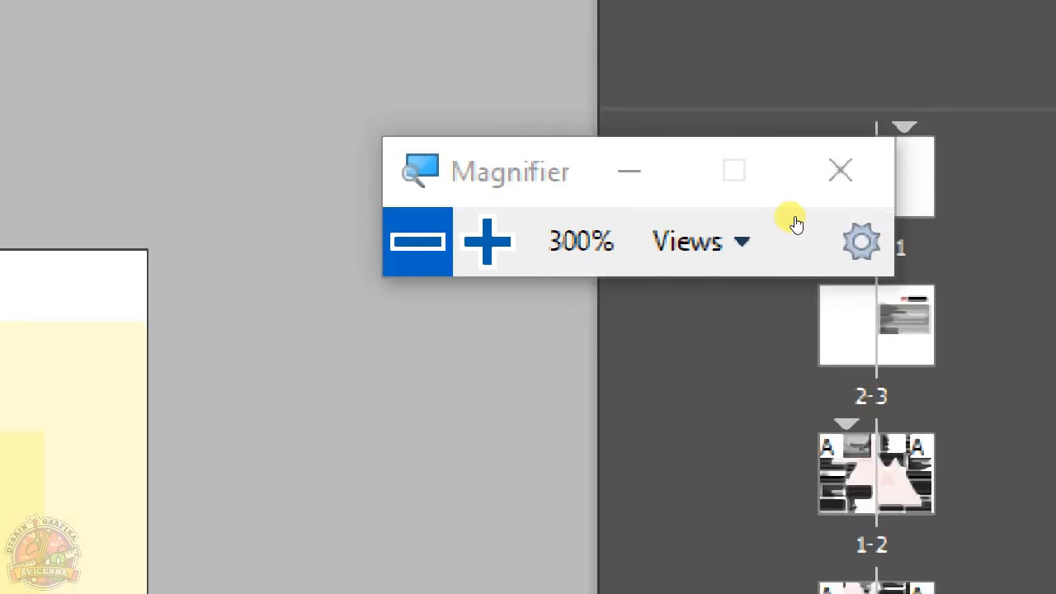
{"action": "left_click", "coordinate": [796, 225]}
{"action": "left_click", "coordinate": [797, 224]}
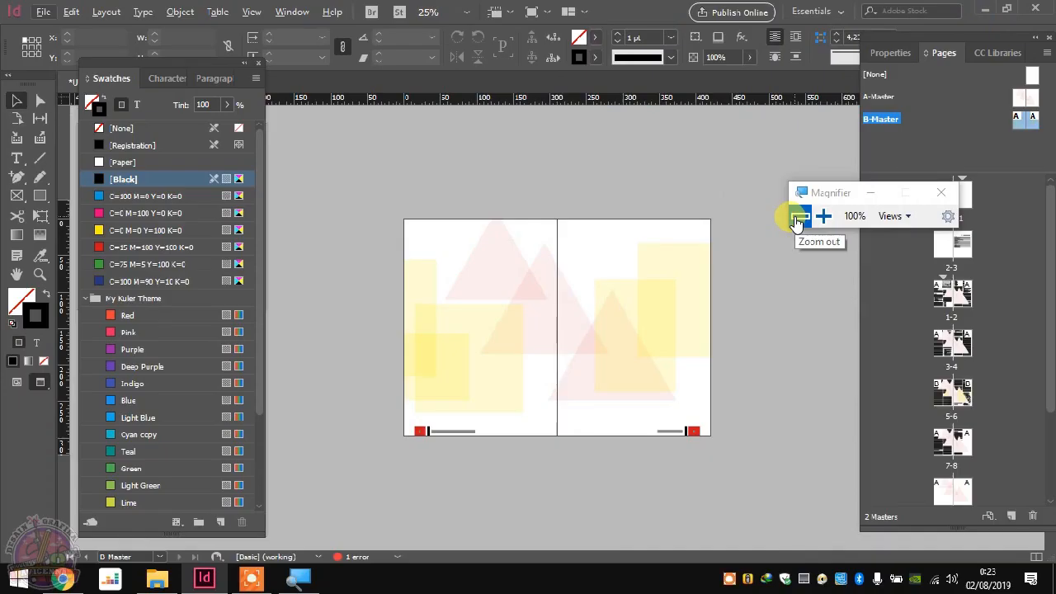
{"action": "left_click", "coordinate": [941, 193]}
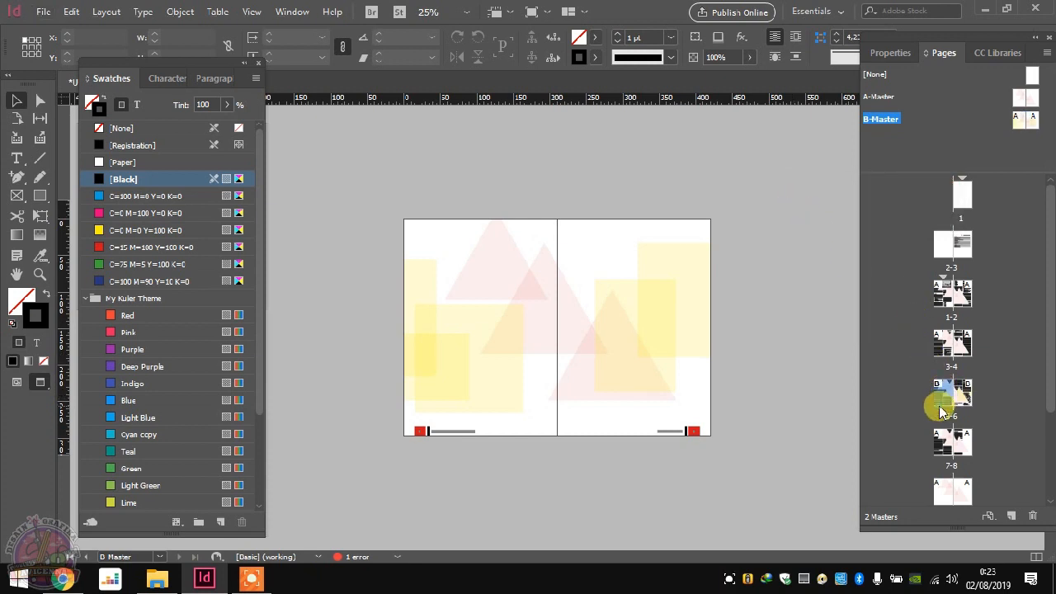
{"action": "double_click", "coordinate": [940, 396]}
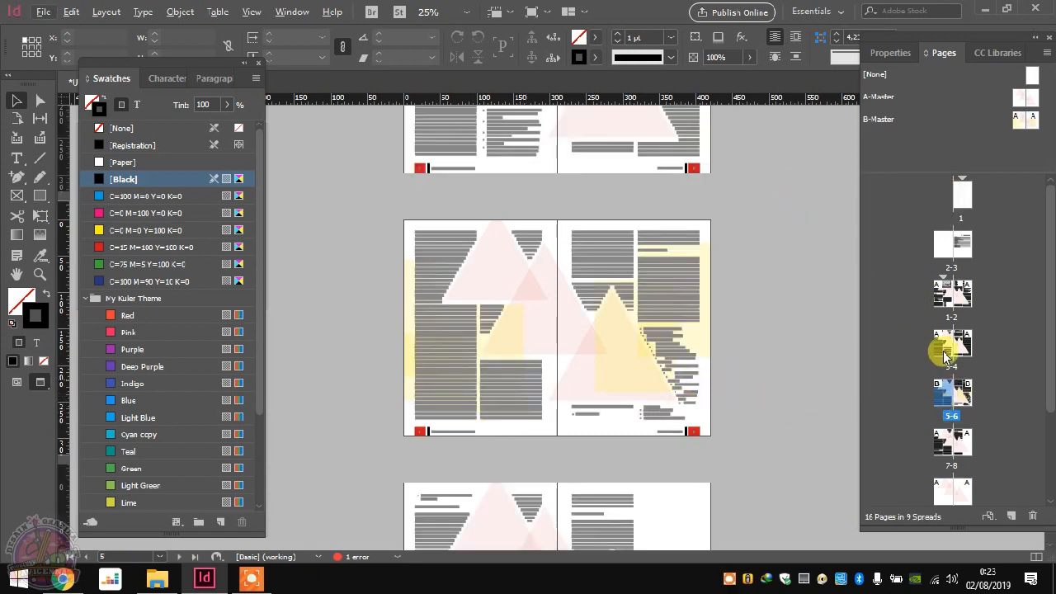
Step: Turn off text wrap for the three triangles on A-Master and check the rectangles on B-Master
{"action": "double_click", "coordinate": [1014, 105]}
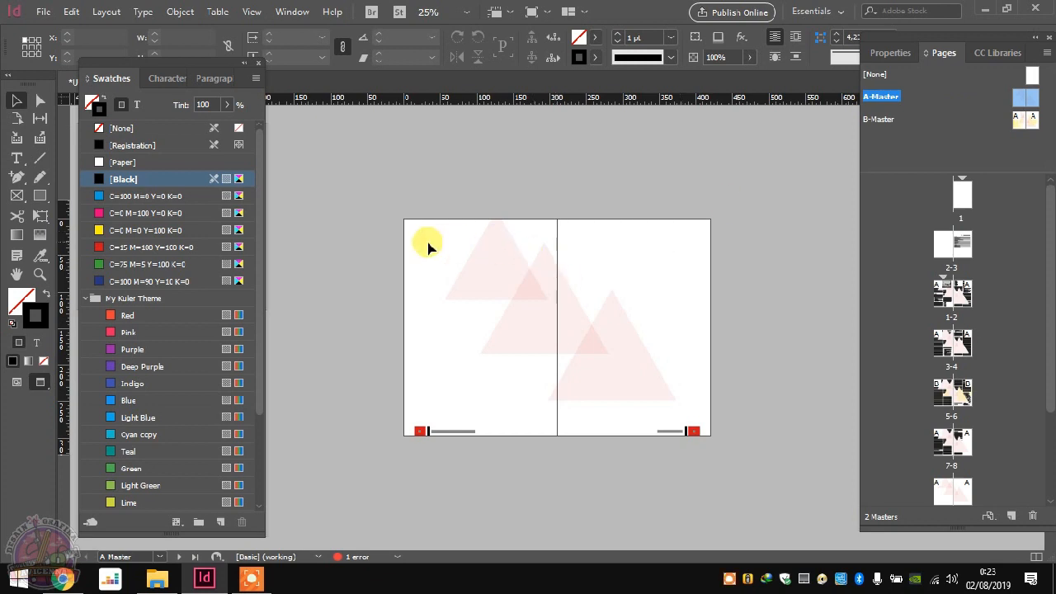
{"action": "left_click_drag", "start_coordinate": [428, 243], "coordinate": [682, 401]}
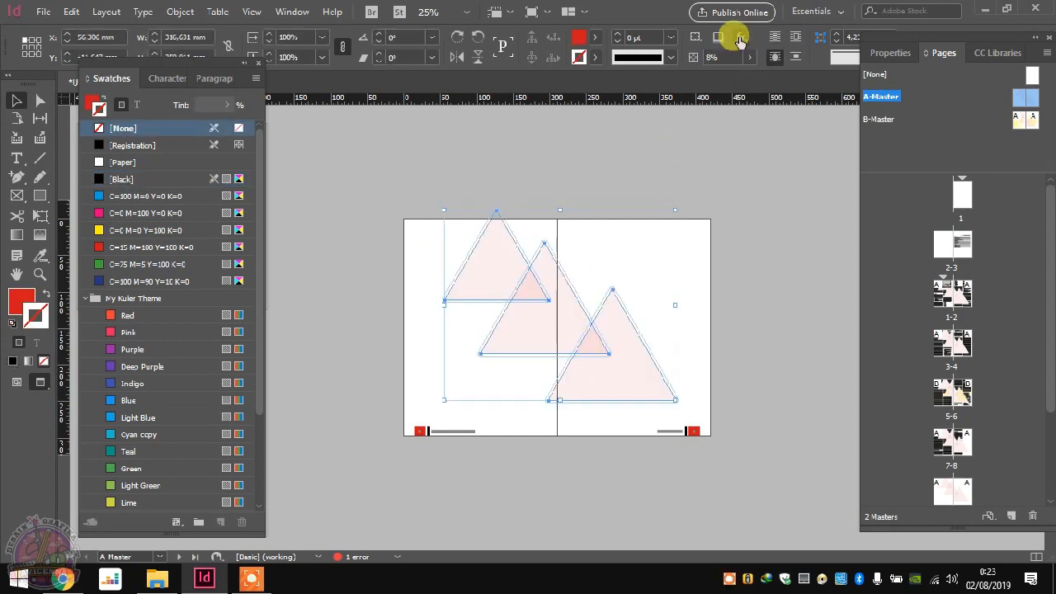
{"action": "double_click", "coordinate": [1027, 121]}
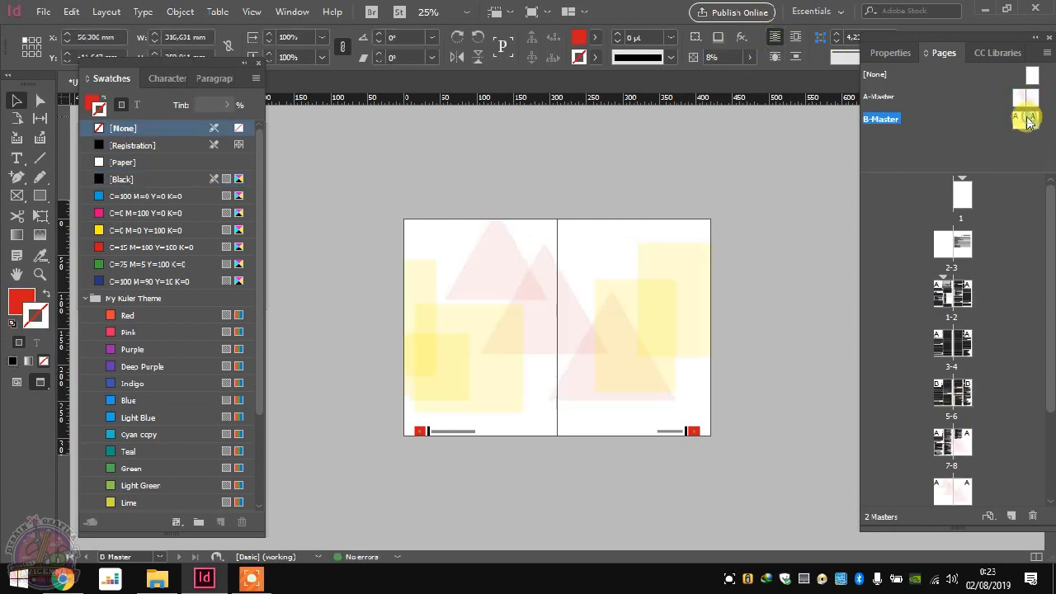
{"action": "left_click_drag", "start_coordinate": [482, 221], "coordinate": [685, 375]}
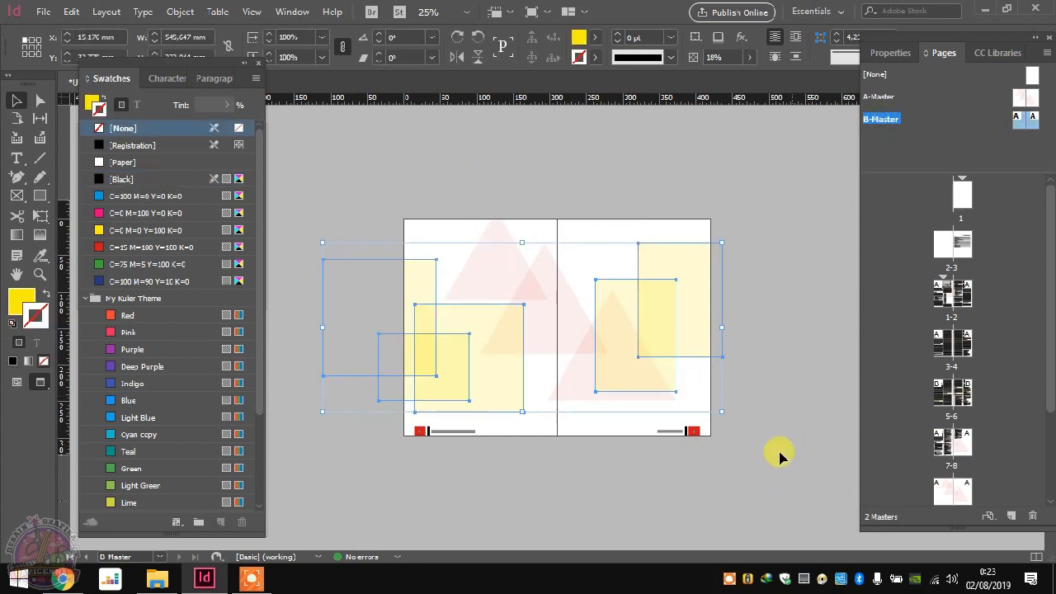
{"action": "left_click", "coordinate": [802, 201]}
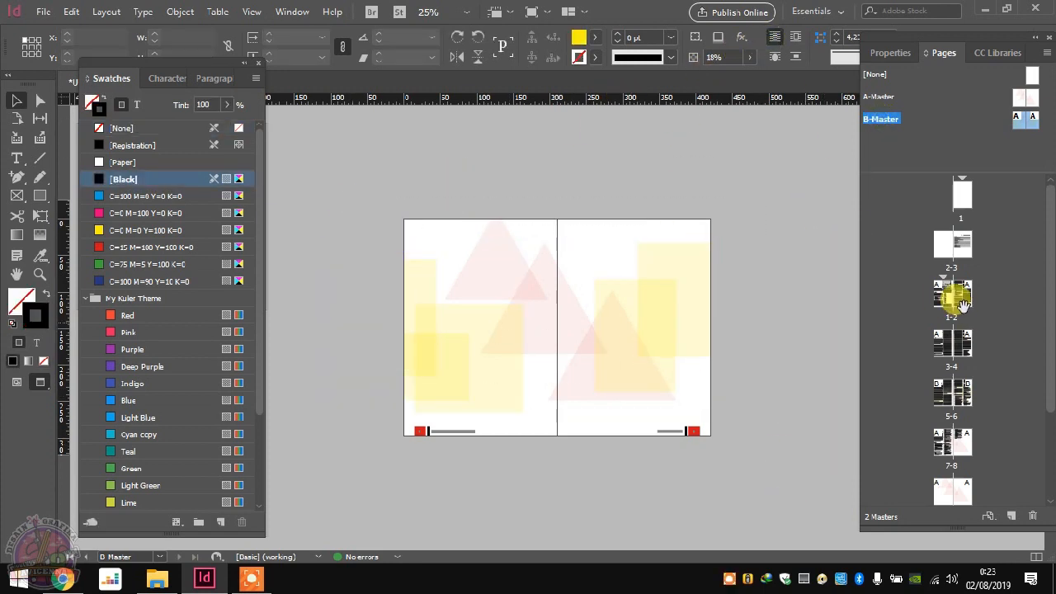
Step: Examine how the article text runs over the master backgrounds from page 1 through spread 5-6
{"action": "double_click", "coordinate": [963, 306]}
{"action": "scroll", "coordinate": [542, 302], "scroll_direction": "down", "scroll_amount": 2}
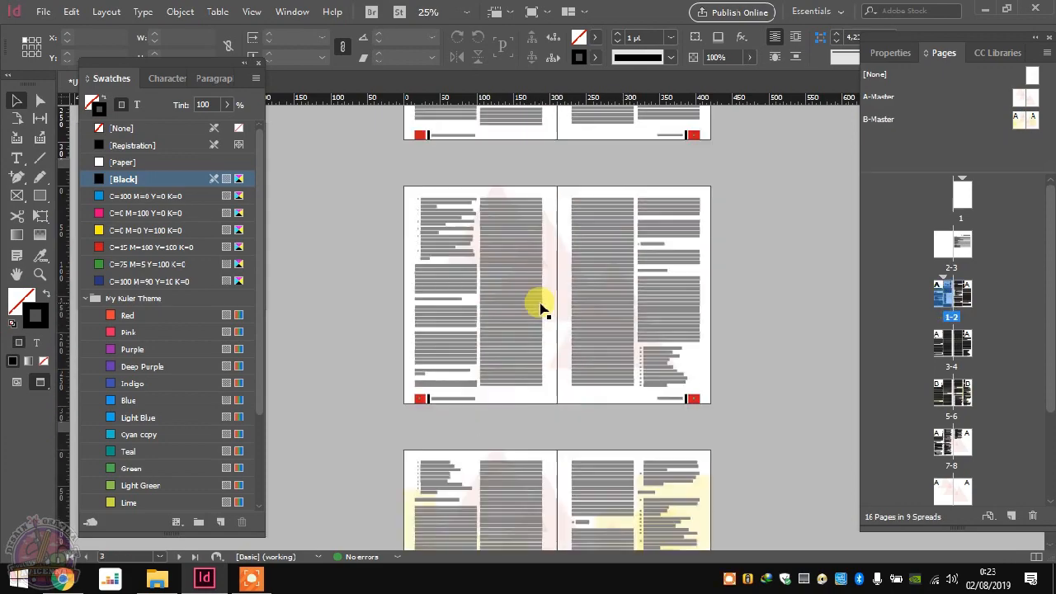
{"action": "scroll", "coordinate": [541, 304], "scroll_direction": "down", "scroll_amount": 8}
{"action": "scroll", "coordinate": [437, 214], "scroll_direction": "up", "scroll_amount": 3}
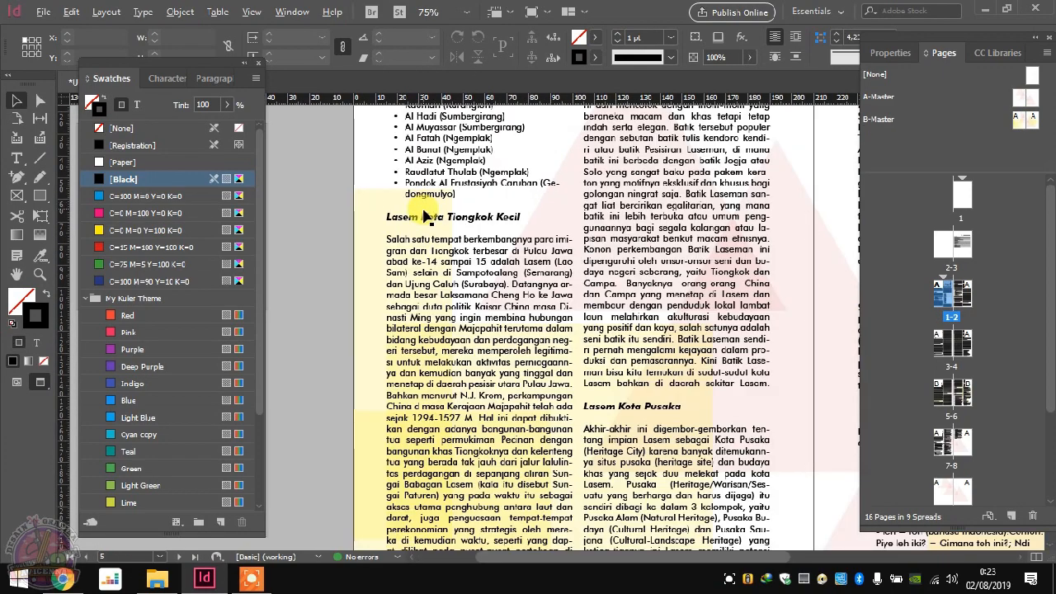
{"action": "scroll", "coordinate": [426, 216], "scroll_direction": "down", "scroll_amount": 4}
{"action": "scroll", "coordinate": [465, 241], "scroll_direction": "up", "scroll_amount": 2}
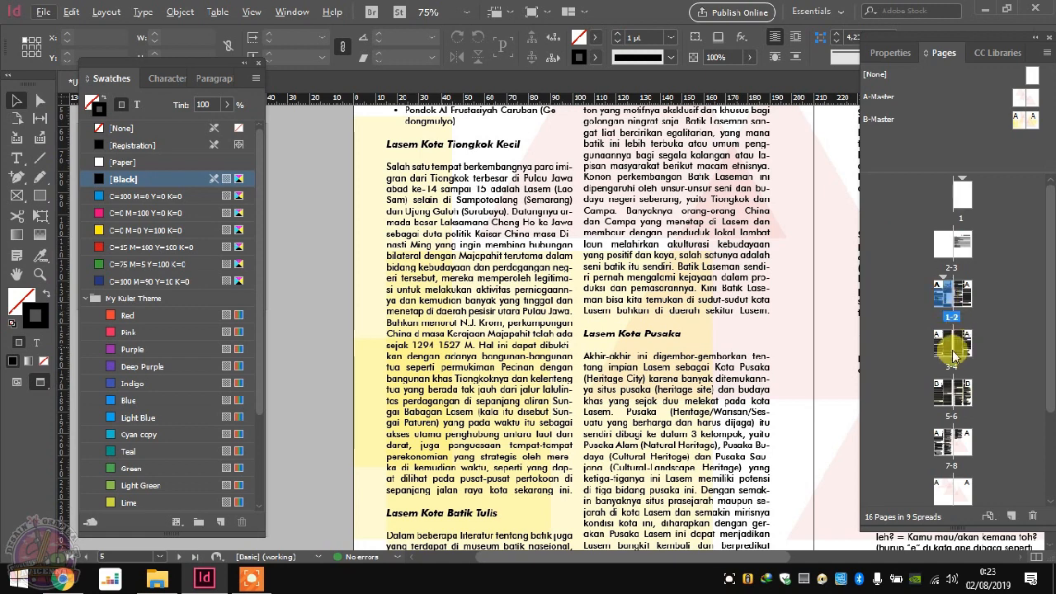
{"action": "scroll", "coordinate": [948, 376], "scroll_direction": "down", "scroll_amount": 1}
{"action": "left_click", "coordinate": [946, 380]}
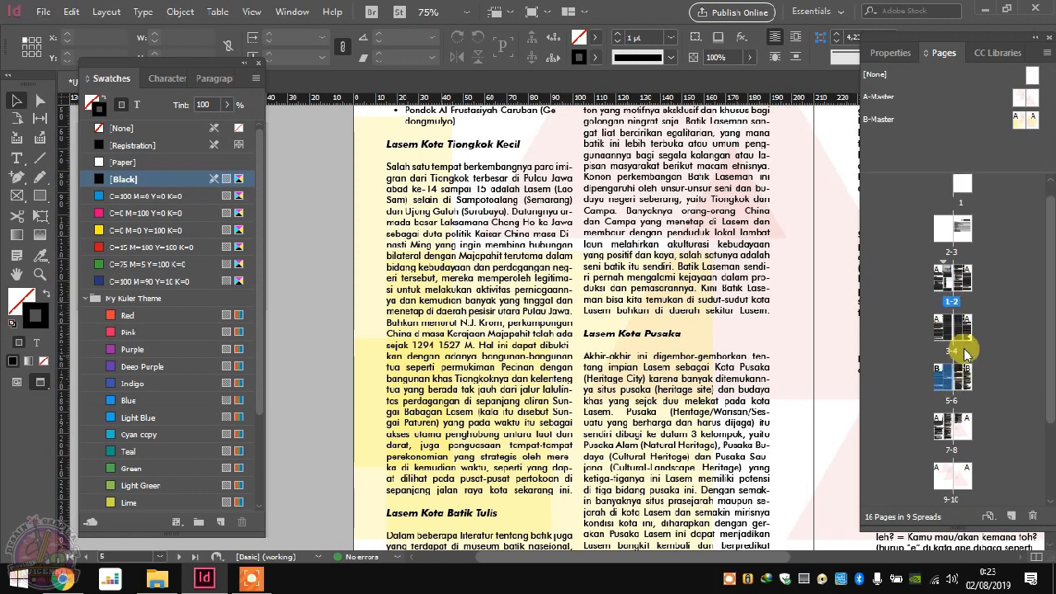
{"action": "scroll", "coordinate": [582, 250], "scroll_direction": "down", "scroll_amount": 4}
{"action": "scroll", "coordinate": [422, 223], "scroll_direction": "down", "scroll_amount": 2}
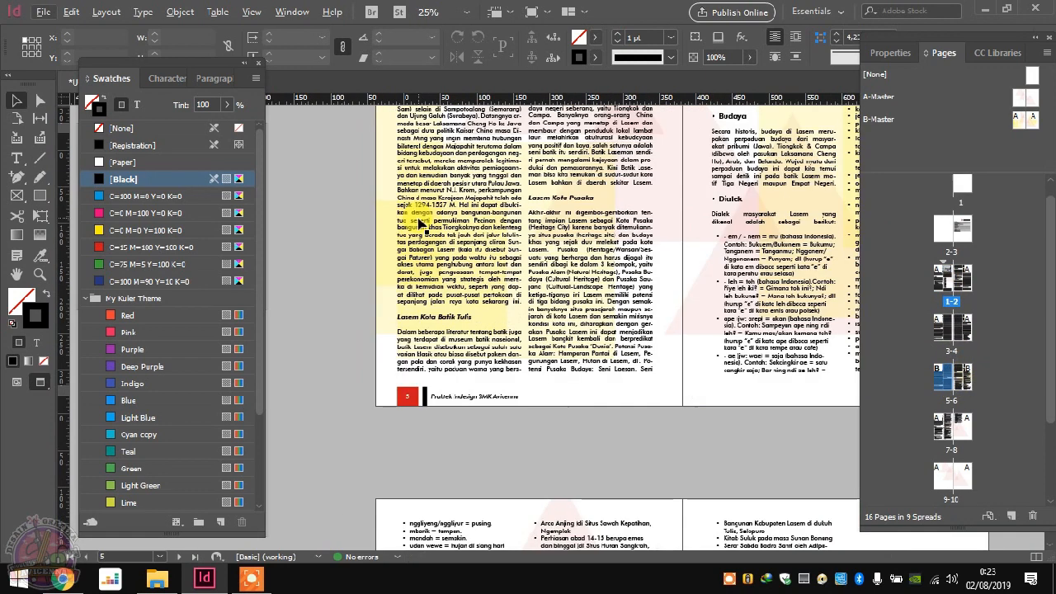
Step: Examine the spreads from page 7 to the end of the document for pages without article text
{"action": "scroll", "coordinate": [520, 251], "scroll_direction": "down", "scroll_amount": 4}
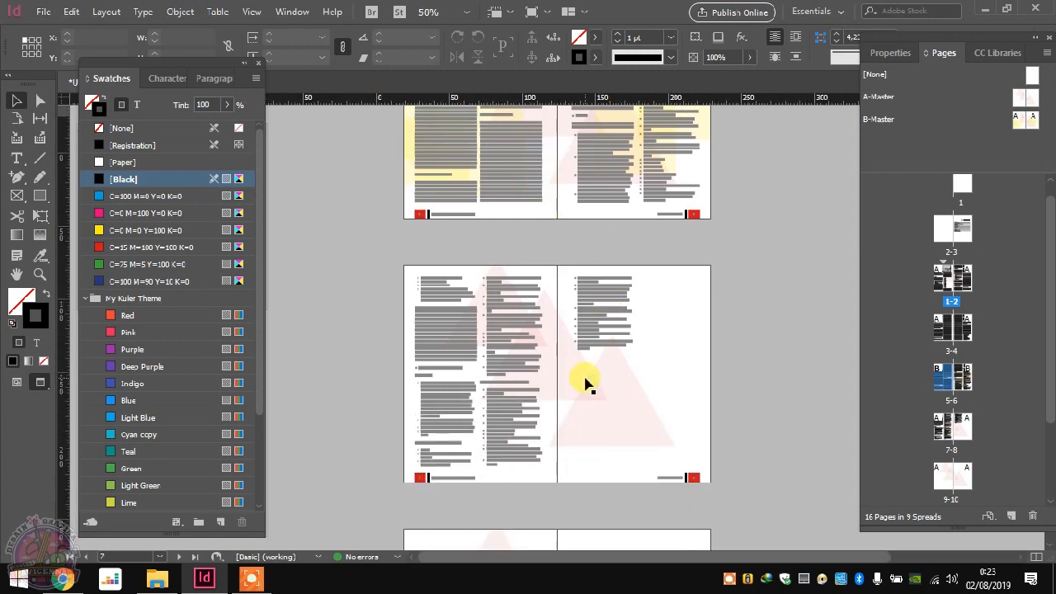
{"action": "scroll", "coordinate": [584, 363], "scroll_direction": "up", "scroll_amount": 1}
{"action": "scroll", "coordinate": [580, 269], "scroll_direction": "down", "scroll_amount": 3}
{"action": "scroll", "coordinate": [575, 264], "scroll_direction": "down", "scroll_amount": 1}
{"action": "scroll", "coordinate": [594, 313], "scroll_direction": "down", "scroll_amount": 2}
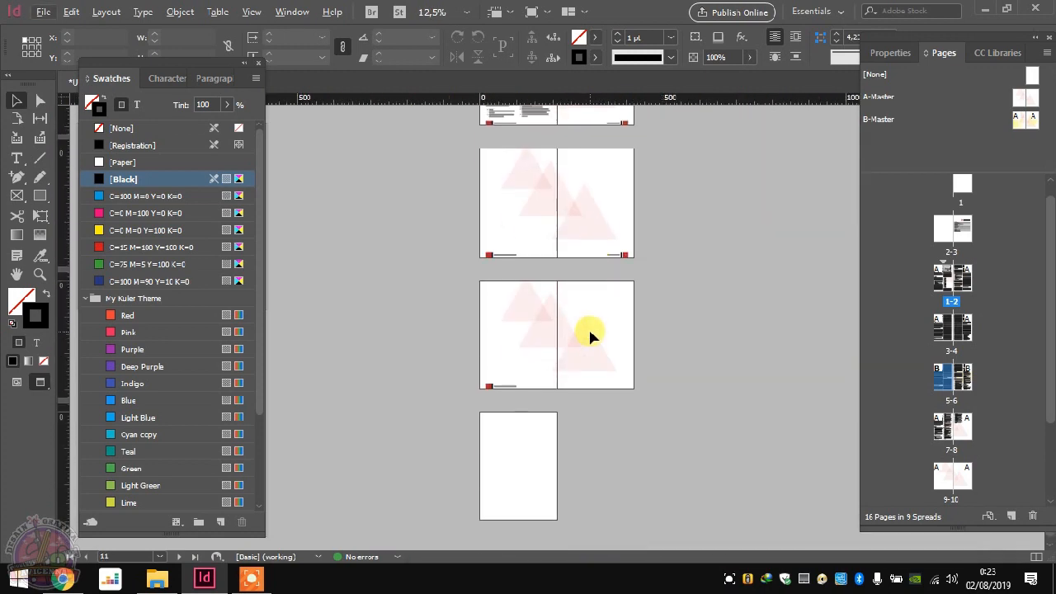
{"action": "scroll", "coordinate": [584, 321], "scroll_direction": "up", "scroll_amount": 2}
{"action": "scroll", "coordinate": [582, 318], "scroll_direction": "up", "scroll_amount": 1}
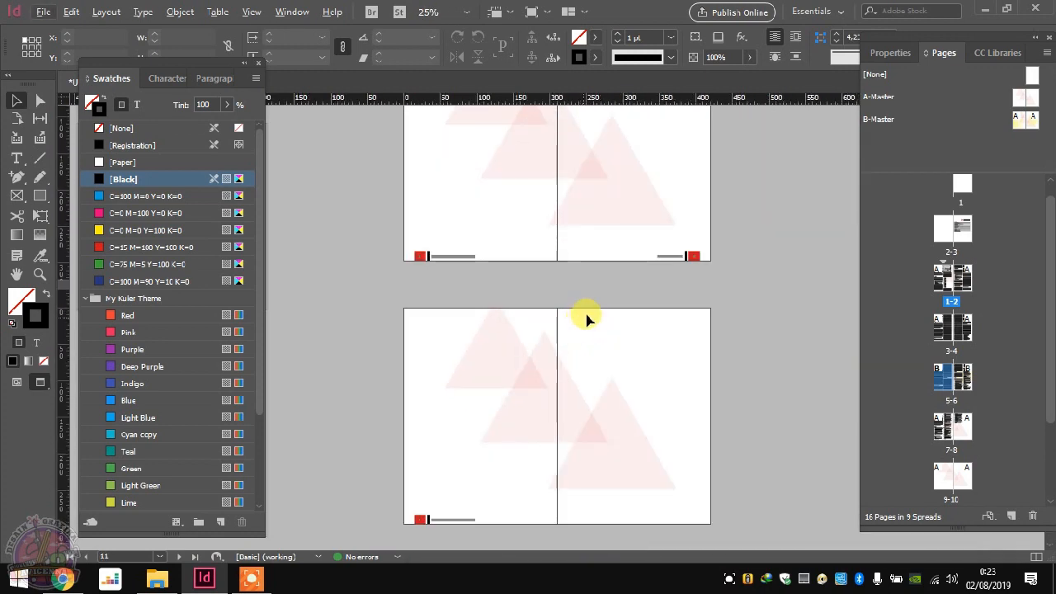
{"action": "scroll", "coordinate": [584, 302], "scroll_direction": "up", "scroll_amount": 3}
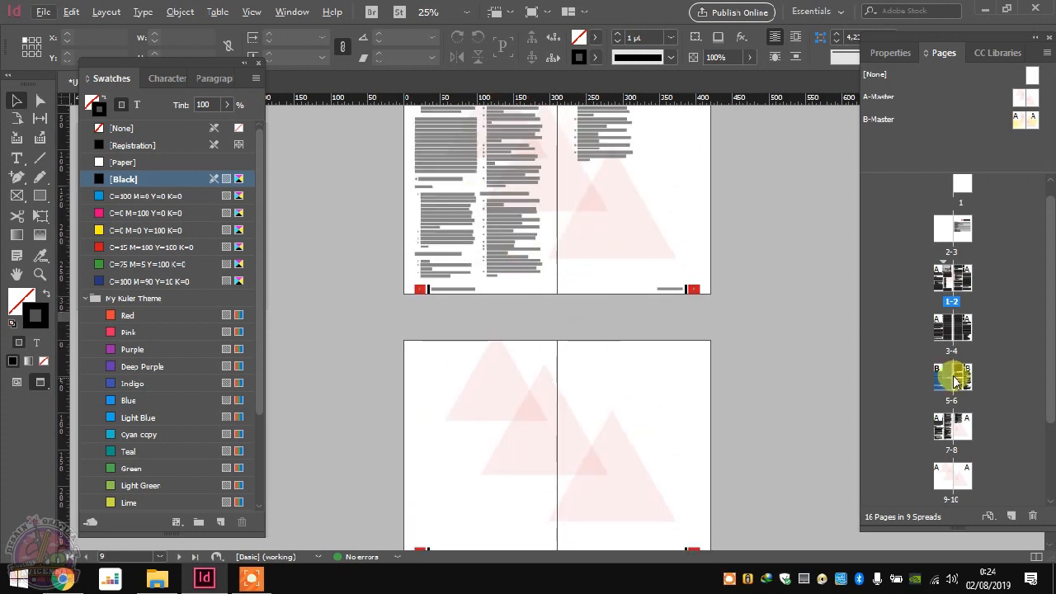
{"action": "scroll", "coordinate": [578, 266], "scroll_direction": "down", "scroll_amount": 3}
{"action": "scroll", "coordinate": [470, 270], "scroll_direction": "up", "scroll_amount": 2}
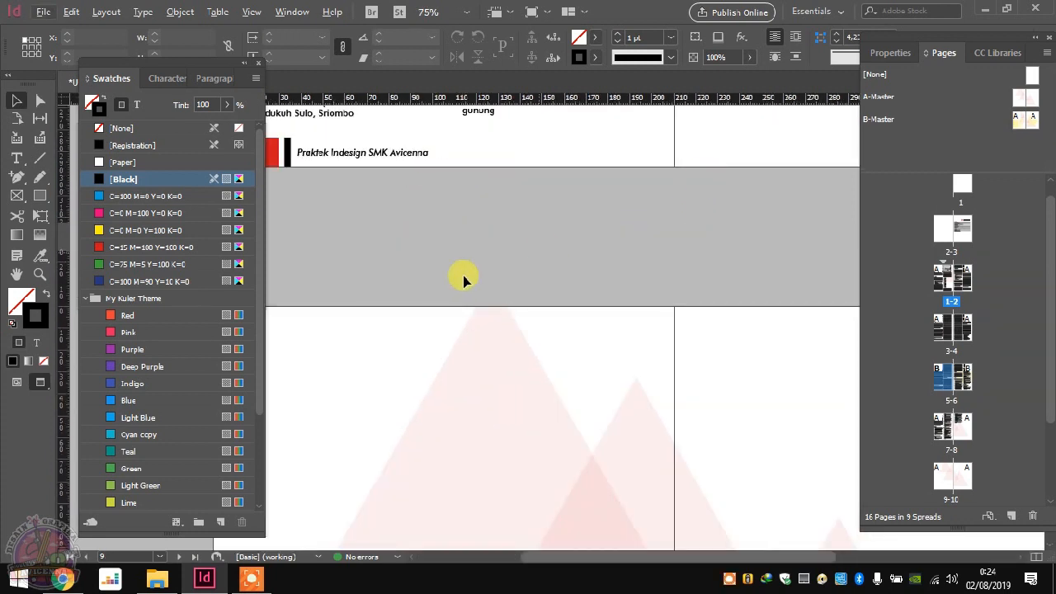
{"action": "scroll", "coordinate": [462, 276], "scroll_direction": "down", "scroll_amount": 2}
{"action": "scroll", "coordinate": [624, 284], "scroll_direction": "down", "scroll_amount": 4}
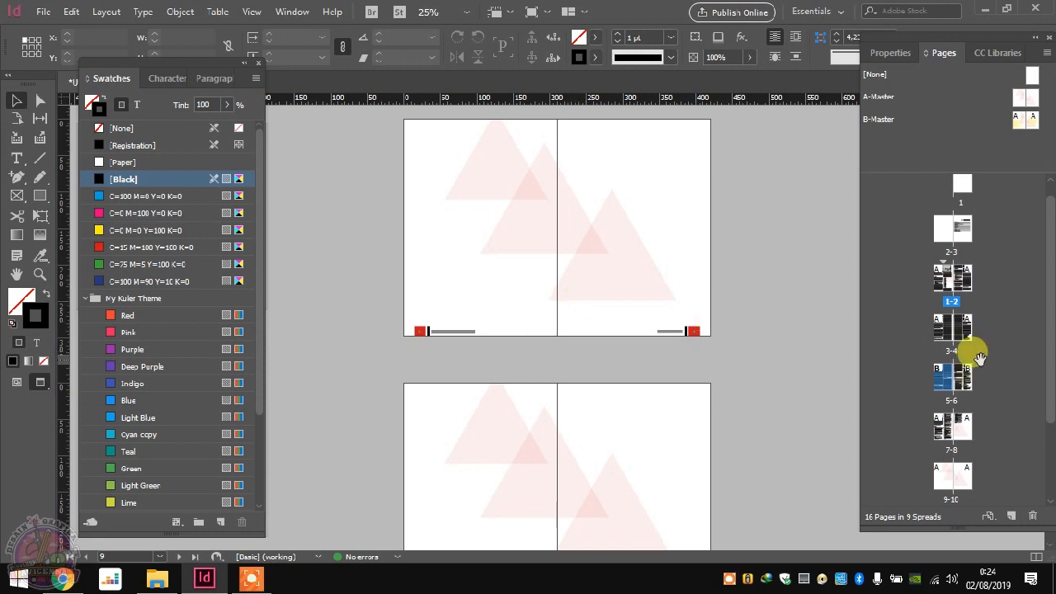
Step: Delete the empty spreads 9-10 and 11-12
{"action": "scroll", "coordinate": [977, 363], "scroll_direction": "down", "scroll_amount": 2}
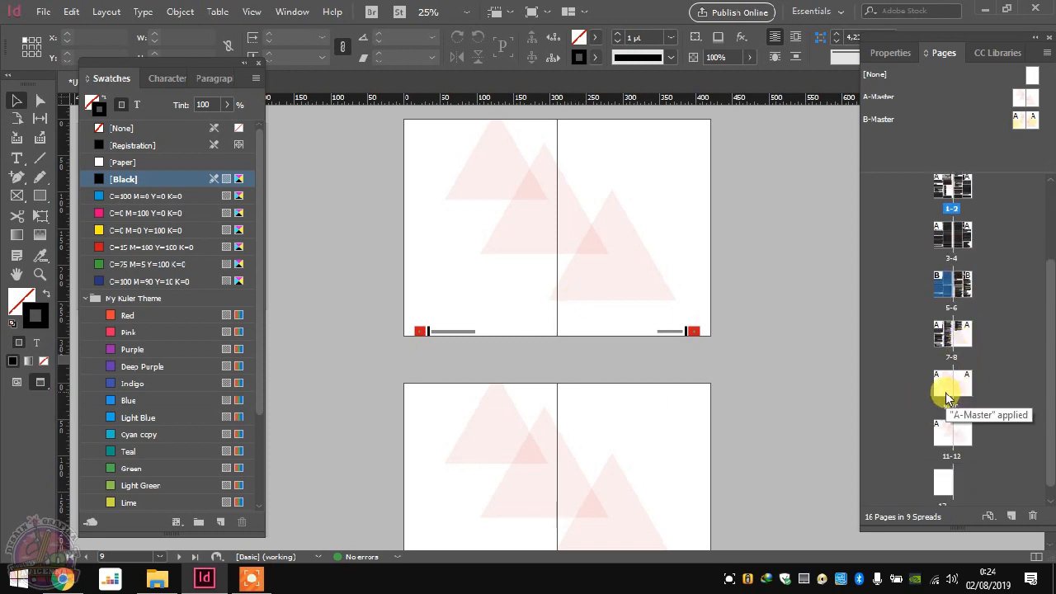
{"action": "left_click", "coordinate": [945, 393]}
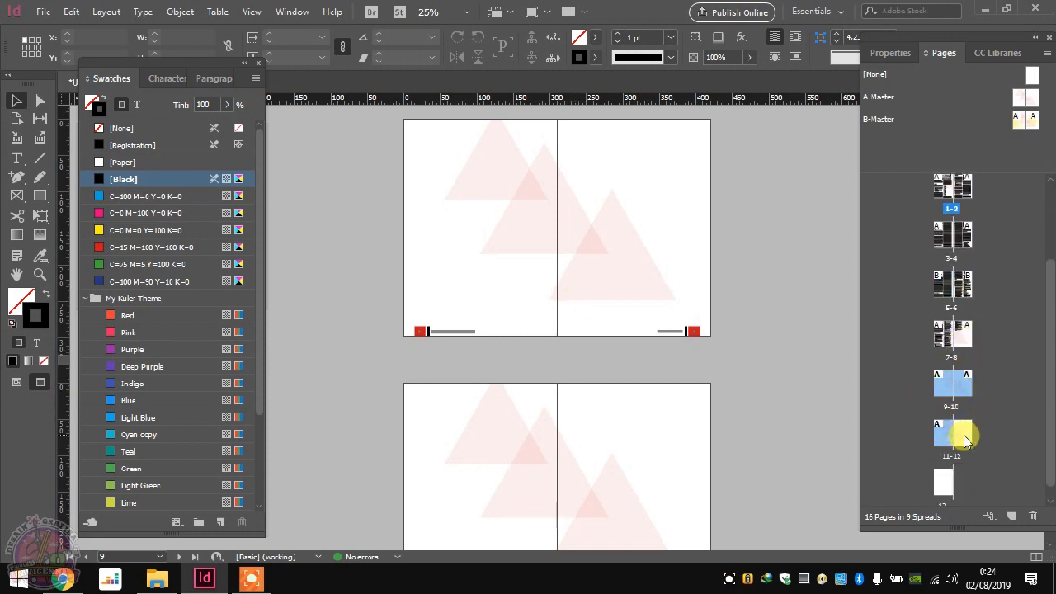
{"action": "right_click", "coordinate": [967, 439]}
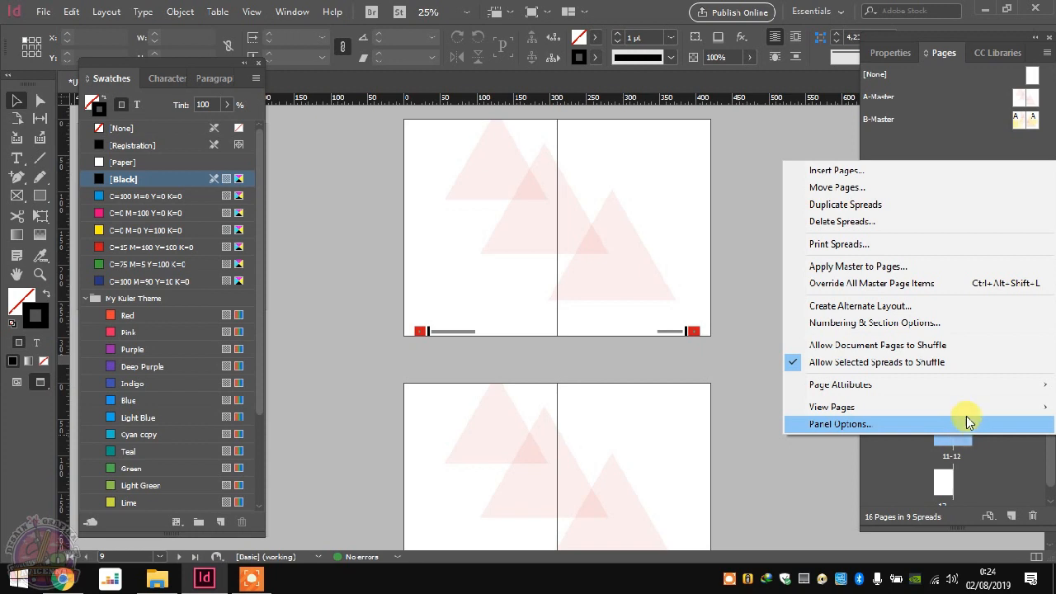
{"action": "left_click", "coordinate": [924, 225]}
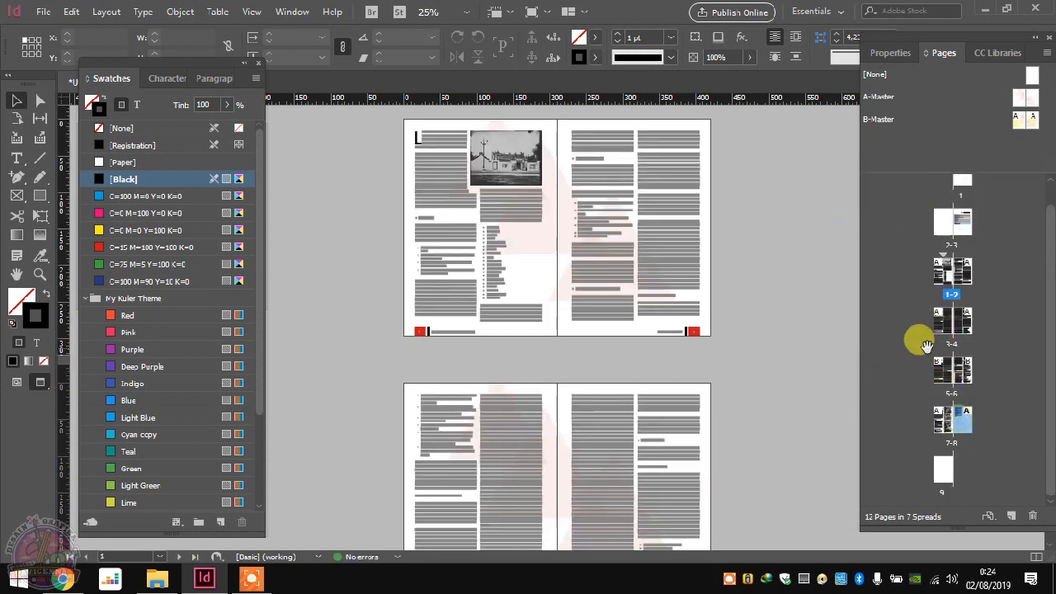
Step: Check the remaining pages from spread 1-2 through to the final single page after the spread deletion
{"action": "scroll", "coordinate": [643, 349], "scroll_direction": "down", "scroll_amount": 10}
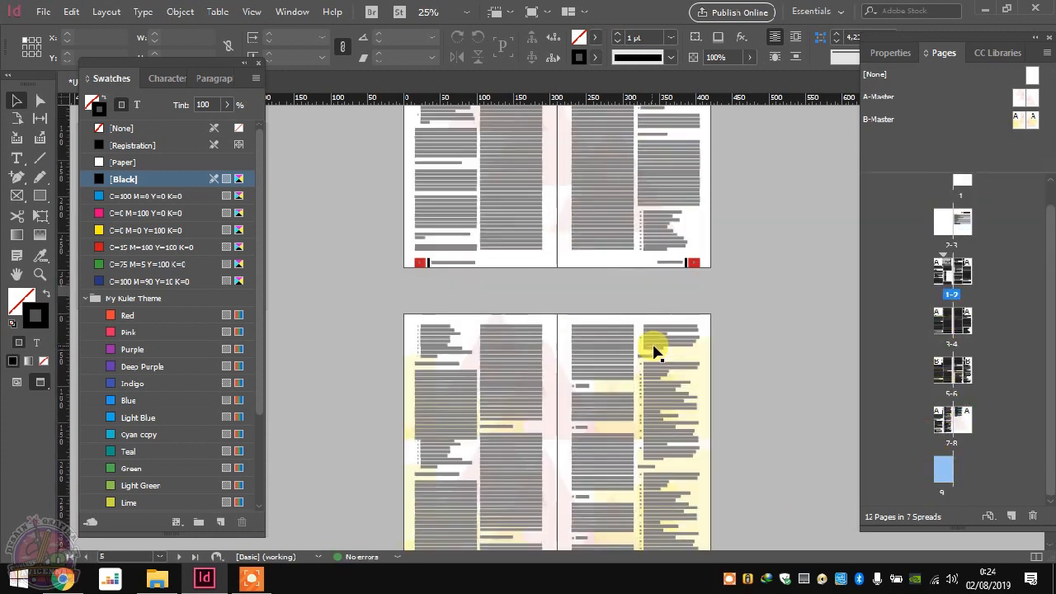
{"action": "scroll", "coordinate": [594, 388], "scroll_direction": "down", "scroll_amount": 2}
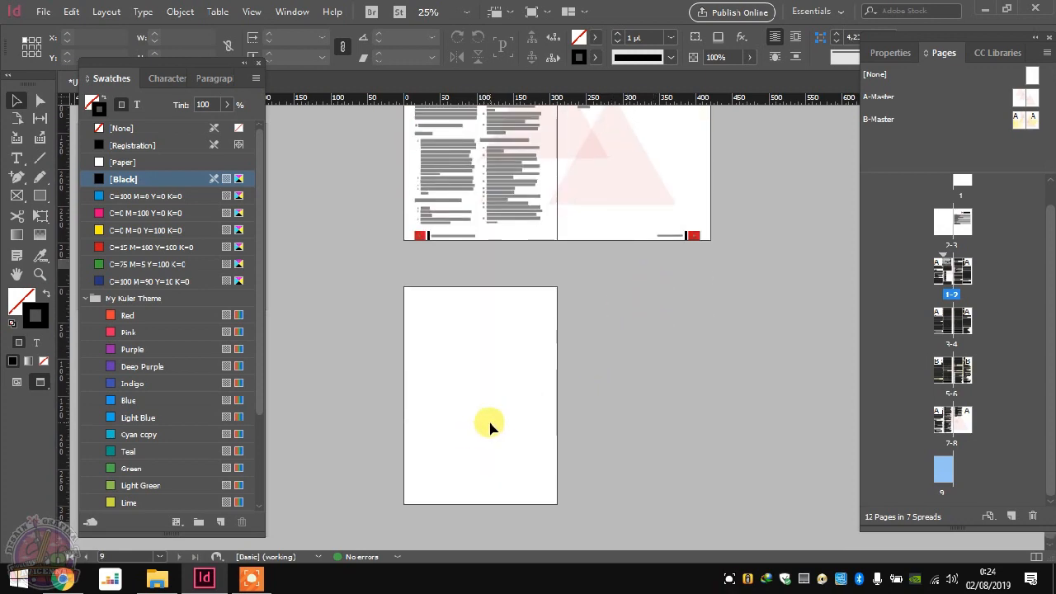
{"action": "scroll", "coordinate": [685, 330], "scroll_direction": "up", "scroll_amount": 3}
{"action": "scroll", "coordinate": [690, 350], "scroll_direction": "down", "scroll_amount": 3}
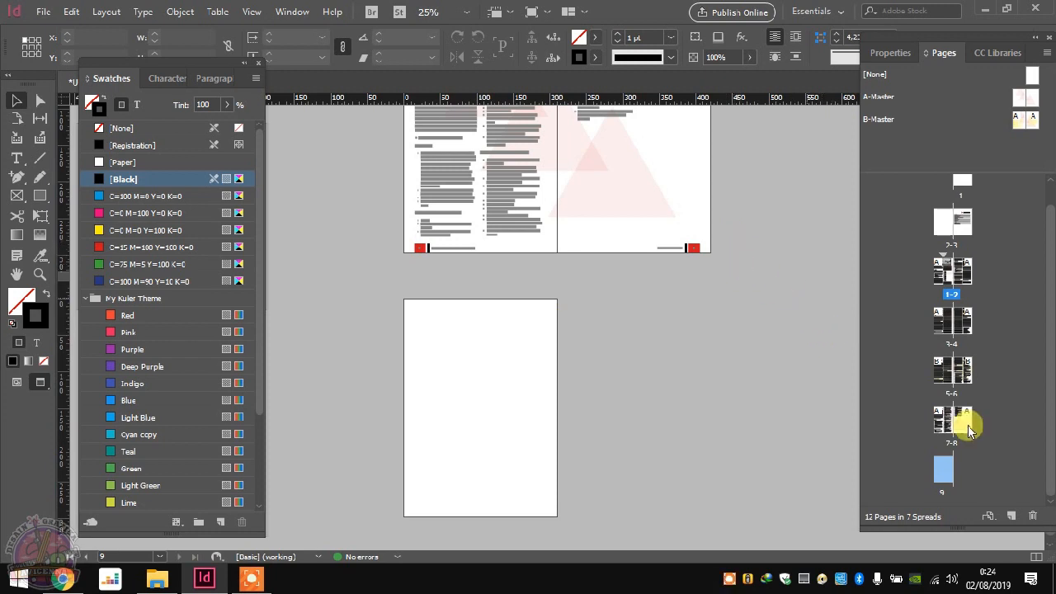
Step: Undo the deletion of the two empty A-Master spreads and delete only spread 9-10
{"action": "scroll", "coordinate": [866, 370], "scroll_direction": "down", "scroll_amount": 5}
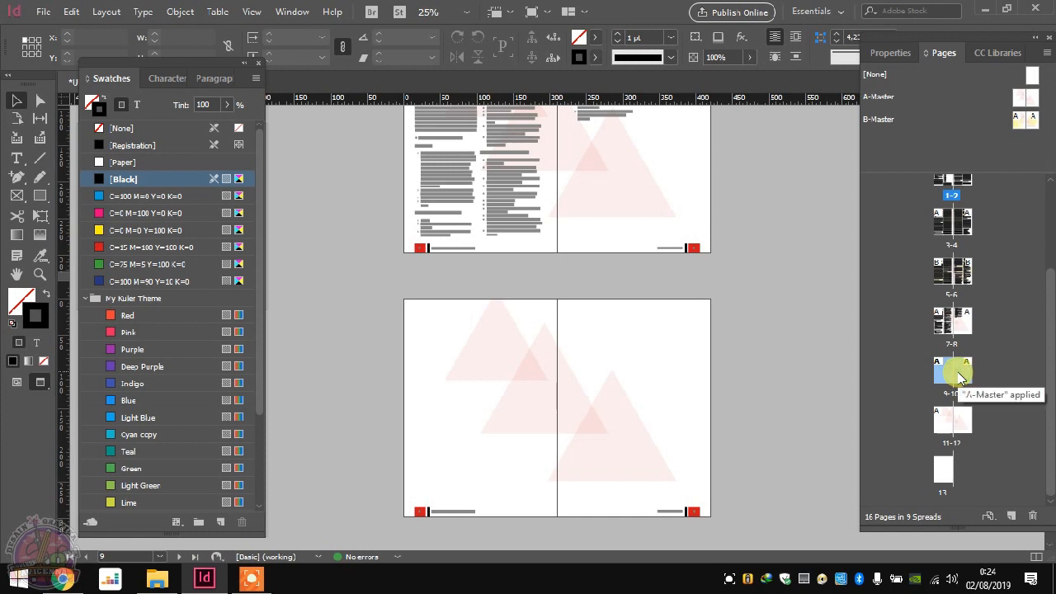
{"action": "right_click", "coordinate": [960, 378]}
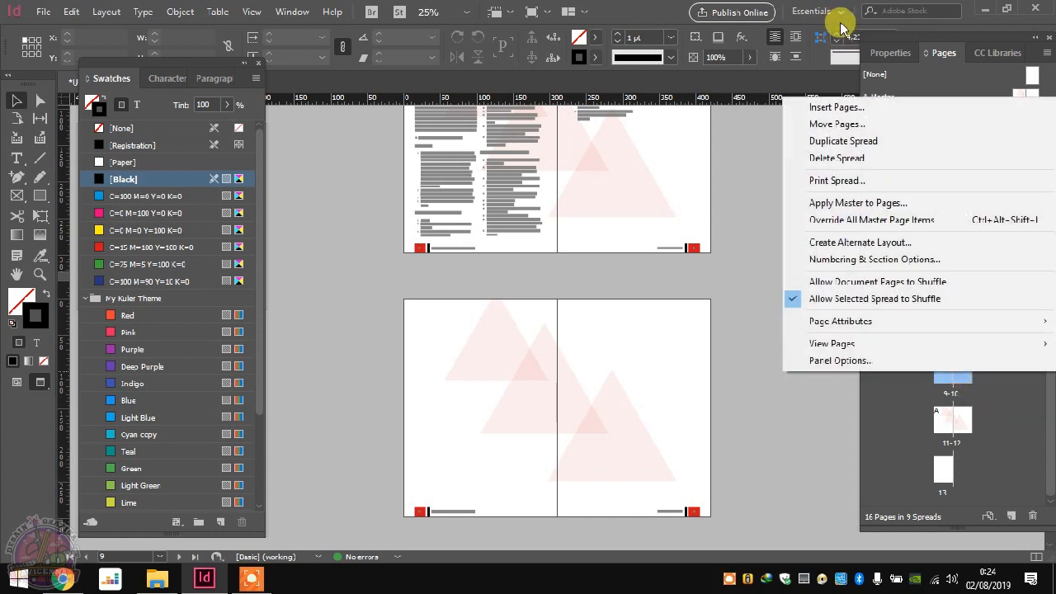
{"action": "left_click", "coordinate": [858, 158]}
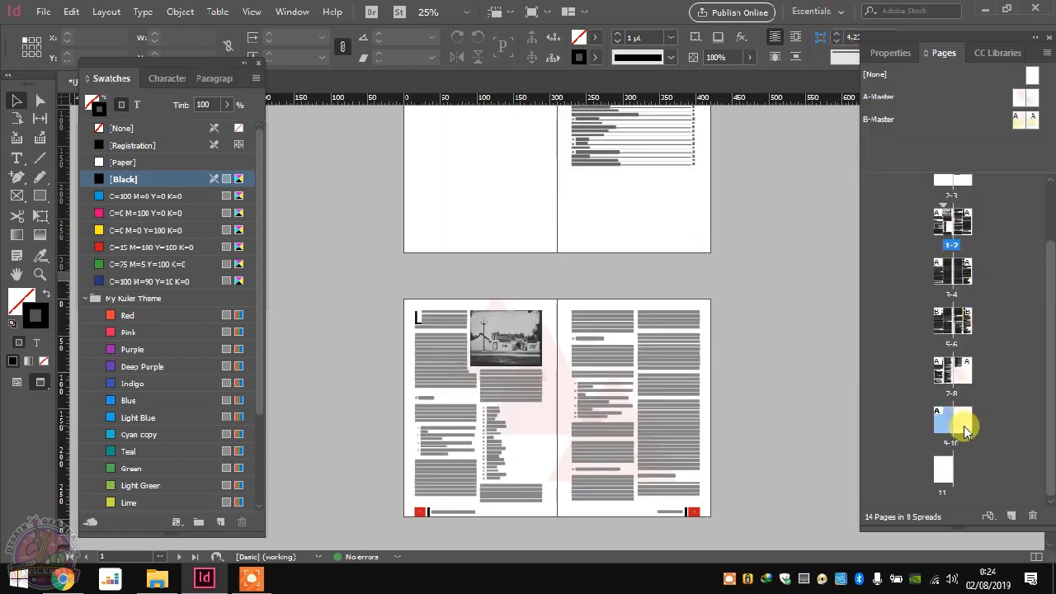
Step: Apply the [None] master to pages 9 and 10 so the empty spread has no background or footer
{"action": "scroll", "coordinate": [719, 338], "scroll_direction": "down", "scroll_amount": 10}
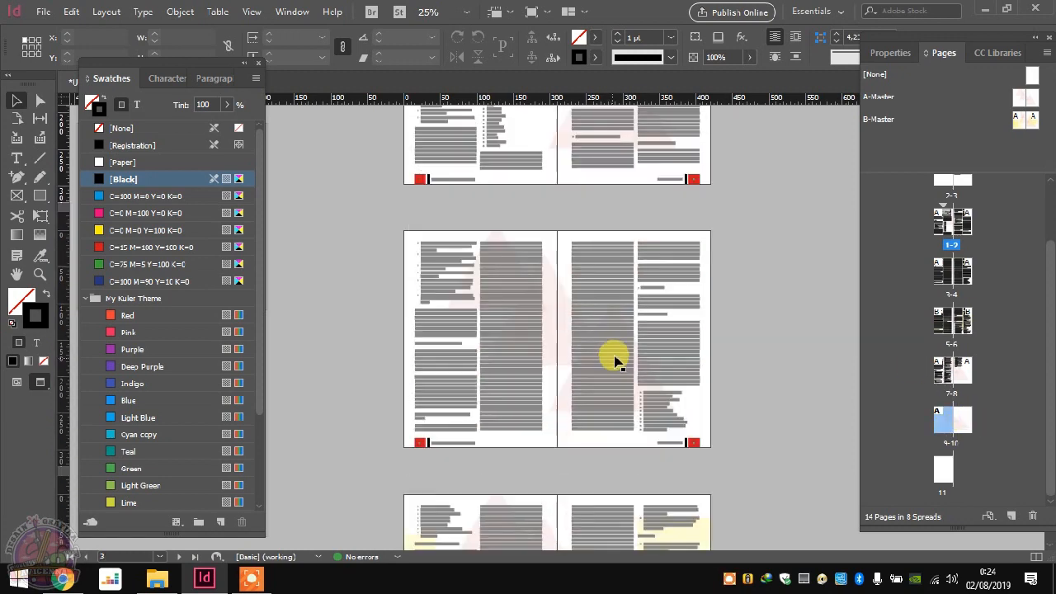
{"action": "scroll", "coordinate": [615, 355], "scroll_direction": "down", "scroll_amount": 4}
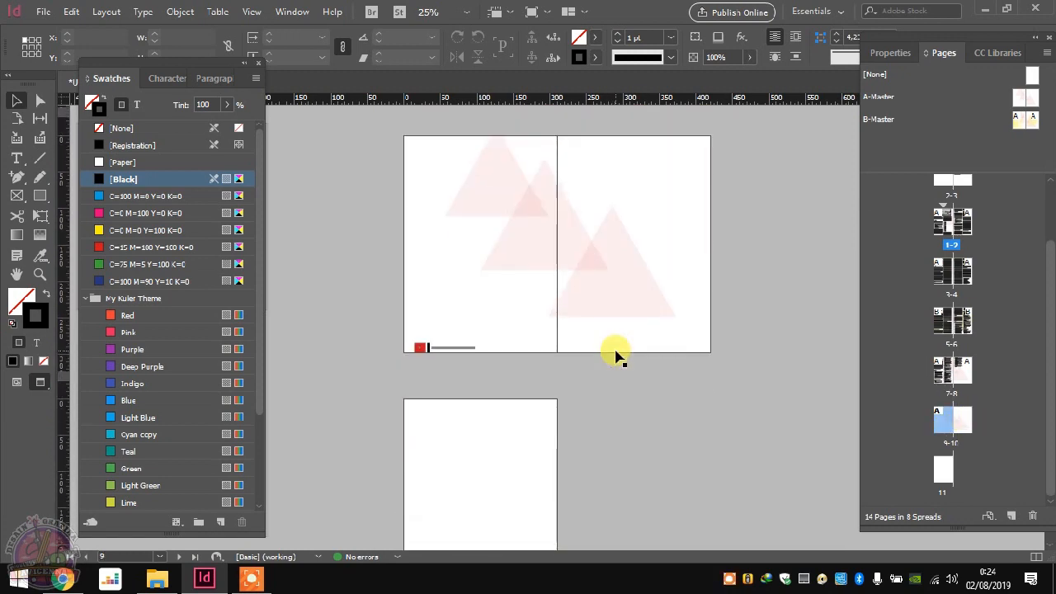
{"action": "scroll", "coordinate": [615, 355], "scroll_direction": "down", "scroll_amount": 1}
{"action": "scroll", "coordinate": [424, 316], "scroll_direction": "up", "scroll_amount": 4}
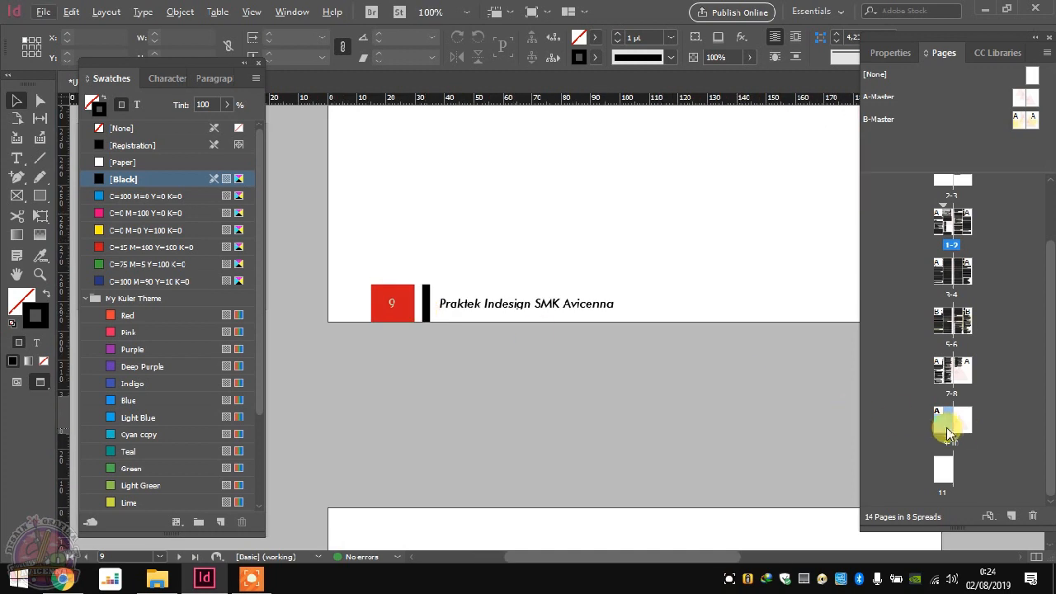
{"action": "left_click_drag", "start_coordinate": [1033, 74], "coordinate": [944, 412]}
{"action": "left_click_drag", "start_coordinate": [1035, 76], "coordinate": [959, 420]}
Step: Review the document from the closing pages back up to the Daftar Isi spread
{"action": "scroll", "coordinate": [568, 324], "scroll_direction": "down", "scroll_amount": 4}
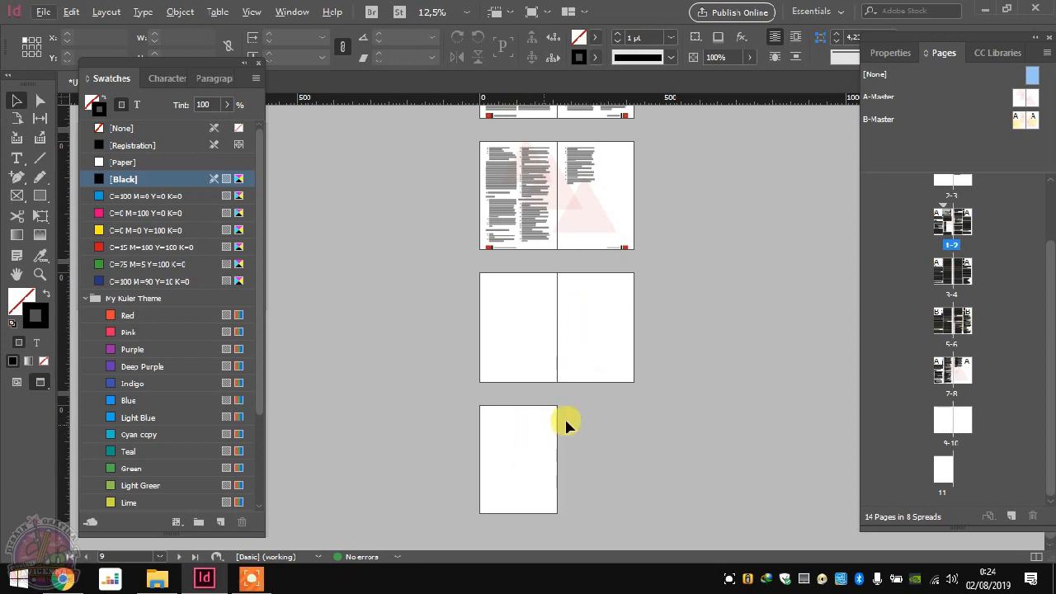
{"action": "scroll", "coordinate": [566, 422], "scroll_direction": "up", "scroll_amount": 10}
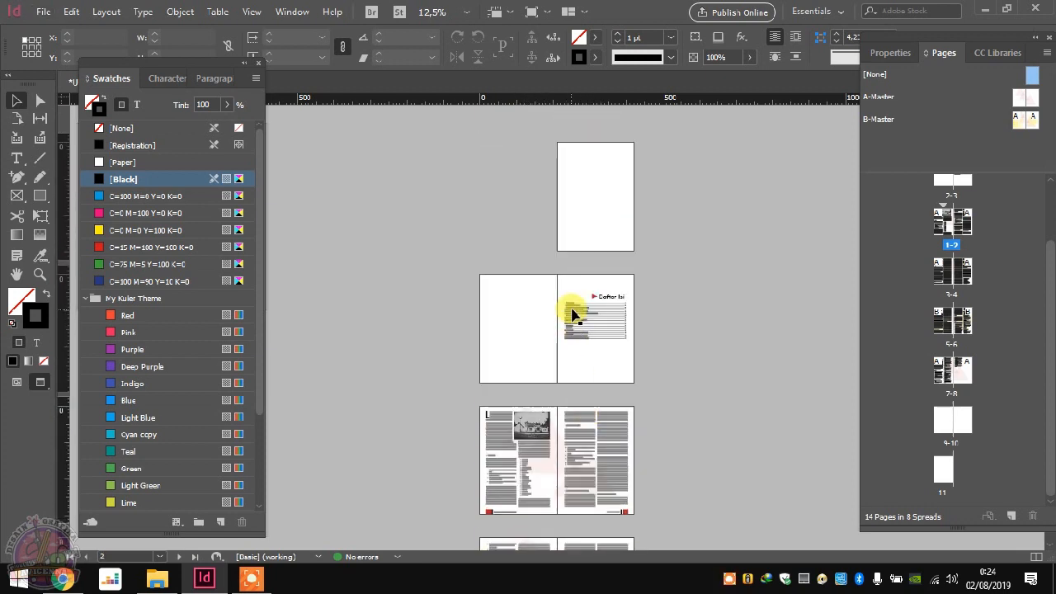
{"action": "scroll", "coordinate": [572, 313], "scroll_direction": "up", "scroll_amount": 1}
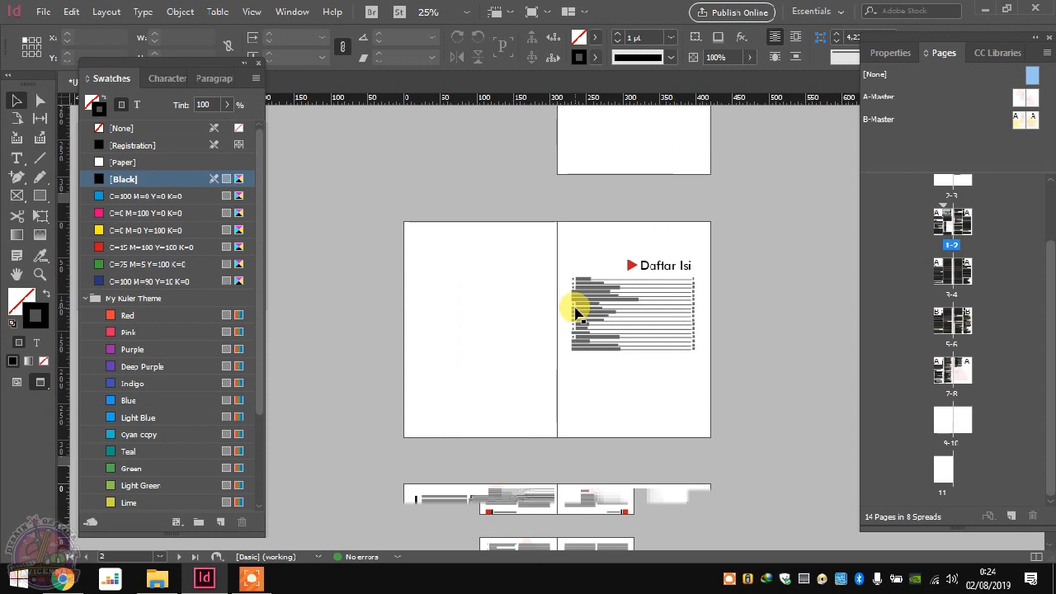